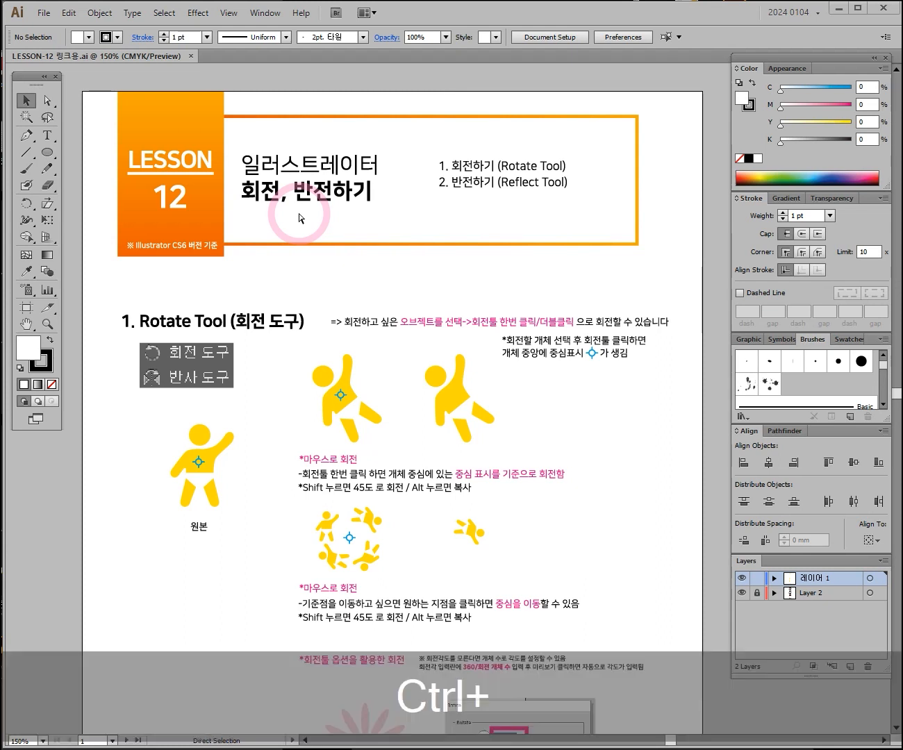
key("ctrl+o")
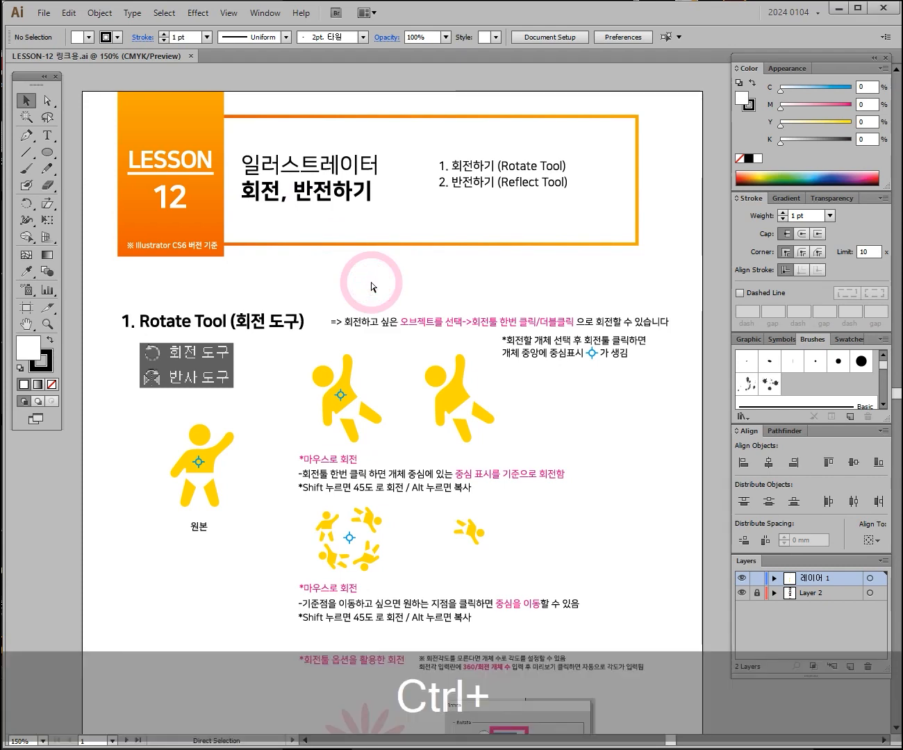
key("ctrl+o")
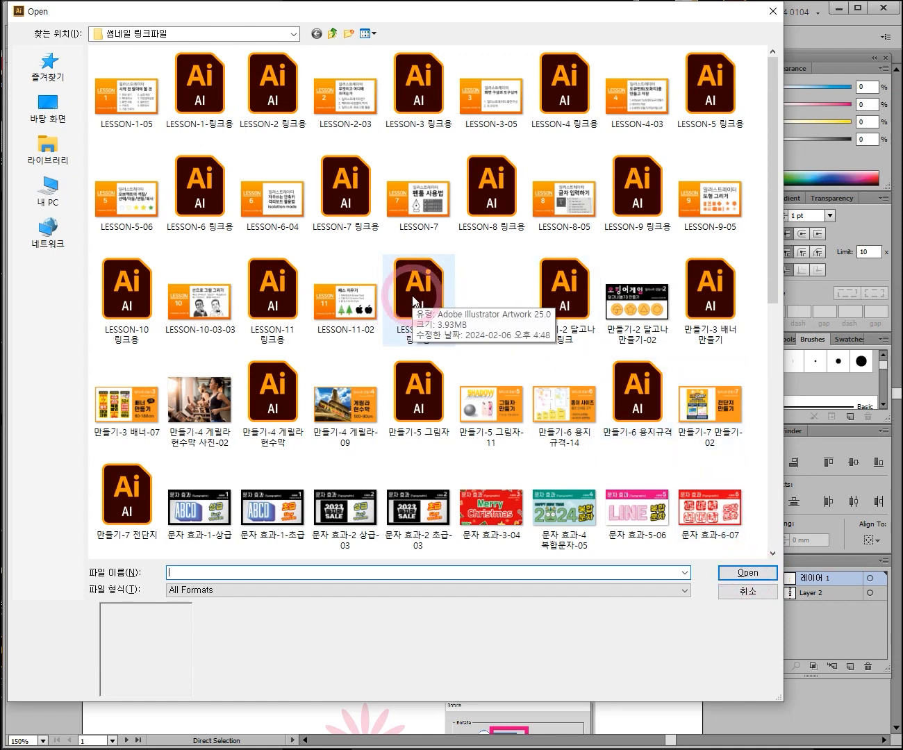
left_click(745, 593)
Step: Move the floating group of Color, Stroke, Brushes, Align and Layers panels slightly downward
key("space")
mouse_move(416, 291)
left_mouse_down()
mouse_move(482, 410)
mouse_move(416, 292)
left_mouse_up()
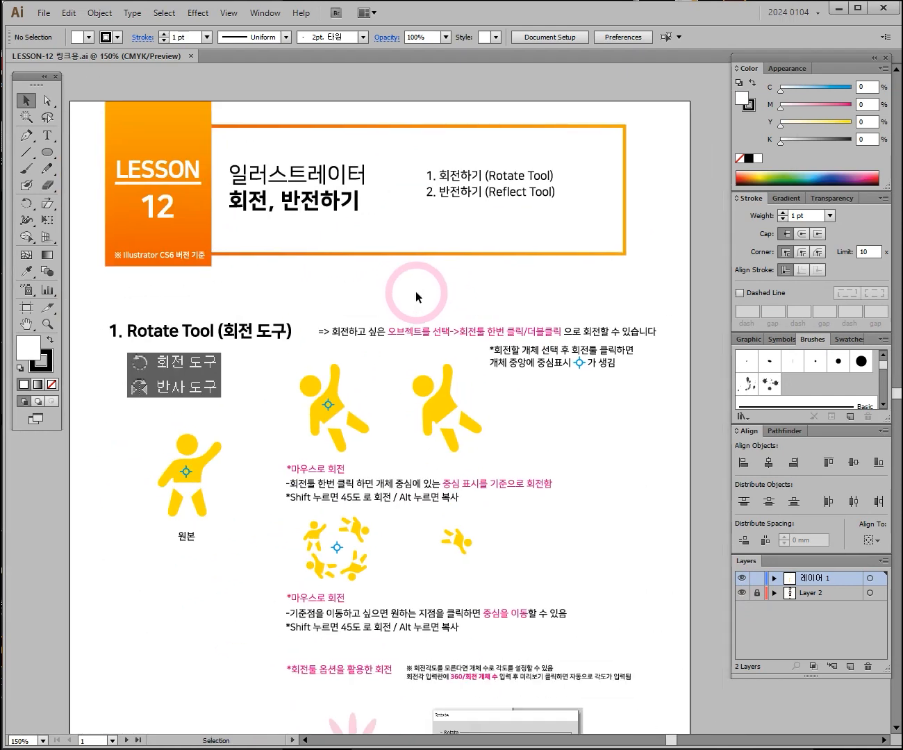
left_click_drag(416, 297, 425, 276)
left_click_drag(764, 54, 751, 68)
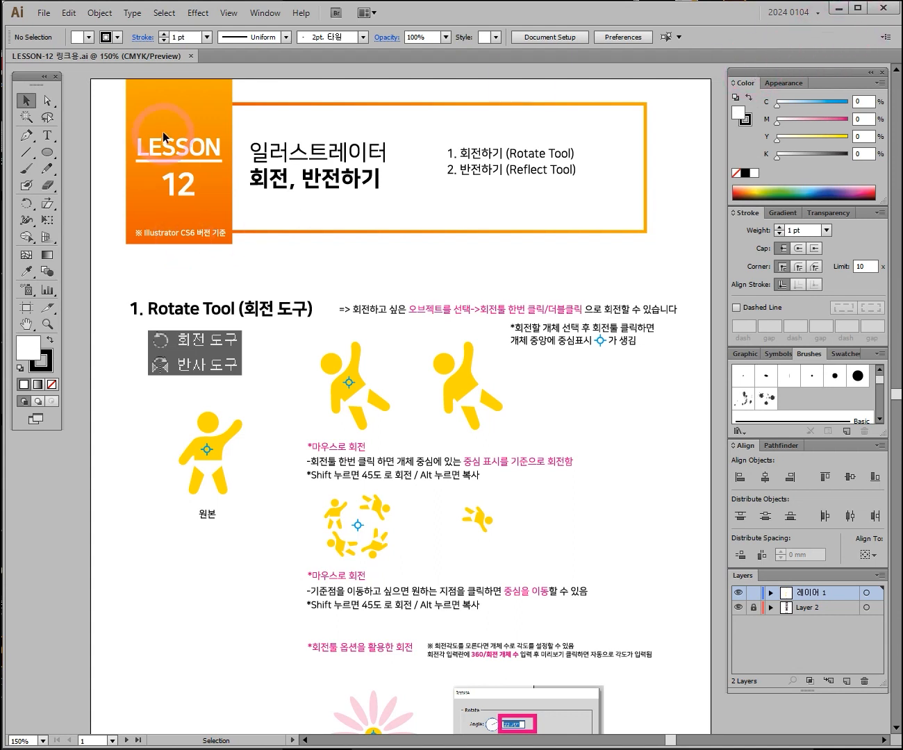
Step: Examine the lesson banner and Rotate Tool heading up close at 400%, and return to the 150% view
left_click(280, 240, "ctrl")
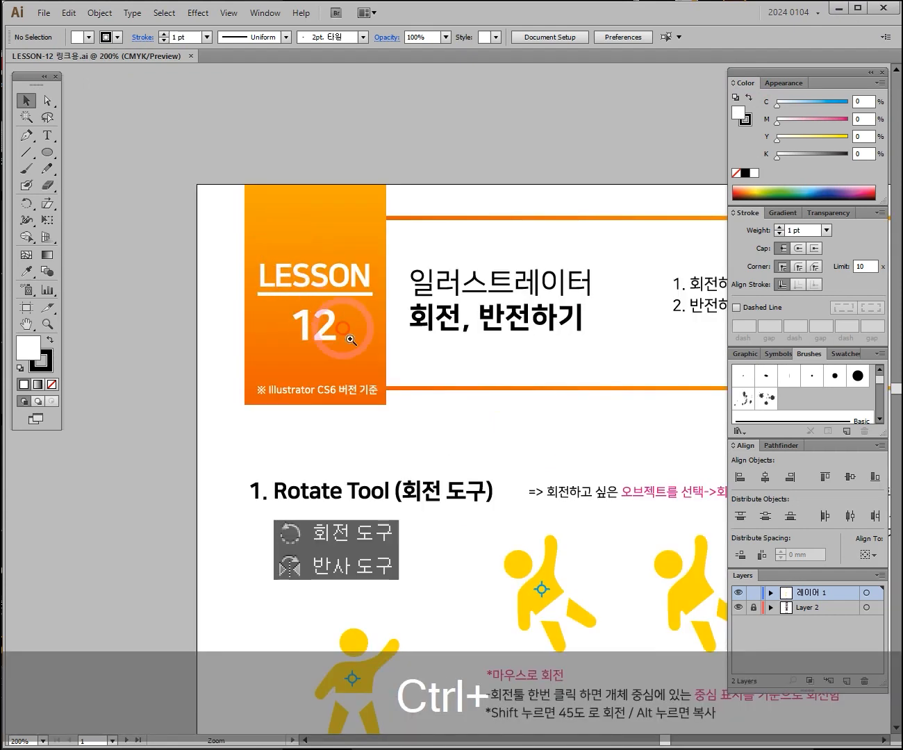
left_click(391, 370, "ctrl")
left_click(390, 370, "ctrl")
key("ctrl+space")
left_click_drag(436, 423, 366, 254)
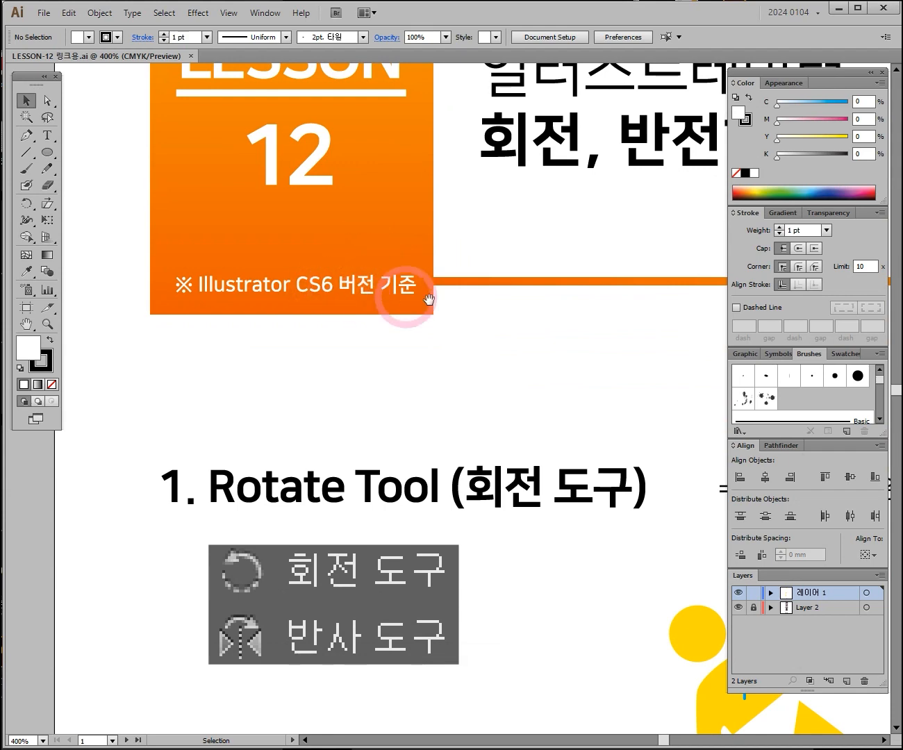
left_click(514, 312, "ctrl+alt")
left_click(515, 312, "ctrl+alt")
left_click(510, 313, "ctrl+alt")
left_click_drag(452, 453, 359, 222)
left_click_drag(414, 320, 369, 282)
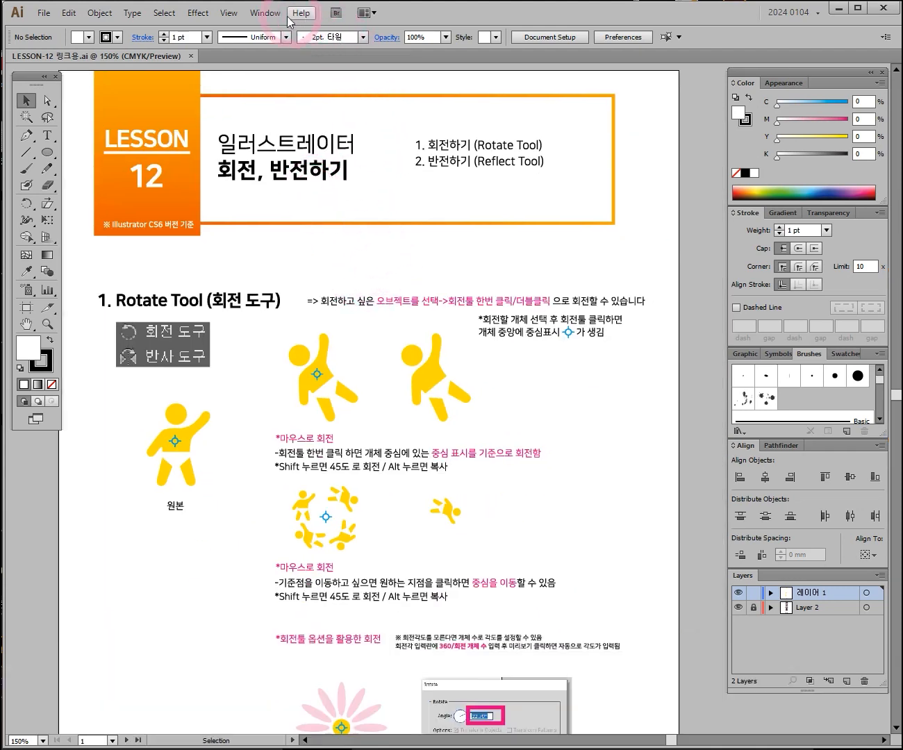
left_click(266, 14)
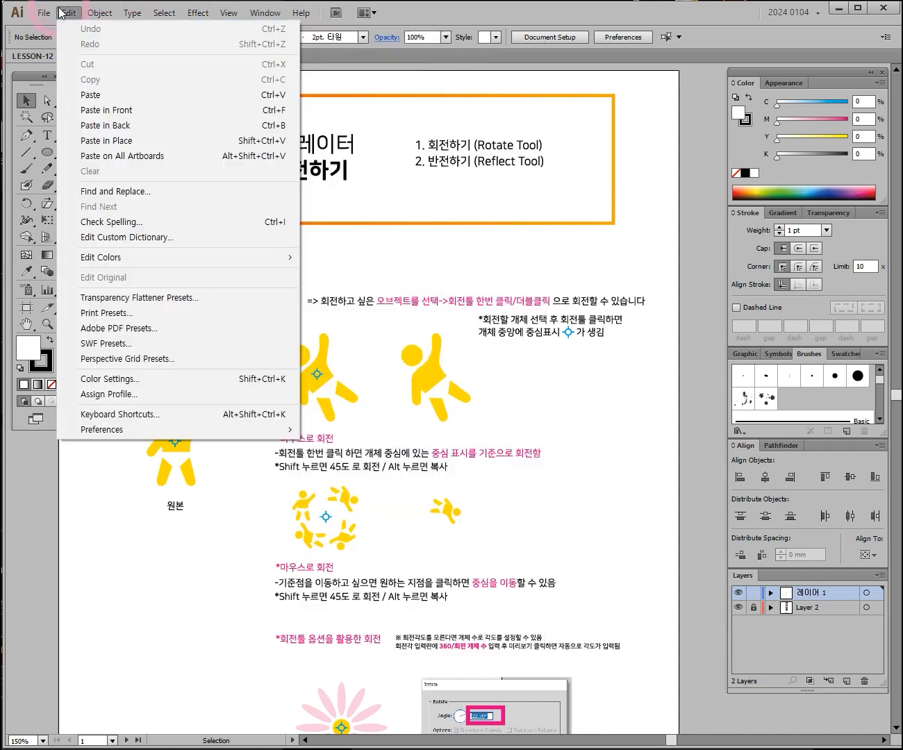
mouse_move(48, 16)
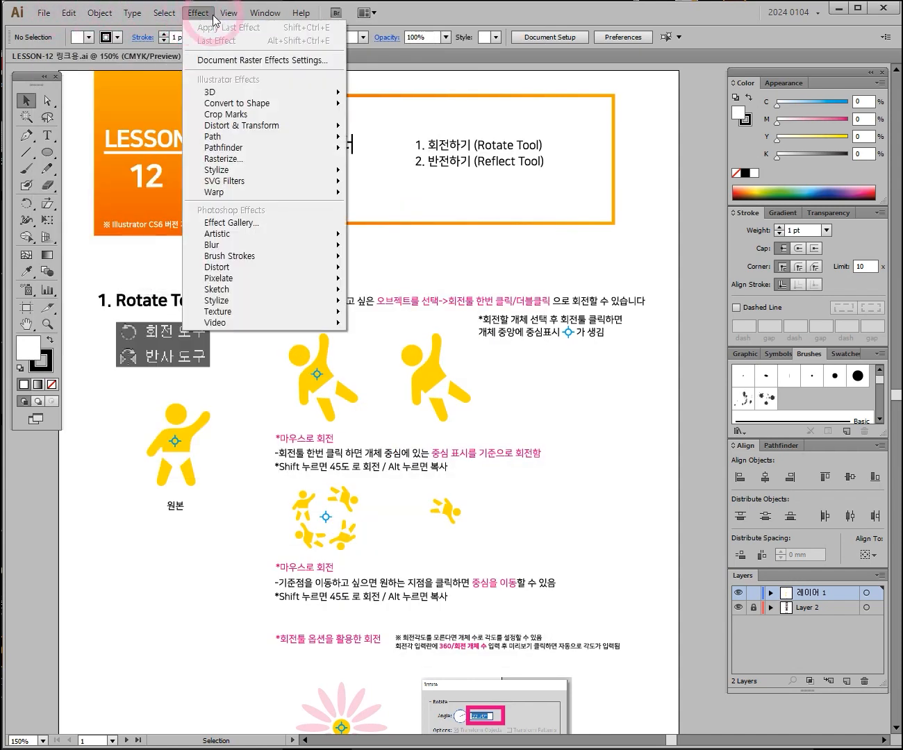
mouse_move(274, 16)
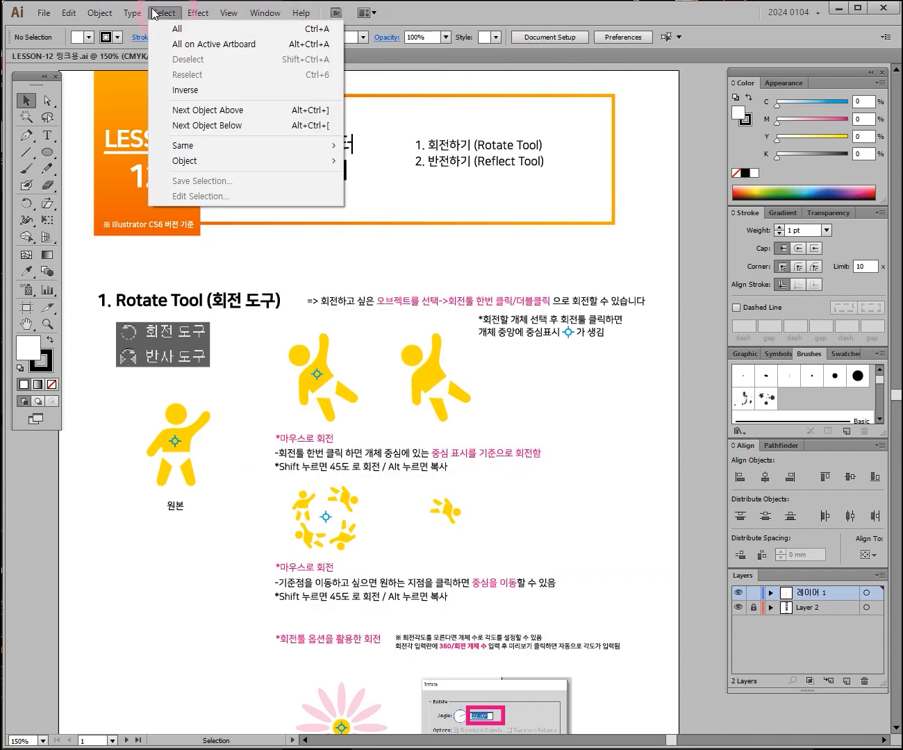
mouse_move(131, 13)
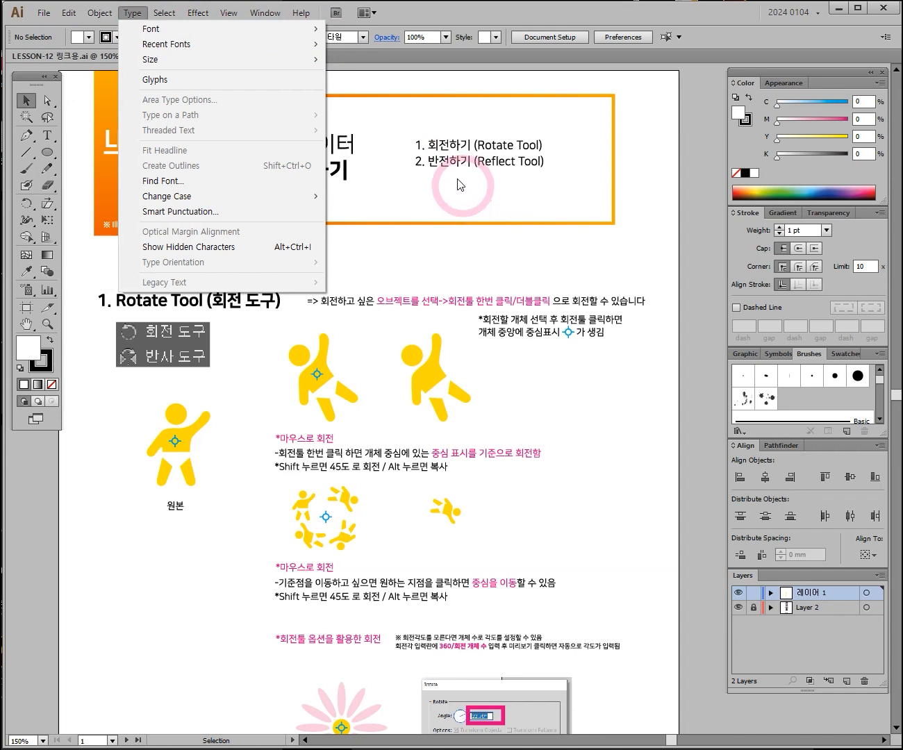
left_click(220, 18)
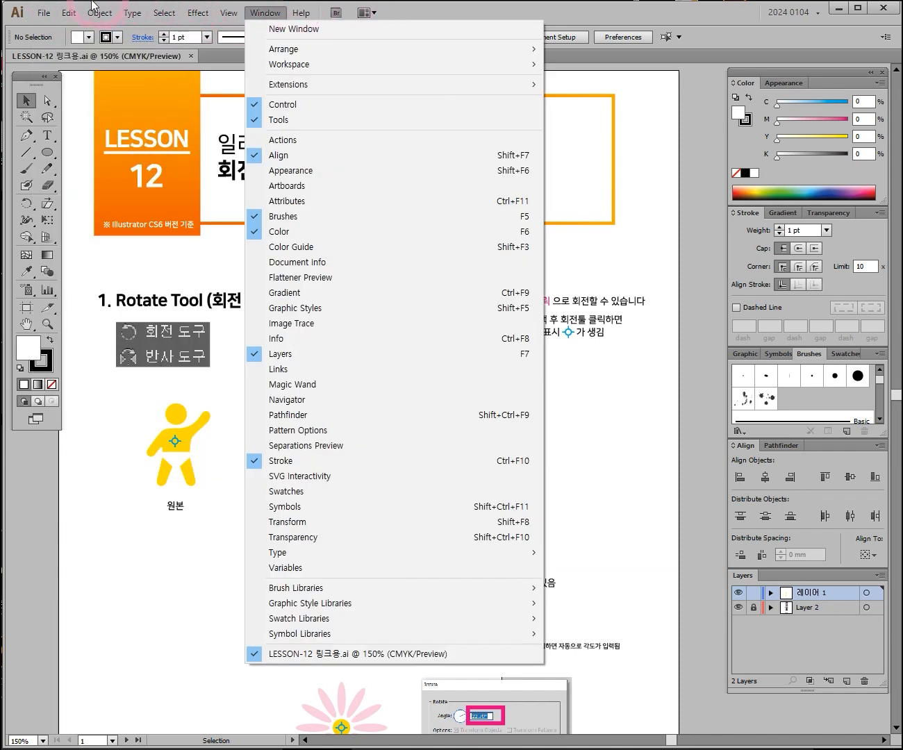
left_click(398, 18)
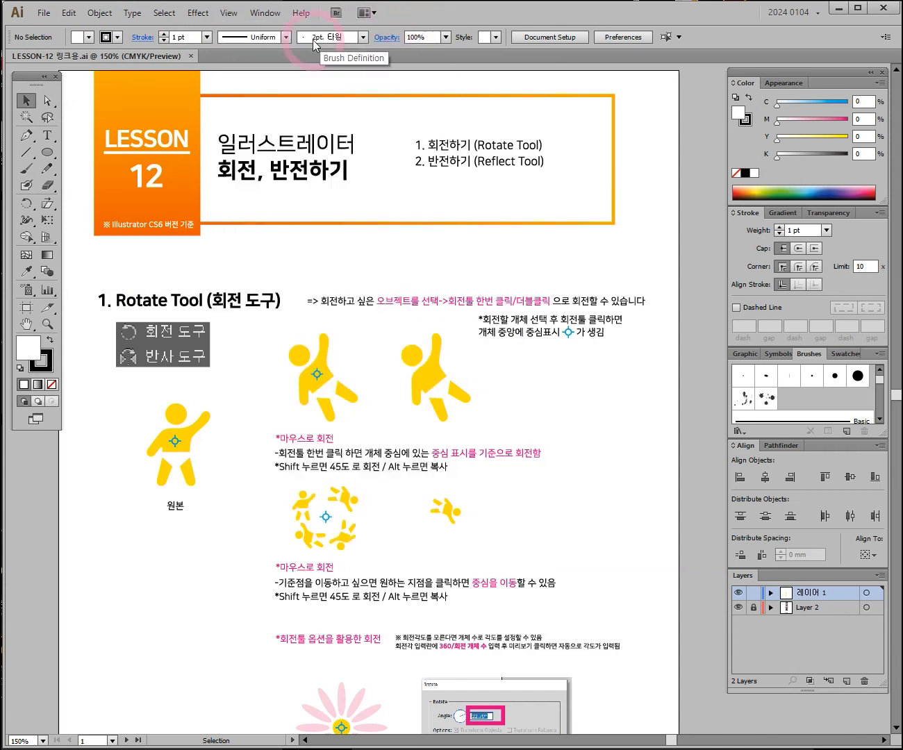
Step: Hide the Tools panel and show it again
left_click(265, 12)
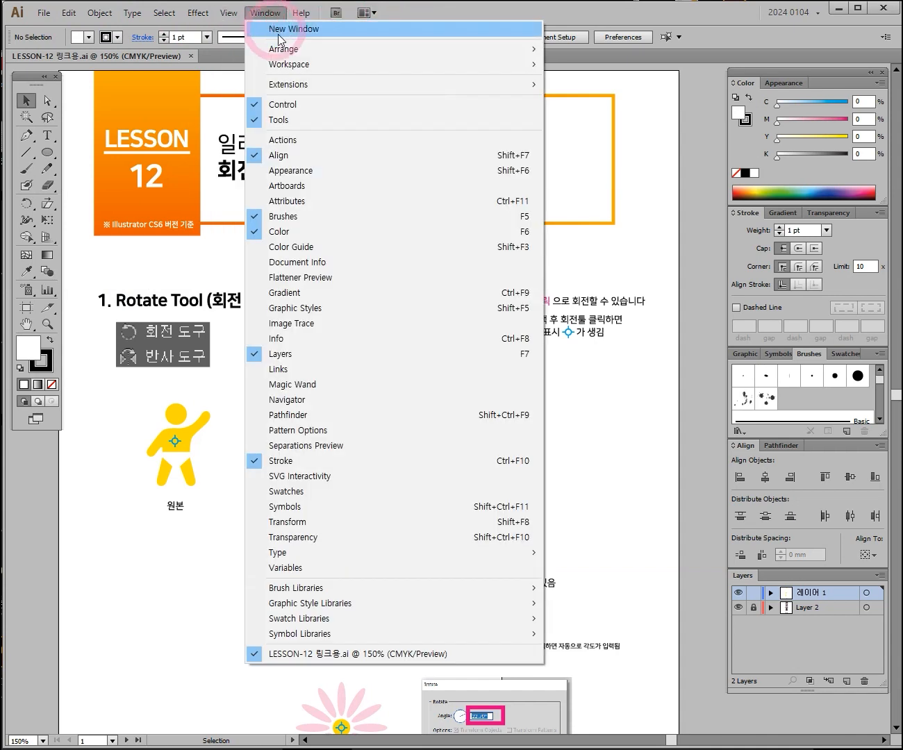
left_click(269, 121)
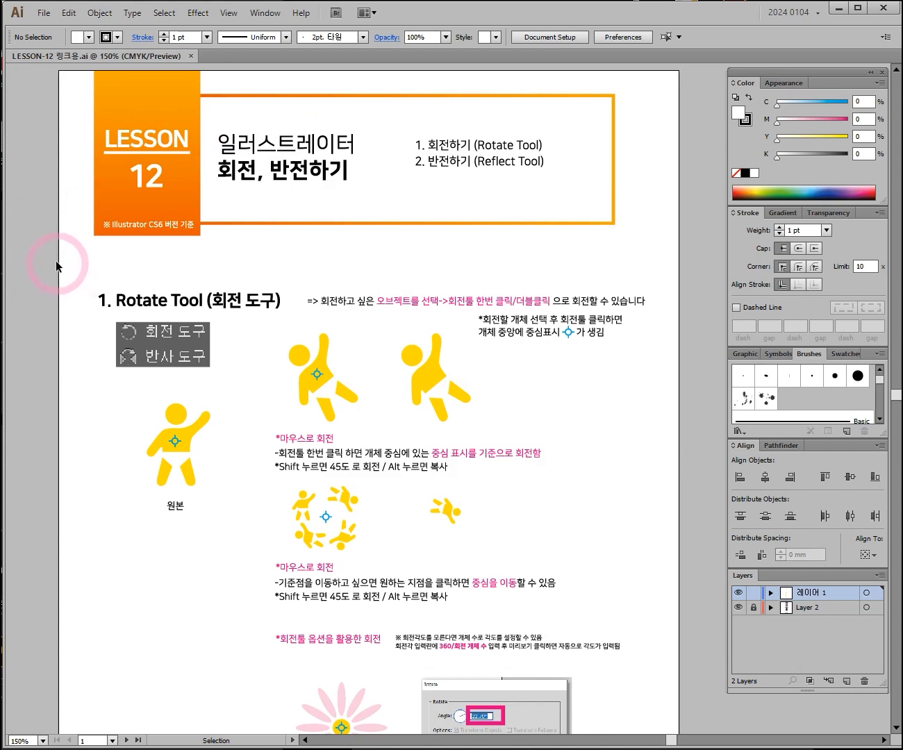
left_click(265, 13)
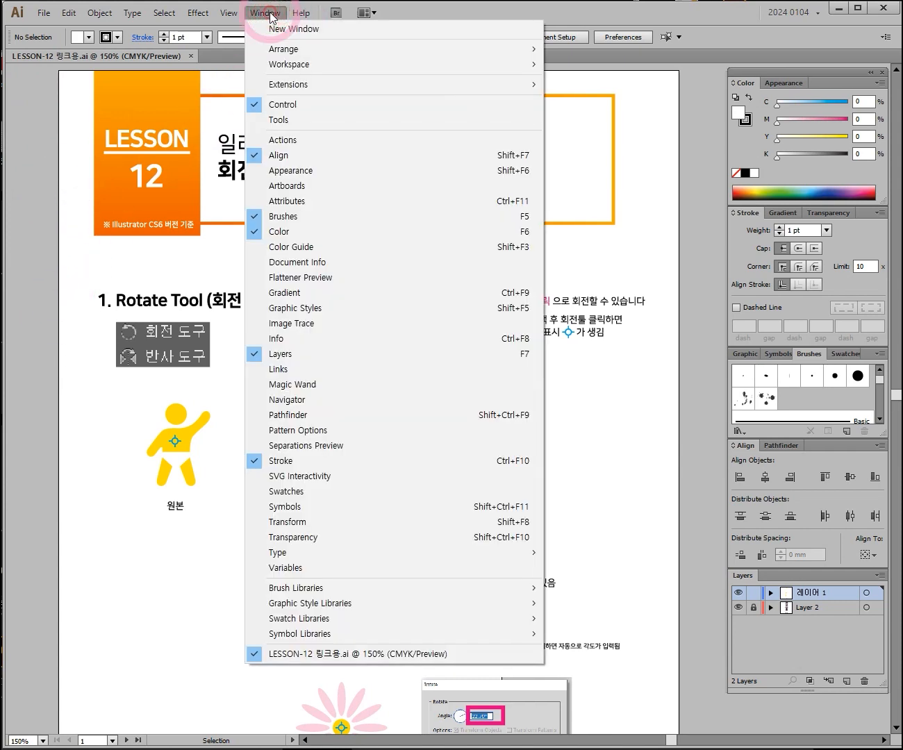
left_click(298, 121)
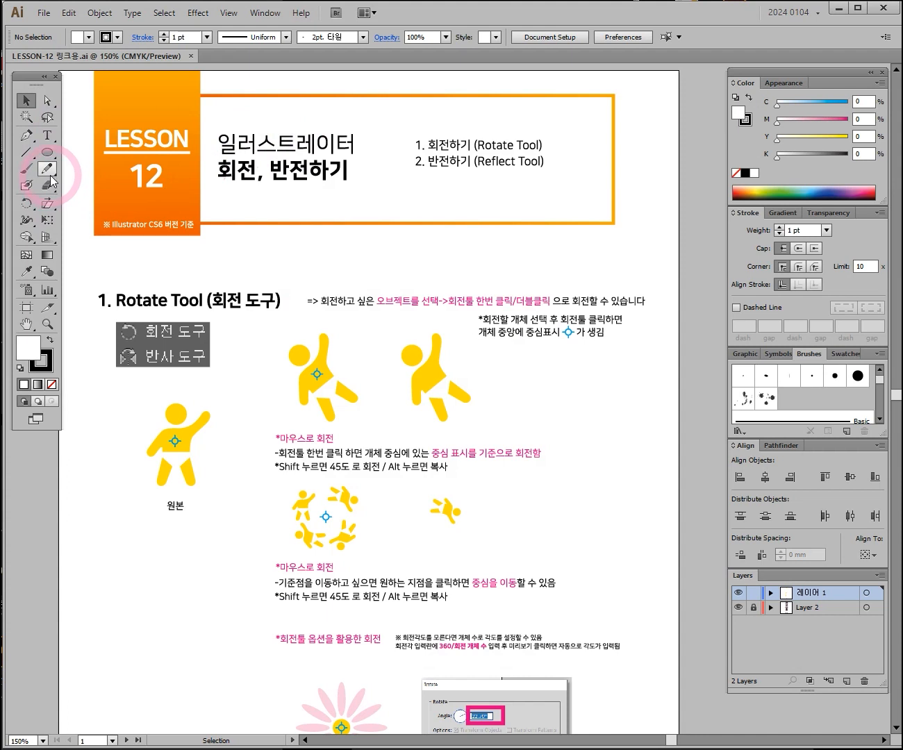
Step: Lower the Tools panel a little and toggle it between the single-column and two-column layouts, ending with two columns
left_click_drag(29, 77, 28, 118)
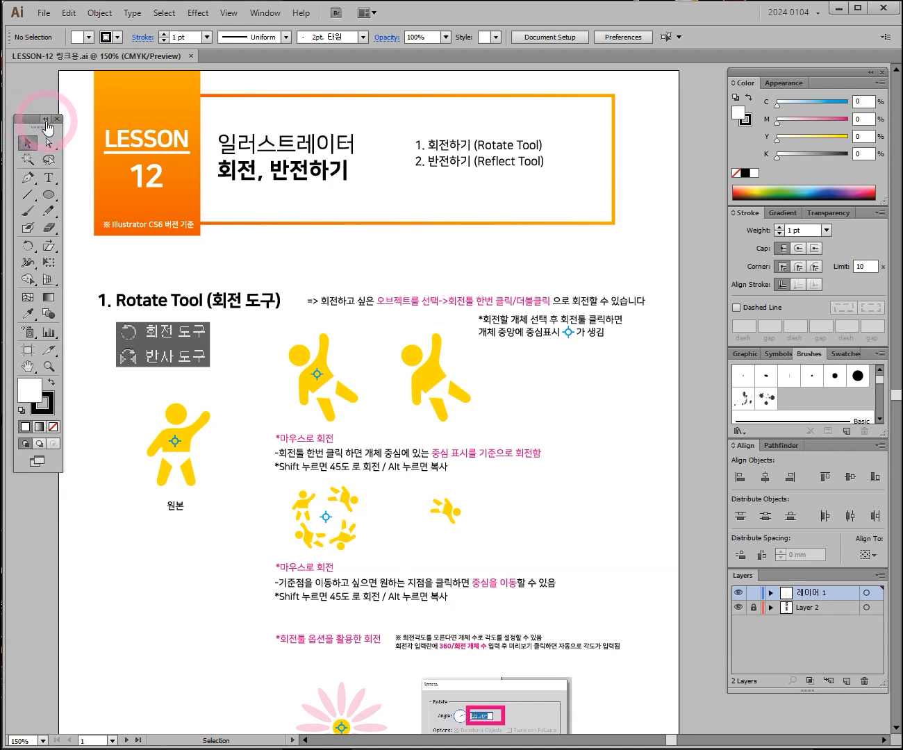
left_click(46, 122)
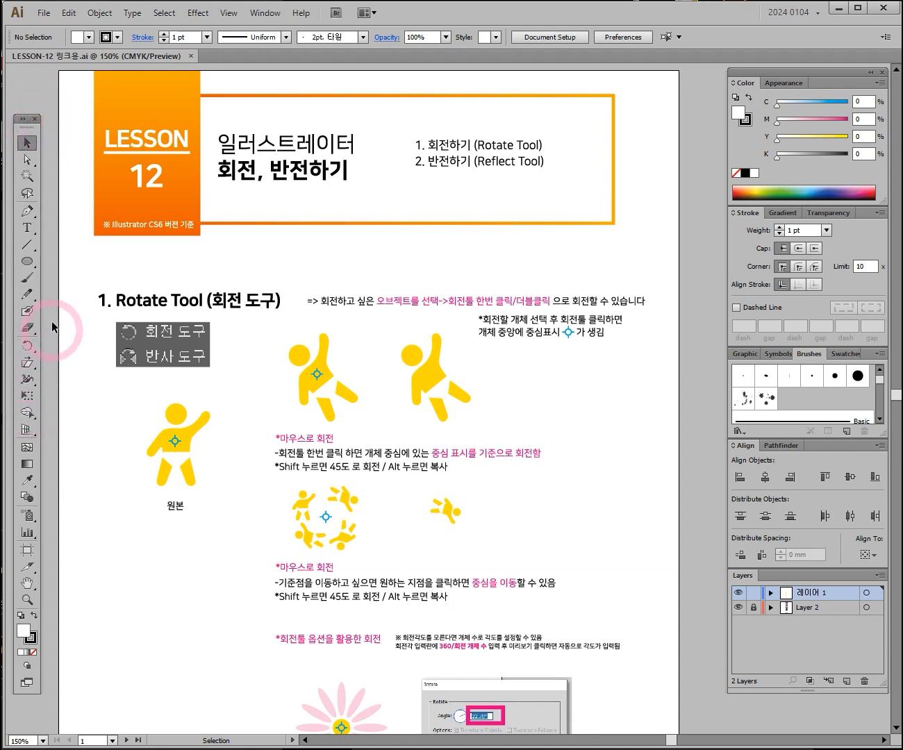
left_click(24, 118)
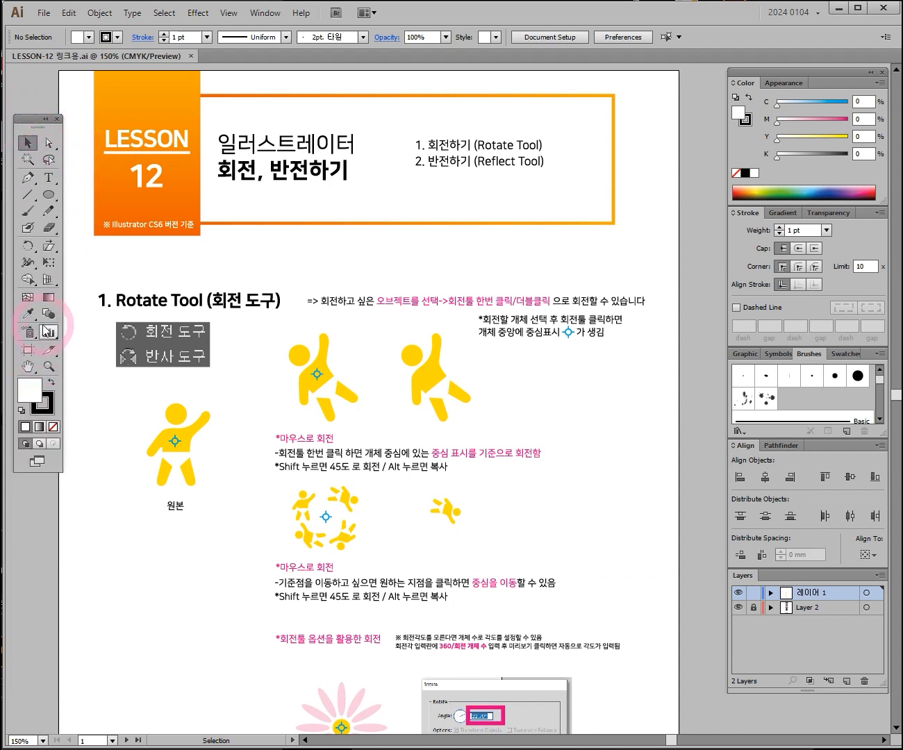
left_click(45, 120)
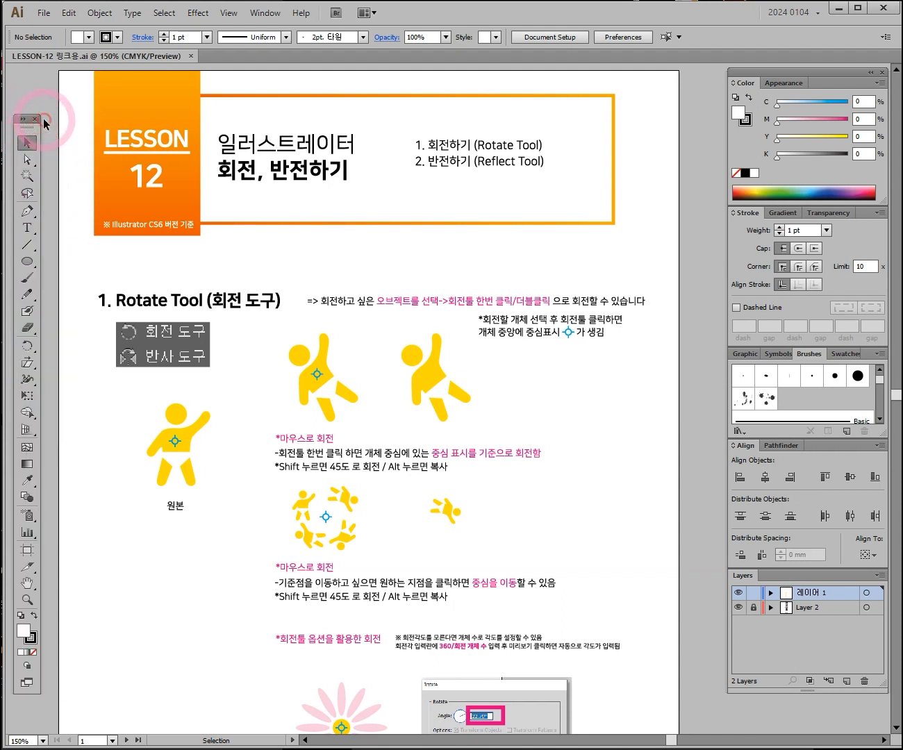
left_click(24, 119)
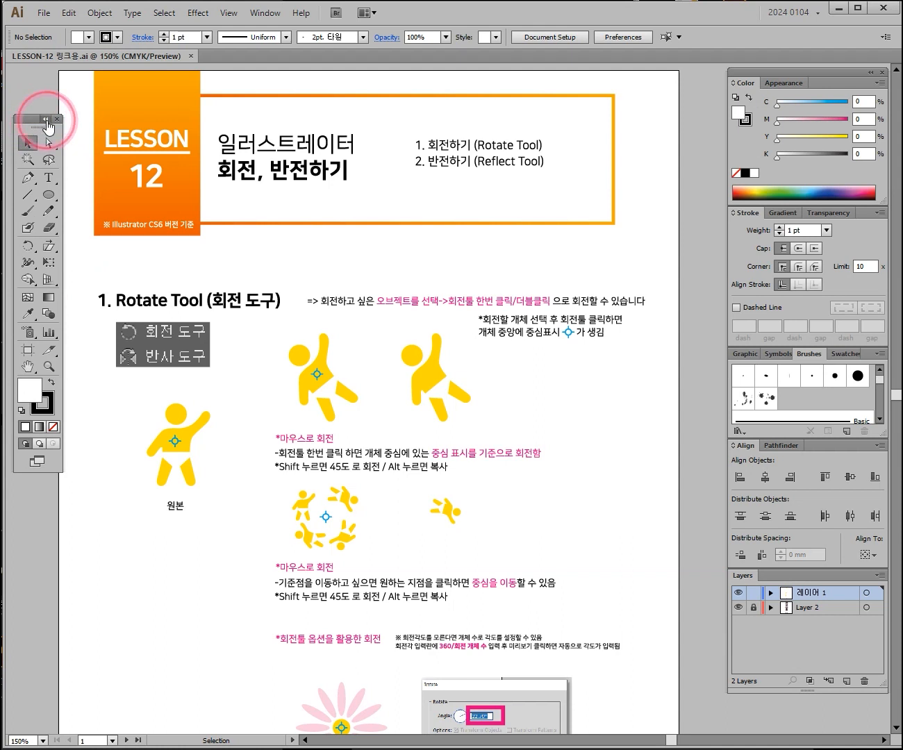
left_click(46, 120)
left_click(24, 119)
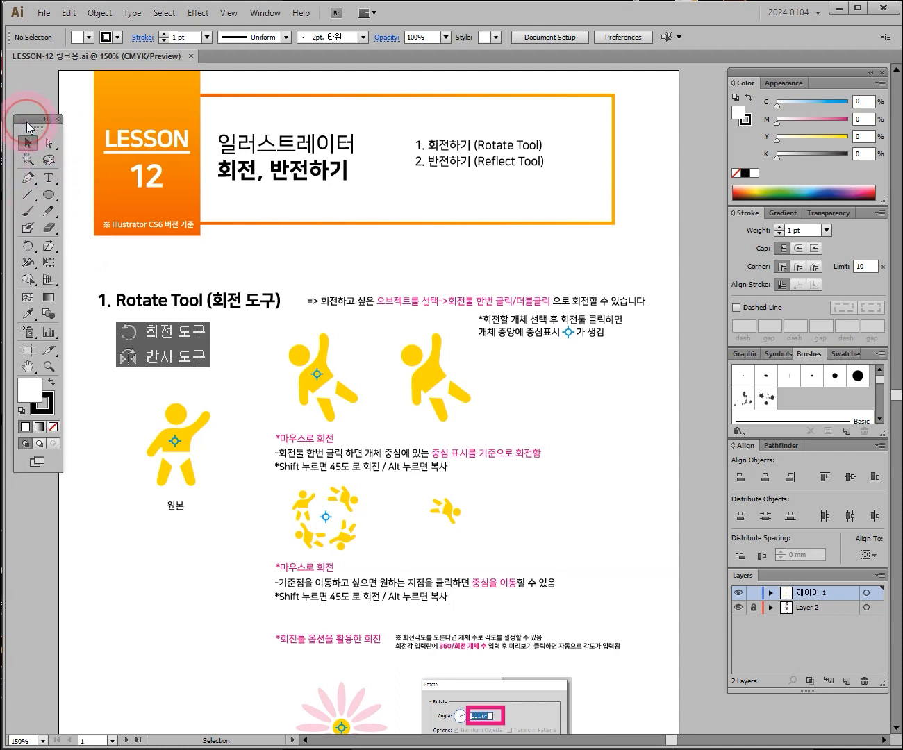
Step: Move the two-column Tools panel back up beside the lesson banner
left_click_drag(28, 122, 38, 84)
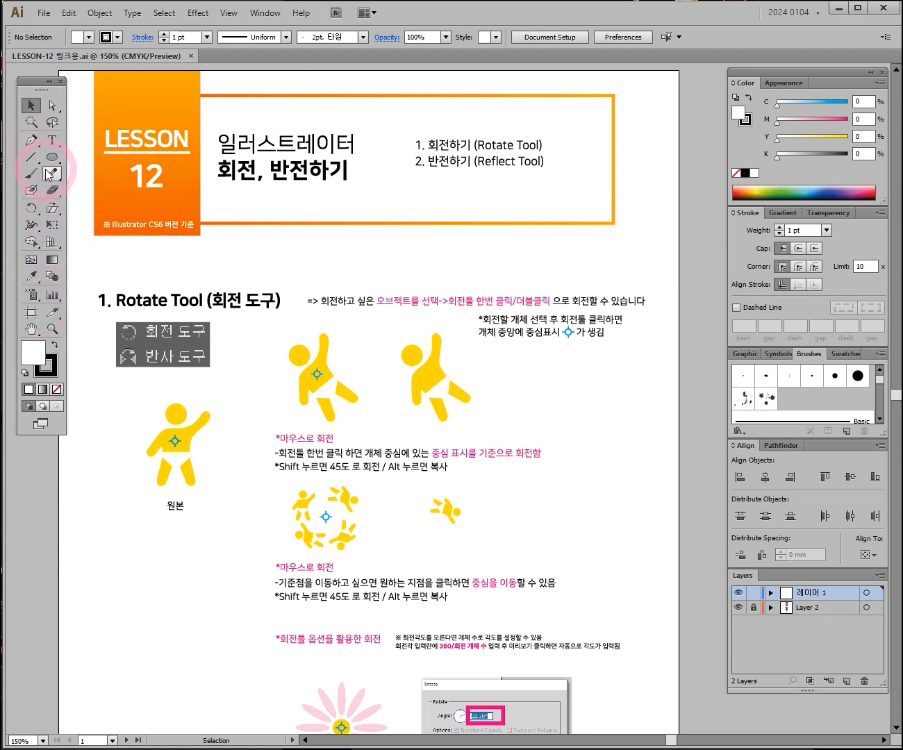
left_click(276, 248)
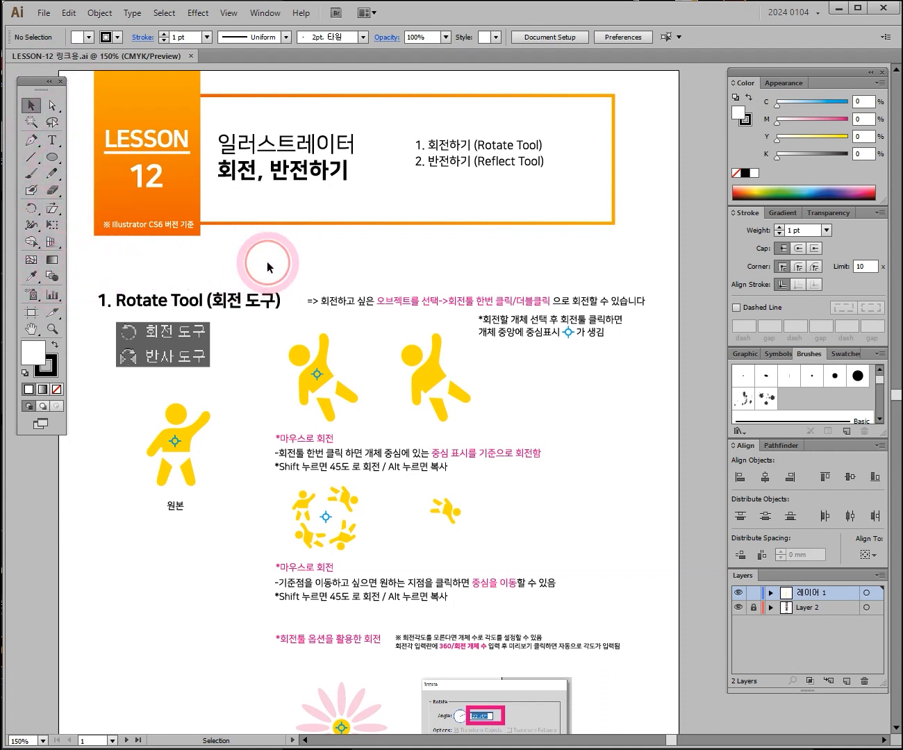
left_click_drag(290, 264, 296, 237)
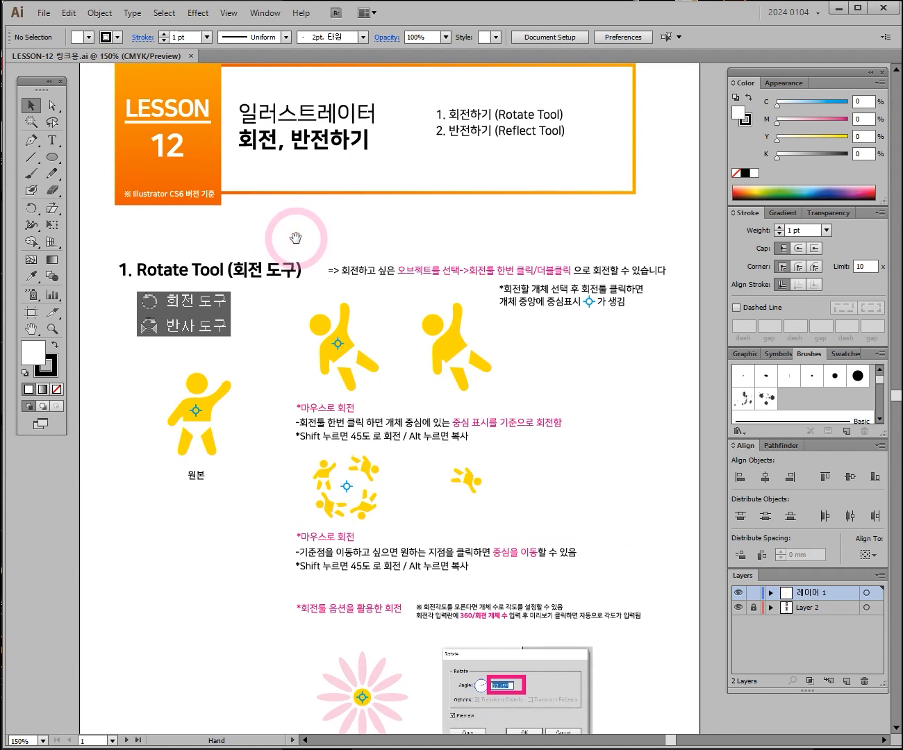
Step: Use the Zoom tool to enlarge the lesson page to 400% and reduce it to 100%
left_click(54, 332)
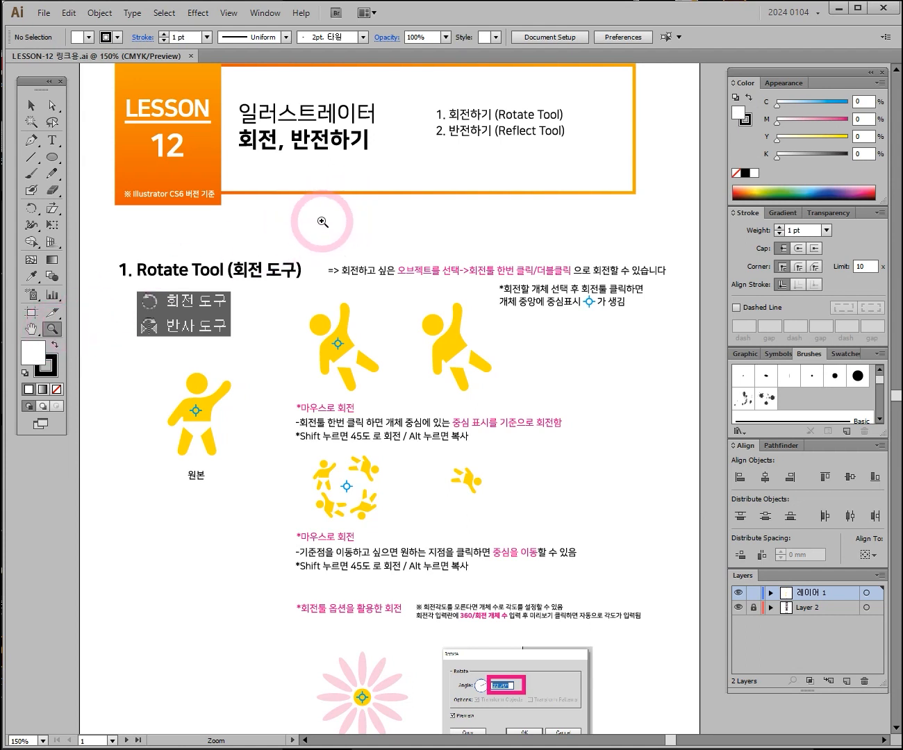
left_click(360, 239)
left_click(428, 399)
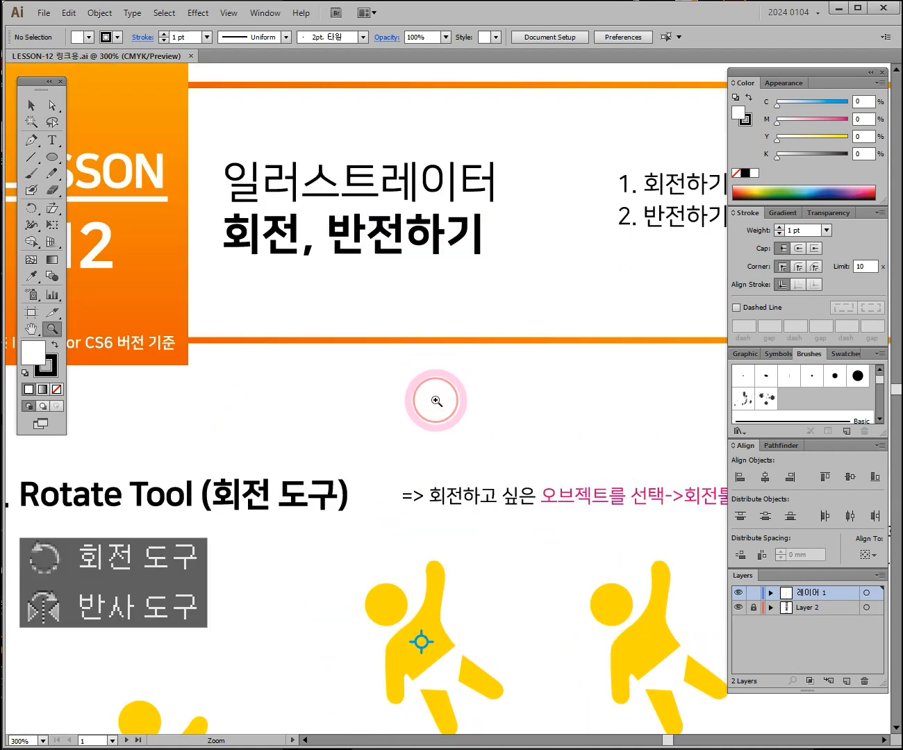
left_click(437, 401)
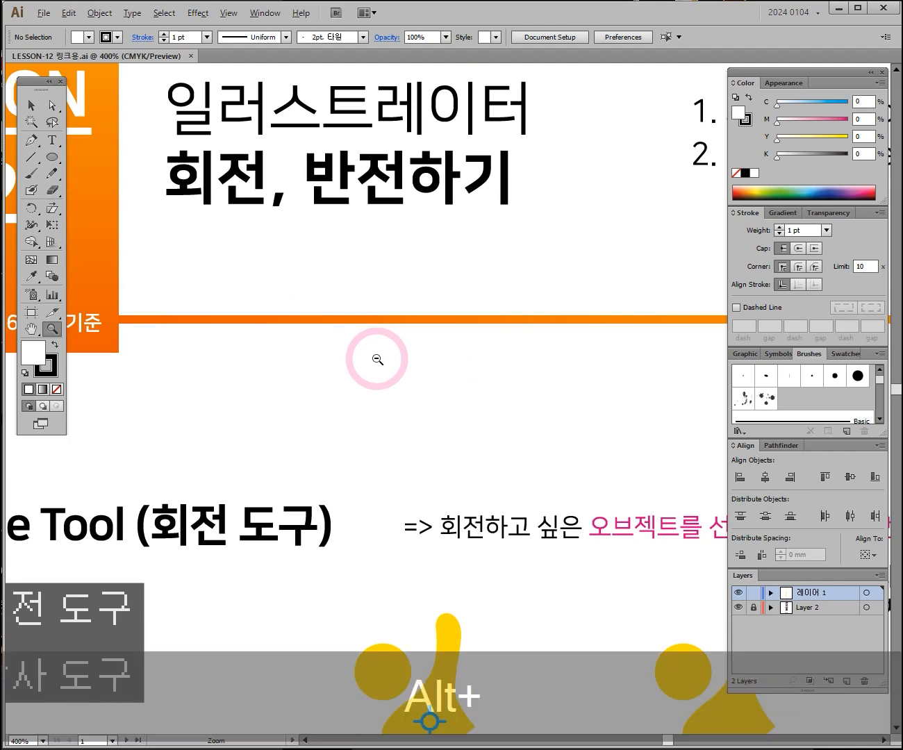
left_click(379, 371, "alt")
left_click(379, 371, "alt")
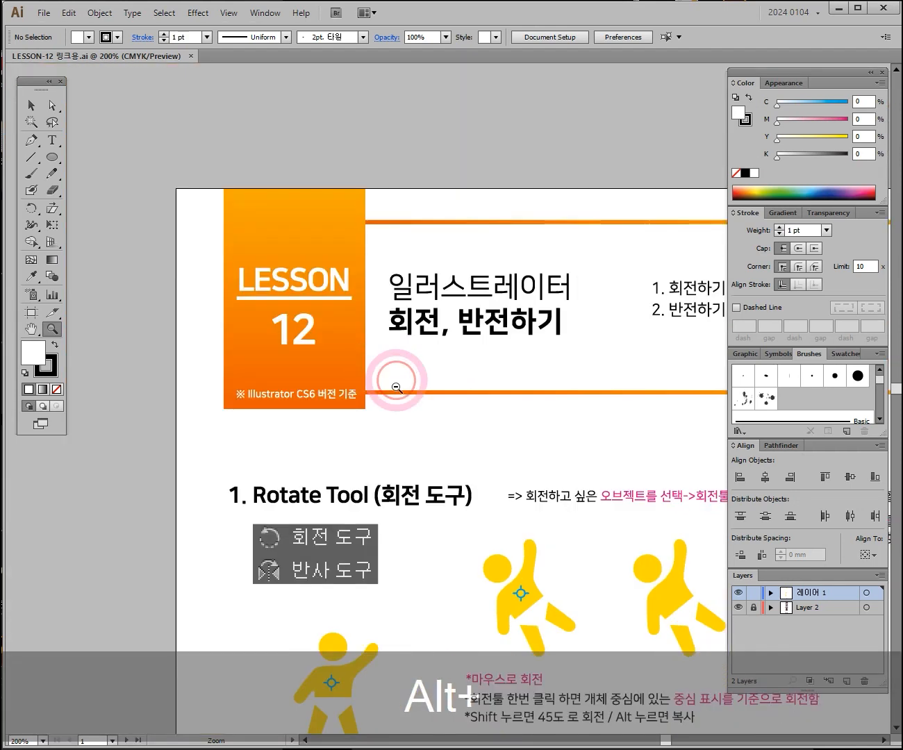
left_click(446, 414, "alt")
left_click(462, 417, "alt")
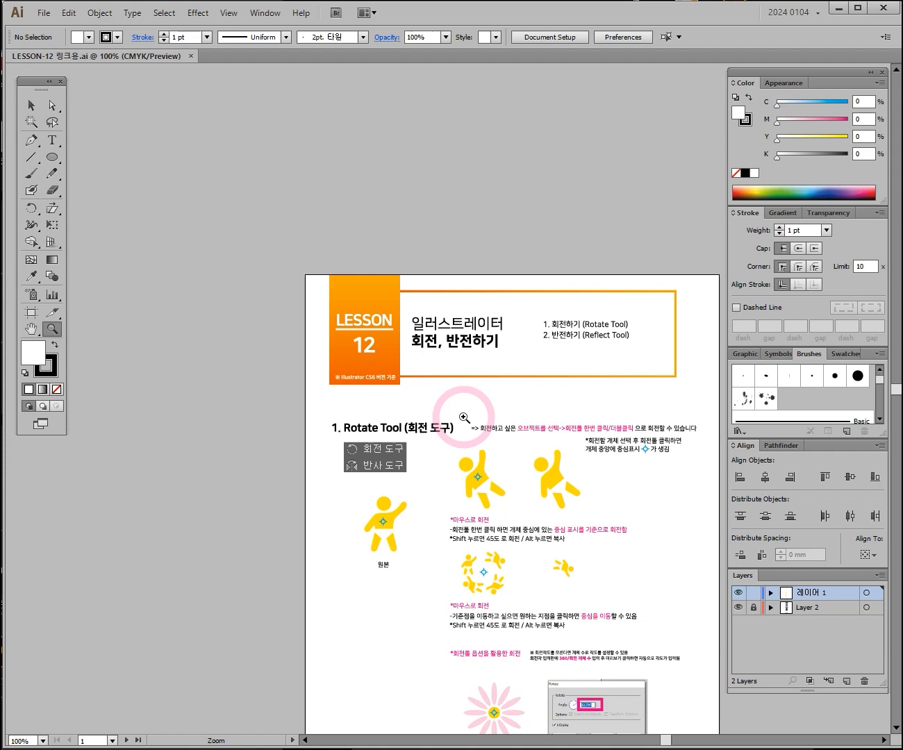
Step: Pan around the workspace to view the whole first artboard, and zoom to 150% on the Rotate Tool section
key("space")
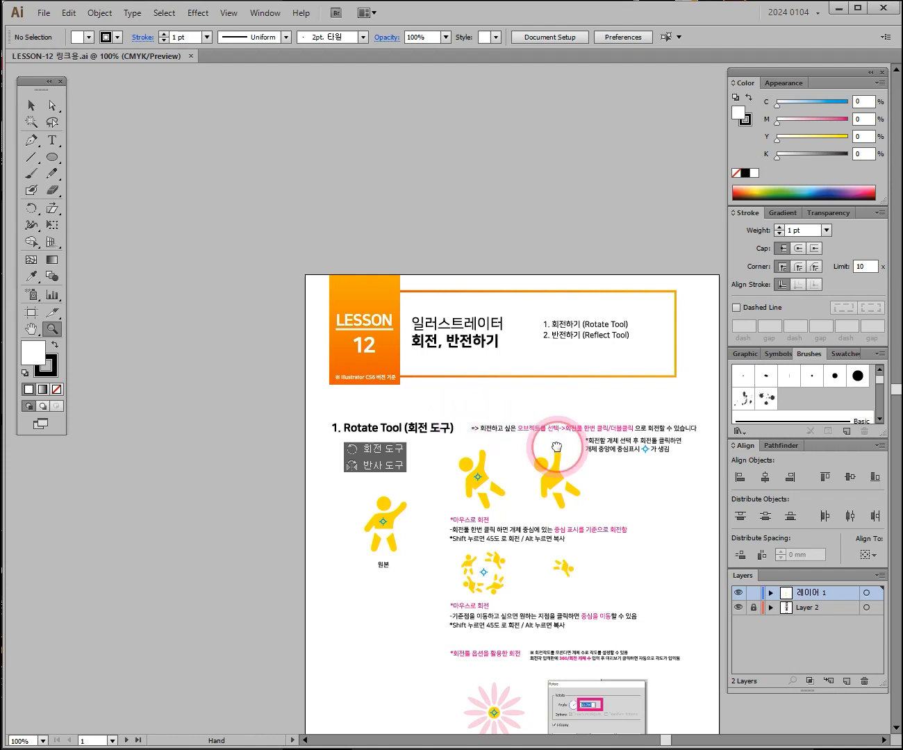
left_click_drag(550, 439, 262, 272)
left_click_drag(207, 308, 622, 337)
left_click_drag(599, 188, 421, 494)
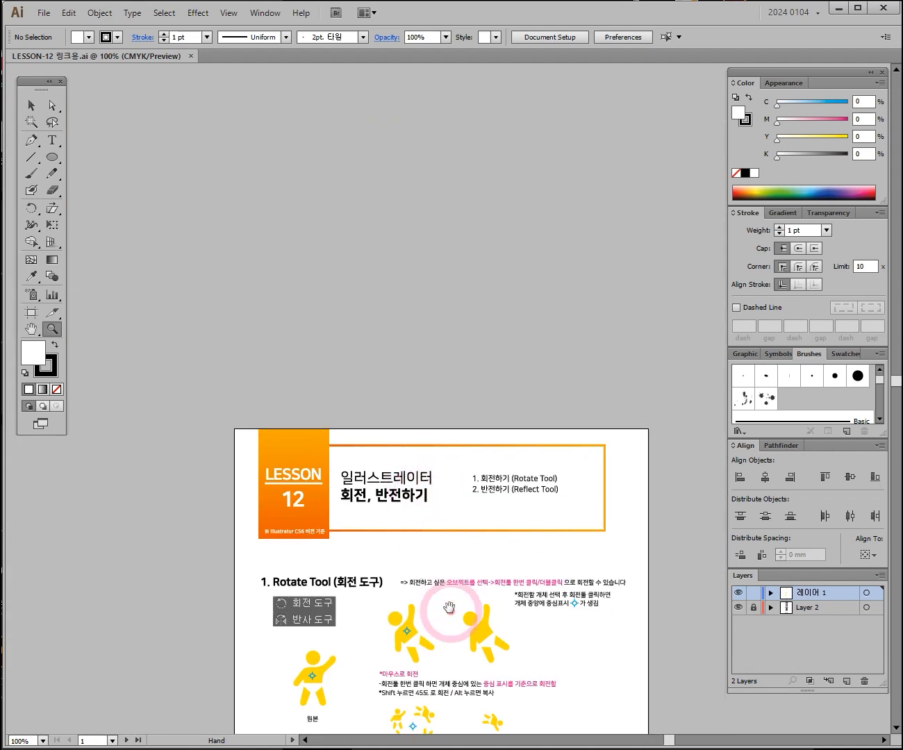
left_click_drag(450, 611, 383, 269)
key("space")
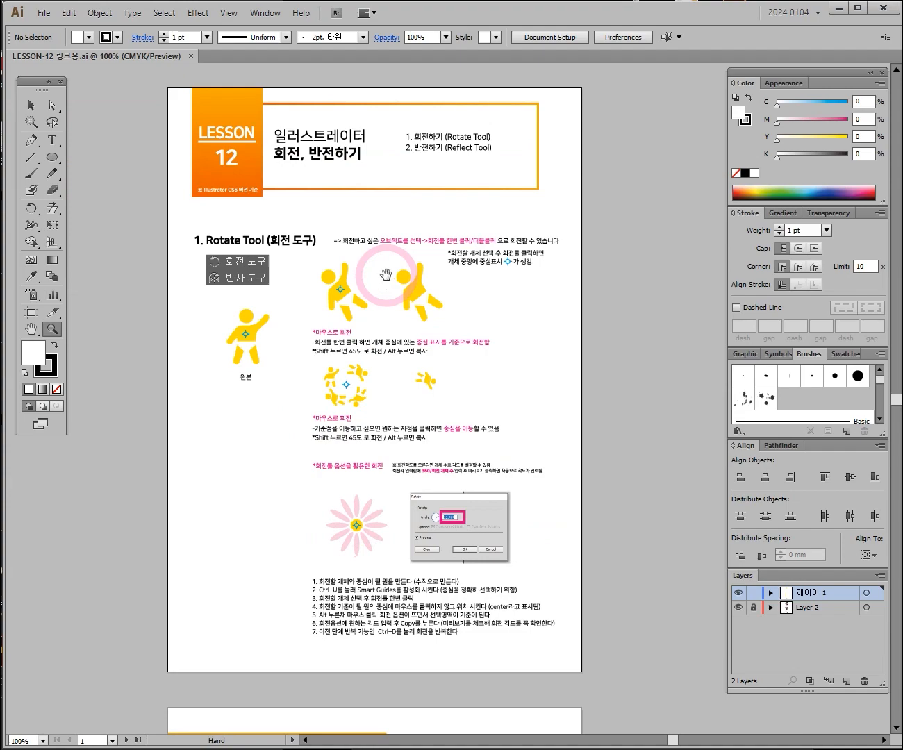
left_click_drag(427, 389, 619, 397)
left_click(521, 356)
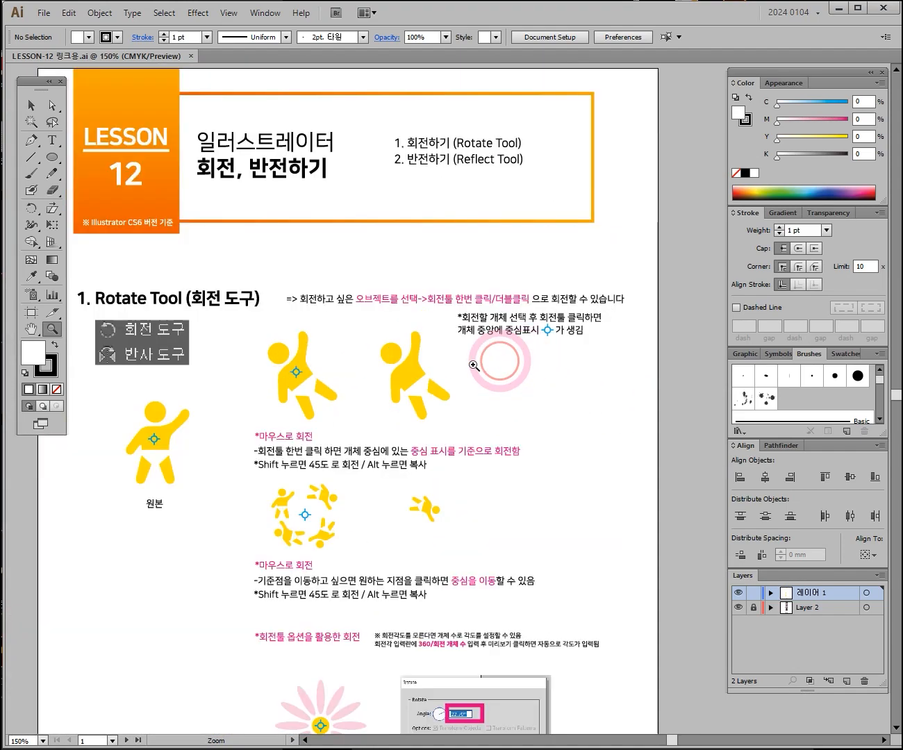
Step: Enlarge the view to 300% on the leaning figures, select the second figure with the Selection tool and deselect it
left_click(438, 366)
left_click(389, 361)
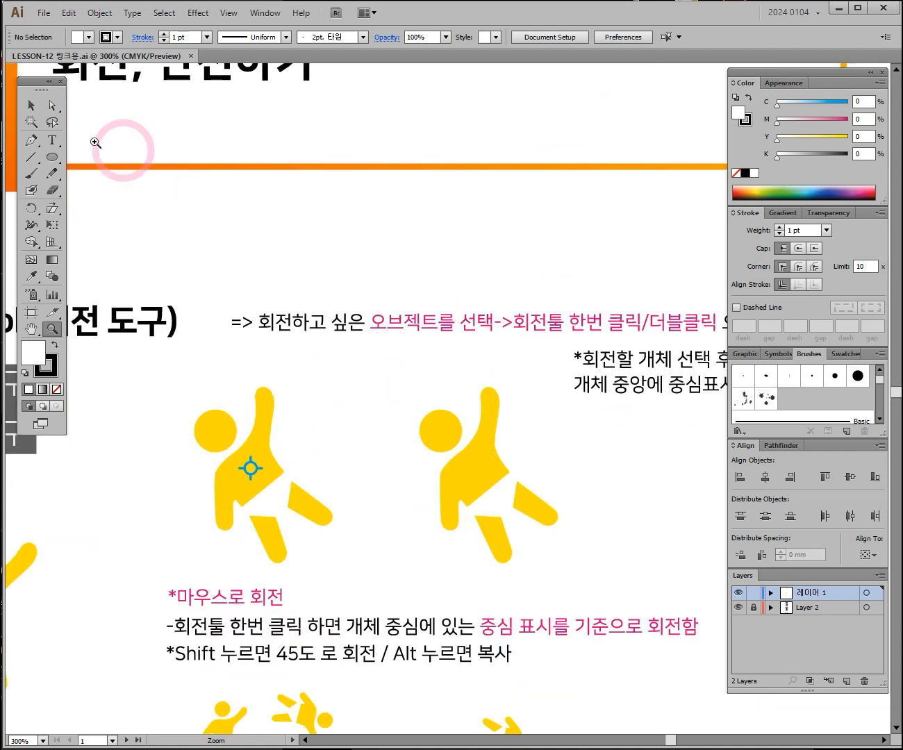
left_click(31, 106)
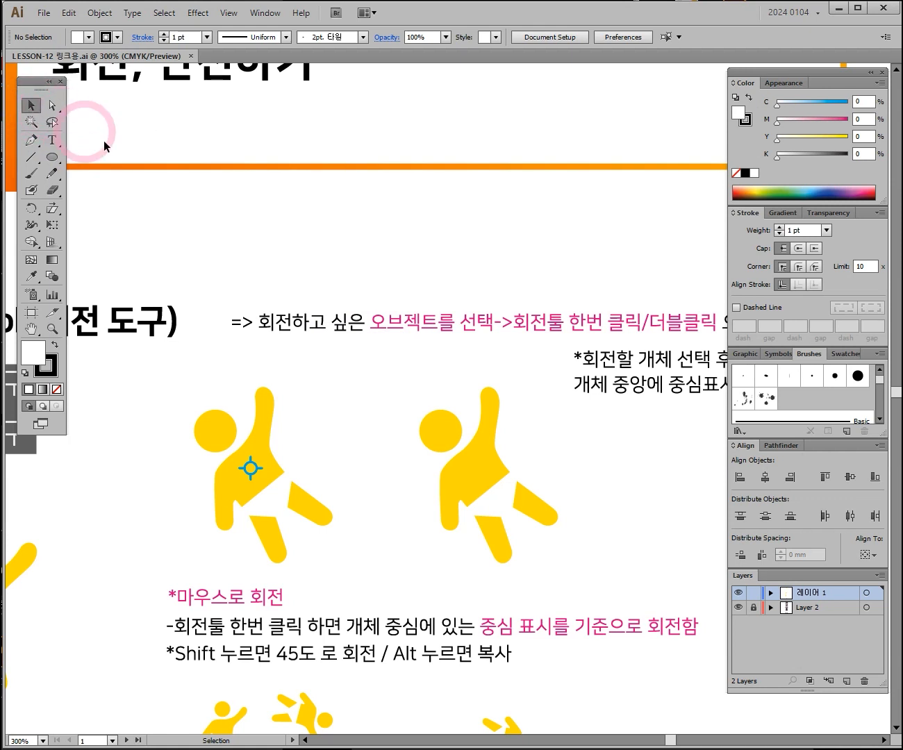
mouse_move(447, 440)
left_mouse_down()
mouse_move(470, 463)
mouse_move(436, 448)
mouse_move(458, 429)
left_mouse_up()
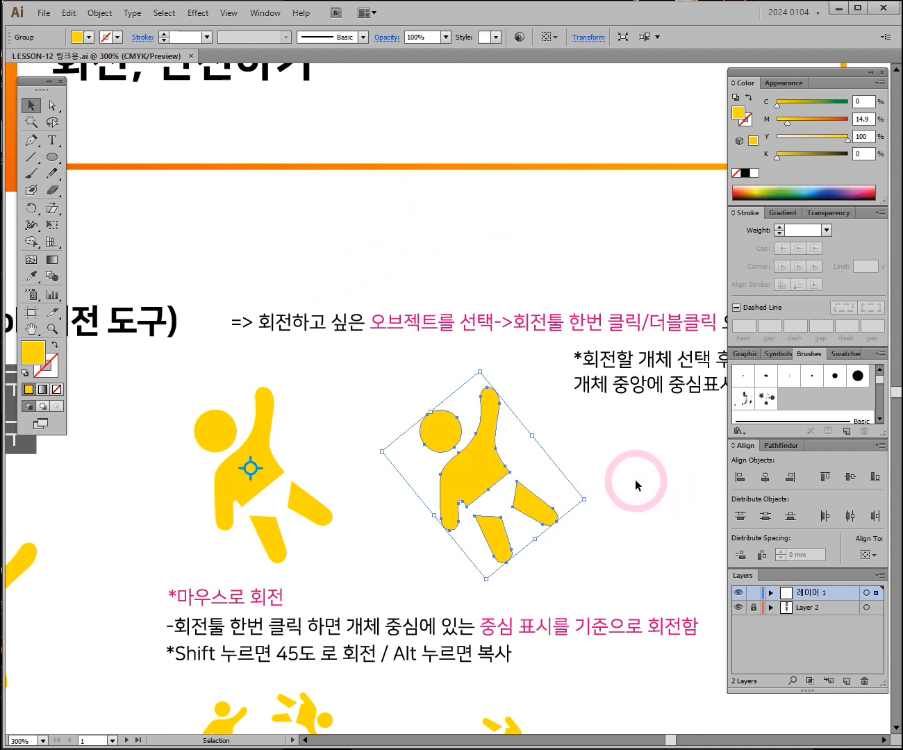
left_click(629, 507)
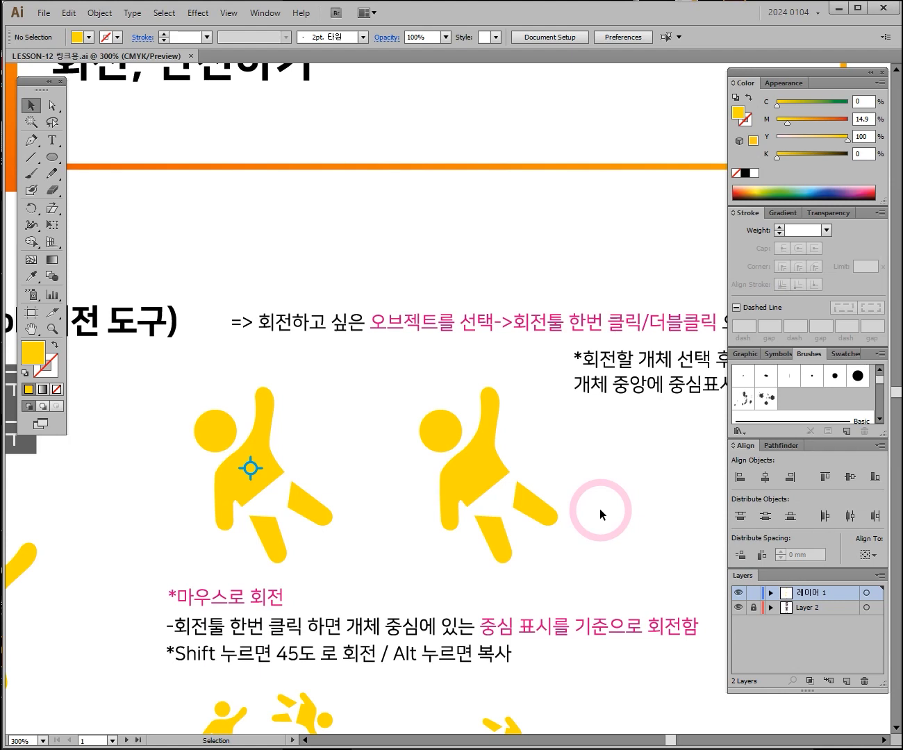
Step: Reduce the view to 100% and enlarge it to 200% to show the lesson banner and Rotate Tool heading
left_click(468, 387, "ctrl+alt")
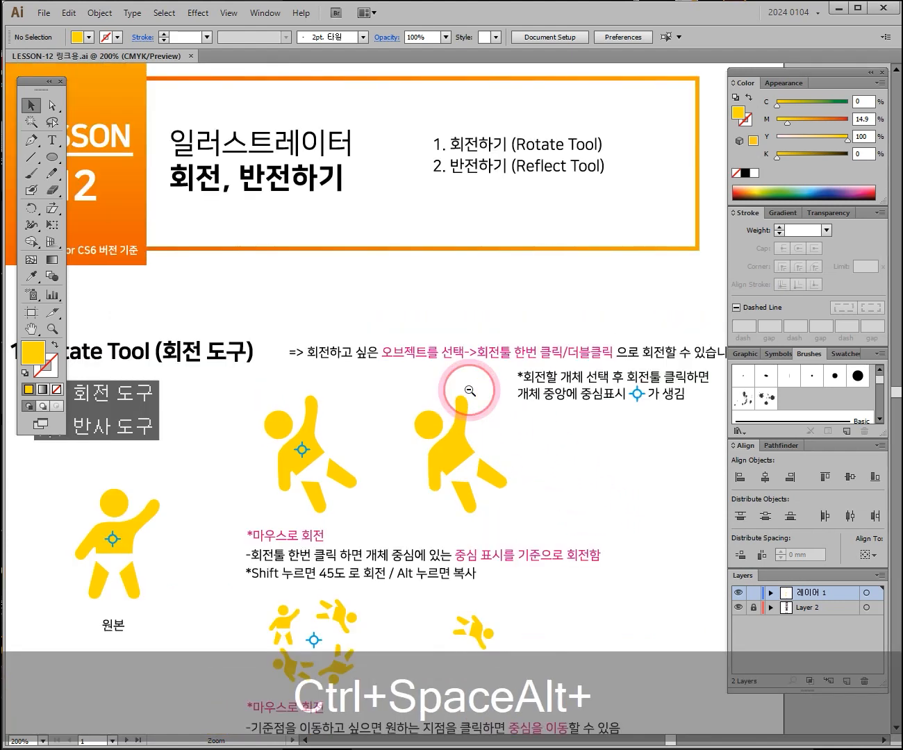
left_click(469, 390, "ctrl+alt")
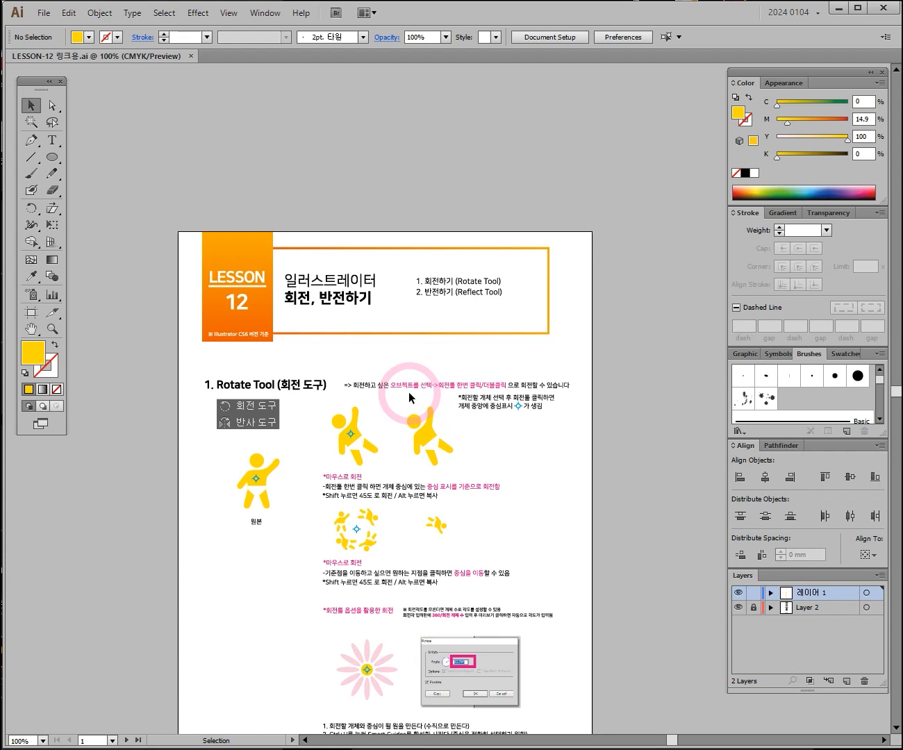
left_click(389, 402, "ctrl")
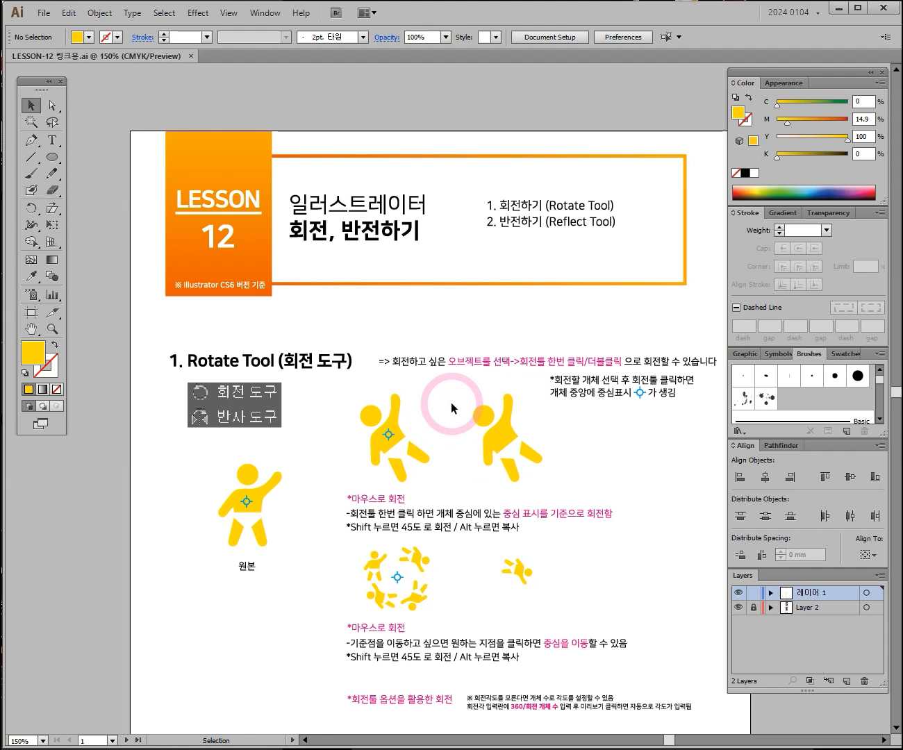
key("ctrl+space")
left_click(453, 403)
left_click_drag(306, 343, 329, 314)
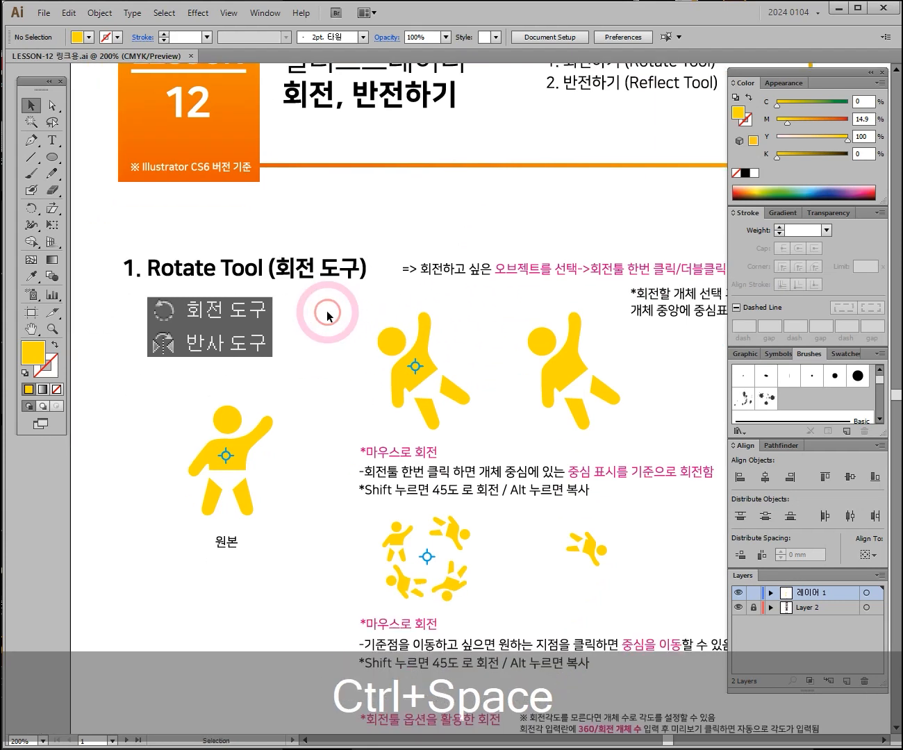
scroll(329, 317, "up", 2)
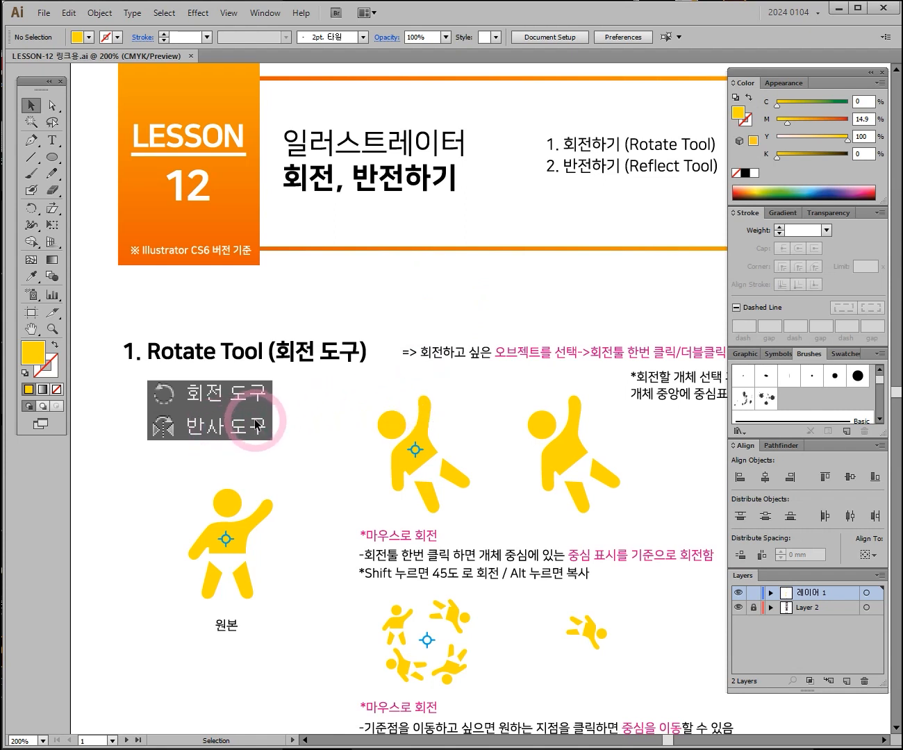
Step: Lower the Tools panel slightly and alternate its rotation slot between the Rotate Tool and Reflect Tool, ending on the Rotate Tool
mouse_move(29, 83)
left_mouse_down()
mouse_move(293, 282)
mouse_move(30, 92)
left_mouse_up()
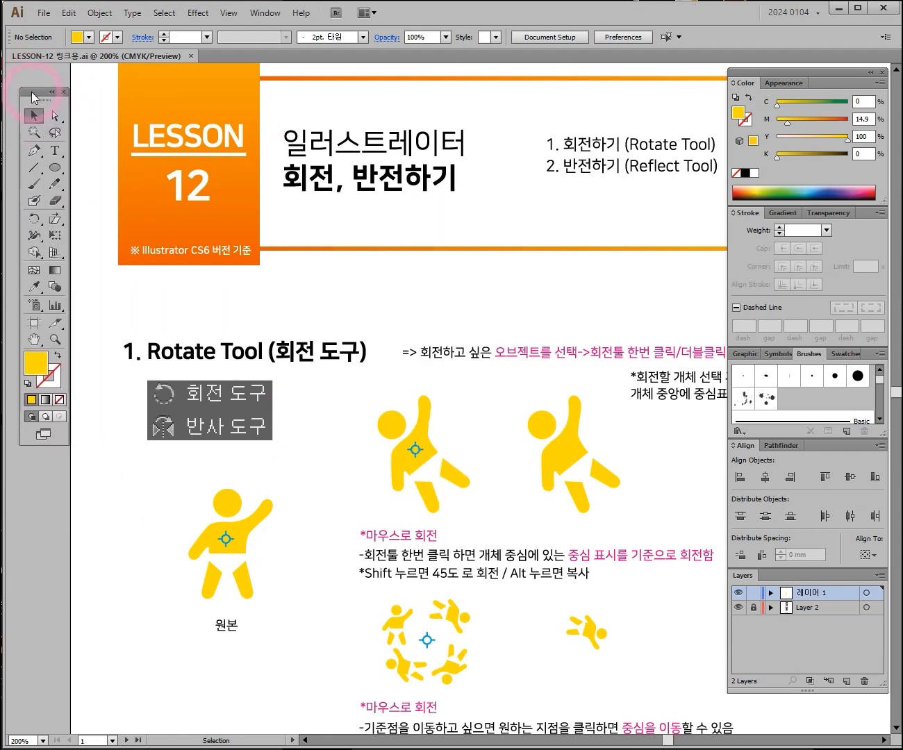
left_click(41, 220)
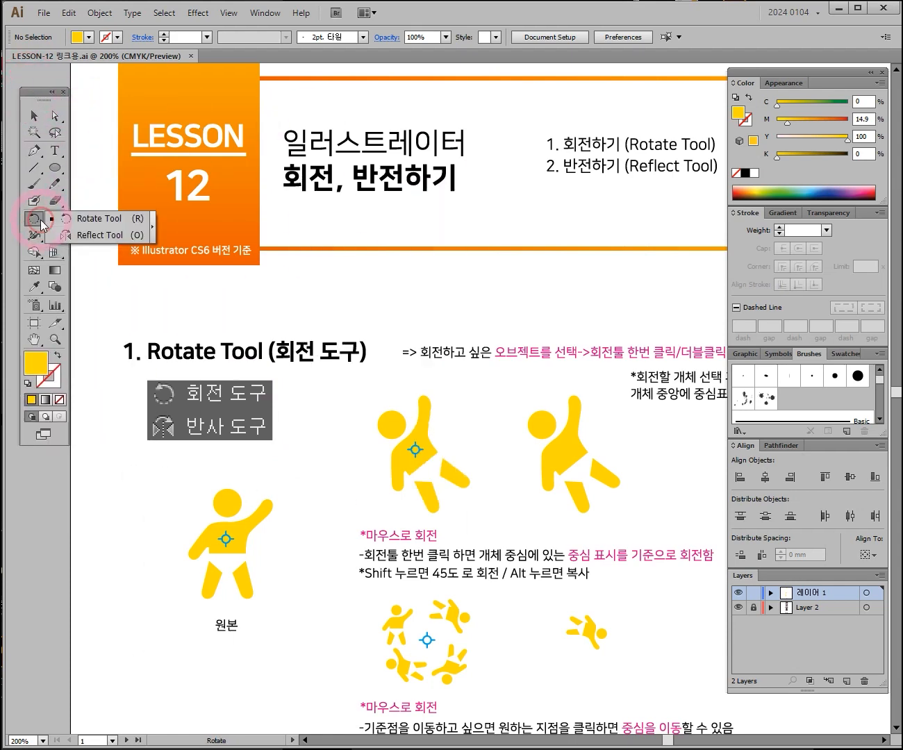
left_click(81, 238)
left_click(34, 221)
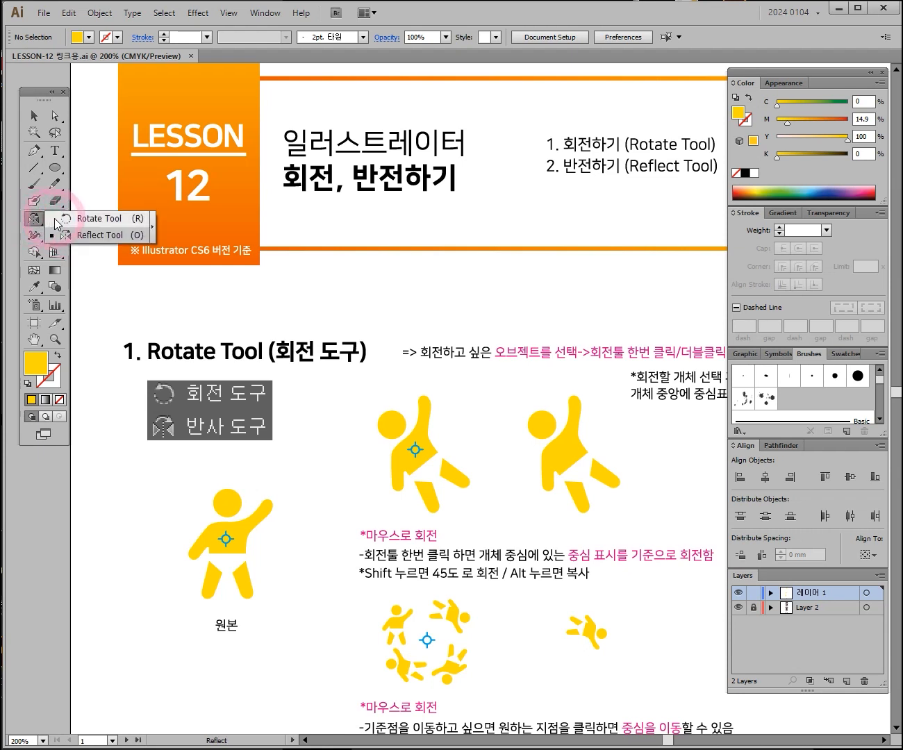
left_click(56, 219)
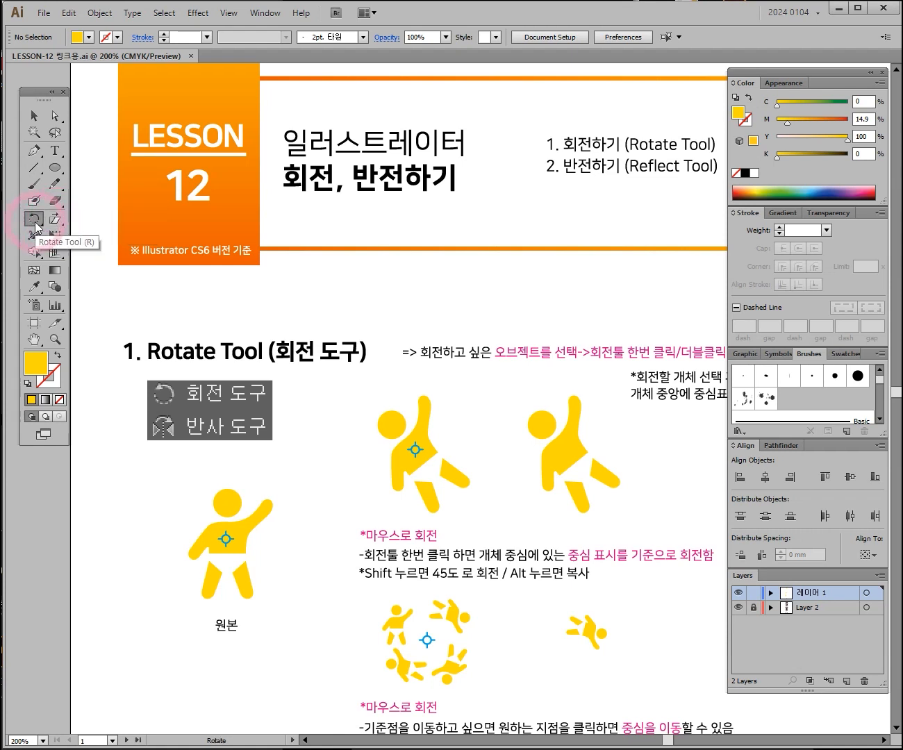
left_click(34, 221)
left_click(69, 234)
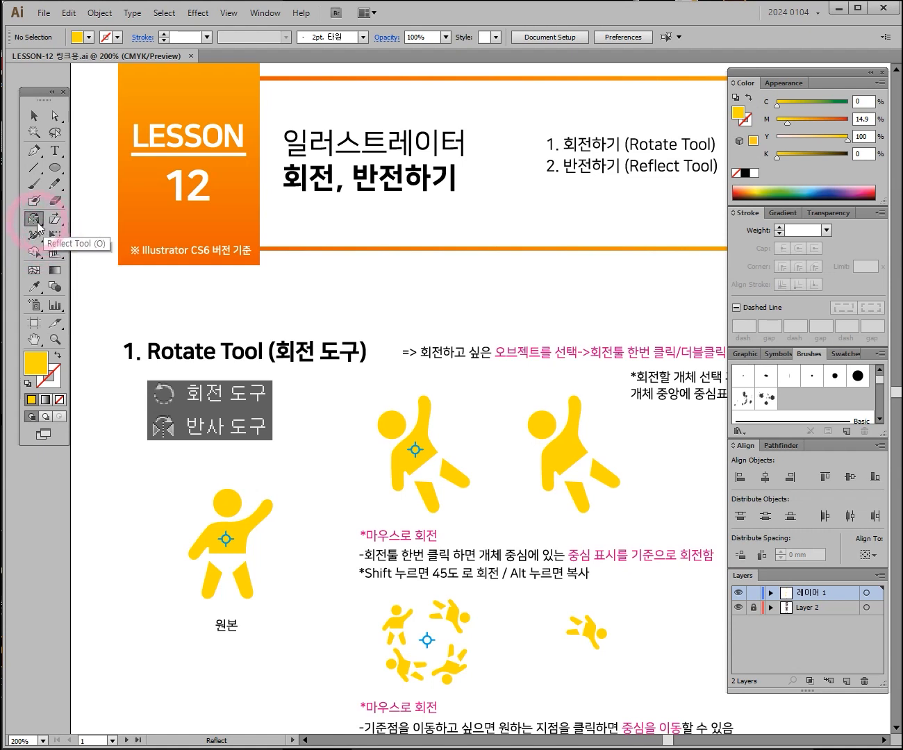
left_click(37, 226)
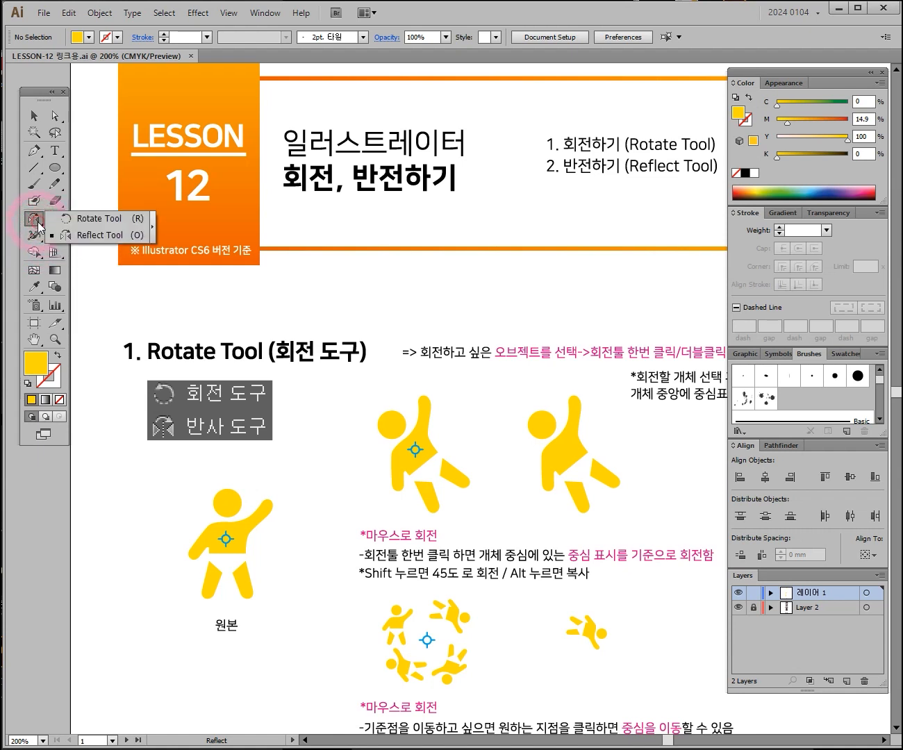
left_click(91, 224)
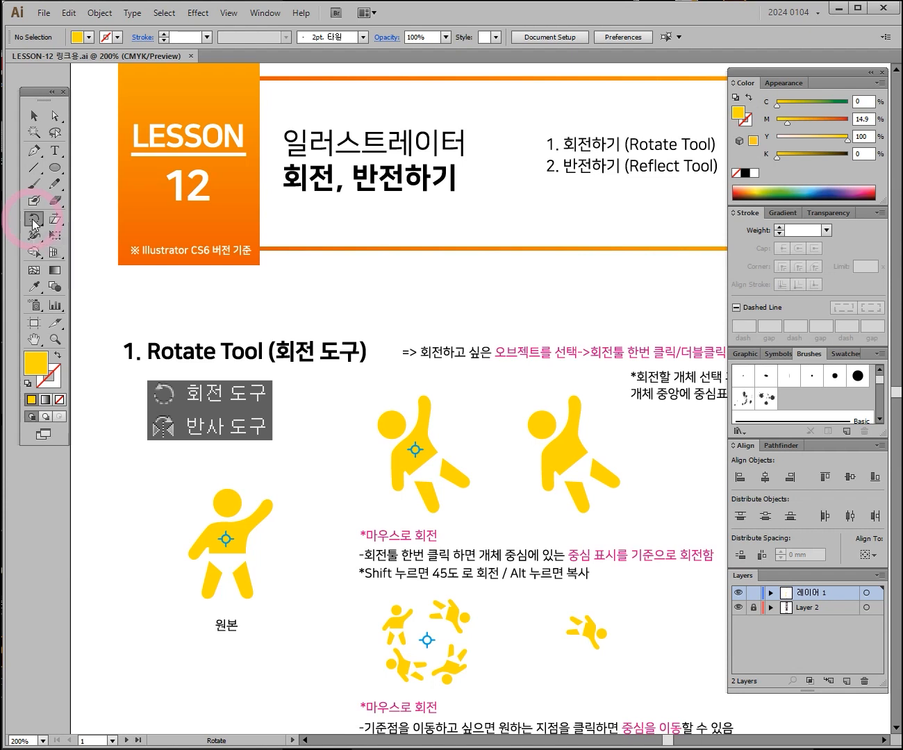
Step: Change the shape slot to the Flare Tool and to the Rectangle Tool, cancel the Rectangle size dialog, and return to the Selection tool
left_click(54, 168)
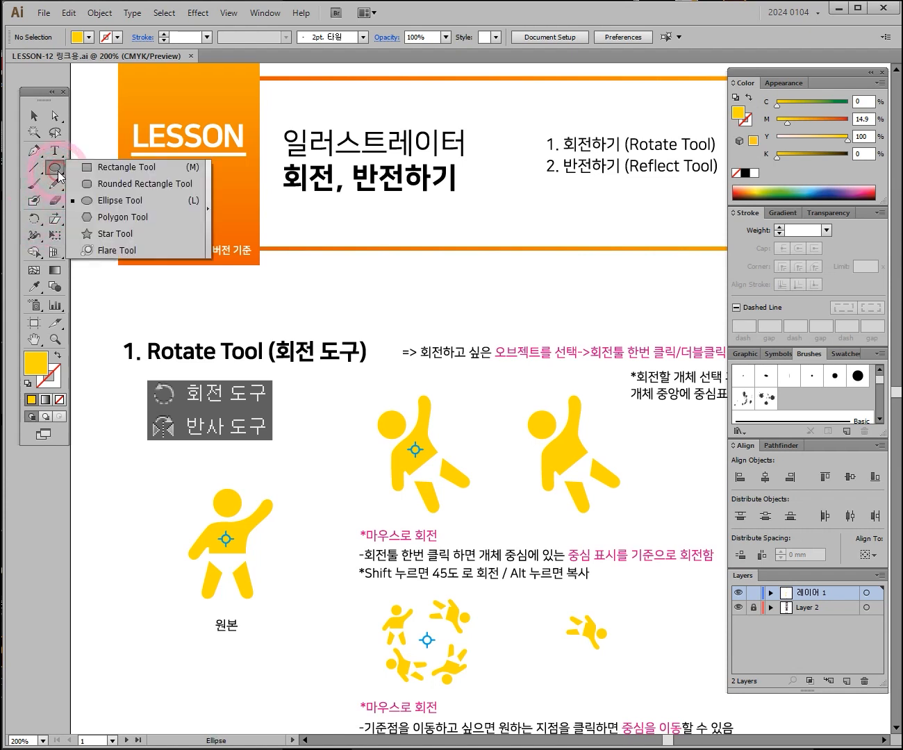
left_click(113, 255)
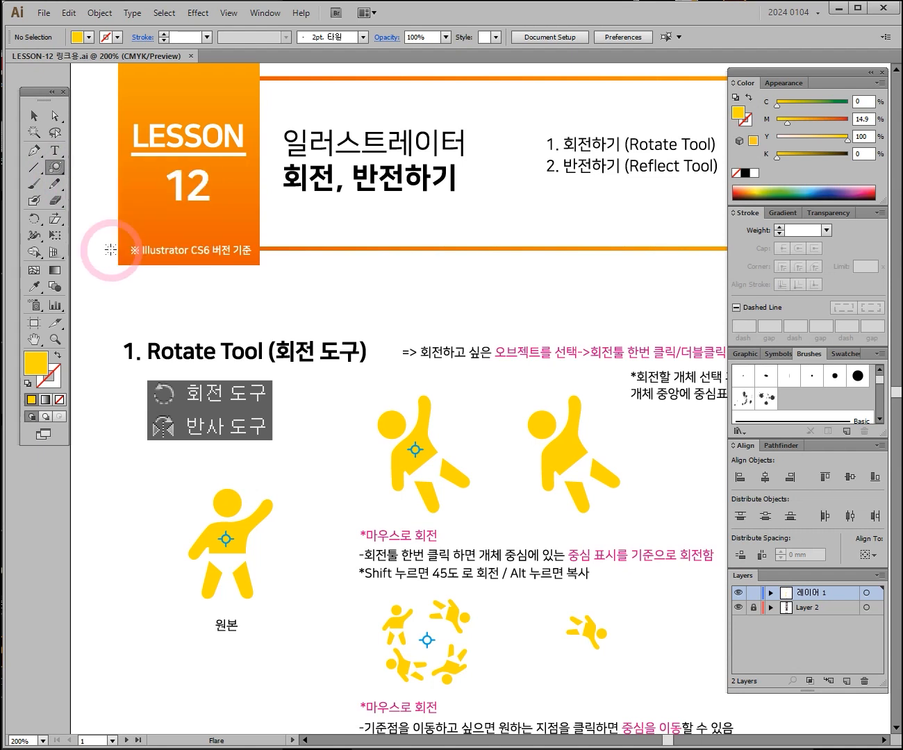
left_click(57, 169)
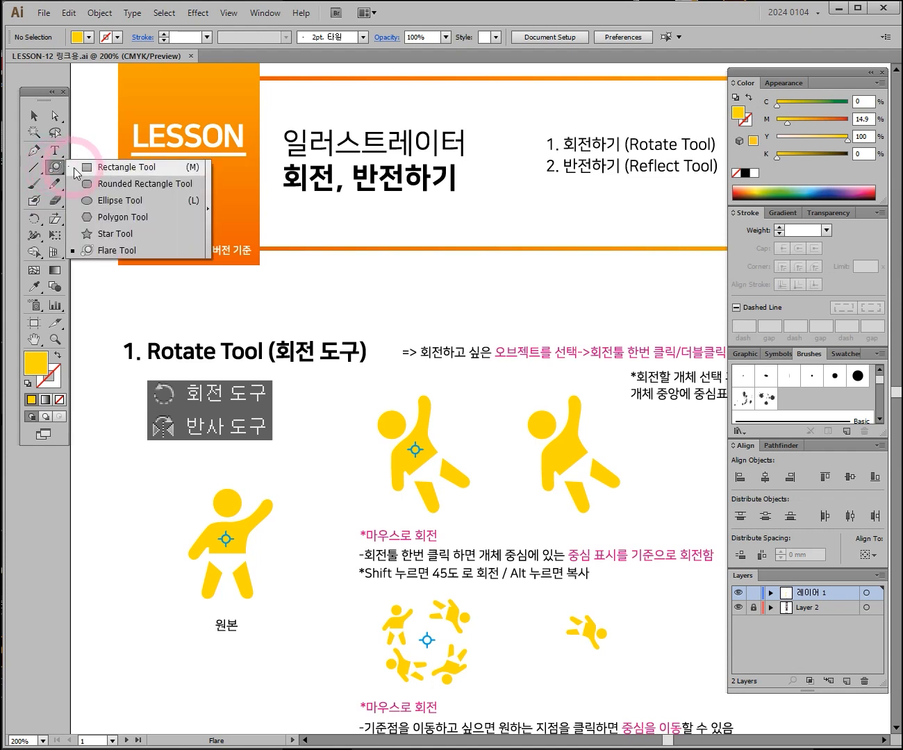
left_click(85, 171)
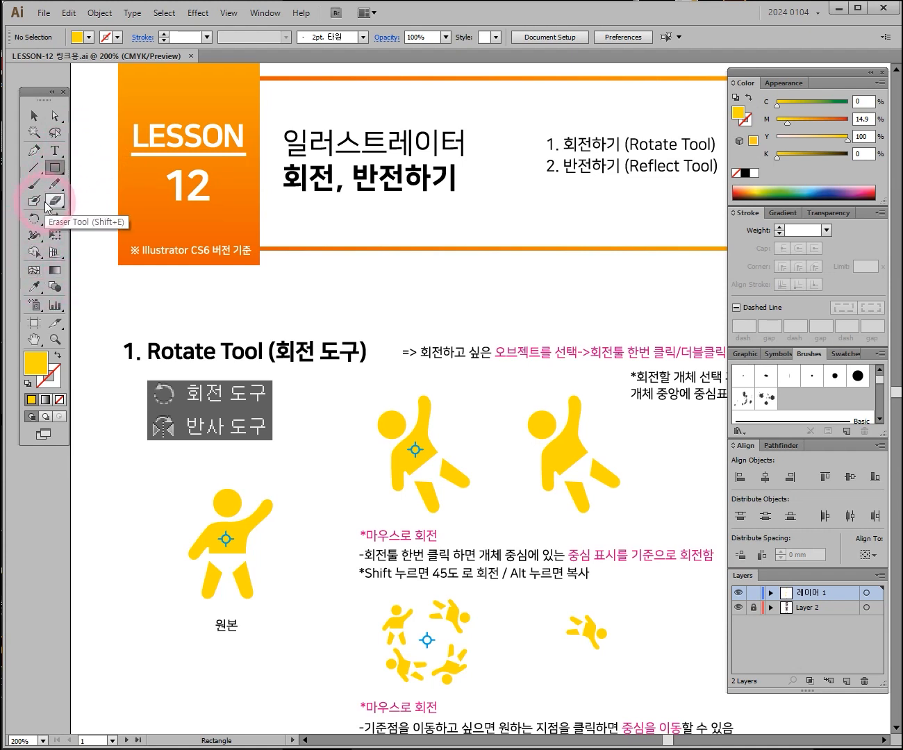
left_click(365, 300)
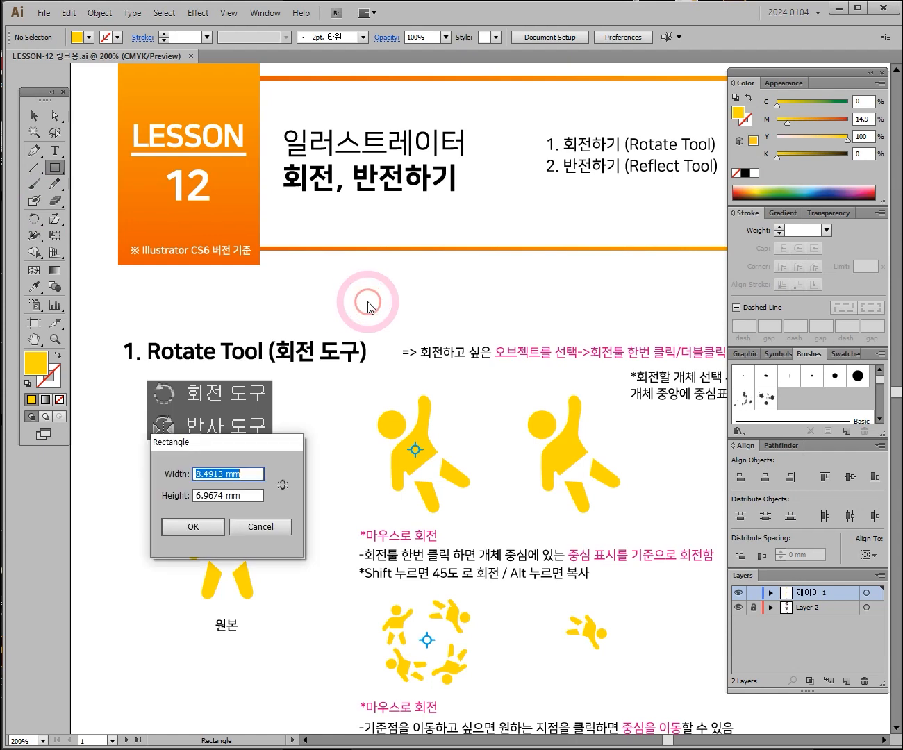
left_click(262, 526)
left_click(35, 115)
Step: Pan around the Rotate Tool section to examine the sample figures and the mouse rotation instructions
key("space")
left_click_drag(508, 465, 469, 309)
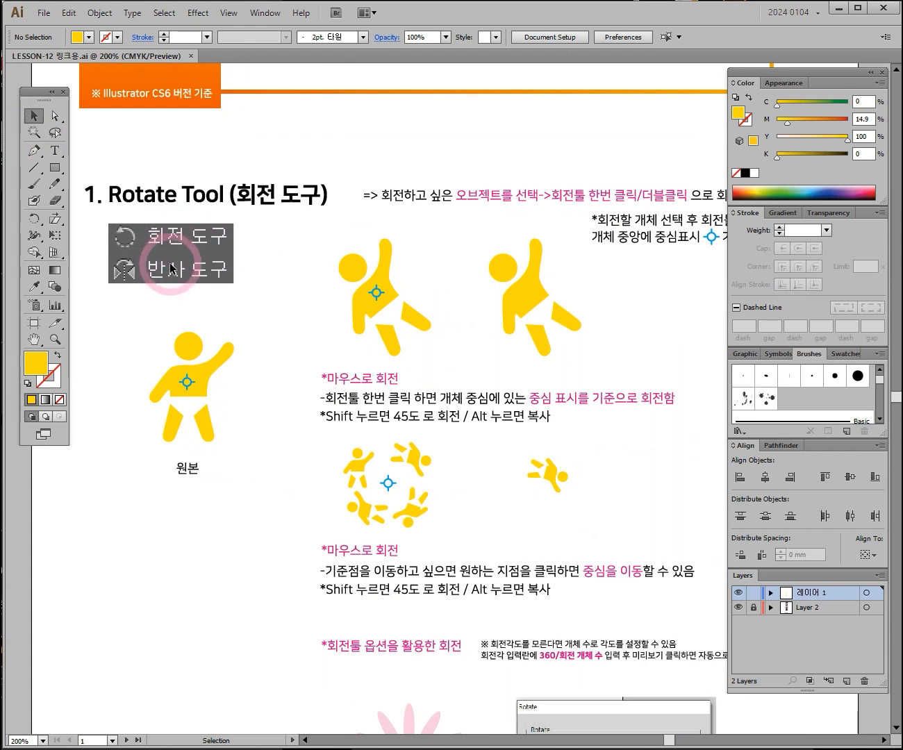
left_click_drag(520, 293, 408, 289)
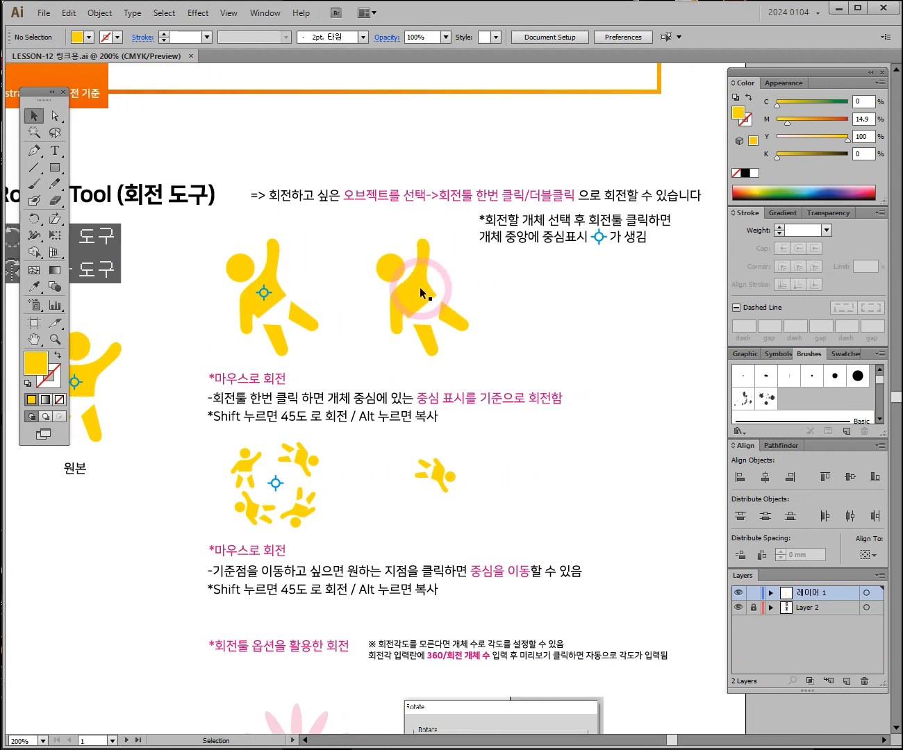
left_click_drag(432, 475, 458, 530)
left_click_drag(364, 340, 453, 370)
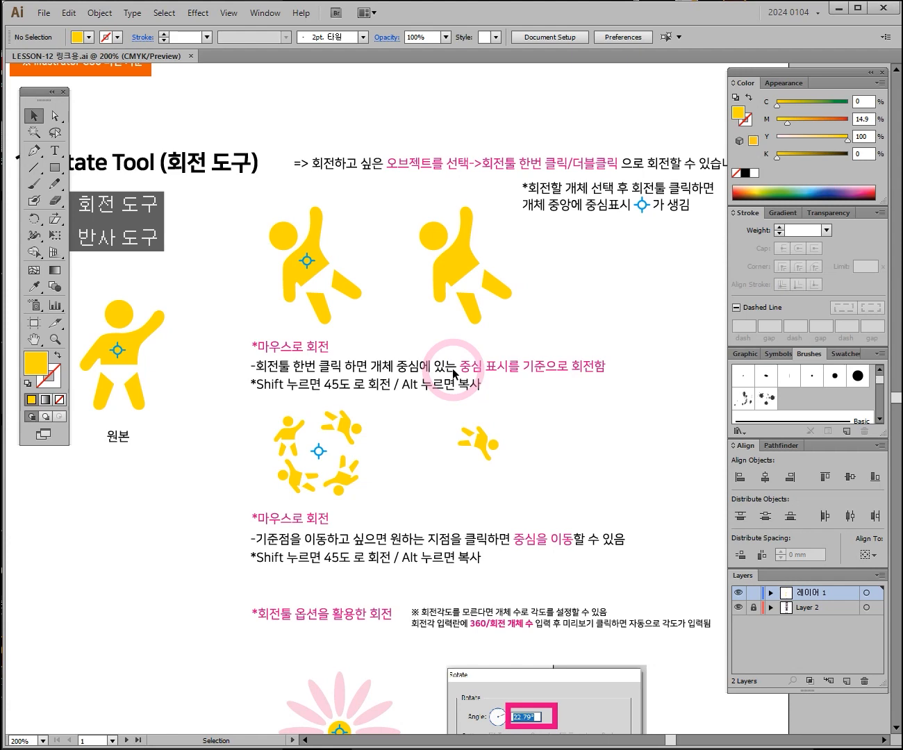
left_click_drag(464, 280, 403, 413)
left_click_drag(388, 468, 398, 360)
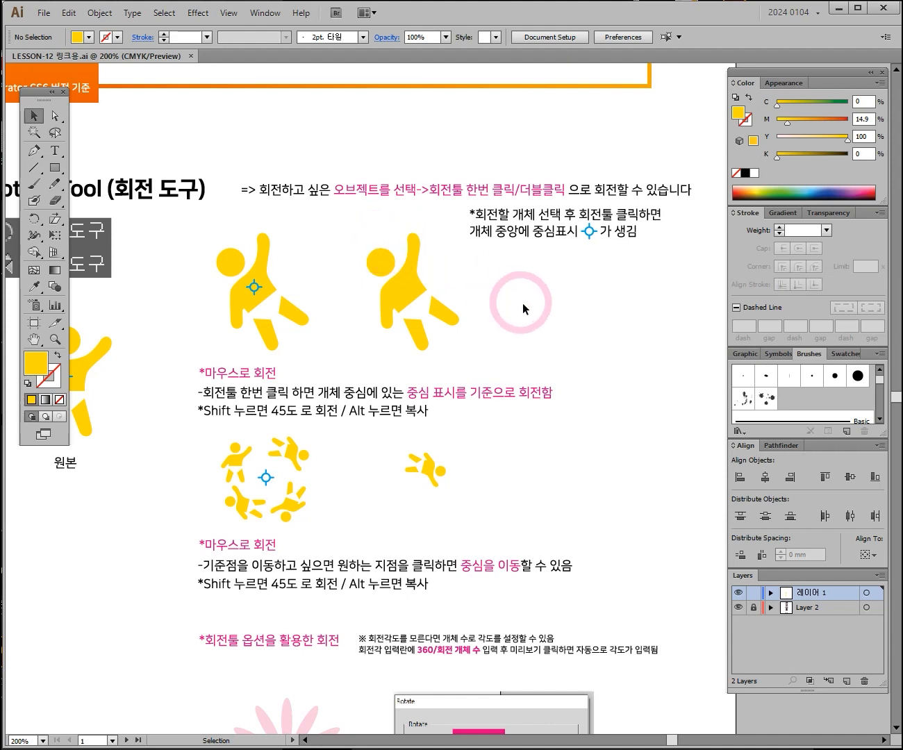
mouse_move(534, 326)
left_mouse_down()
mouse_move(558, 278)
mouse_move(535, 306)
left_mouse_up()
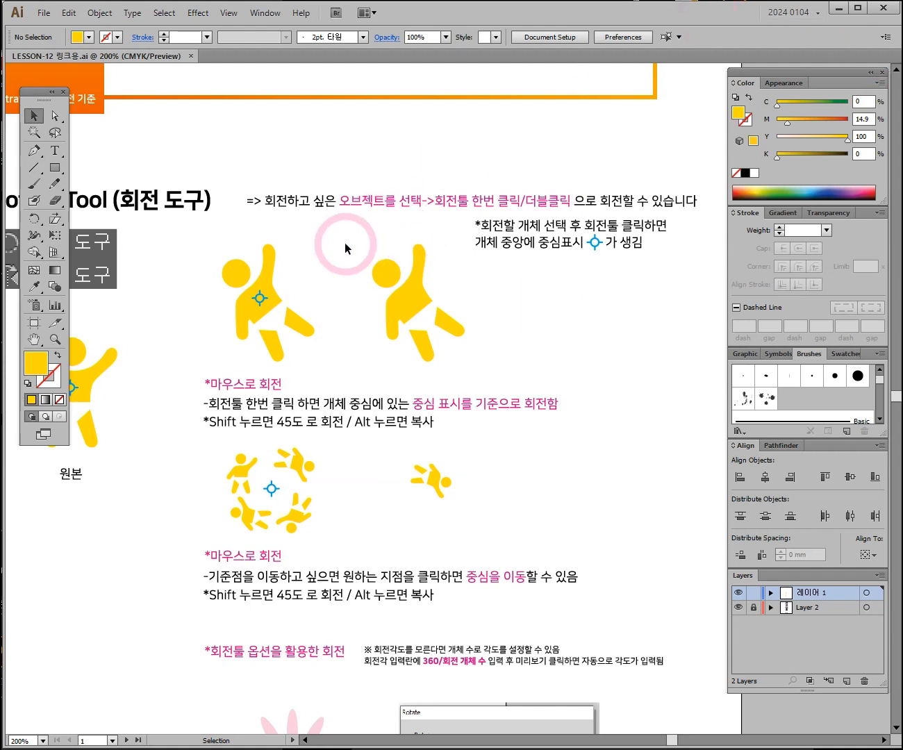
Step: Zoom to 300% on the first mouse rotation example, and select and deselect its unmarked figure
left_click(455, 278, "ctrl")
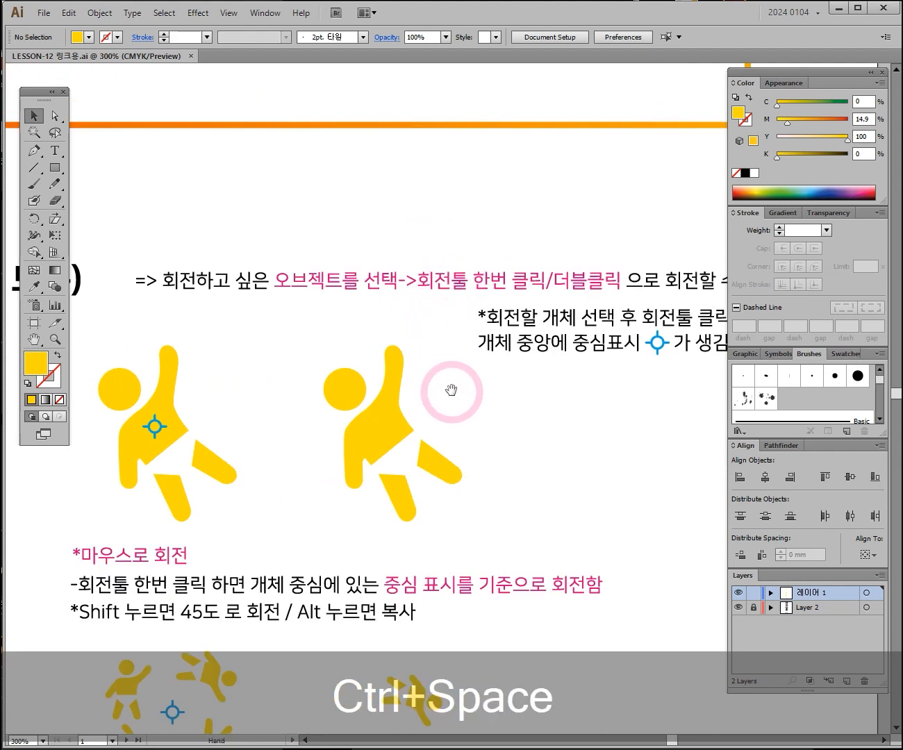
left_click_drag(448, 391, 434, 278)
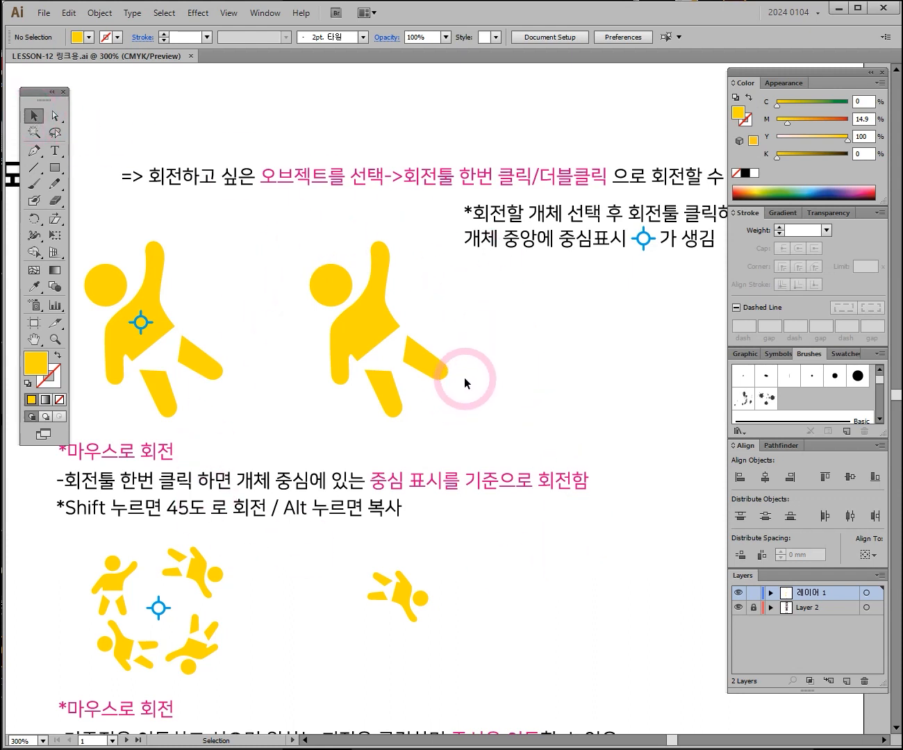
left_click(364, 323)
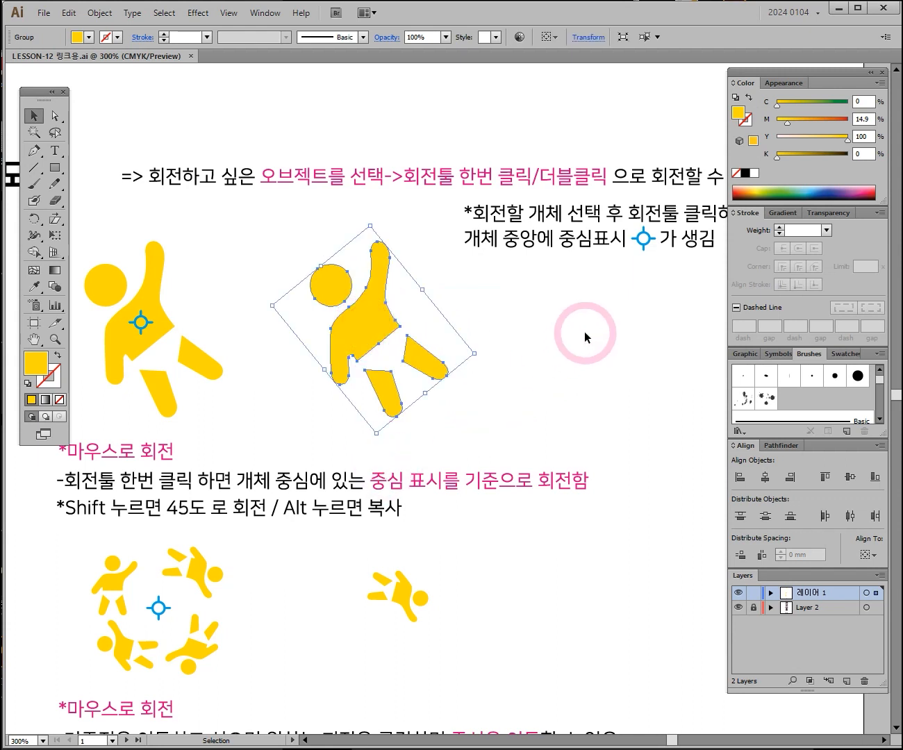
key("ctrl+z")
left_click_drag(549, 297, 290, 411)
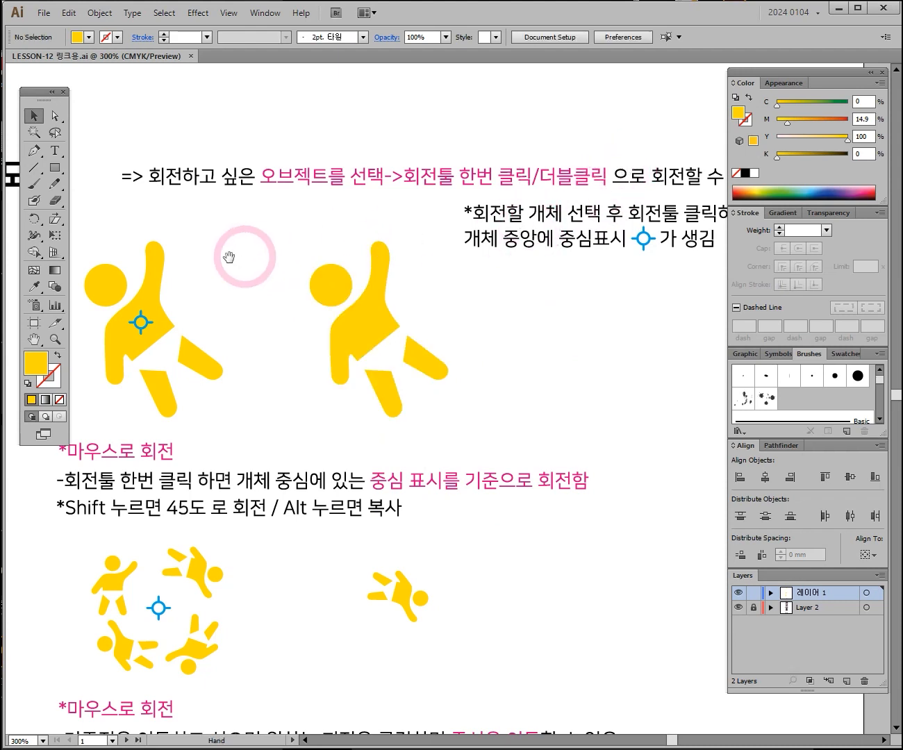
Step: Try to move the leaning sample figure that carries the blue centre mark
left_click_drag(228, 258, 130, 429)
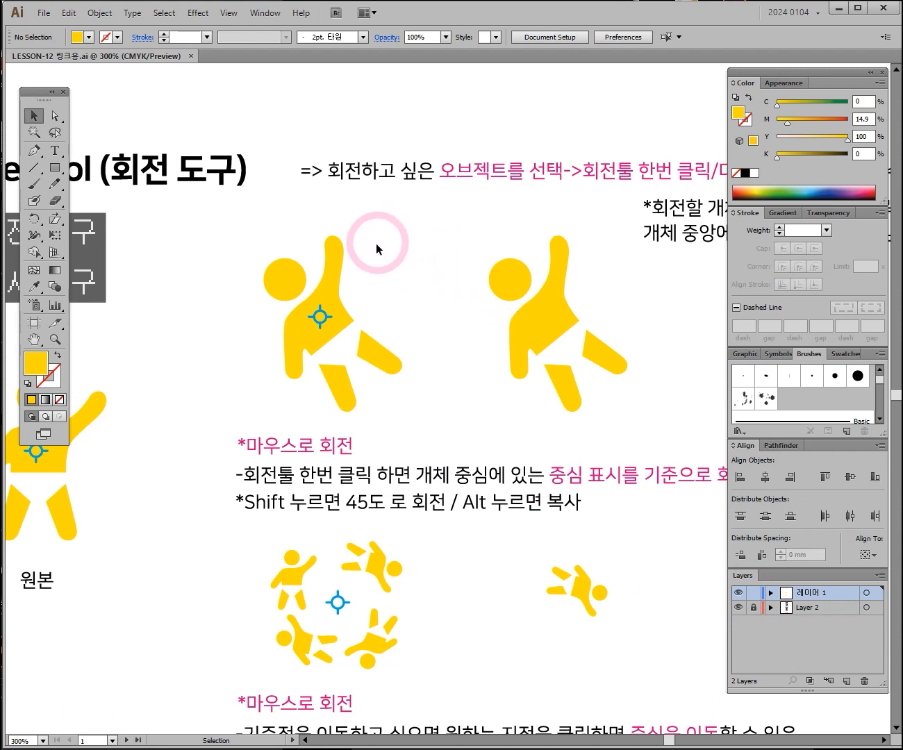
left_click_drag(338, 377, 338, 358)
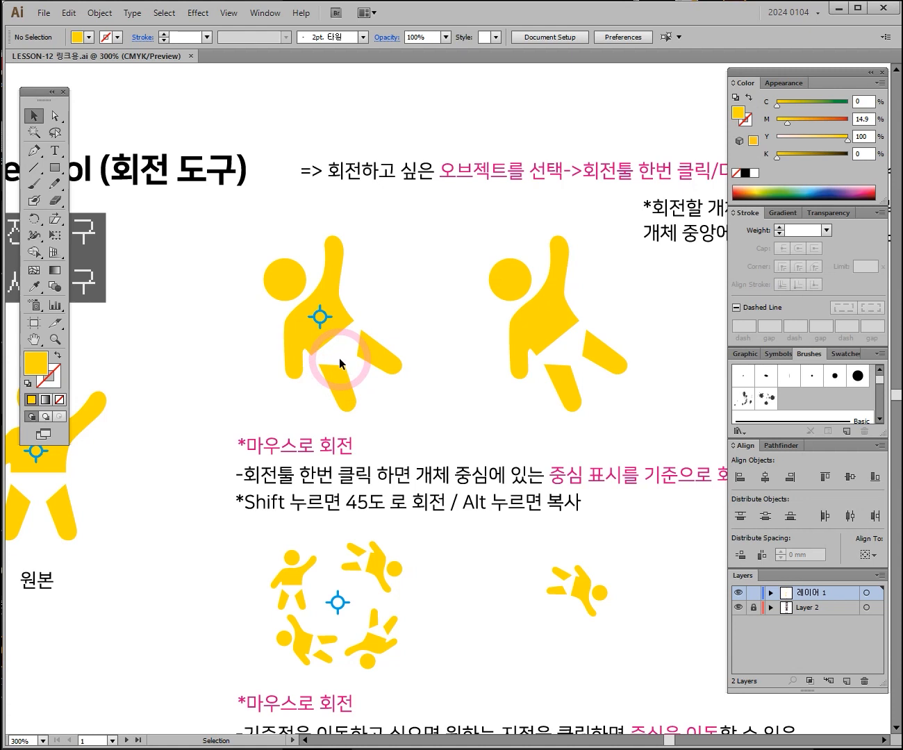
left_click_drag(339, 357, 377, 325)
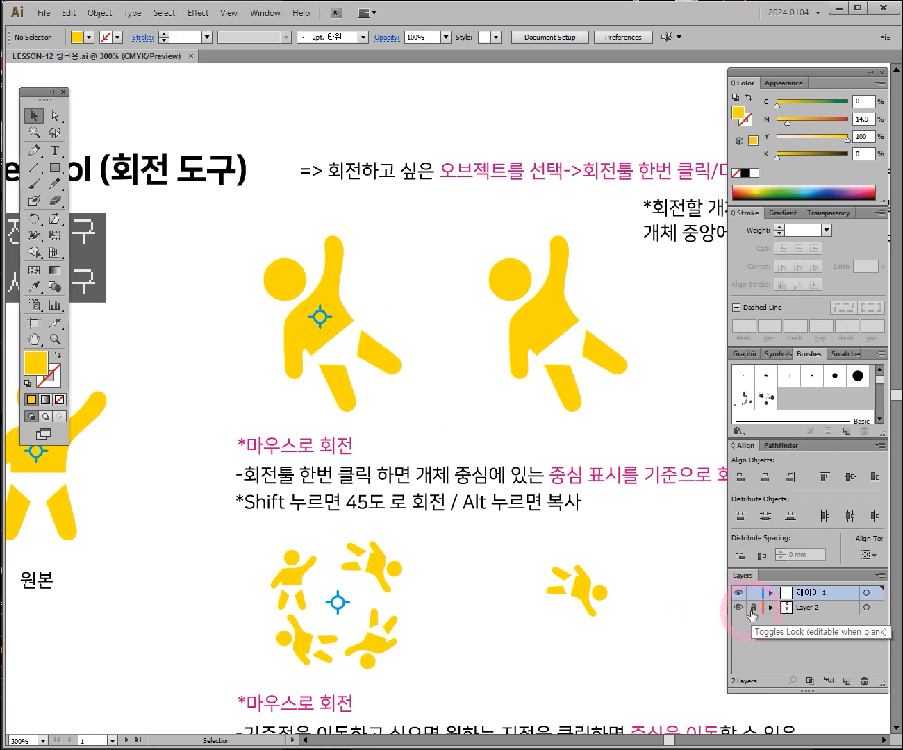
Step: Select the unmarked leaning figure and activate the Rotate tool to show its centre point
left_click_drag(514, 346, 387, 313)
left_click(411, 285)
left_click_drag(507, 270, 414, 280)
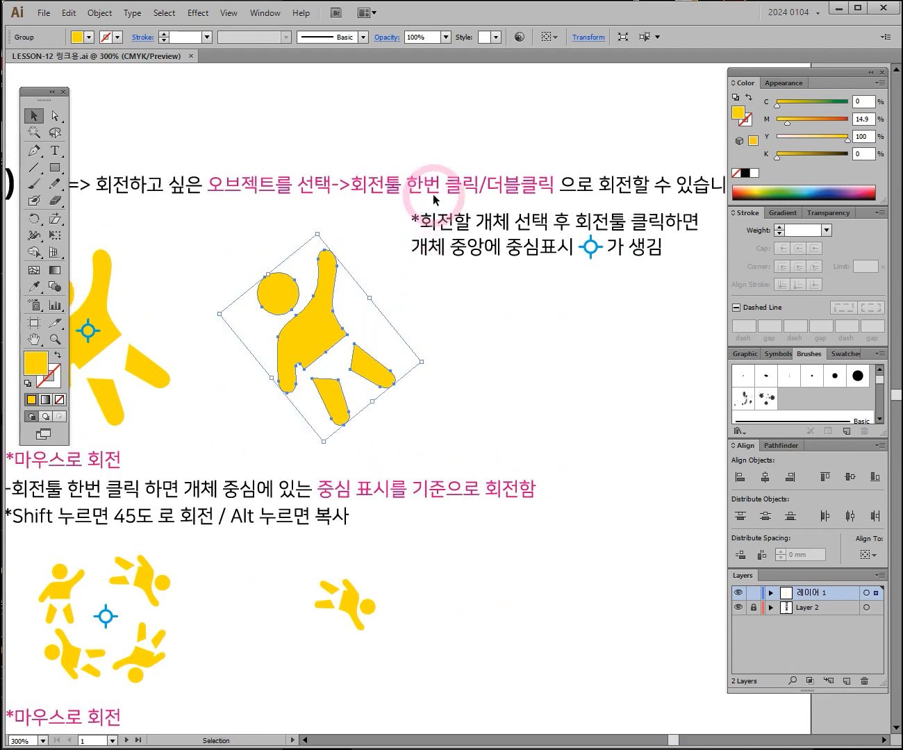
left_click(34, 219)
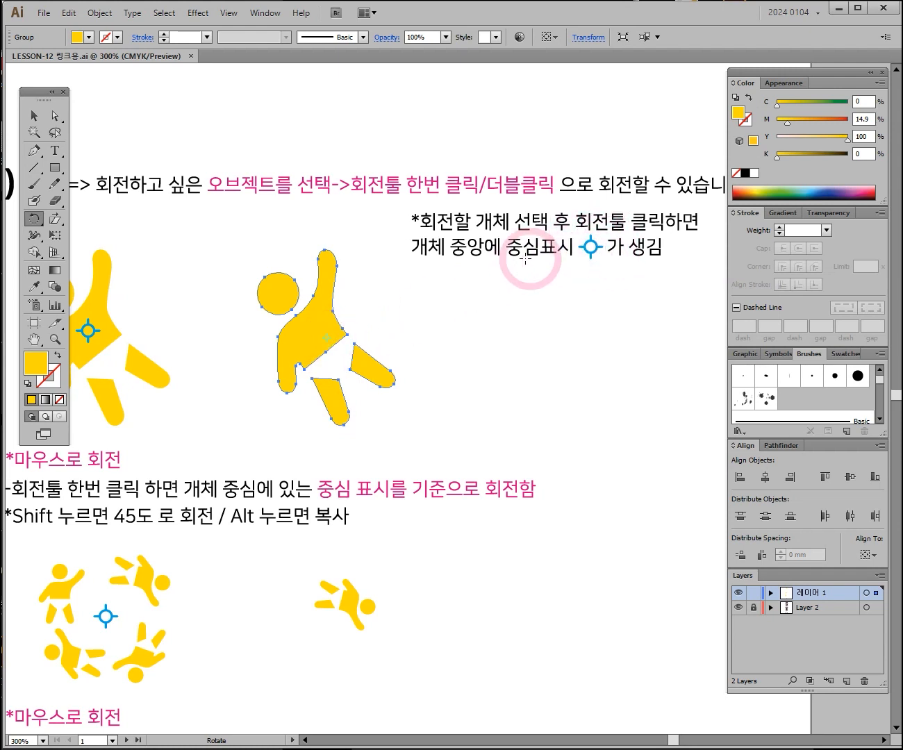
Step: Zoom out to 100% to examine the selected figure within the Rotate Tool section, and return to 300% on it
left_click(354, 371, "ctrl+alt")
left_click(460, 359, "ctrl+alt")
left_click(463, 359, "ctrl+alt")
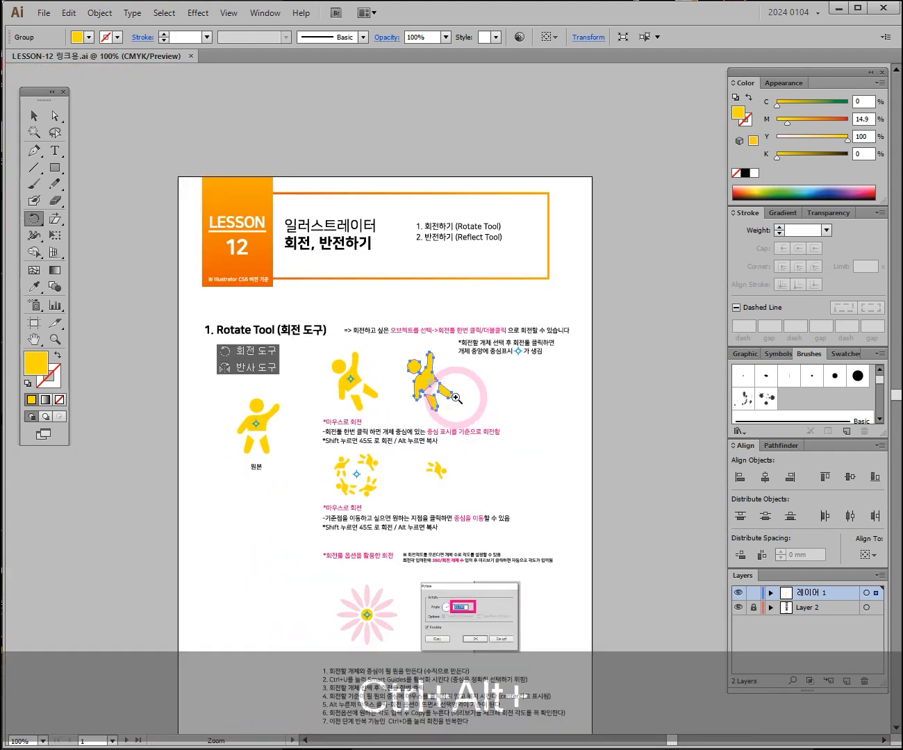
left_click(429, 383, "ctrl")
left_click(455, 396, "ctrl")
left_click(359, 382, "ctrl")
left_click(515, 388, "ctrl")
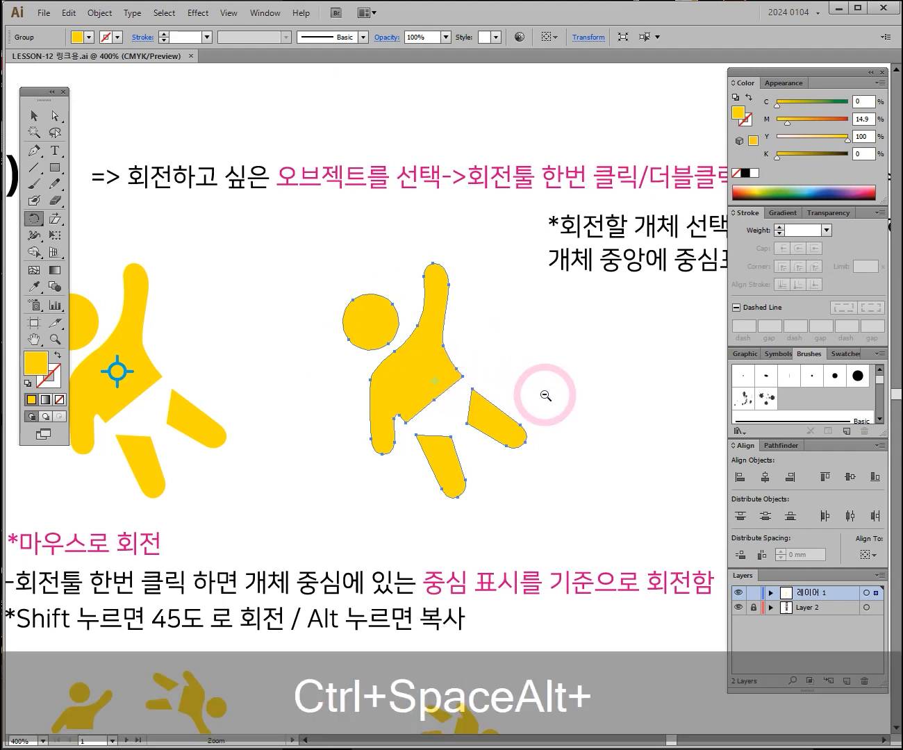
left_click(544, 393, "ctrl+alt")
left_click_drag(542, 396, 493, 341)
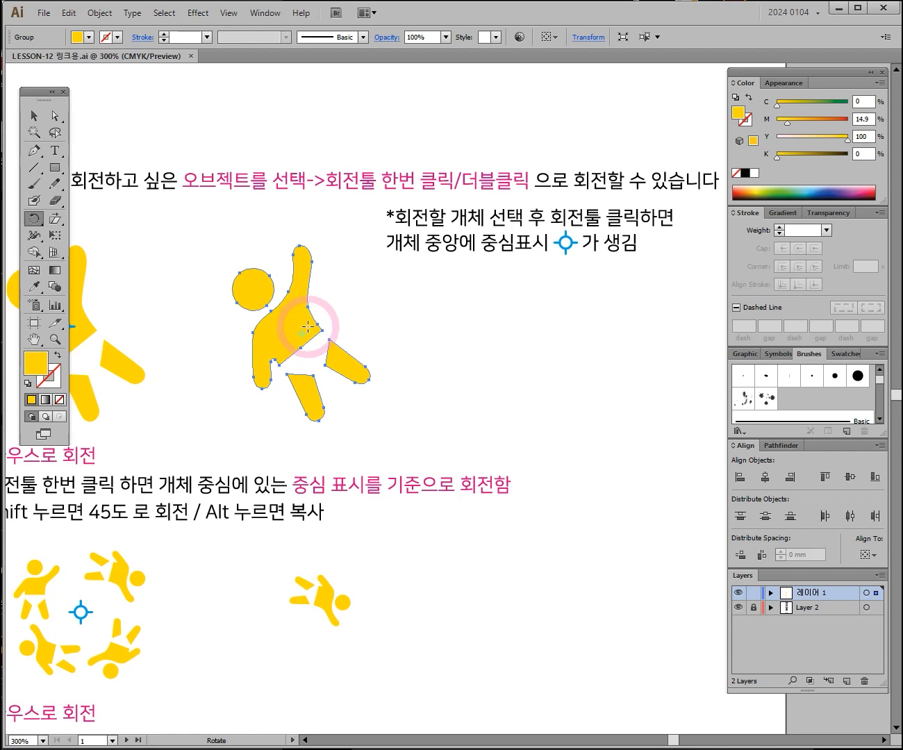
double_click(35, 220)
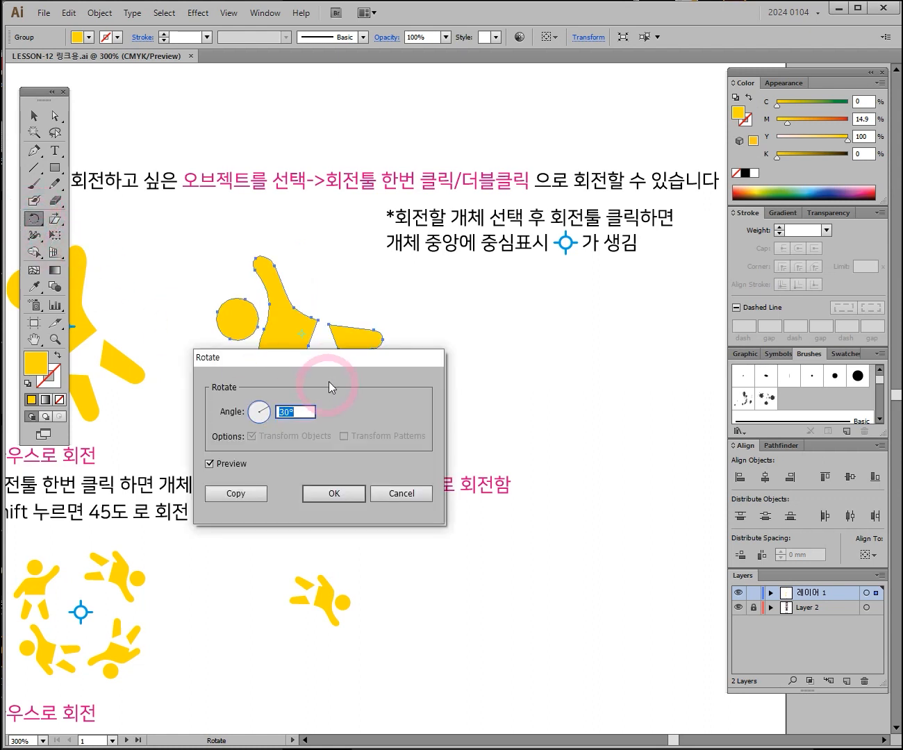
left_click_drag(451, 450, 431, 400)
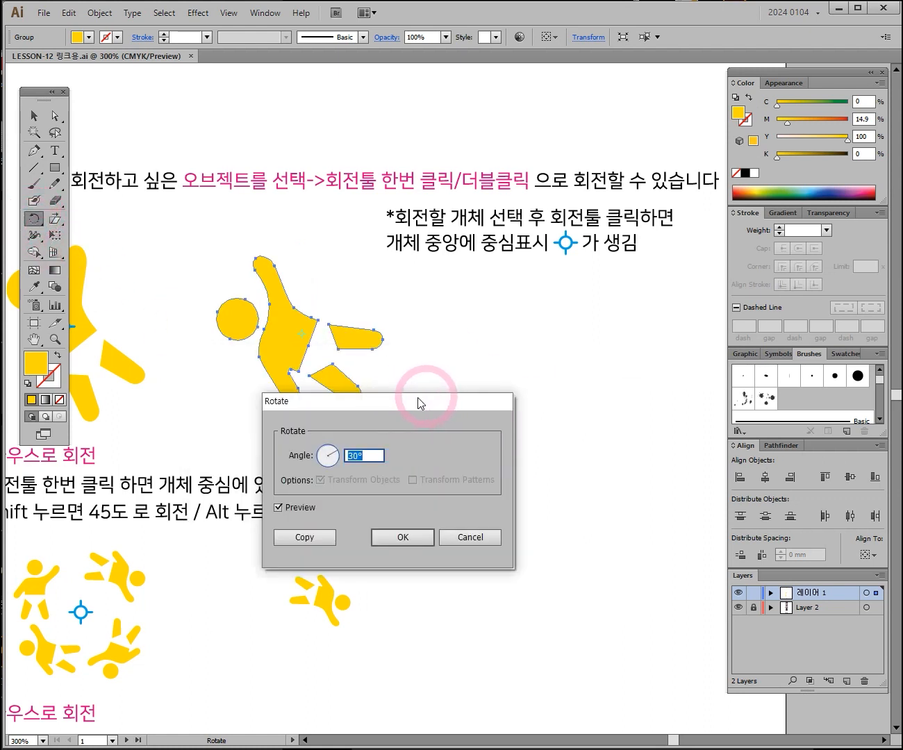
left_click(478, 538)
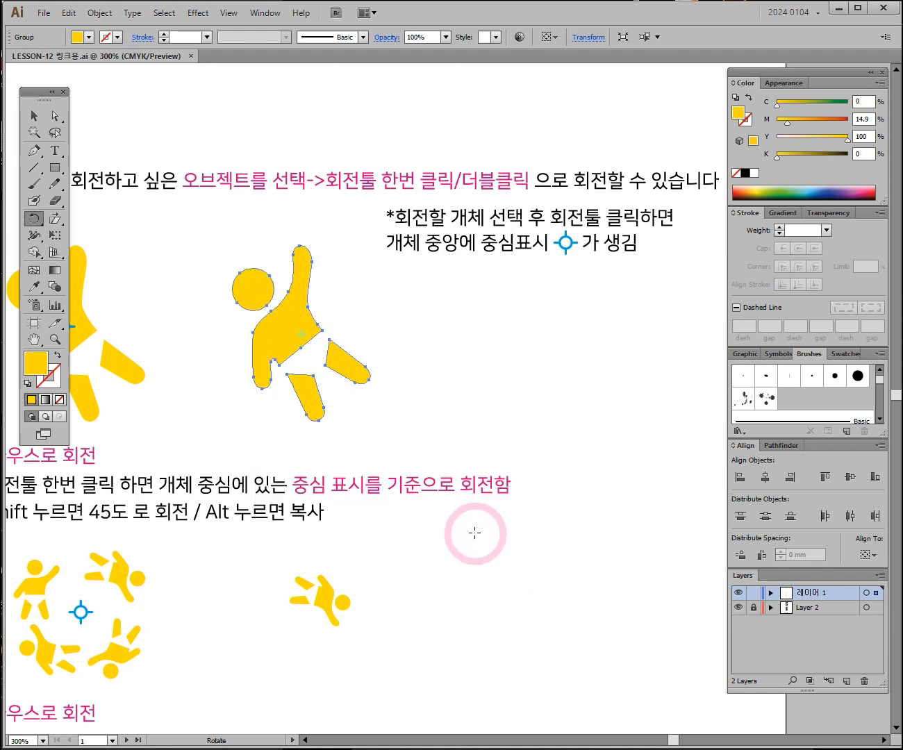
Step: Rotate the selected figure freehand counterclockwise about its centre until it lies on its side, and move it slightly down
key("space")
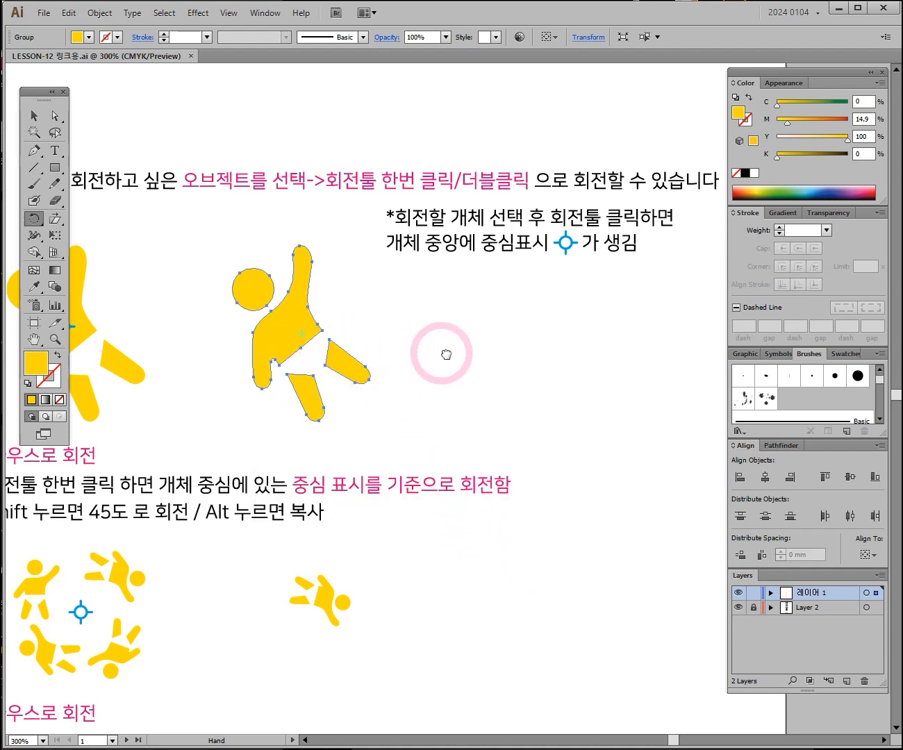
left_click_drag(439, 353, 536, 356)
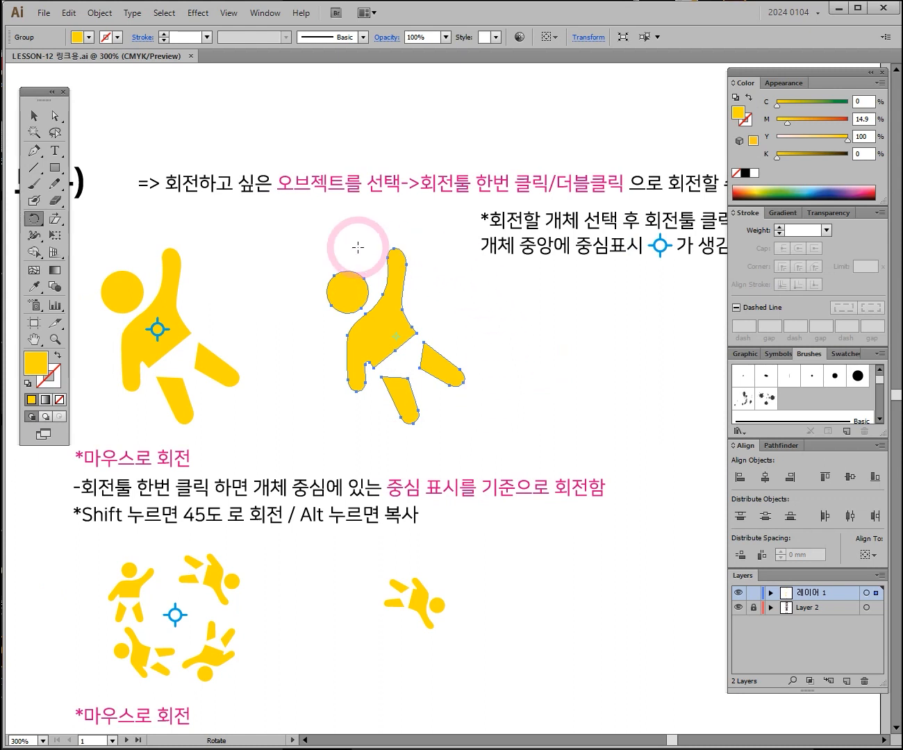
left_click_drag(509, 329, 541, 367)
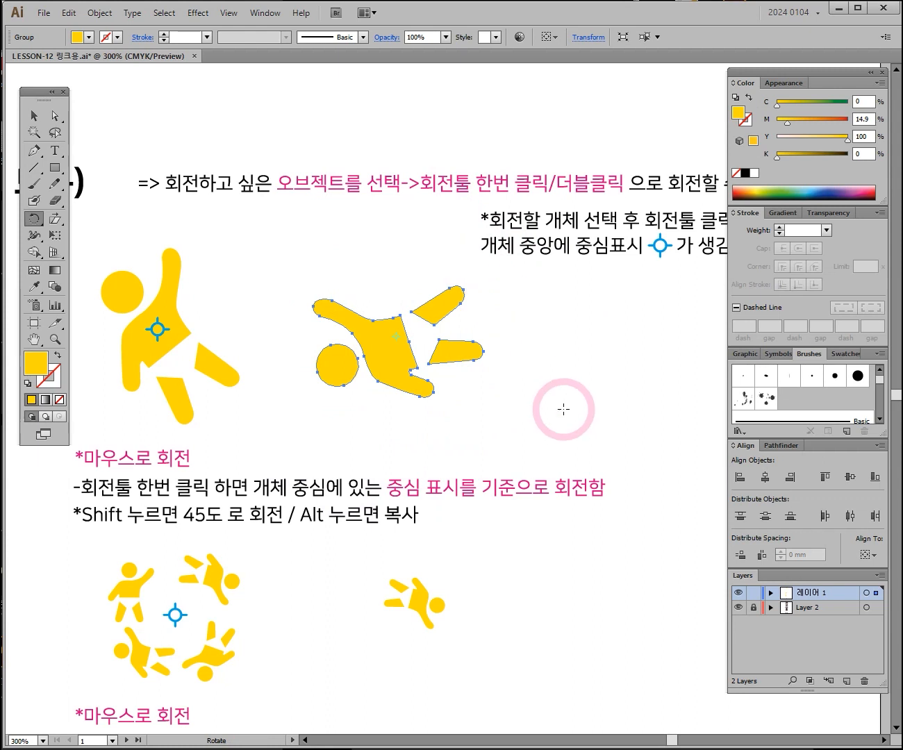
left_click_drag(475, 430, 486, 309)
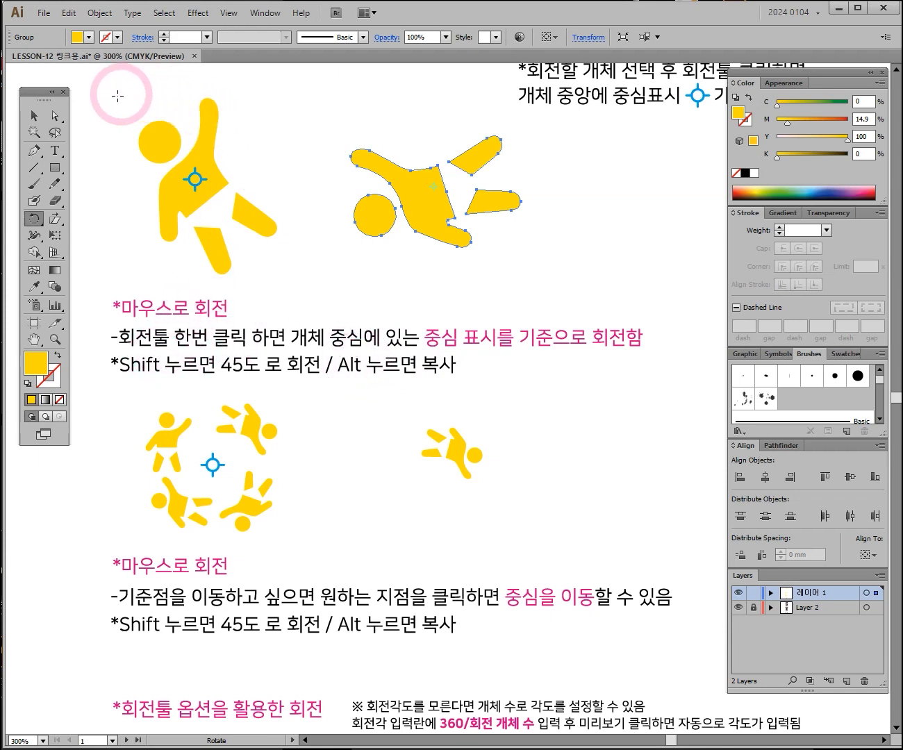
left_click(32, 116)
left_click_drag(425, 199, 412, 292)
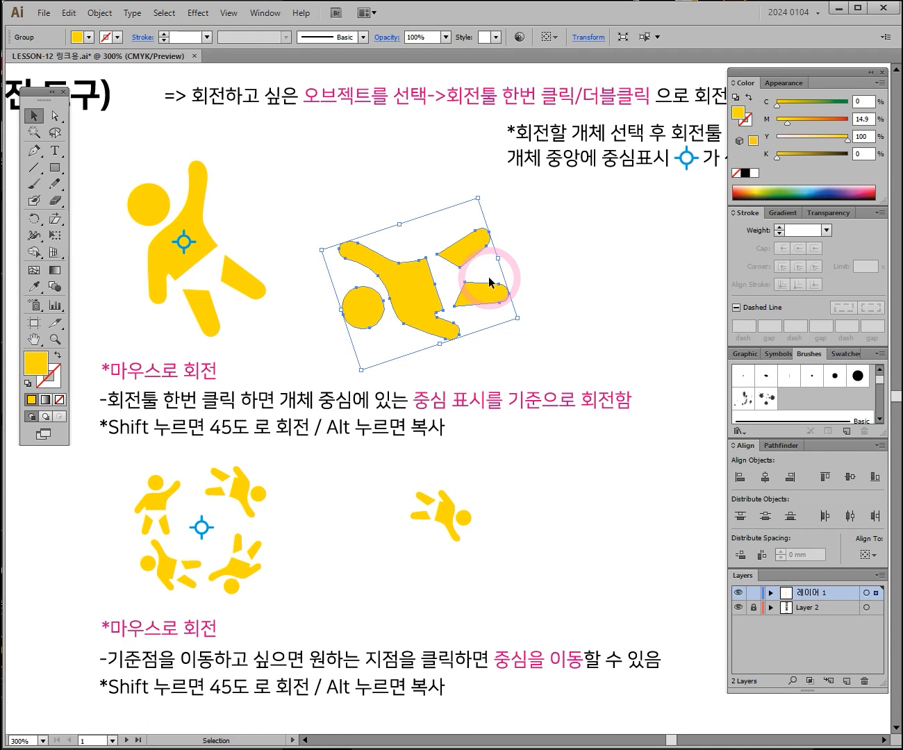
Step: Rotate a nearly upright copy of the sideways figure about its centre, and delete that copy
left_click(34, 220)
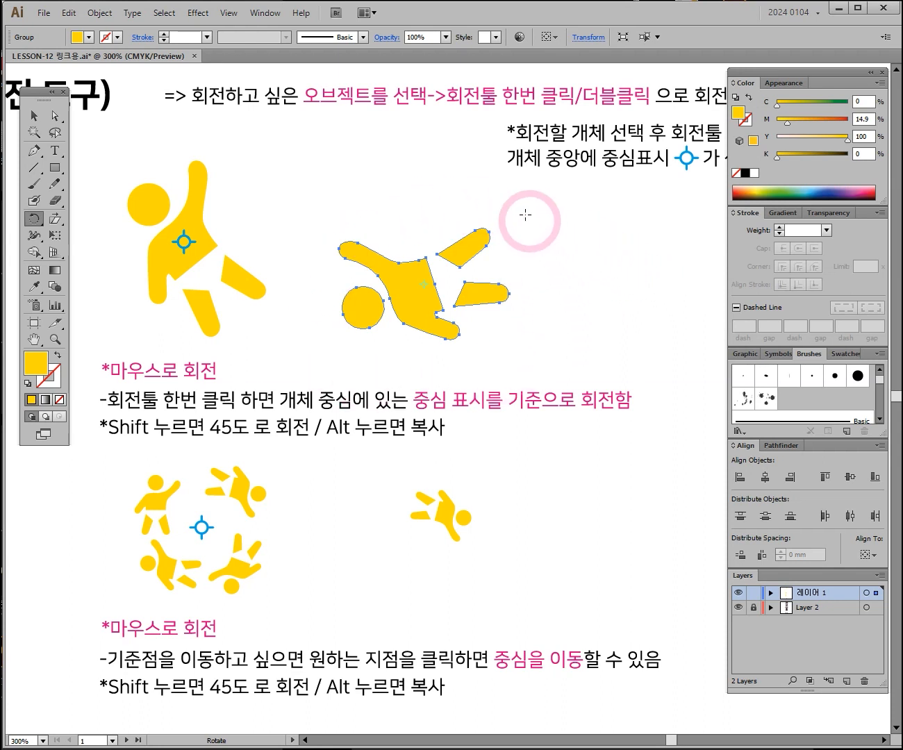
mouse_move(557, 276)
left_mouse_down()
mouse_move(560, 289)
mouse_move(480, 366)
mouse_move(316, 239)
mouse_move(564, 268)
mouse_move(477, 377)
mouse_move(355, 296)
mouse_move(464, 222)
mouse_move(545, 253)
mouse_move(556, 286)
mouse_move(510, 317)
mouse_move(375, 297)
mouse_move(398, 224)
mouse_move(556, 250)
left_mouse_up()
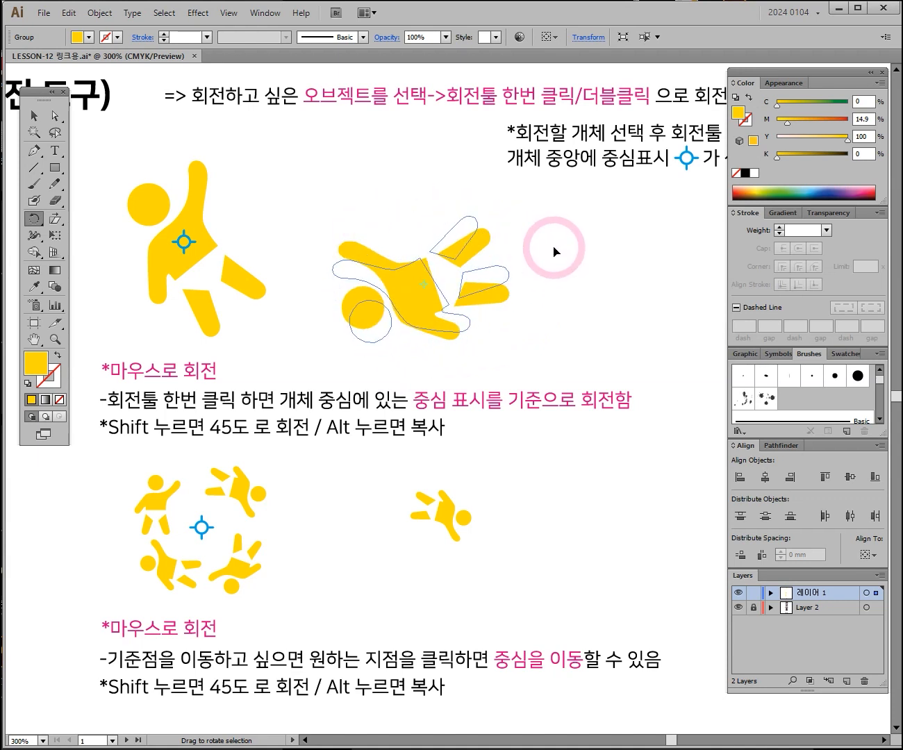
left_click_drag(556, 251, 434, 389)
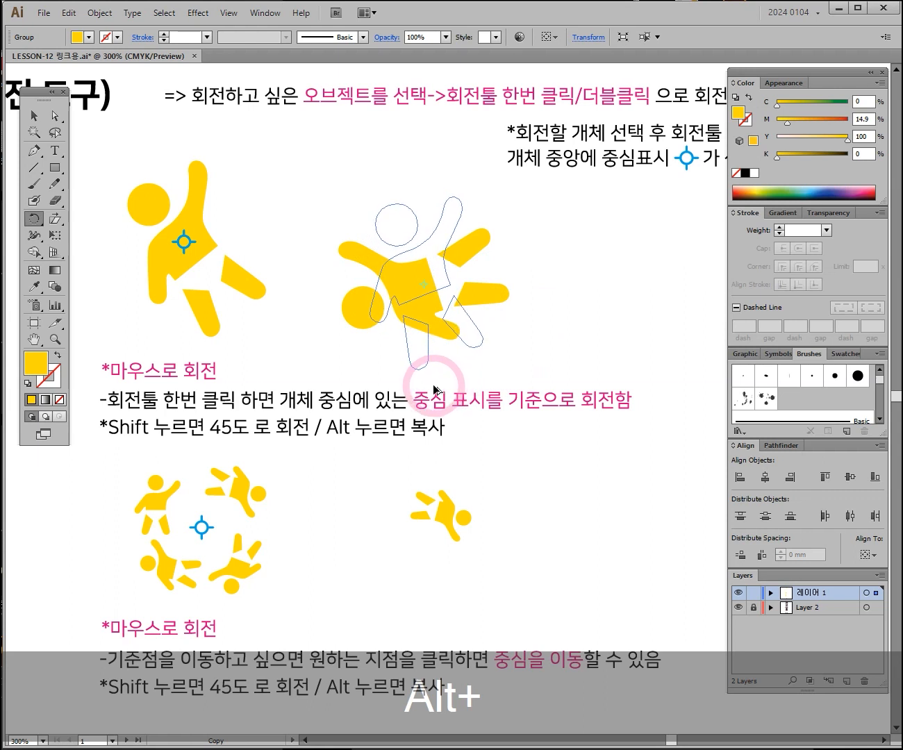
left_click_drag(433, 388, 433, 386)
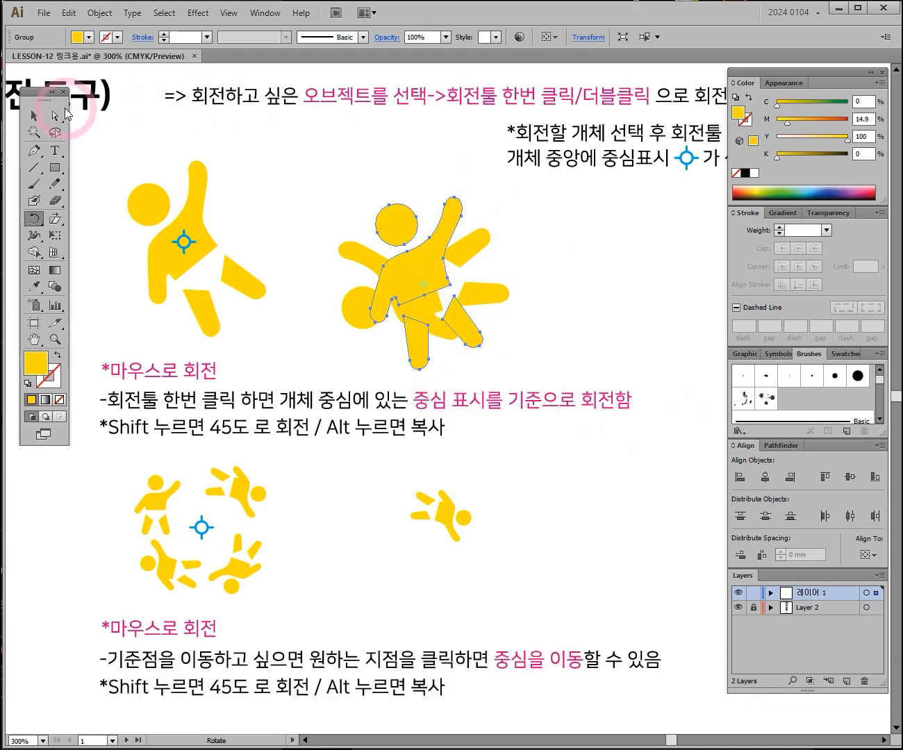
left_click(34, 117)
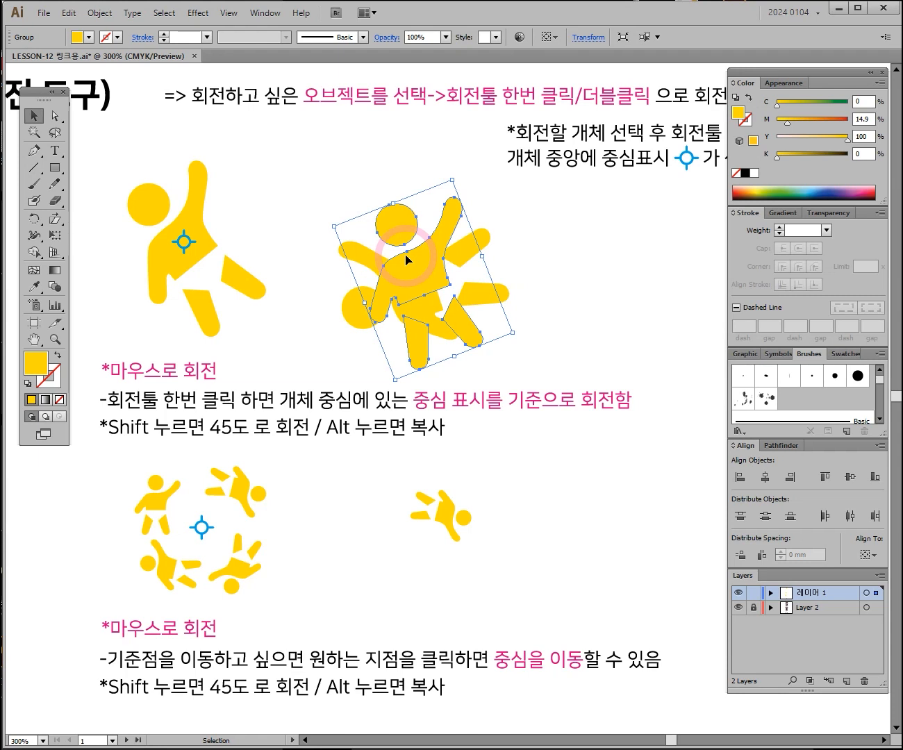
key("Delete")
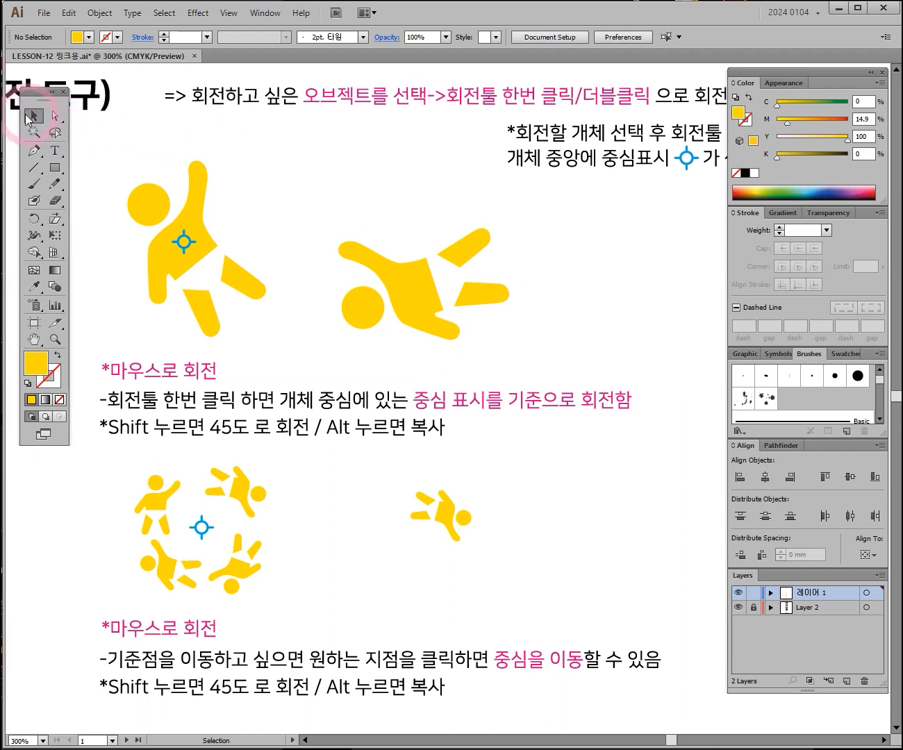
Step: Make another rotated copy of the sideways figure about its centre, turned head-down, and deselect it
left_click(419, 294)
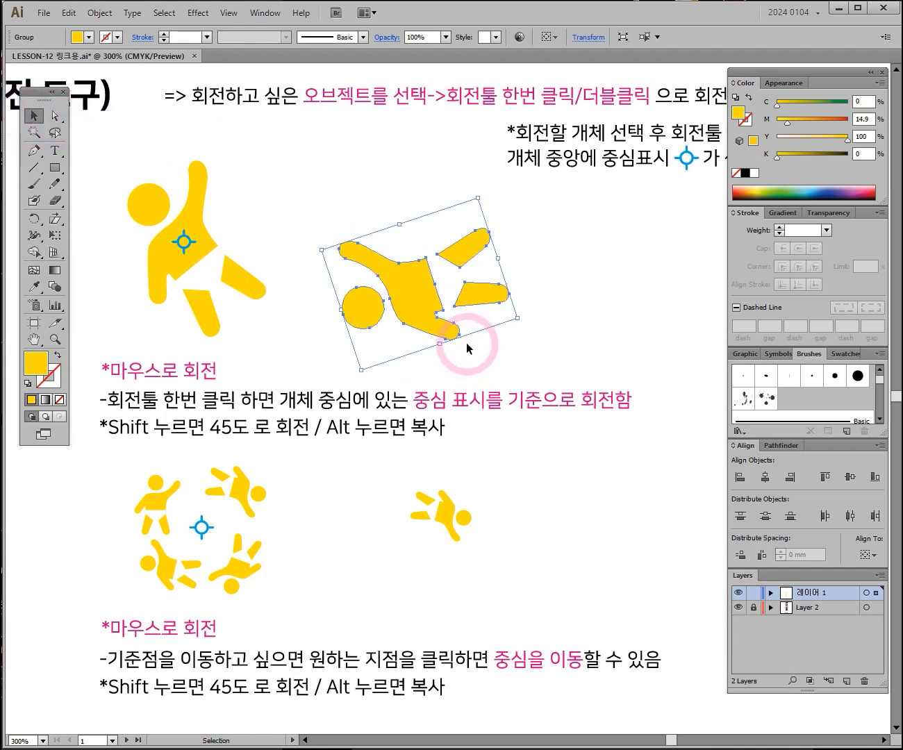
left_click(35, 221)
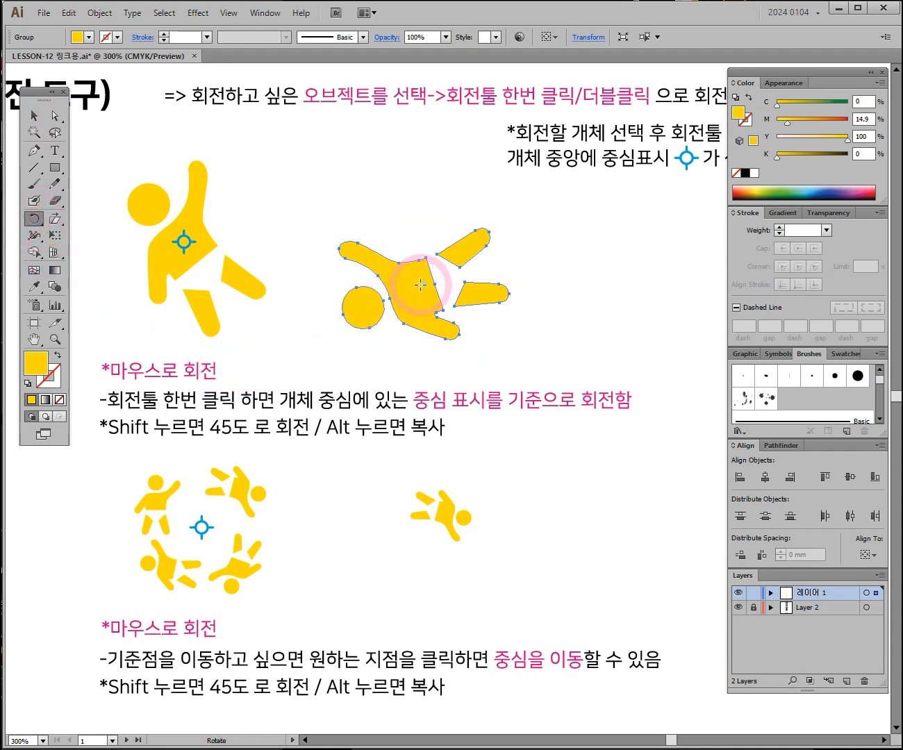
left_click_drag(529, 335, 458, 179)
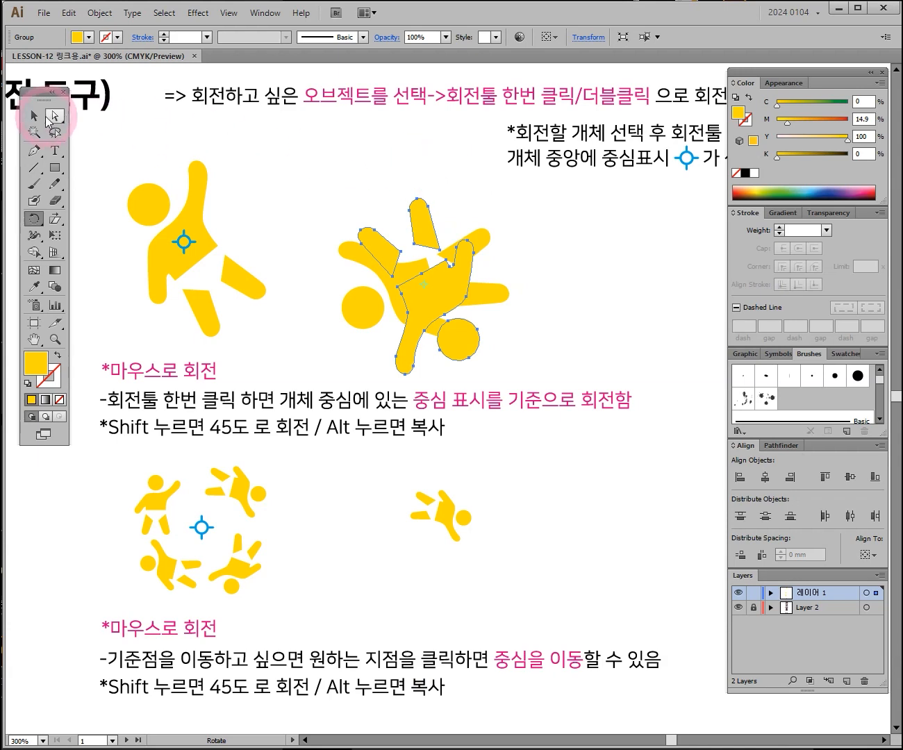
left_click(34, 114)
left_click(589, 322)
Step: Delete the head-down copy overlapping the sideways figure
scroll(528, 334, "down", 5)
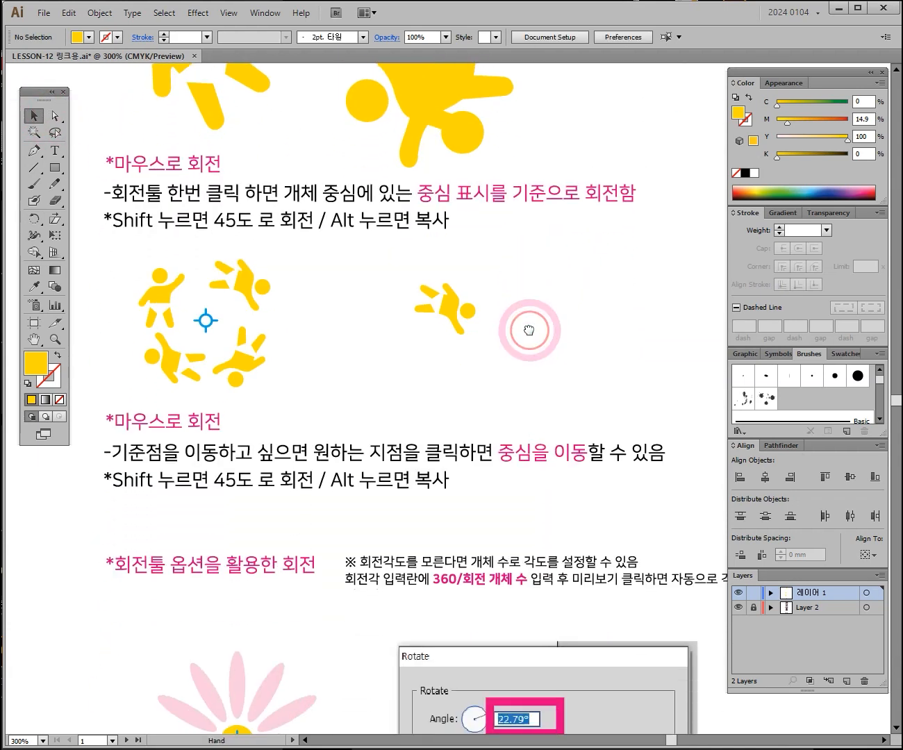
left_click_drag(523, 288, 528, 248)
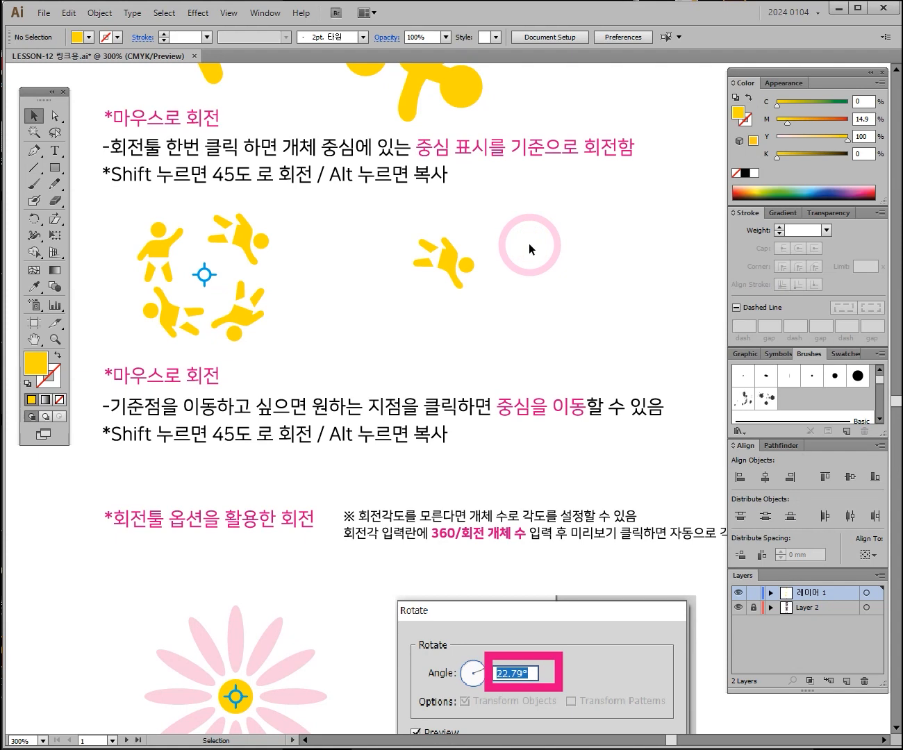
left_click_drag(442, 112, 431, 238)
left_click(437, 183)
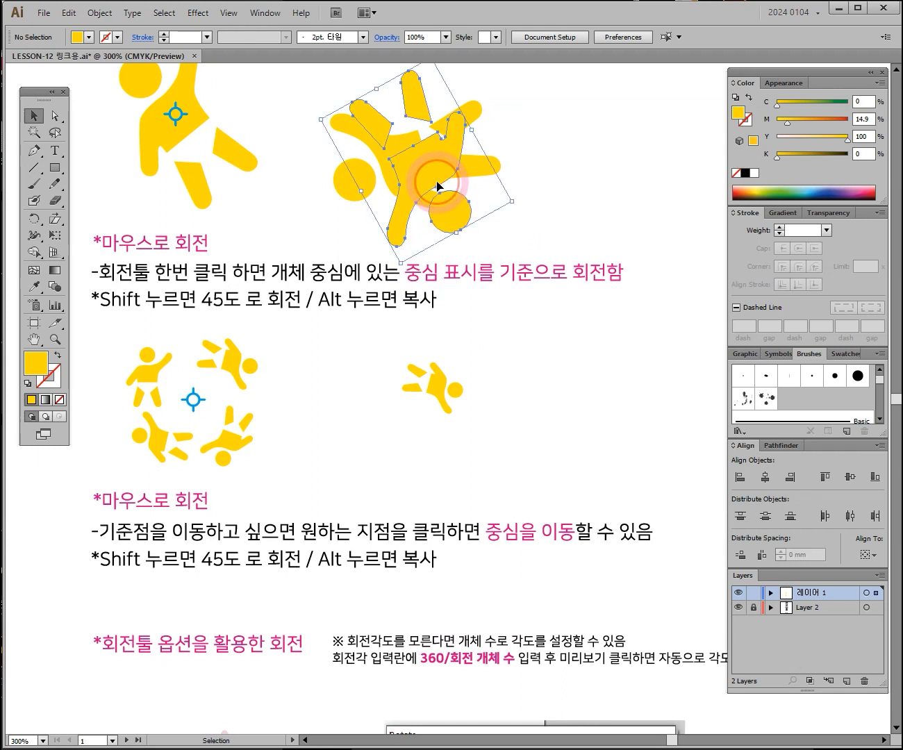
key("Delete")
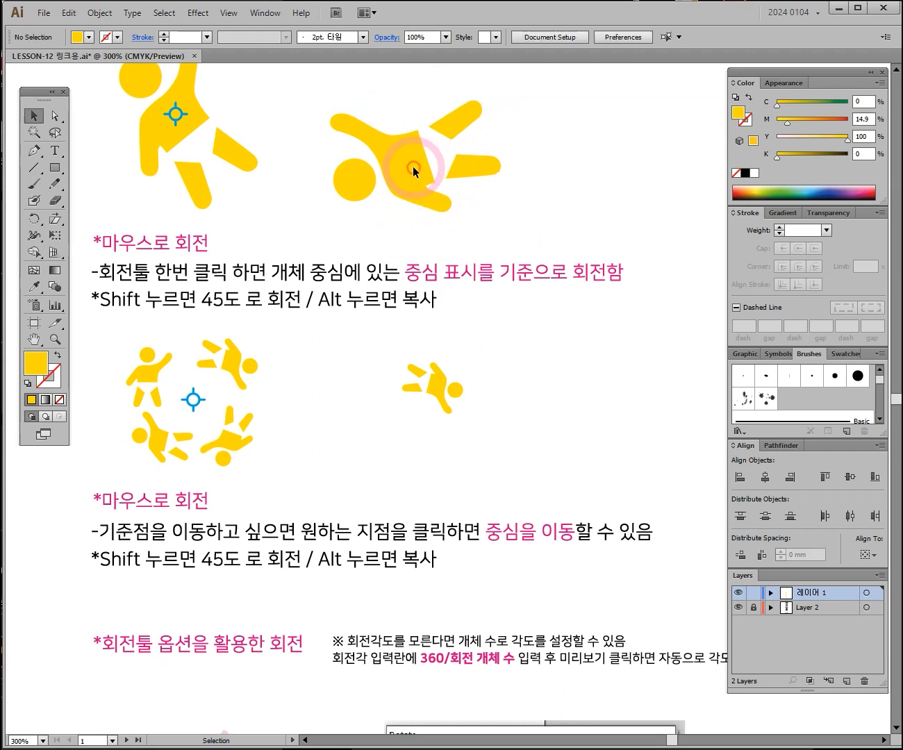
Step: Select the remaining sideways figure and activate the Rotate tool to examine its centre point
left_click(413, 165)
left_click(33, 221)
left_click(416, 159)
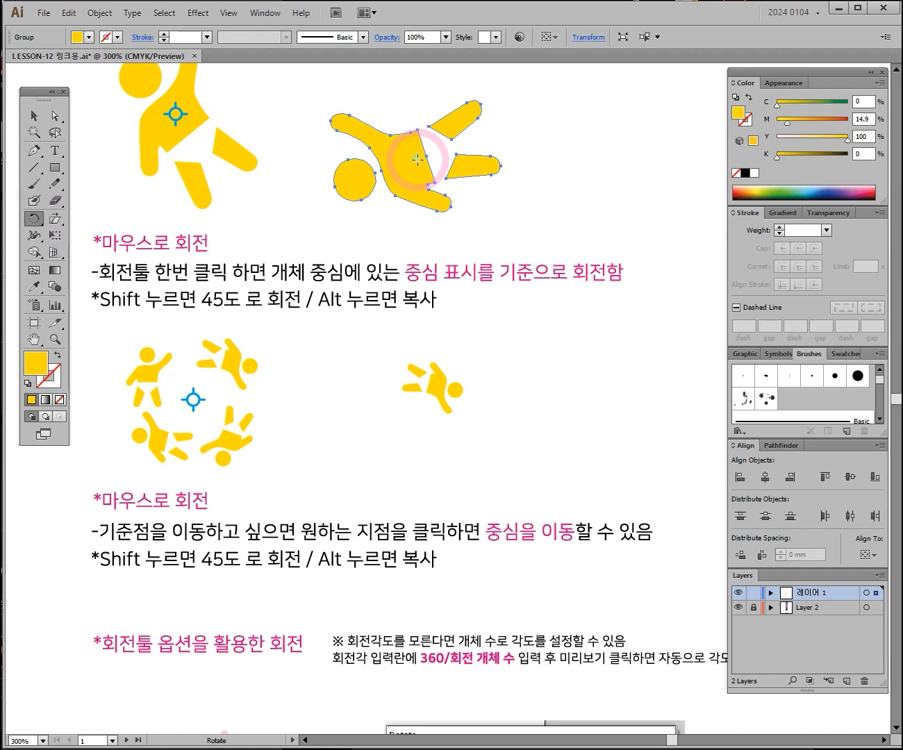
left_click(35, 223)
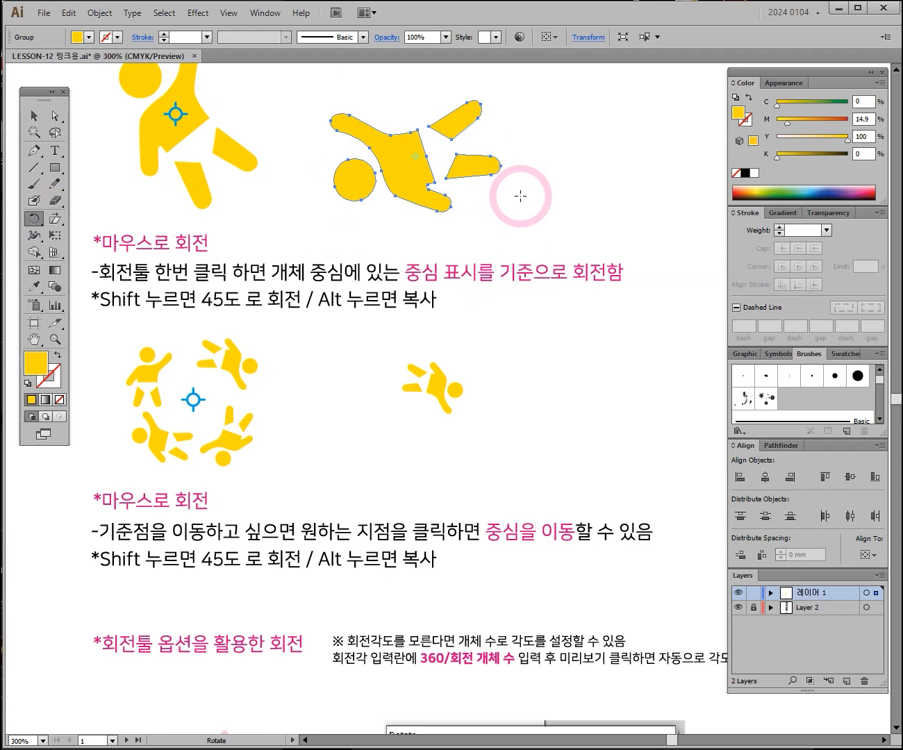
Step: Select the small figure beside the ring of rotated figures and move it slightly up and to the right
left_click(33, 115)
key("space")
left_click_drag(436, 355, 439, 258)
key("space")
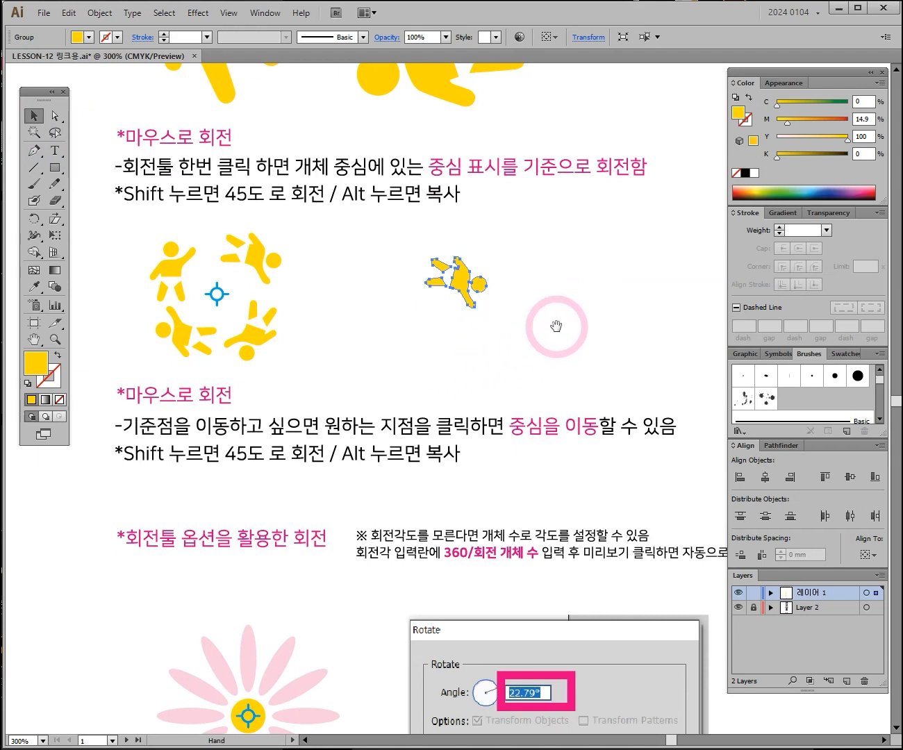
left_click_drag(555, 322, 535, 292)
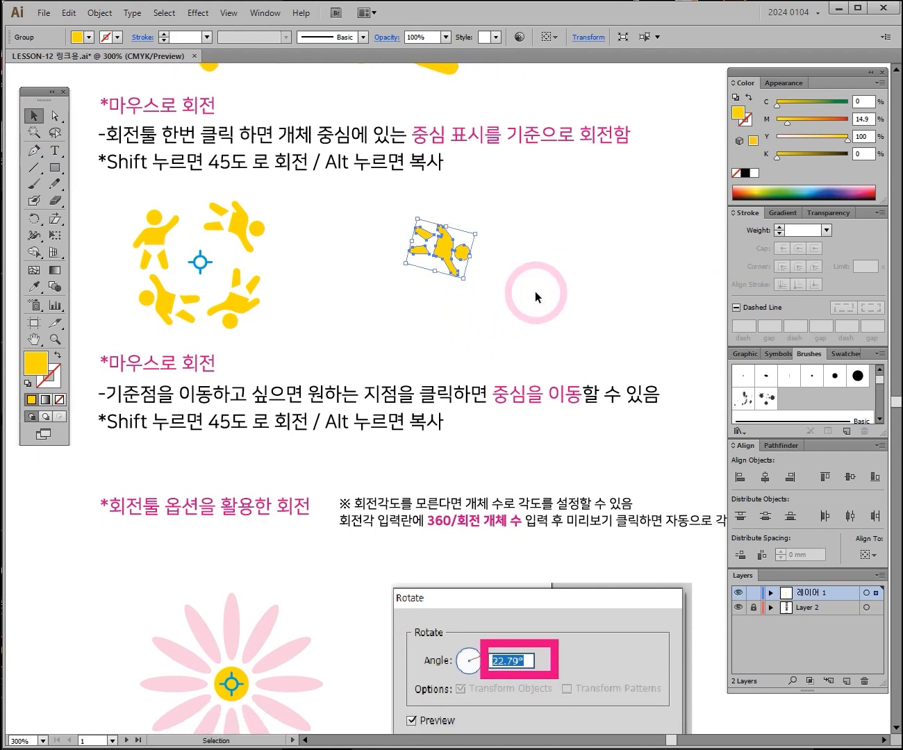
key("space")
left_click_drag(535, 291, 521, 259)
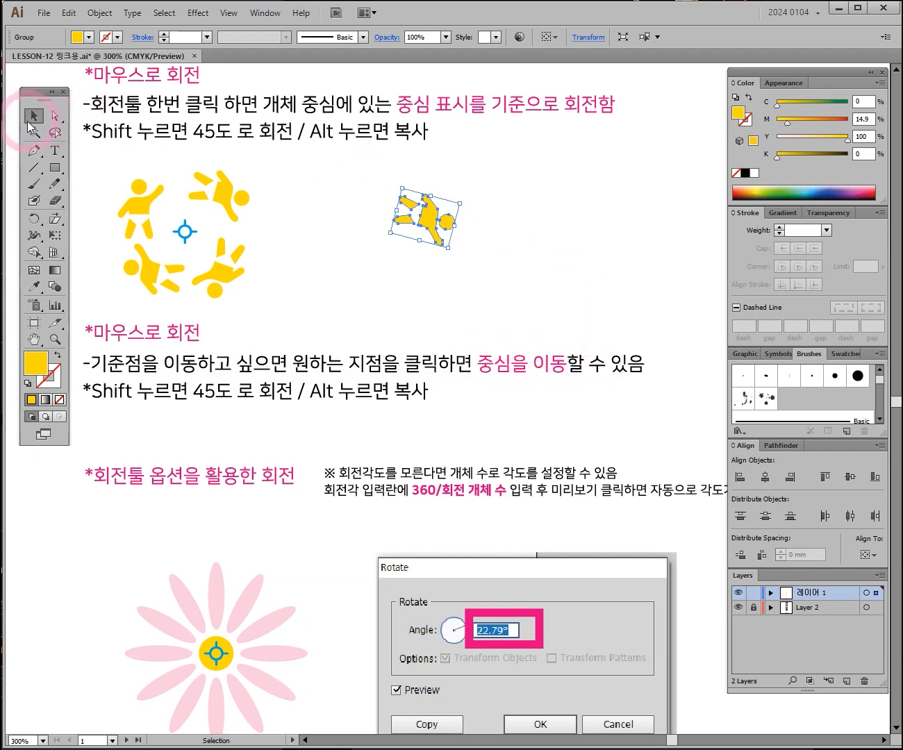
left_click_drag(424, 215, 452, 200)
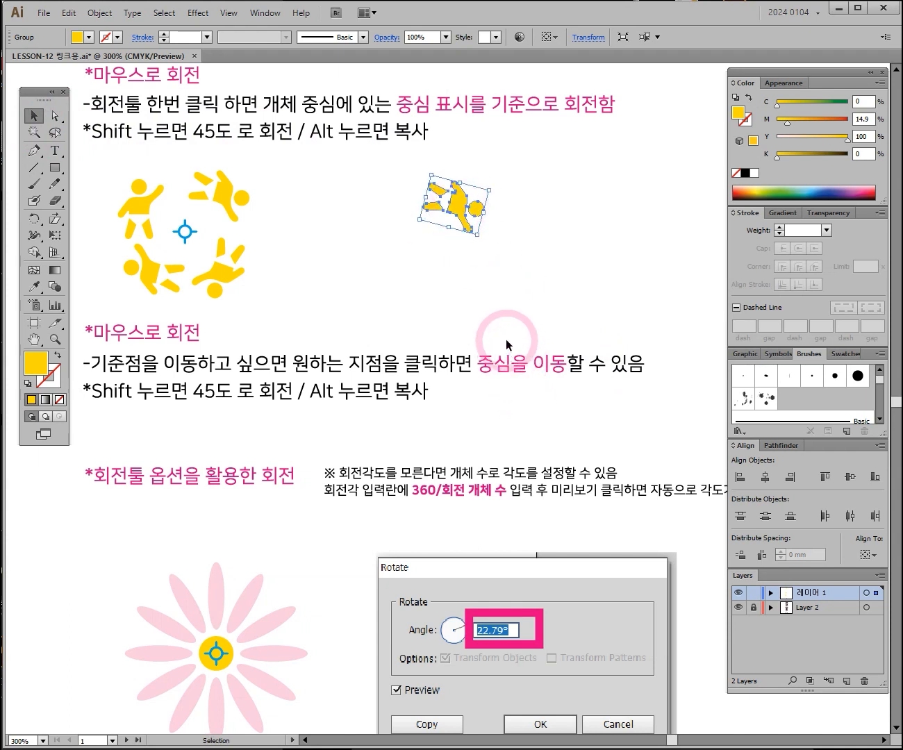
Step: Relocate the small figure's rotation centre with the Rotate tool, trying a point beside it and settling just below it
left_click(38, 221)
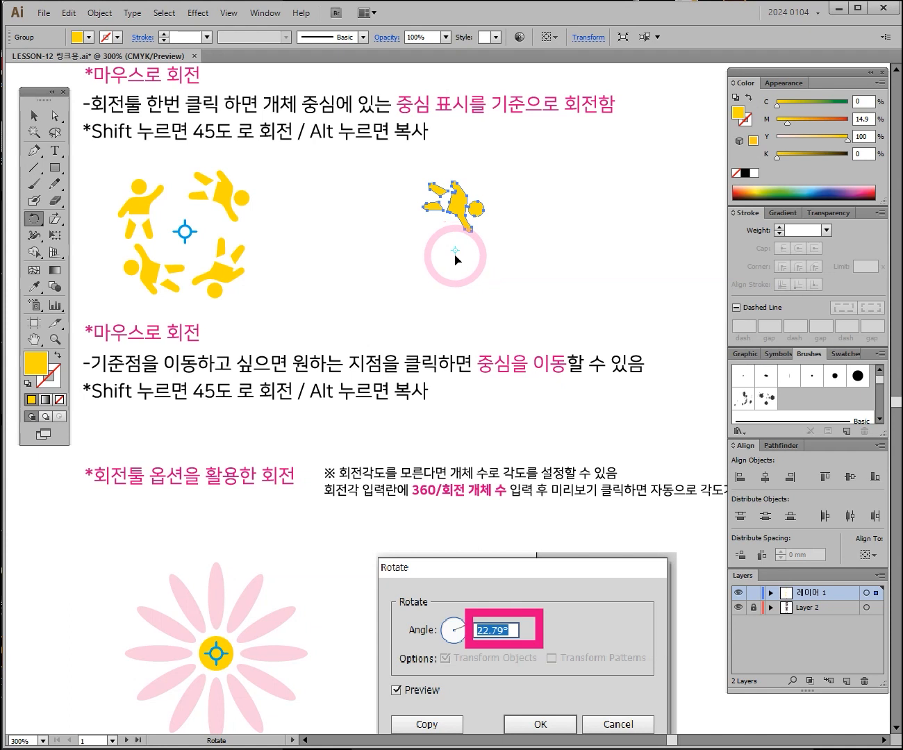
left_click(508, 236)
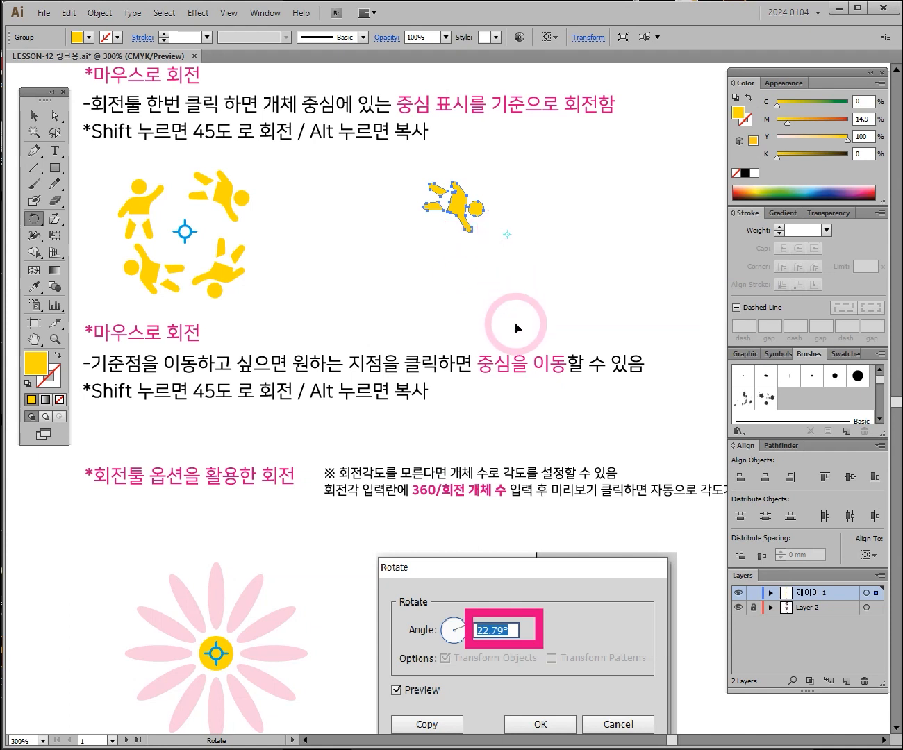
left_click(451, 252)
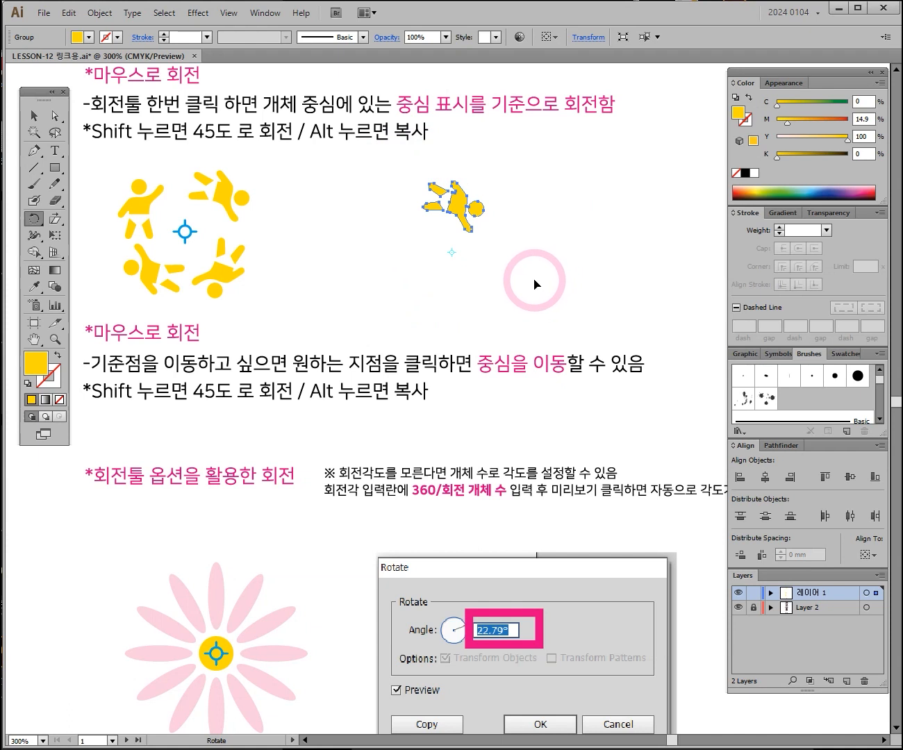
Step: Try placing a rotated copy of the small figure opposite the original across the relocated centre, and undo it
left_click_drag(519, 278, 330, 251)
key("shift")
key("alt")
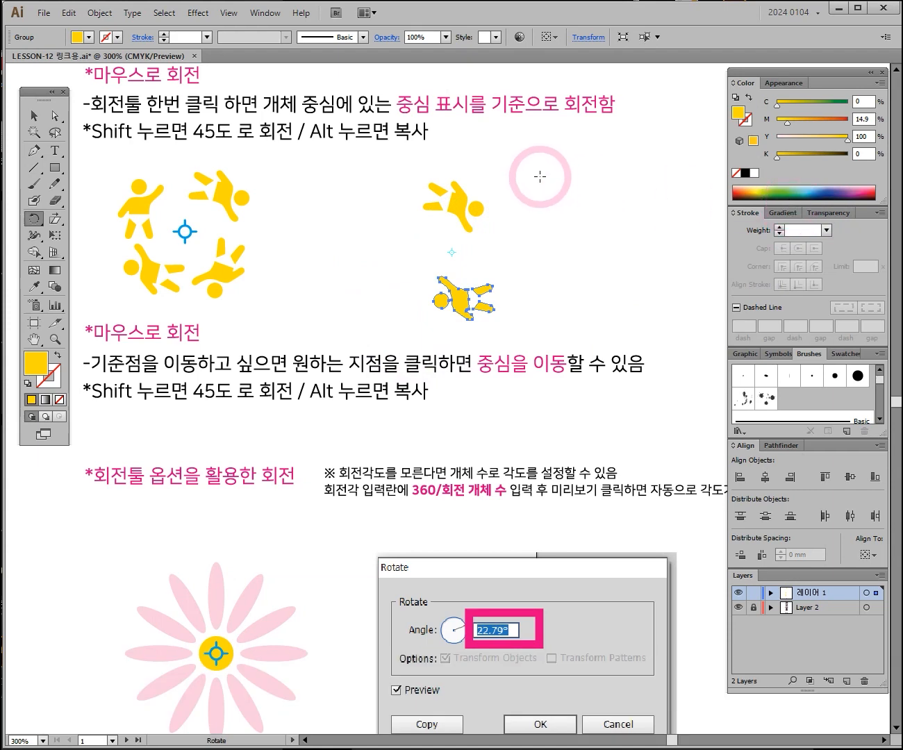
key("ctrl+z")
key("ctrl+z")
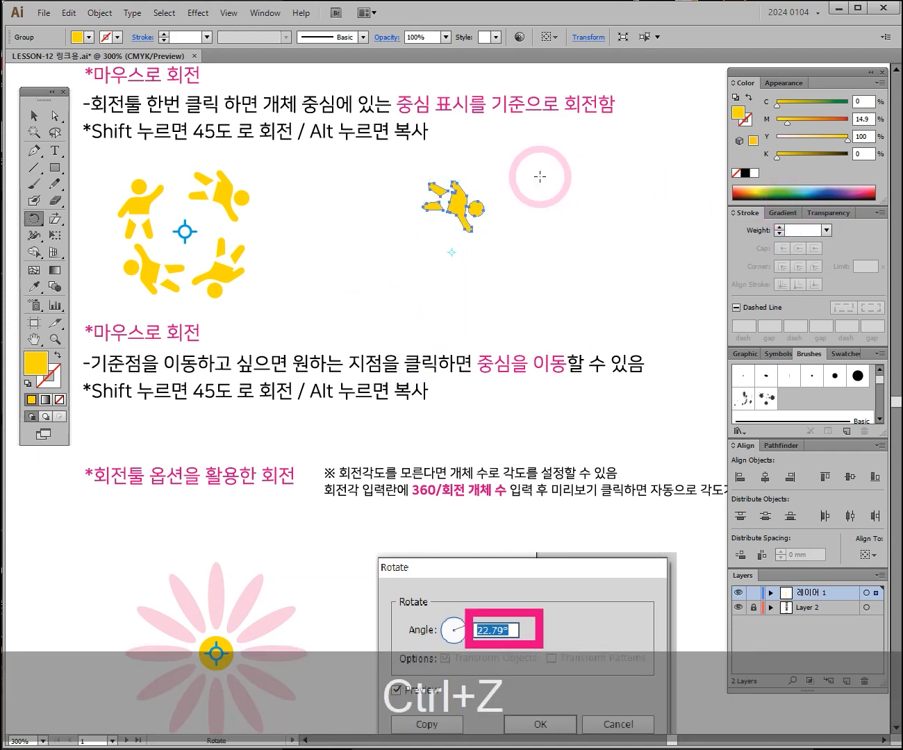
Step: Rotate a copy of the figure clockwise about the centre below it and repeat the transformation three times
left_click_drag(540, 177, 492, 331)
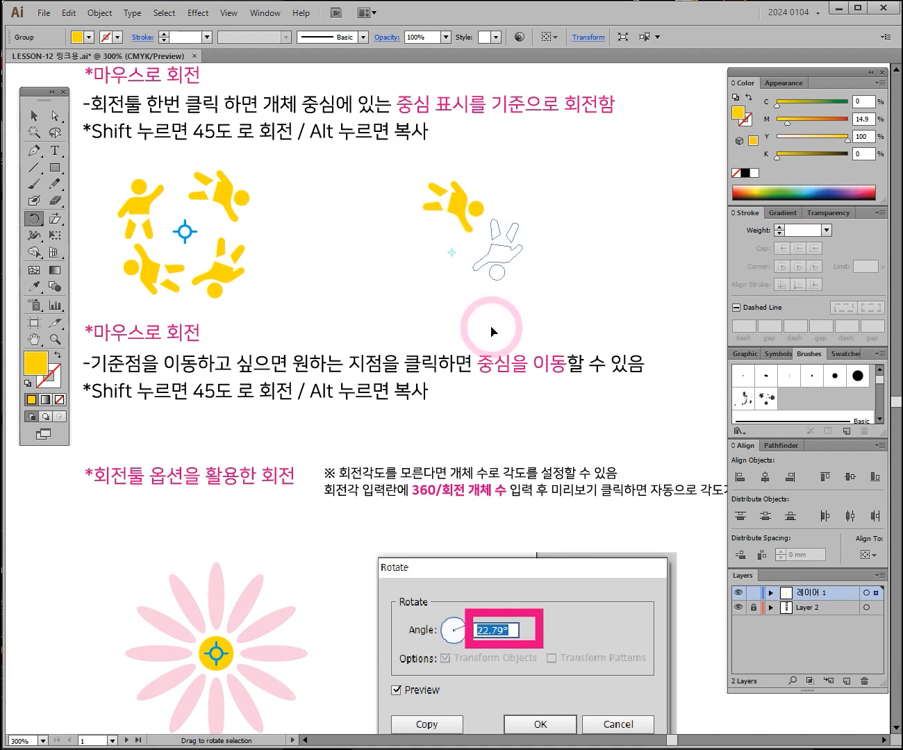
key("alt")
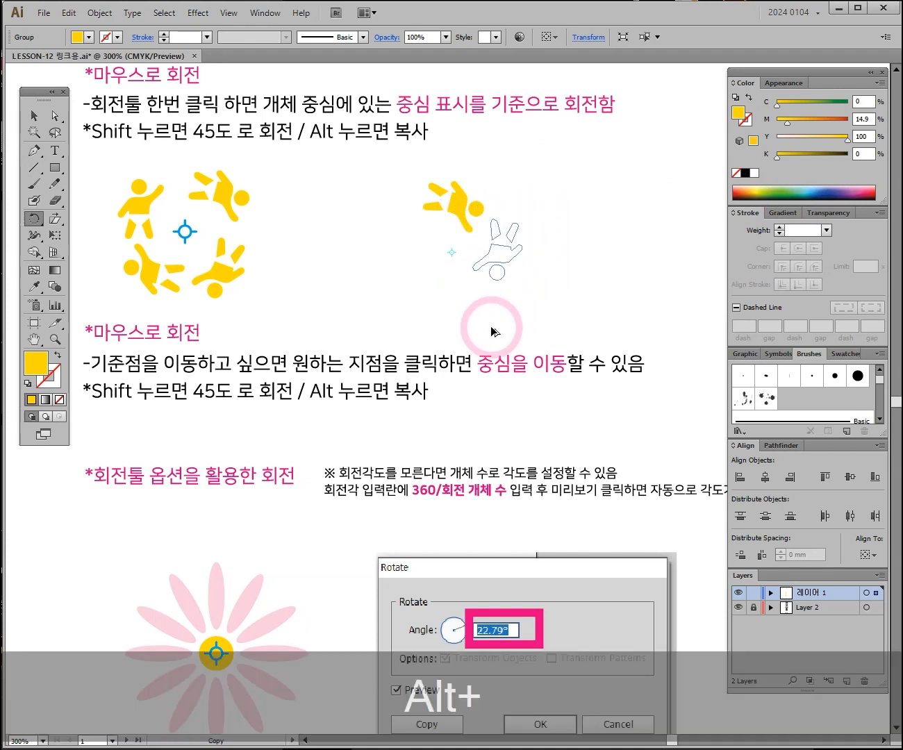
left_click_drag(491, 332, 496, 330)
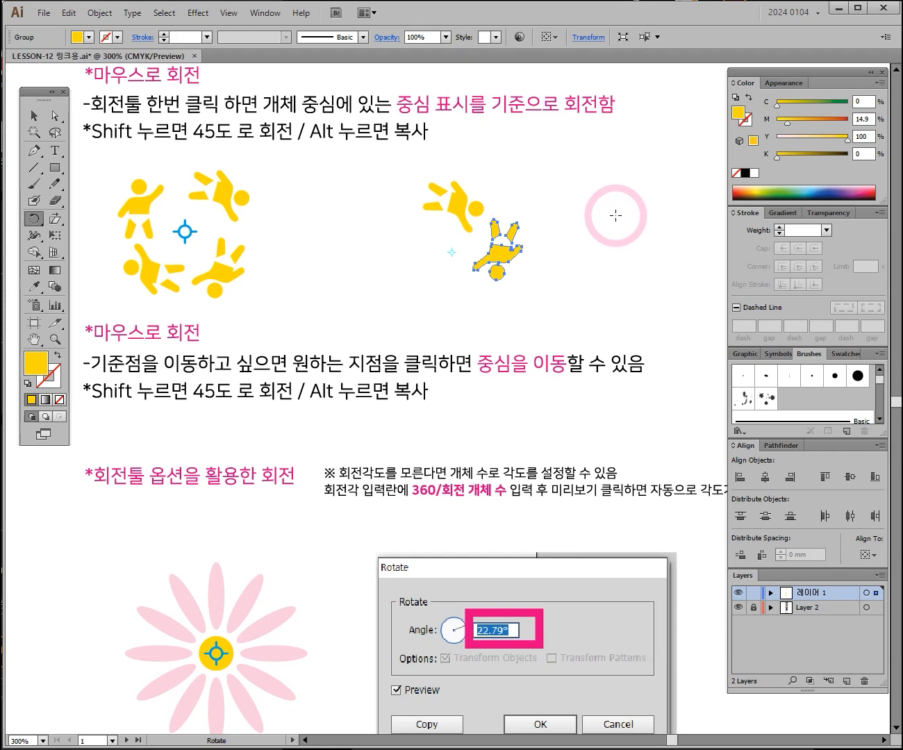
key("ctrl")
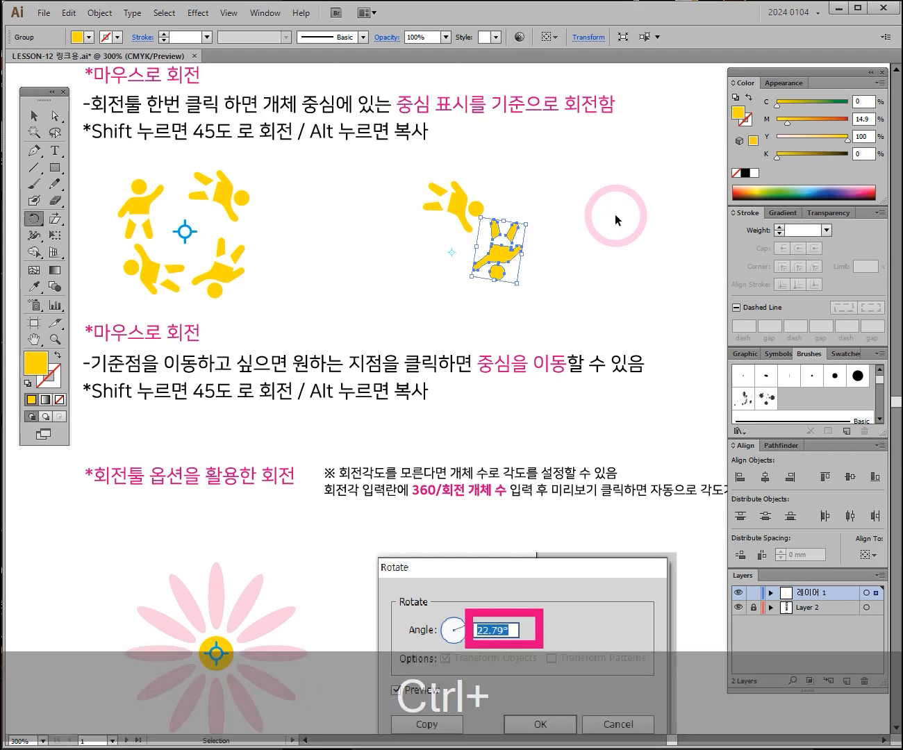
key("ctrl+d")
key("ctrl+d")
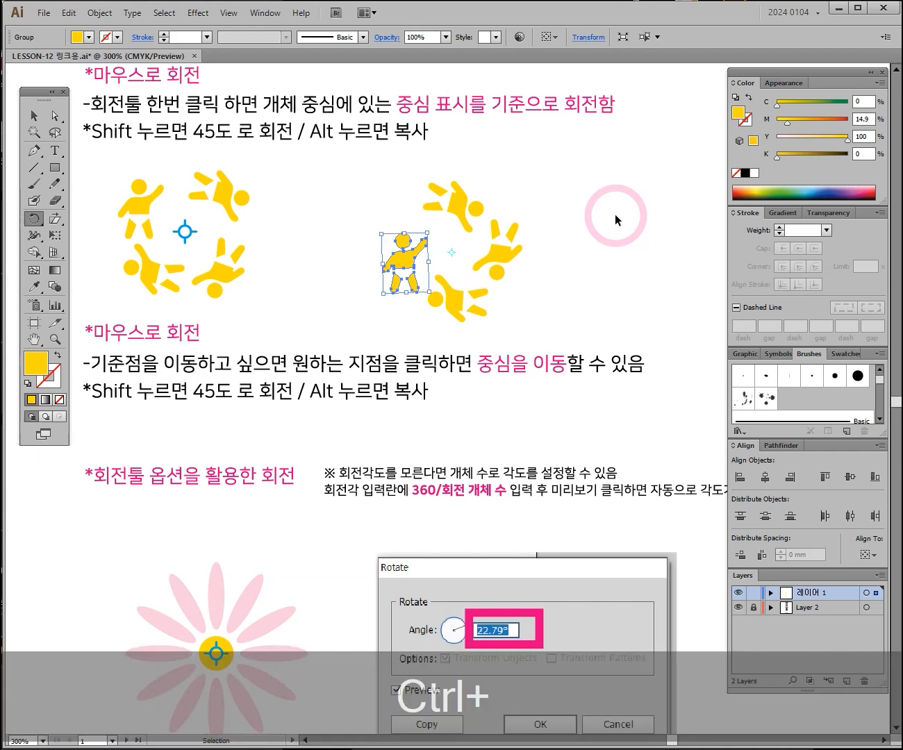
key("ctrl+d")
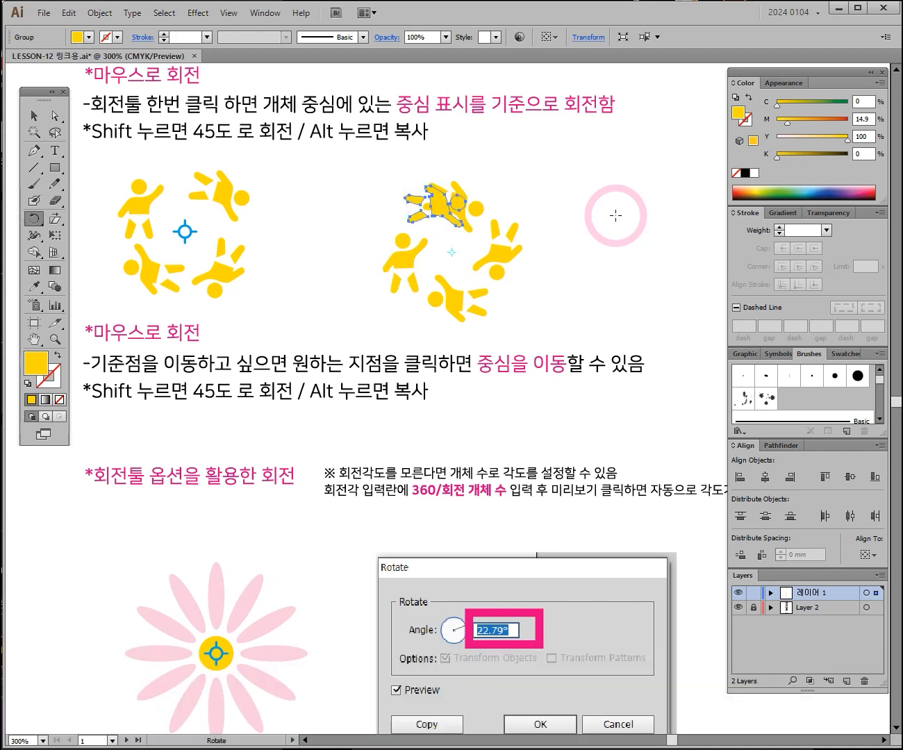
Step: Undo the rotated copies, back to the single original figure
key("ctrl")
key("ctrl+z")
key("ctrl+z")
key("ctrl+z")
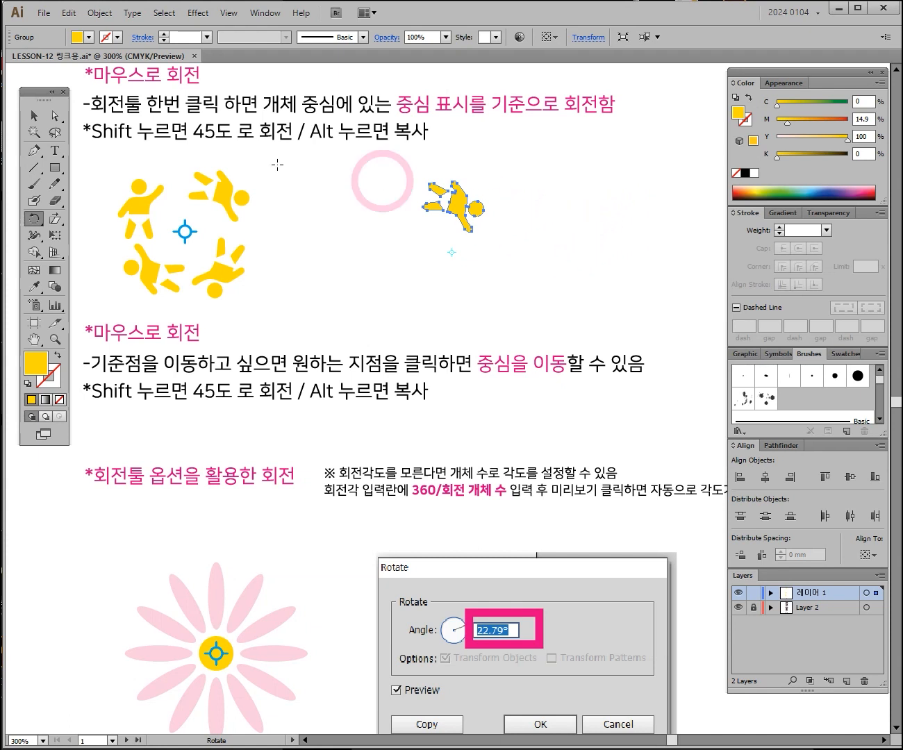
Step: Select the single figure with the Selection tool and move it slightly up and to the left
left_click(39, 119)
left_click(443, 202)
left_click(575, 202)
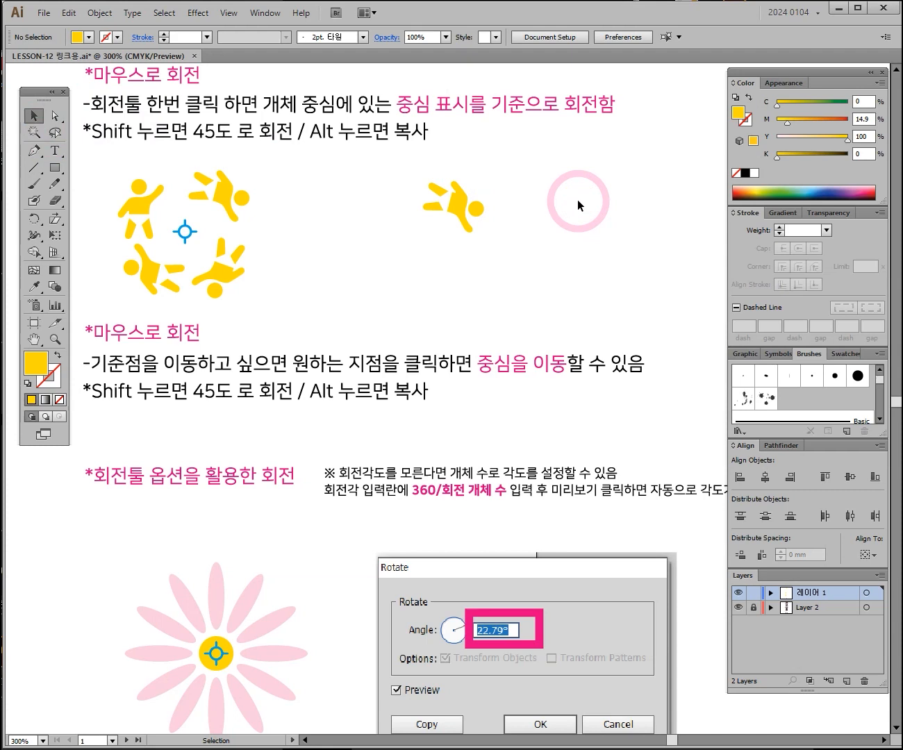
left_click_drag(562, 173, 448, 190)
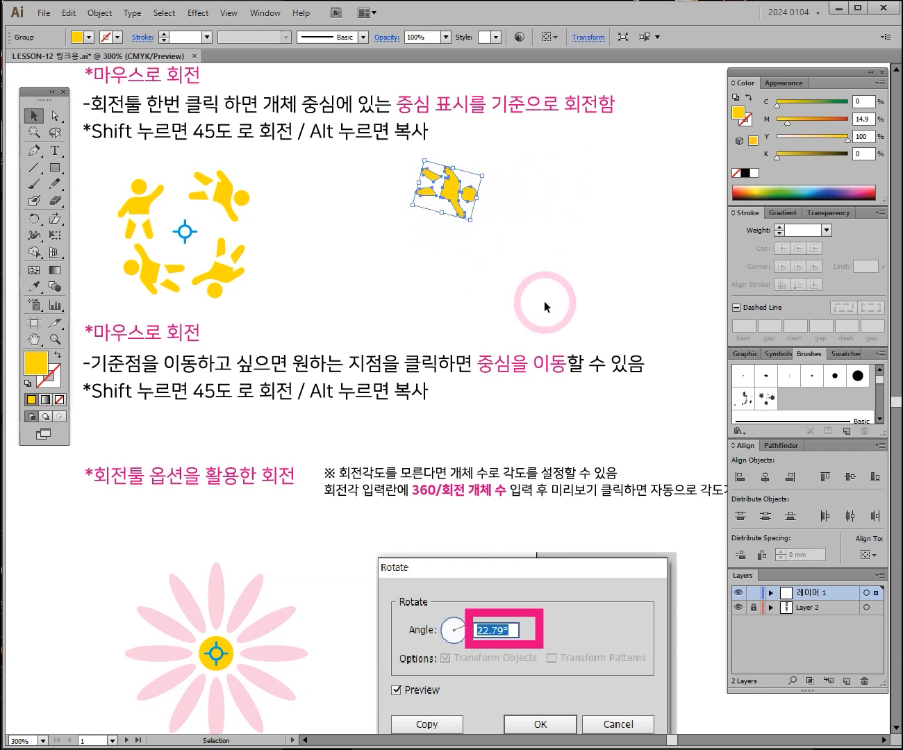
Step: Set the figure's rotation centre close beneath it with the Rotate tool and rotate a copy clockwise around that point
left_click(34, 218)
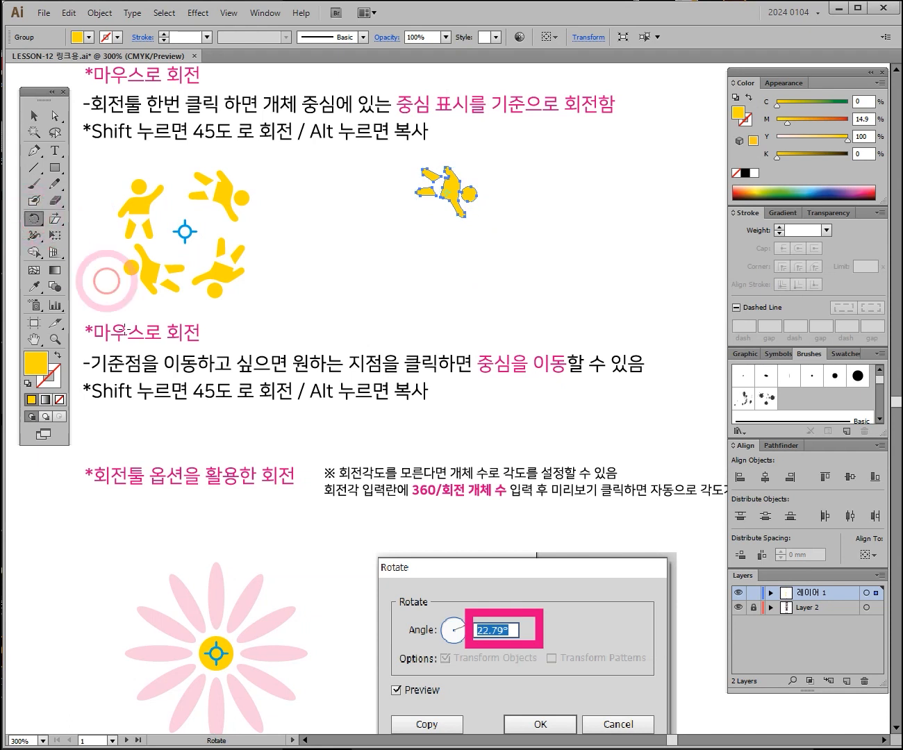
left_click(443, 223)
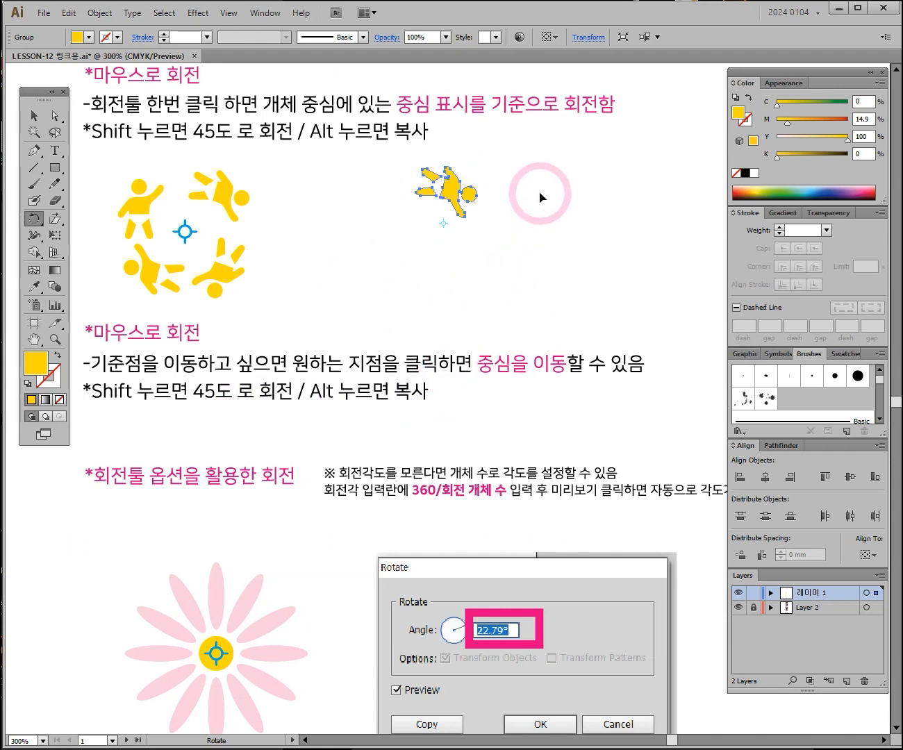
mouse_move(534, 217)
left_mouse_down()
mouse_move(538, 243)
mouse_move(525, 278)
mouse_move(495, 306)
mouse_move(436, 291)
left_mouse_up()
key("alt")
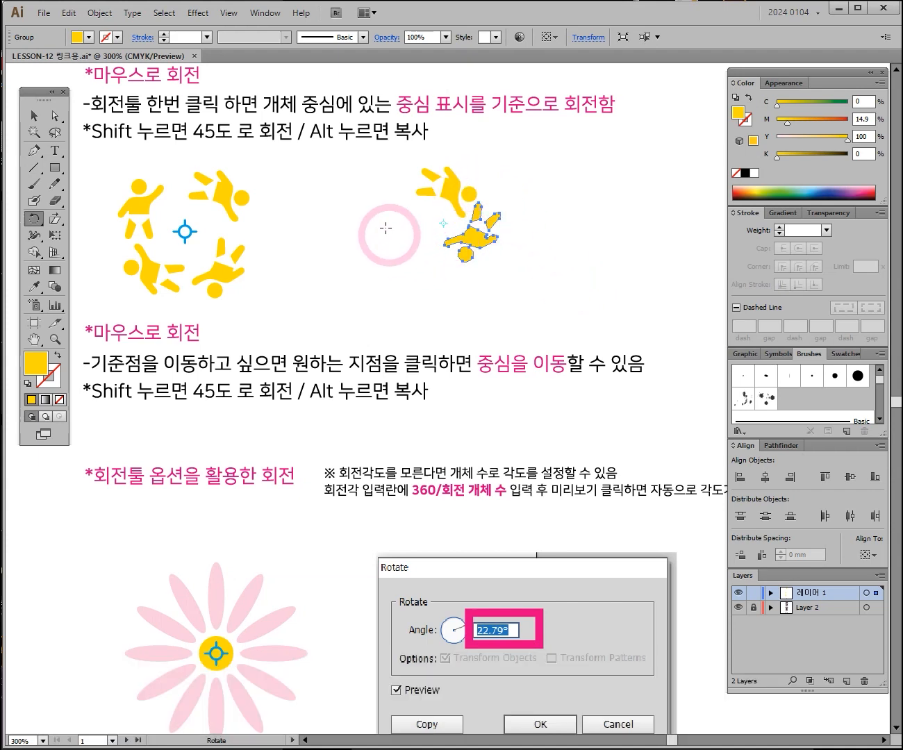
Step: Repeat the rotated copy twice more around the same centre to close the tight ring, and deselect it
key("ctrl")
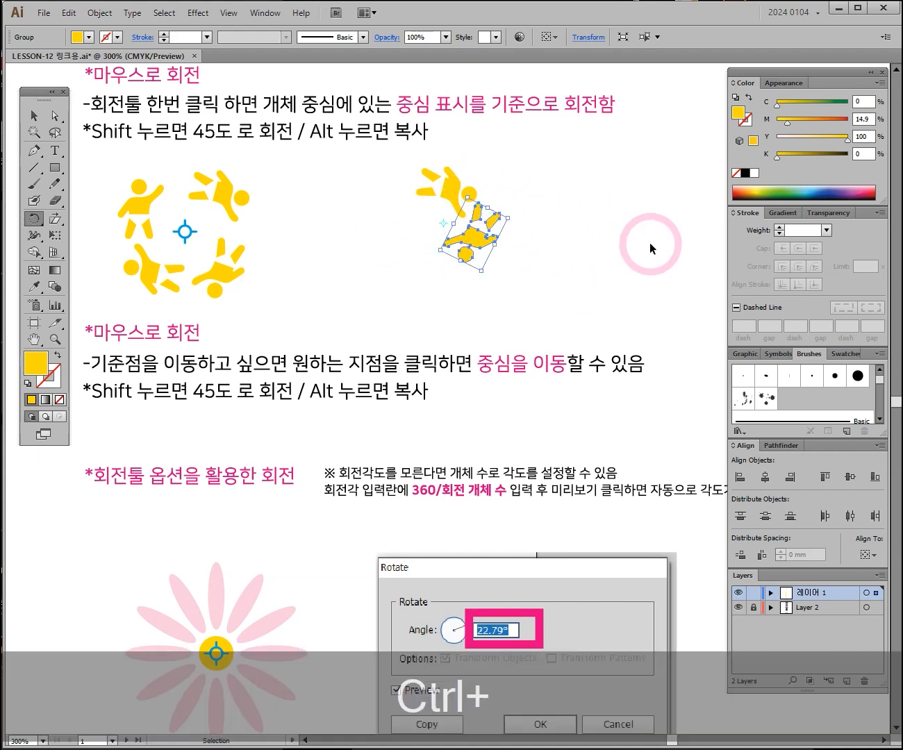
key("ctrl+d")
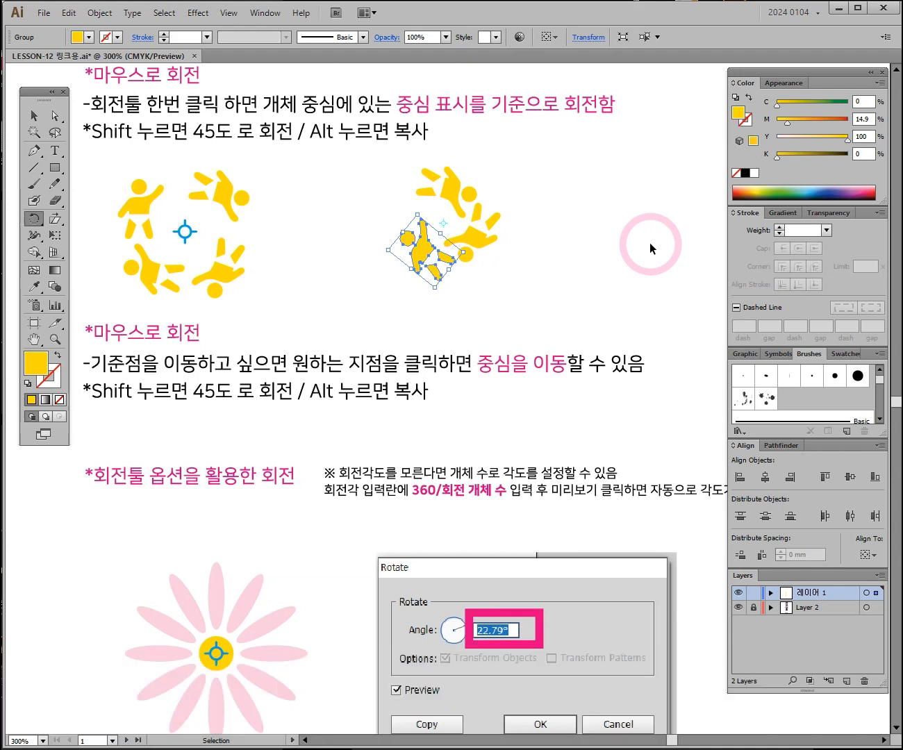
key("ctrl+d")
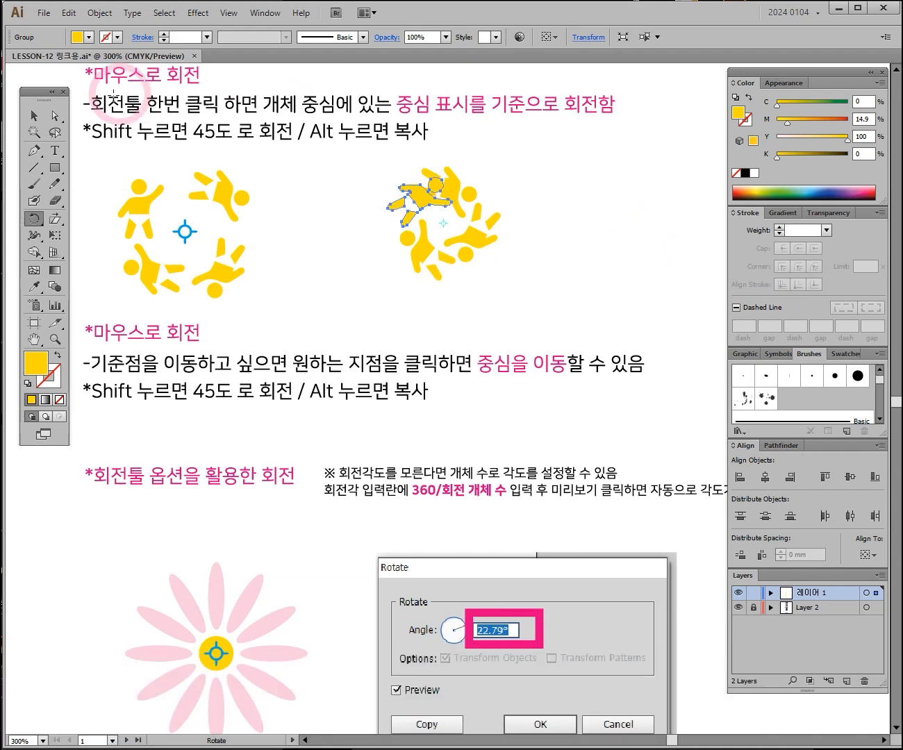
left_click(34, 115)
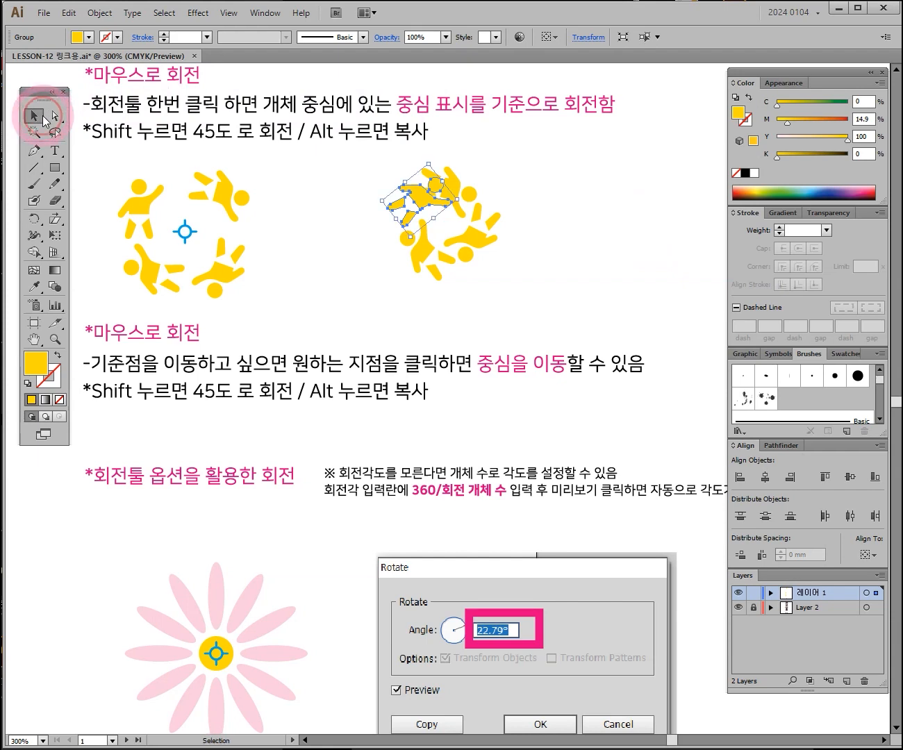
left_click(532, 164)
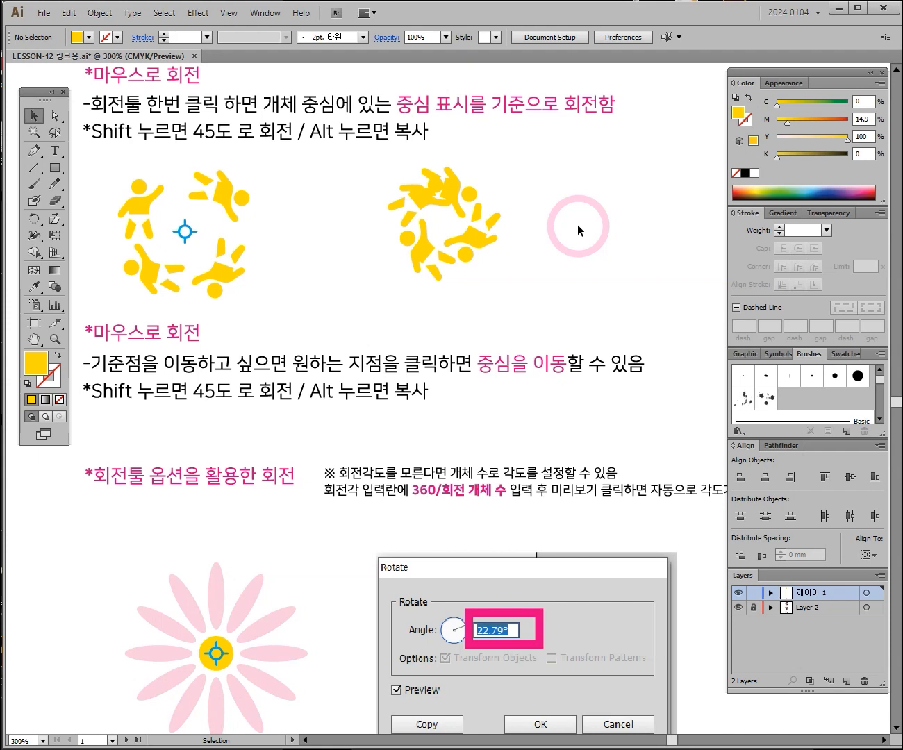
Step: Examine the Rotate options section: the flower example, the dialog picture and the seven numbered instructions
left_click_drag(403, 385, 417, 296)
left_click_drag(355, 381, 382, 307)
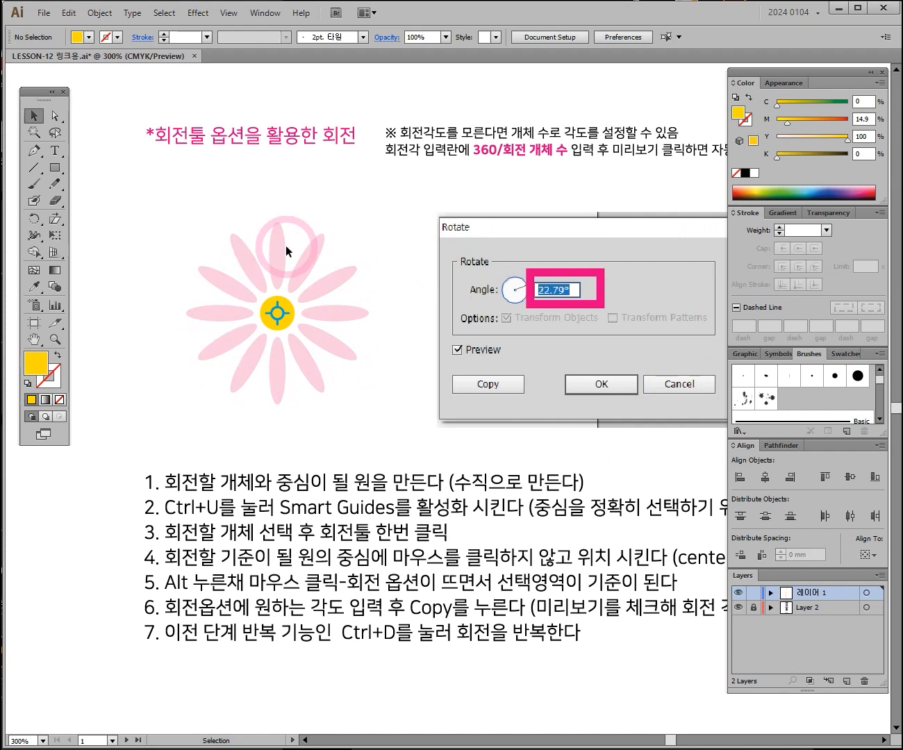
left_click(351, 299, "ctrl")
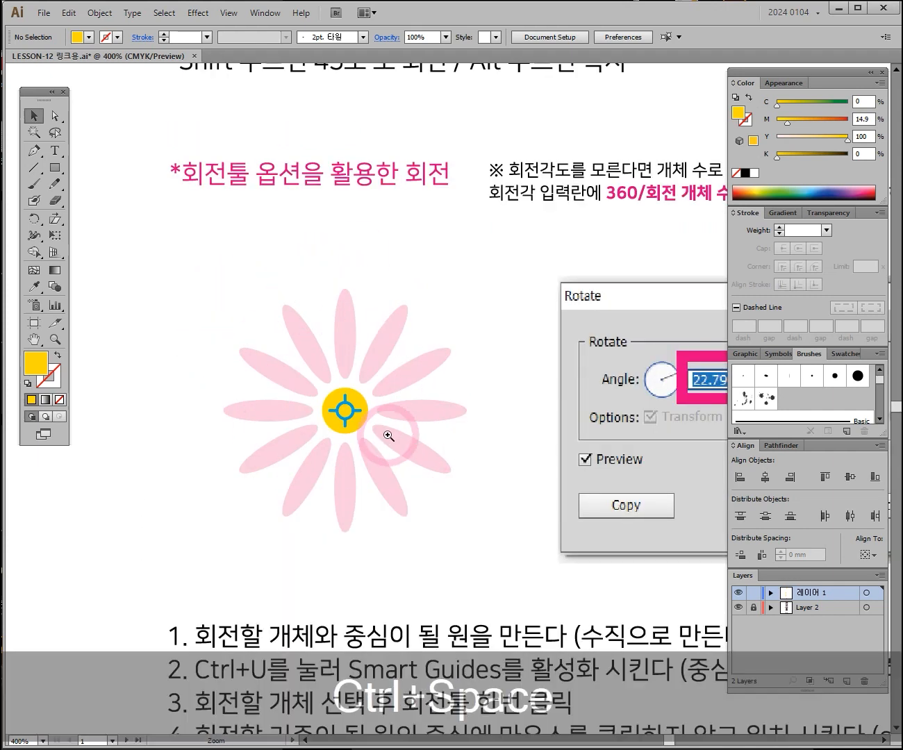
left_click(386, 379, "ctrl")
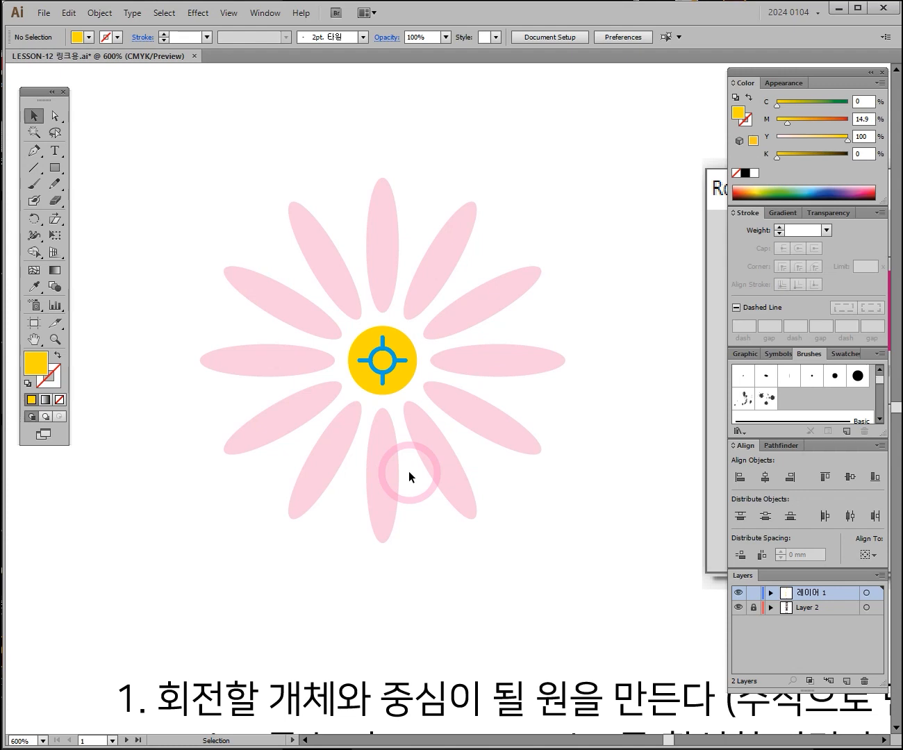
left_click(397, 440, "ctrl+alt")
left_click(396, 440, "ctrl+alt")
left_click_drag(567, 546, 478, 355)
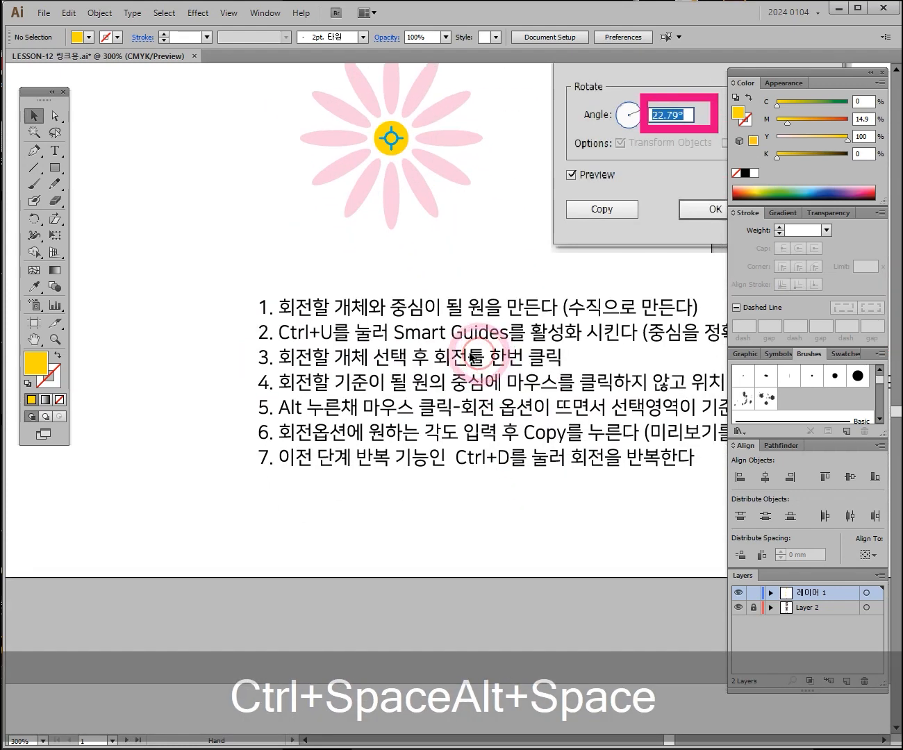
left_click_drag(437, 336, 254, 337)
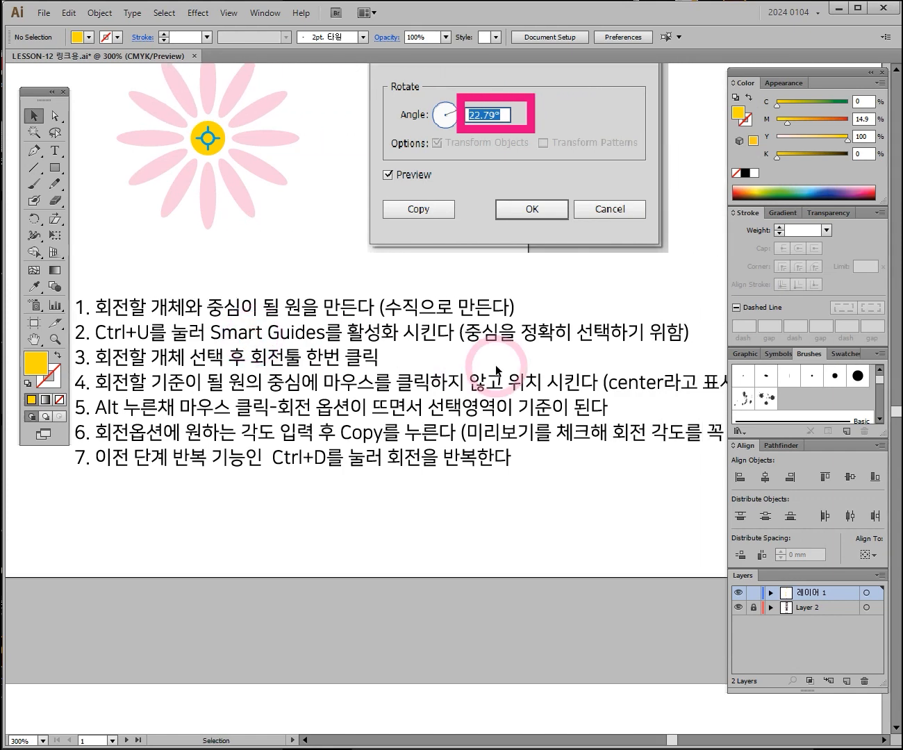
left_click(433, 358, "ctrl+alt")
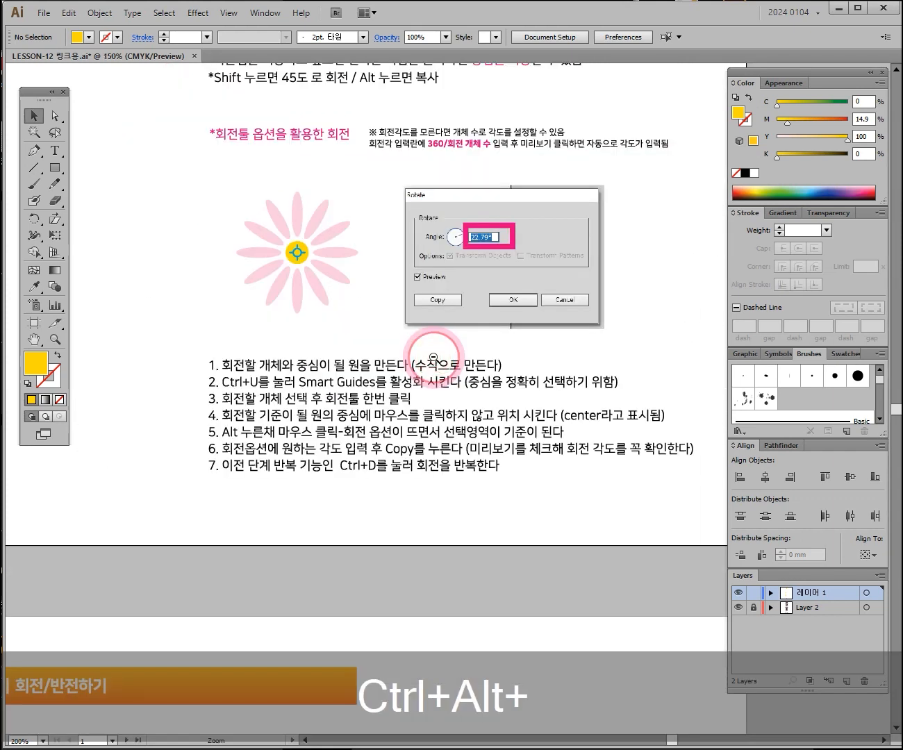
left_click(438, 355, "ctrl+alt")
left_click(438, 429, "ctrl")
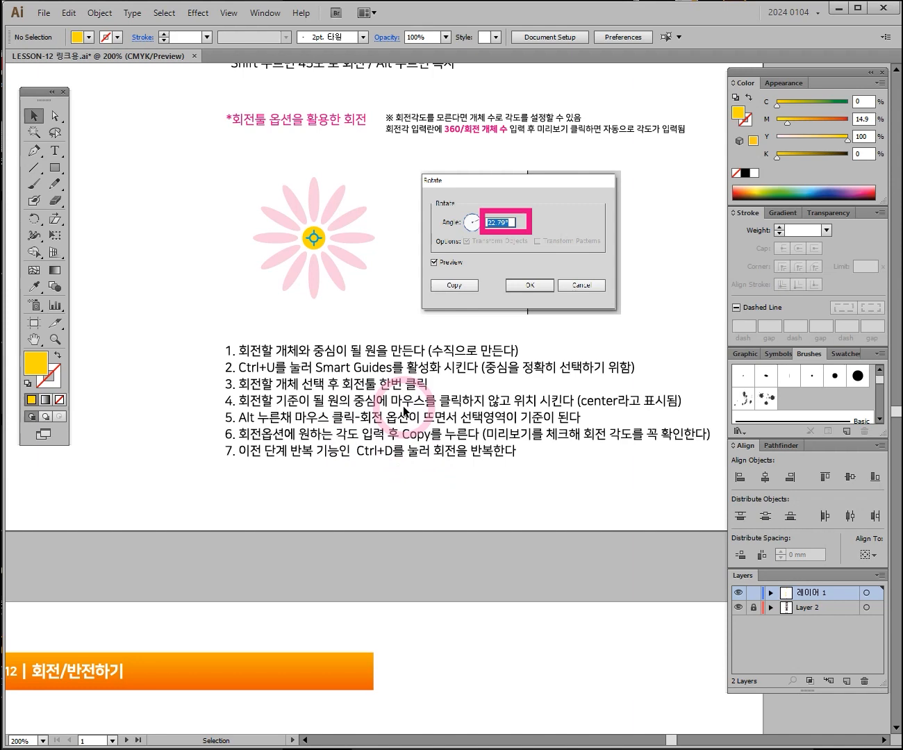
Step: Examine the flower example up close, with its petals arranged around the yellow centre circle
key("ctrl+space")
key("ctrl+space")
left_click(333, 245)
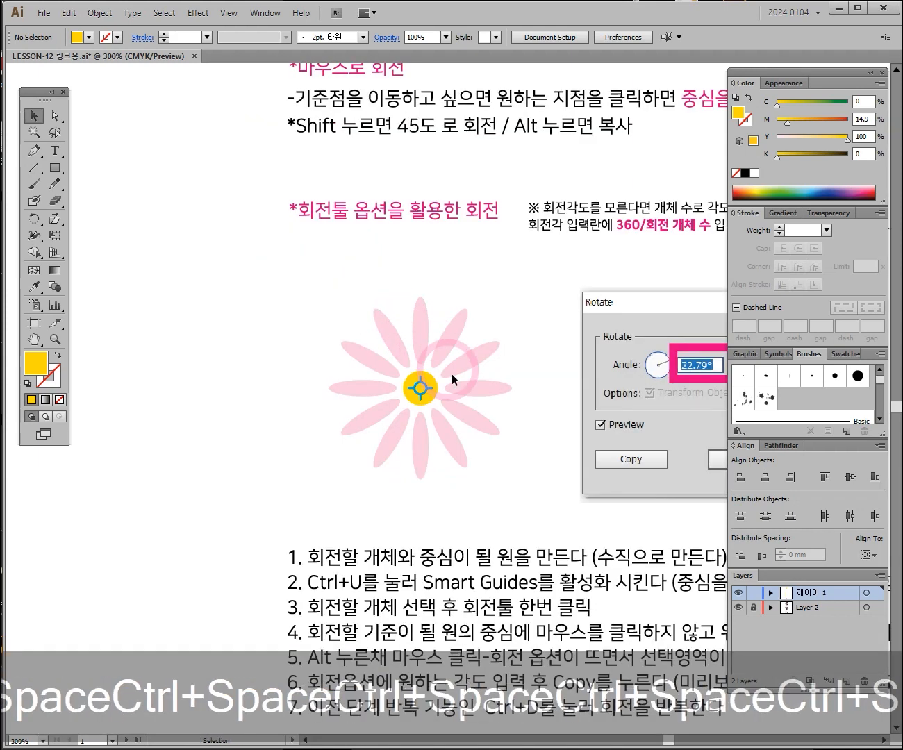
key("ctrl+space")
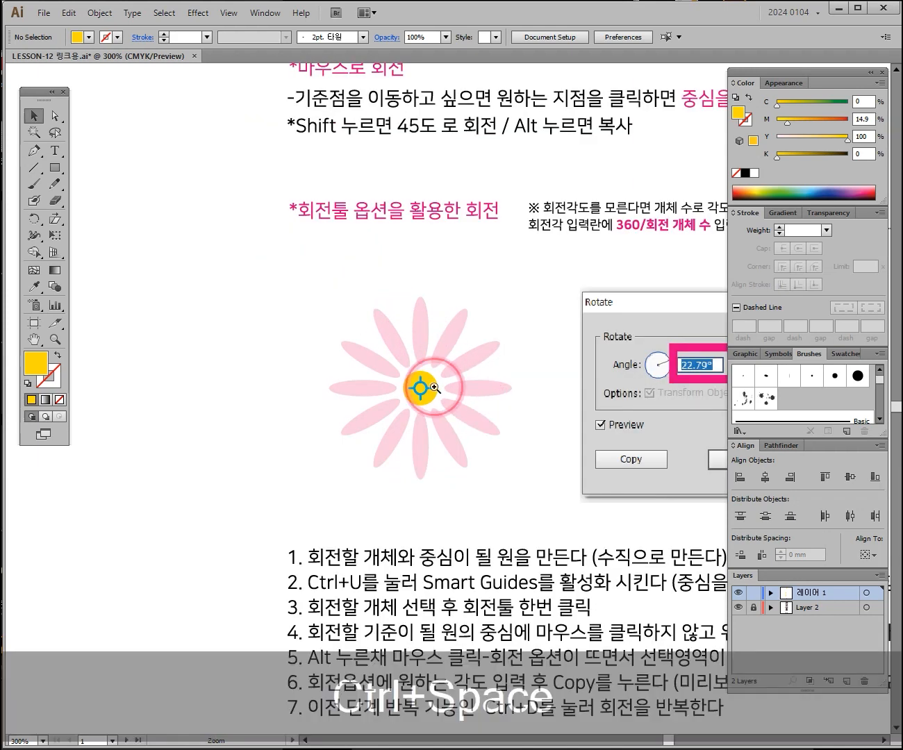
left_click(426, 399)
left_click(426, 399)
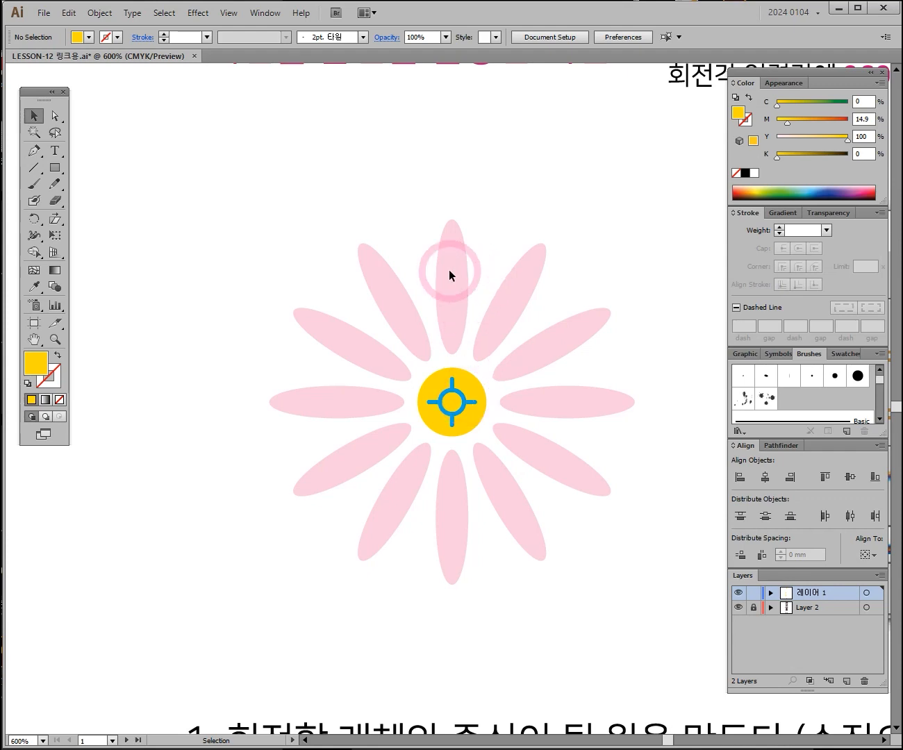
left_click(464, 375, "ctrl+alt")
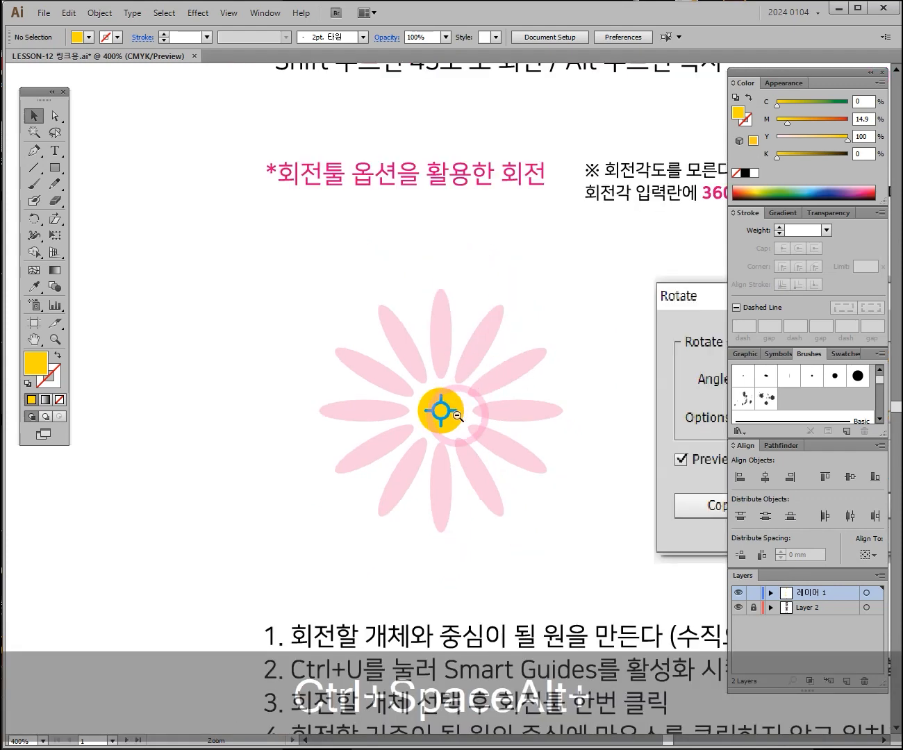
left_click(460, 385, "ctrl")
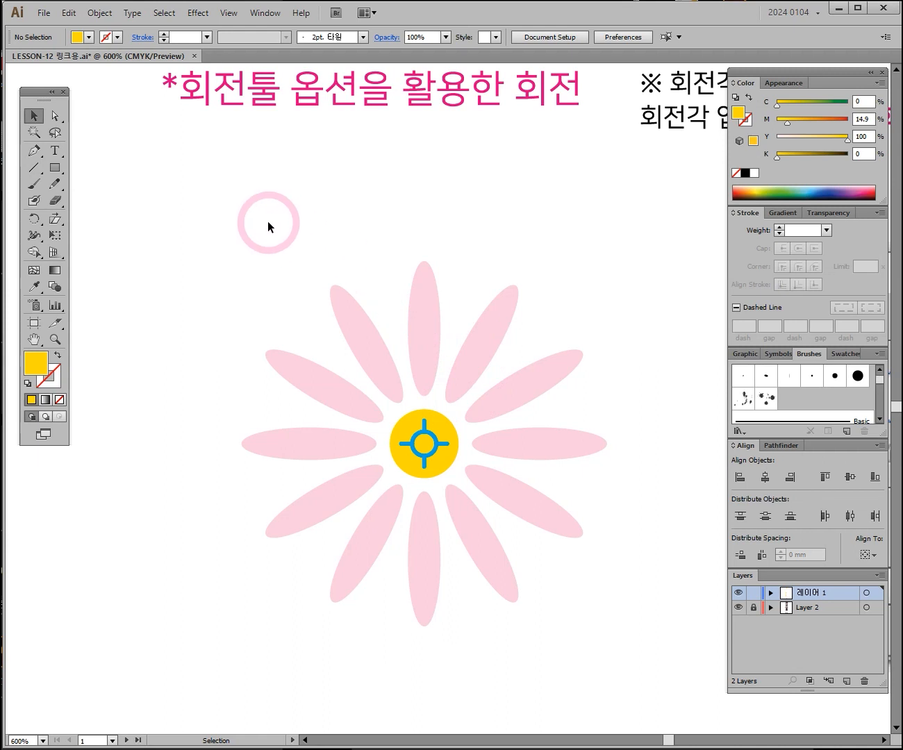
Step: Move the floating tool palette slightly up and to the left, and examine the flower's vertical petal and centre circle
left_click_drag(38, 91, 32, 78)
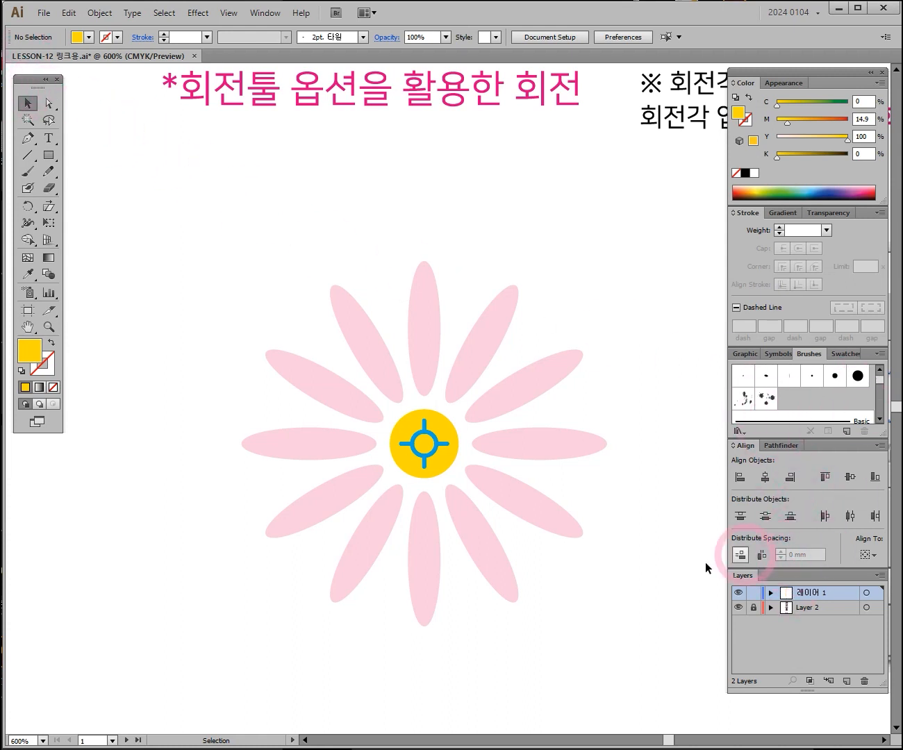
key("ctrl+alt+space")
left_click(397, 393, "ctrl+alt")
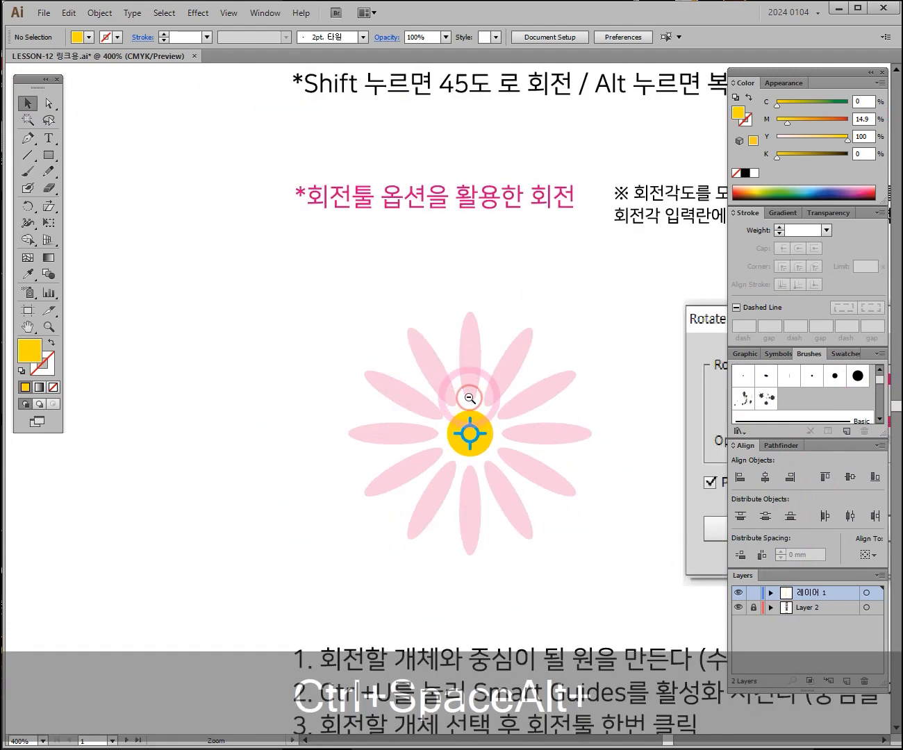
left_click(469, 398, "ctrl+alt")
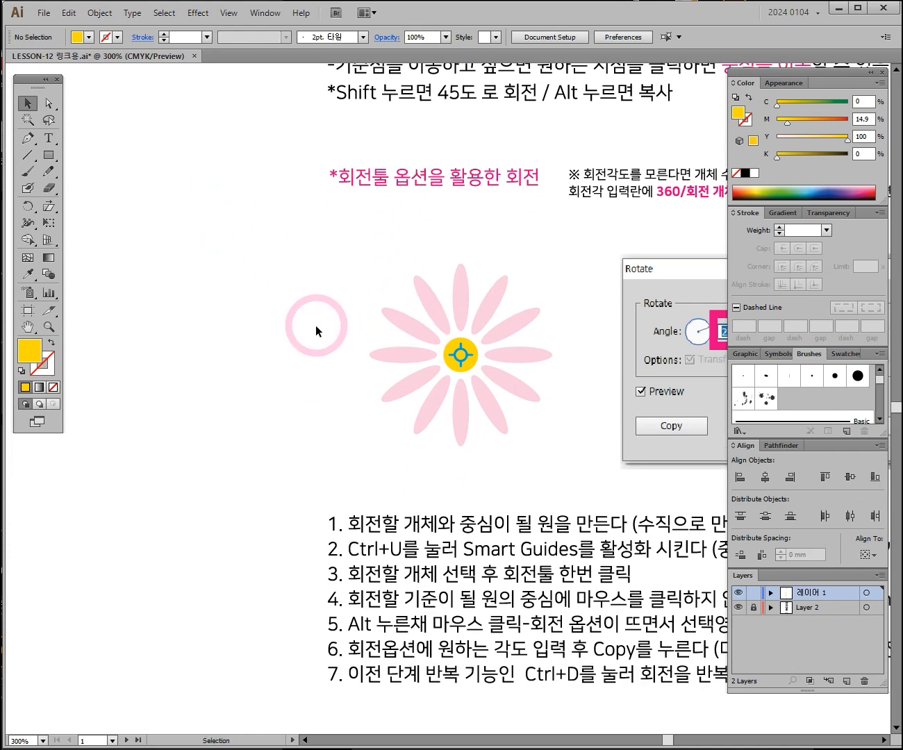
key("ctrl+space")
left_click(427, 351)
left_click(451, 388)
key("space")
left_click_drag(469, 421, 519, 304)
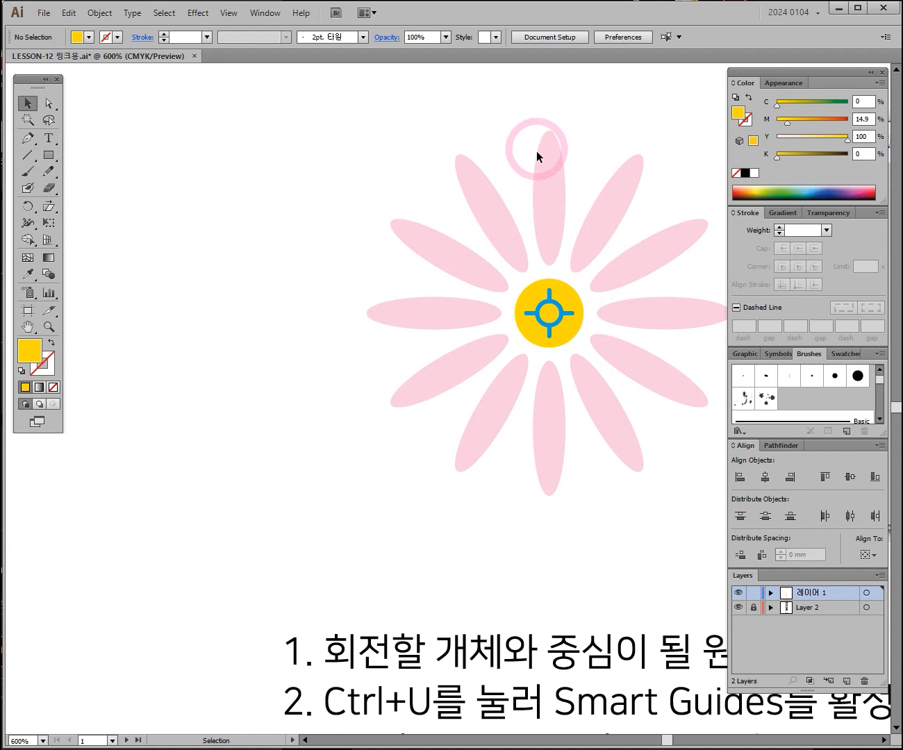
Step: Draw a tall, narrow upright ellipse with the Ellipse tool in the empty area beside the example flower
left_click(51, 160)
left_click_drag(51, 160, 108, 189)
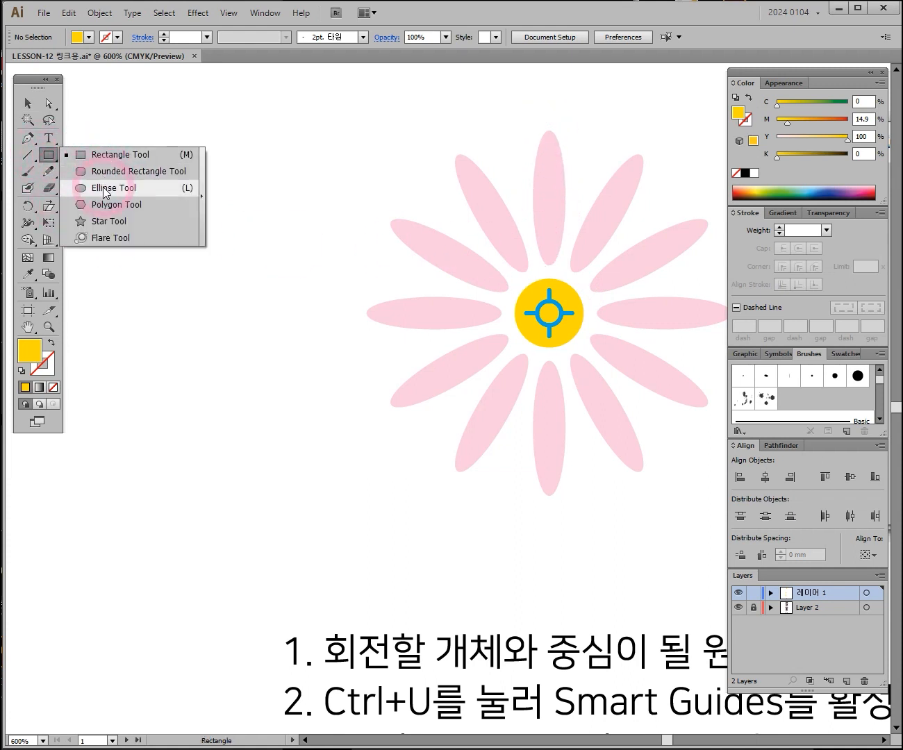
left_click_drag(106, 194, 105, 189)
left_click_drag(201, 123, 224, 243)
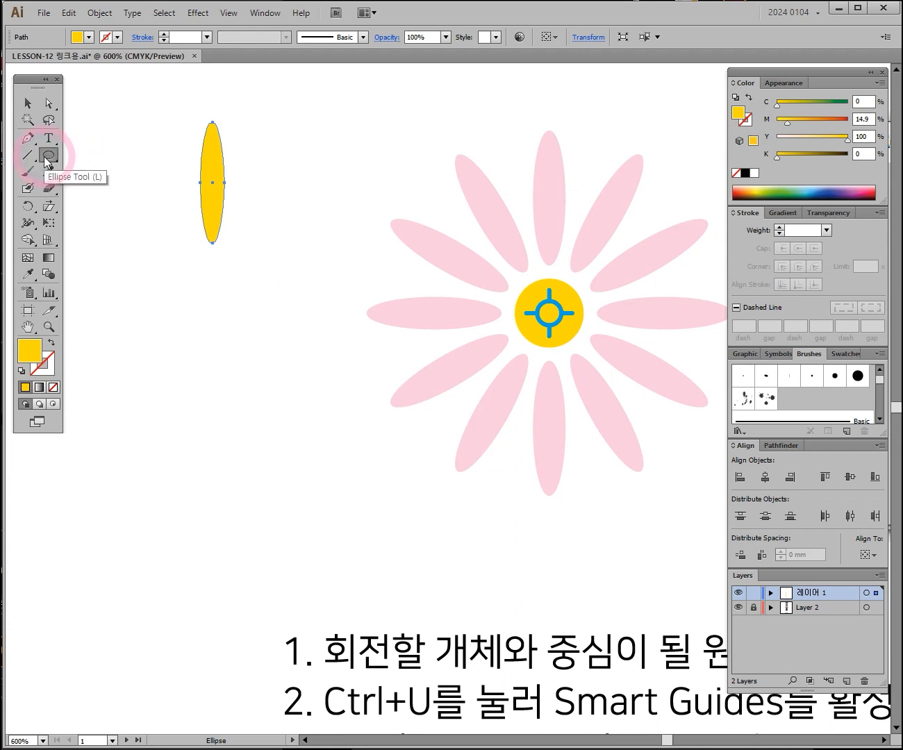
Step: Draw three more practice ellipses: a smaller upright one, a flat horizontal one and a large rounder one
left_click_drag(115, 149, 133, 247)
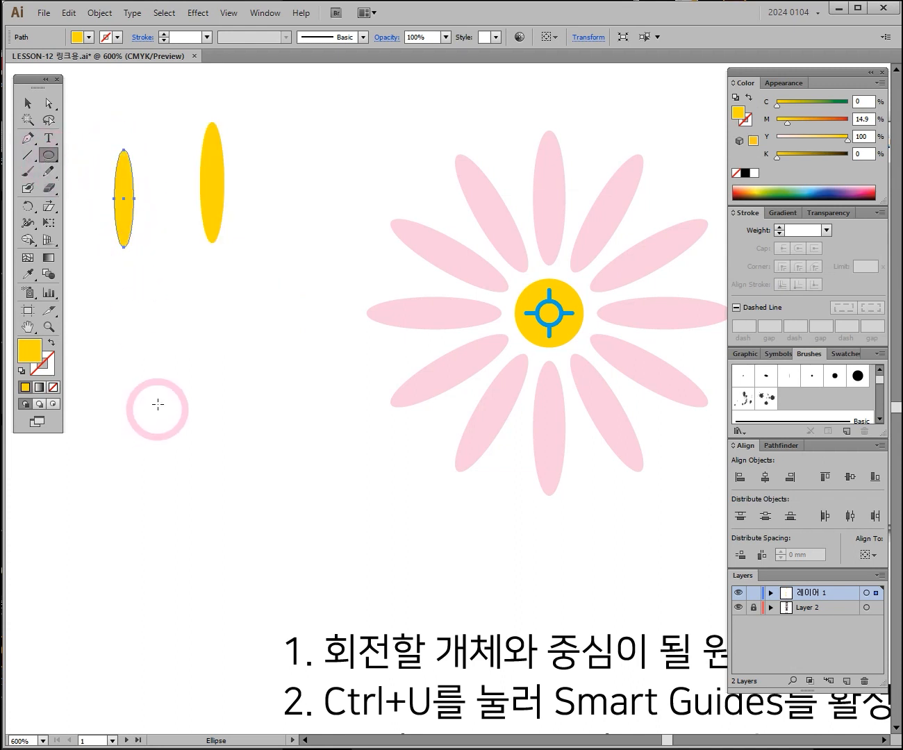
left_click_drag(112, 317, 243, 335)
left_click_drag(296, 347, 202, 455)
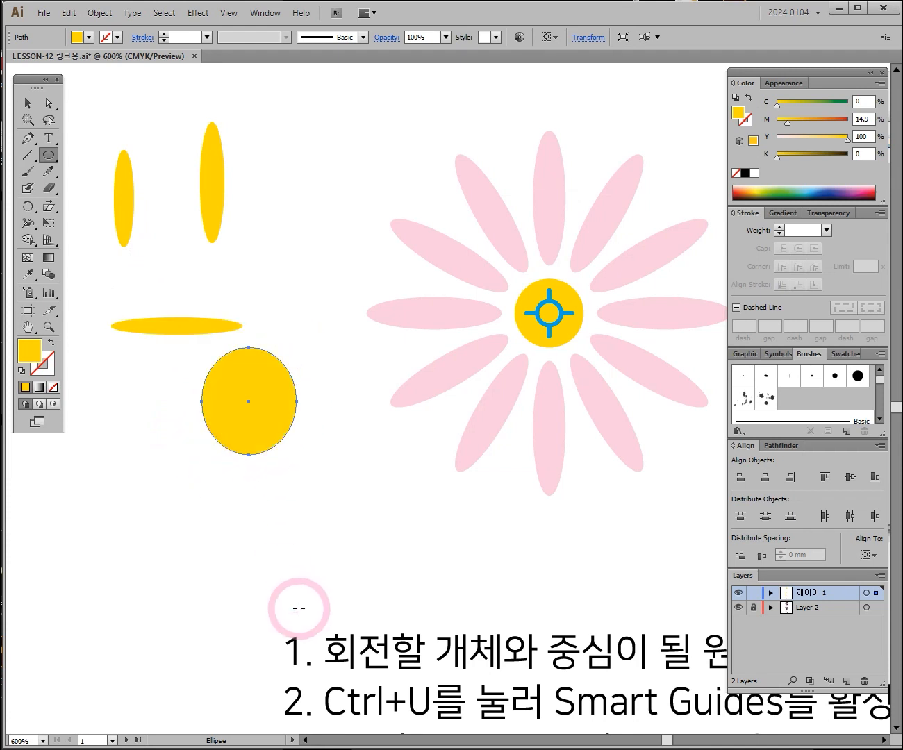
Step: Delete the three practice ellipses, keeping only the first tall ellipse
left_click(27, 104)
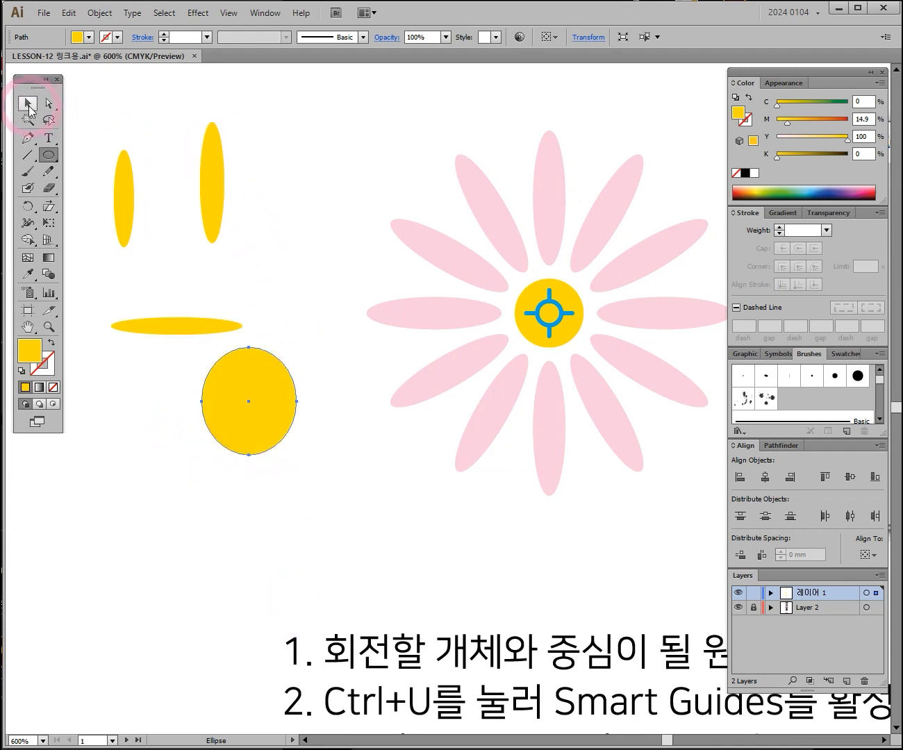
left_click_drag(170, 186, 110, 250)
key("Delete")
left_click_drag(178, 299, 285, 452)
key("Delete")
Step: Move the tall ellipse slightly down and recolour its fill light pink with magenta 24 and yellow 0
left_click_drag(214, 196, 207, 213)
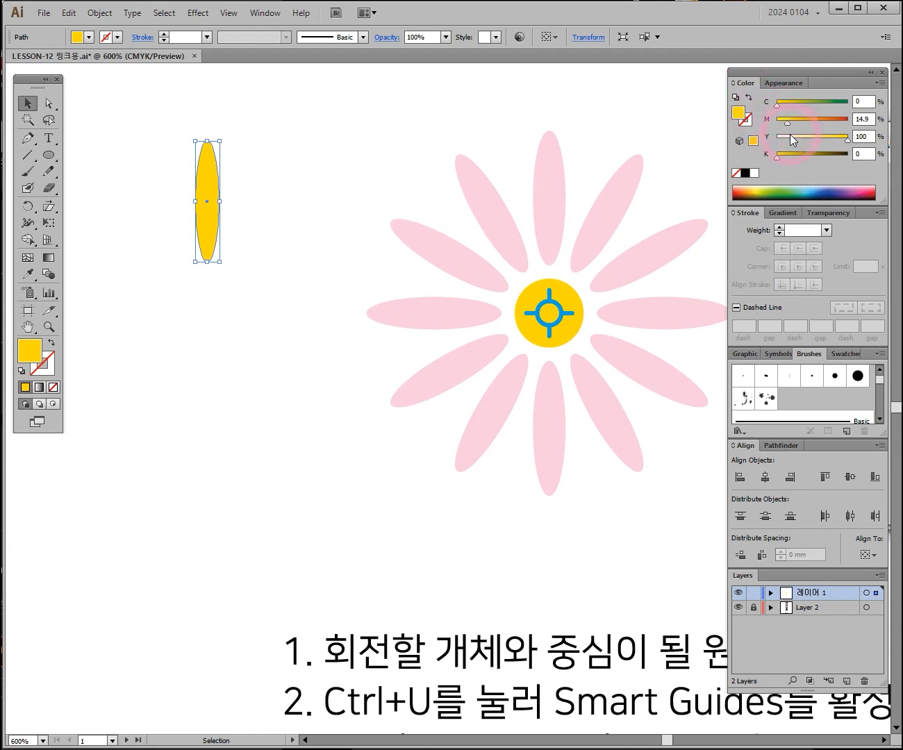
left_click_drag(846, 142, 775, 143)
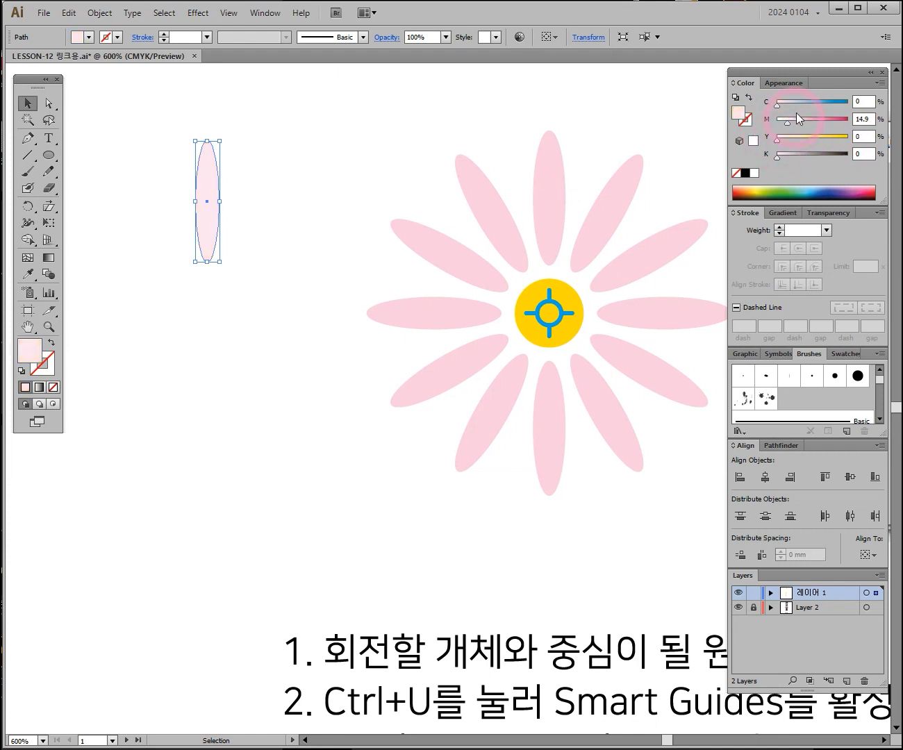
left_click_drag(788, 128, 792, 129)
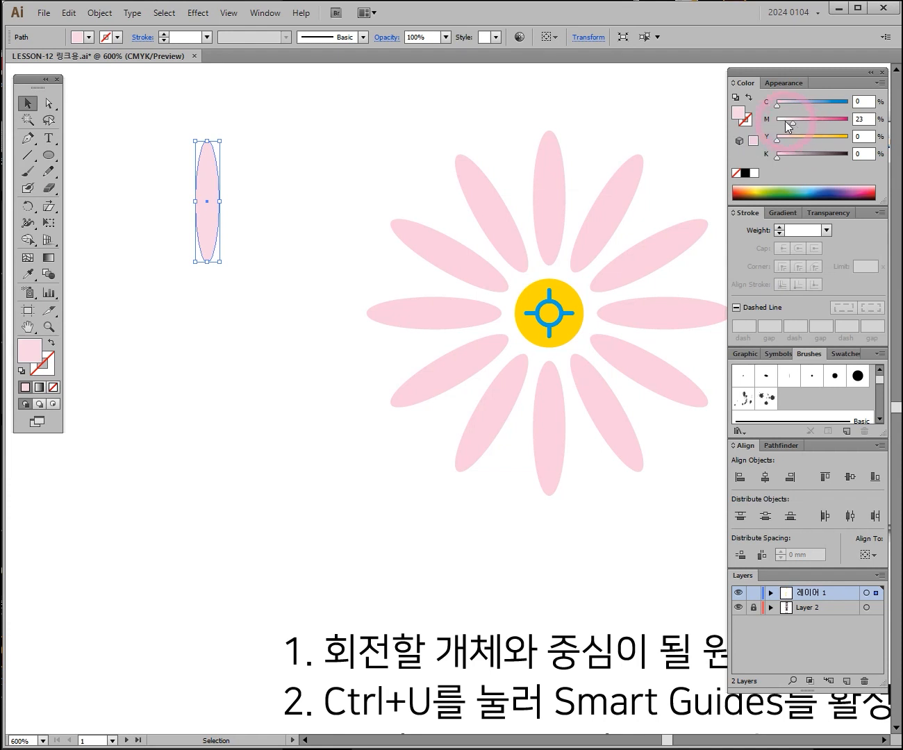
mouse_move(793, 120)
left_mouse_down()
mouse_move(834, 121)
mouse_move(793, 122)
left_mouse_up()
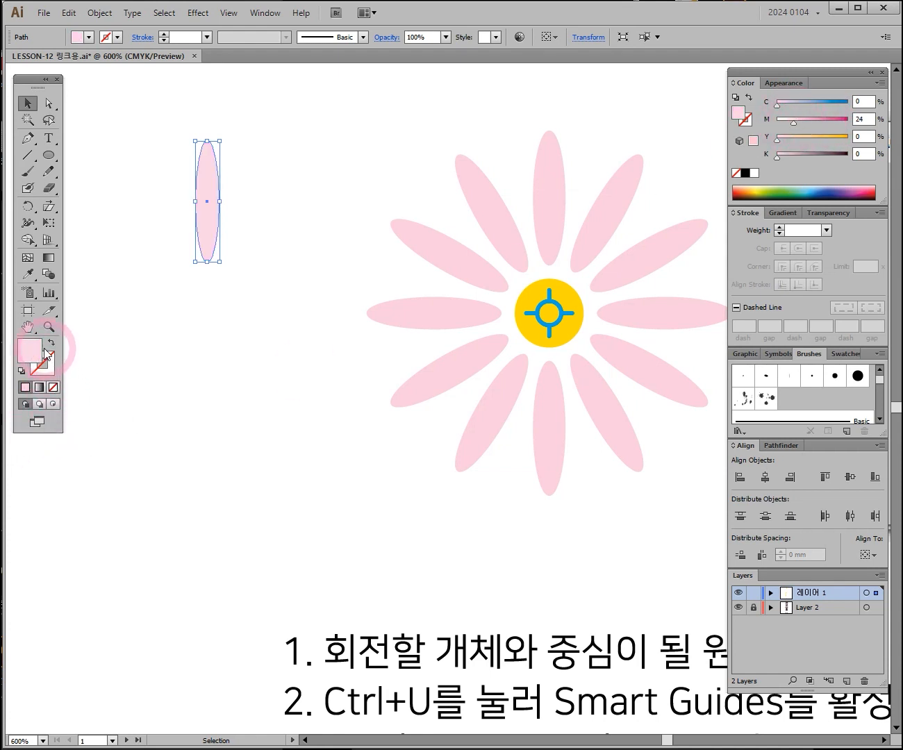
Step: Give the pink petal a green stroke of C 62.35, Y 58.82, and set the stroke back to none
mouse_move(28, 85)
left_mouse_down()
mouse_move(44, 102)
mouse_move(34, 87)
left_mouse_up()
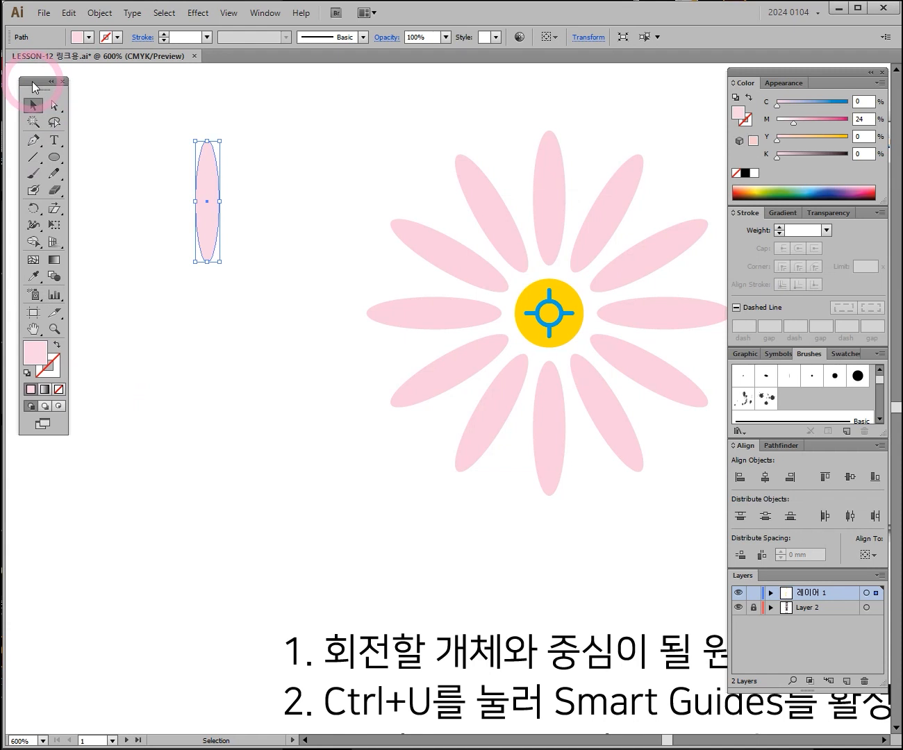
left_click(53, 364)
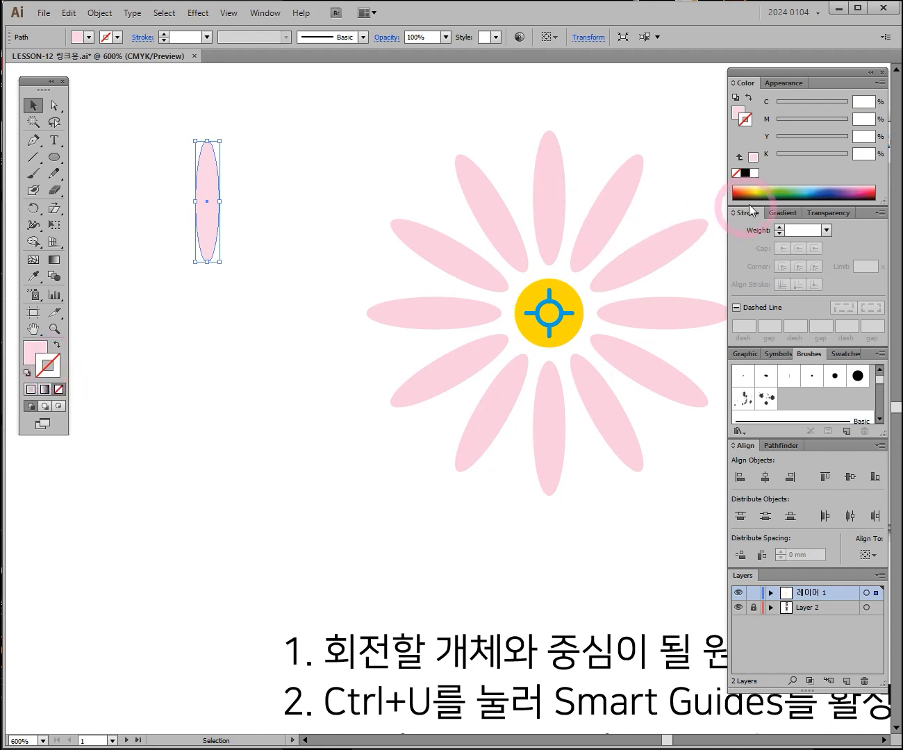
left_click(790, 191)
left_click(794, 189)
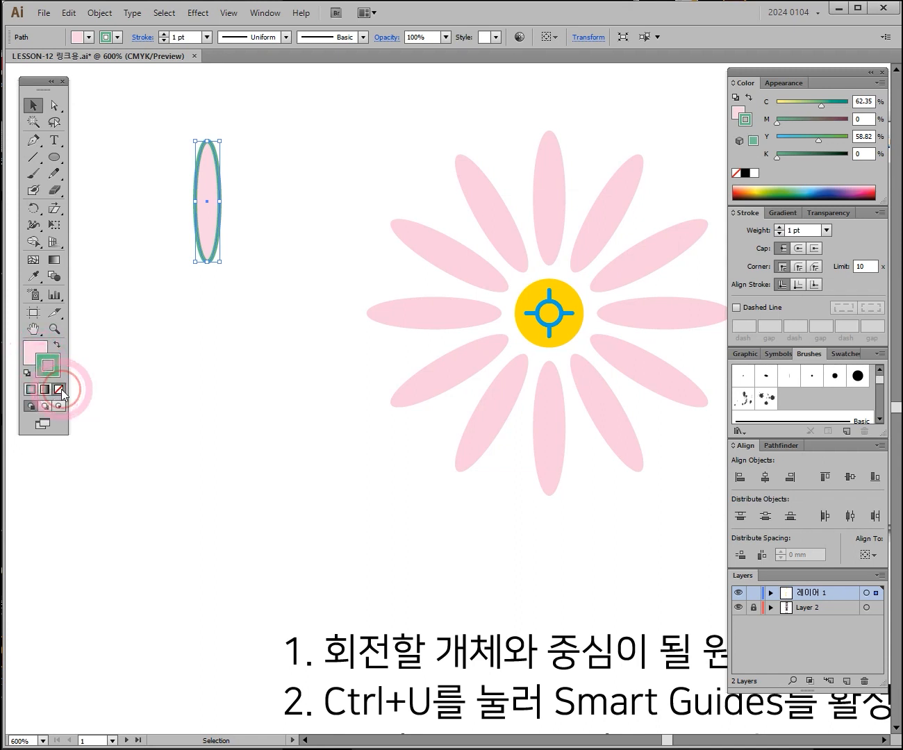
left_click(59, 391)
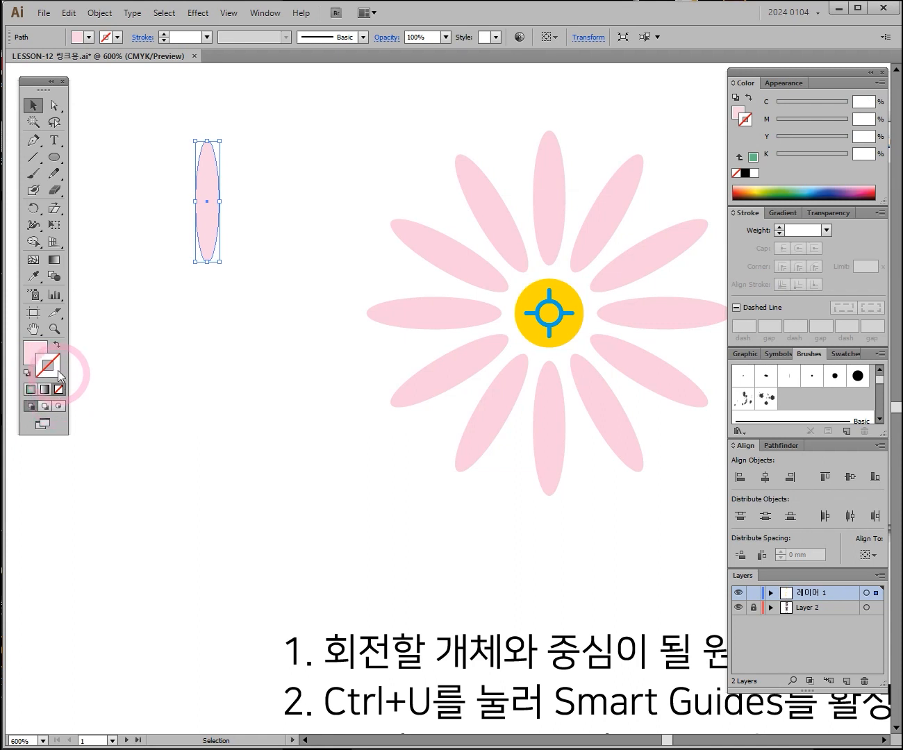
Step: Set the petal's fill to none, and undo that change
left_click(38, 354)
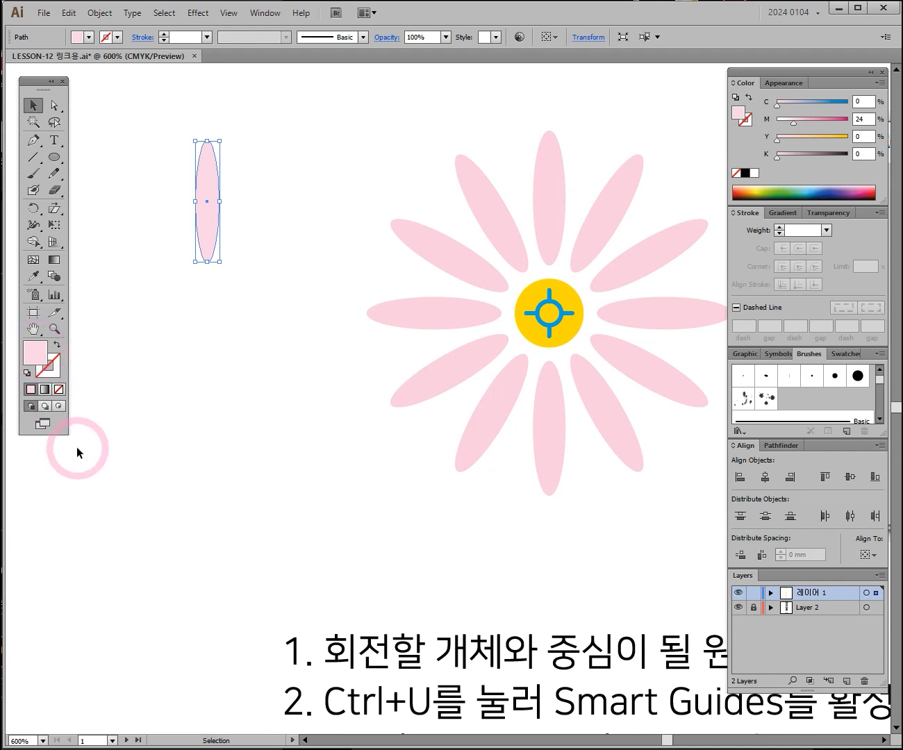
left_click(60, 391)
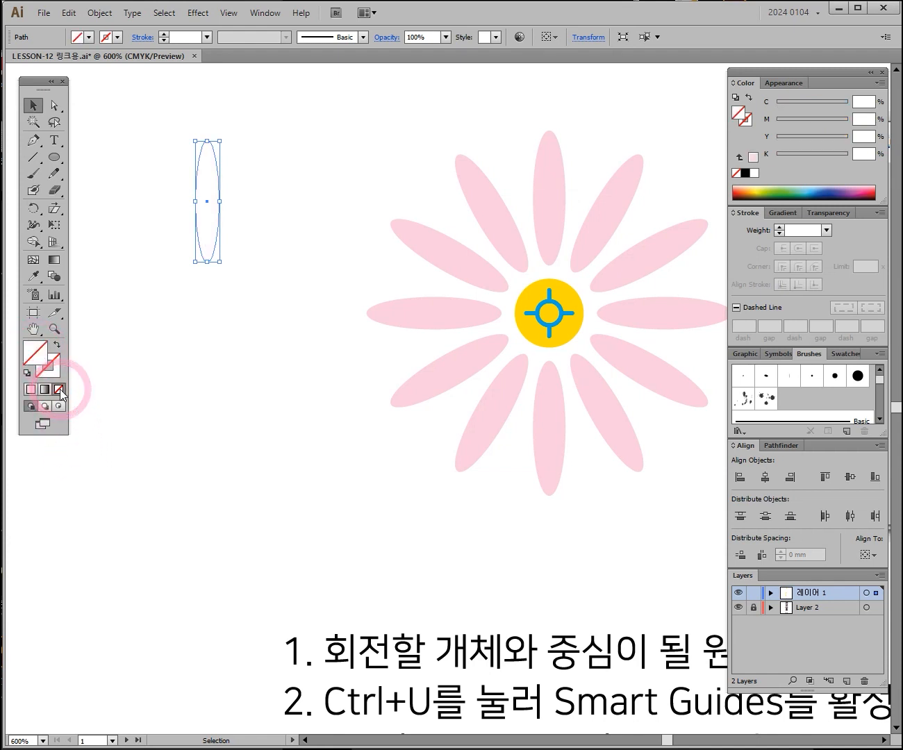
key("ctrl+z")
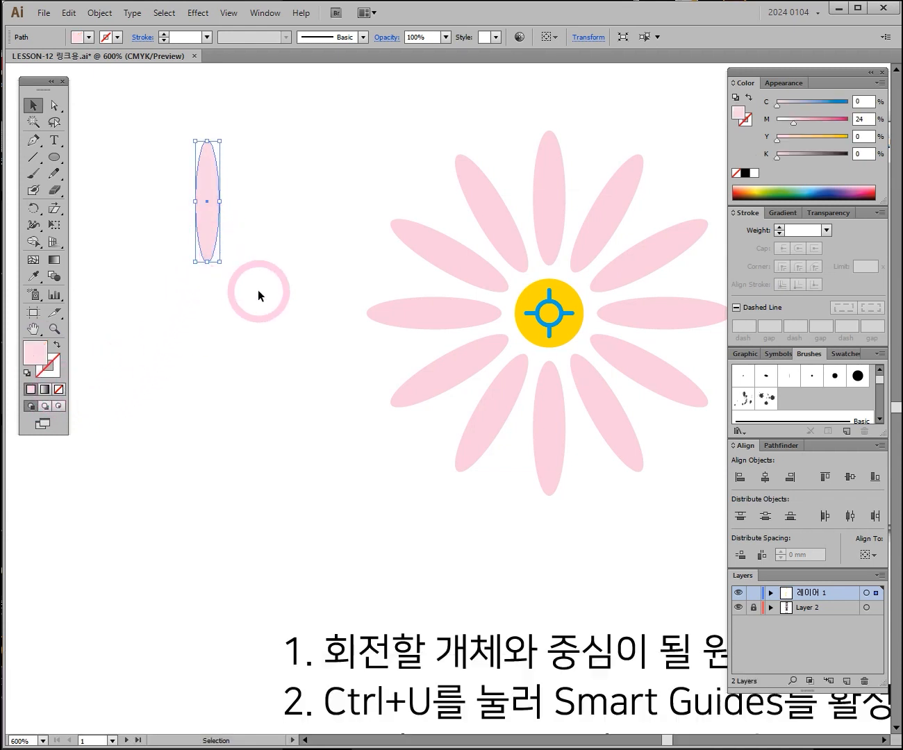
Step: Draw an unconstrained wide oval below the petal, and delete it
left_click_drag(54, 157, 89, 190)
left_click_drag(196, 321, 266, 361)
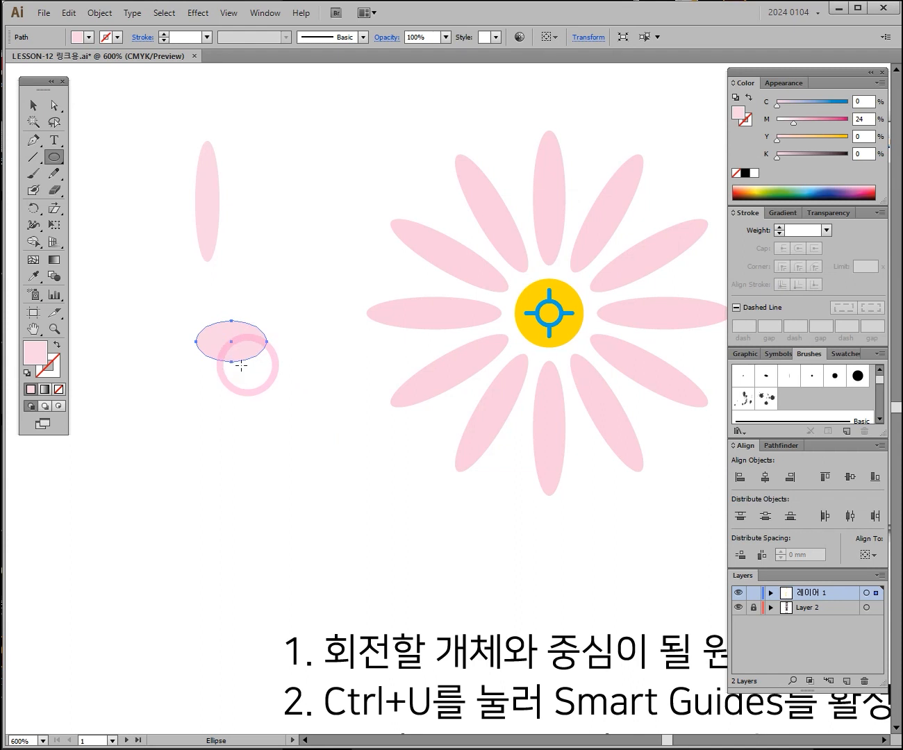
key("Delete")
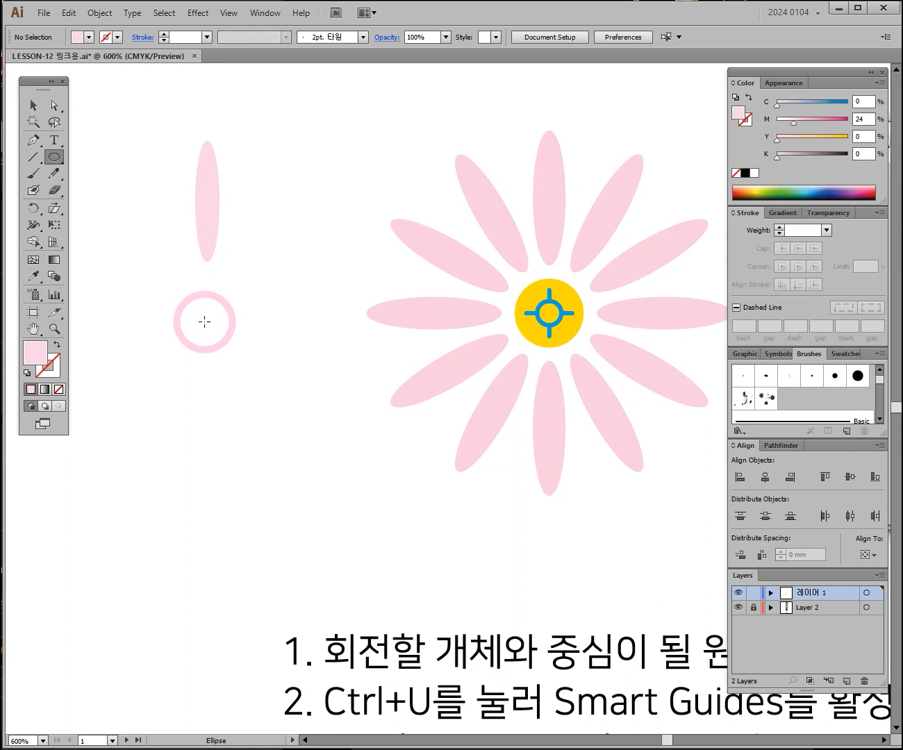
Step: Draw a perfect circle below the petal and fill it yellow with magenta 0 and yellow 82
left_click_drag(182, 314, 233, 350)
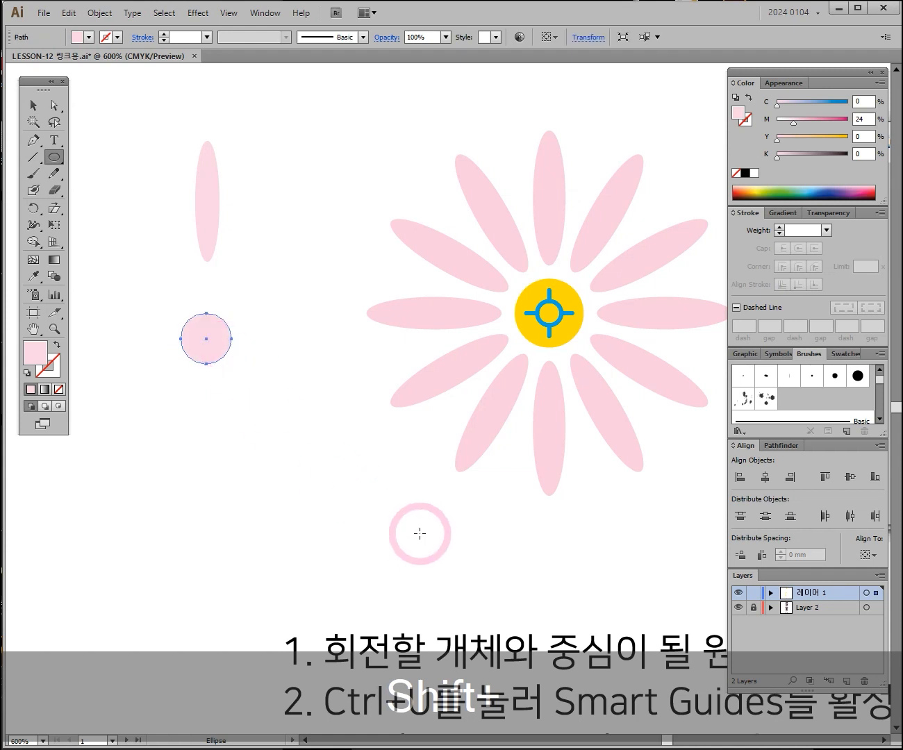
left_click_drag(798, 125, 835, 136)
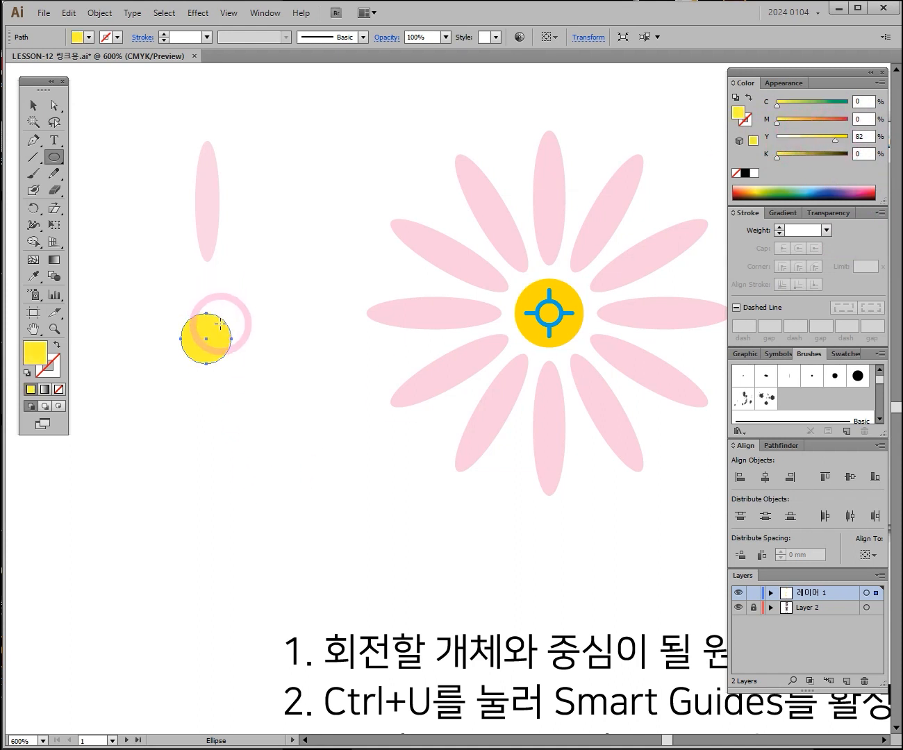
Step: Move the petal down close to the yellow circle and shift it slightly left of the circle's centre
left_click(32, 105)
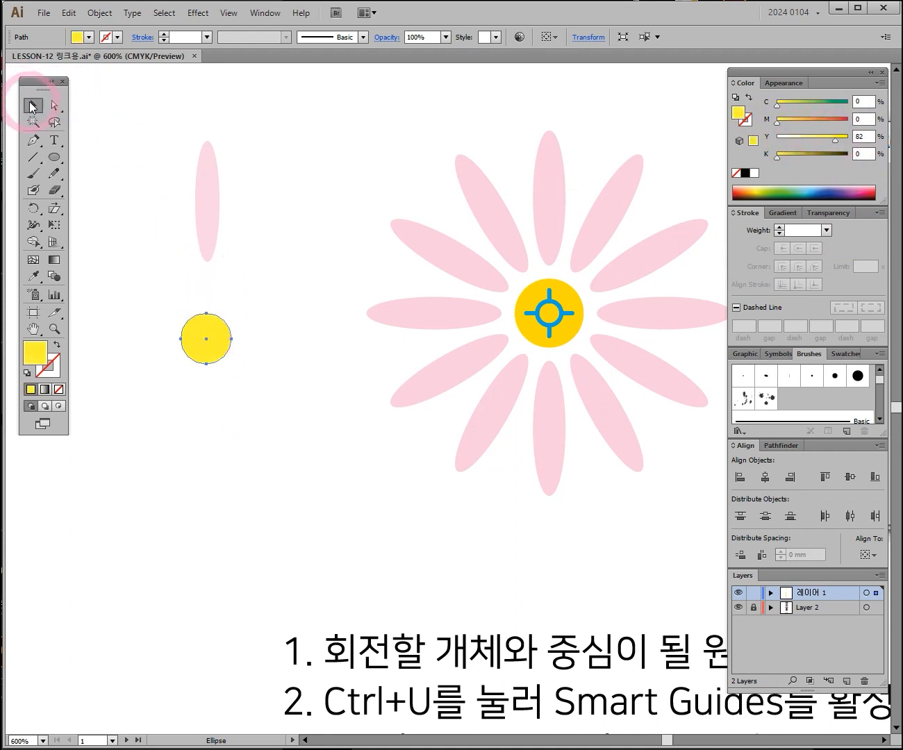
left_click(182, 273)
left_click_drag(210, 213, 208, 252)
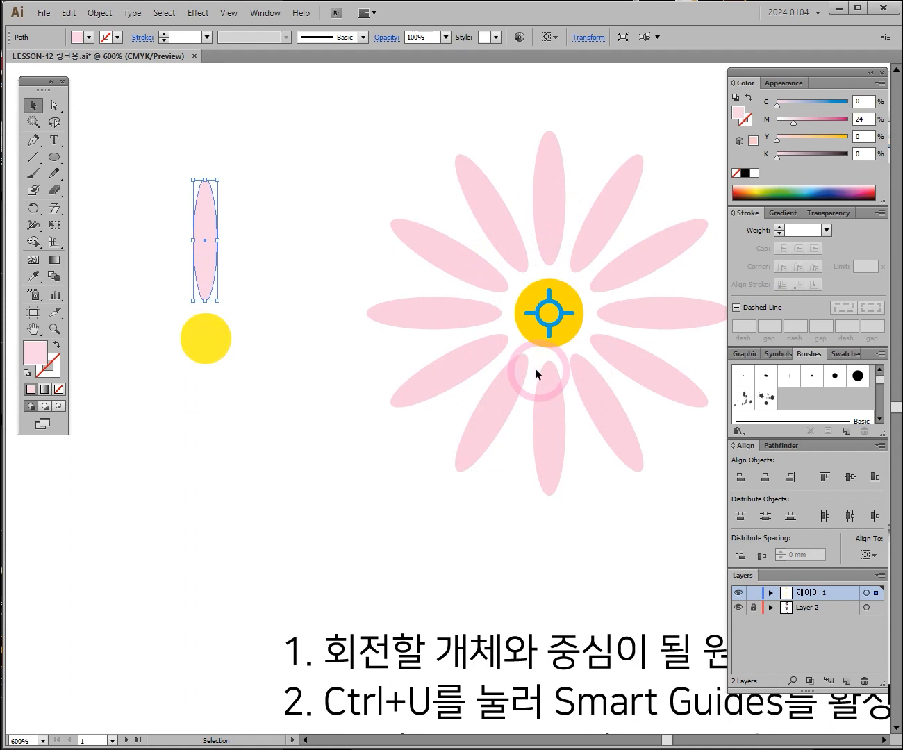
left_click_drag(202, 256, 187, 254)
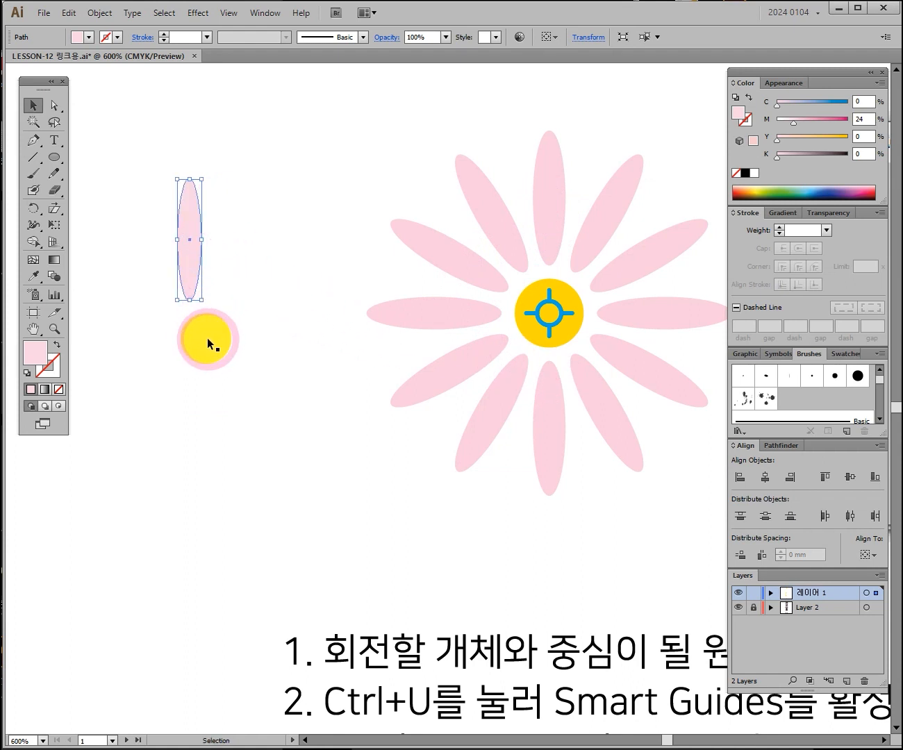
Step: Enable Smart Guides and make a copy of the petal rotated 30° around the yellow circle's centre
left_click_drag(215, 339, 265, 280)
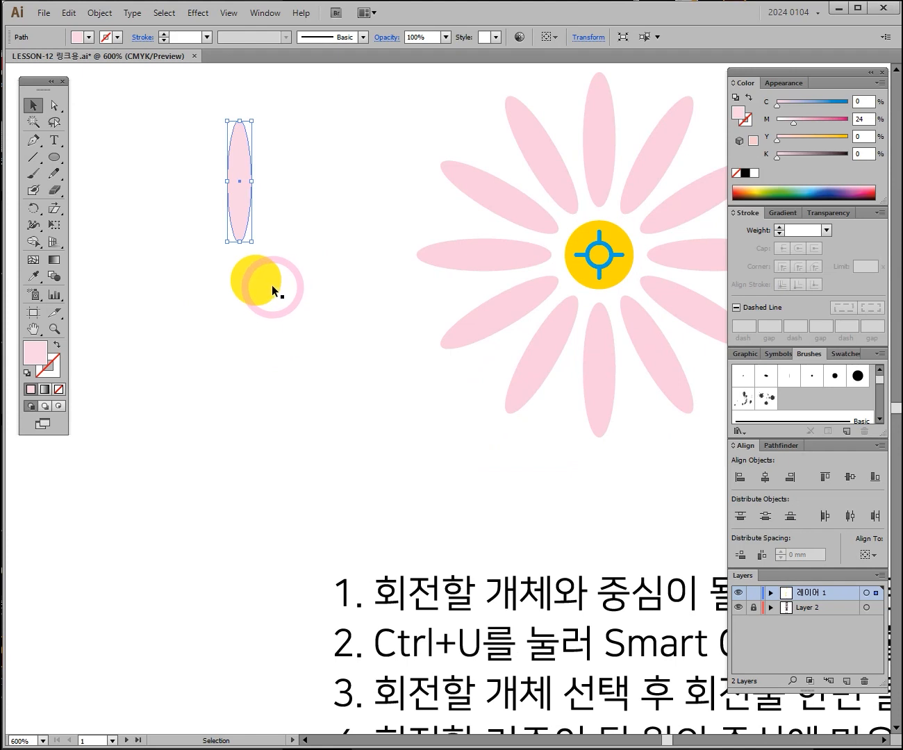
key("ctrl+u")
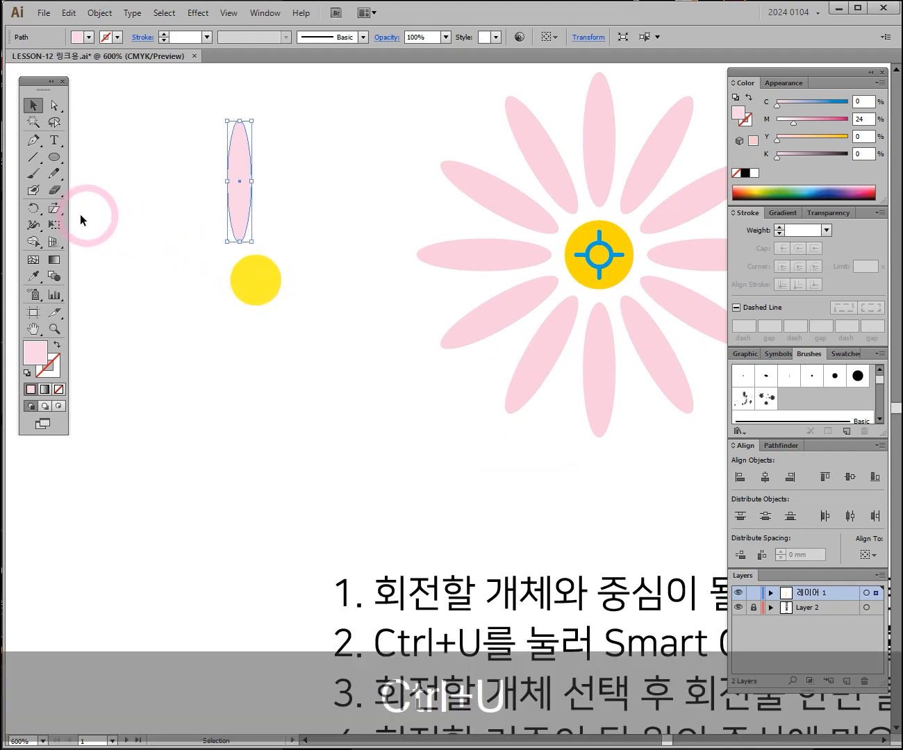
left_click(33, 208)
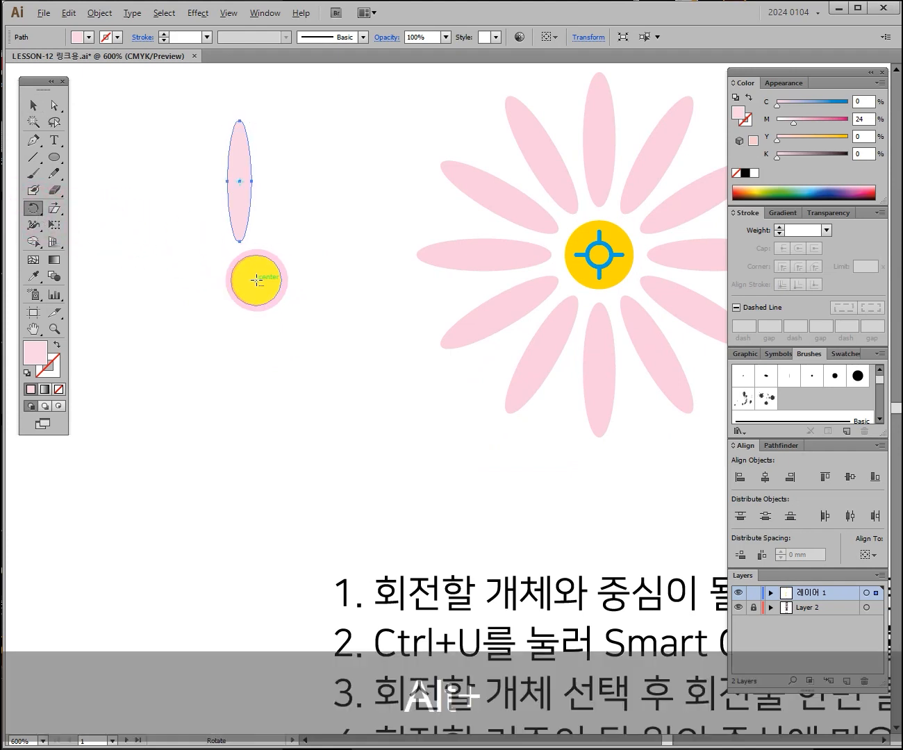
left_click(256, 280, "alt")
type("30")
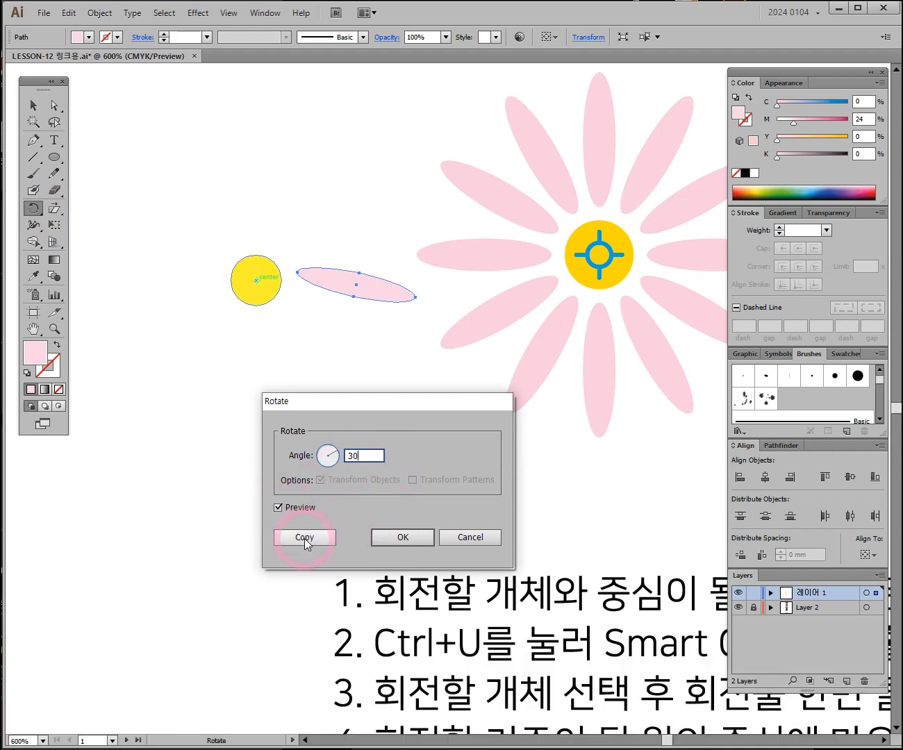
left_click(304, 539)
Step: Repeat the rotated copy ten more times to complete the petal ring around the yellow circle, and deselect it
key("ctrl+d")
key("ctrl+d")
key("ctrl+d")
key("ctrl+d")
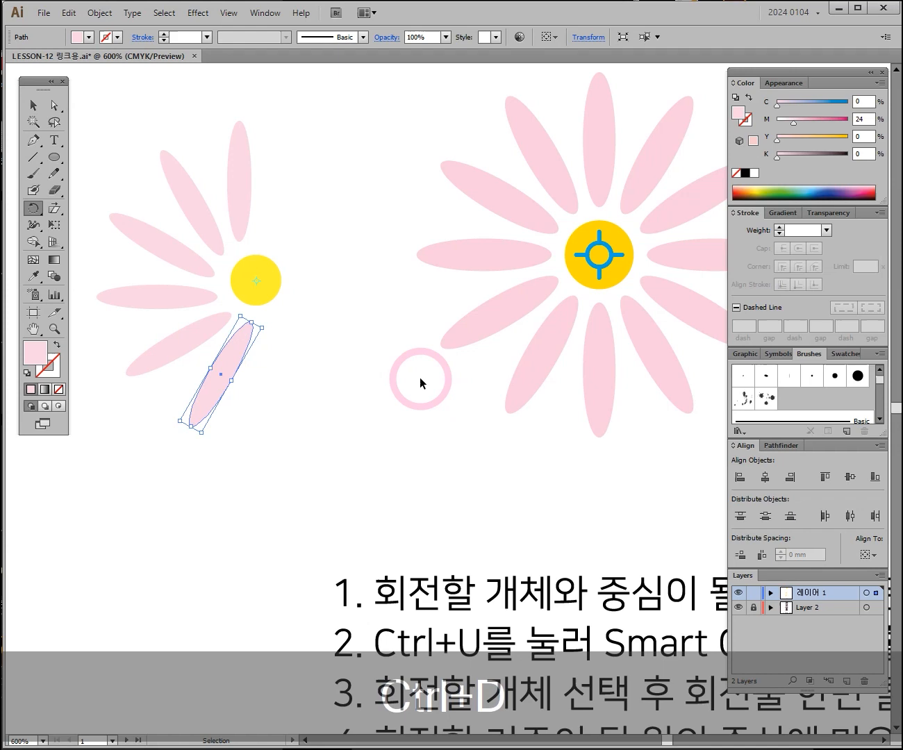
key("ctrl+d")
key("ctrl+d")
key("ctrl+d")
key("ctrl+d")
key("ctrl+d")
key("ctrl+d")
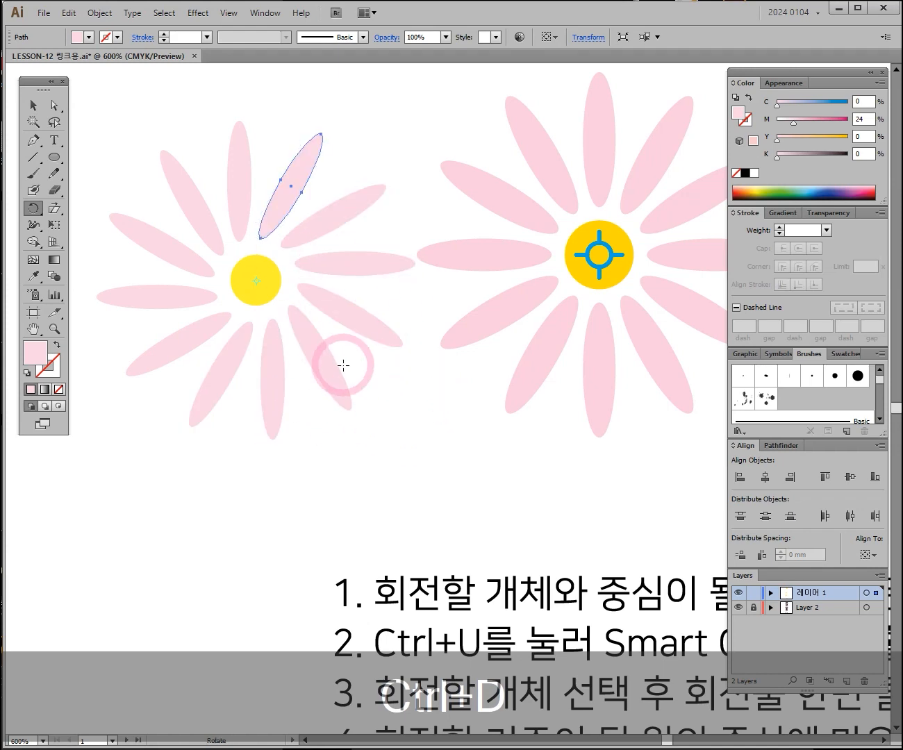
left_click(33, 105)
left_click(340, 487)
left_click_drag(222, 255, 339, 313)
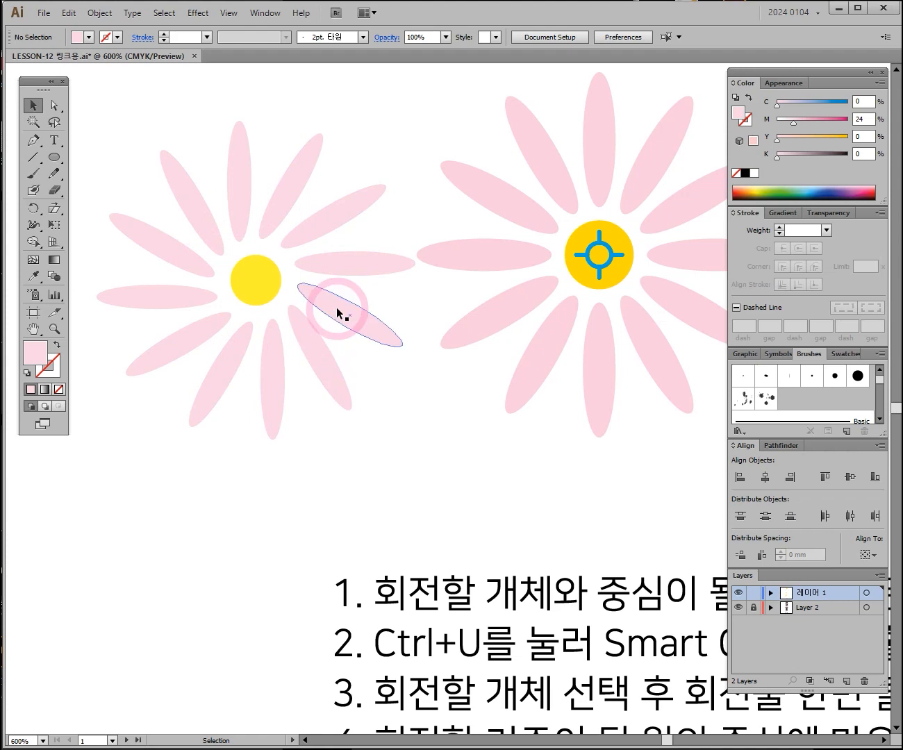
left_click_drag(338, 313, 354, 339)
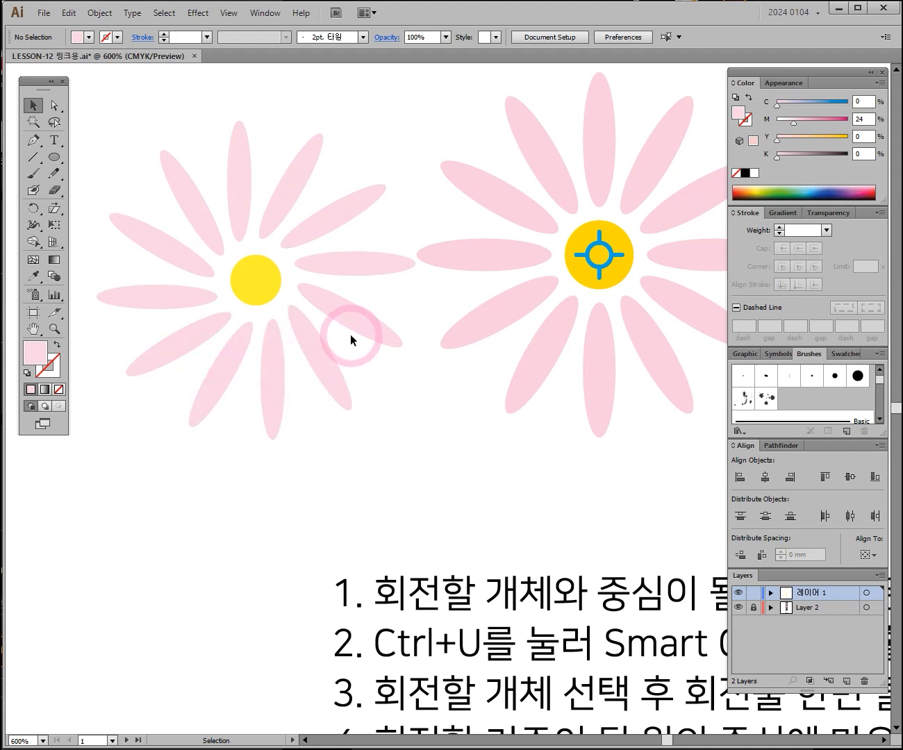
Step: Delete all rotated petal copies around the yellow circle, keeping only the original vertical petal and the circle
left_click_drag(306, 467, 375, 341)
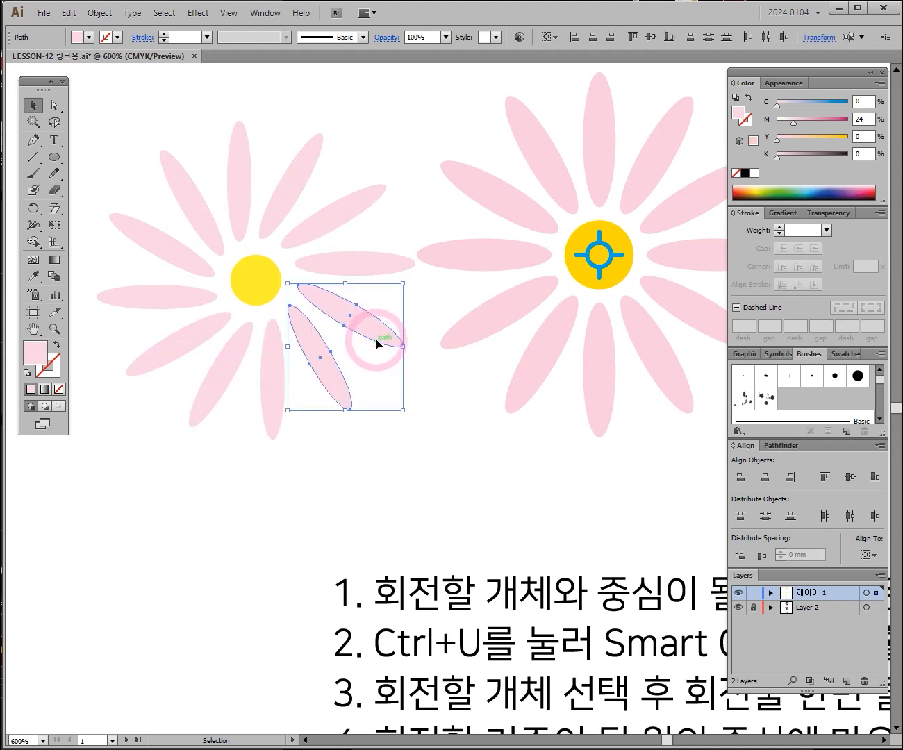
key("Delete")
left_click_drag(418, 156, 337, 278)
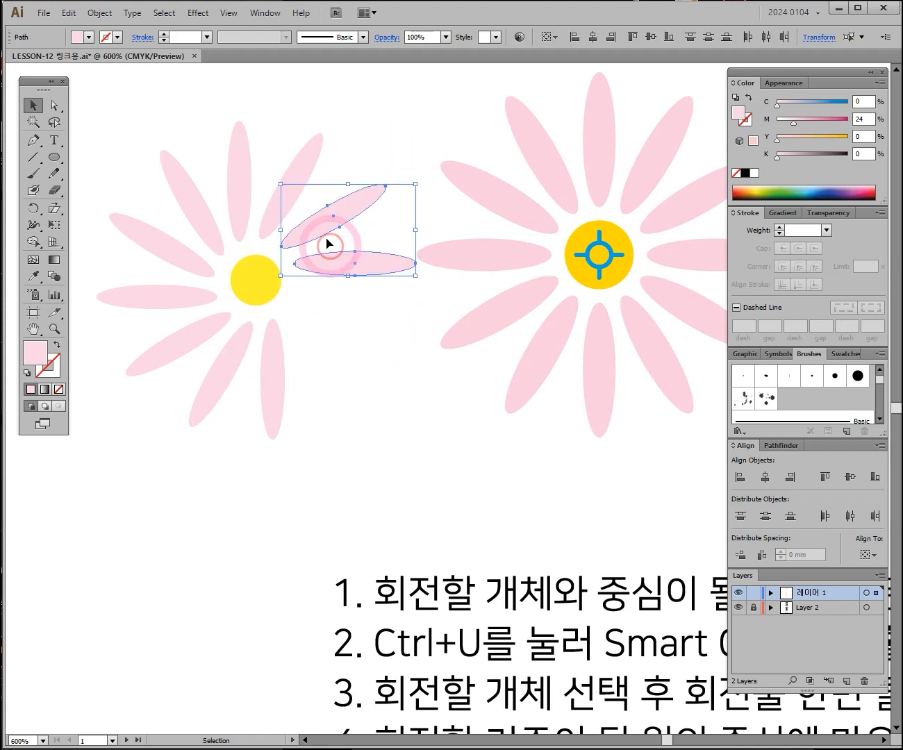
key("Delete")
left_click_drag(292, 137, 303, 197)
key("Delete")
left_click(186, 177)
key("Delete")
left_click_drag(167, 204, 362, 416)
key("Delete")
key("Delete")
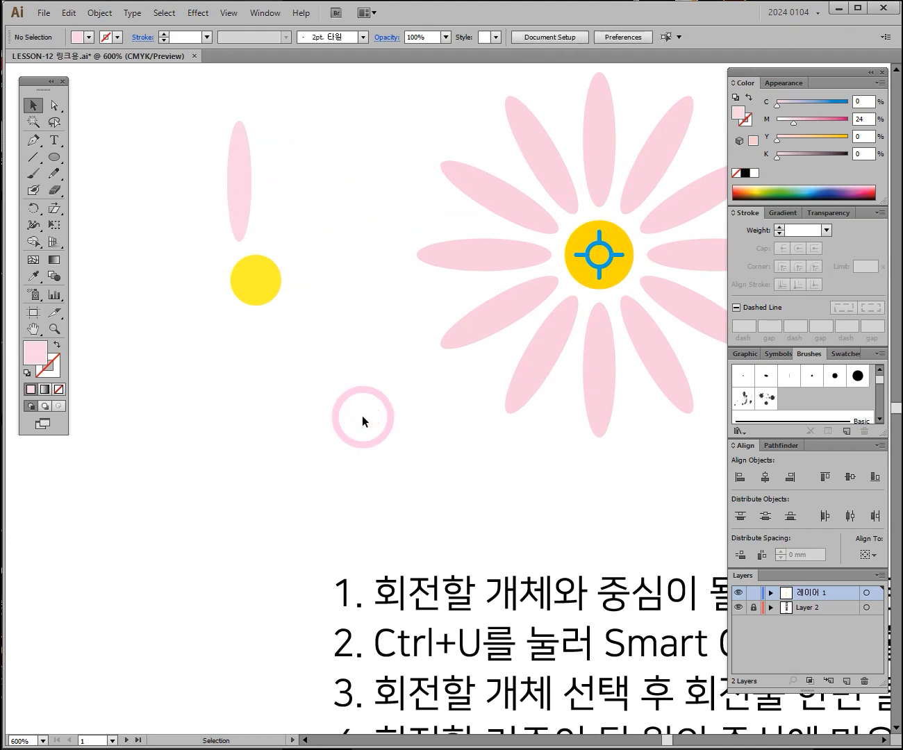
Step: Turn Smart Guides off and reposition the petal and yellow circle so the petal sits centred above the circle
key("ctrl+u")
left_click_drag(267, 200, 263, 177)
mouse_move(250, 270)
left_mouse_down()
mouse_move(244, 292)
mouse_move(246, 267)
left_mouse_up()
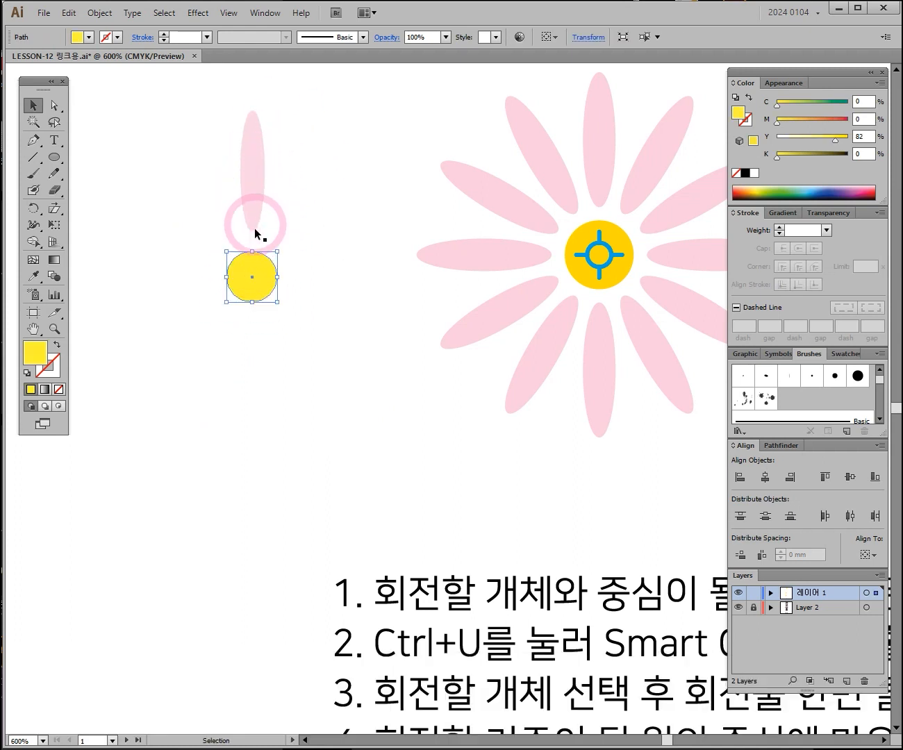
Step: Enlarge the vertical petal slightly and place it above the yellow circle
left_click(308, 245)
left_click_drag(293, 208, 280, 289)
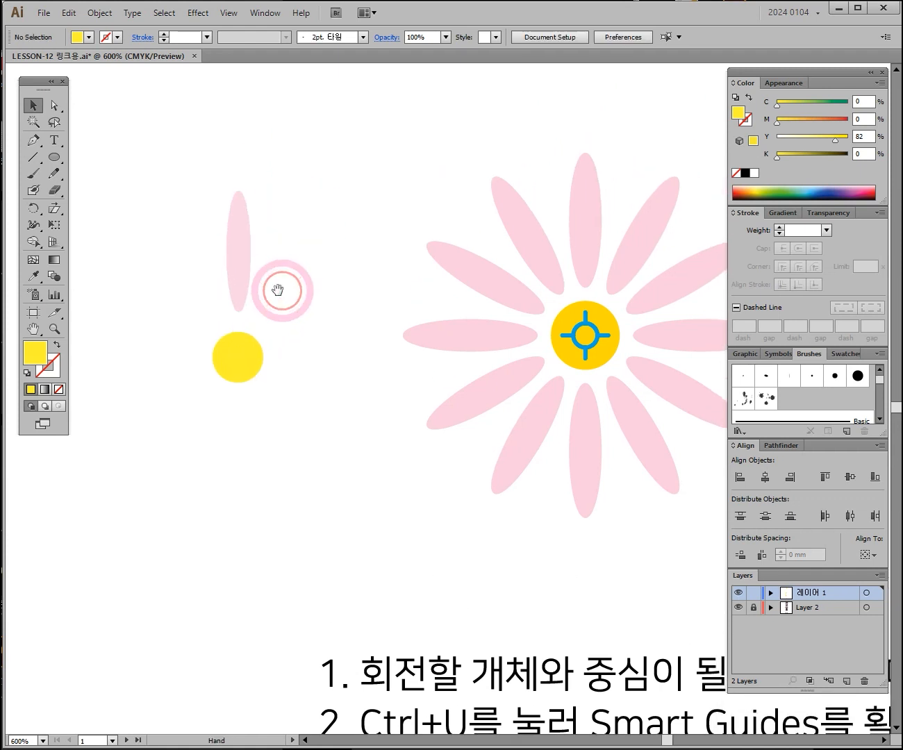
left_click(249, 268)
left_click_drag(239, 191, 239, 177)
left_click_drag(253, 246, 238, 267)
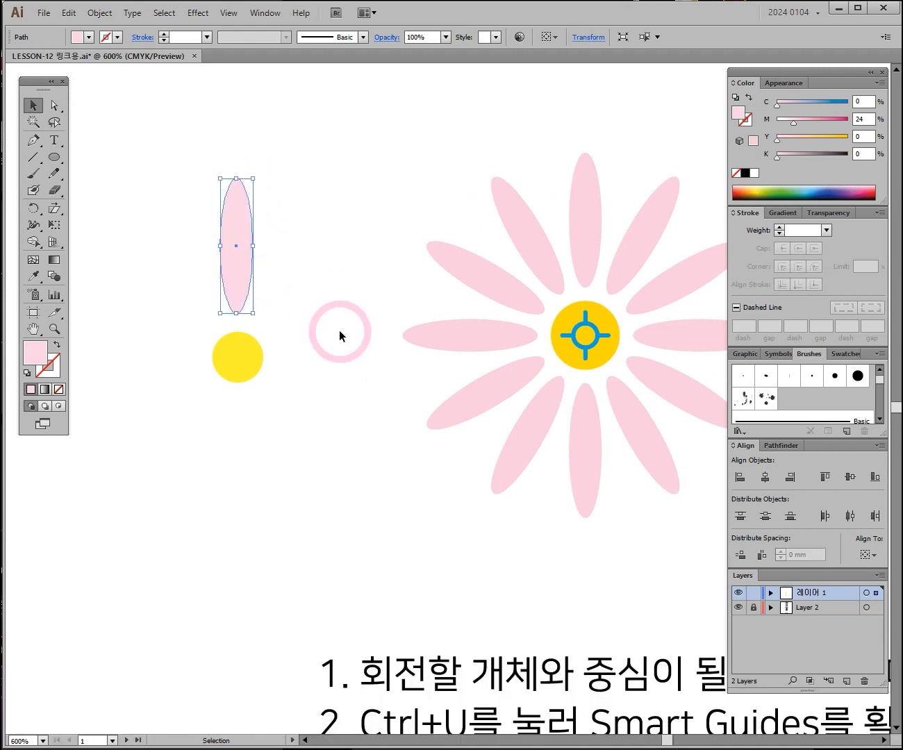
Step: Shift the yellow circle sideways away from the petal's axis so the two objects are misaligned, and clear the selection
left_click(320, 337)
left_click_drag(259, 359, 276, 356)
left_click(230, 284)
left_click(317, 283)
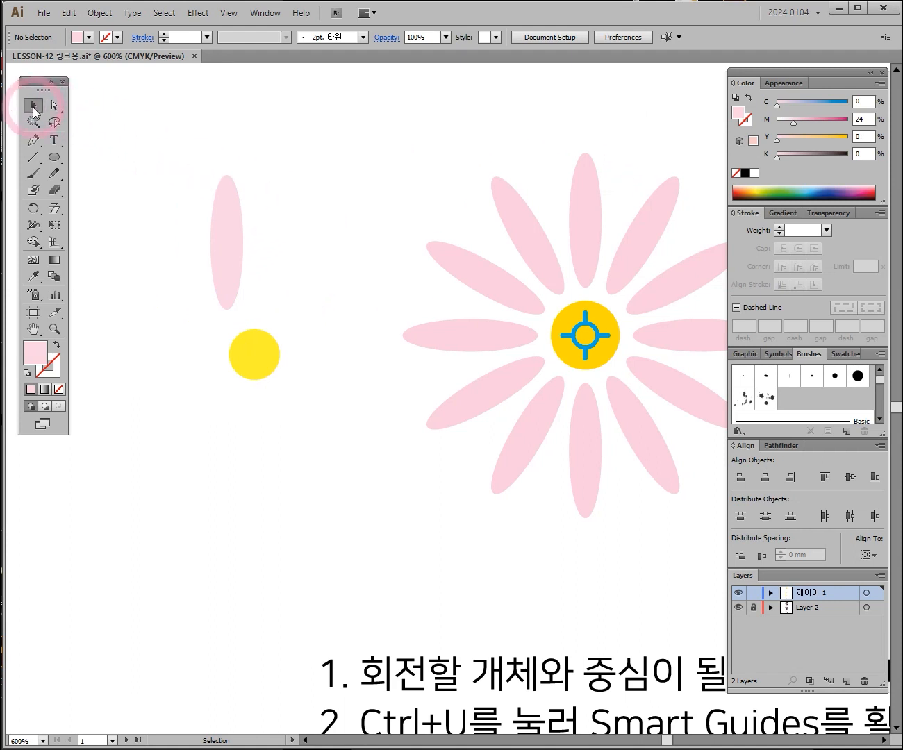
Step: Select the petal and yellow circle together and float the Align panel on the canvas beside them
left_click_drag(148, 249, 313, 423)
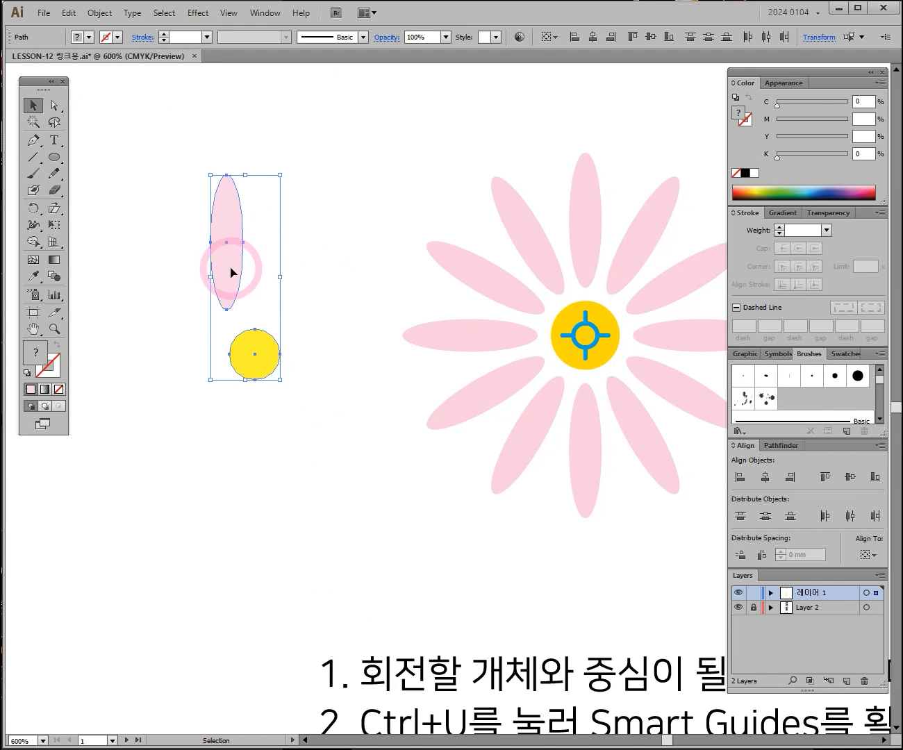
left_click_drag(743, 449, 344, 195)
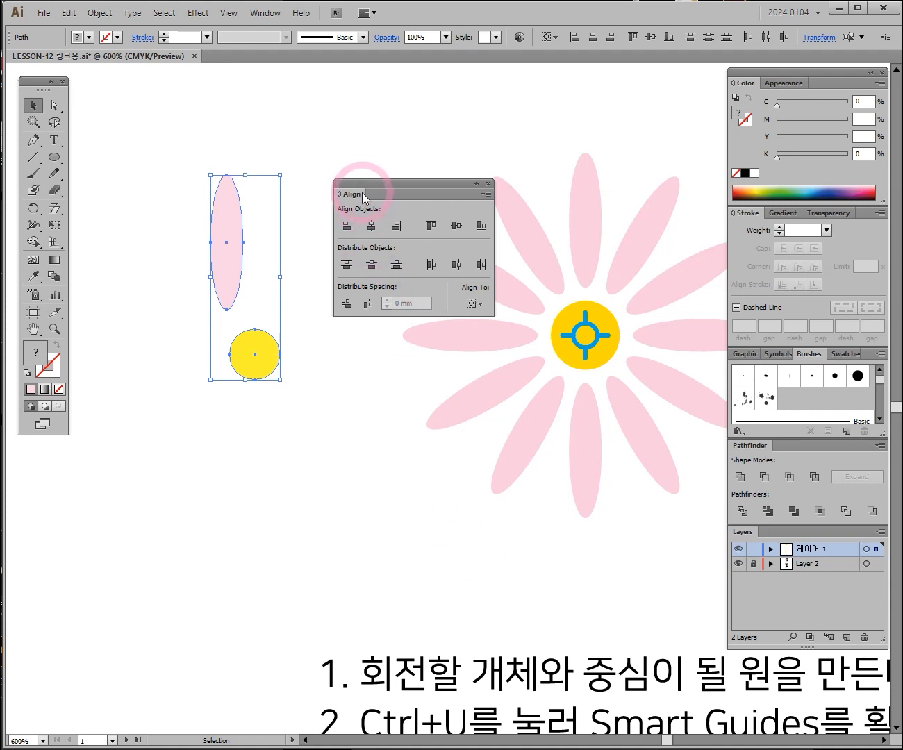
left_click(259, 13)
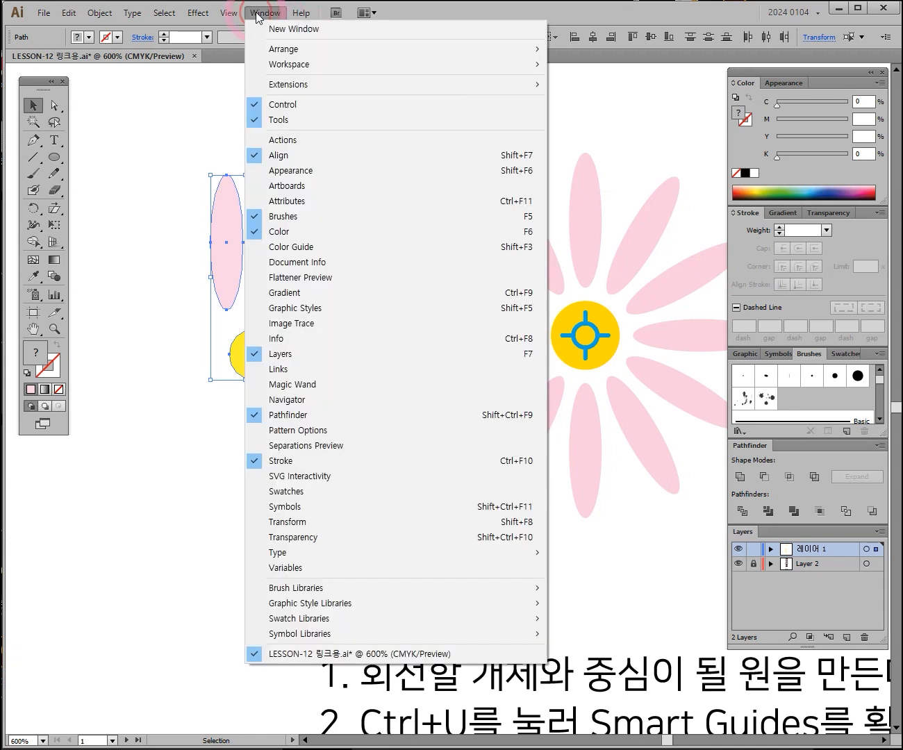
left_click(295, 157)
left_click(197, 147)
left_click(280, 340)
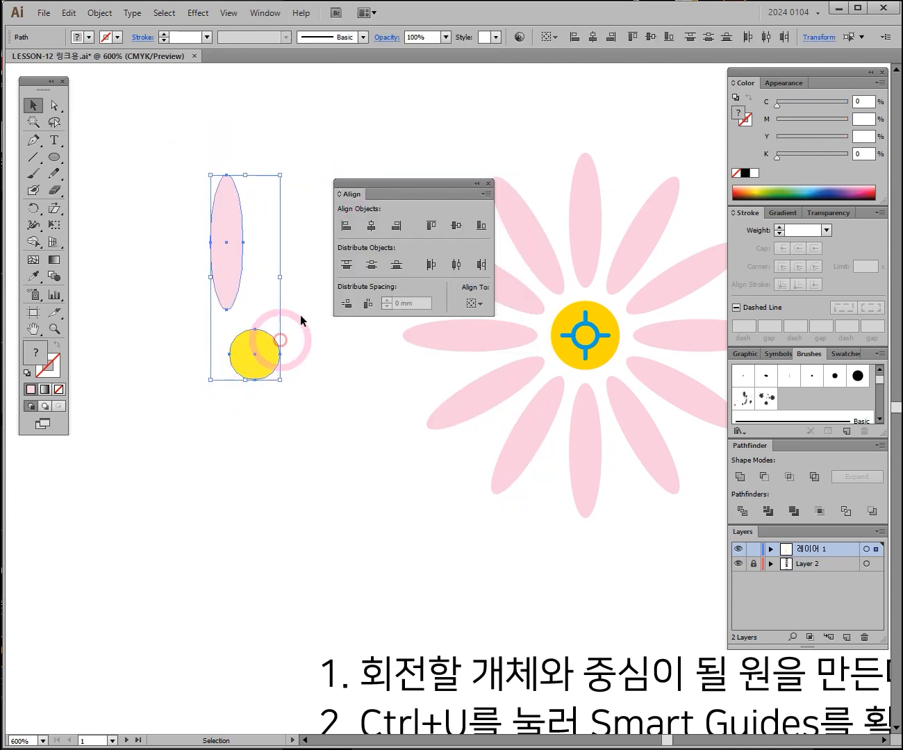
left_click(356, 199)
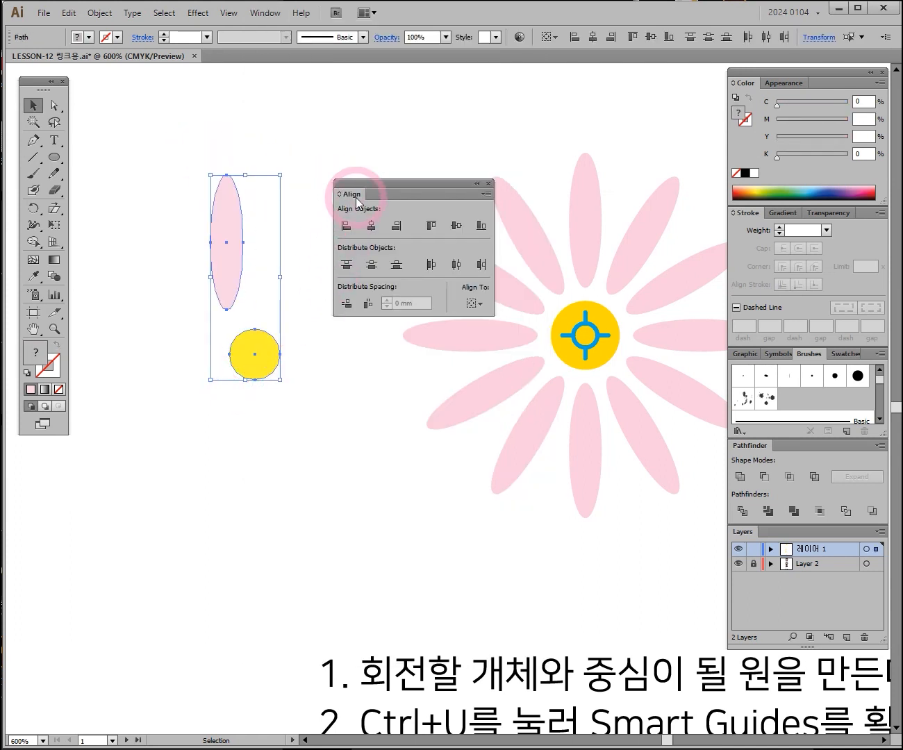
Step: Align the petal and yellow circle by their horizontal centres relative to the selection, redock the Align panel, and deselect both
left_click(478, 306)
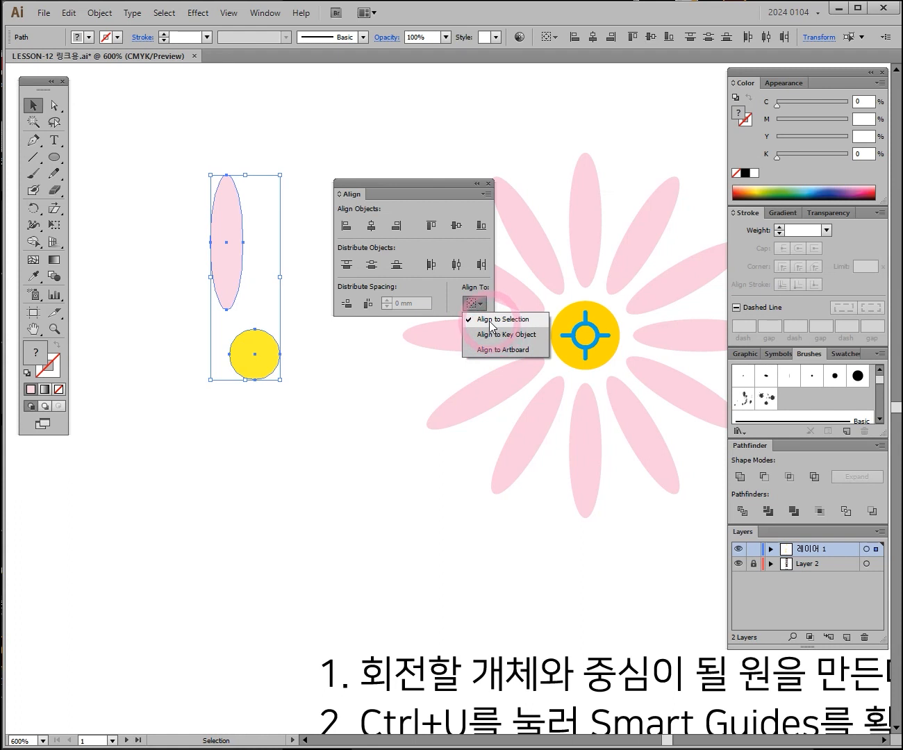
left_click(445, 210)
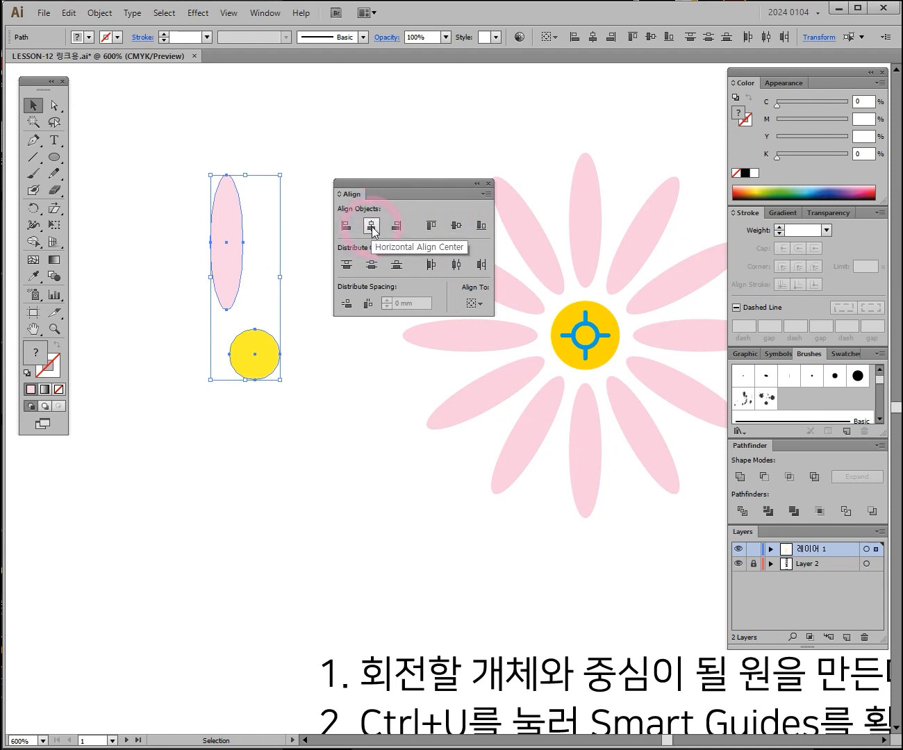
left_click(234, 251)
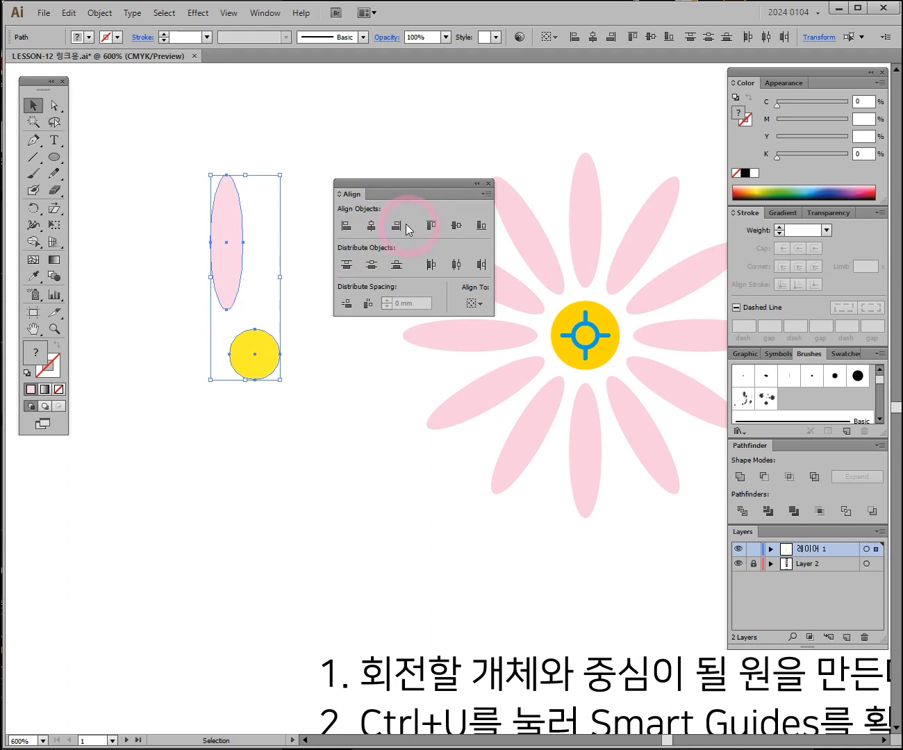
left_click(370, 227)
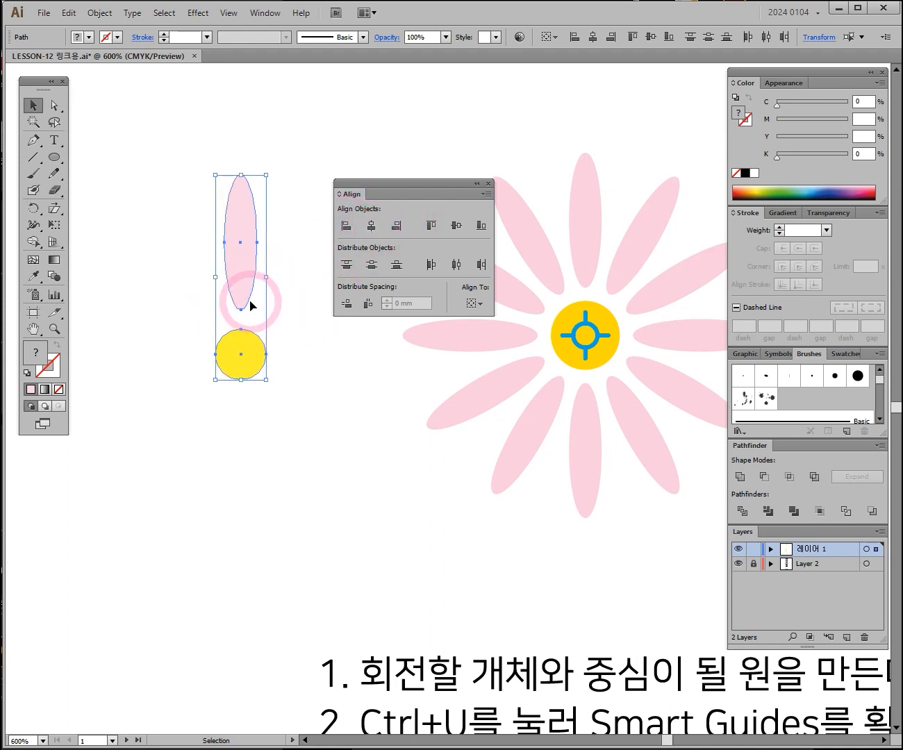
left_click_drag(368, 193, 789, 443)
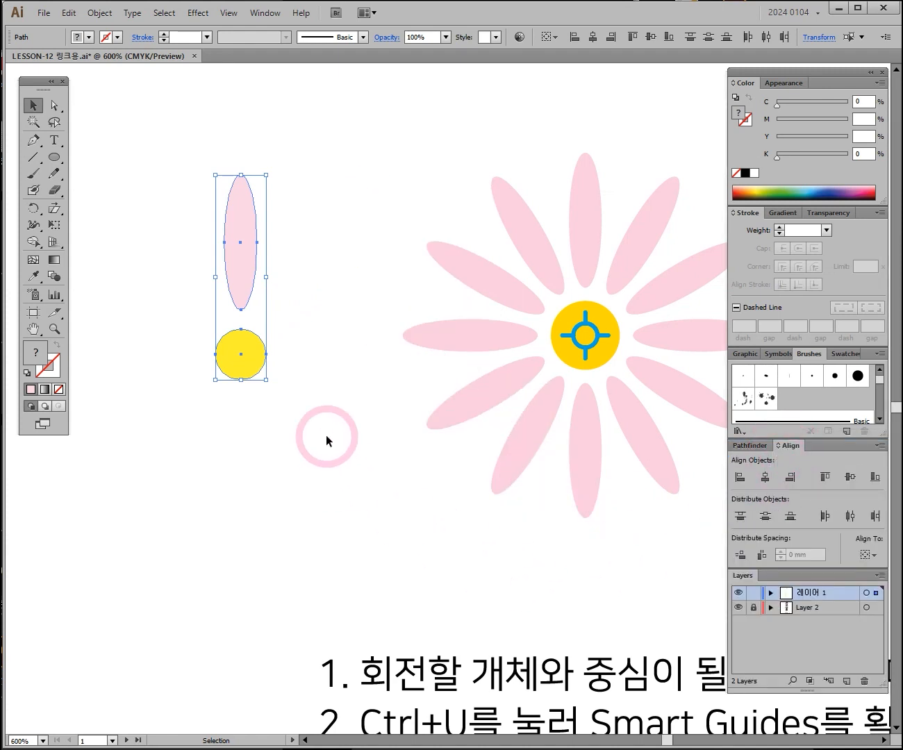
left_click(339, 297)
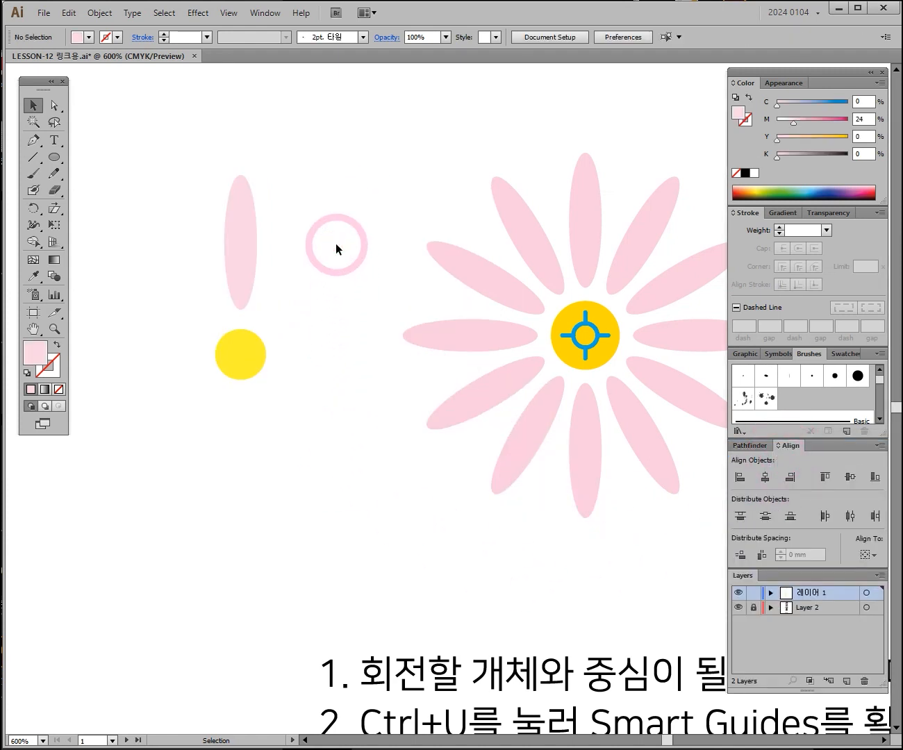
Step: Move the petal sideways off the yellow circle's centre line and turn Smart Guides on
left_click_drag(336, 243, 227, 247)
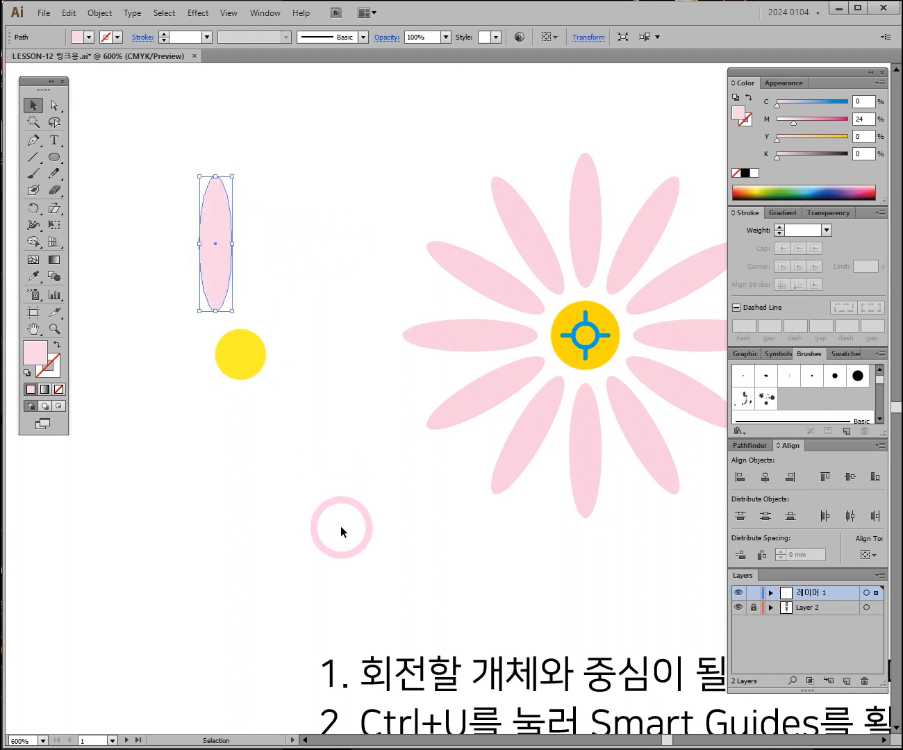
left_click_drag(340, 526, 251, 421)
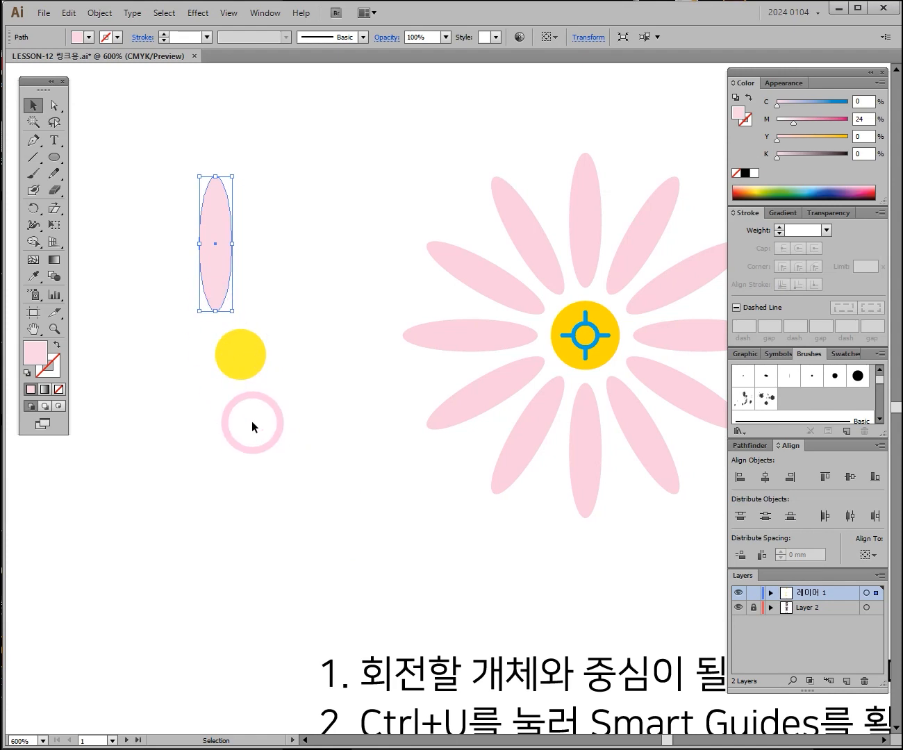
left_click_drag(428, 583, 316, 358)
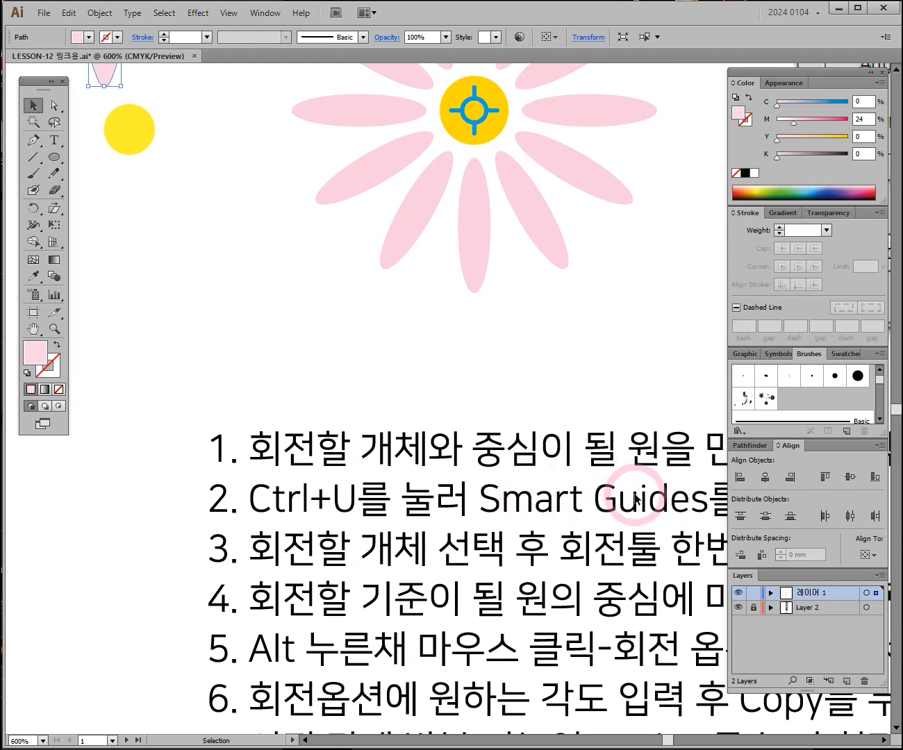
left_click_drag(161, 192, 249, 371)
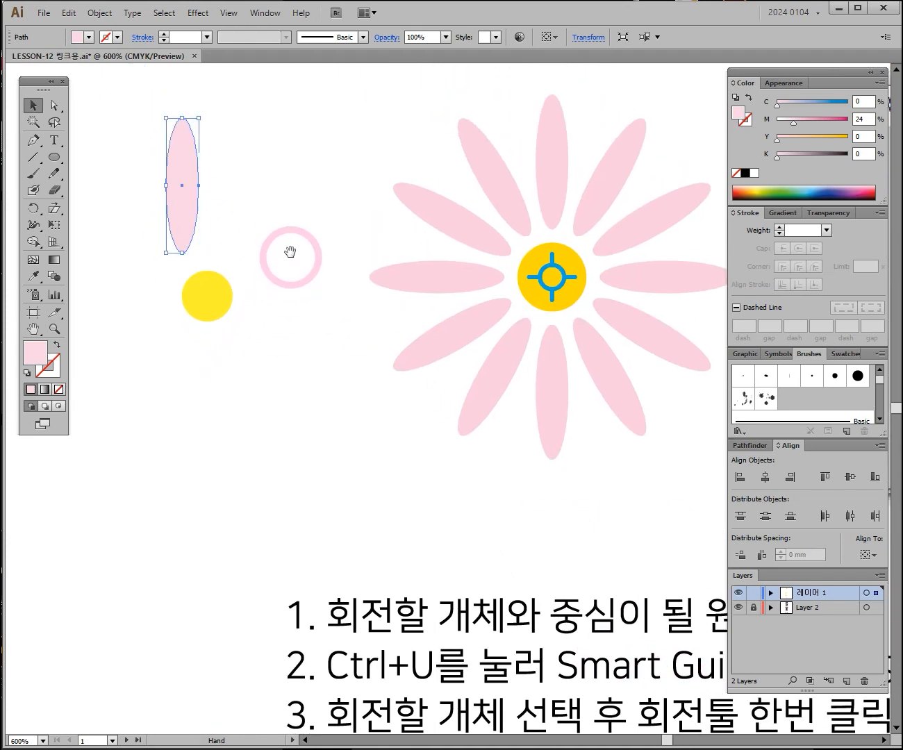
left_click_drag(294, 251, 337, 343)
key("ctrl")
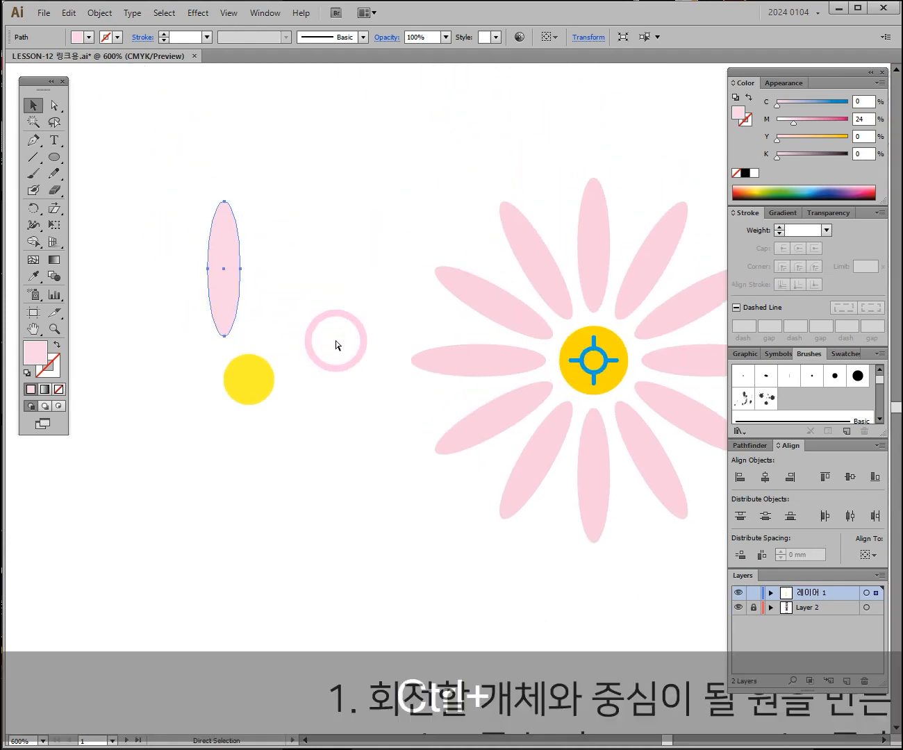
key("ctrl+u")
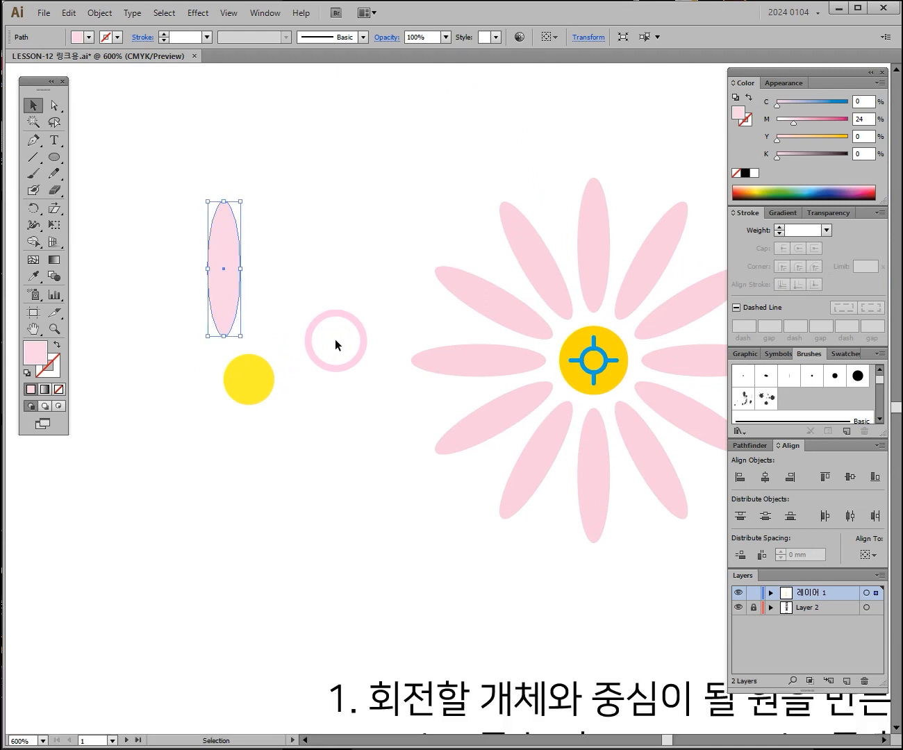
Step: Reposition the petal with Smart Guides so its centre lines up vertically with the yellow circle's centre, leaving a small gap between them
key("ctrl+space")
left_click(303, 334)
left_click(450, 408)
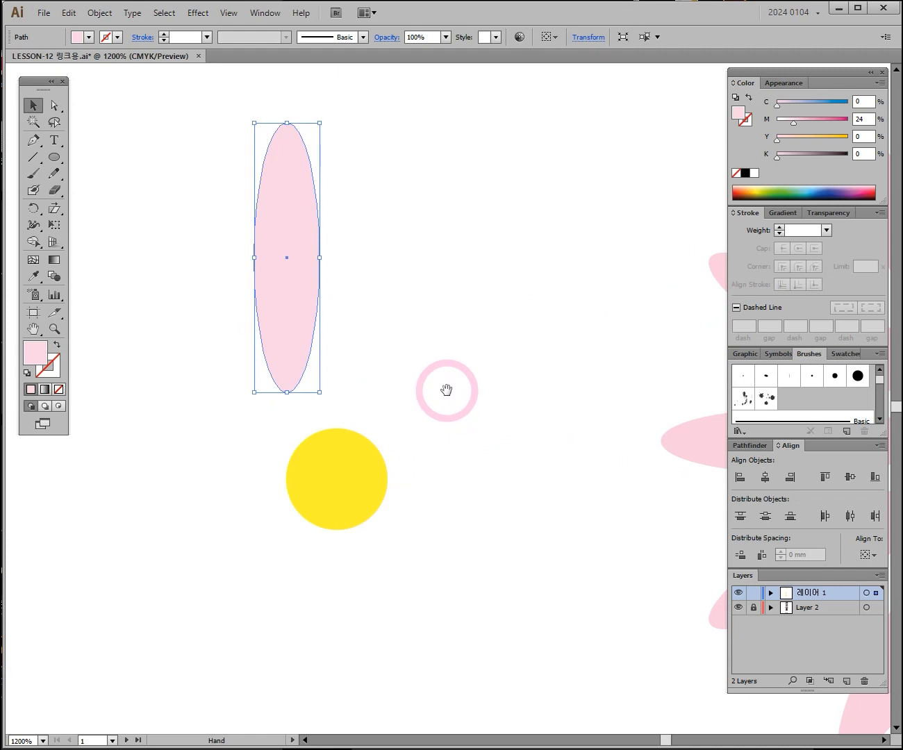
key("space")
left_click_drag(445, 390, 405, 323)
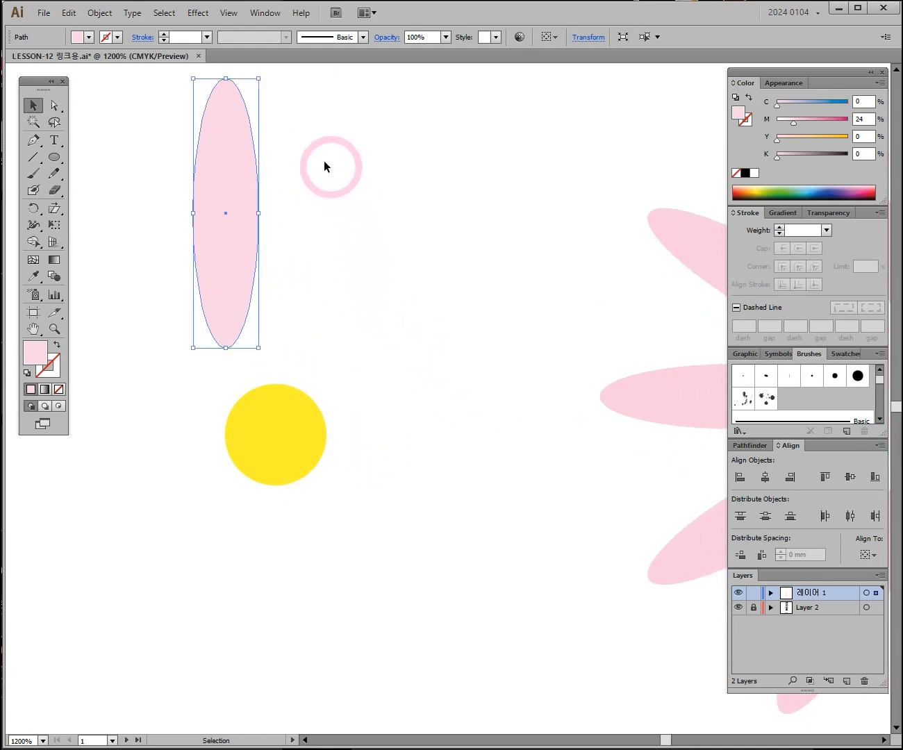
left_click_drag(237, 214, 365, 336)
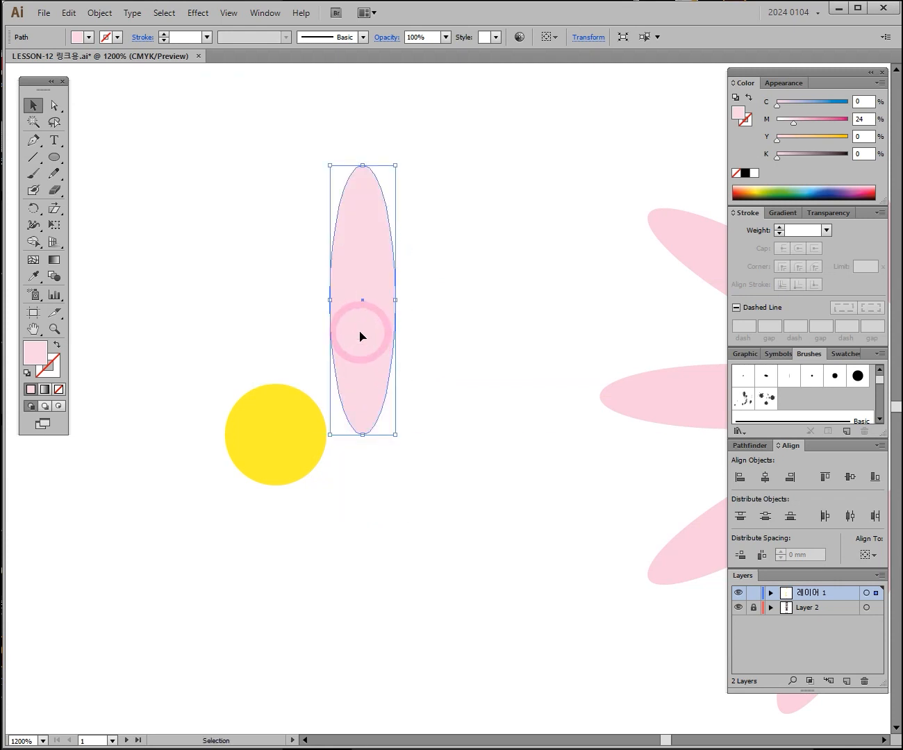
left_click_drag(359, 336, 324, 444)
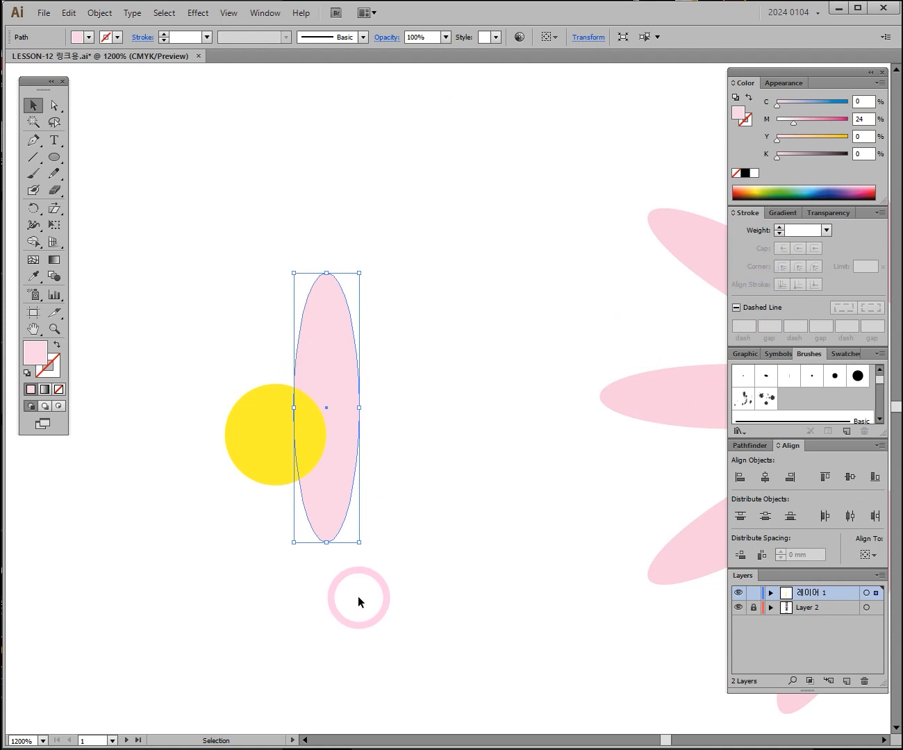
left_click_drag(351, 505, 430, 462)
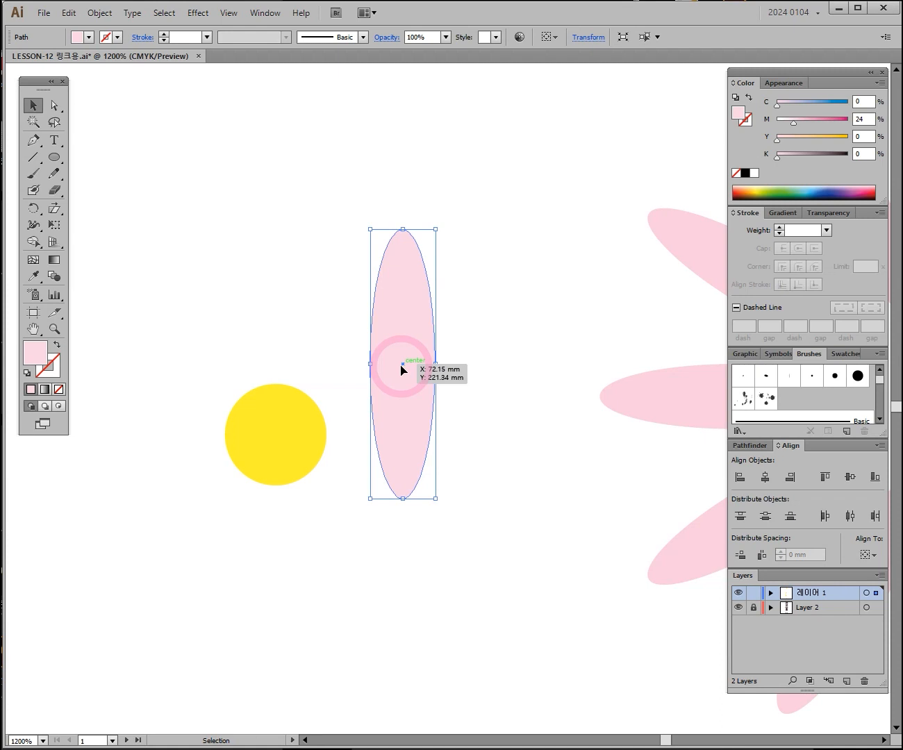
left_click_drag(413, 384, 285, 292)
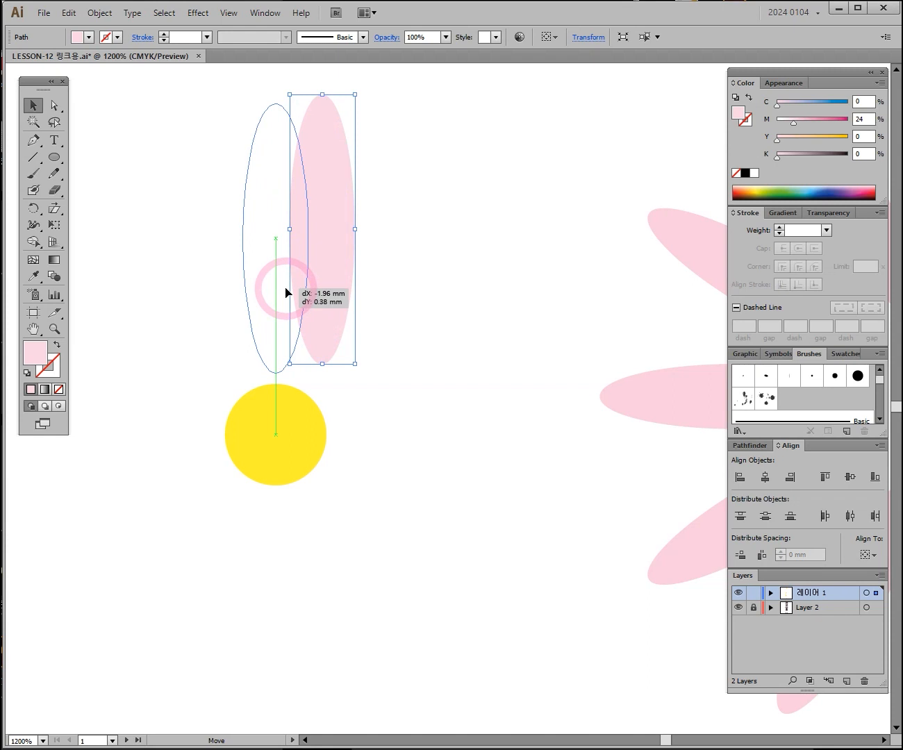
left_click_drag(285, 293, 286, 289)
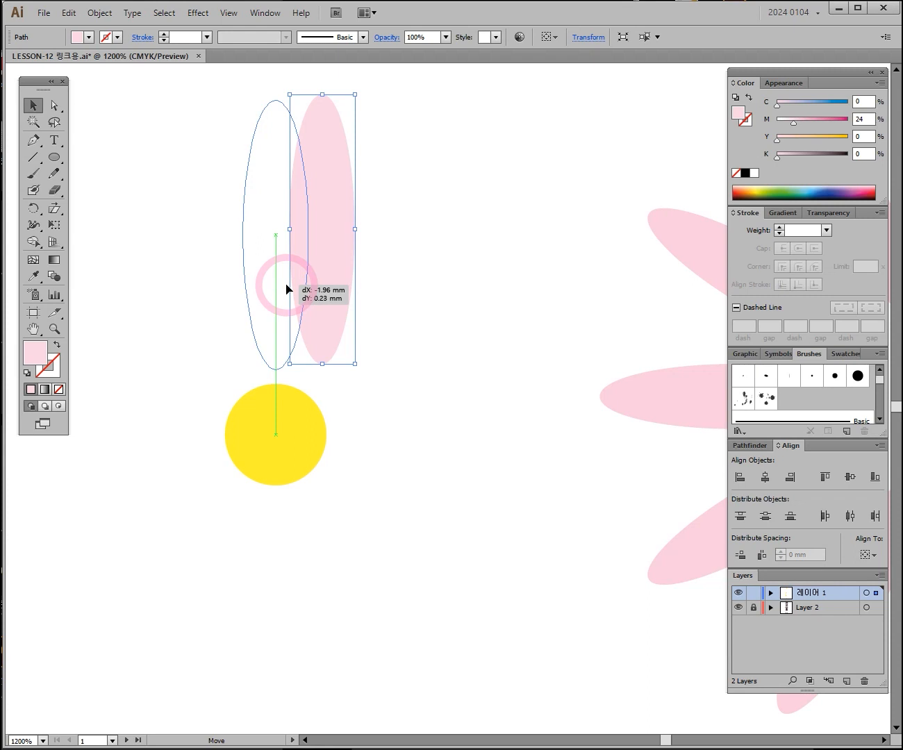
left_click_drag(288, 288, 288, 290)
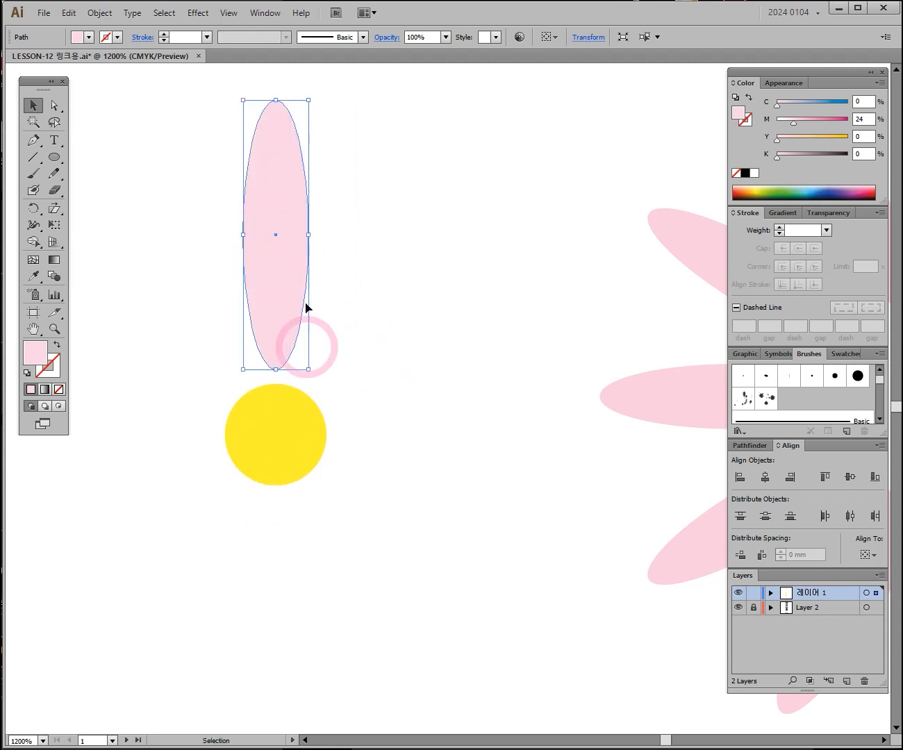
Step: Turn Smart Guides off and deselect the petal
left_click(462, 376, "ctrl+alt")
left_click(468, 485, "ctrl+alt")
left_click_drag(468, 484, 257, 294)
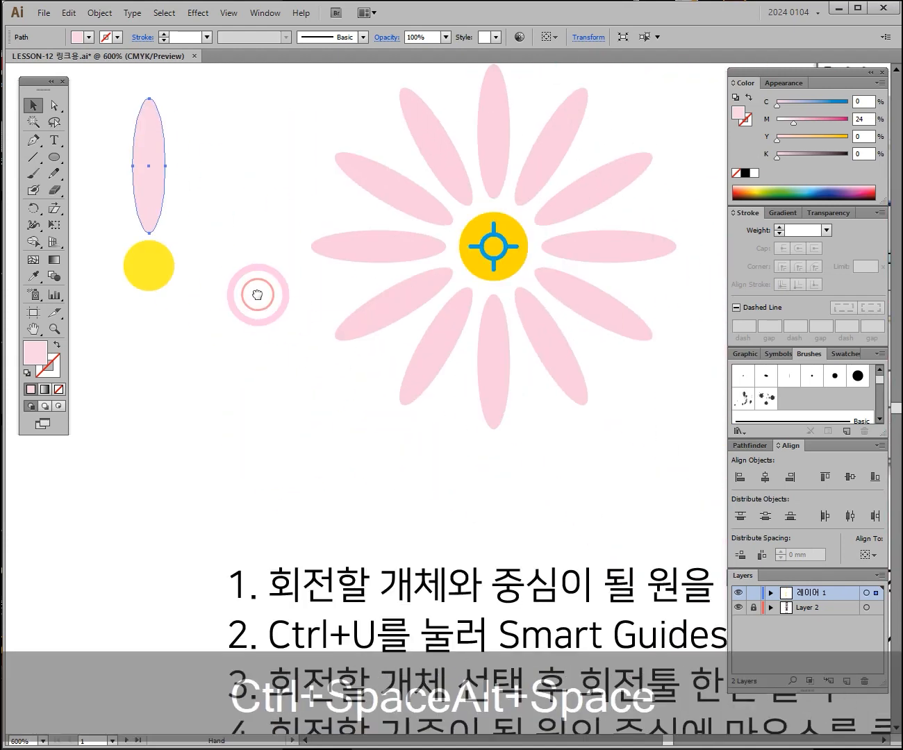
left_click(373, 320, "ctrl+alt")
left_click(493, 447, "ctrl+alt")
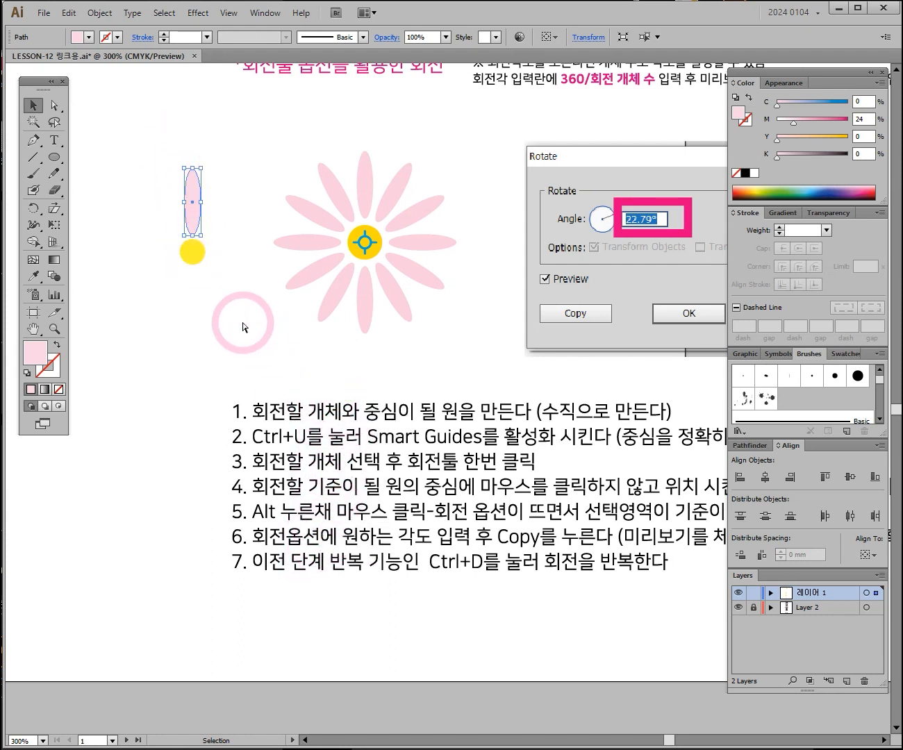
key("ctrl+u")
left_click_drag(242, 321, 212, 186)
key("space")
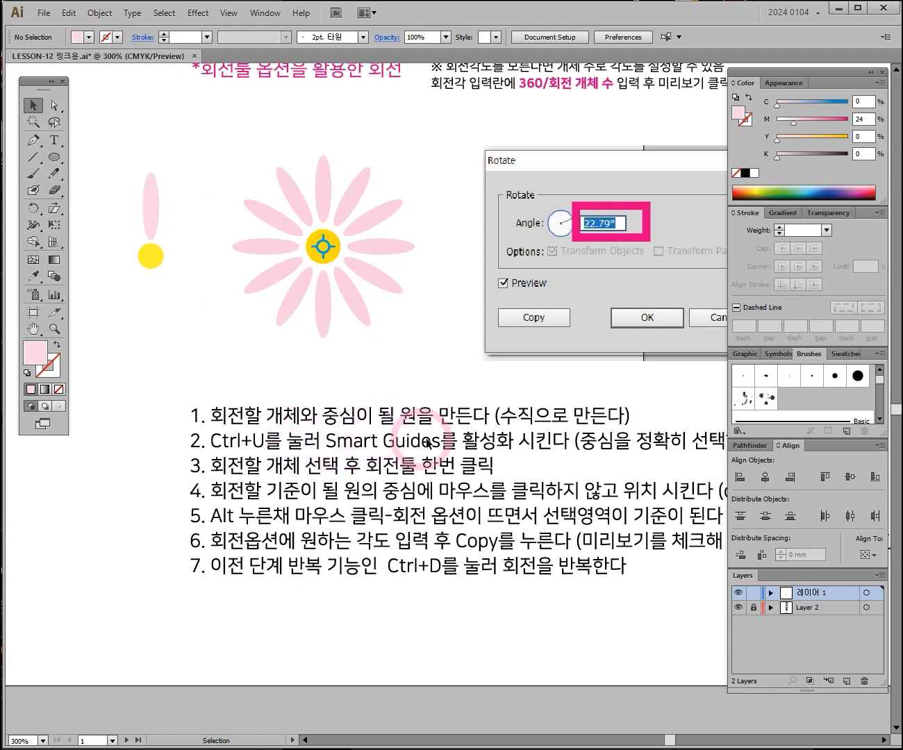
Step: Turn Smart Guides back on while reviewing the written rotation instructions below the sample flower
left_click_drag(570, 453, 452, 440)
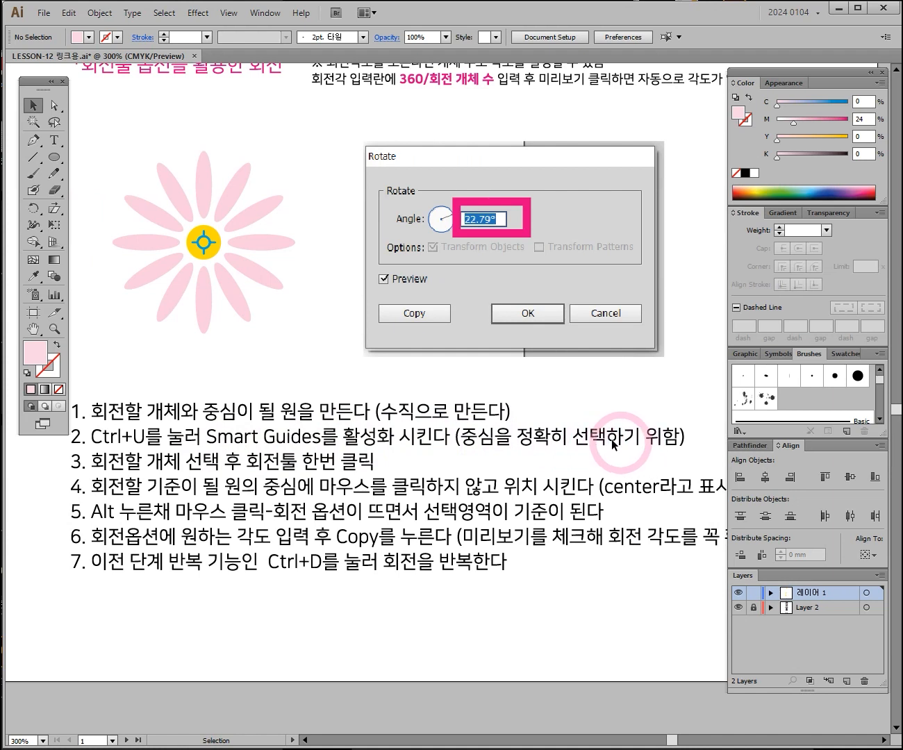
left_click_drag(194, 373, 333, 363)
key("ctrl+u")
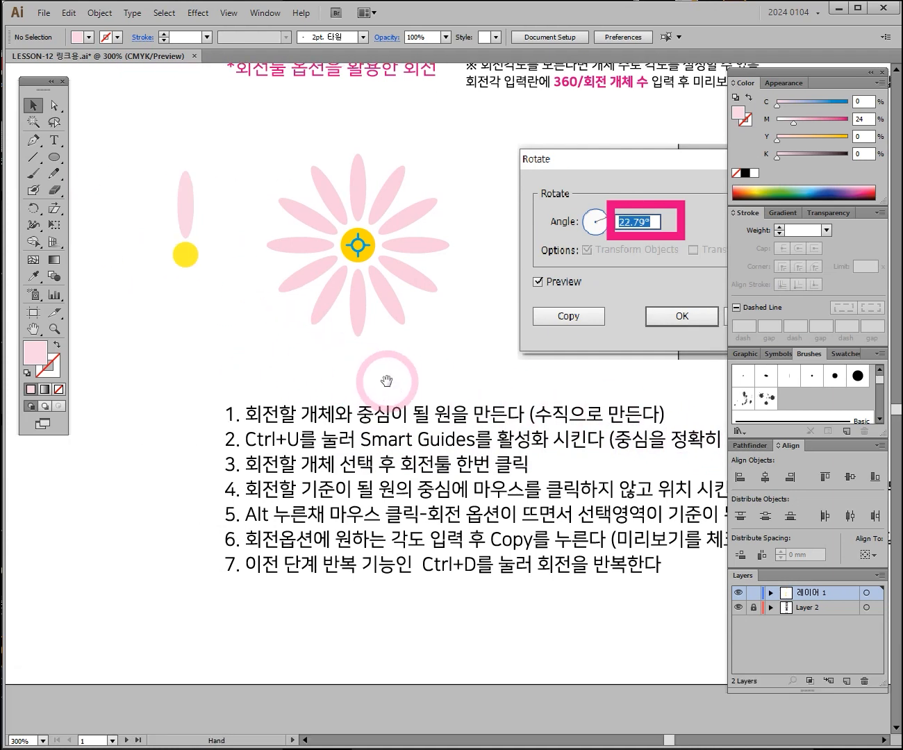
left_click_drag(386, 377, 373, 339)
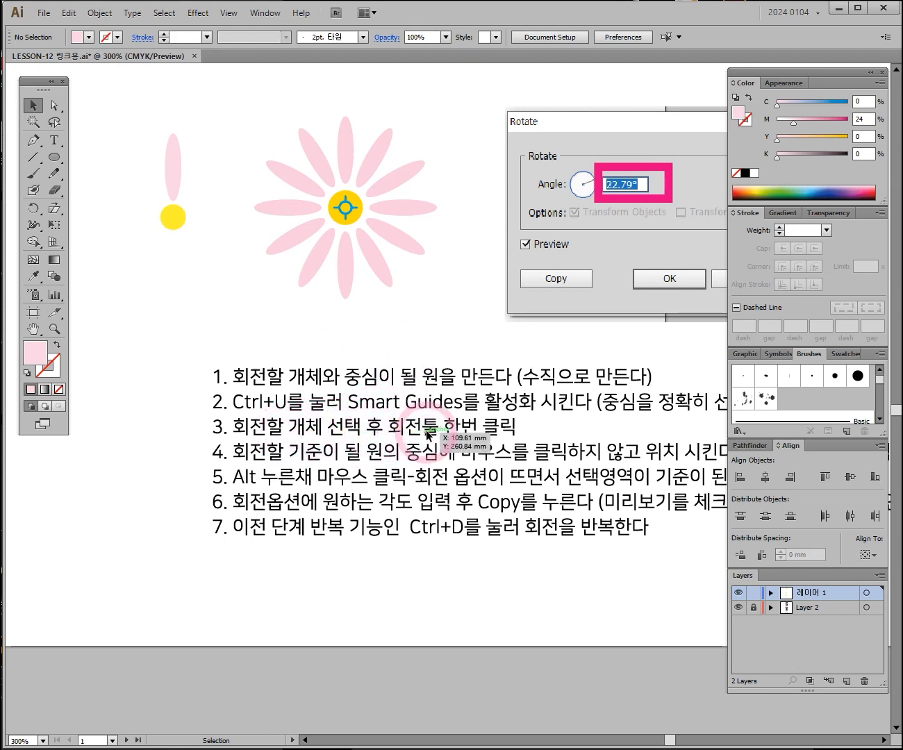
left_click_drag(321, 367, 351, 416)
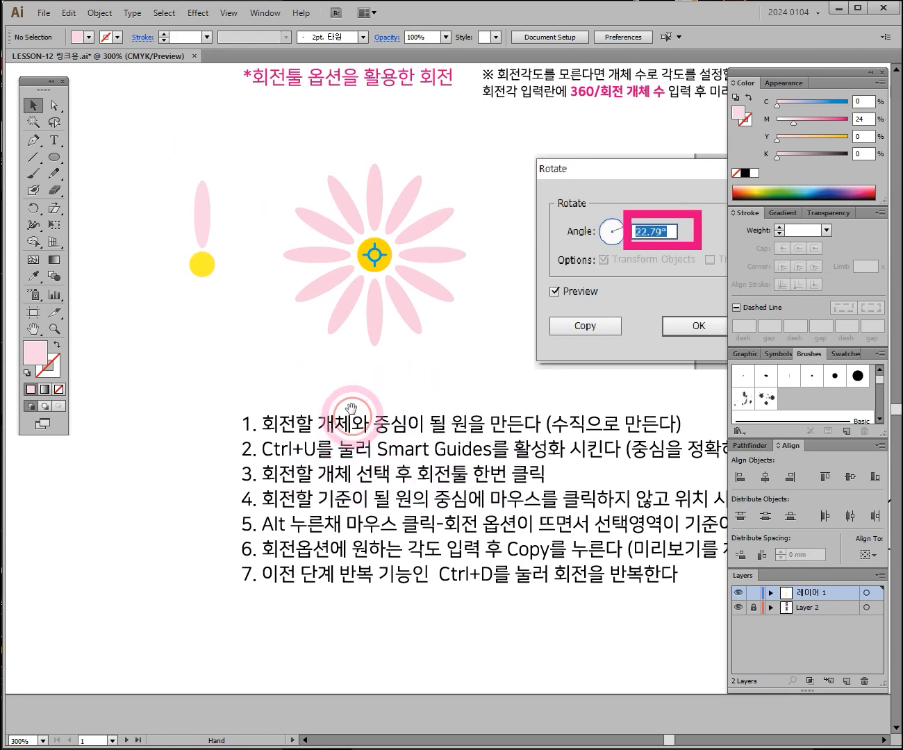
Step: Open the Rotate tool options for the pink petal with the pivot set at the yellow circle's centre
left_click(204, 210)
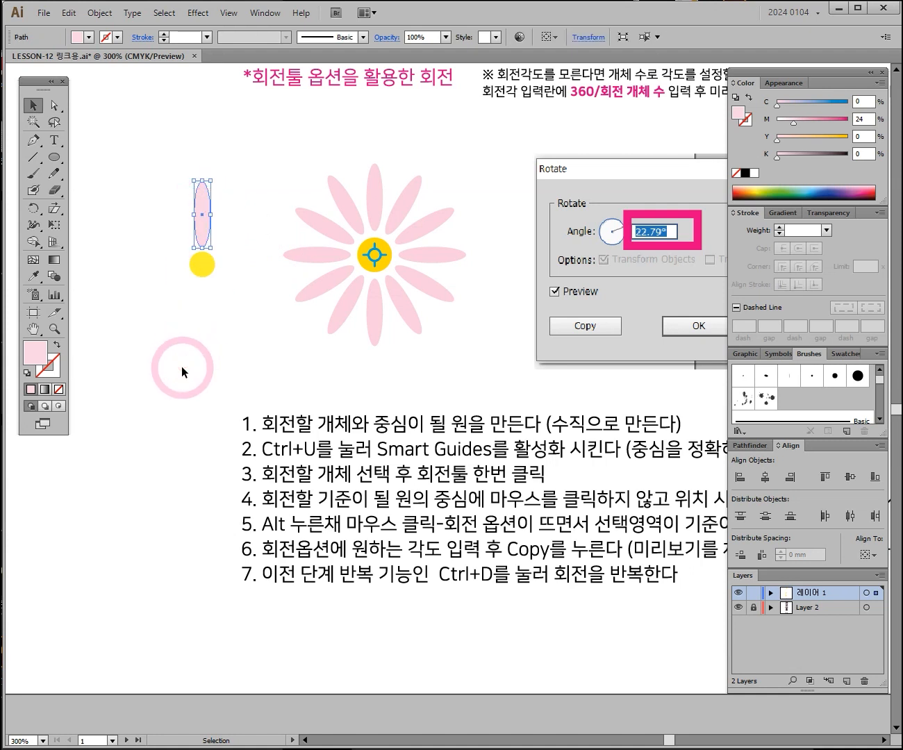
left_click(36, 206)
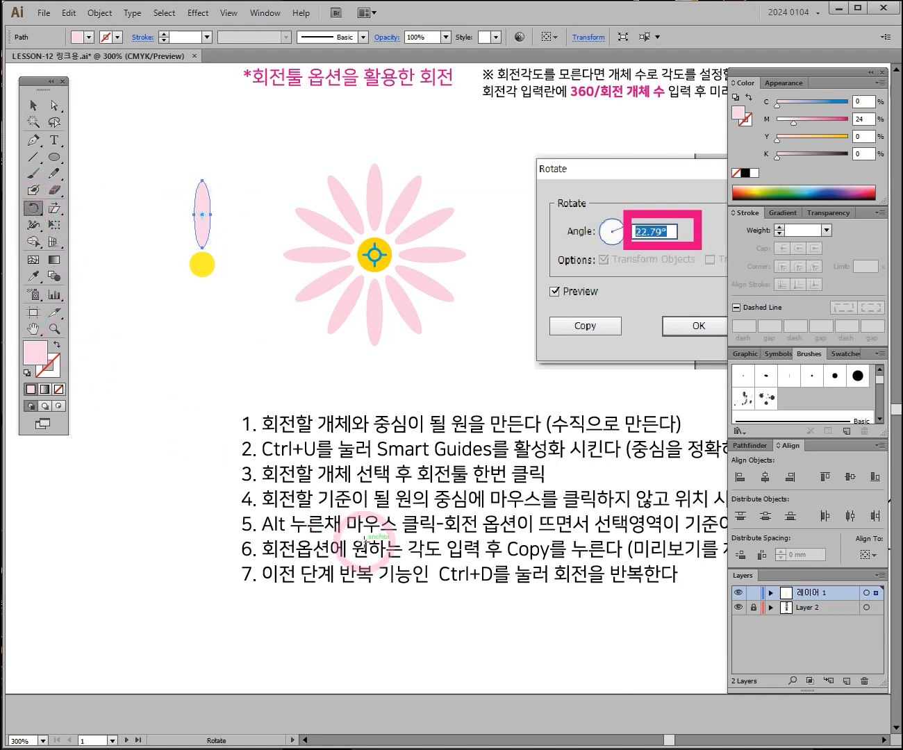
left_click_drag(384, 535, 320, 477)
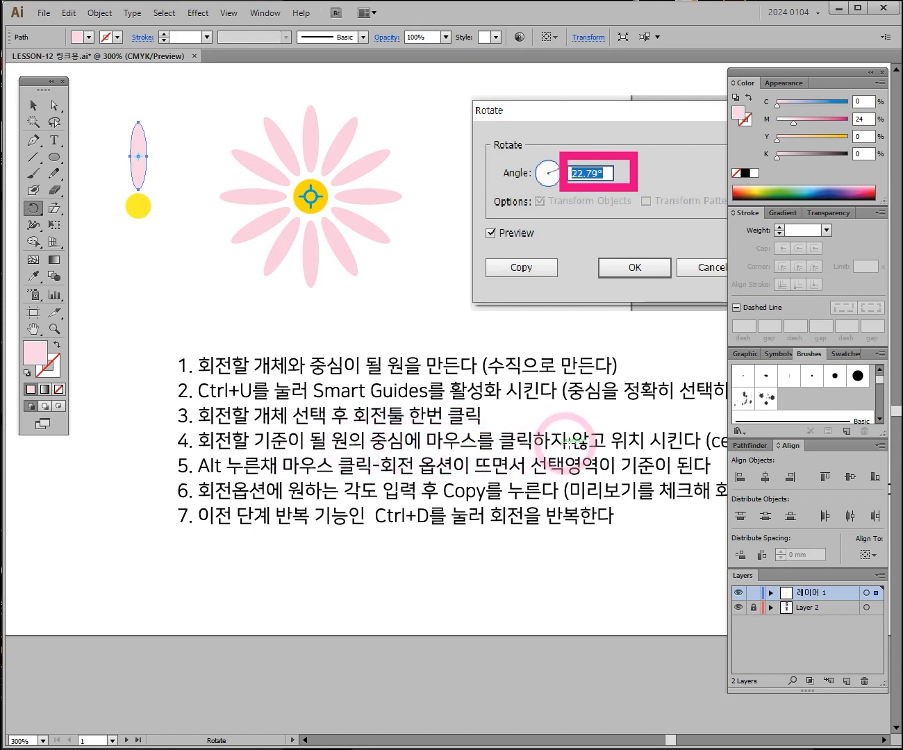
left_click_drag(670, 445, 443, 435)
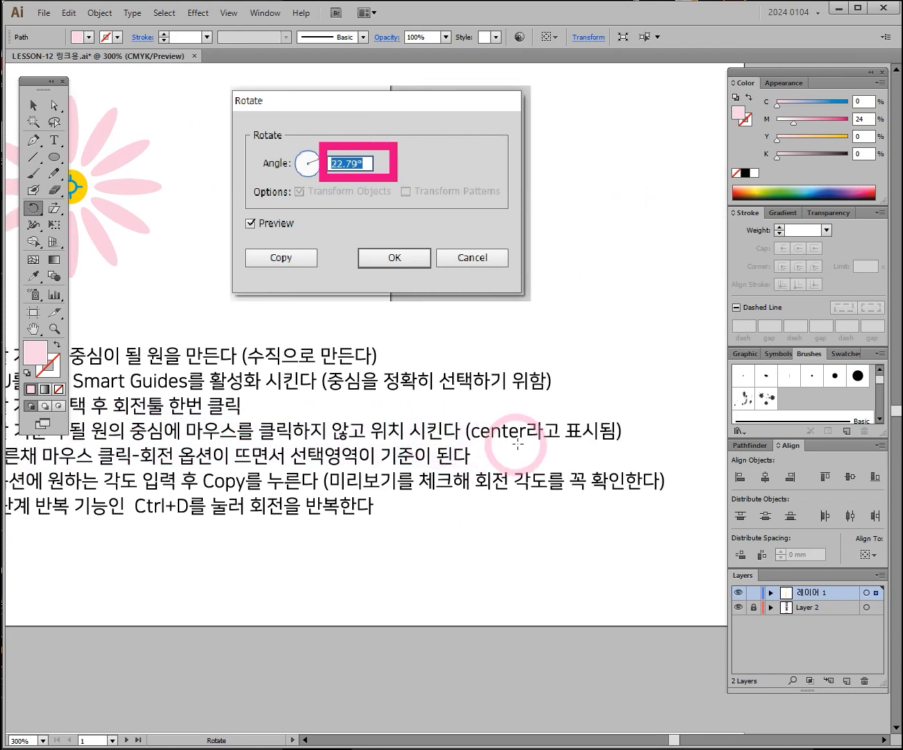
left_click_drag(206, 341, 510, 354)
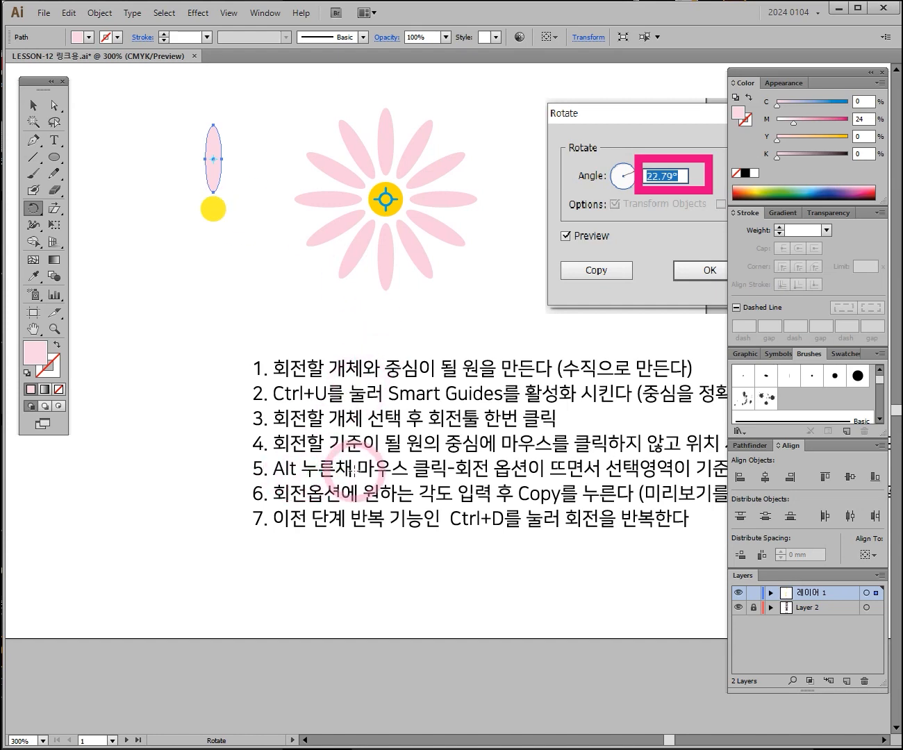
left_click_drag(538, 464, 282, 485)
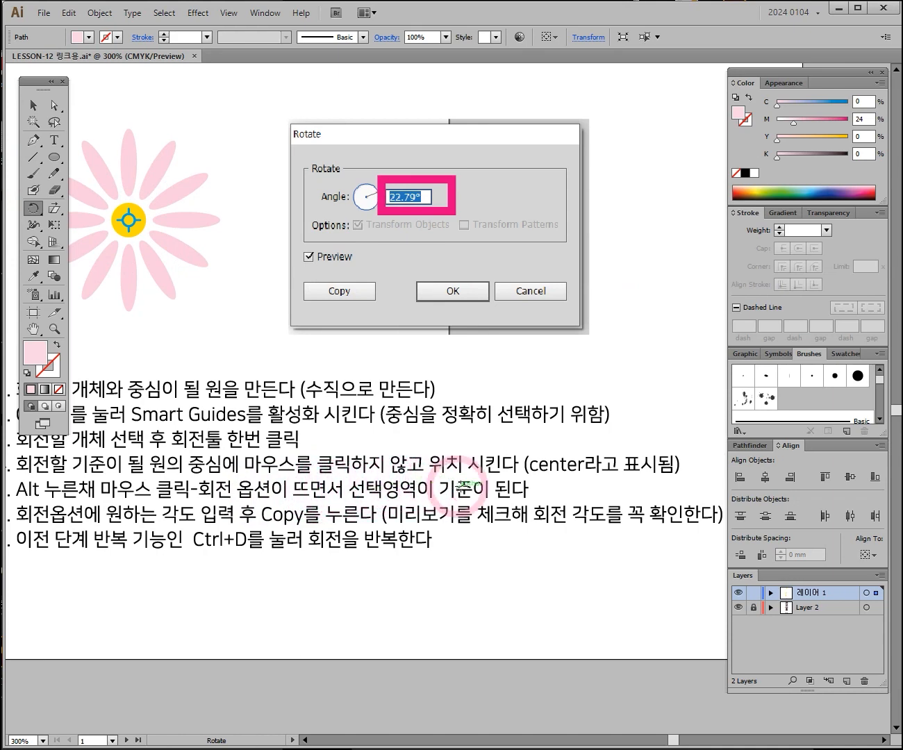
left_click_drag(421, 451, 507, 489)
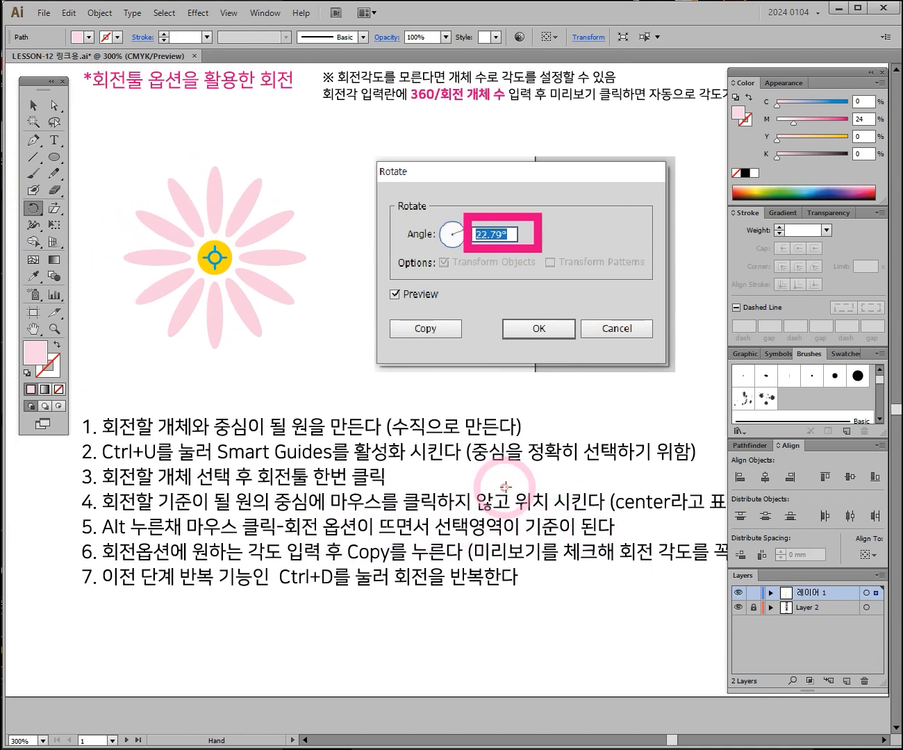
left_click_drag(241, 253, 451, 237)
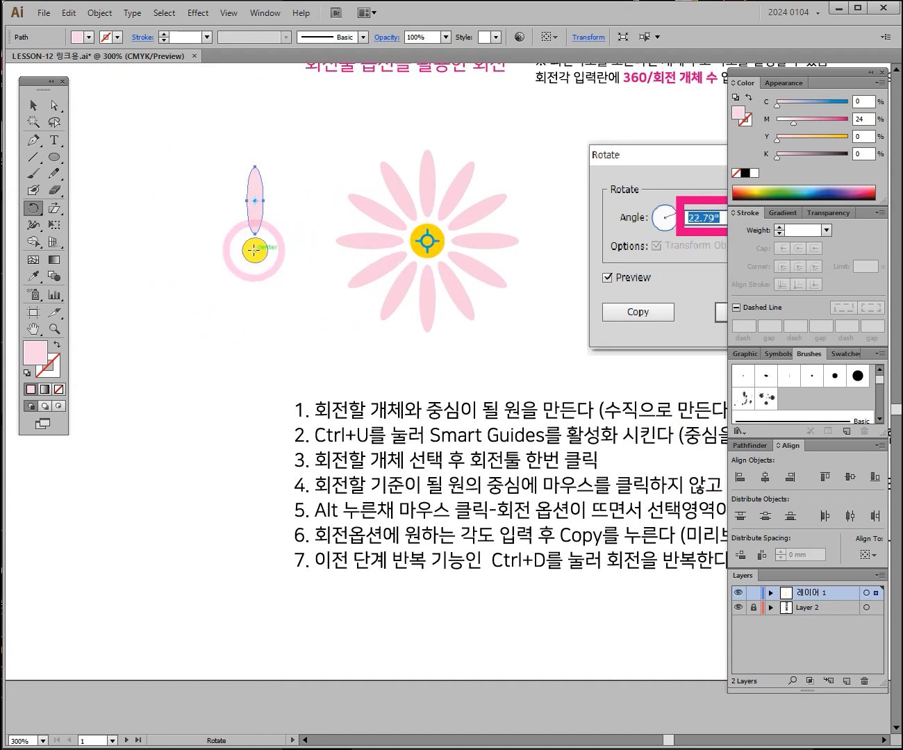
key("alt")
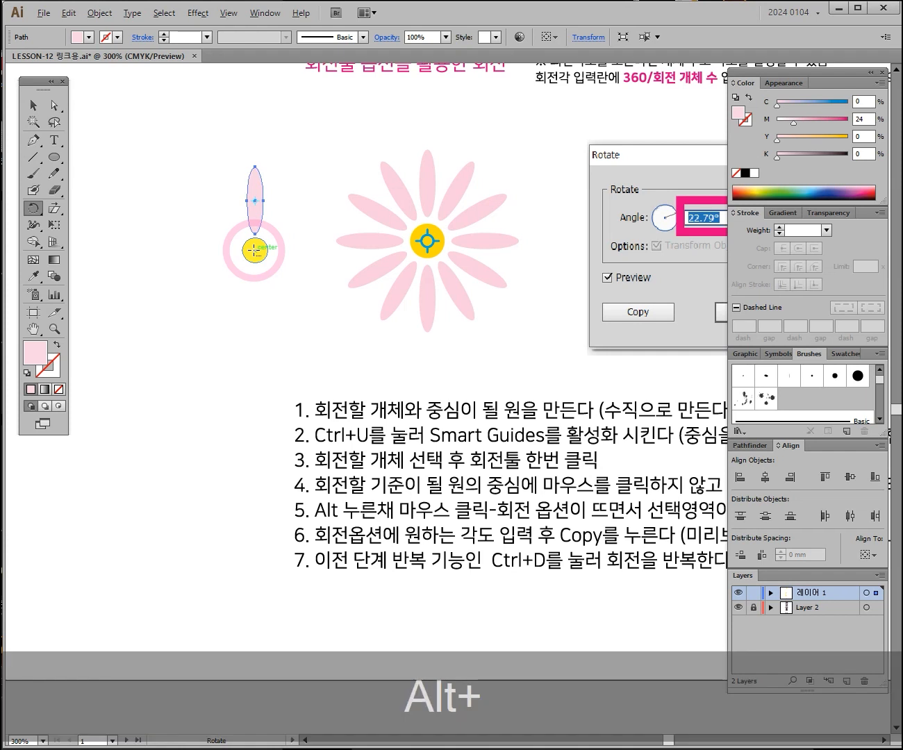
left_click(254, 249, "alt")
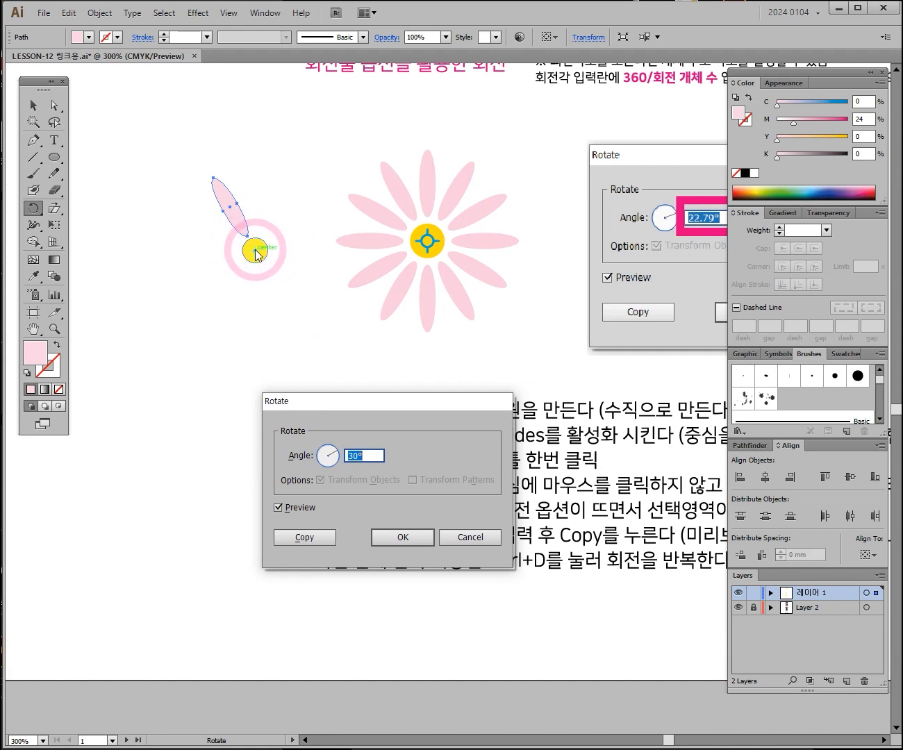
Step: Set the petal's rotation angle to 360/12 with Preview enabled, keeping the options dialog clear of the artwork
left_click_drag(336, 396, 394, 222)
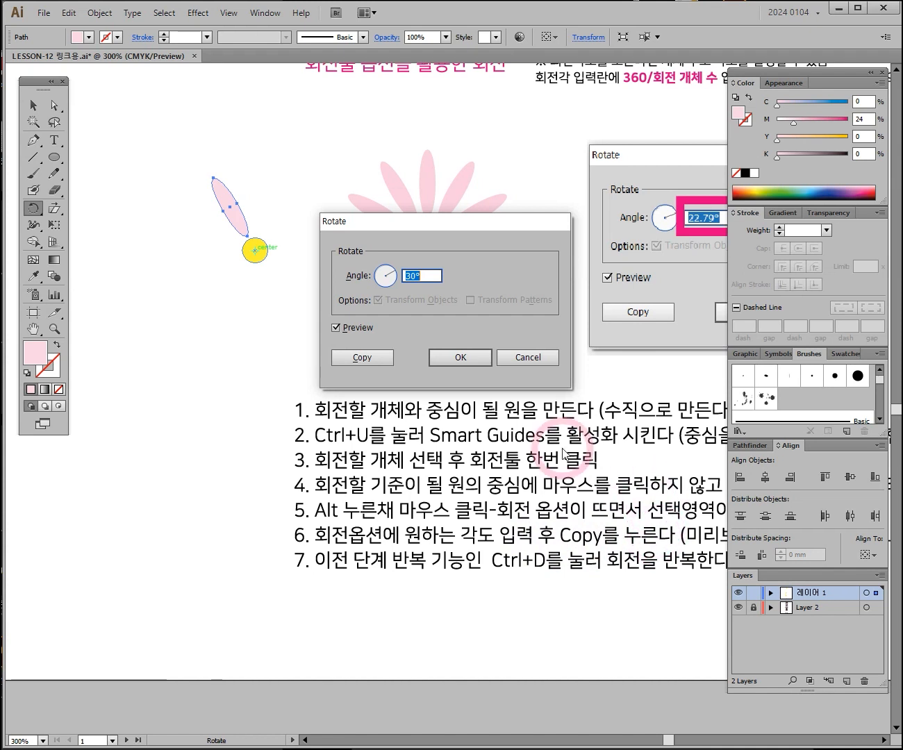
left_click_drag(477, 221, 406, 369)
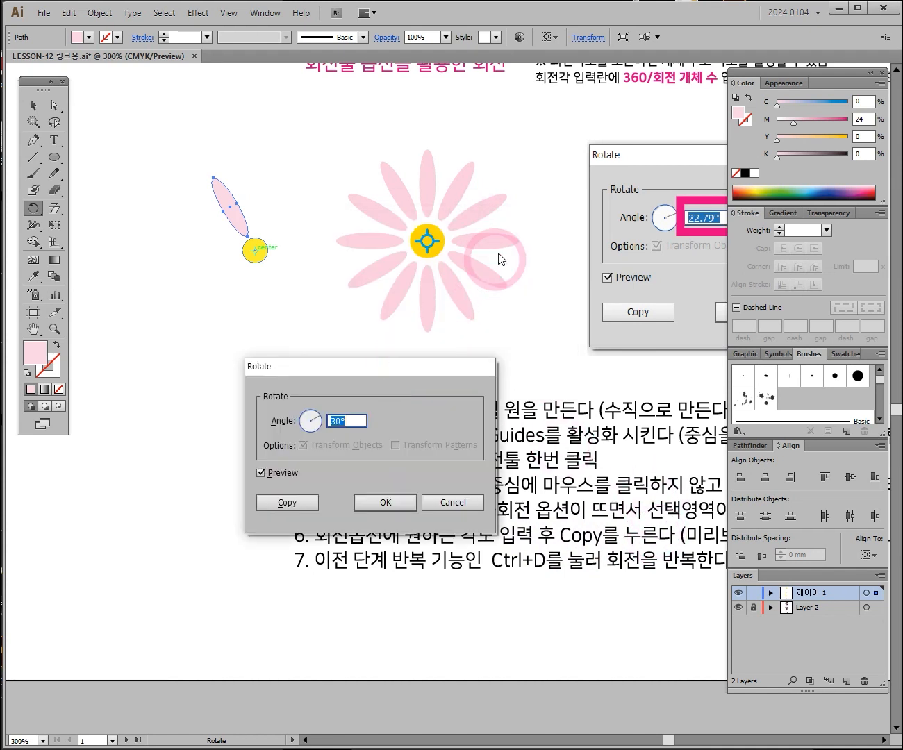
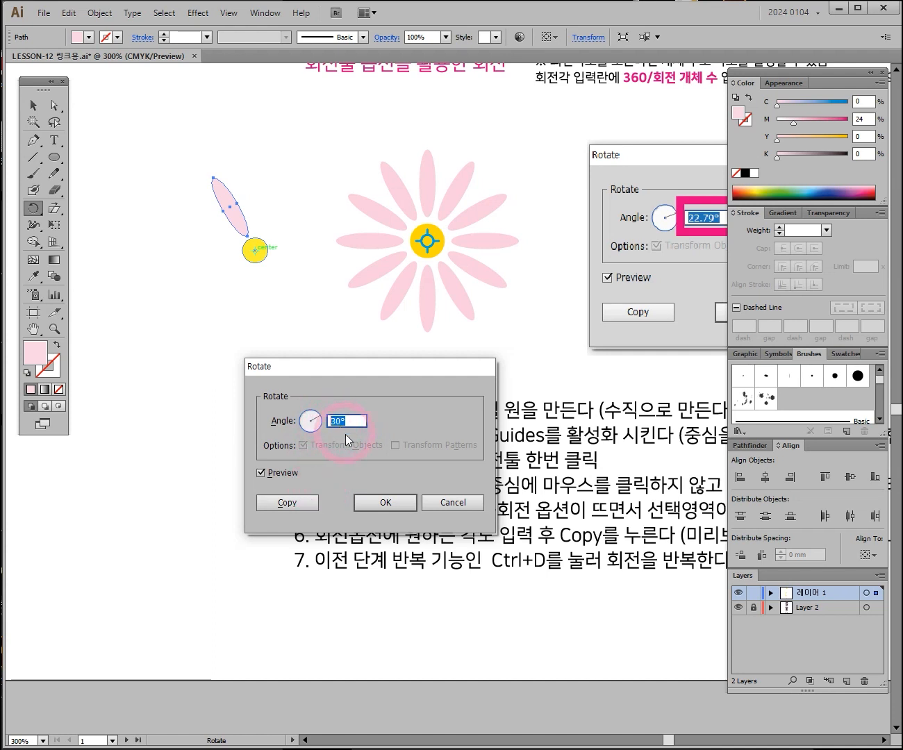
type("360")
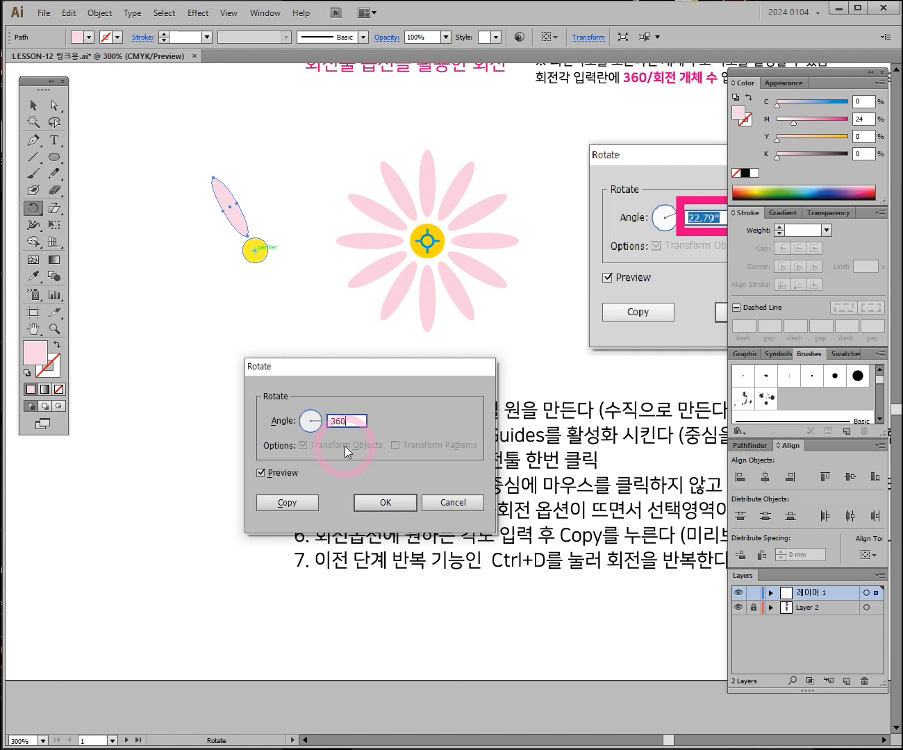
type("/")
type("12")
left_click(260, 473)
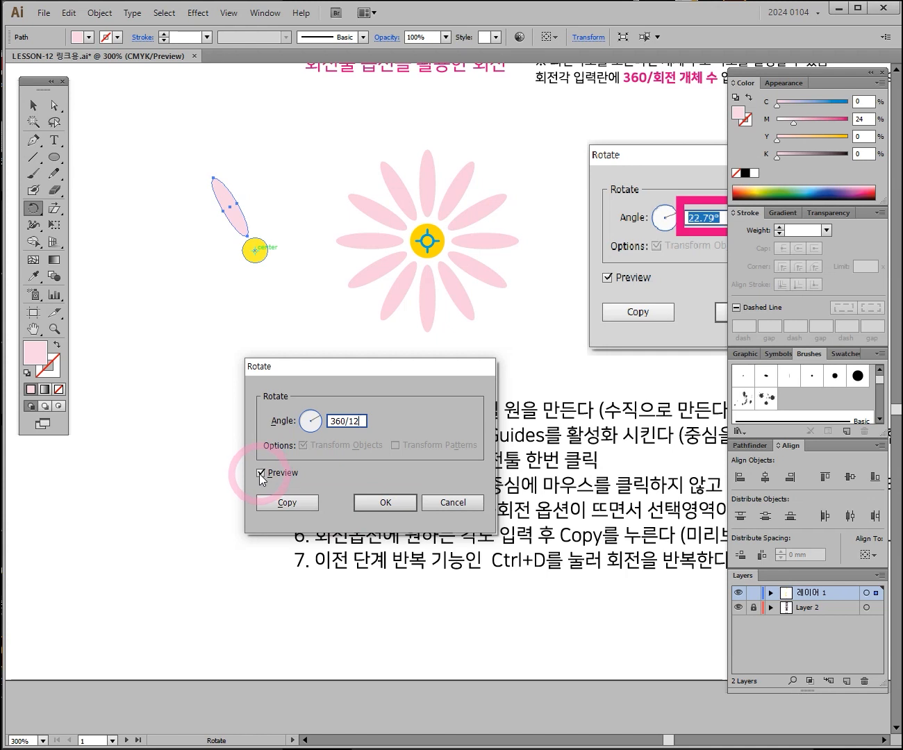
left_click(260, 475)
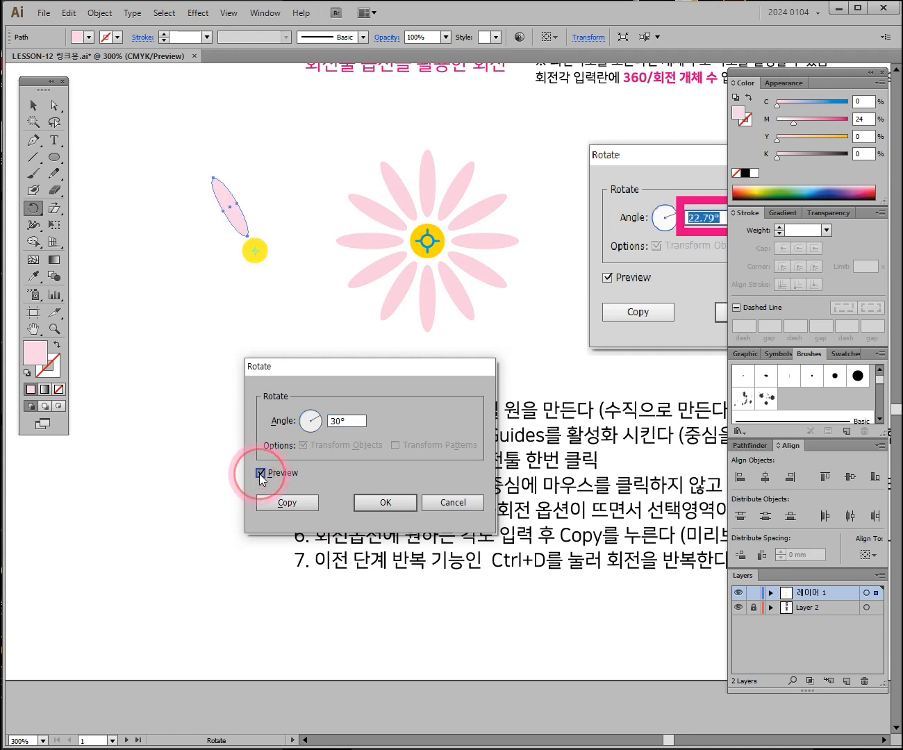
Step: Compare the petal's original and rotated positions by toggling the rotation preview off and on
left_click(260, 474)
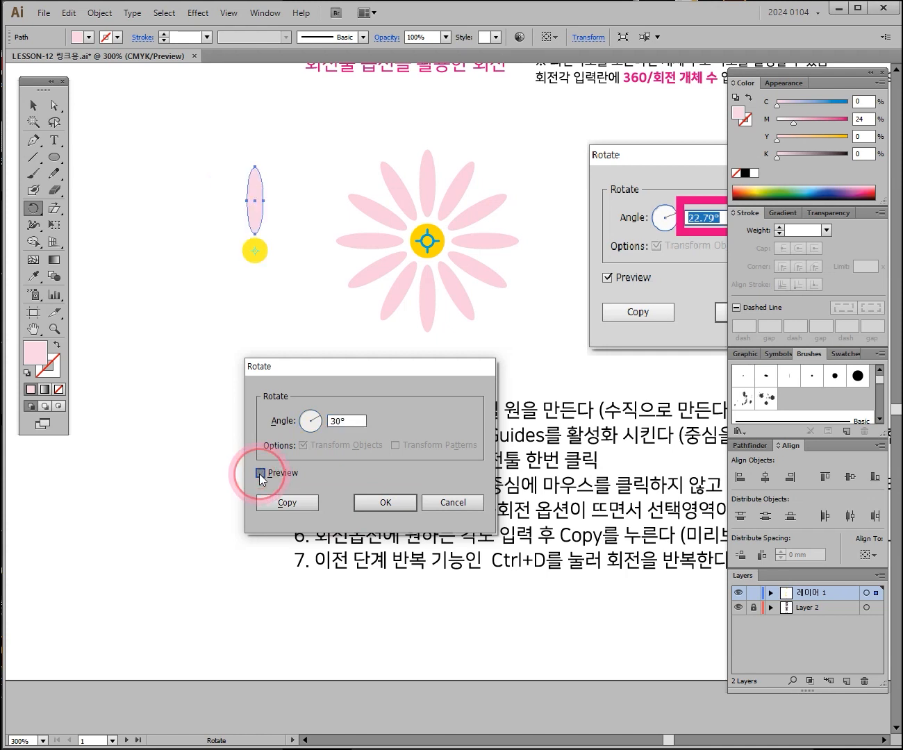
left_click(260, 473)
left_click(259, 472)
left_click(260, 473)
left_click(259, 473)
left_click(260, 473)
left_click(259, 472)
left_click(260, 472)
left_click(260, 472)
left_click(260, 473)
left_click(260, 474)
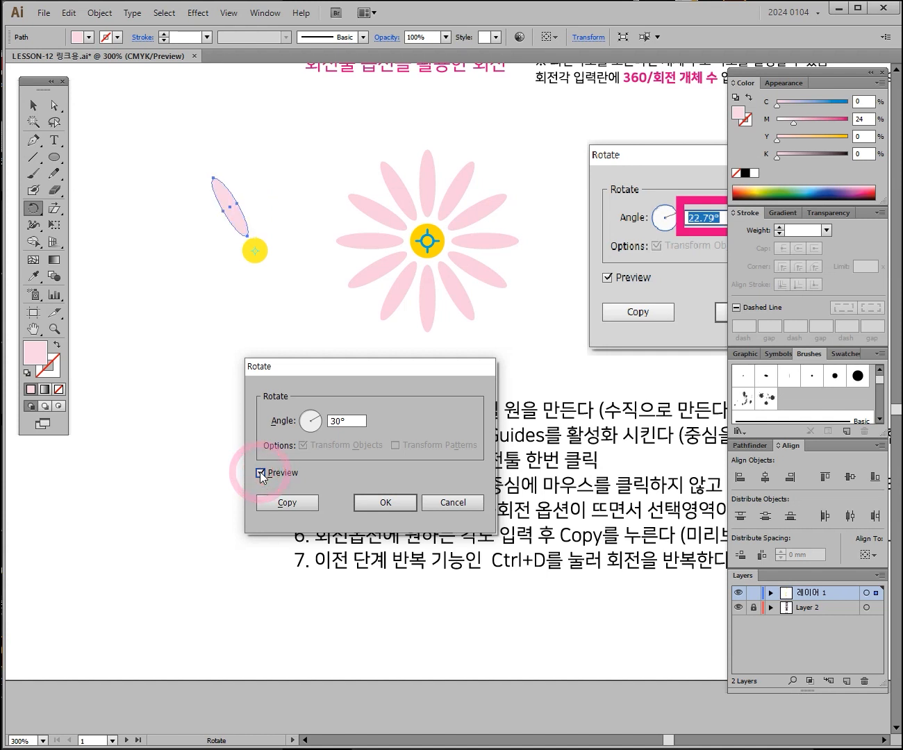
Step: Create a rotated copy of the petal and repeat the transformation around the yellow circle until the flower has 12 petals, leaving nothing selected
left_click(286, 503)
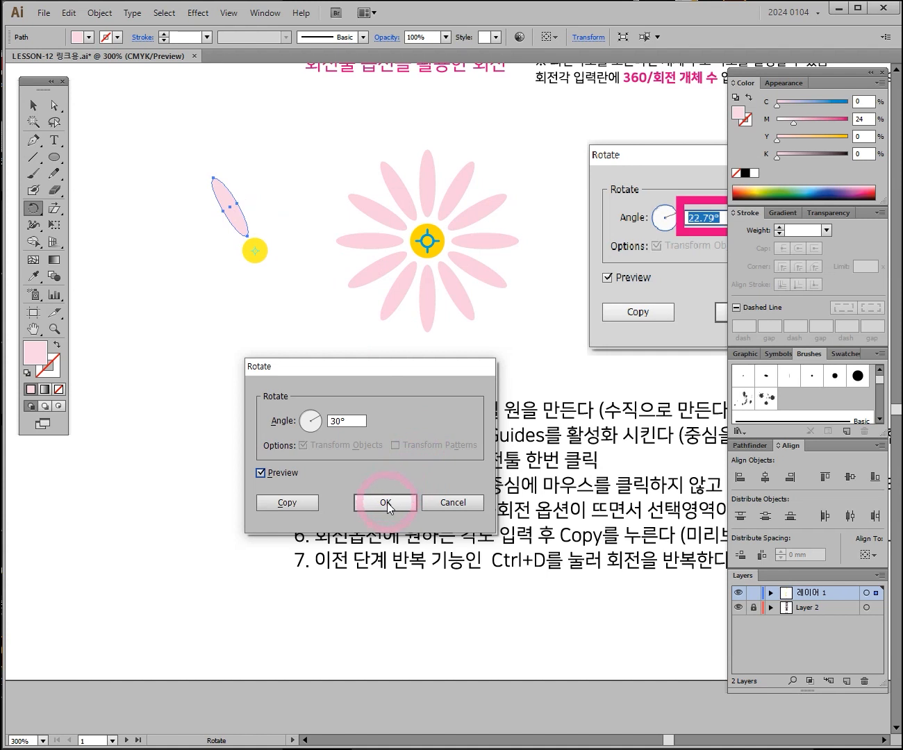
left_click(287, 504)
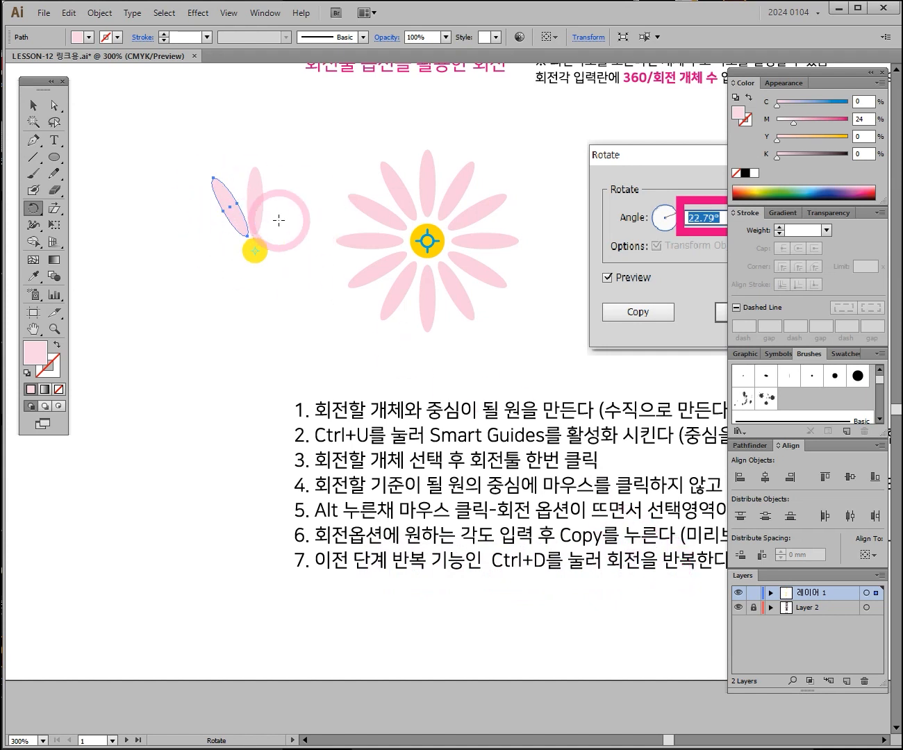
key("ctrl+d")
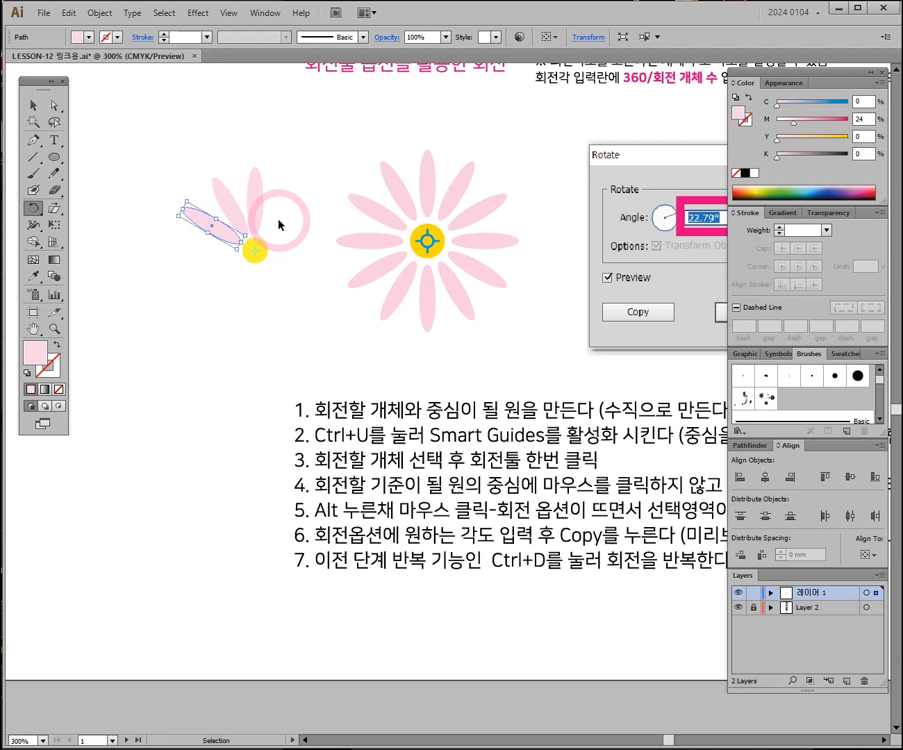
key("ctrl+d")
key("ctrl+d")
key("ctrl+d")
key("ctrl+d")
key("ctrl+d")
key("ctrl+d")
key("ctrl+d")
key("ctrl+d")
key("ctrl+d")
key("ctrl+d")
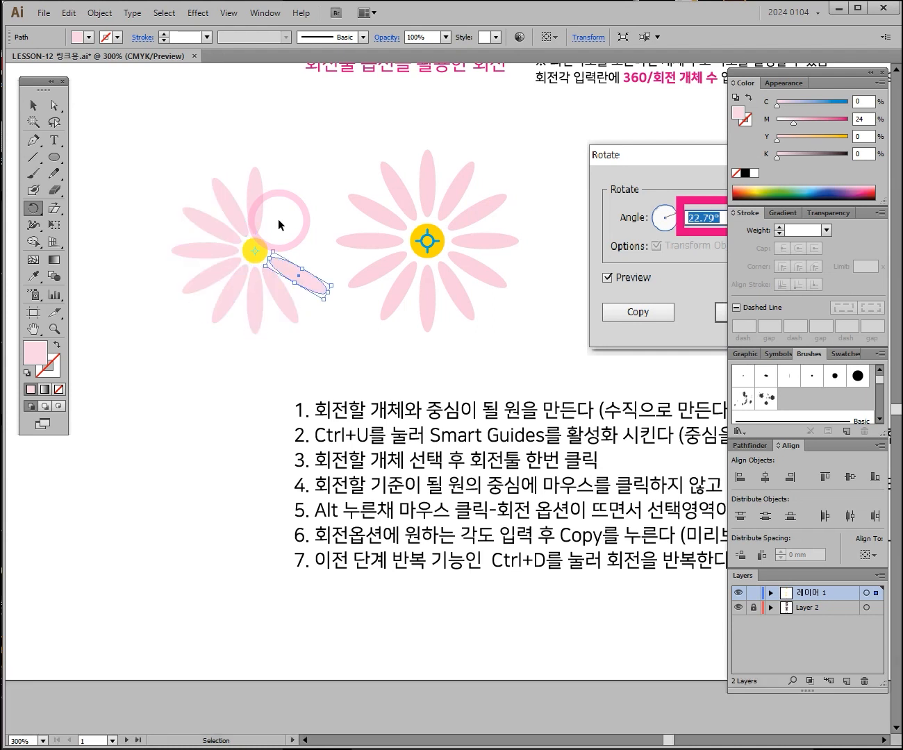
left_click(28, 105)
left_click(532, 250)
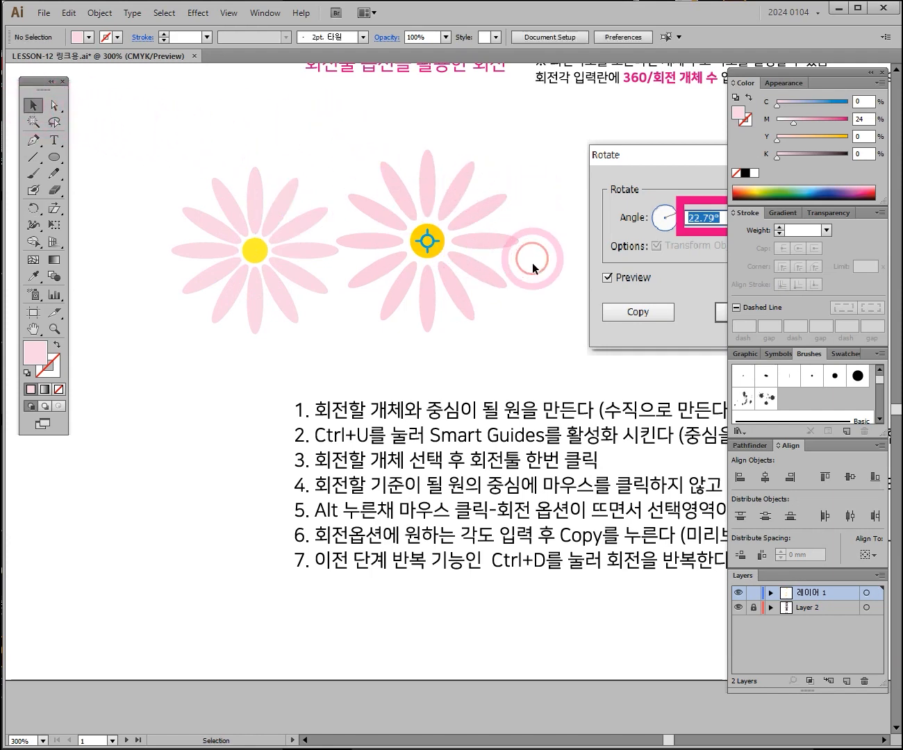
Step: Select the second half butterfly beside the original in the Reflect Tool section and bring its instructions into view
left_click(554, 291, "ctrl+alt")
left_click(547, 413, "ctrl+alt")
left_click_drag(383, 535, 421, 240)
left_click_drag(367, 466, 352, 269)
left_click(323, 358, "ctrl")
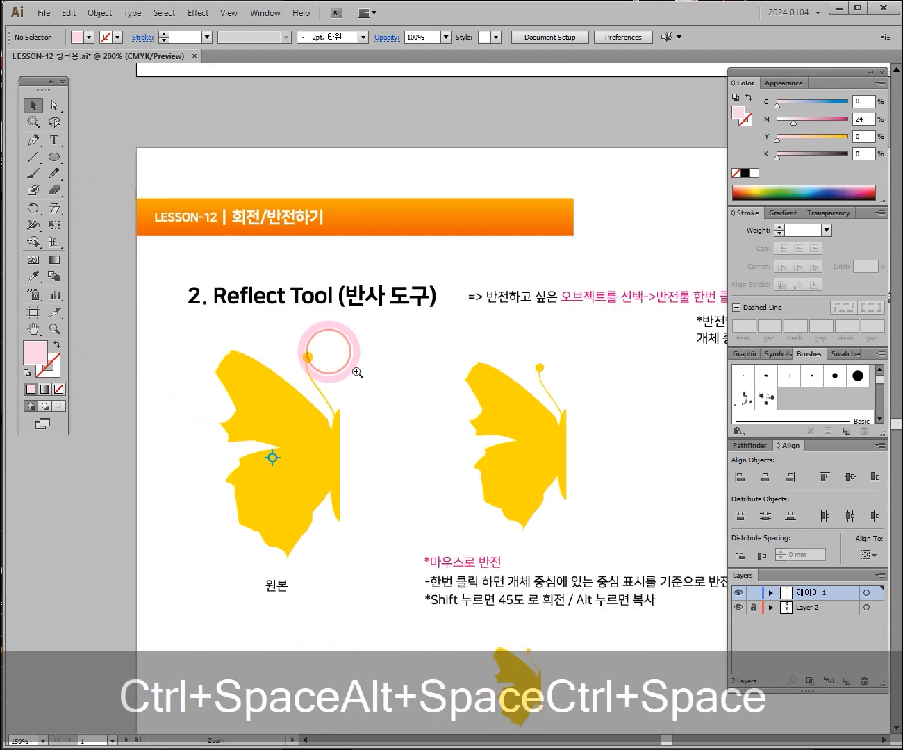
left_click(387, 404, "ctrl")
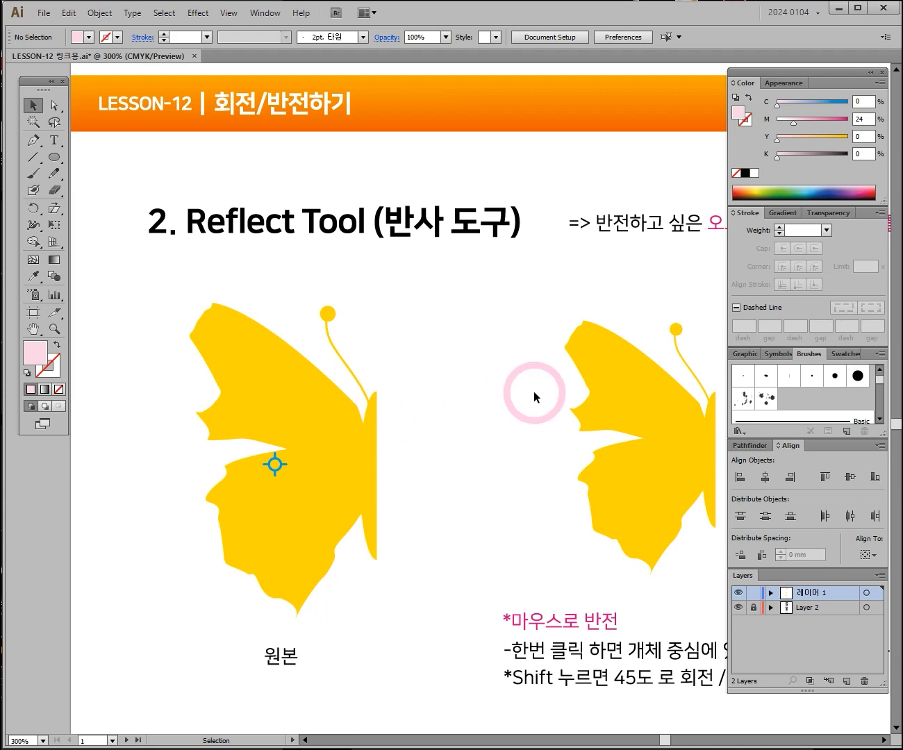
left_click_drag(530, 333, 223, 254)
left_click(378, 345)
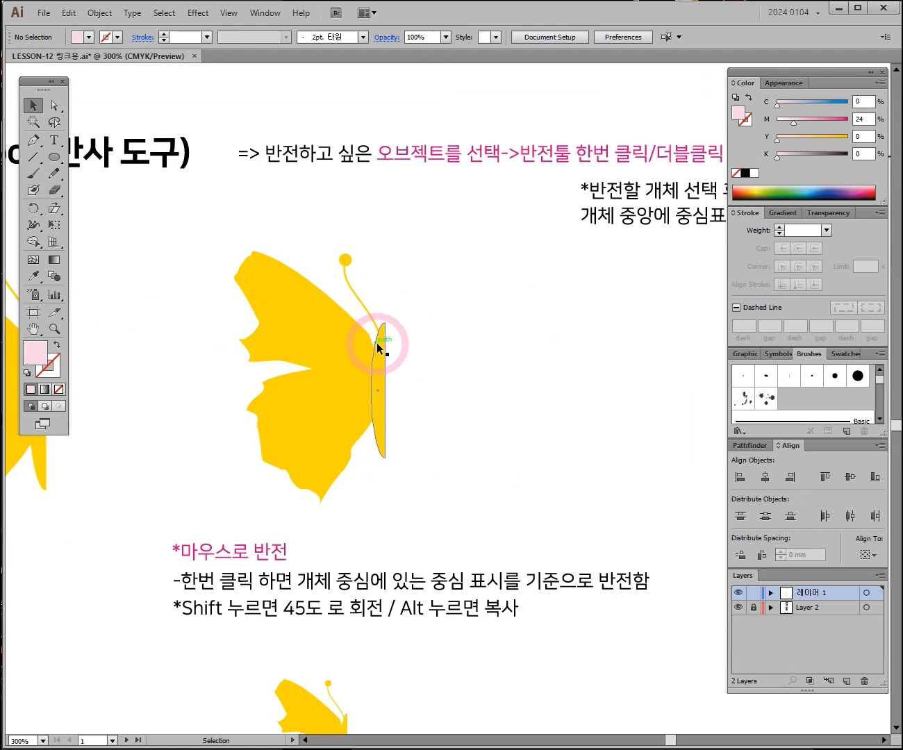
left_click(303, 360)
left_click_drag(512, 326, 379, 322)
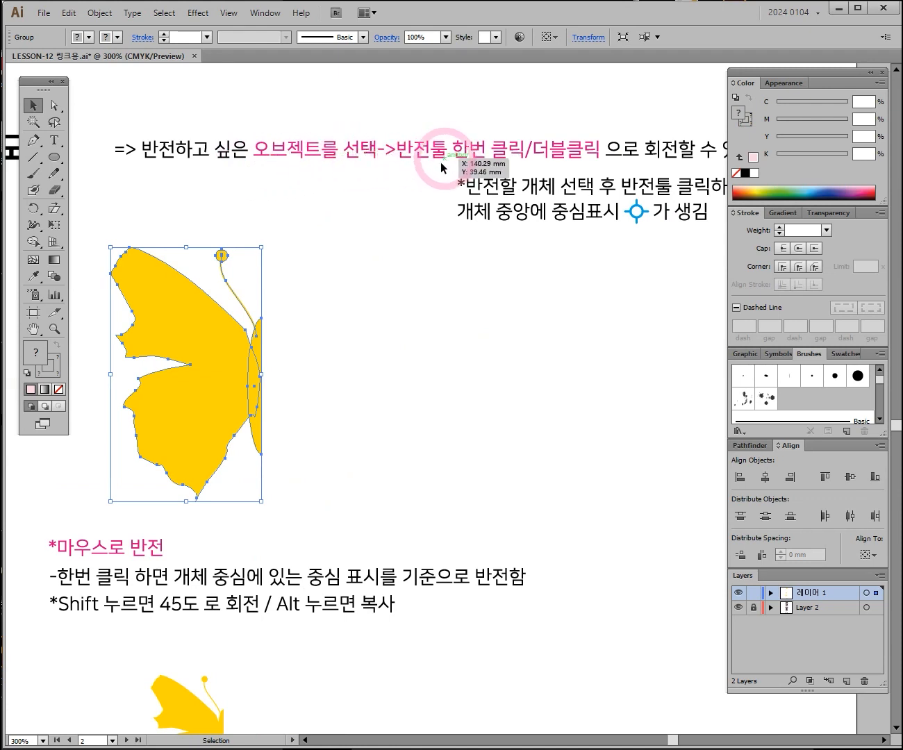
Step: Reflect the selected half butterfly across a vertical axis through its own centre with the Reflect tool, constraining the angle
left_click_drag(41, 208, 66, 211)
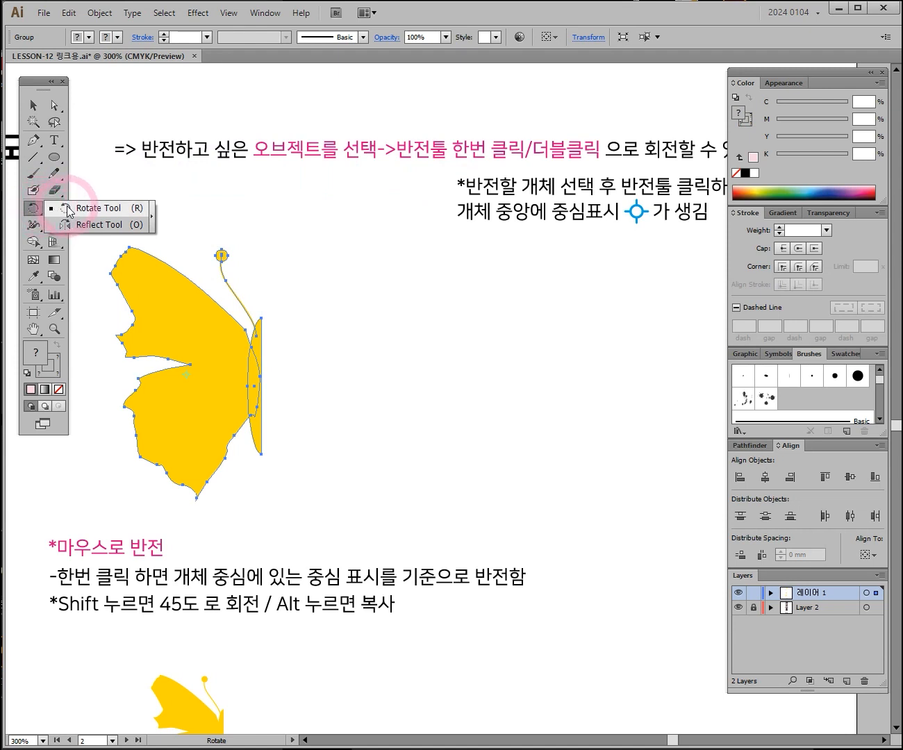
left_click_drag(69, 210, 68, 223)
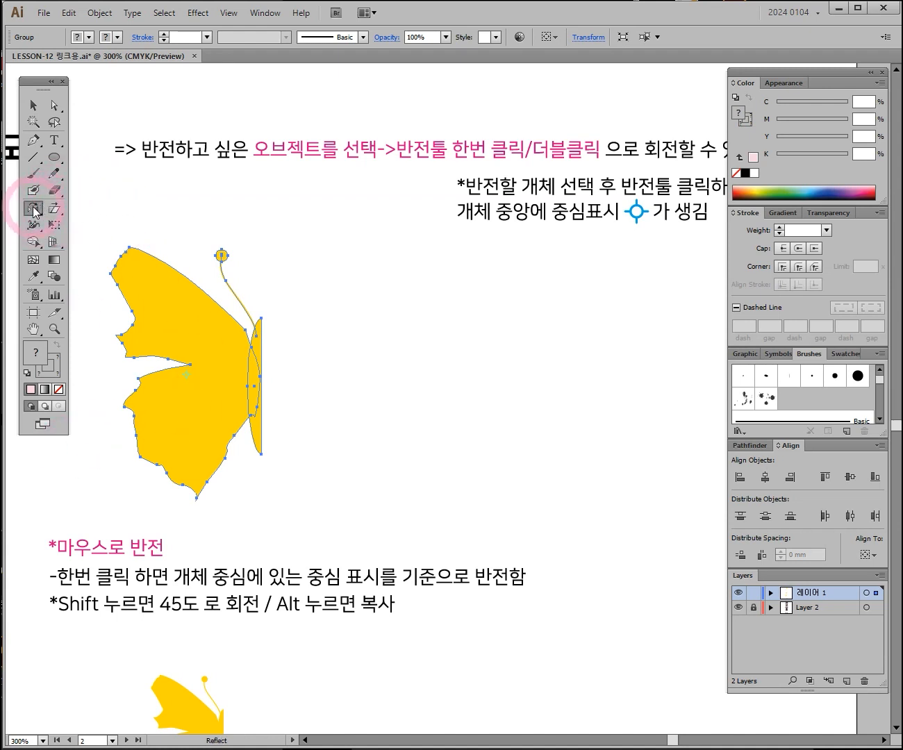
key("space")
left_click_drag(300, 311, 383, 273)
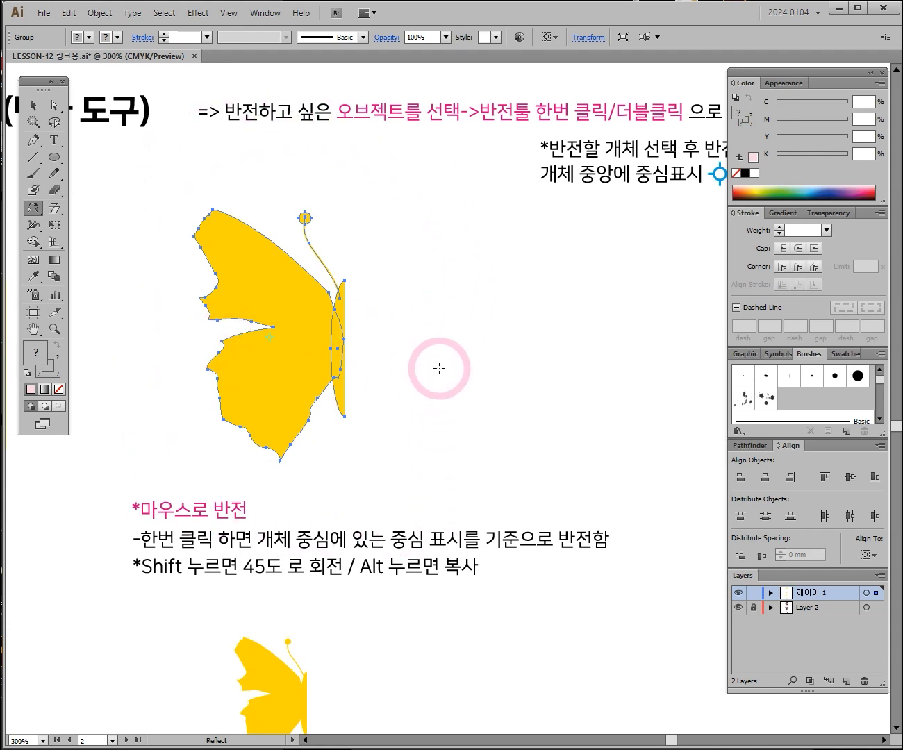
left_click_drag(438, 421, 144, 481)
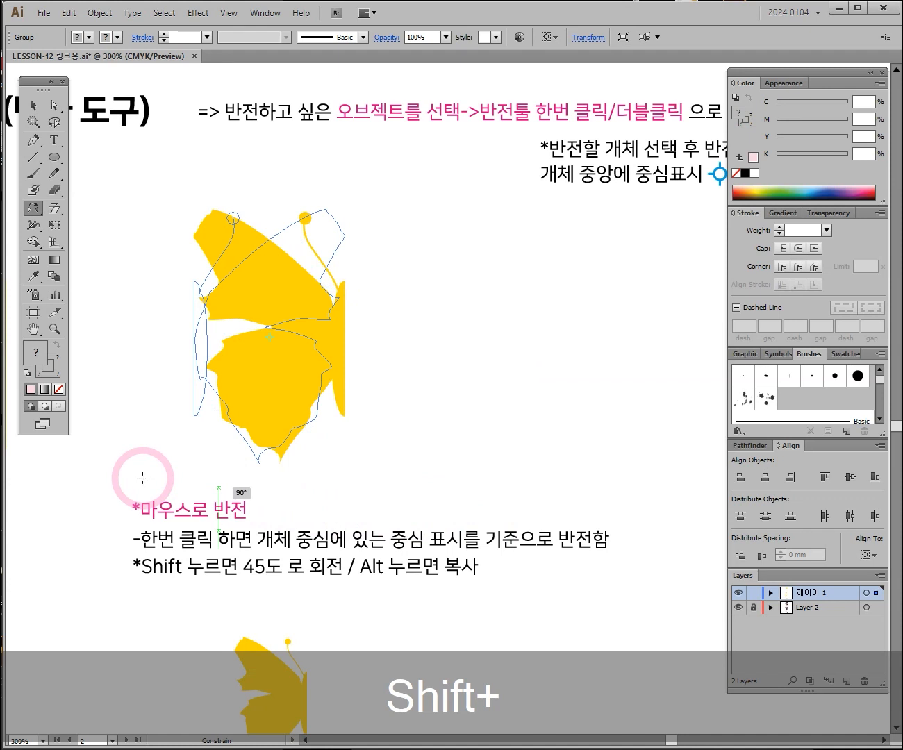
left_click_drag(143, 478, 143, 476)
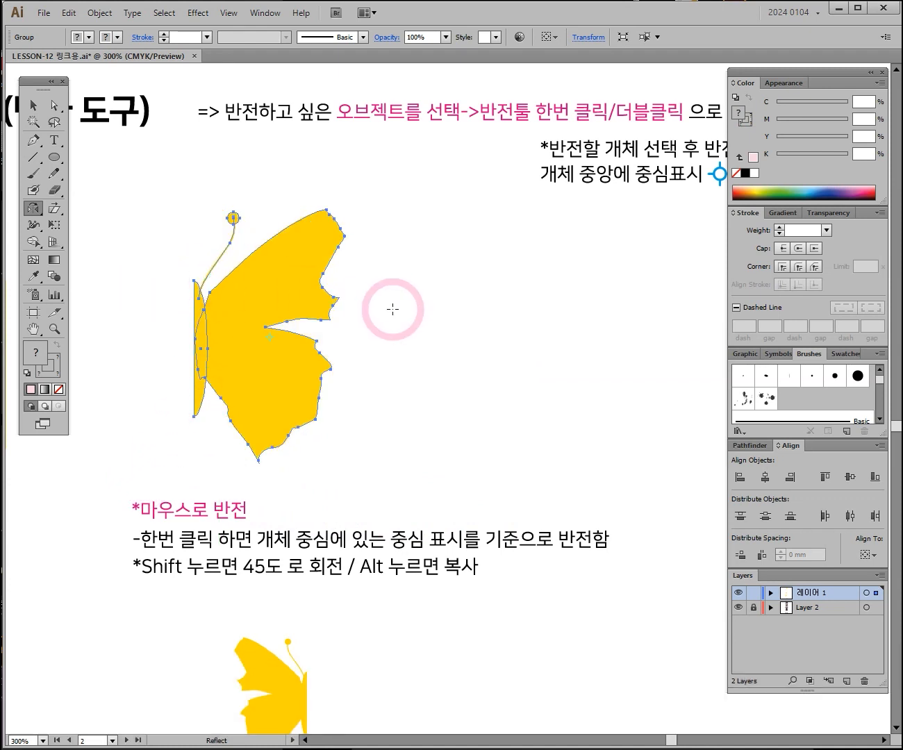
Step: Select the small half butterfly between the two sets of mouse-reflection instructions
key("ctrl+alt+space")
left_click(523, 345, "ctrl+alt")
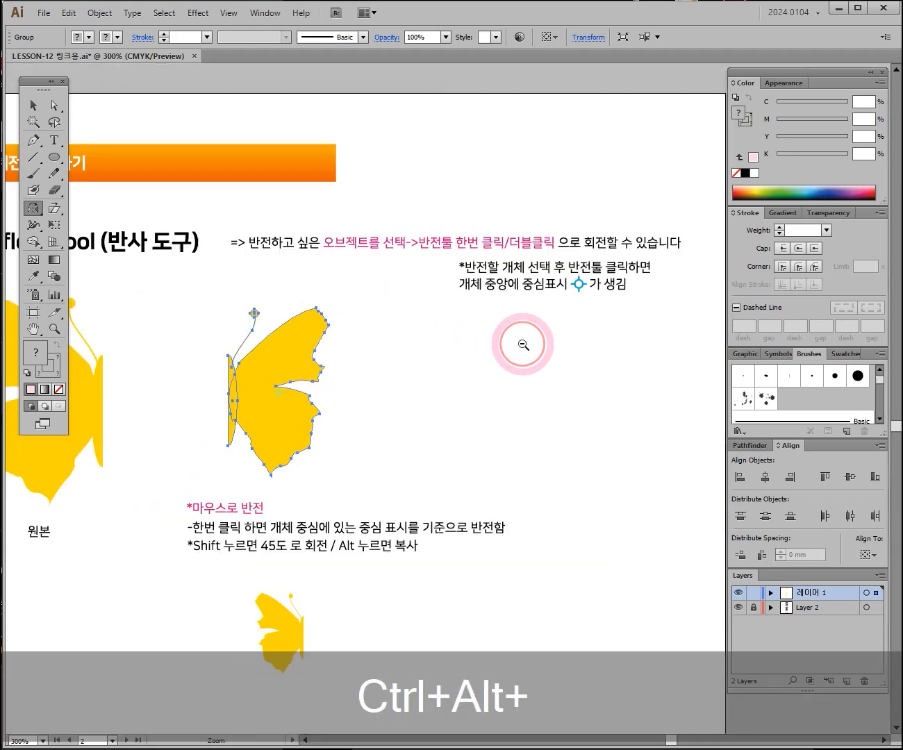
left_click_drag(468, 495, 440, 294)
left_click_drag(394, 412, 382, 374)
key("ctrl+space")
left_click(351, 371, "ctrl")
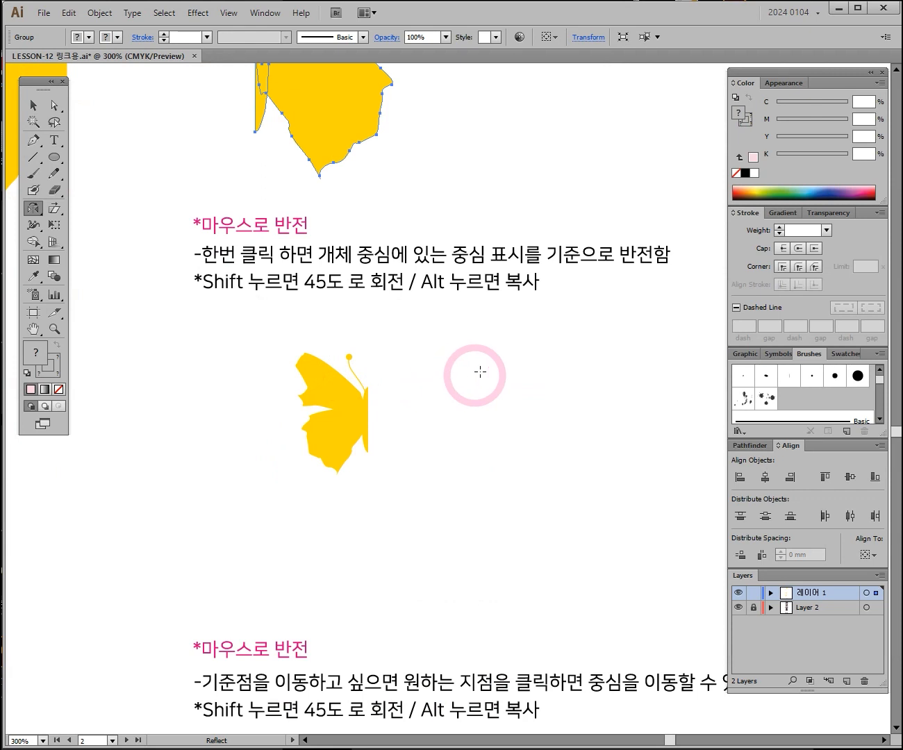
left_click_drag(394, 336, 330, 325)
left_click(35, 106)
left_click(239, 358)
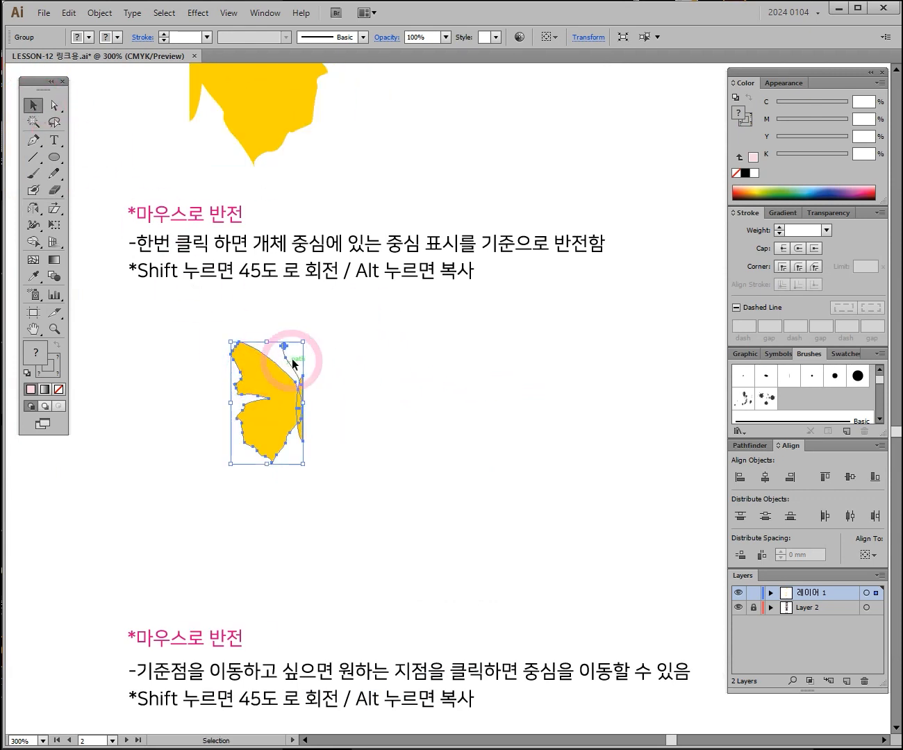
Step: Reflect a copy of the half butterfly at -90° about a reference point set in the empty space beside its straight body edge
left_click(34, 209)
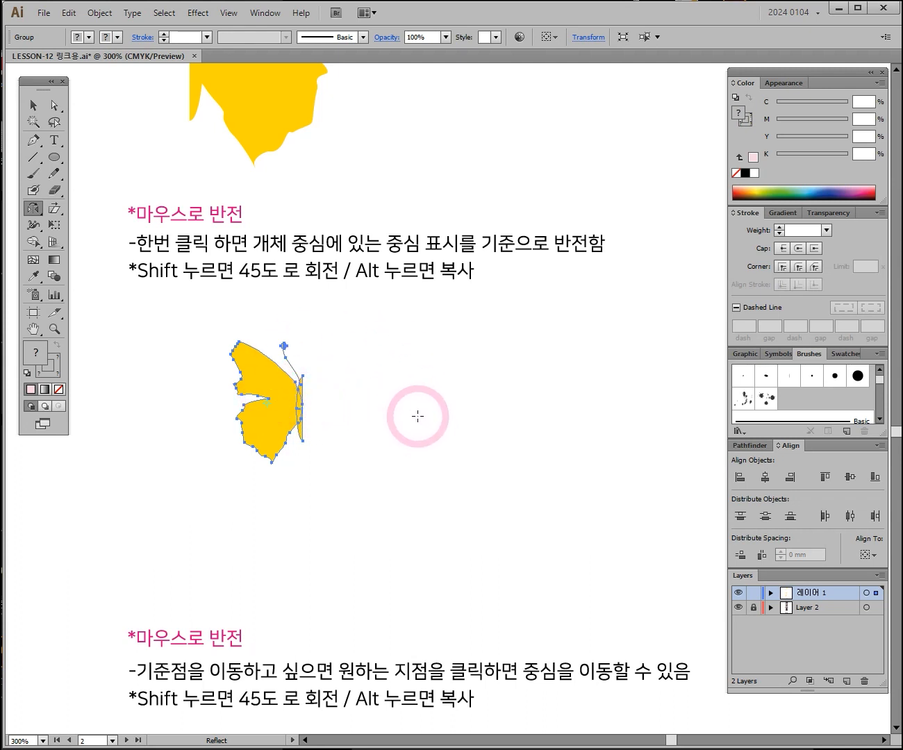
left_click(335, 402)
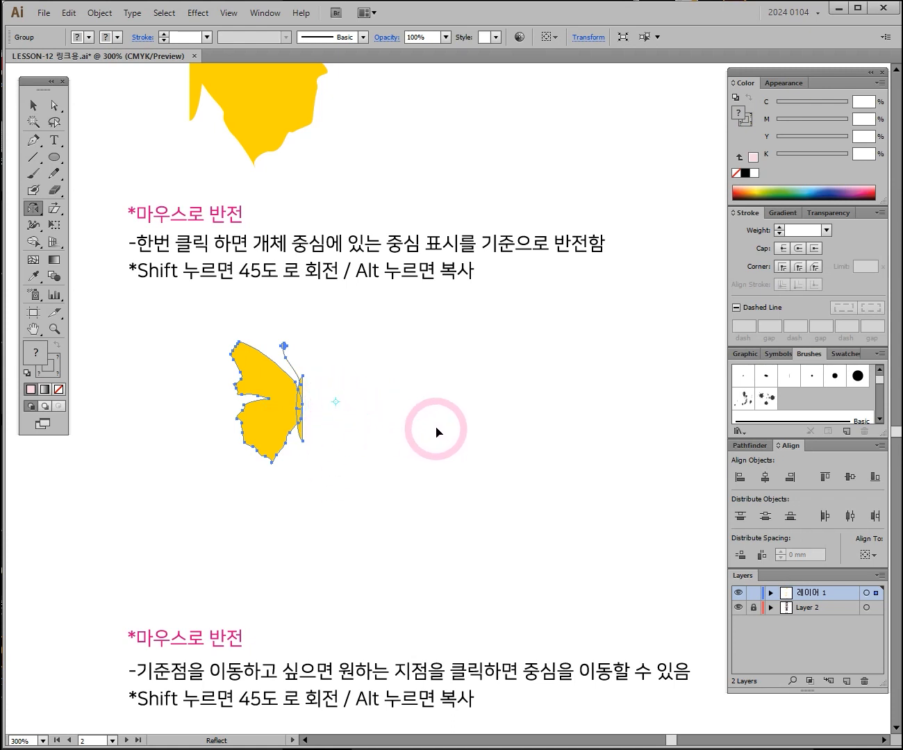
left_click_drag(434, 398, 181, 438)
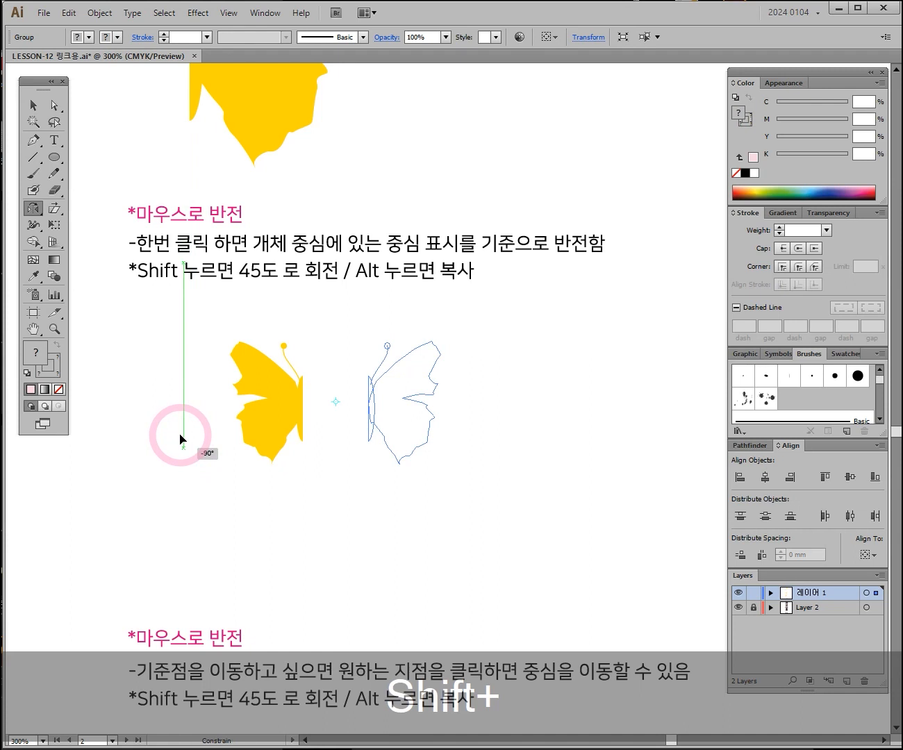
key("alt")
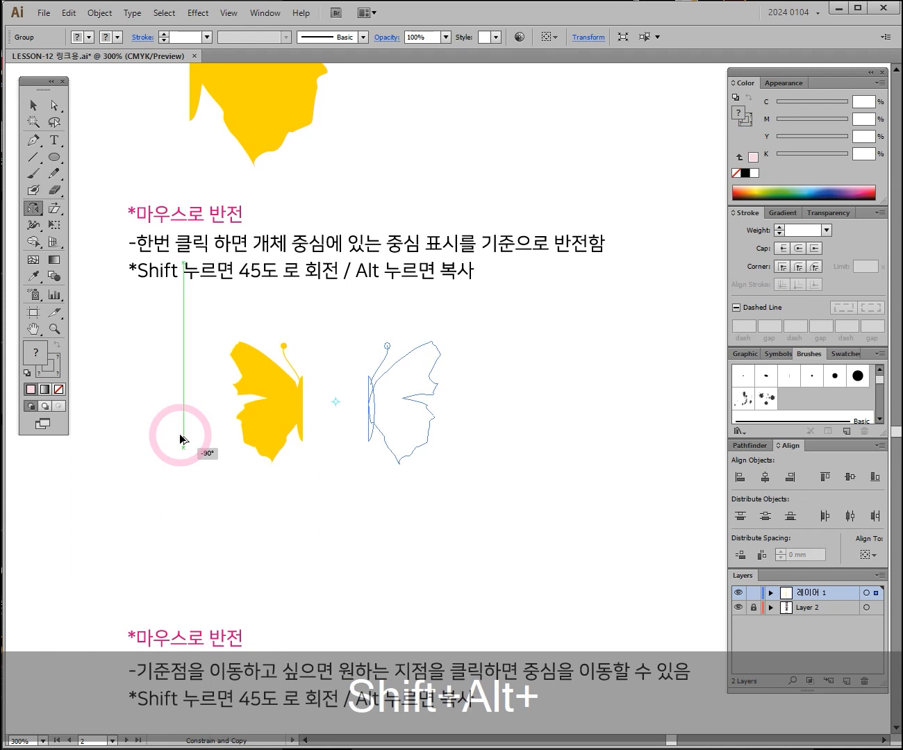
left_click_drag(181, 439, 180, 434)
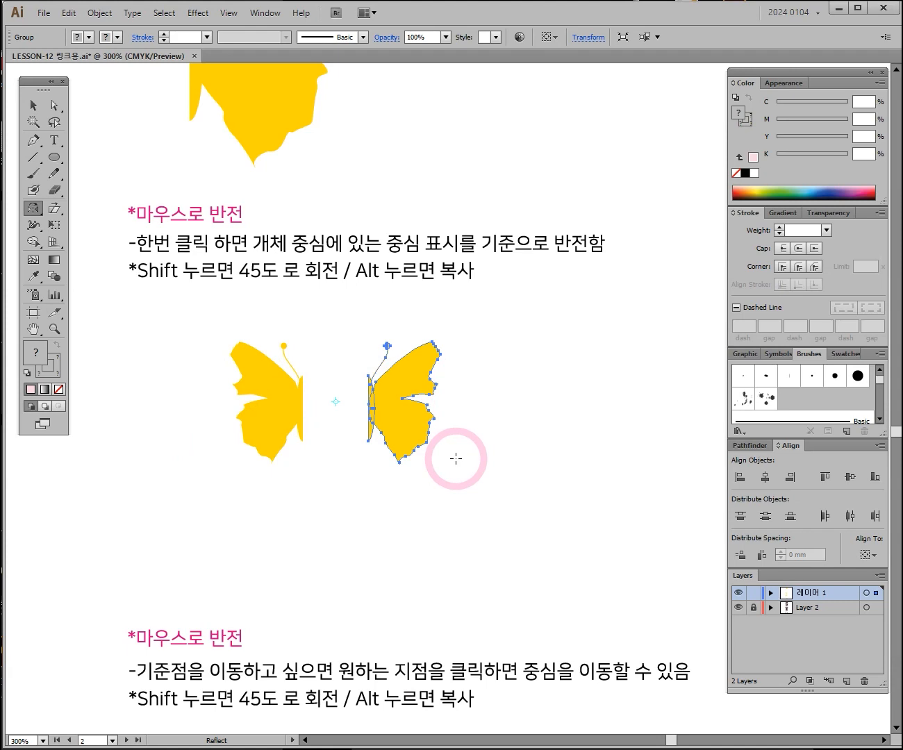
Step: Select the large half butterfly above the six numbered reflection steps
scroll(440, 510, "down", 10)
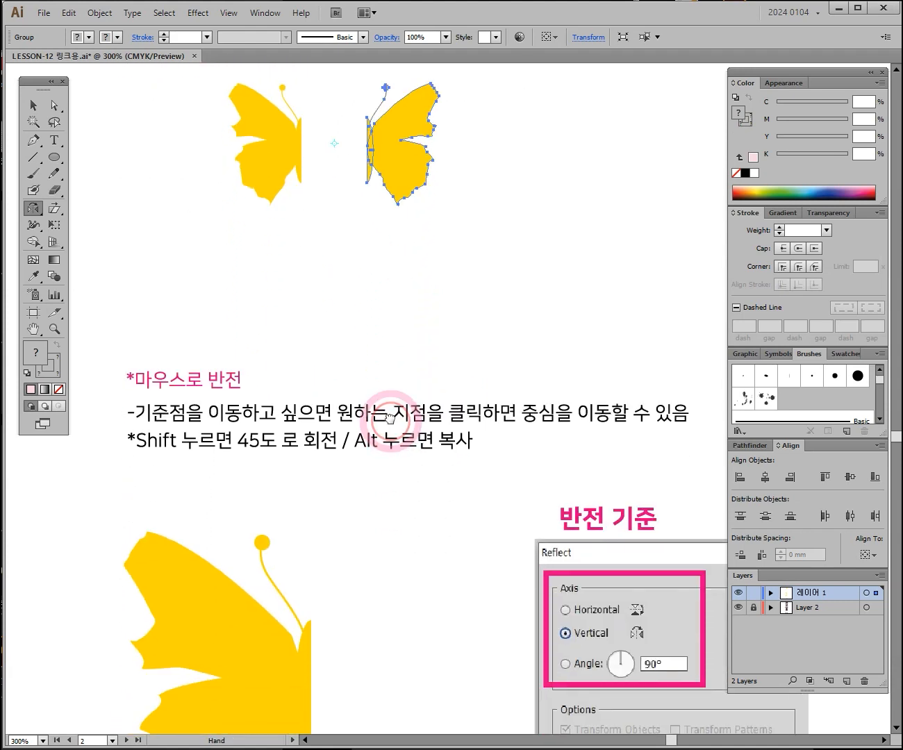
scroll(393, 410, "down", 3)
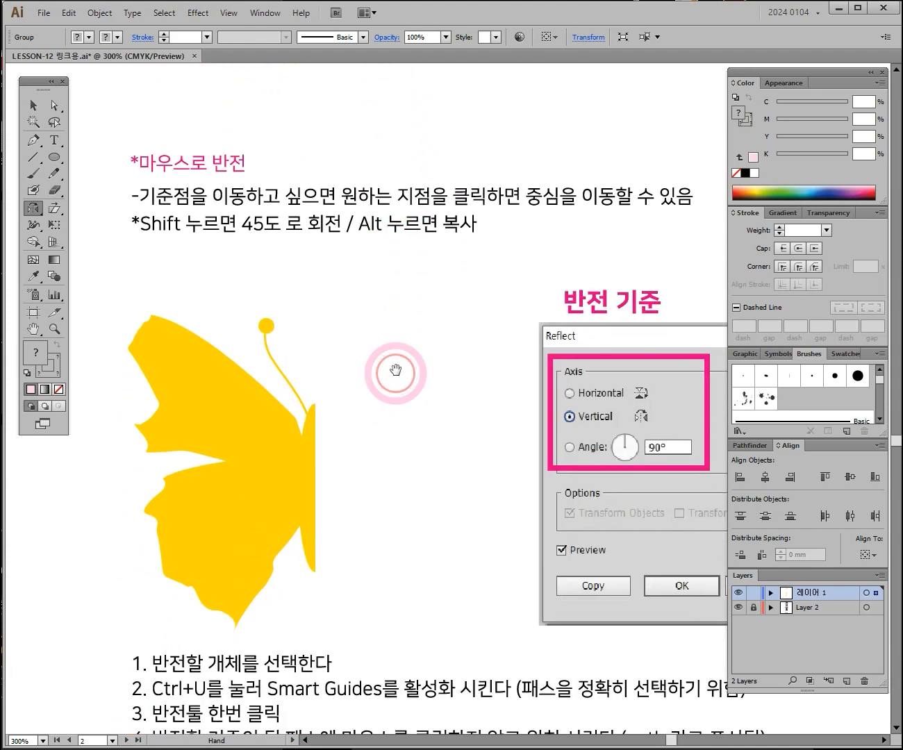
left_click(361, 484, "ctrl")
left_click_drag(387, 417, 443, 399)
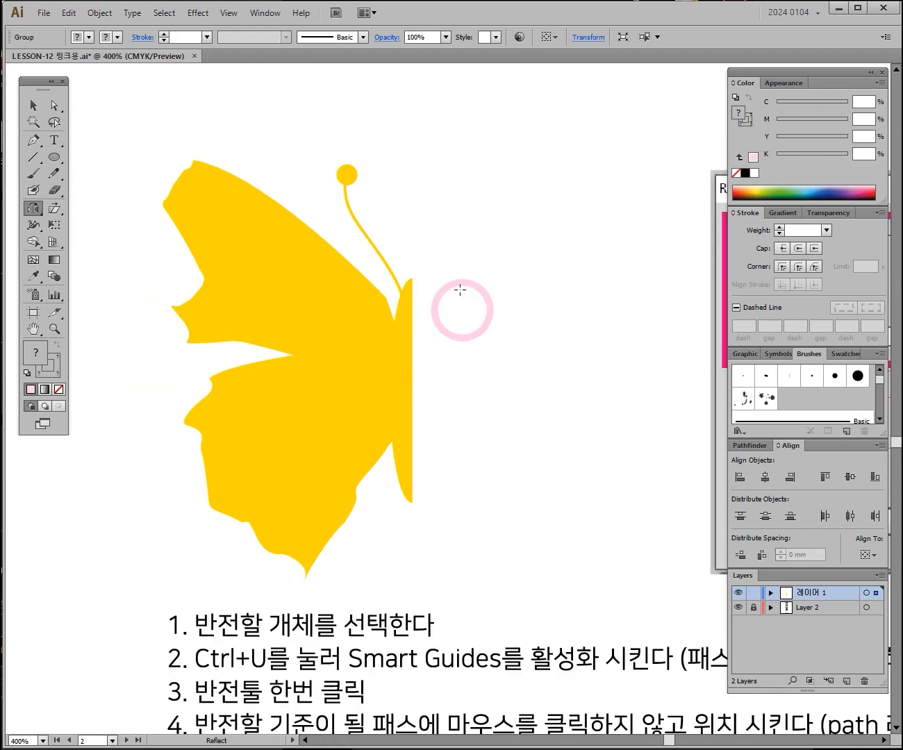
left_click_drag(409, 302, 339, 310)
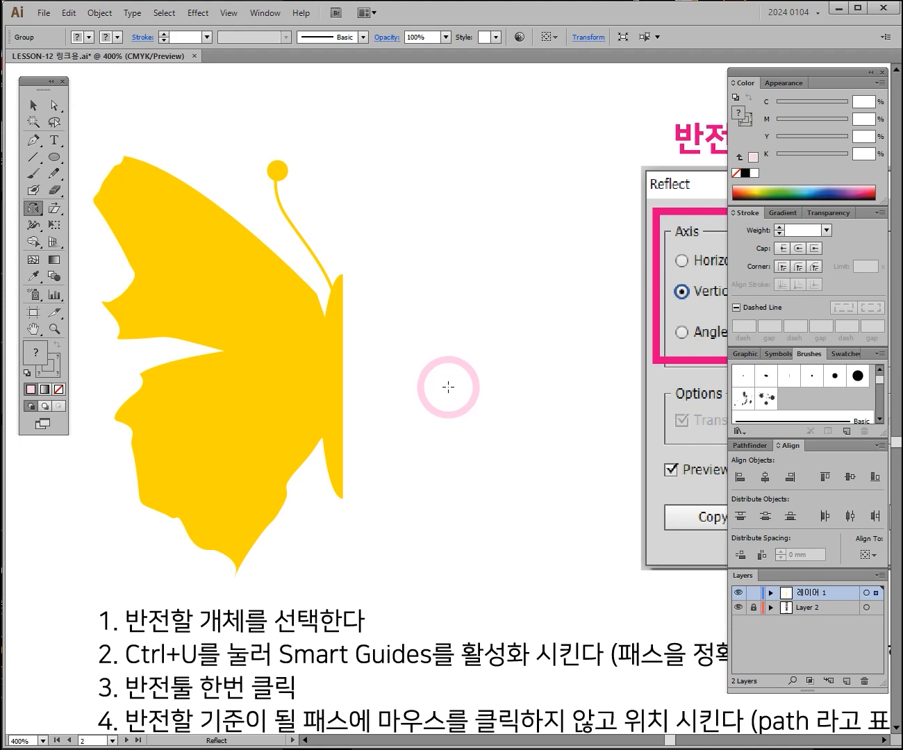
left_click(473, 412, "ctrl+alt")
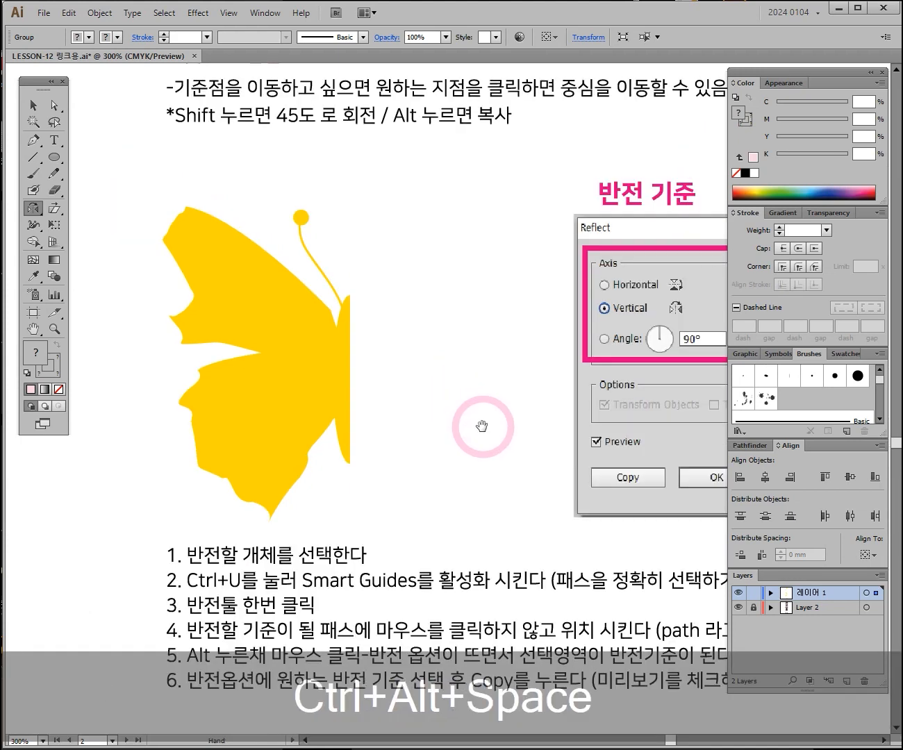
left_click_drag(481, 428, 427, 396)
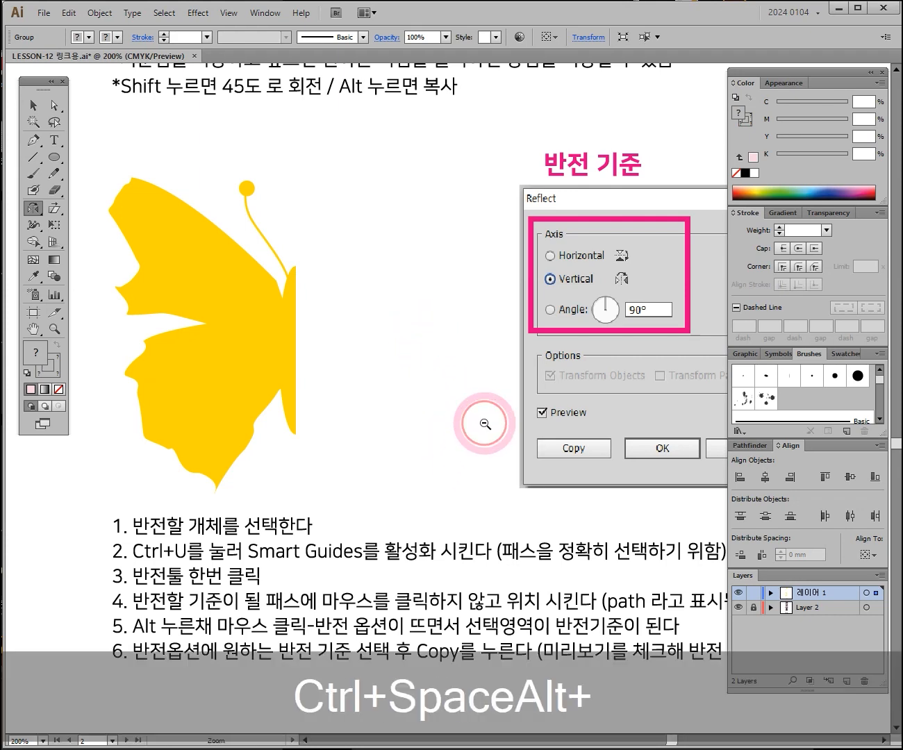
left_click(426, 417, "ctrl+alt")
left_click_drag(418, 400, 302, 334)
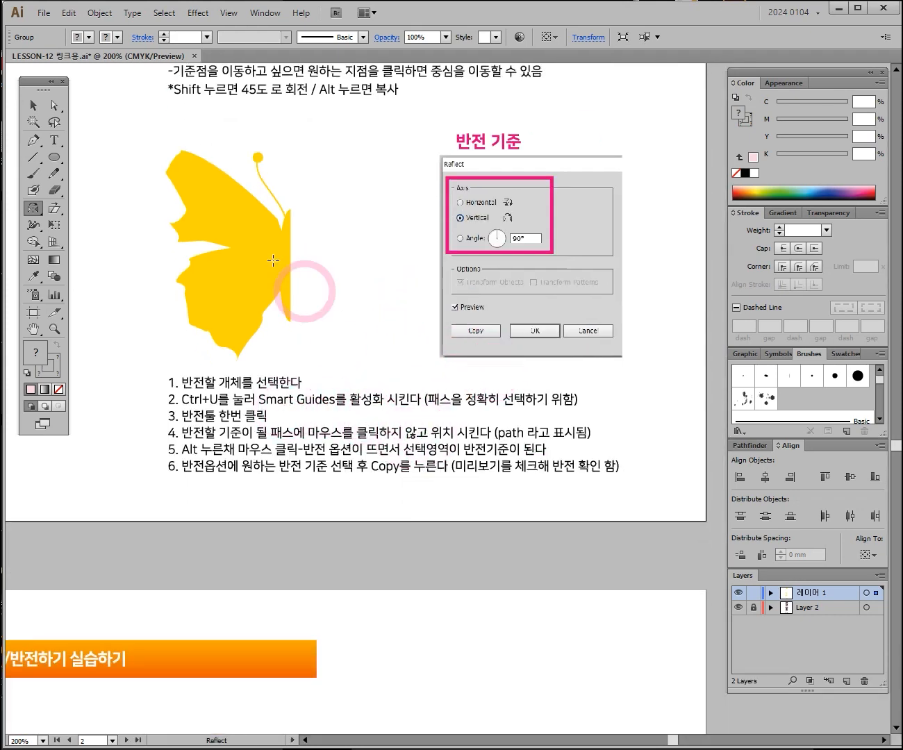
left_click(33, 105)
left_click(232, 246)
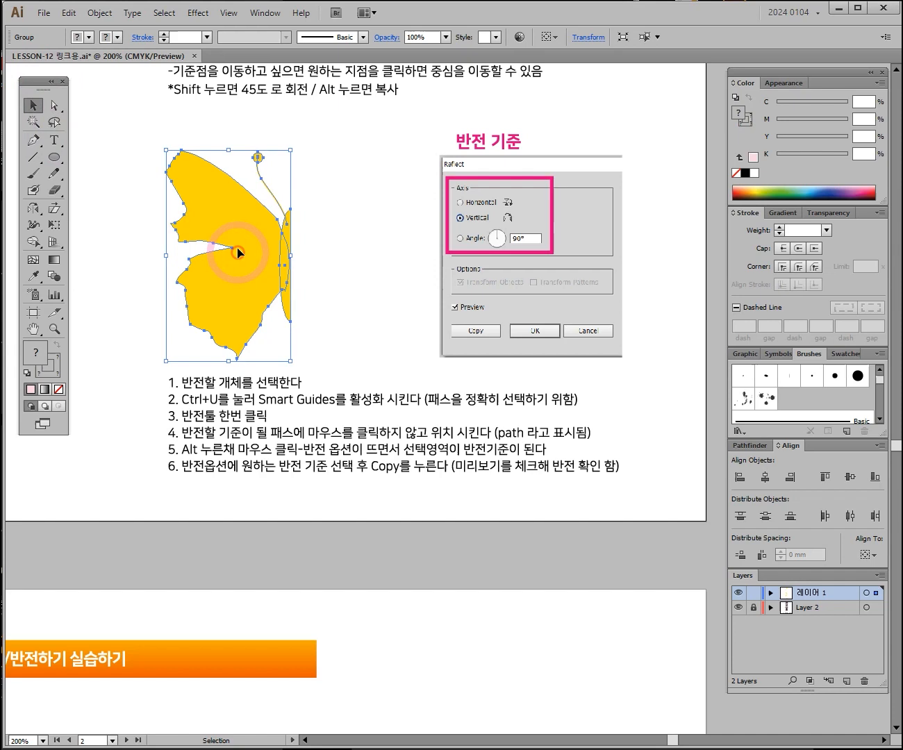
Step: Move the large half butterfly slightly up and left, away from the Reflect options illustration
left_click_drag(240, 255, 243, 271)
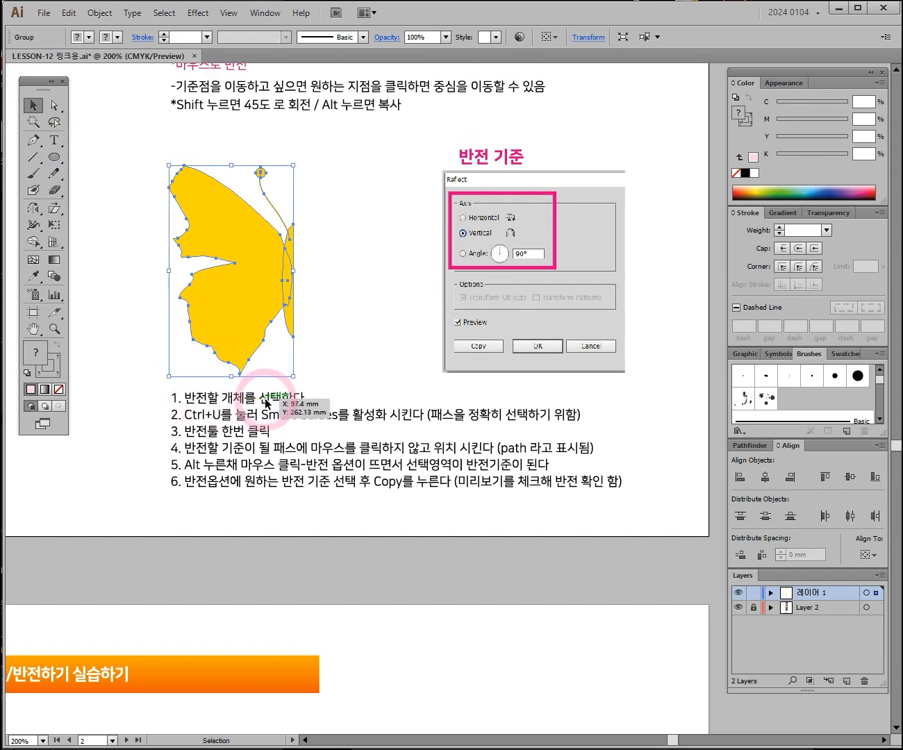
left_click_drag(231, 254, 185, 239)
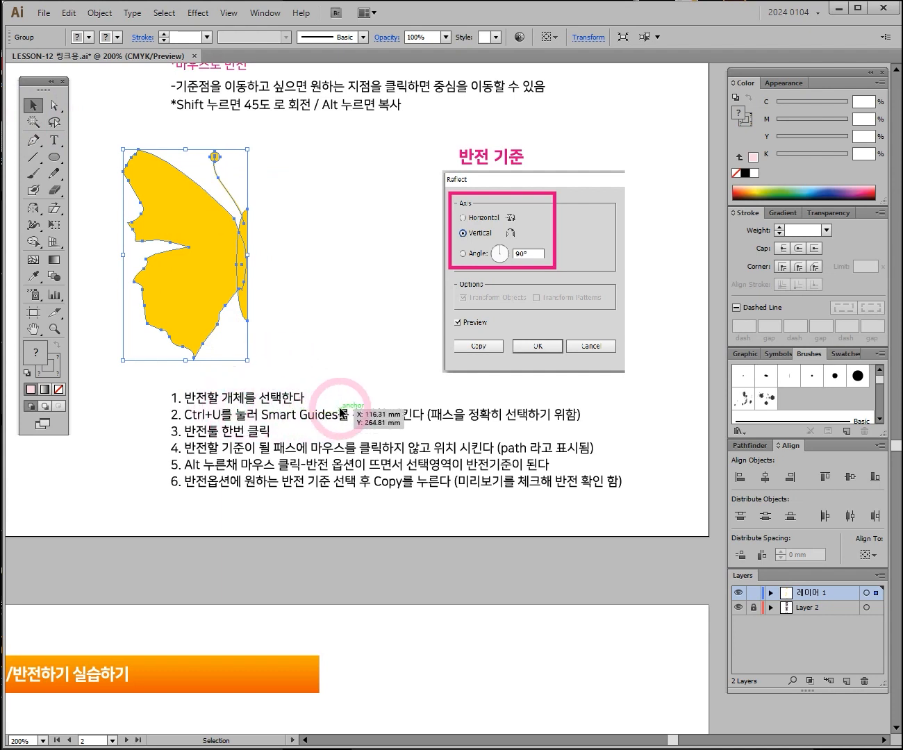
mouse_move(215, 242)
left_mouse_down()
mouse_move(262, 255)
mouse_move(290, 234)
mouse_move(262, 209)
mouse_move(228, 224)
mouse_move(228, 240)
mouse_move(281, 243)
mouse_move(244, 229)
mouse_move(210, 238)
left_mouse_up()
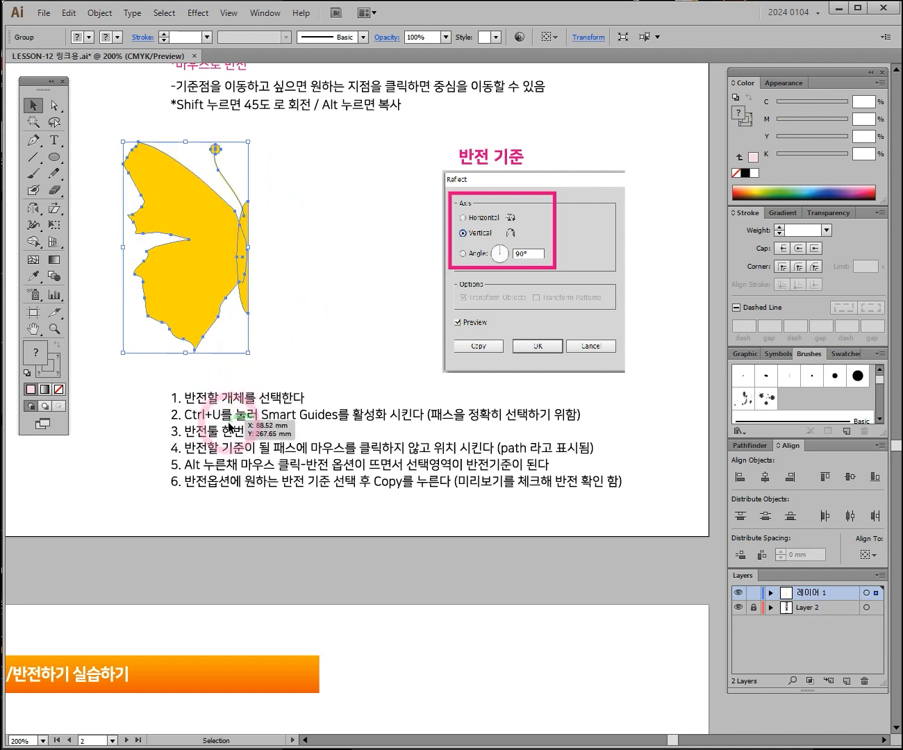
Step: Open the Reflect options with the reference point on the path of the butterfly's straight body edge and choose the Vertical axis
left_click(31, 209)
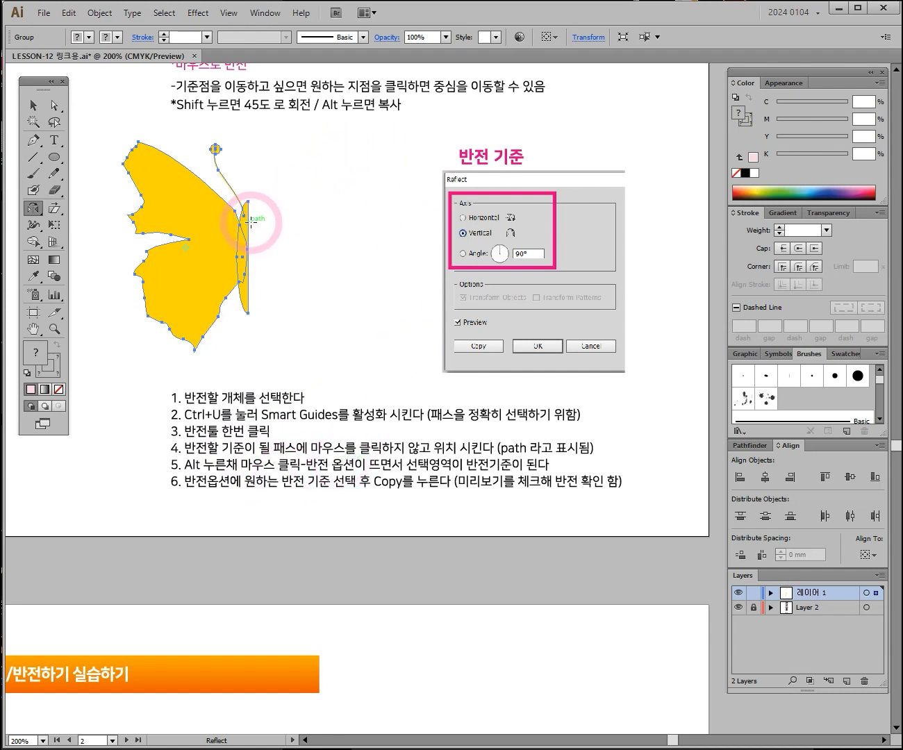
key("alt")
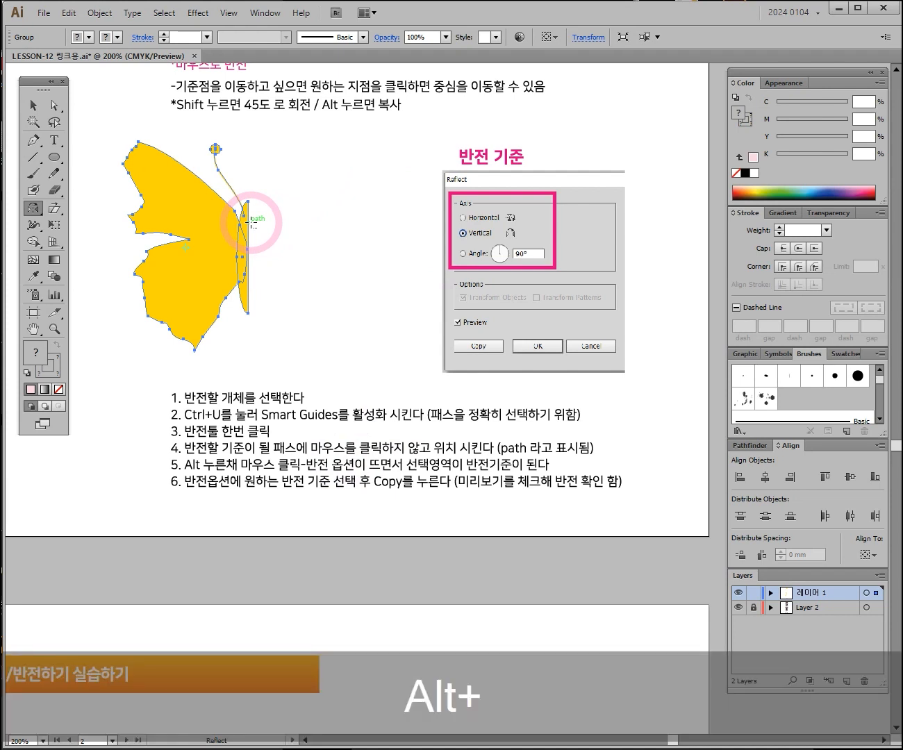
left_click(250, 223, "alt")
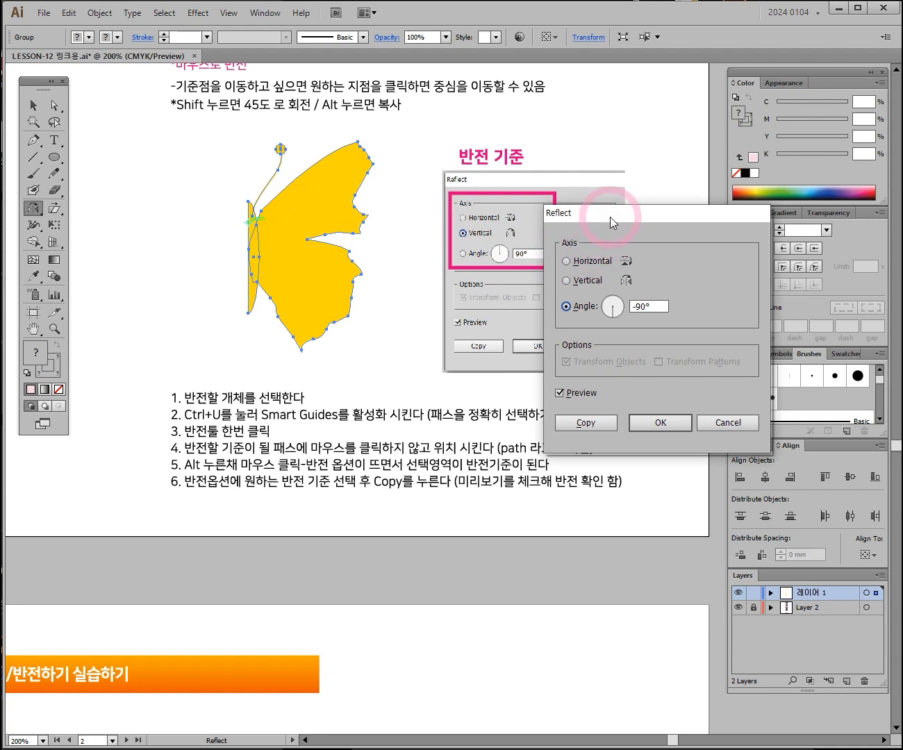
left_click_drag(609, 217, 489, 141)
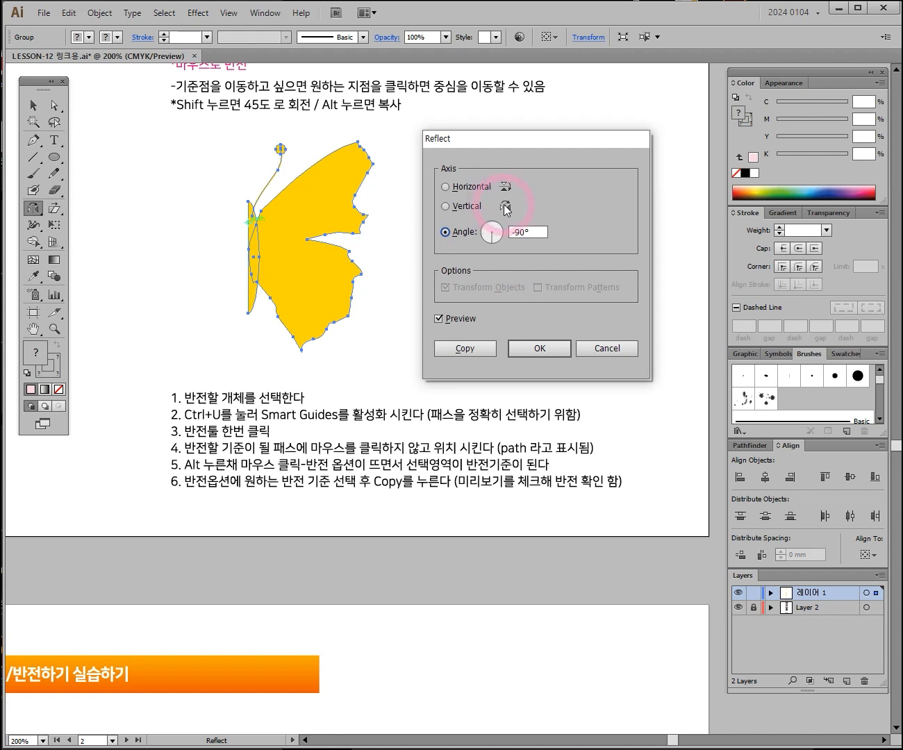
left_click(462, 208)
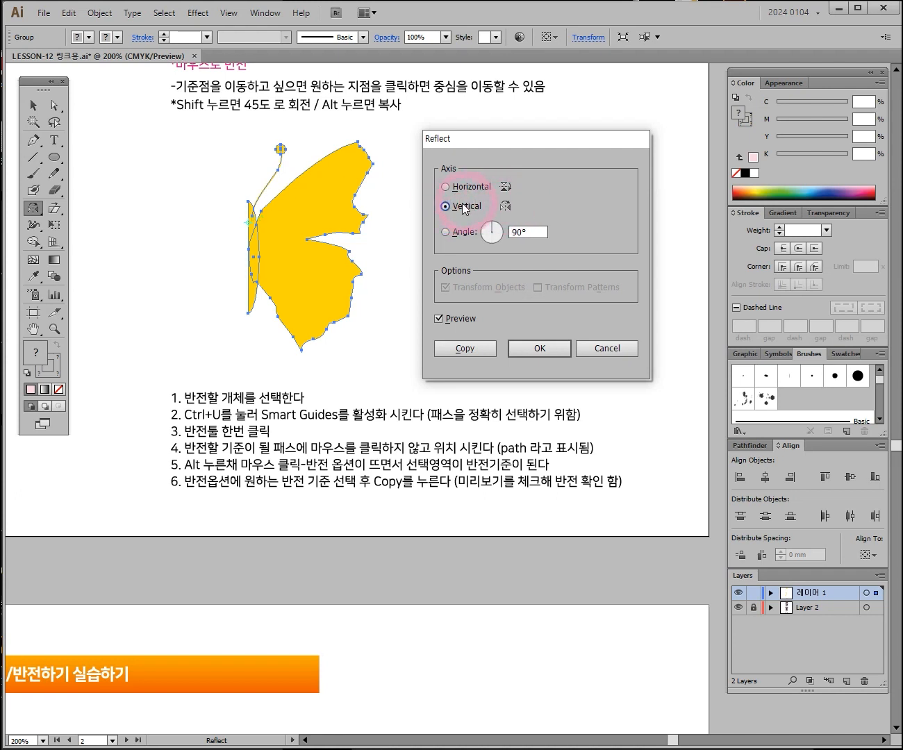
Step: Compare the half butterfly's original and reflected positions by toggling the reflection preview off and on
left_click(438, 318)
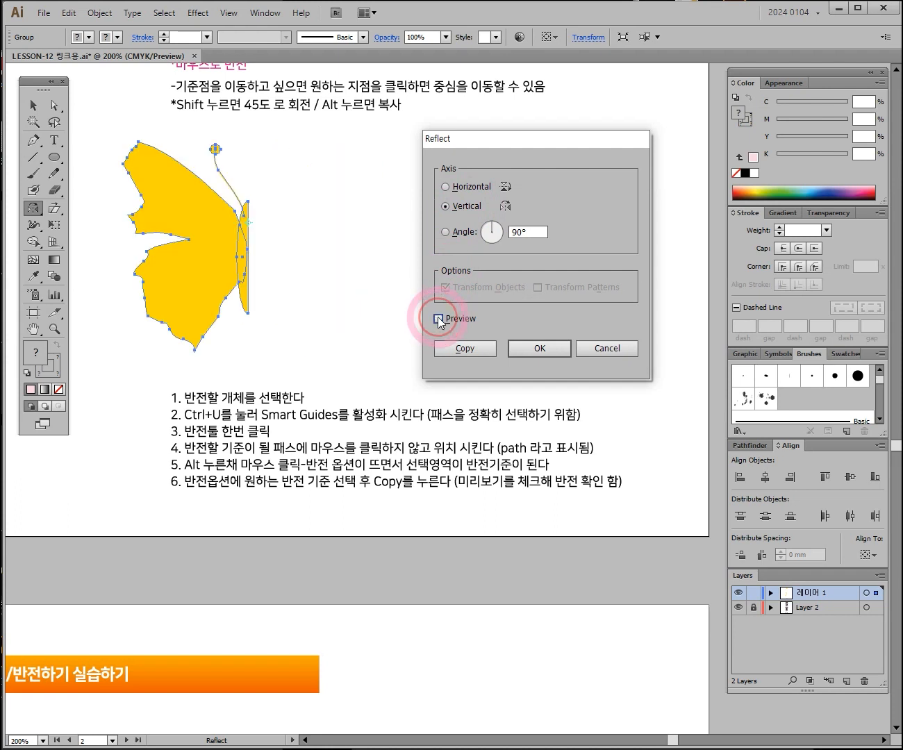
left_click(437, 319)
left_click(437, 318)
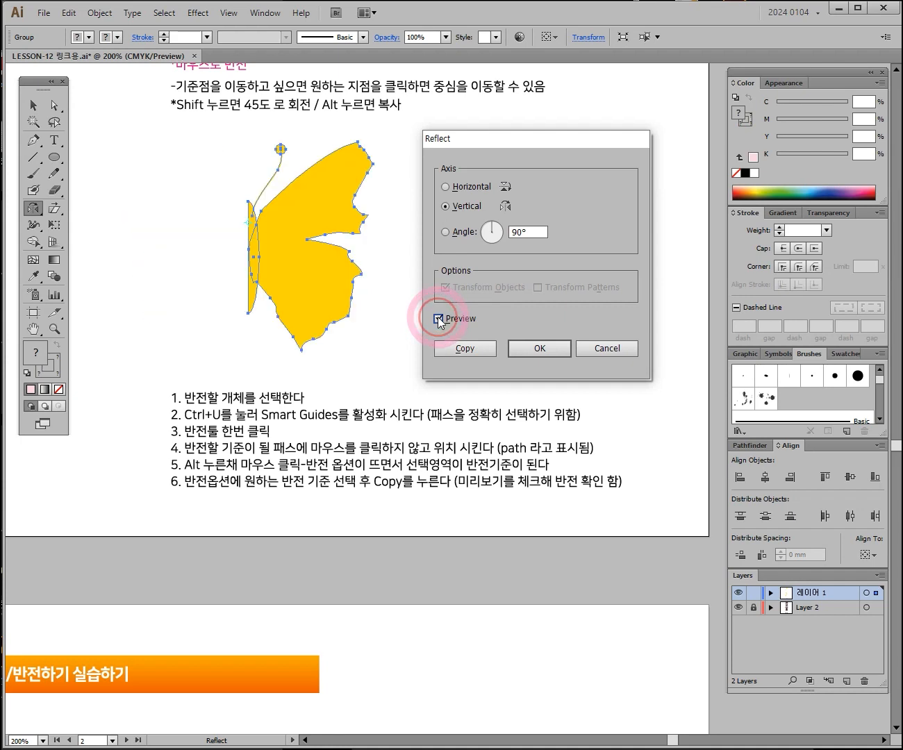
left_click(438, 318)
left_click(437, 318)
left_click(437, 318)
left_click(438, 318)
left_click(437, 319)
left_click(437, 318)
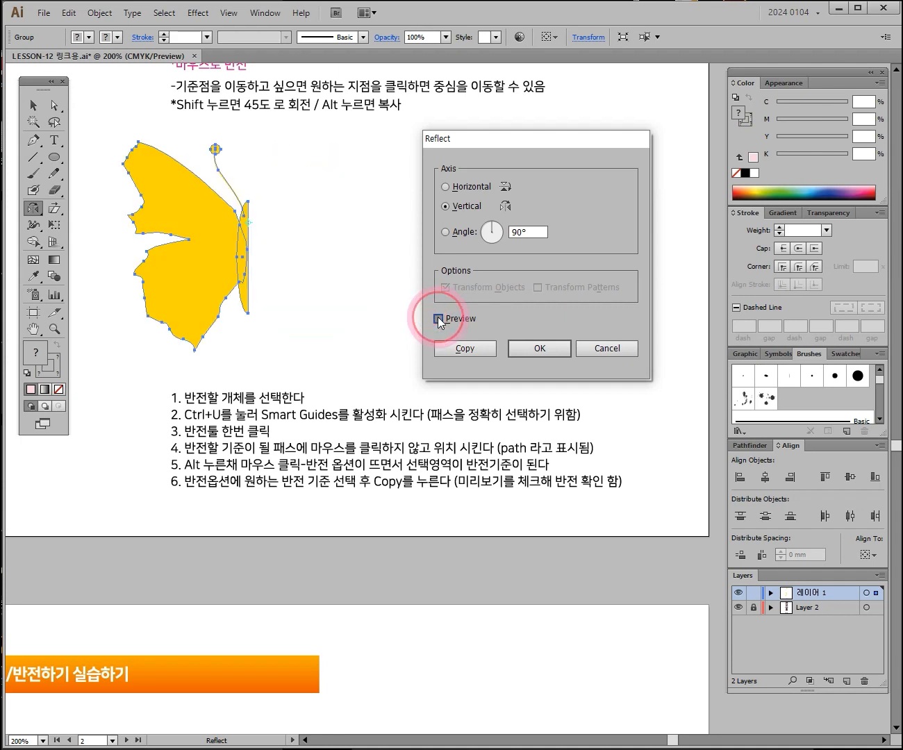
left_click(438, 318)
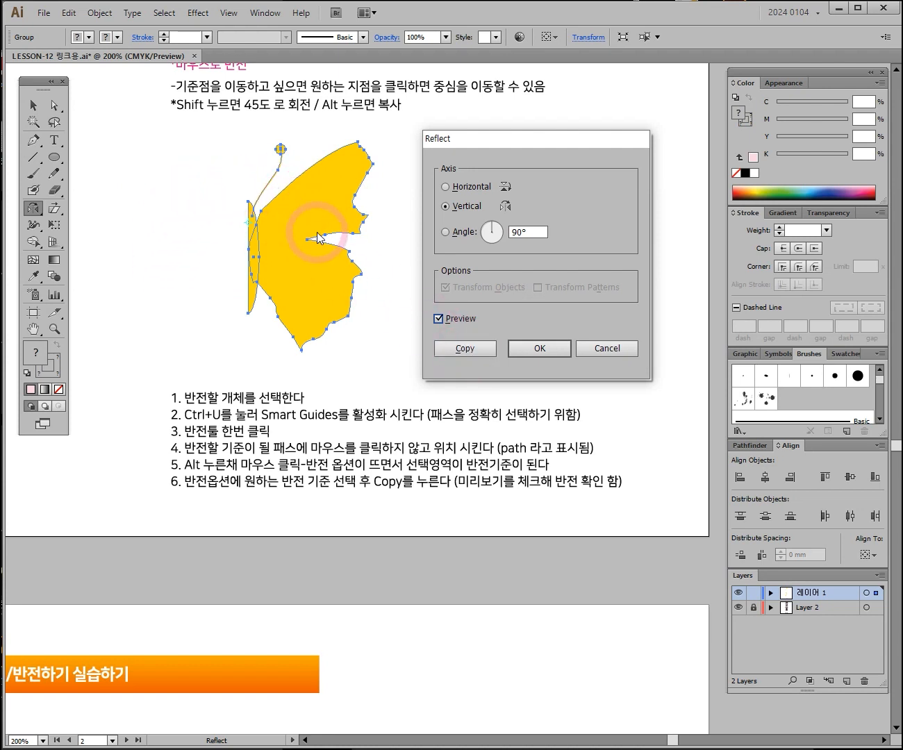
Step: Create the reflection as a copy to complete the butterfly, leaving nothing selected
left_click(473, 348)
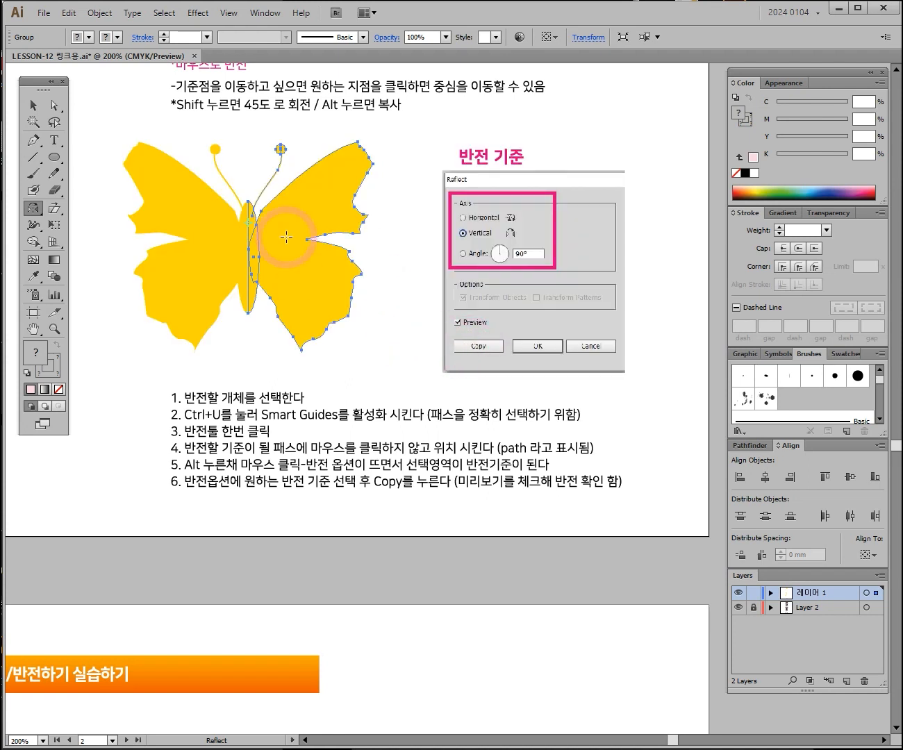
left_click(33, 106)
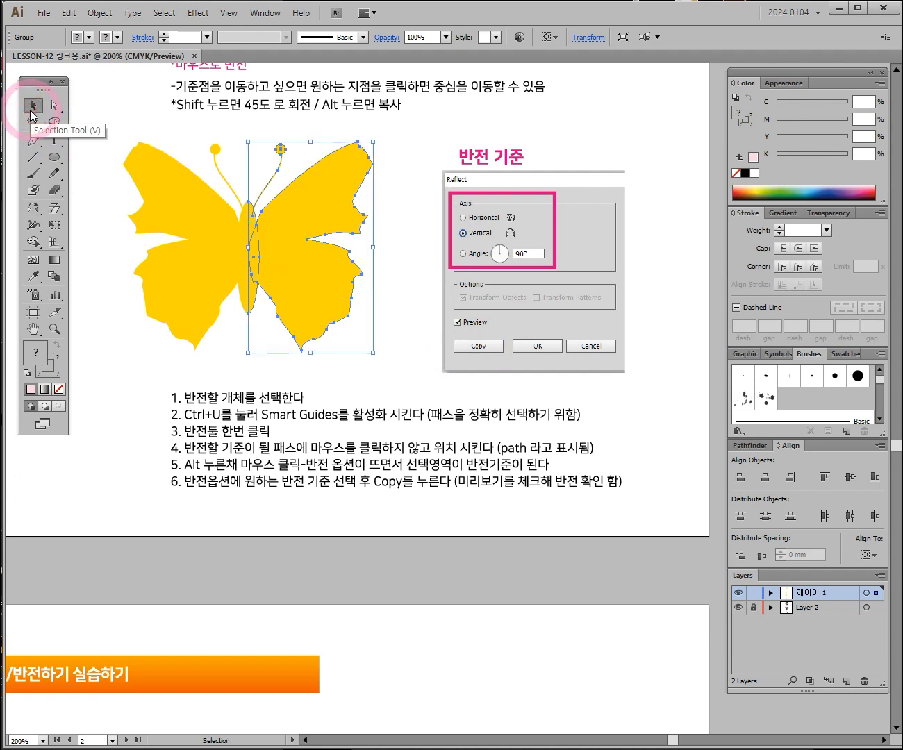
left_click(414, 198)
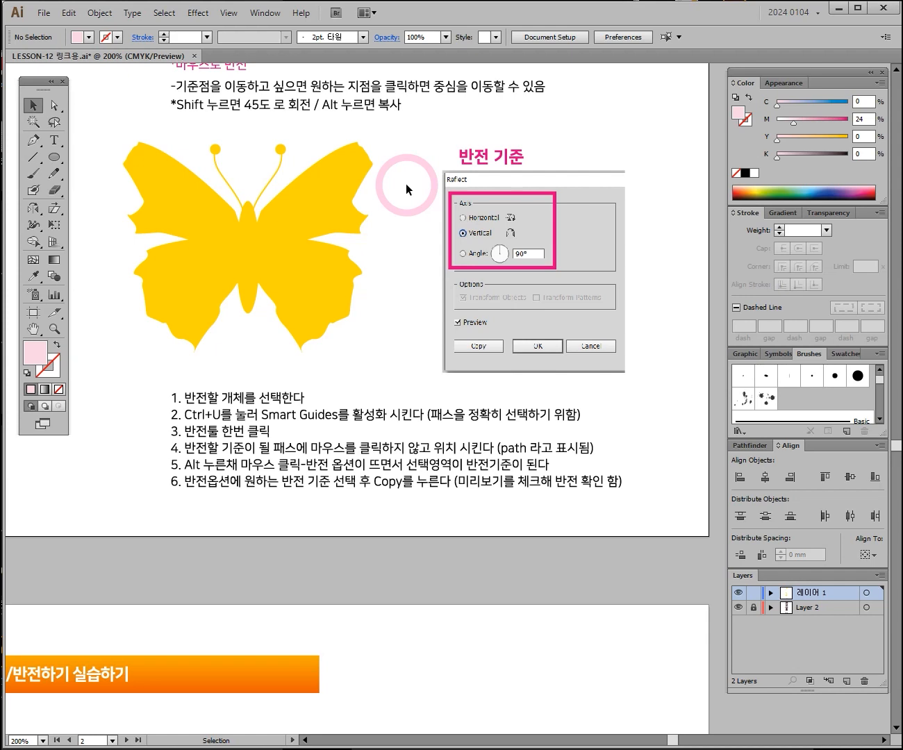
Step: Examine the centre of the completed butterfly's body where the two halves meet
key("ctrl+space")
left_click(313, 259)
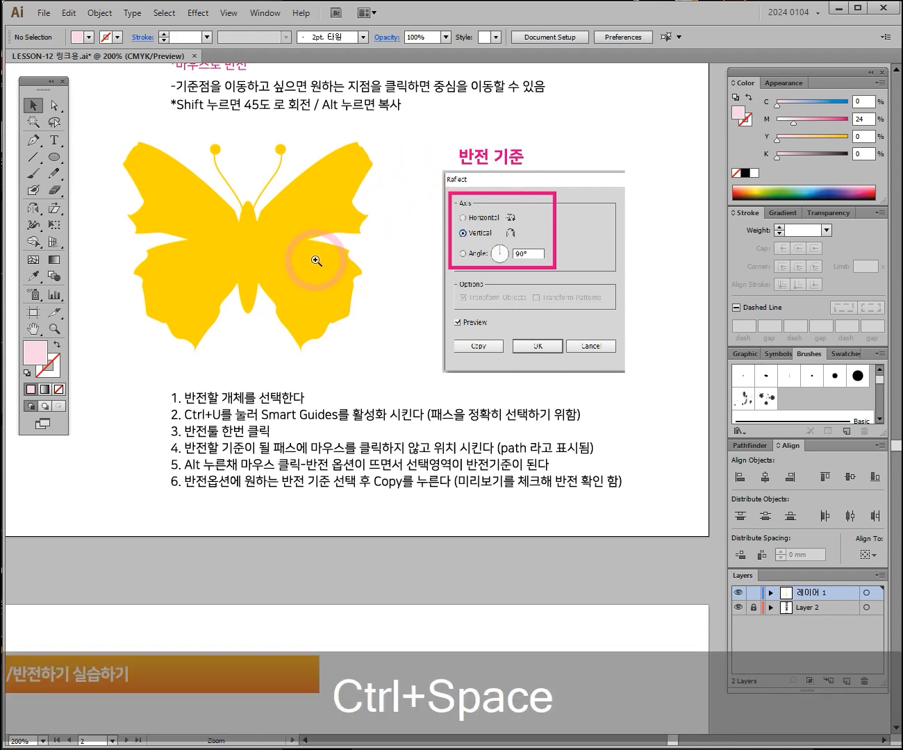
left_click(389, 402)
left_click(387, 403)
key("space")
left_click_drag(509, 417, 442, 327)
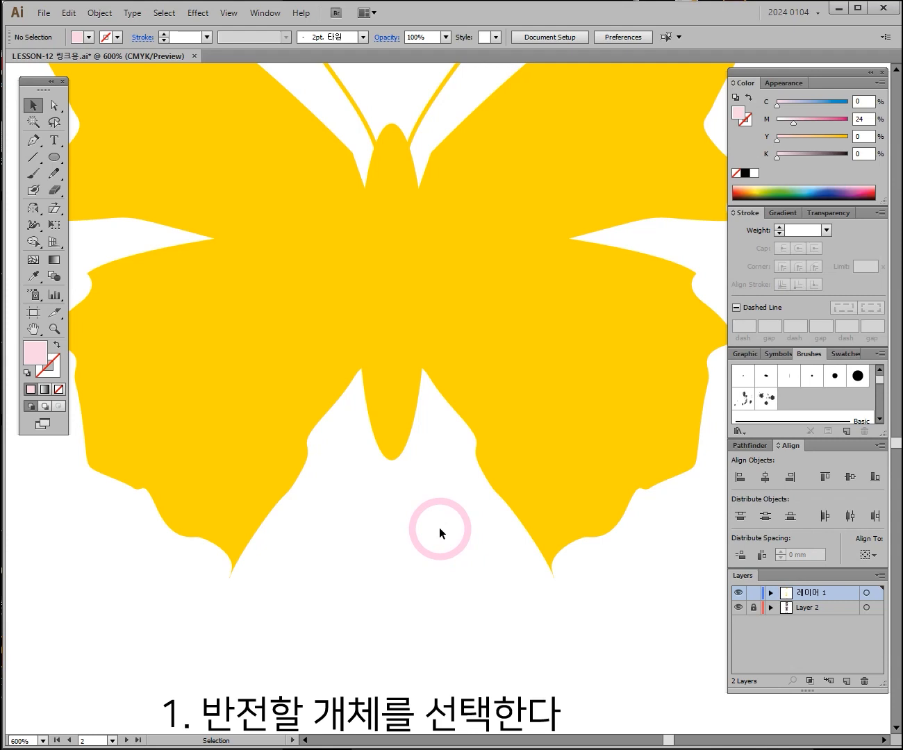
left_click(365, 321, "ctrl+alt")
left_click(367, 318, "ctrl+alt")
left_click_drag(494, 413, 410, 387)
left_click_drag(474, 513, 360, 446)
Step: Turn Smart Guides off and check the completed butterfly's halves by selecting the original half, leaving nothing selected
key("ctrl")
key("ctrl+u")
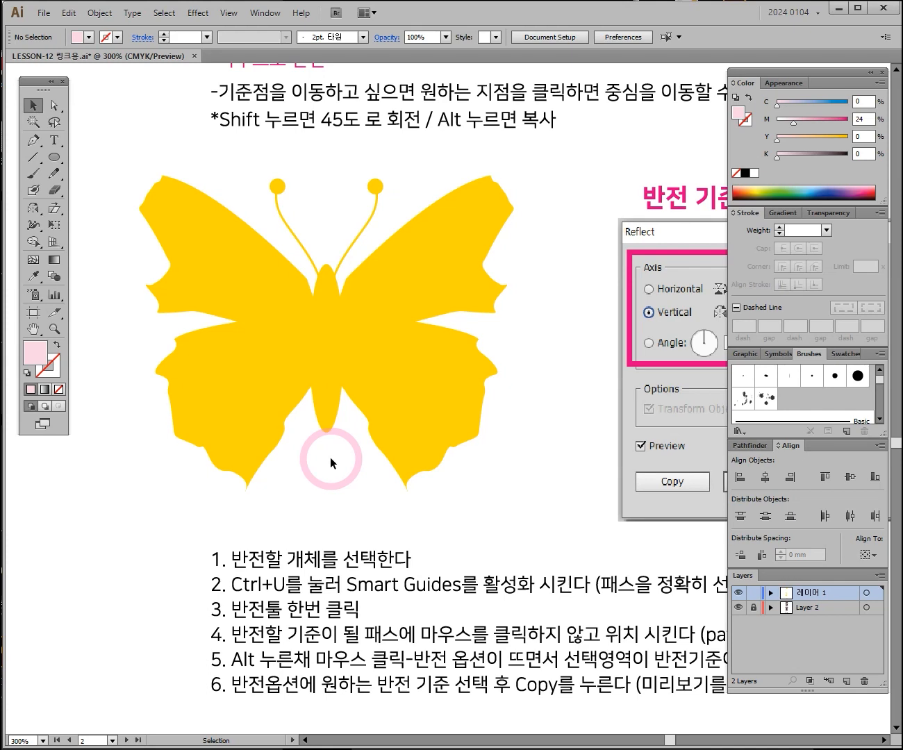
key("ctrl+space")
left_click(340, 379)
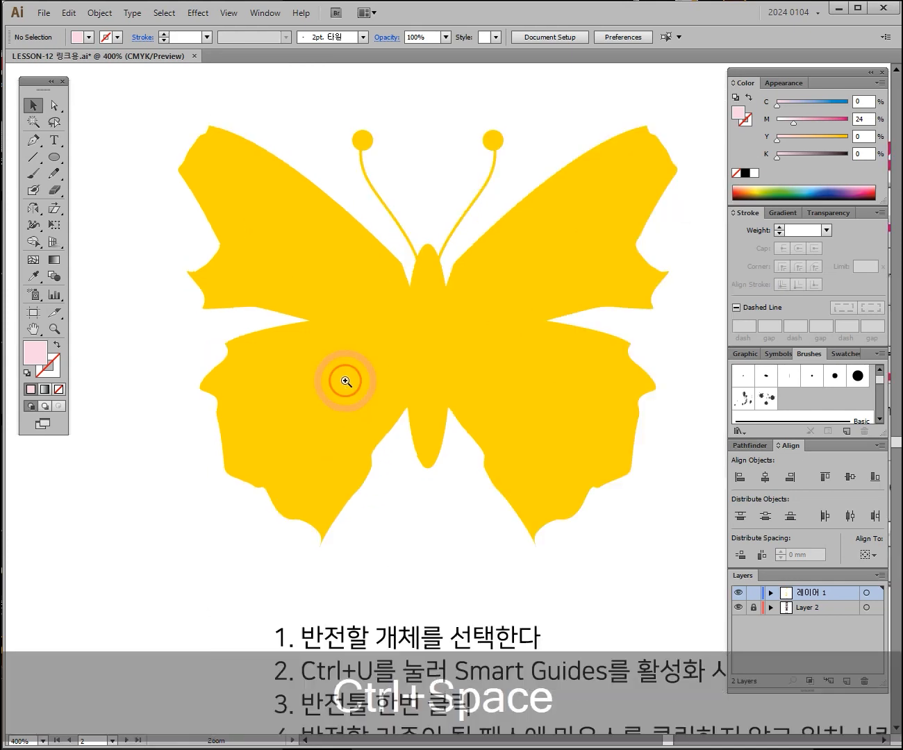
left_click_drag(470, 353, 415, 339)
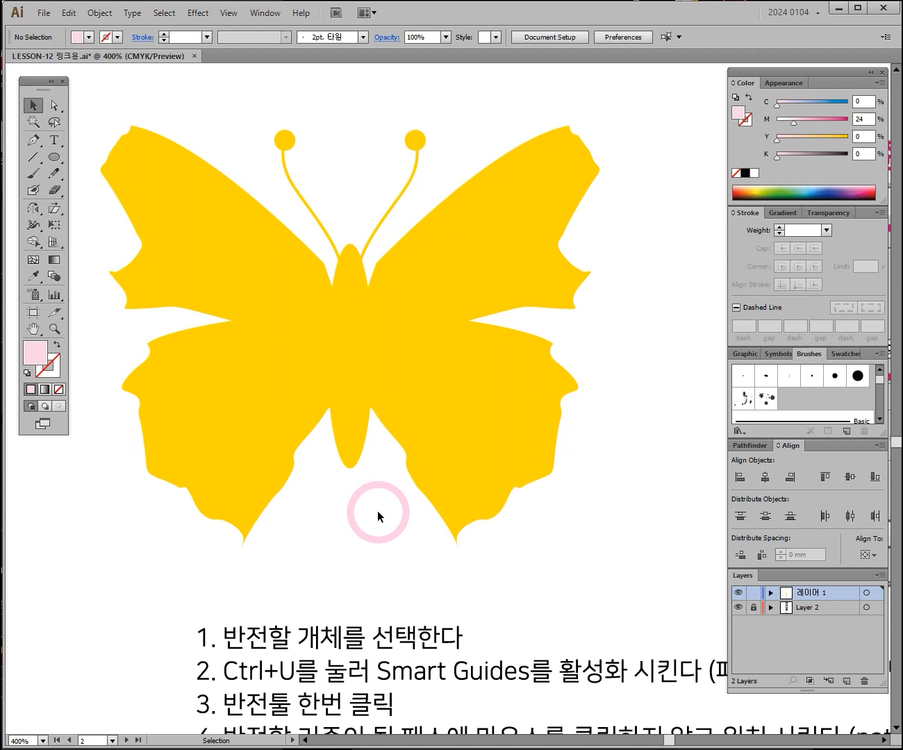
left_click(290, 356)
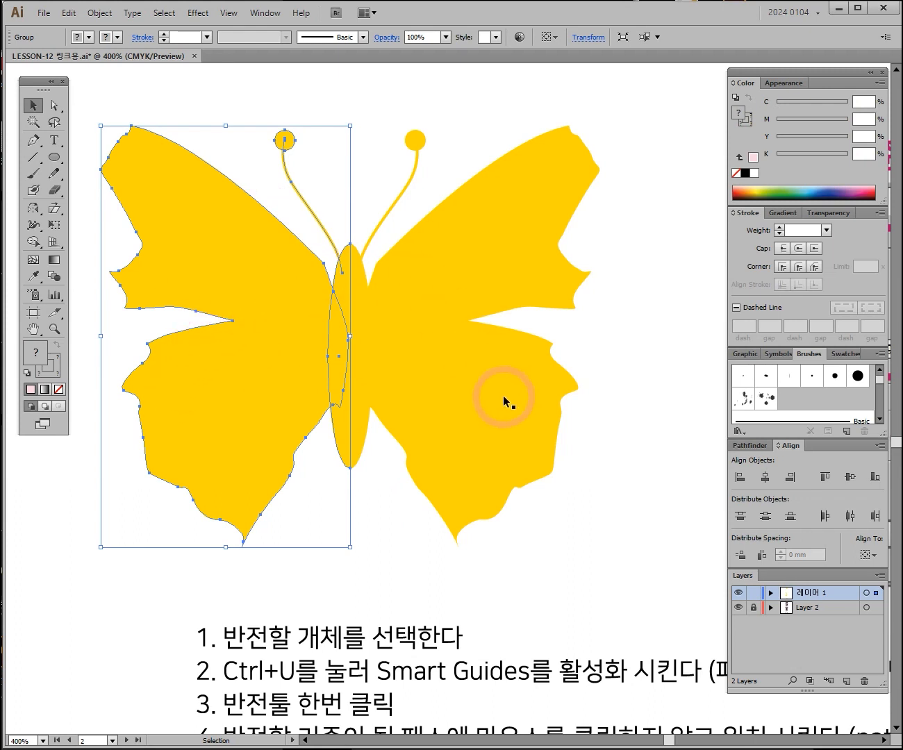
left_click(377, 508)
Step: Draw a closed pink half-heart with the Pen tool in the blank area beside the butterfly, its straight inner edge about 24 mm long
key("space")
left_click_drag(209, 399, 585, 393)
left_click_drag(264, 369, 290, 320)
key("space")
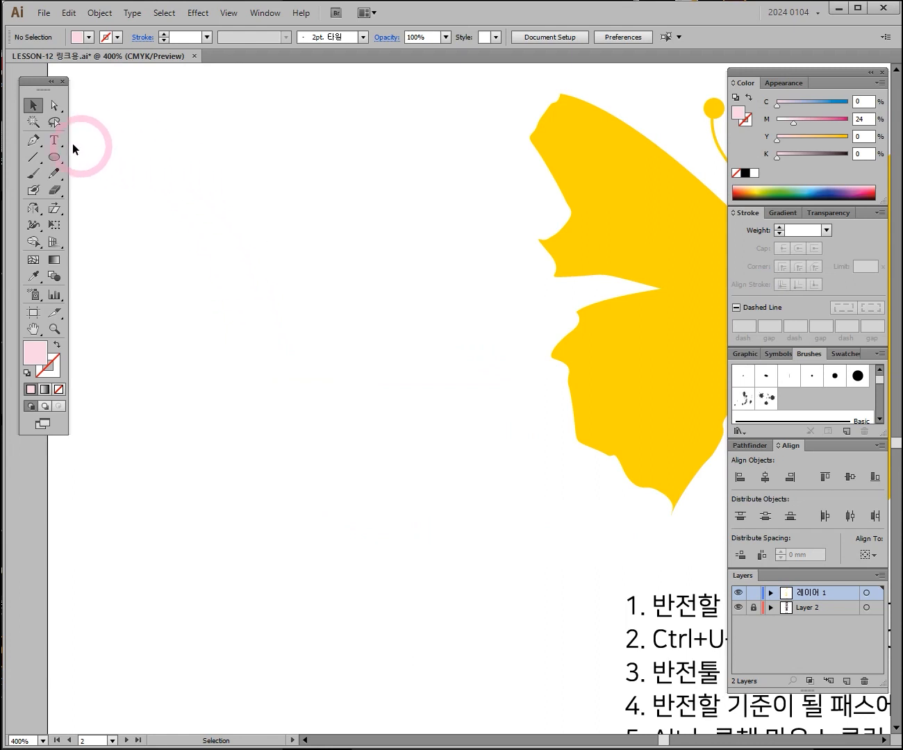
left_click_drag(34, 143, 91, 144)
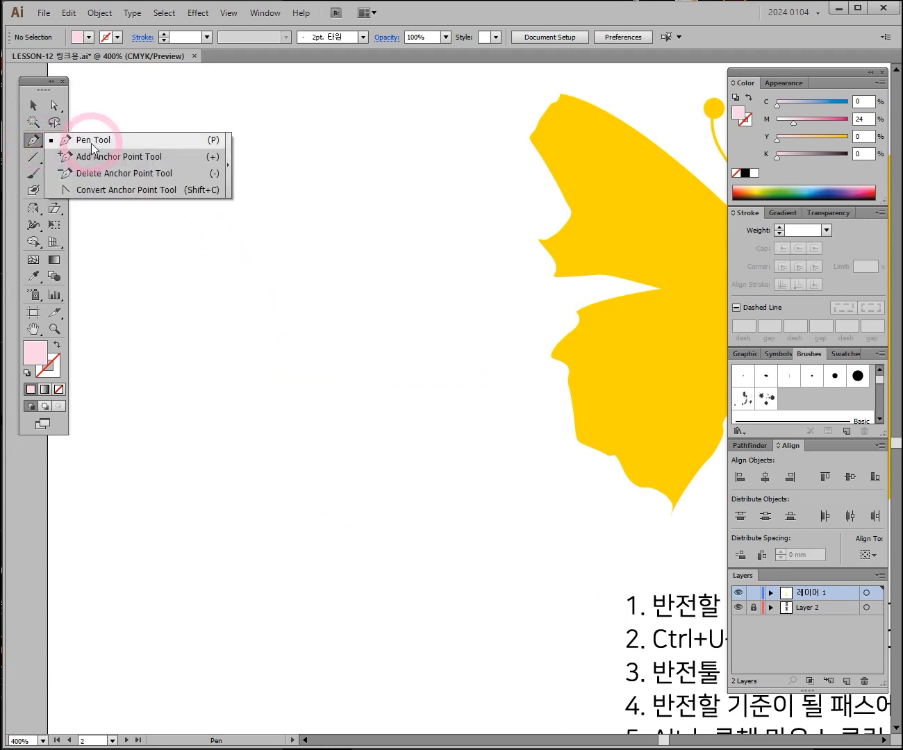
left_click(306, 293)
left_click_drag(209, 243, 144, 247)
left_click_drag(147, 384, 179, 442)
left_click(301, 479)
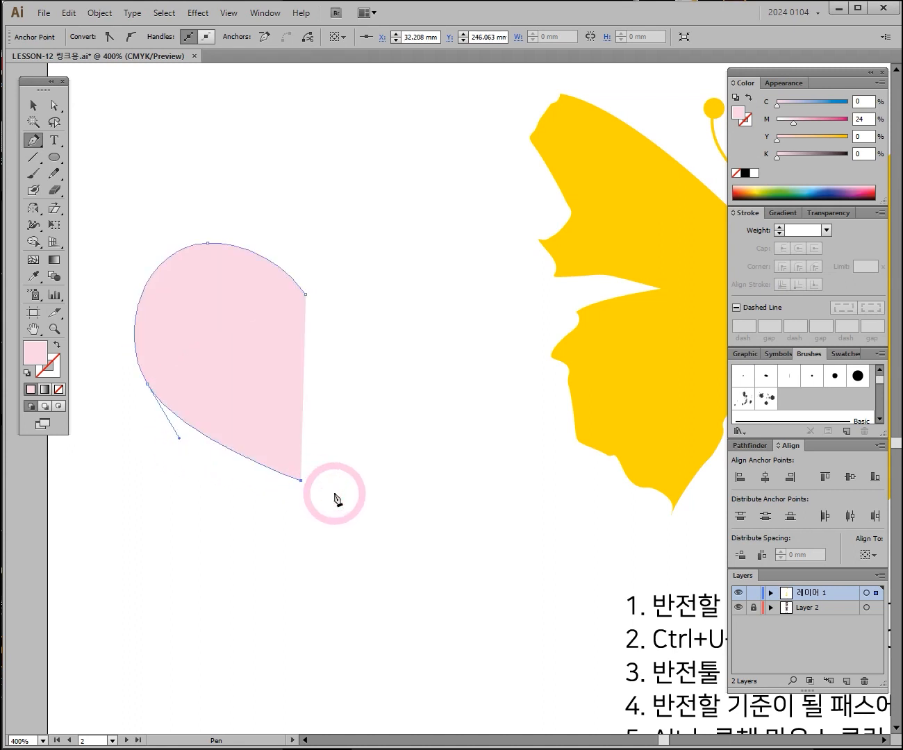
left_click(306, 295)
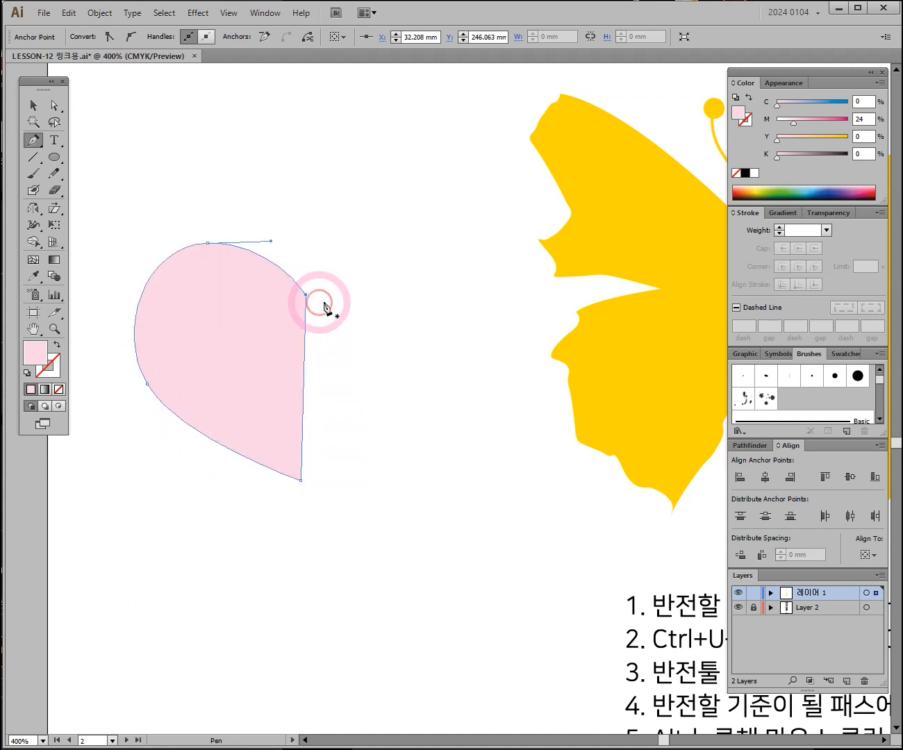
Step: Make the half-heart's inner edge vertical by right-aligning the two anchor points at its ends
left_click(33, 107)
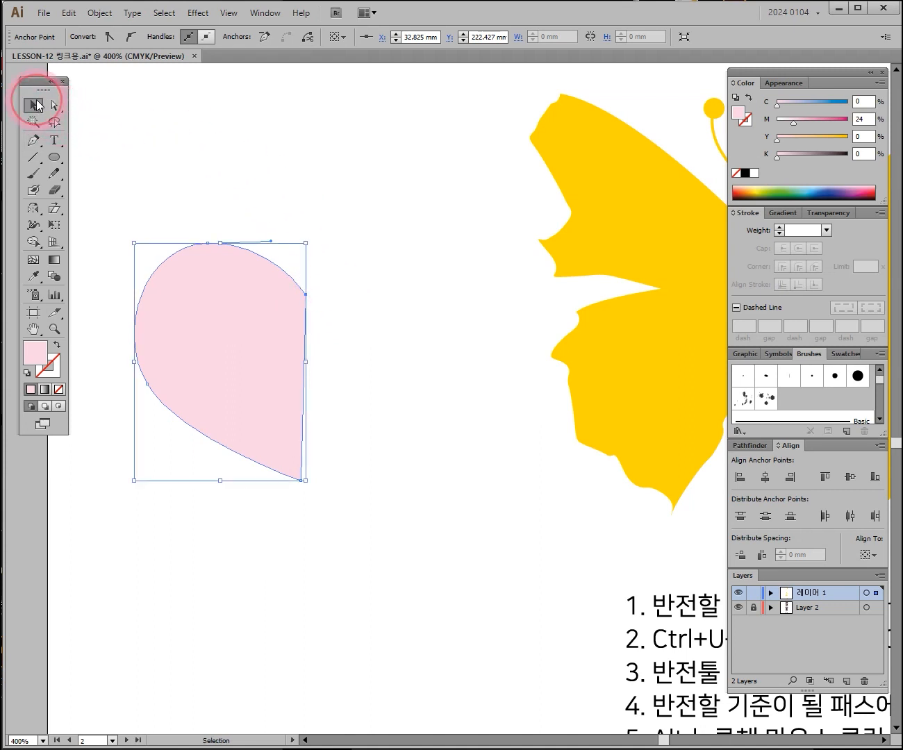
left_click(55, 107)
left_click_drag(366, 270, 293, 507)
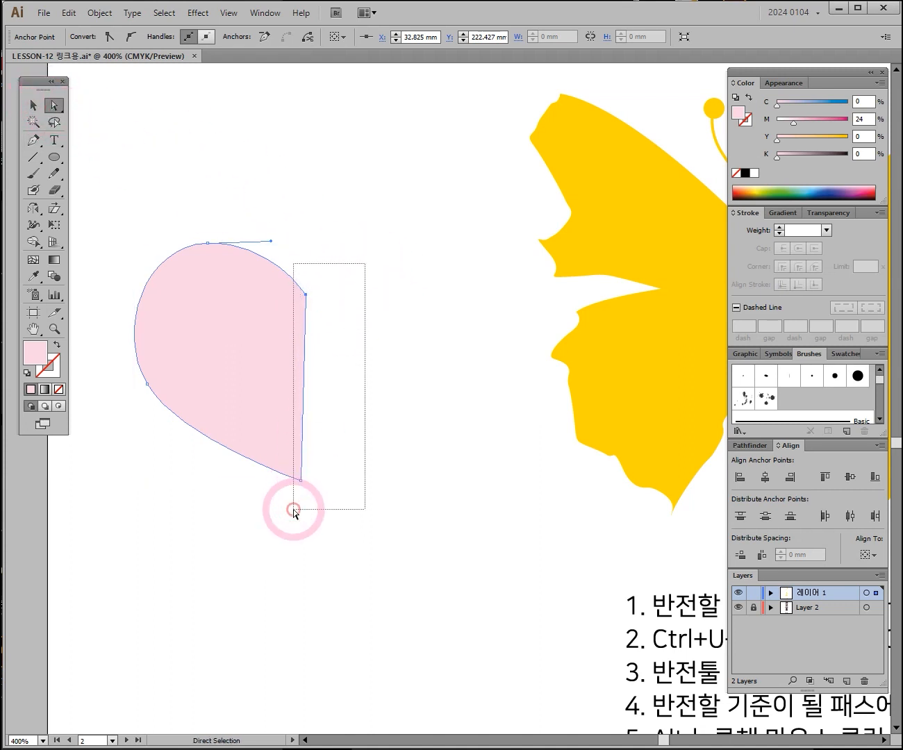
left_click(790, 476)
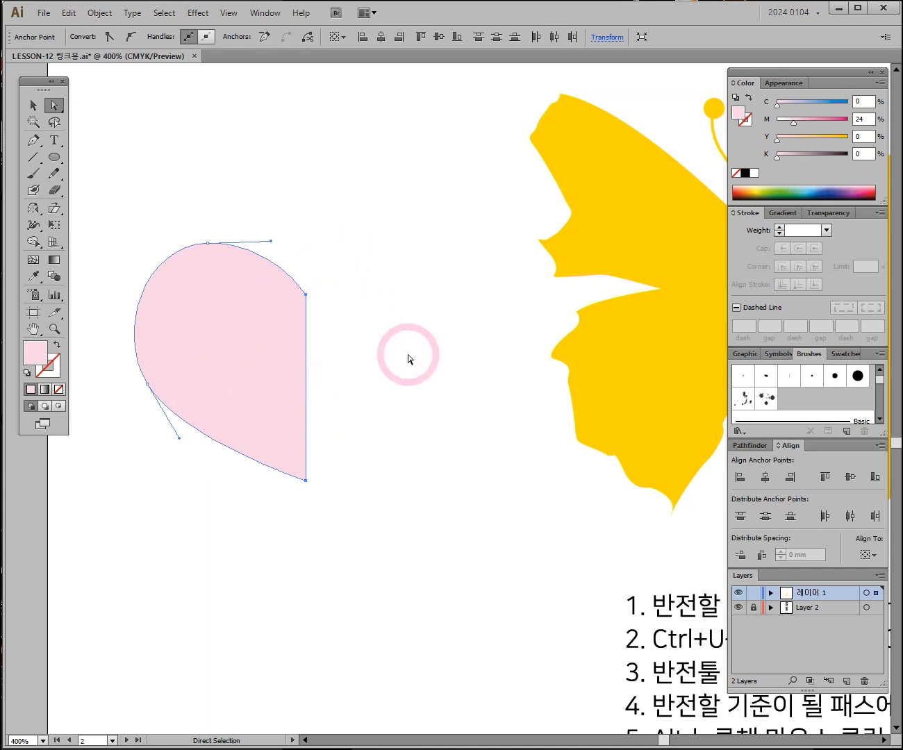
Step: With Smart Guides on, reflect a copy of the half-heart across the Vertical axis from its straight edge path, leaving nothing selected
left_click(33, 107)
left_click(207, 152)
left_click(238, 309)
left_click(32, 207)
key("ctrl+u")
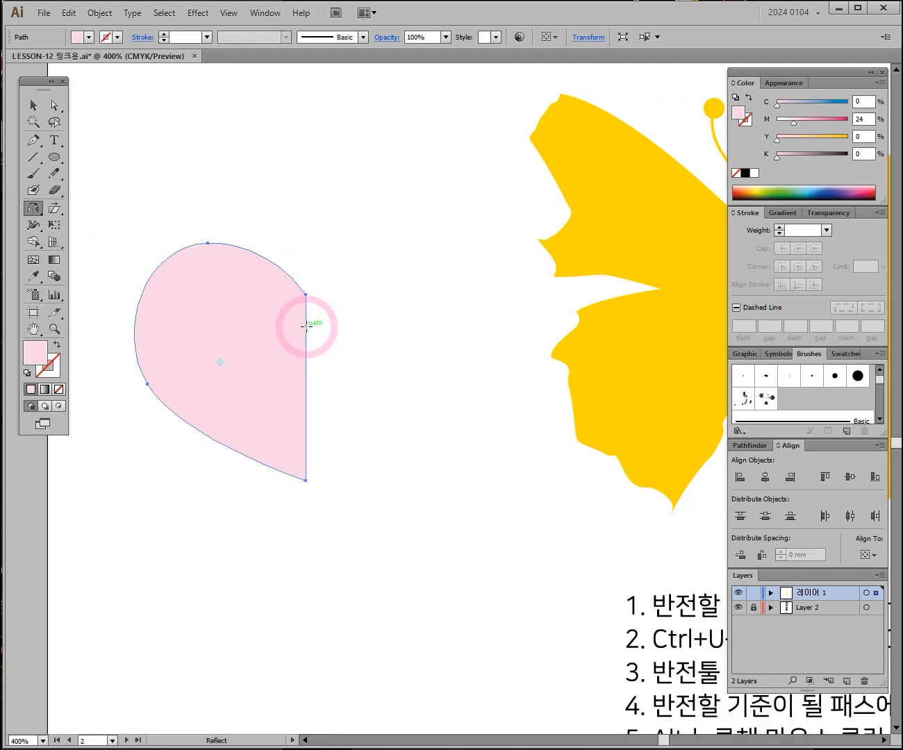
key("alt")
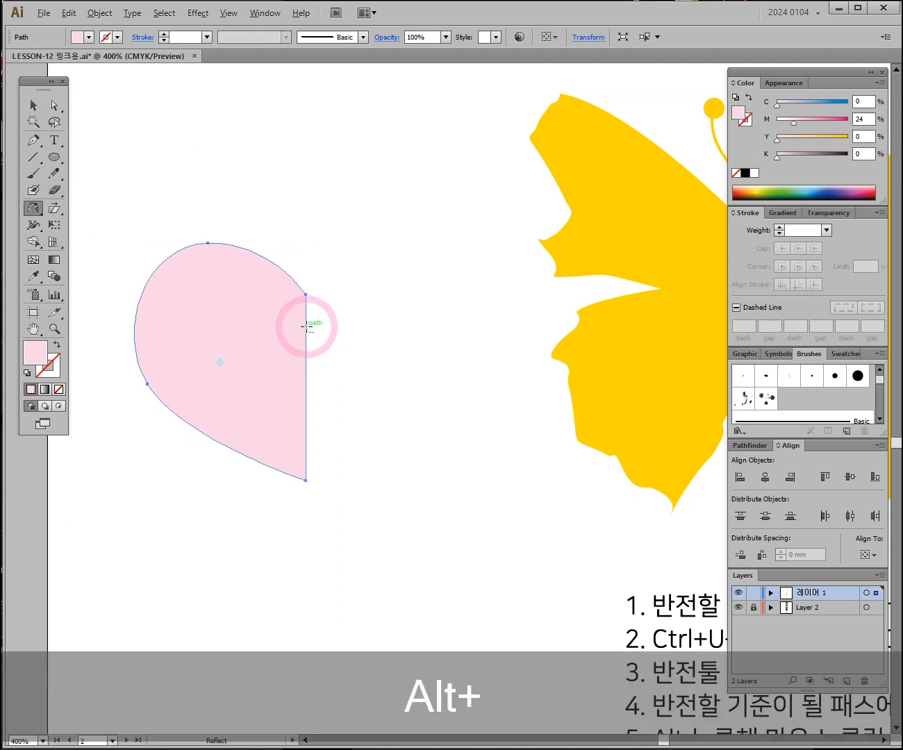
left_click(307, 327, "alt")
left_click(456, 349)
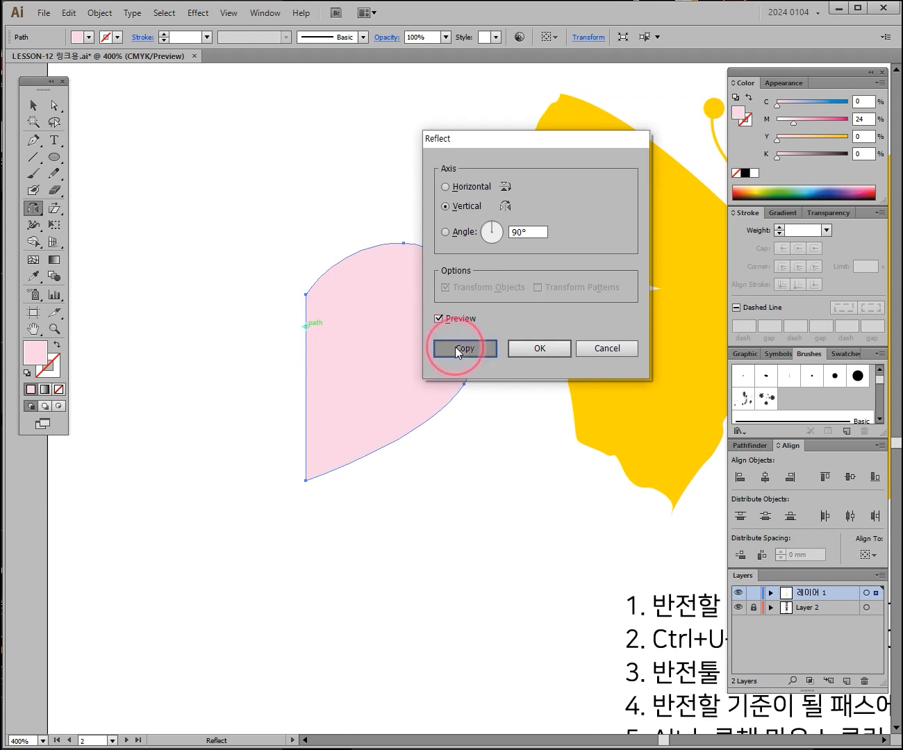
left_click(33, 106)
left_click(387, 409)
Step: Turn Smart Guides off and move the completed heart up, level with the butterfly, leaving nothing selected
key("ctrl+alt+space")
left_click_drag(412, 363, 327, 247)
left_click(54, 106)
left_click_drag(325, 546, 375, 521)
left_click(492, 567)
key("space")
left_click_drag(529, 459, 443, 369)
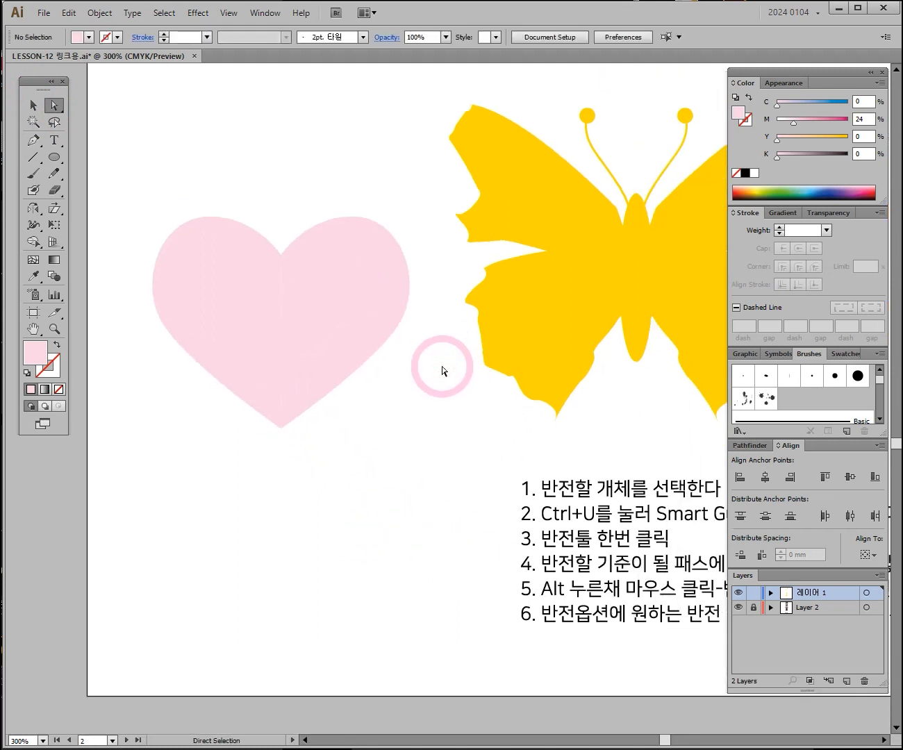
left_click(39, 104)
key("ctrl+u")
left_click_drag(223, 196, 363, 380)
left_click(366, 466)
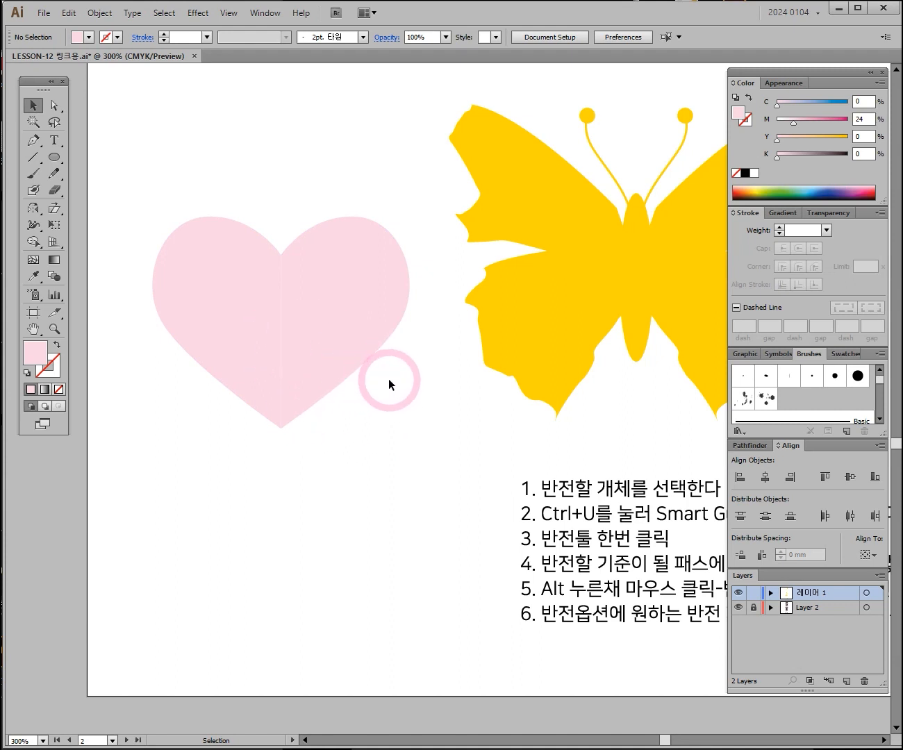
left_click_drag(346, 308, 337, 236)
left_click(380, 401)
Step: Review the rotate and reflect practice page's sample shapes against the reflection instructions on the preceding page
scroll(504, 392, "down", 2)
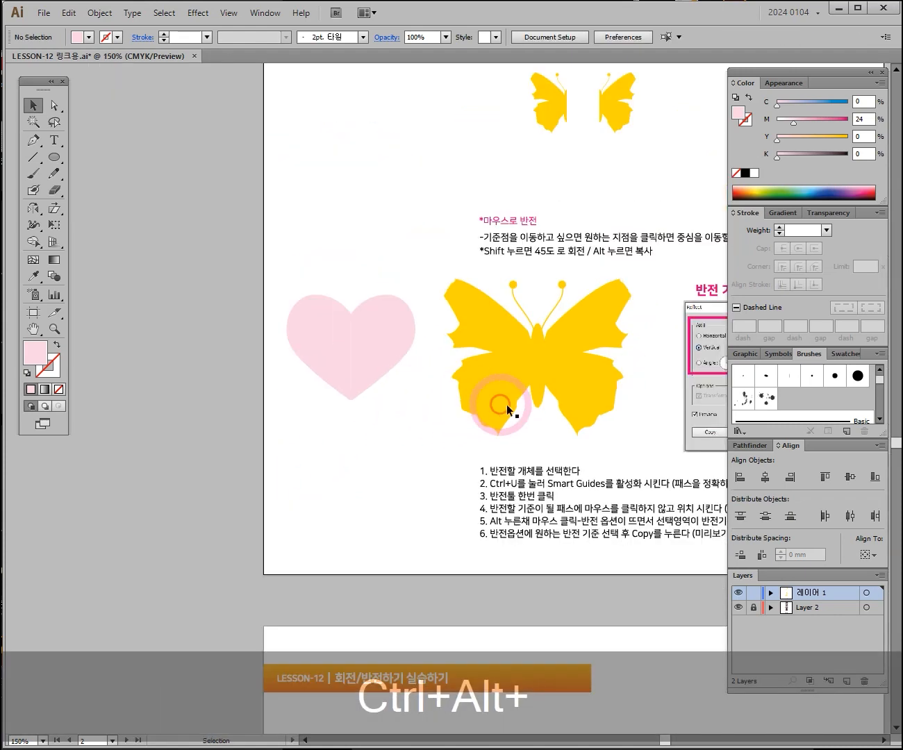
left_click_drag(603, 612, 475, 355)
left_click_drag(507, 424, 490, 361)
left_click_drag(490, 453, 460, 286)
left_click_drag(431, 437, 432, 325)
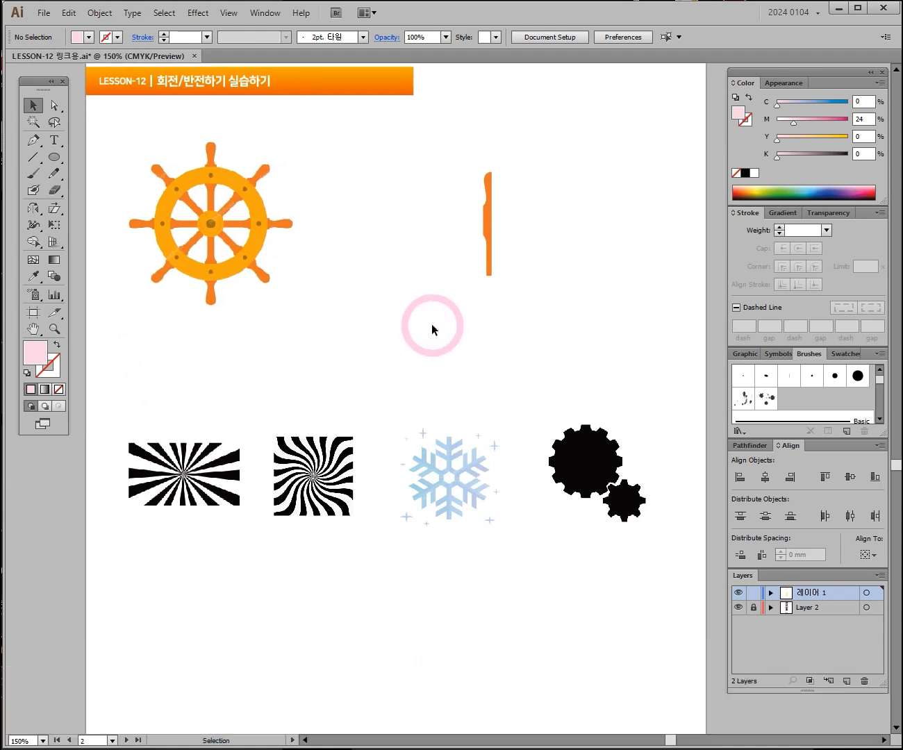
left_click_drag(422, 267, 441, 304)
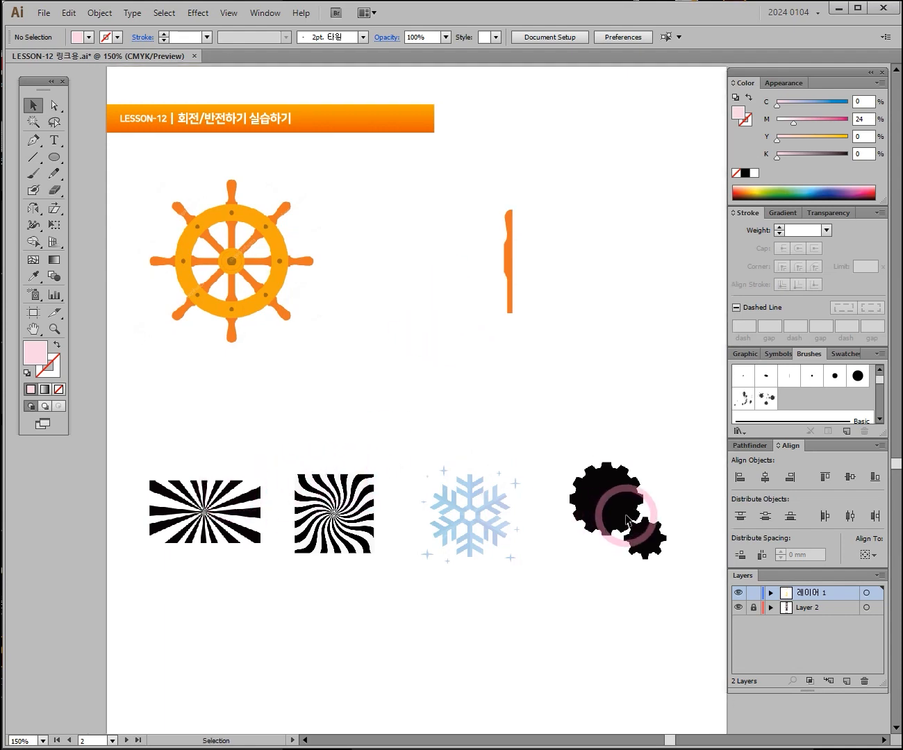
scroll(490, 377, "up", 10)
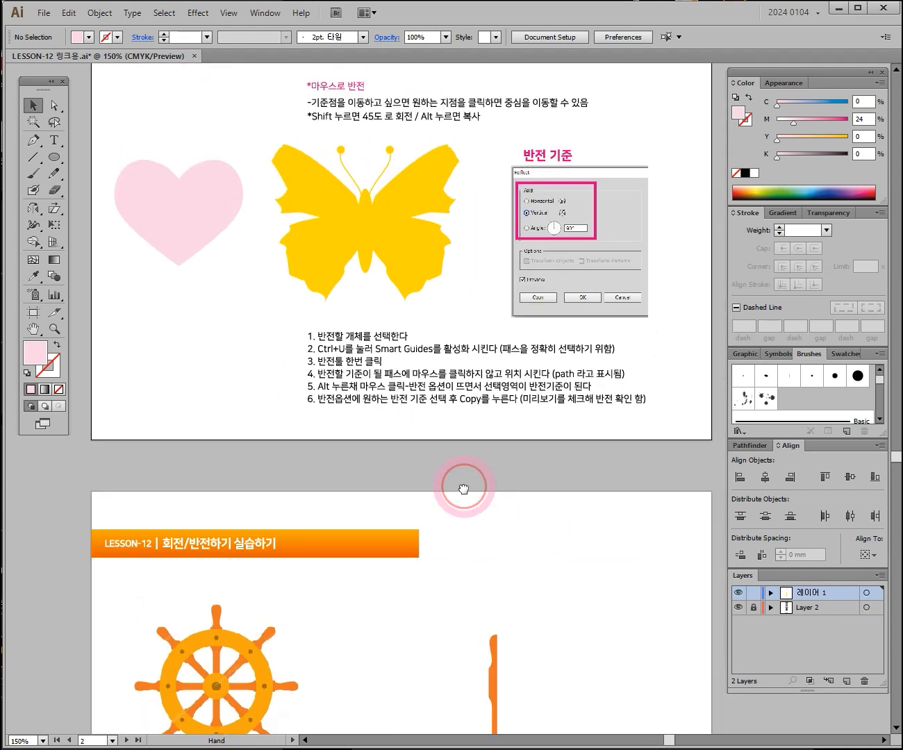
scroll(463, 488, "up", 4)
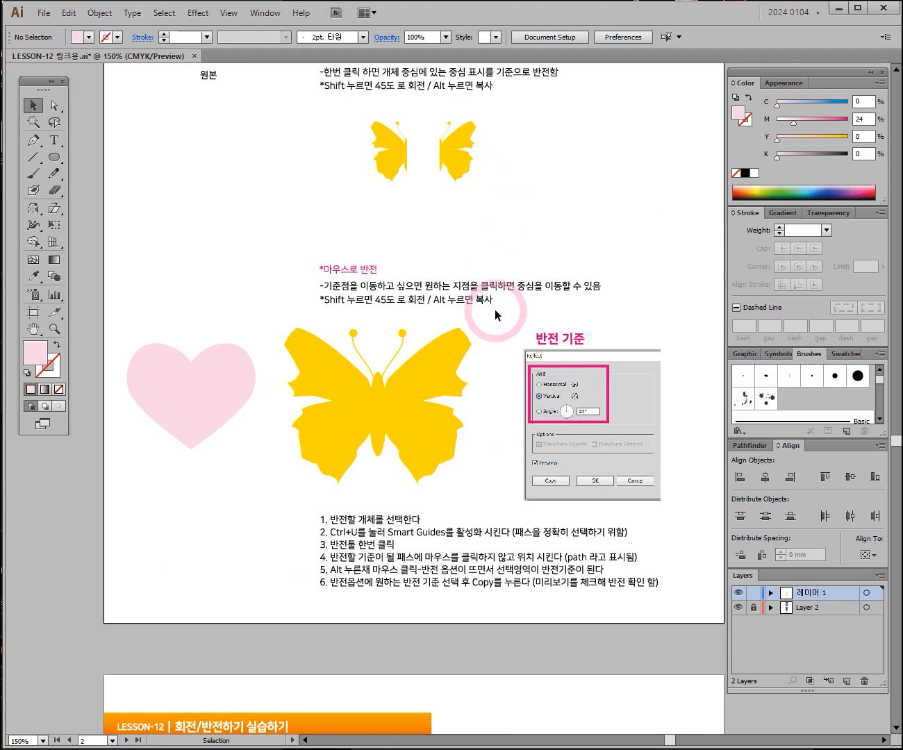
scroll(479, 305, "down", 7)
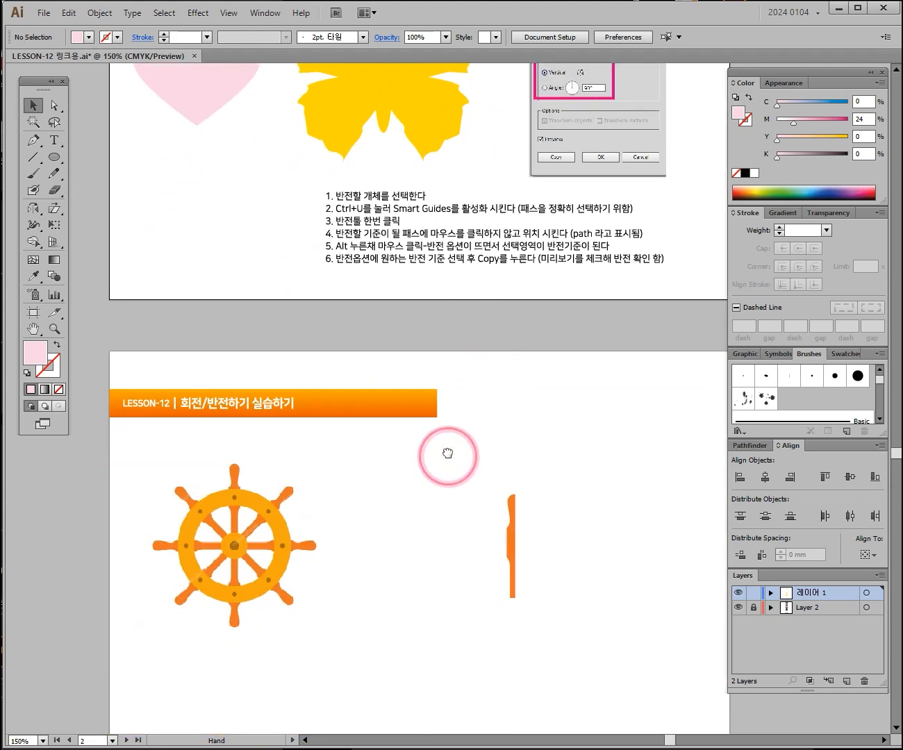
left_click_drag(448, 453, 459, 324)
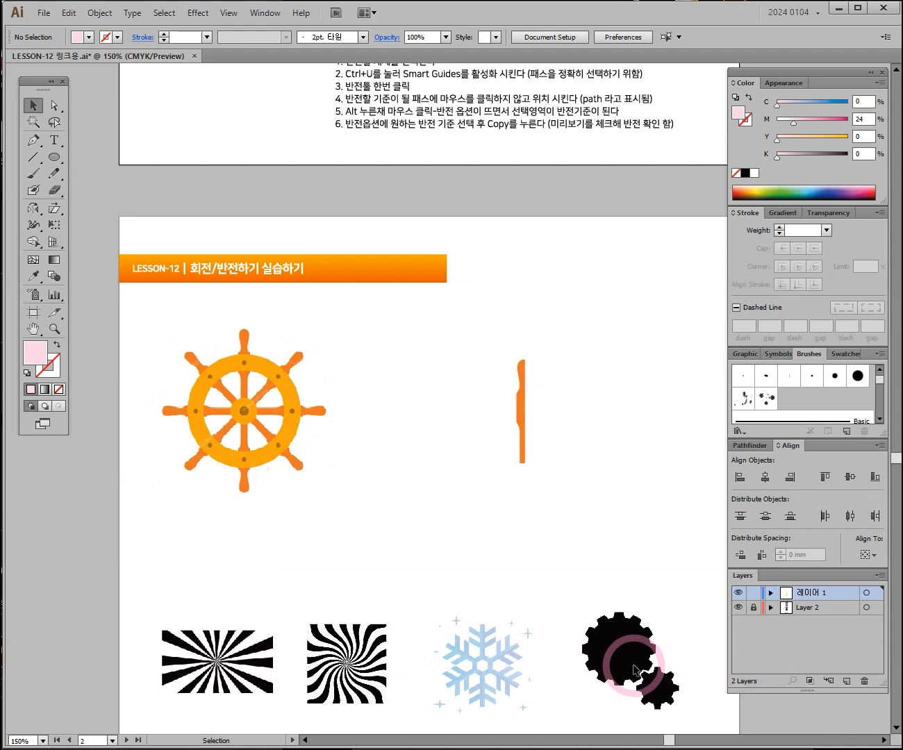
Step: Move the orange half handle up and closer to the ship's wheel, leaving nothing selected
left_click(504, 442)
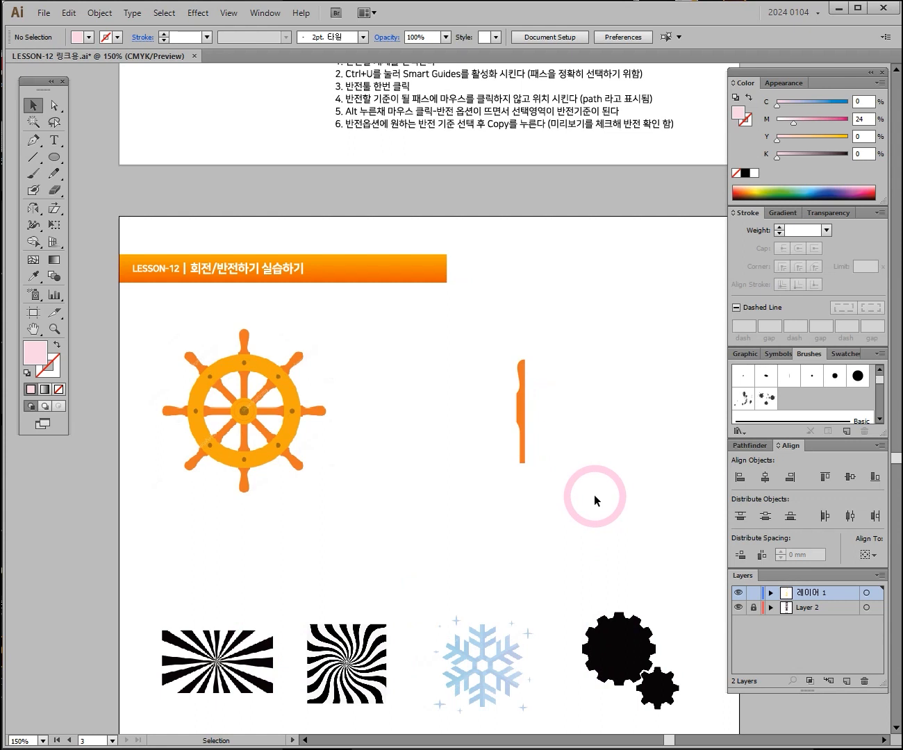
left_click_drag(525, 410, 474, 381)
left_click(533, 529)
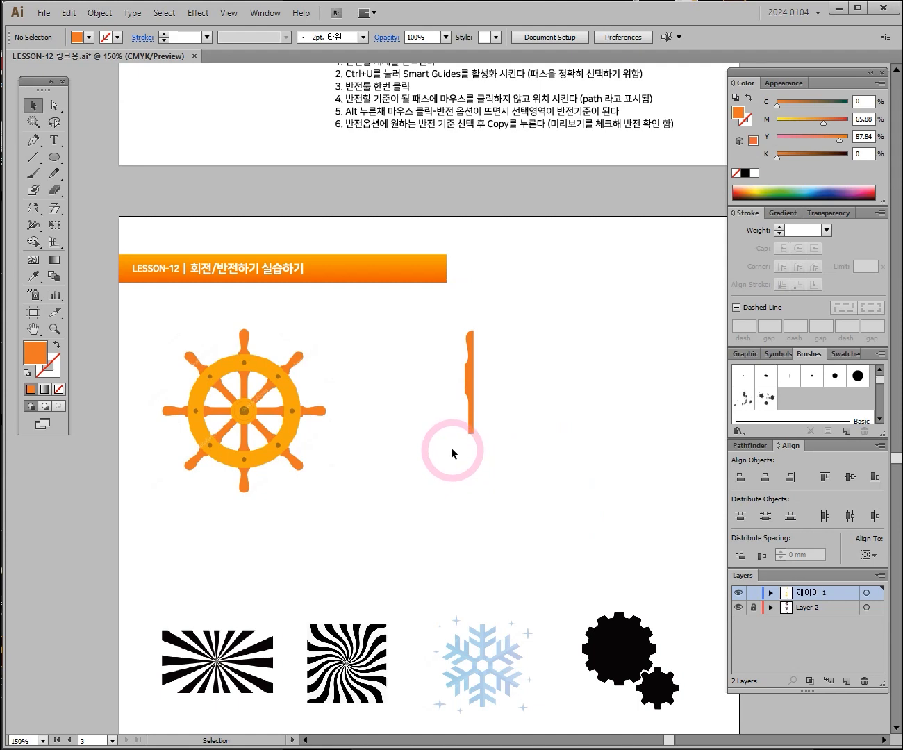
Step: Examine how the ship's wheel is built from handles repeated around its centre, comparing it with the half handle
key("ctrl+space")
left_click(414, 407)
left_click(402, 395)
left_click_drag(401, 395, 534, 369)
left_click_drag(520, 321, 432, 351)
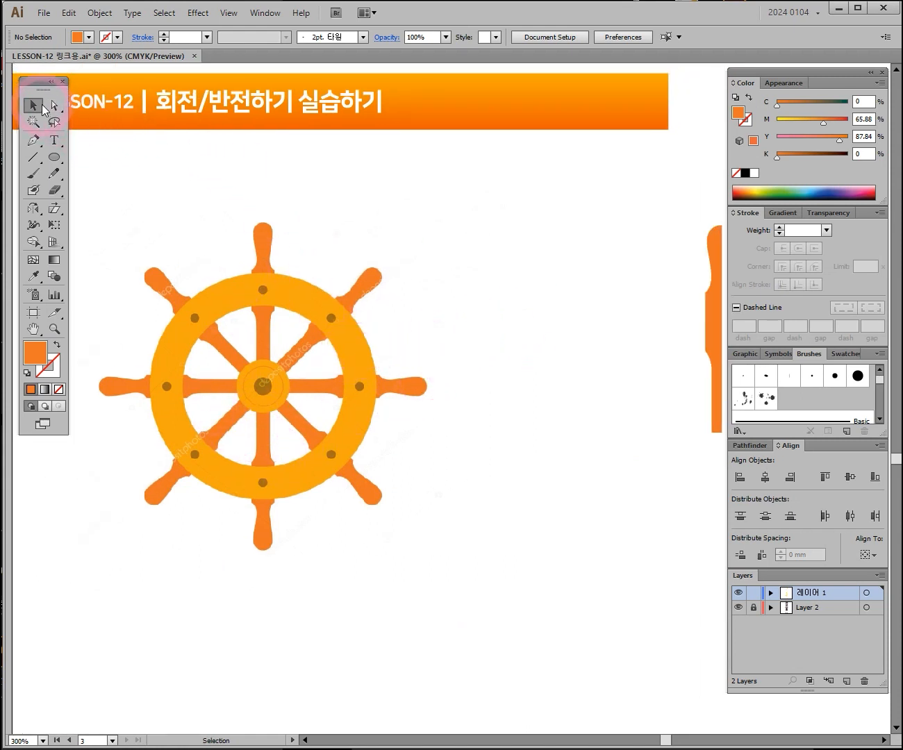
left_click_drag(487, 202, 205, 470)
left_click_drag(430, 227, 200, 452)
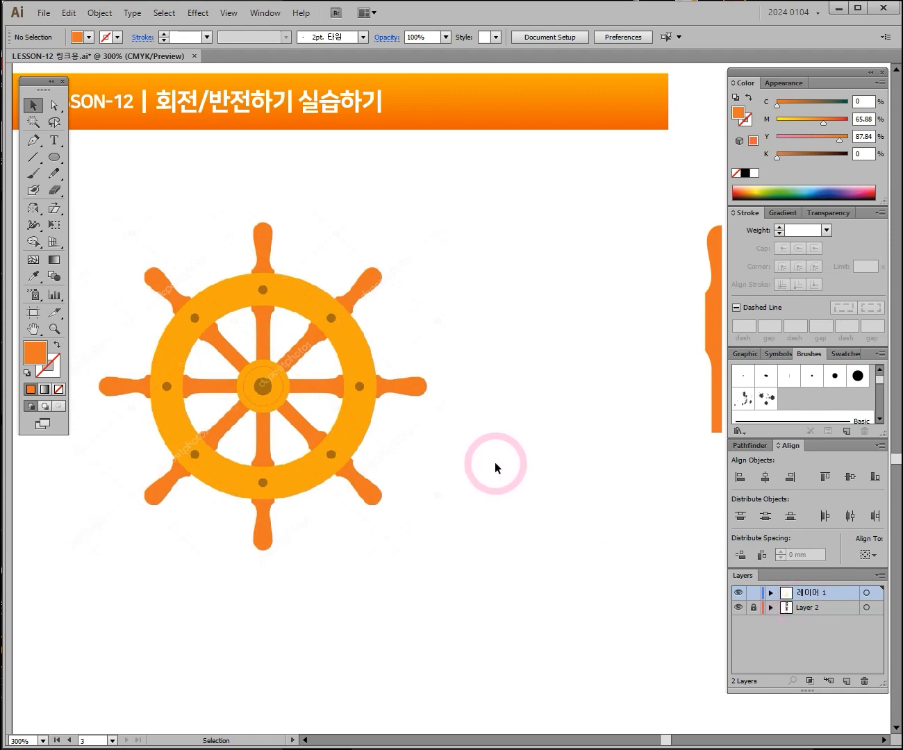
left_click_drag(496, 468, 423, 384)
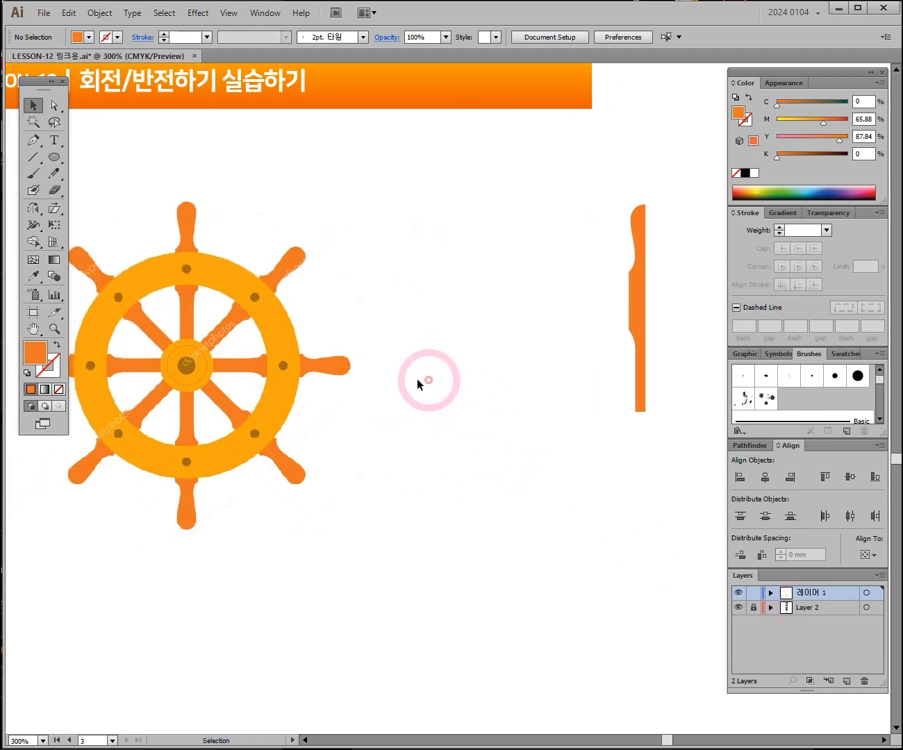
left_click_drag(260, 348, 356, 355)
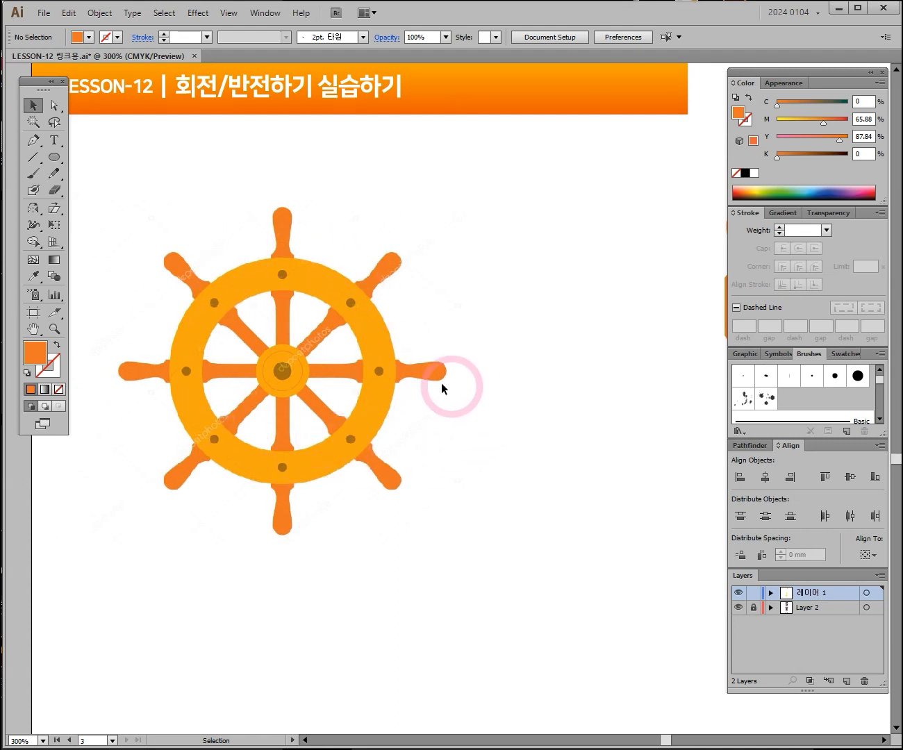
Step: Revisit the daisy examples on the rotation page to examine how the petals are arranged around the centre circle
left_click(403, 208, "ctrl+alt")
left_click(478, 305, "ctrl+alt")
left_click(478, 306, "ctrl+alt")
left_click_drag(503, 262, 394, 485)
left_click_drag(415, 208, 353, 426)
left_click_drag(382, 214, 395, 440)
left_click(312, 362, "ctrl")
left_click(471, 383, "ctrl")
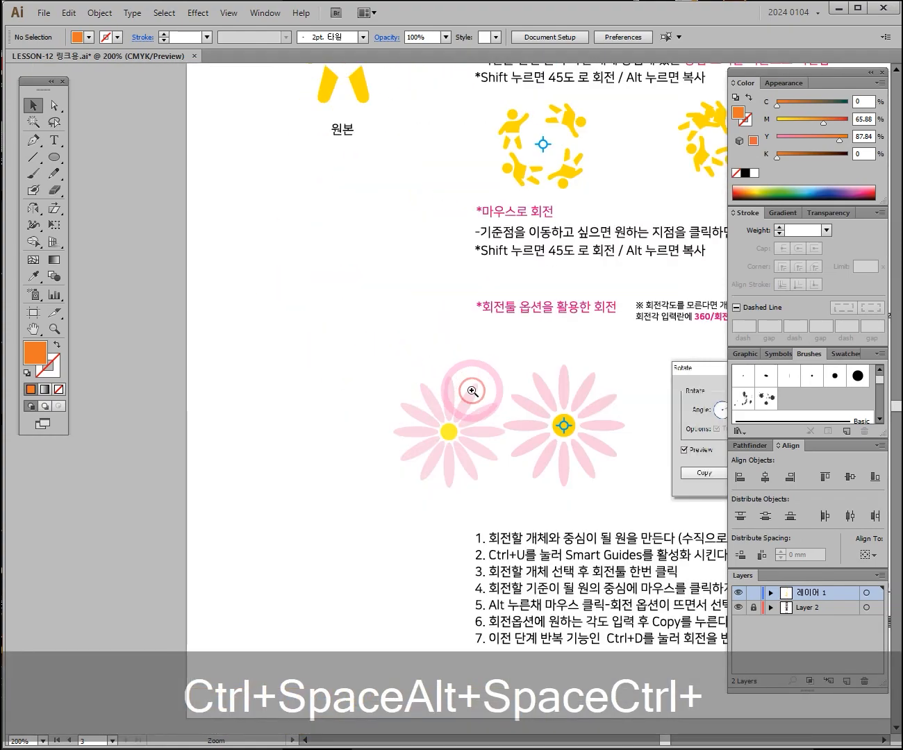
left_click(473, 389, "ctrl")
left_click(486, 450, "ctrl")
left_click(417, 424, "ctrl")
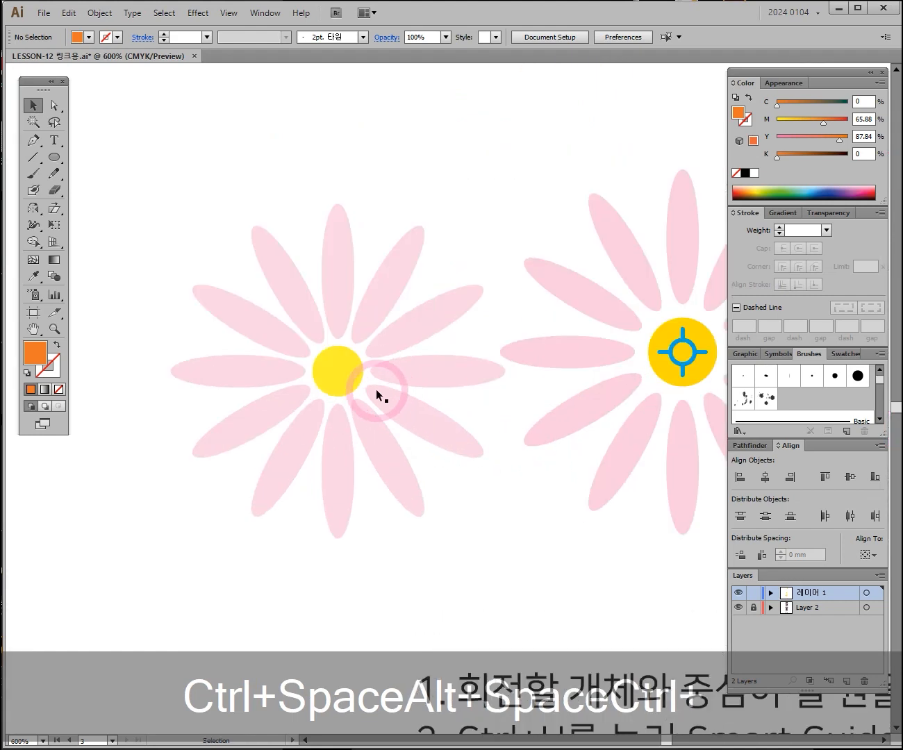
left_click_drag(377, 390, 295, 346)
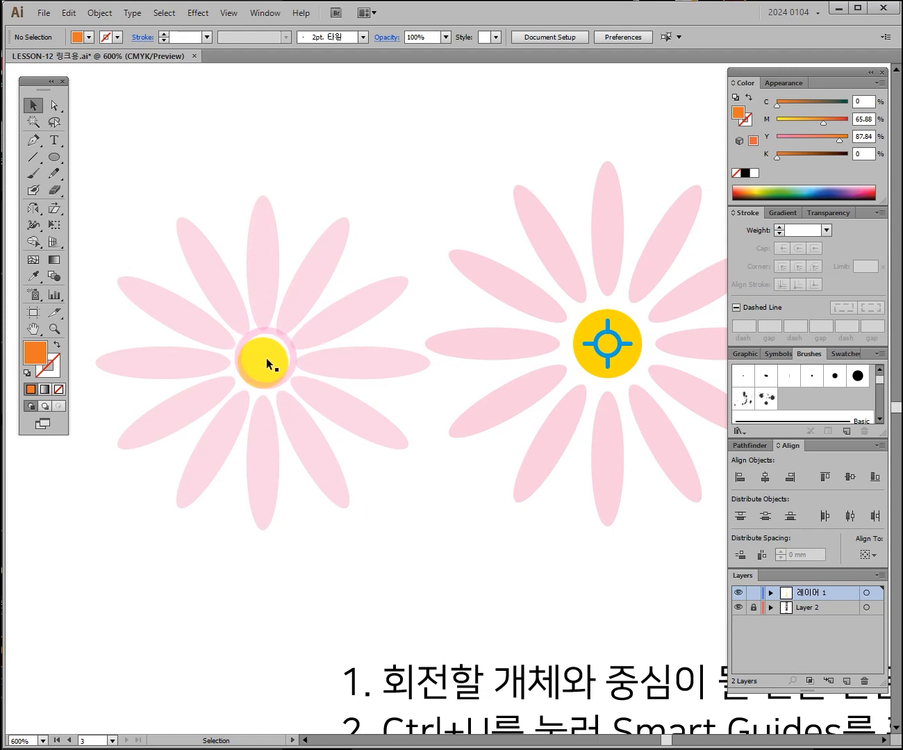
Step: Return to the practice page and compare the ship's wheel's handles with the separate orange half handle
left_click(470, 491, "ctrl+alt")
left_click(469, 492, "ctrl+alt")
left_click(470, 492, "ctrl+alt")
left_click_drag(469, 513, 393, 193)
left_click_drag(487, 600, 436, 82)
left_click_drag(490, 423, 489, 107)
left_click_drag(479, 455, 500, 112)
left_click_drag(467, 396, 488, 288)
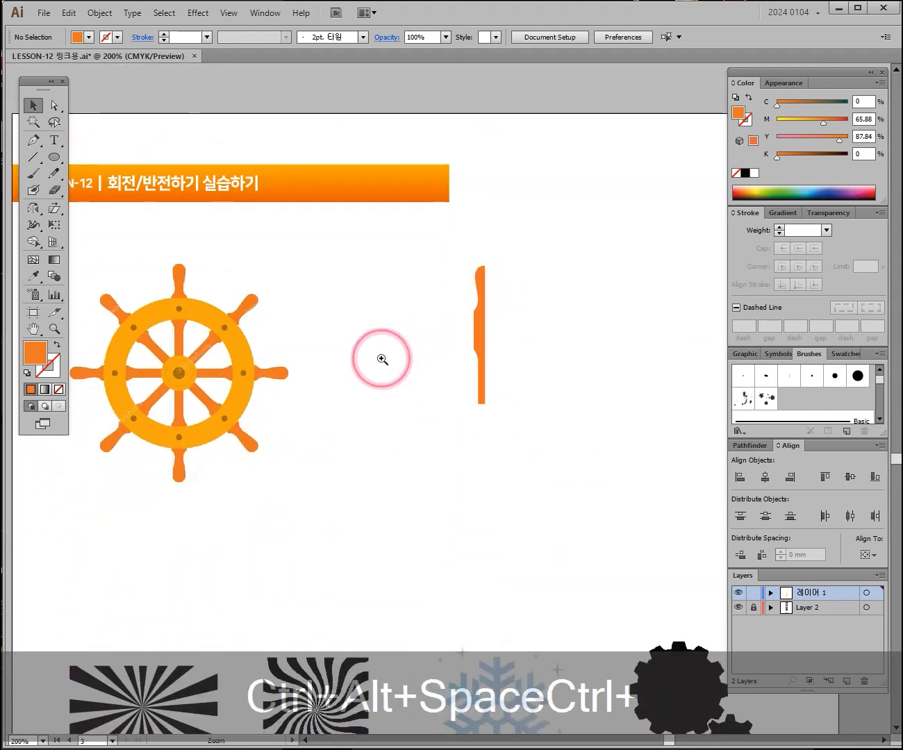
left_click(262, 379, "ctrl")
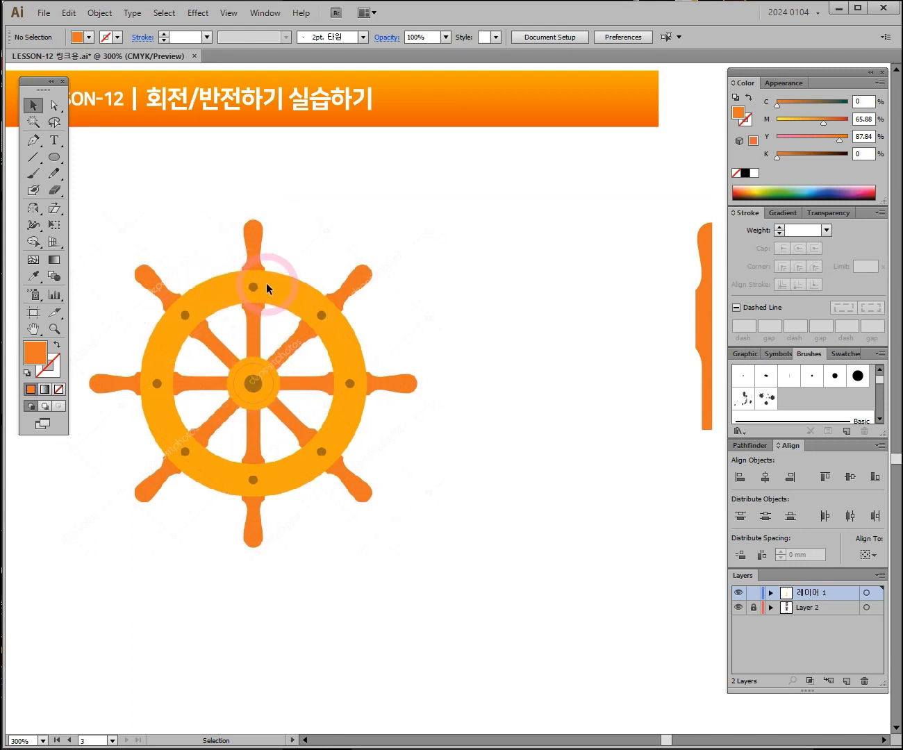
left_click_drag(604, 313, 393, 302)
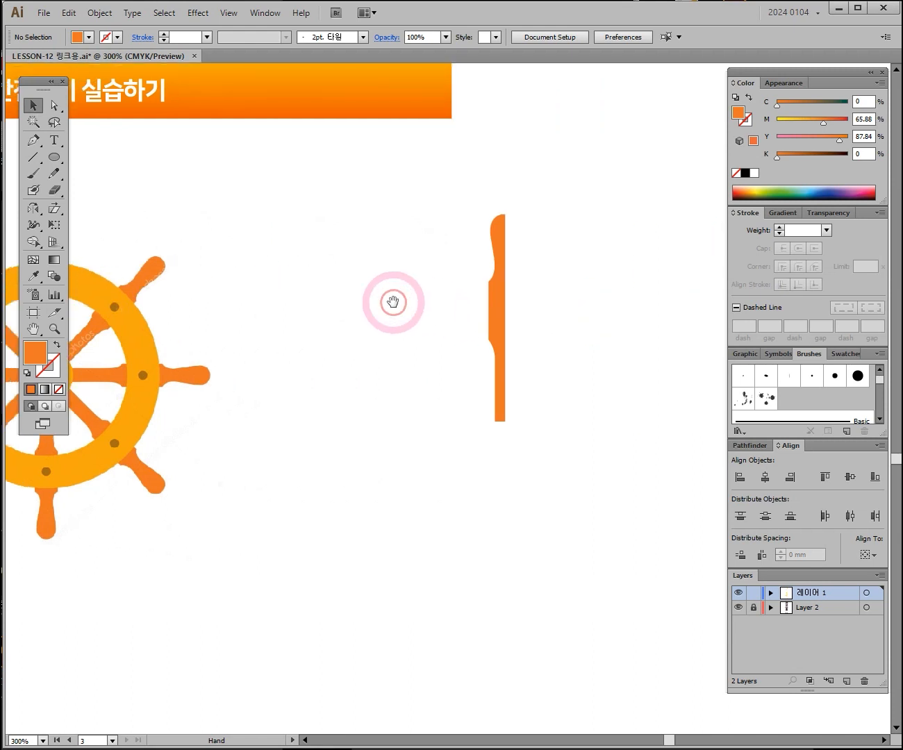
Step: Examine the orange half handle up close and compare it with the complete handles on the ship's wheel, leaving nothing selected
left_click(498, 310)
key("ctrl+space")
left_click(505, 334)
left_click(483, 348)
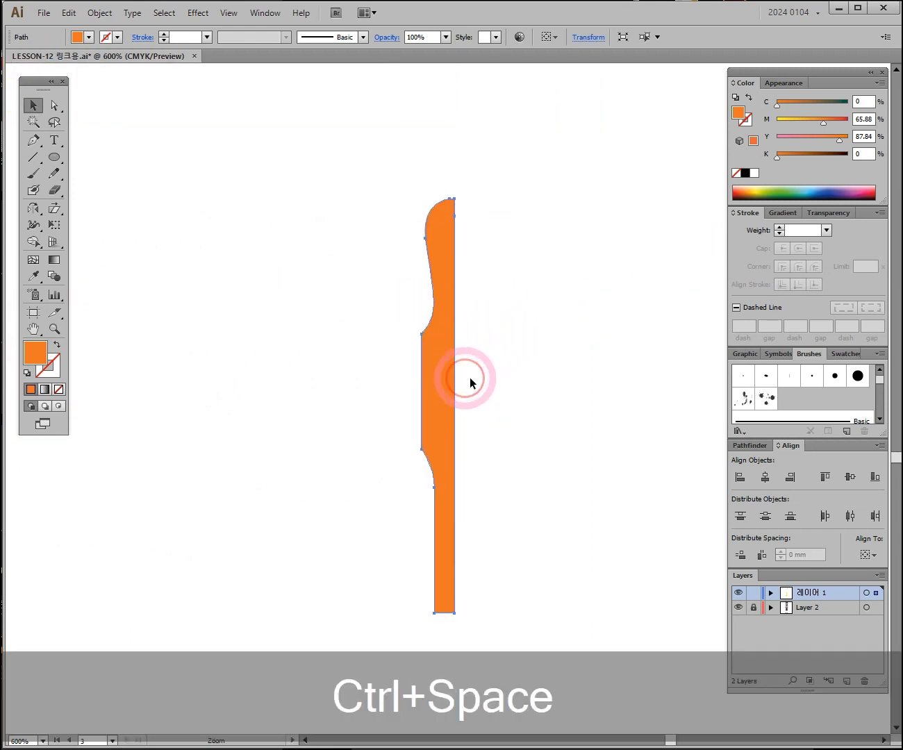
left_click_drag(469, 382, 393, 273)
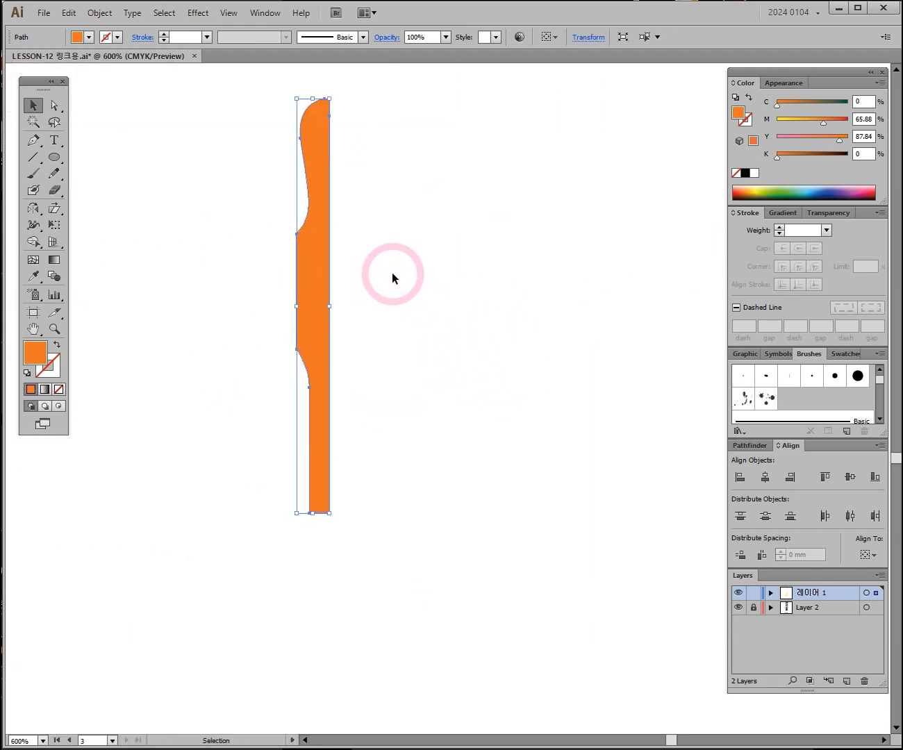
left_click_drag(337, 279, 314, 278)
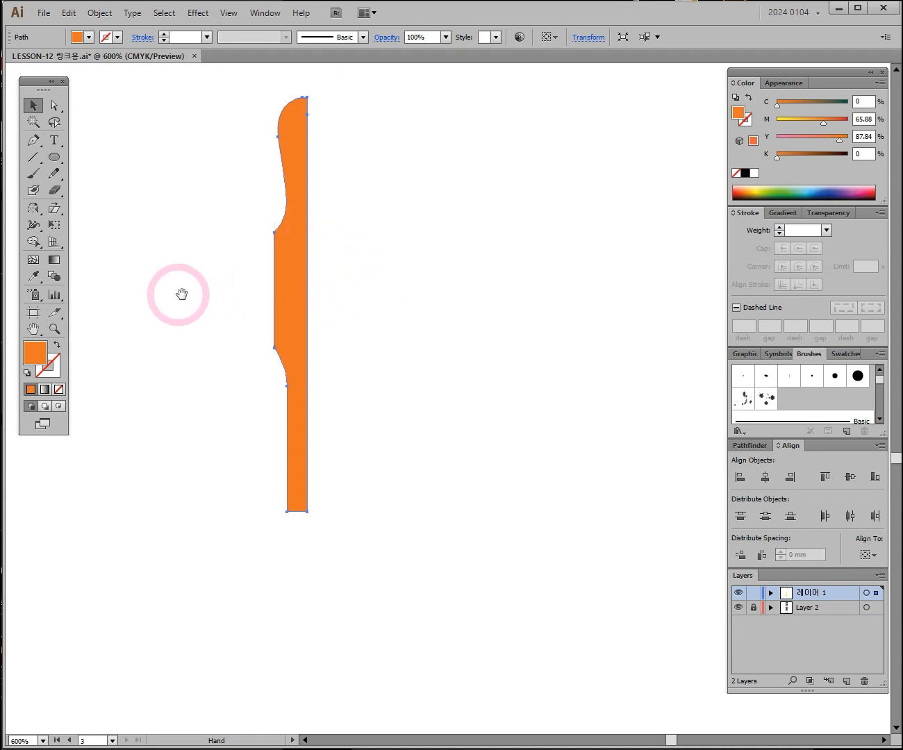
left_click_drag(181, 296, 595, 319)
left_click_drag(279, 310, 630, 316)
left_click_drag(333, 272, 399, 304)
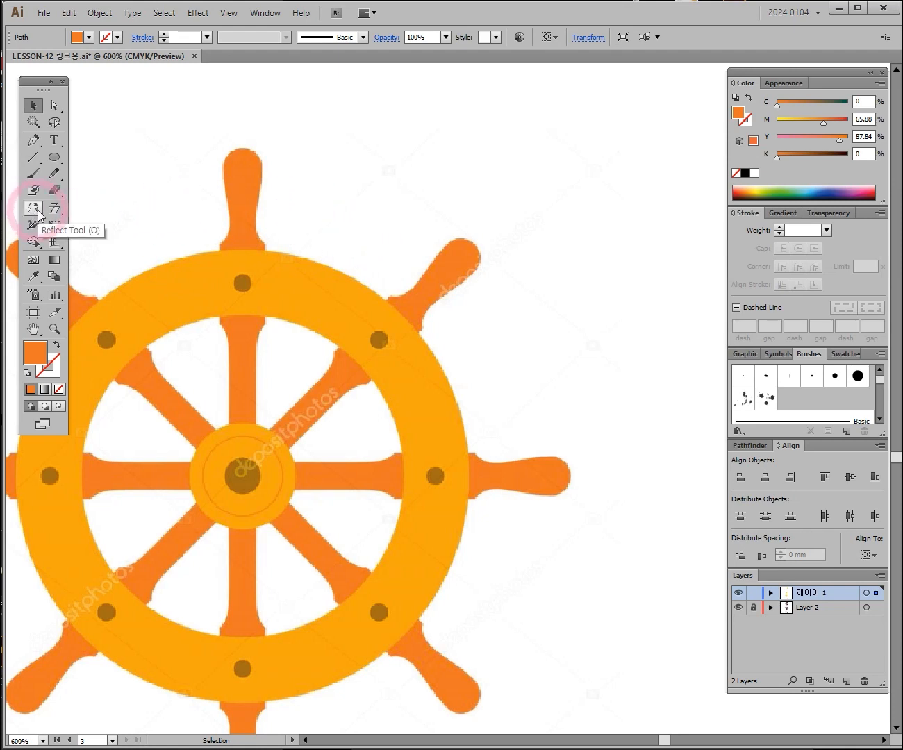
left_click(465, 201)
left_click_drag(465, 200, 257, 205)
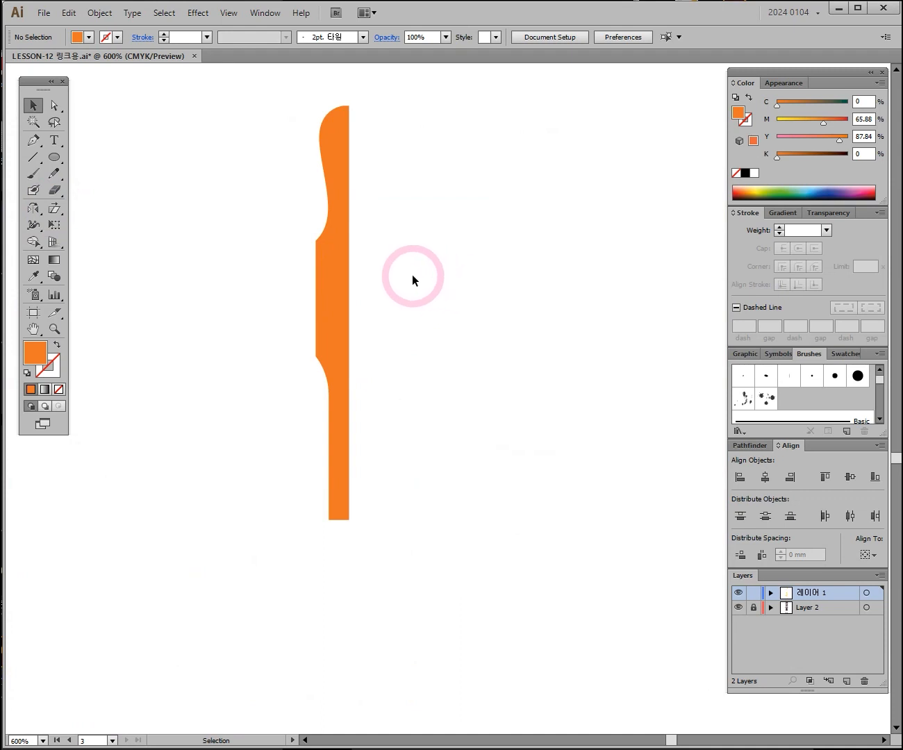
Step: Turn on Smart Guides and start reflecting the orange half handle with the Reflect tool, using its straight vertical edge as the axis
left_click(339, 279)
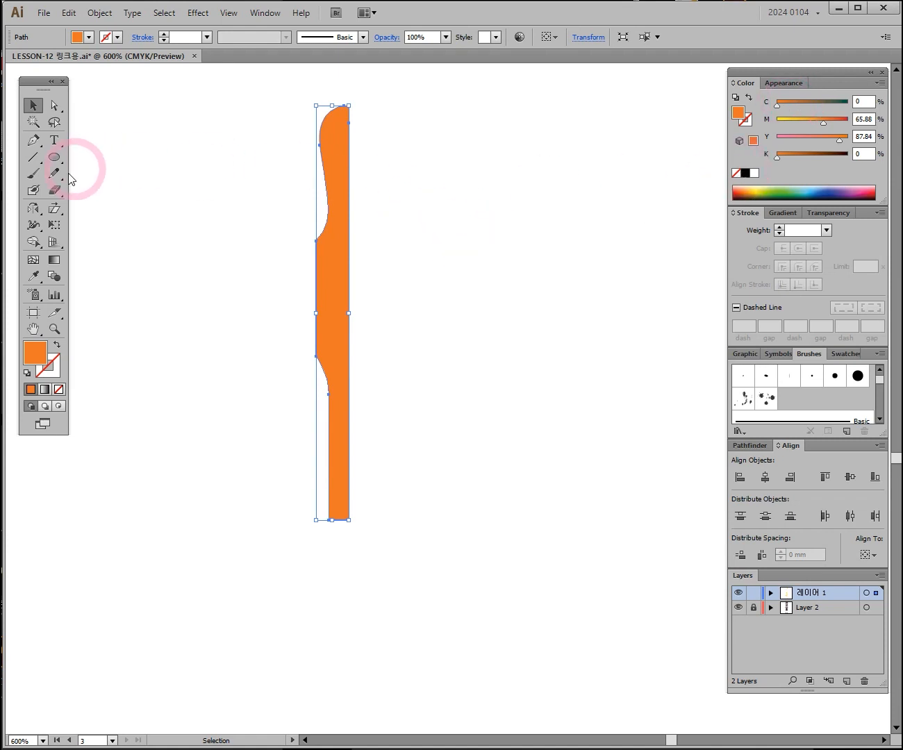
left_click(31, 214)
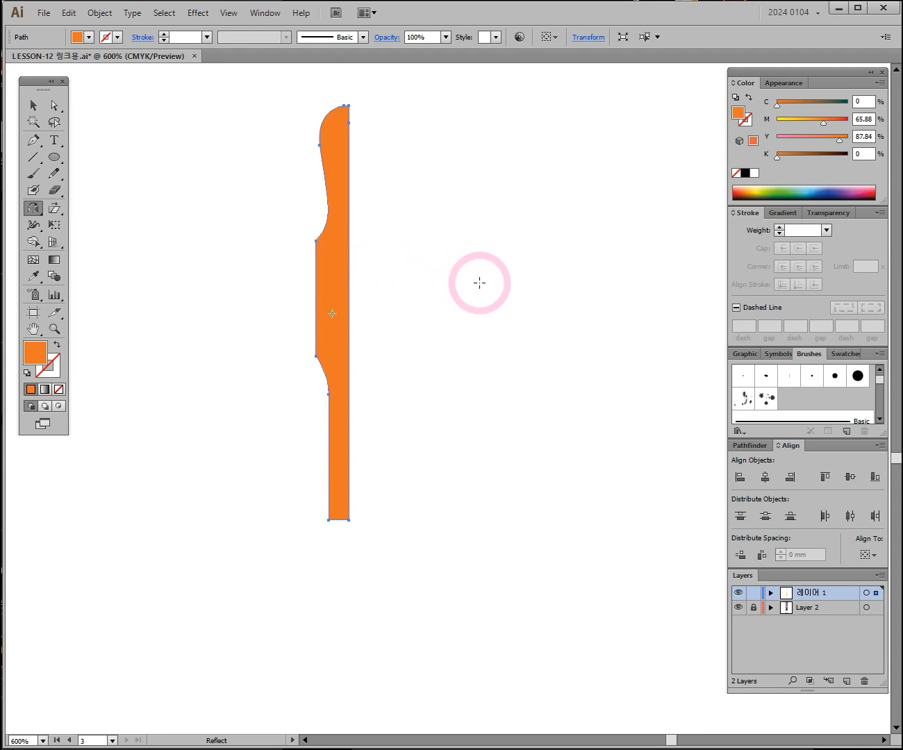
key("ctrl")
key("ctrl+u")
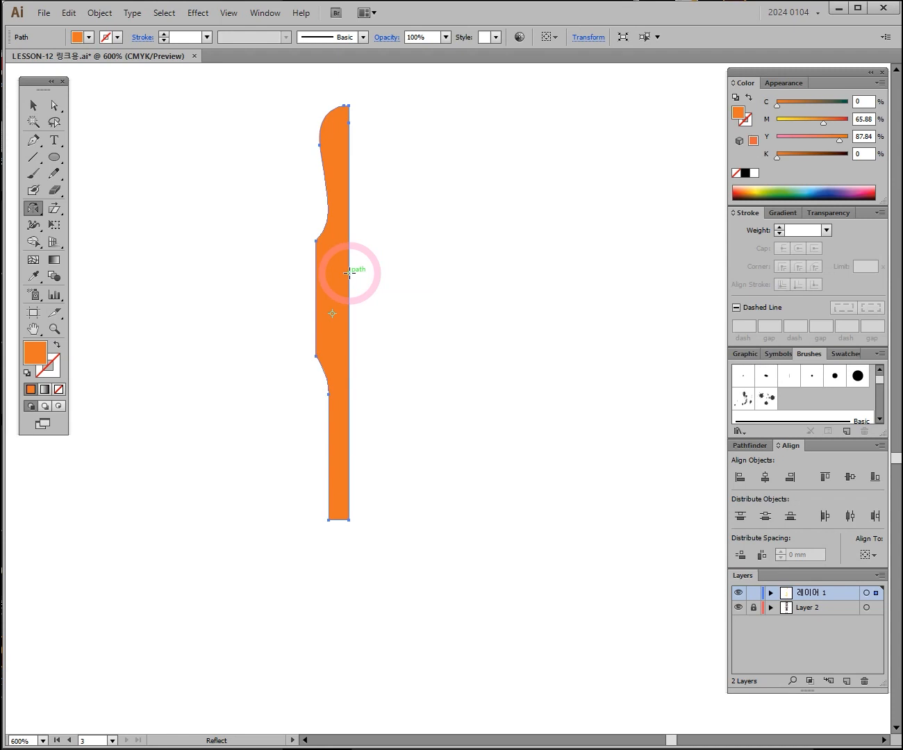
key("alt")
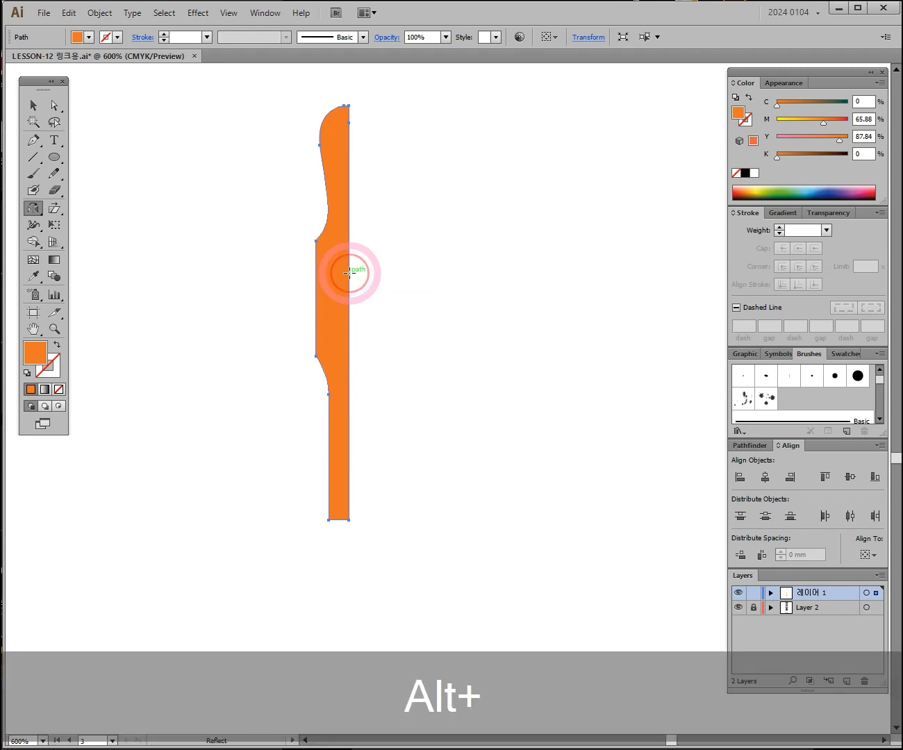
Step: Create a mirrored copy of the orange half handle across a vertical axis set on its straight inner edge
left_click(349, 273, "alt")
left_click_drag(504, 141, 526, 185)
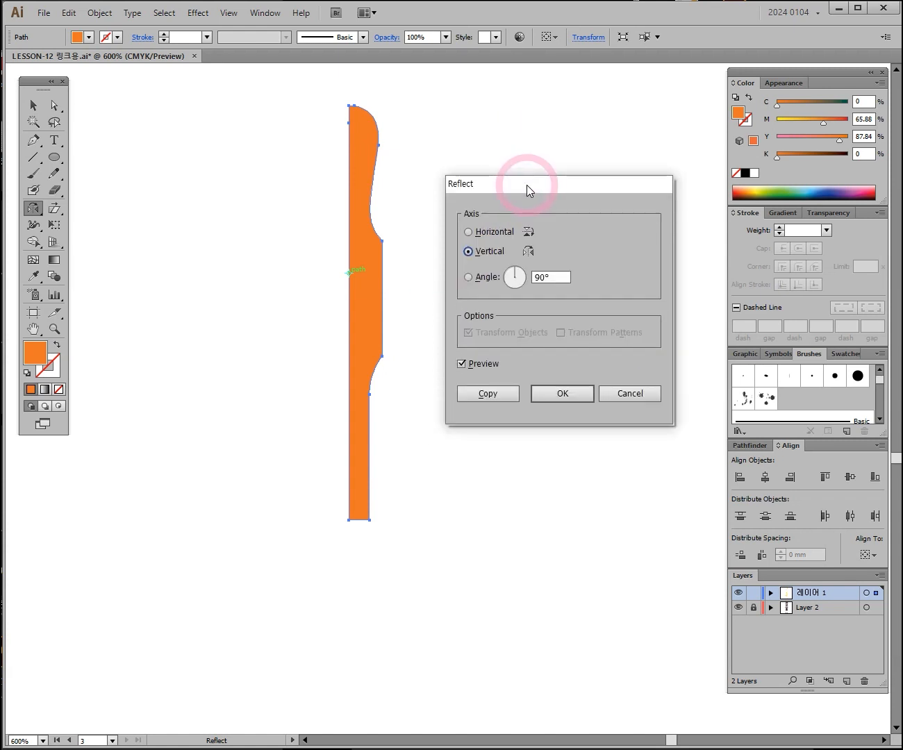
left_click(461, 364)
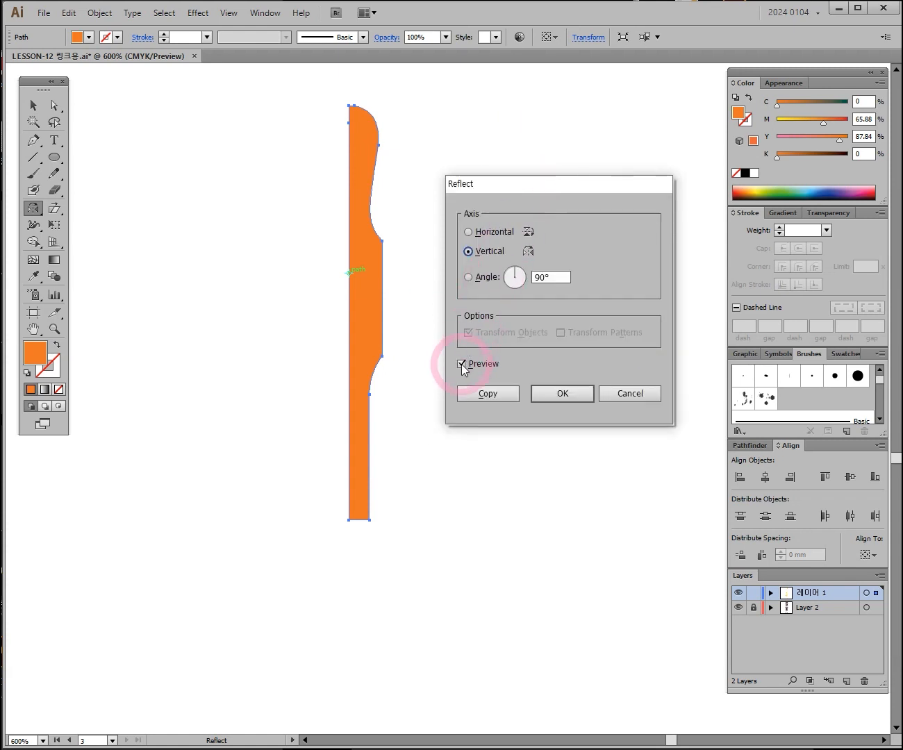
left_click(530, 249)
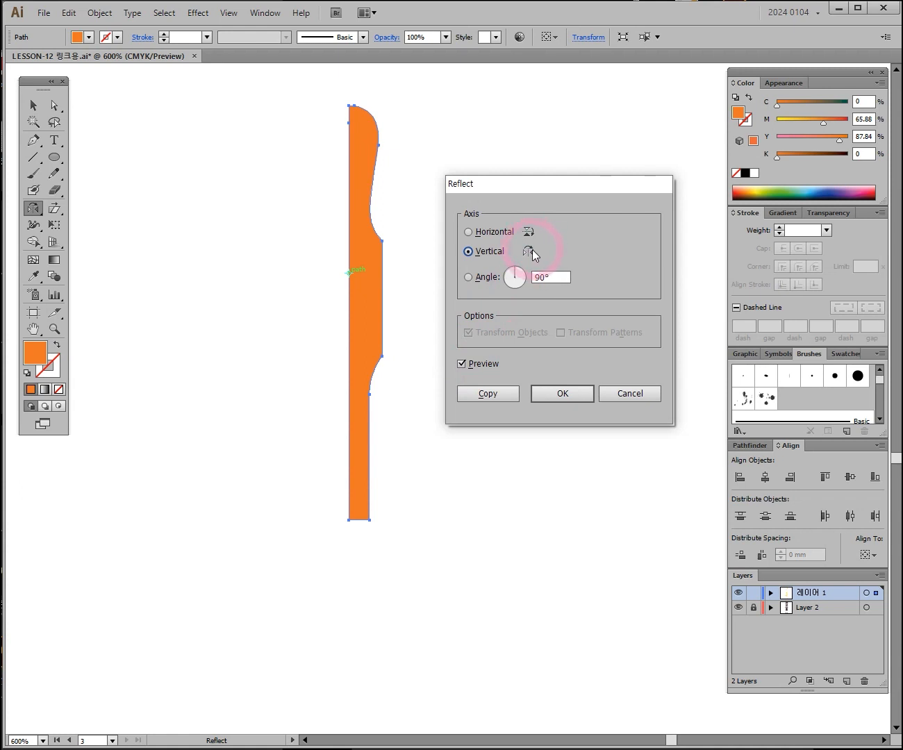
left_click(462, 362)
left_click(462, 362)
left_click(462, 362)
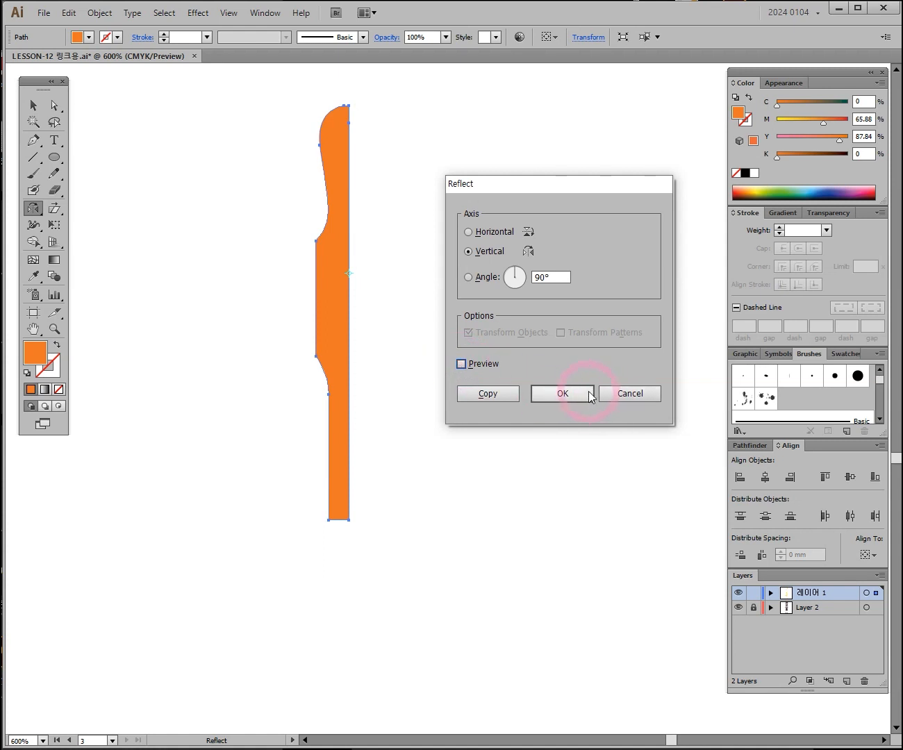
left_click(486, 398)
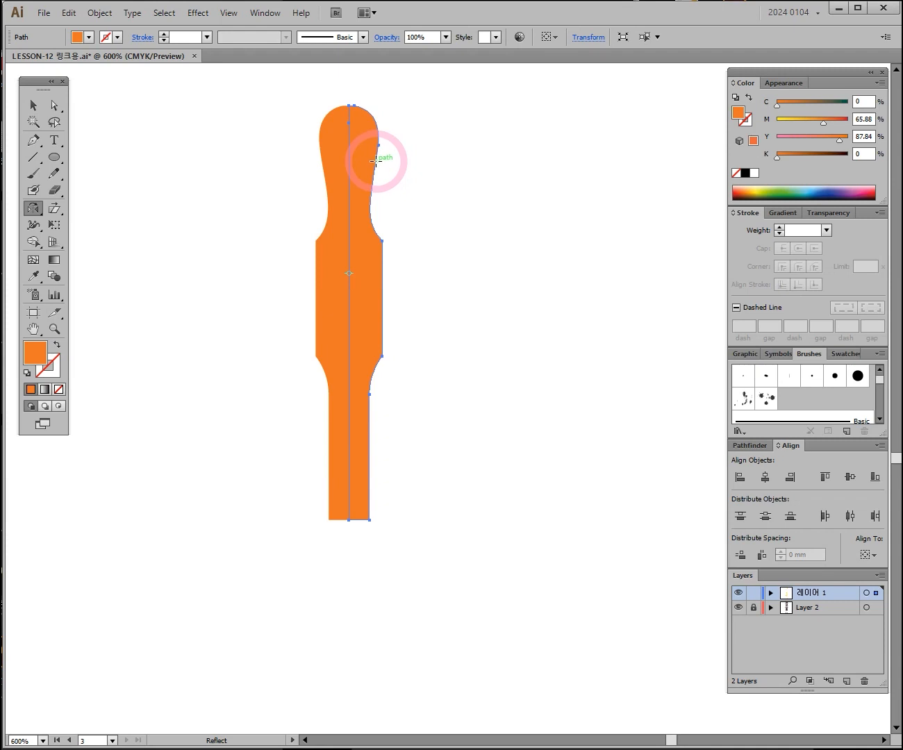
left_click(32, 105)
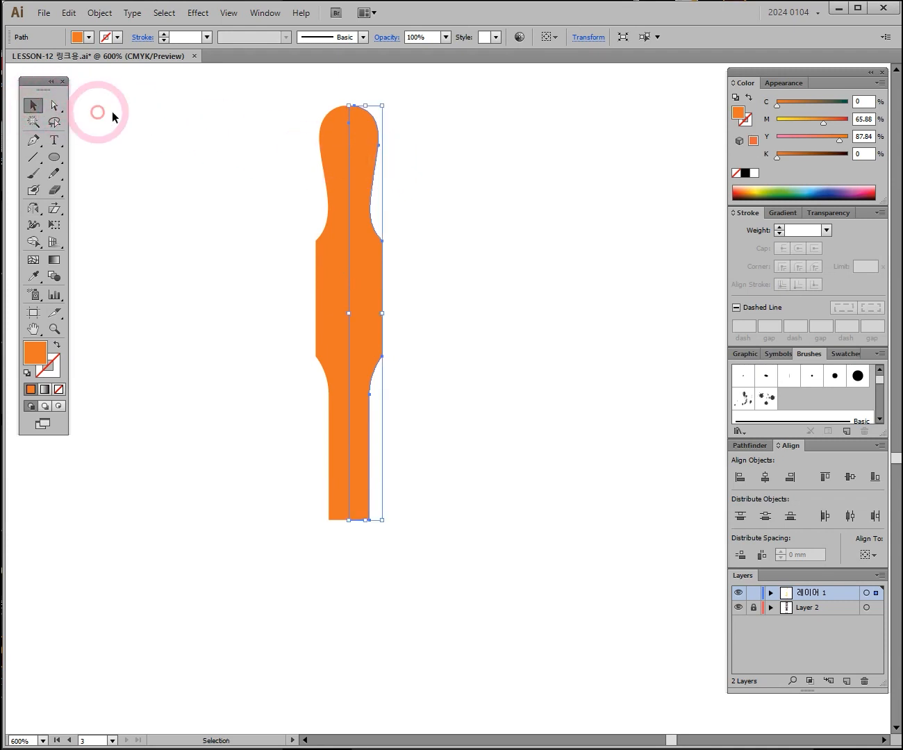
left_click_drag(363, 134, 454, 141)
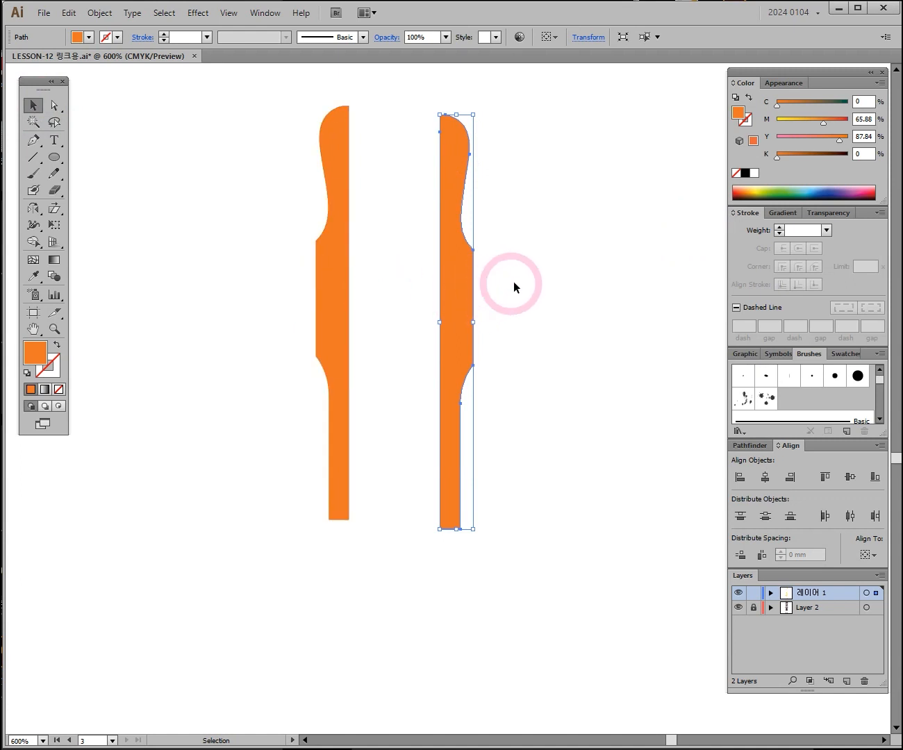
key("ctrl+z")
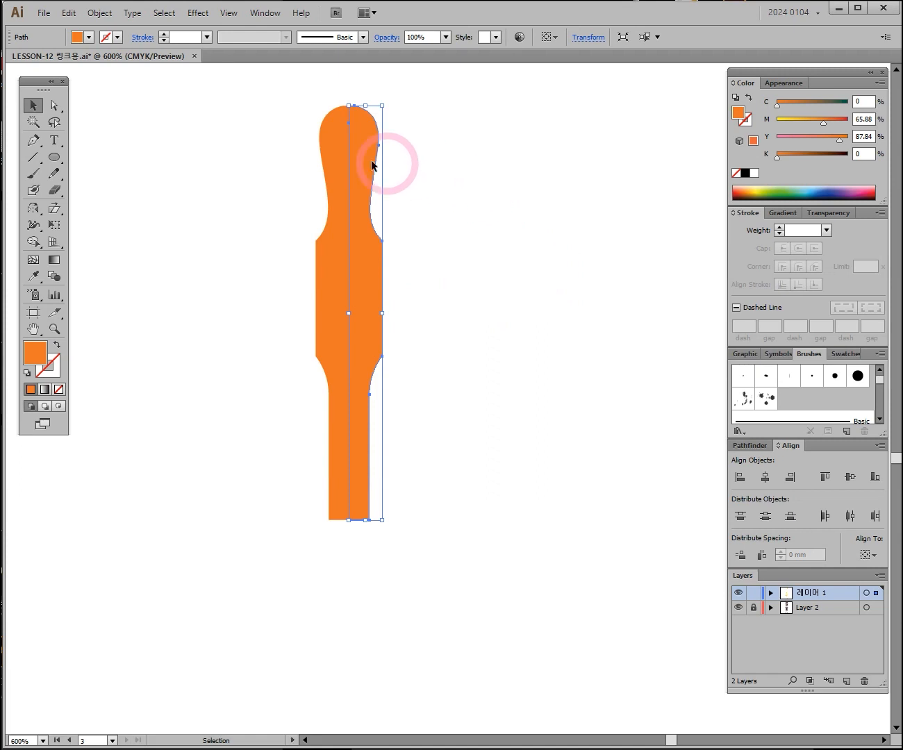
Step: Group the two handle halves into one object and move the group a little above its original place
left_click_drag(197, 142, 495, 336)
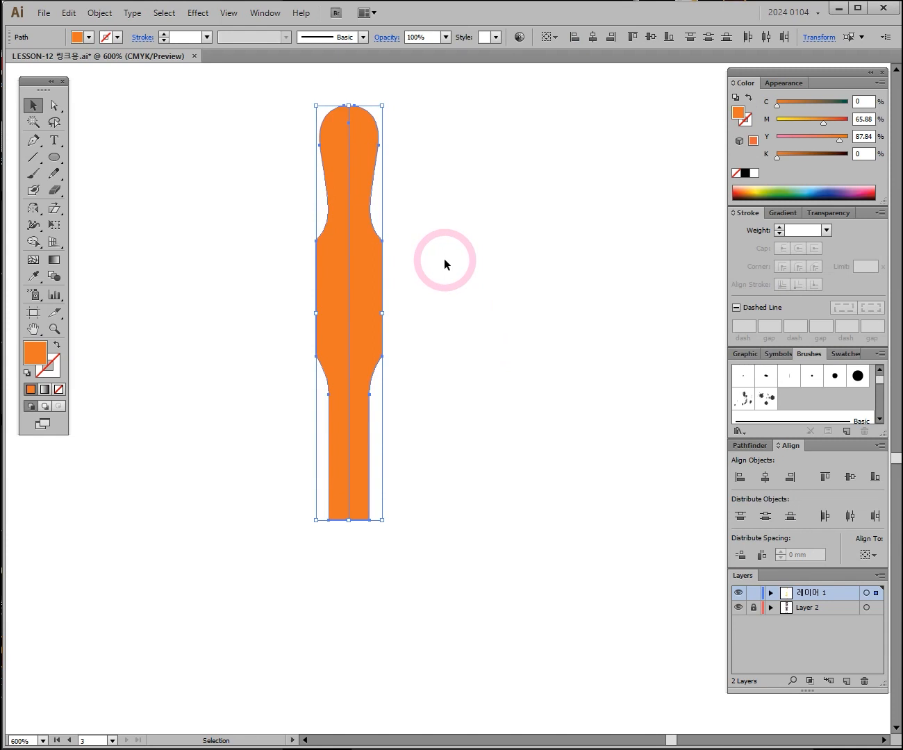
key("ctrl")
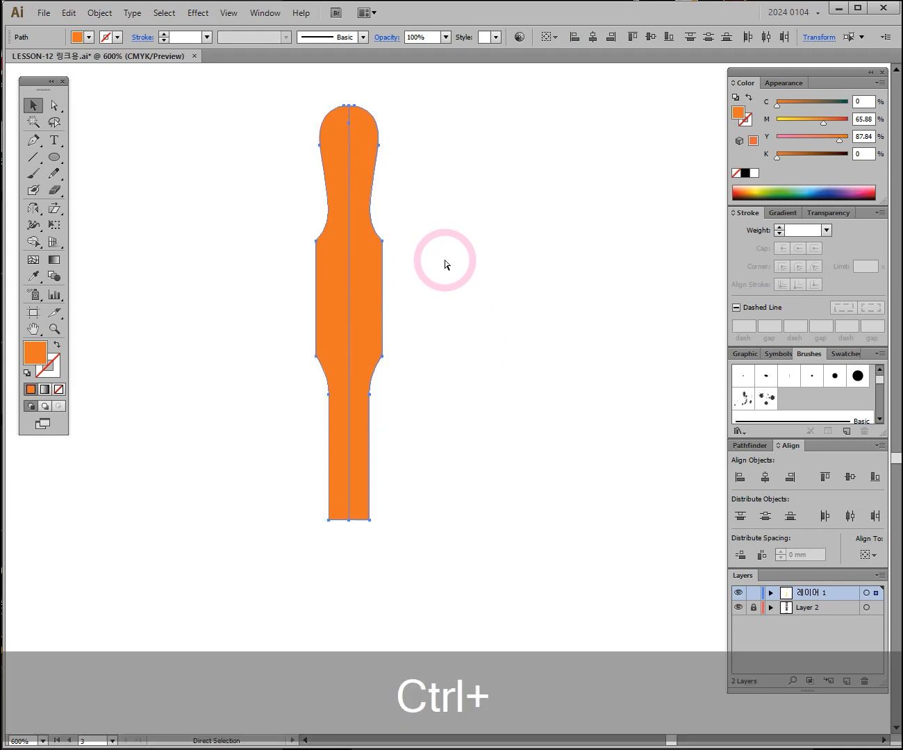
key("ctrl+g")
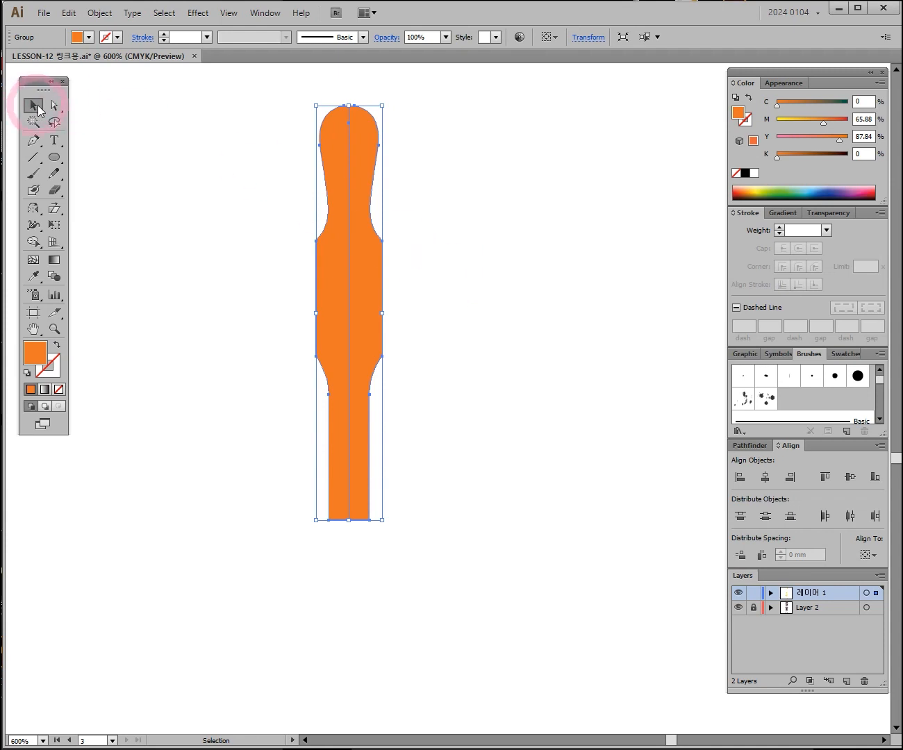
left_click(579, 244)
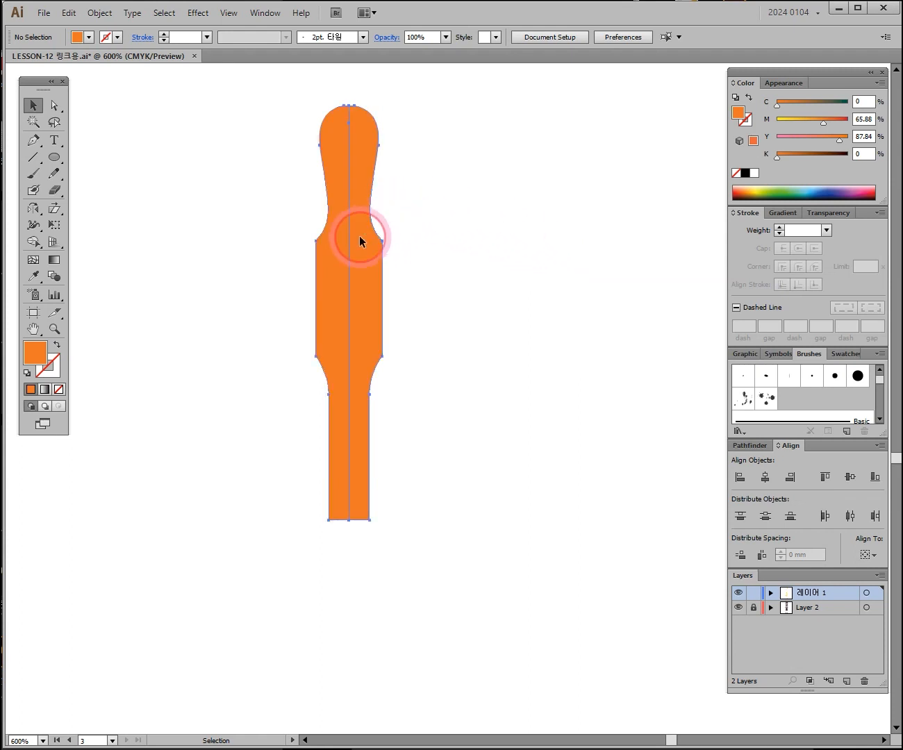
left_click_drag(359, 235, 527, 263)
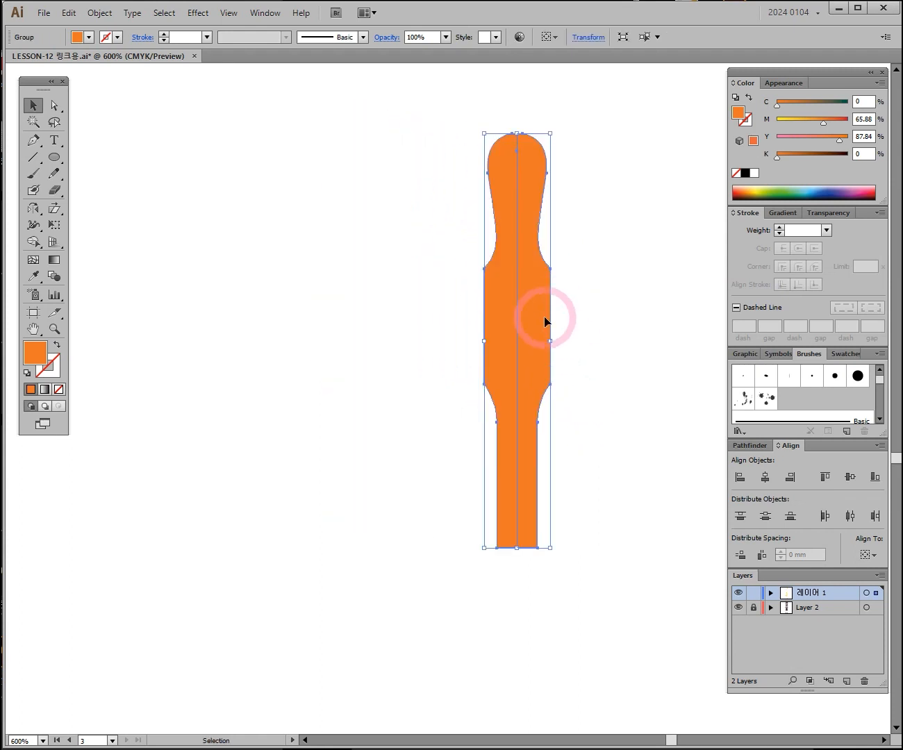
left_click_drag(488, 358, 362, 261)
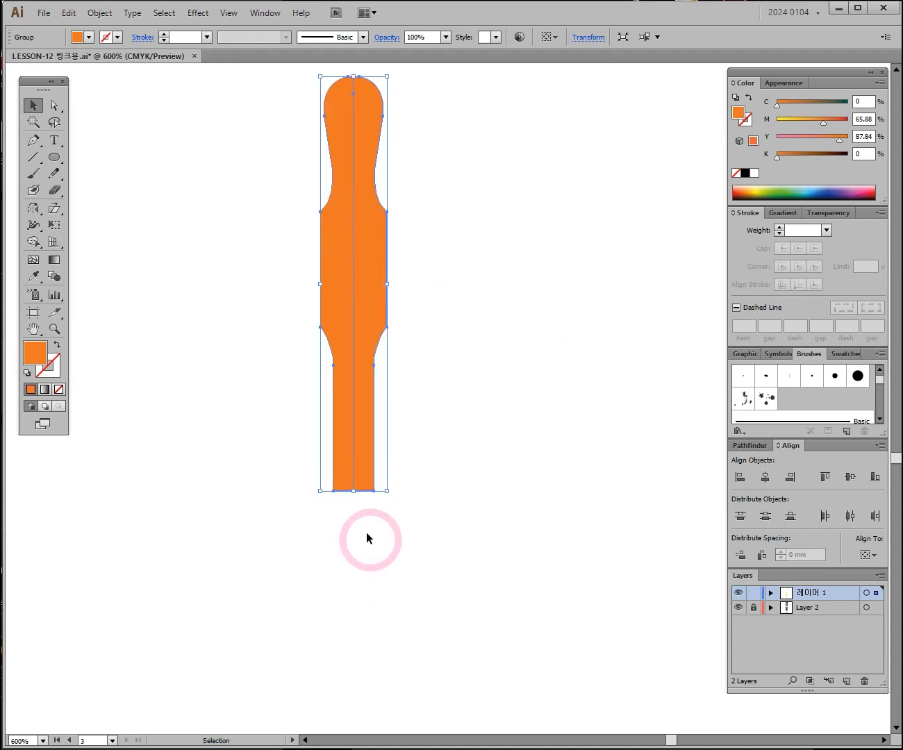
Step: Draw a circle slightly wider than the handle's widest part in the empty space below the handle
key("space")
left_click_drag(438, 550, 418, 425)
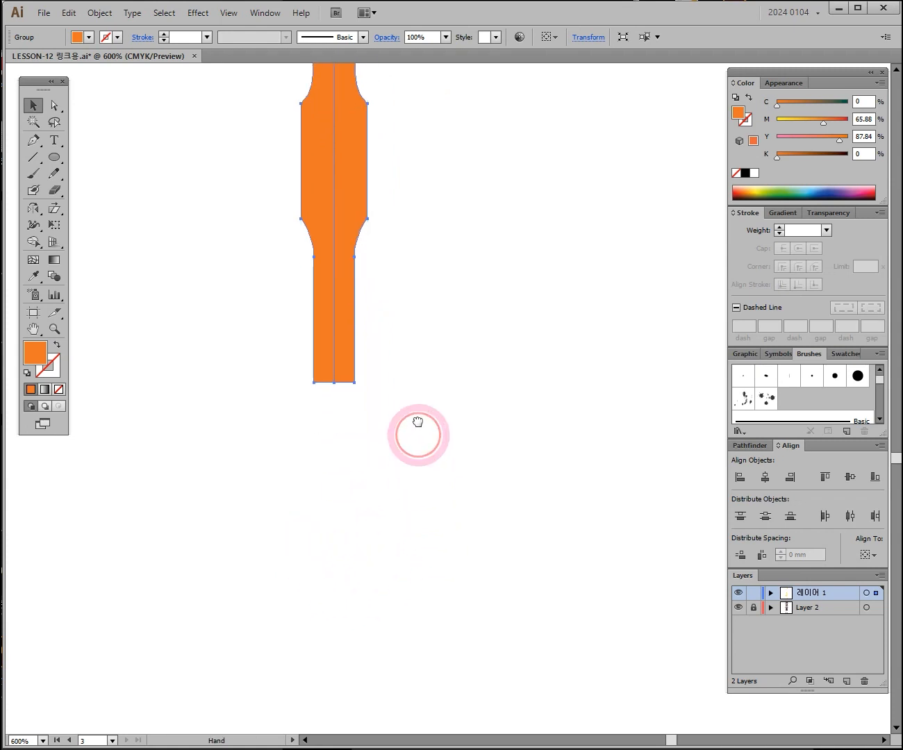
left_click_drag(53, 157, 106, 201)
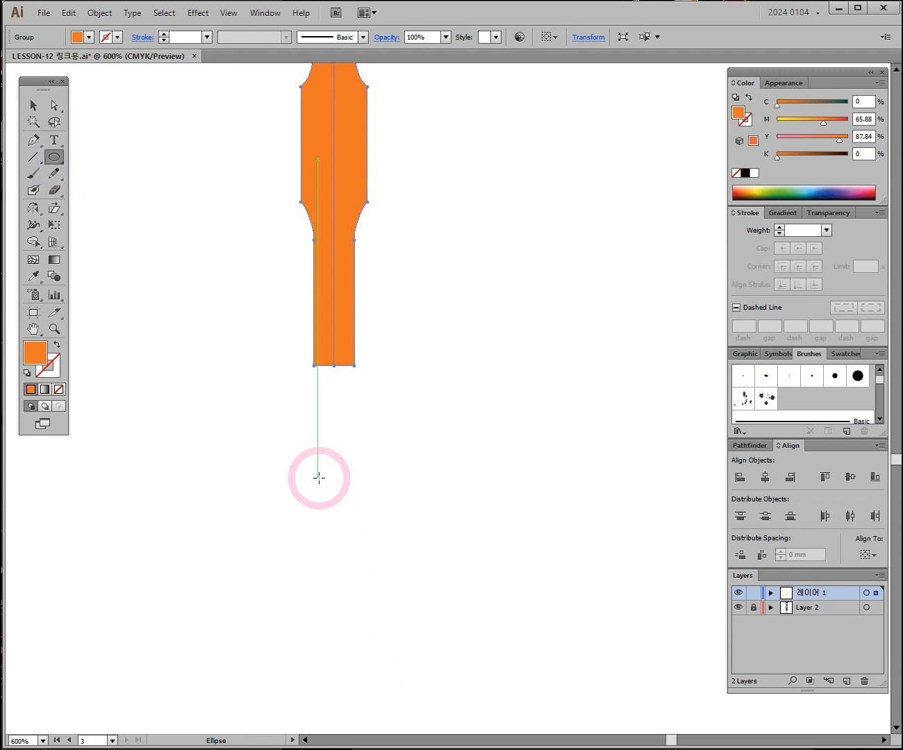
left_click_drag(319, 477, 388, 533)
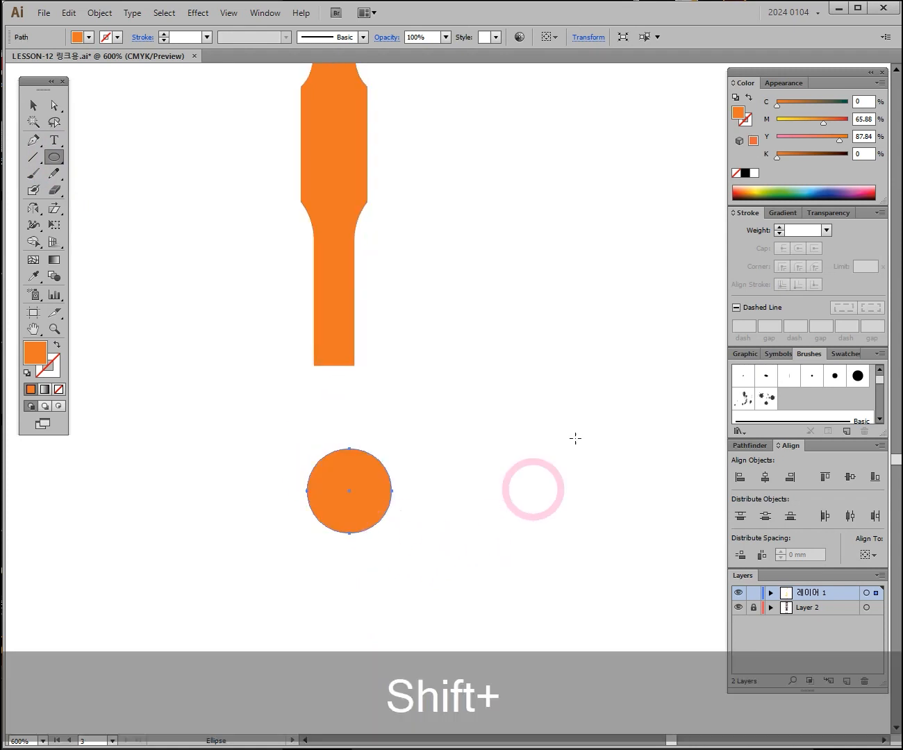
Step: Fill the circle with a yellow-orange similar to the reference wheel's rim, using C 0, M 29, Y 100, K 0
left_click_drag(819, 125, 776, 123)
left_click(809, 155)
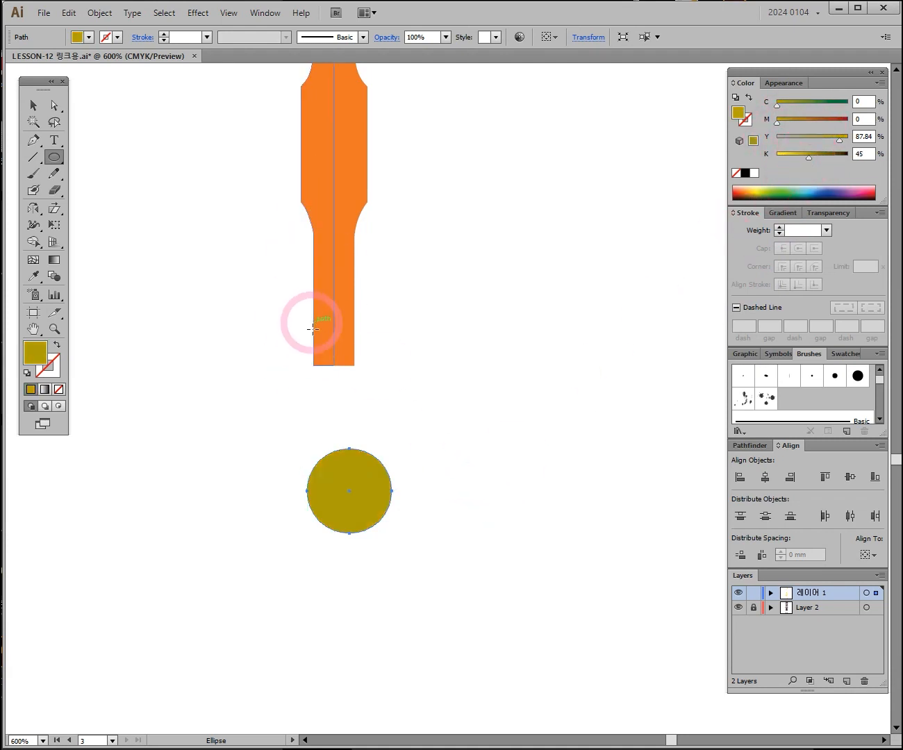
left_click(438, 373, "ctrl+alt")
left_click(494, 387, "ctrl+alt")
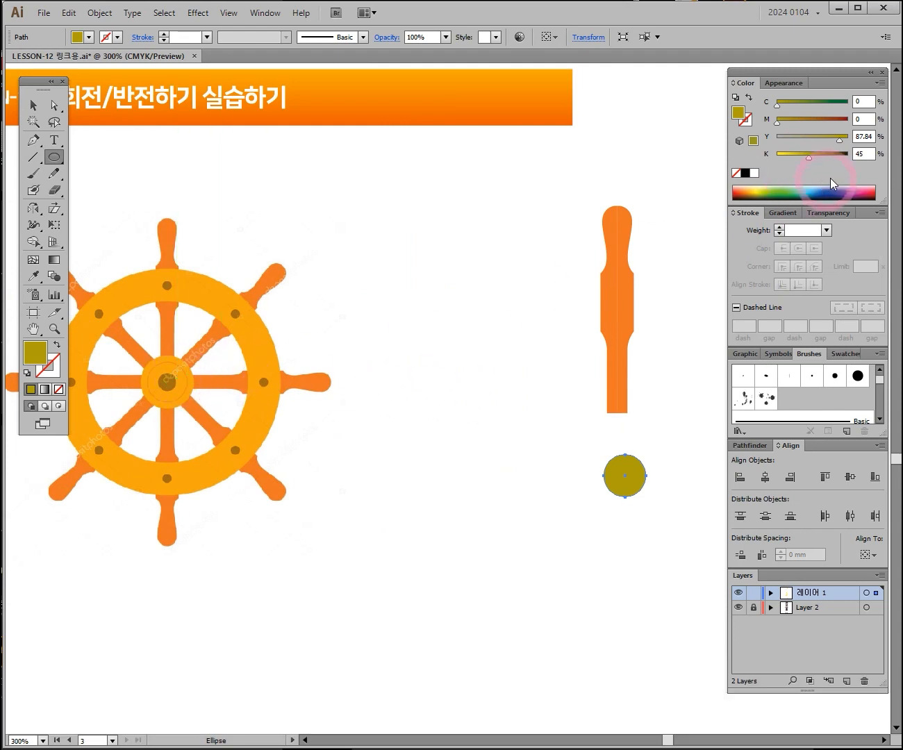
left_click_drag(809, 157, 763, 156)
left_click(807, 121)
left_click_drag(838, 137, 854, 144)
left_click_drag(804, 123, 742, 116)
left_click(740, 80)
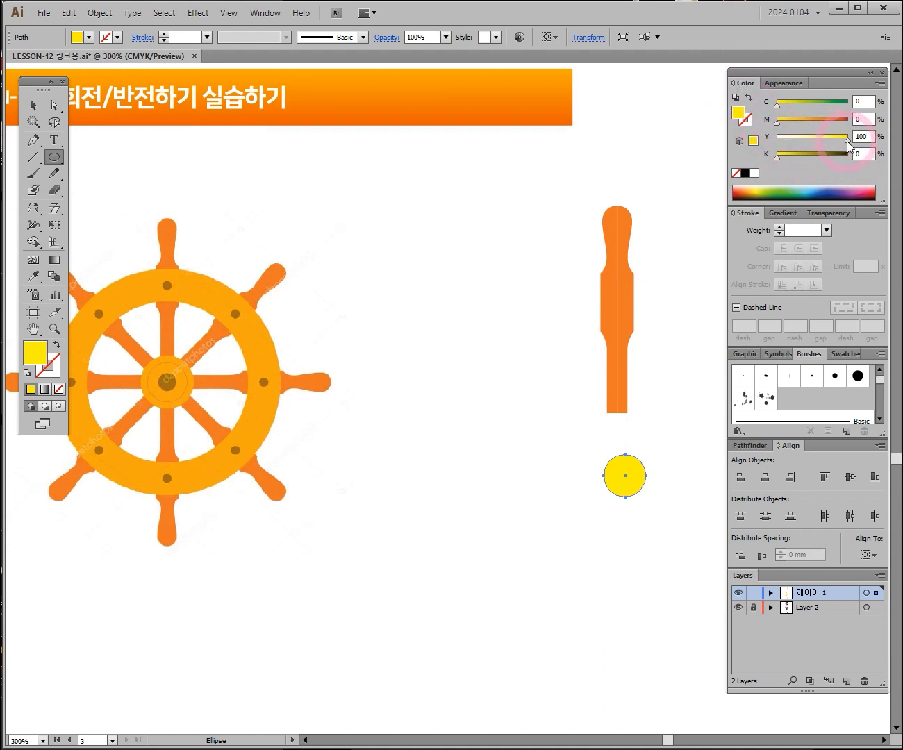
left_click(784, 123)
left_click_drag(788, 127, 803, 126)
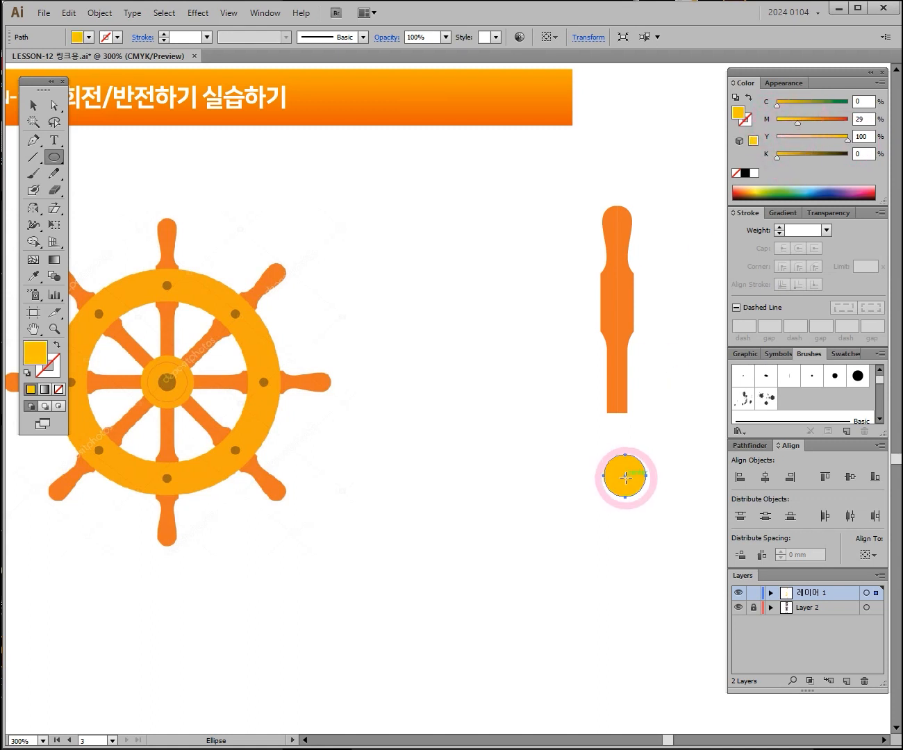
Step: Move the handle and circle closer to the reference wheel, with the circle centred just below the handle's lower end
left_click(26, 111)
left_click_drag(524, 338, 520, 298)
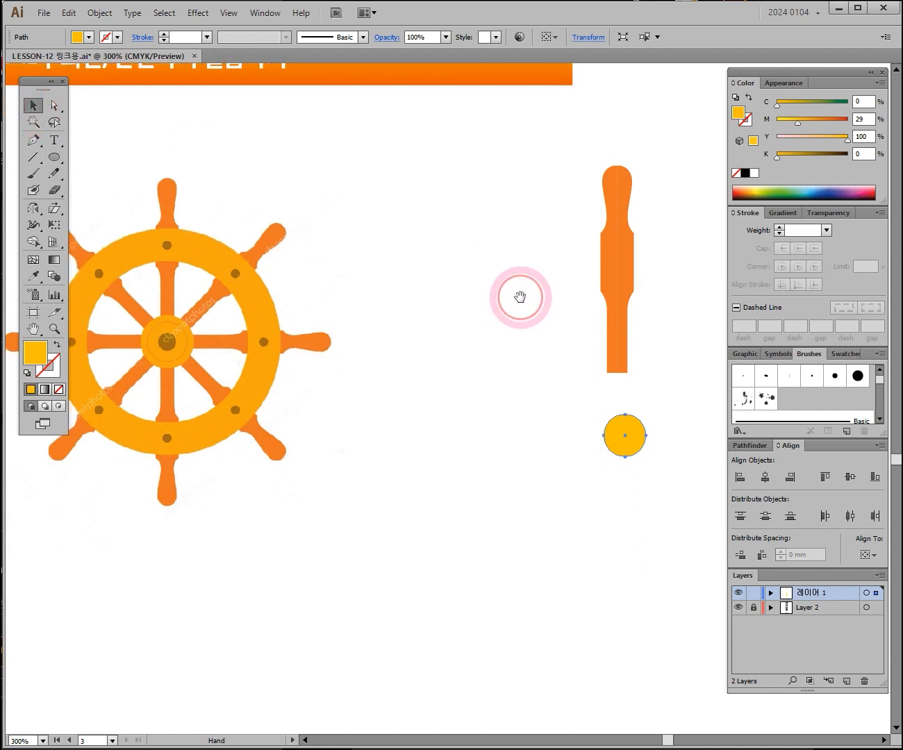
left_click_drag(622, 244, 573, 273)
left_click_drag(555, 232, 554, 231)
left_click_drag(625, 421, 557, 390)
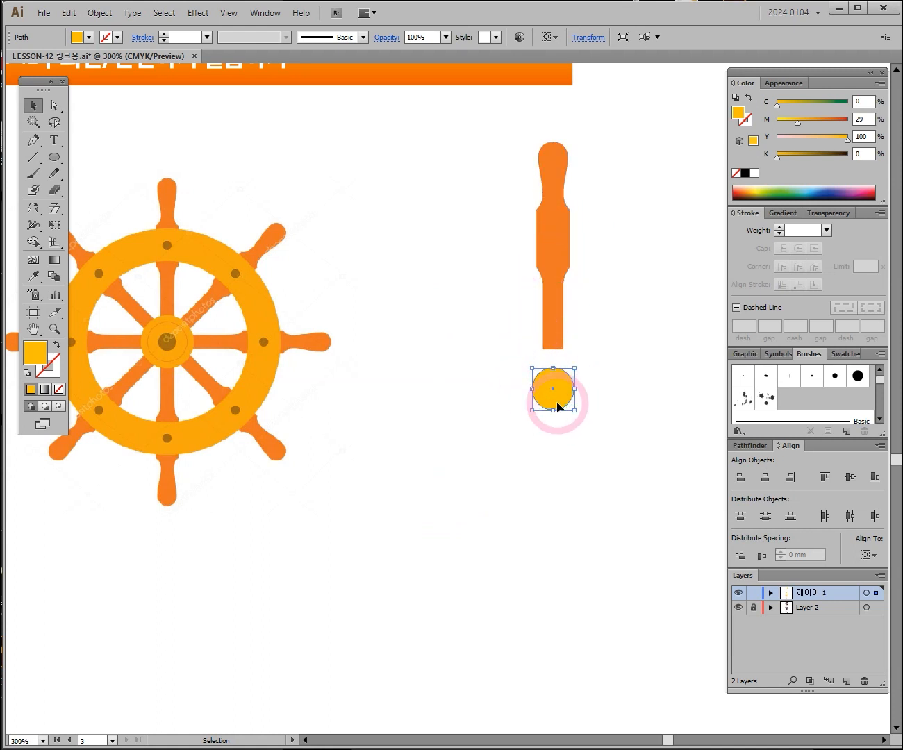
left_click_drag(558, 406, 552, 393)
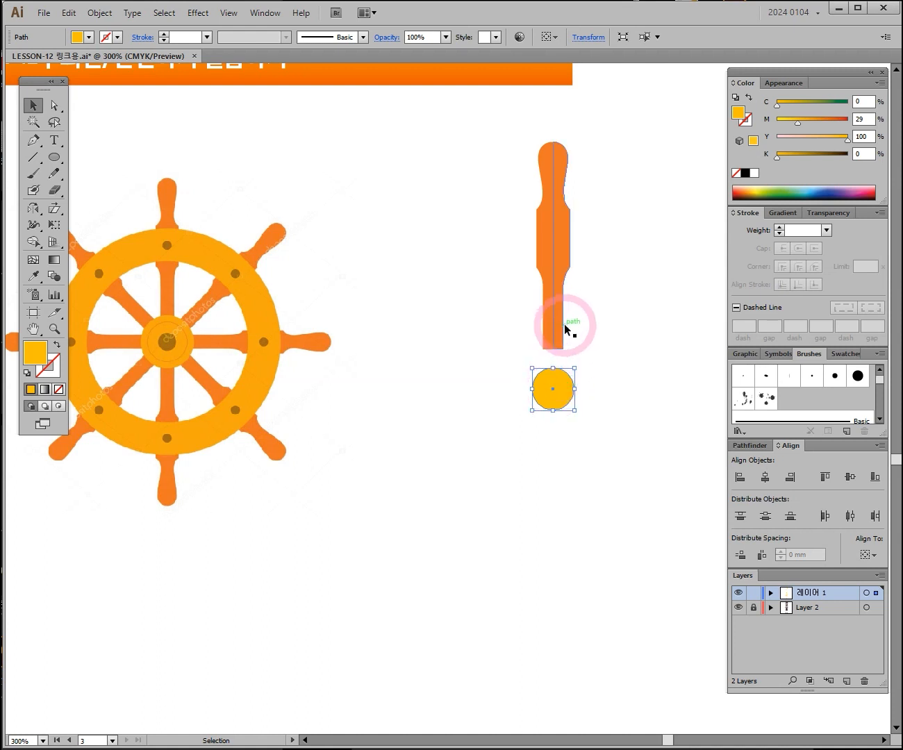
left_click_drag(564, 324, 563, 272)
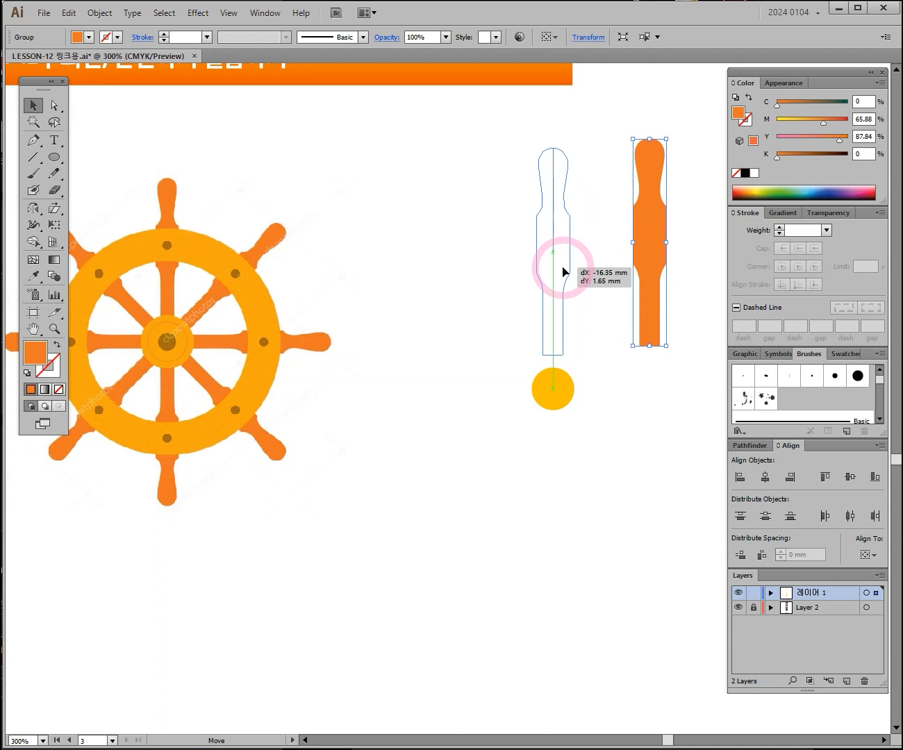
left_click_drag(563, 272, 564, 272)
Step: Open the Rotate options for the handle group with the circle's centre as the rotation origin
key("space")
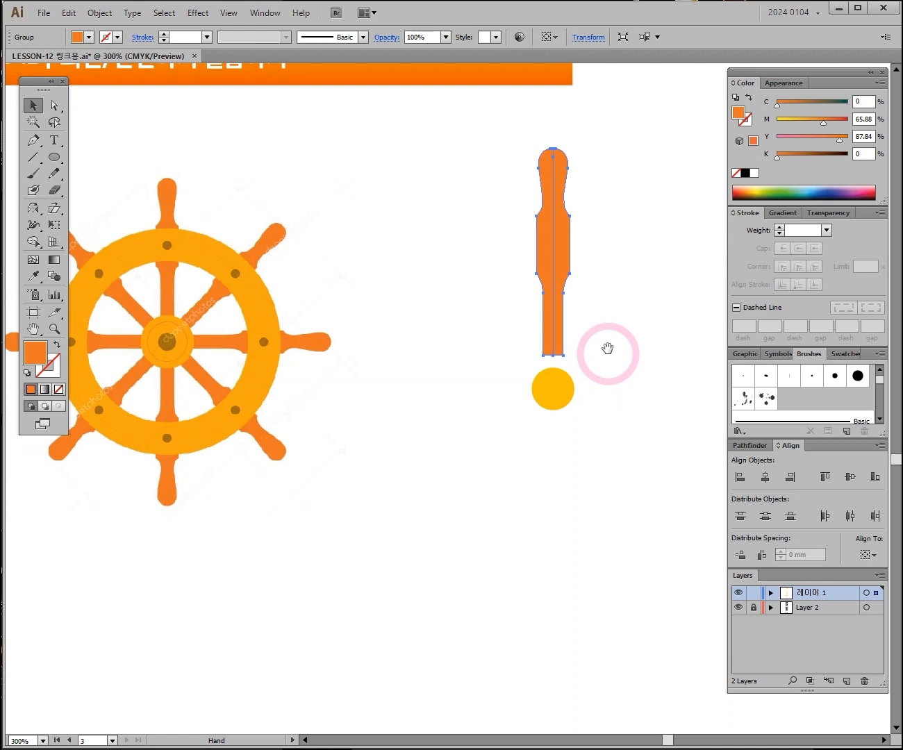
left_click_drag(607, 349, 598, 297)
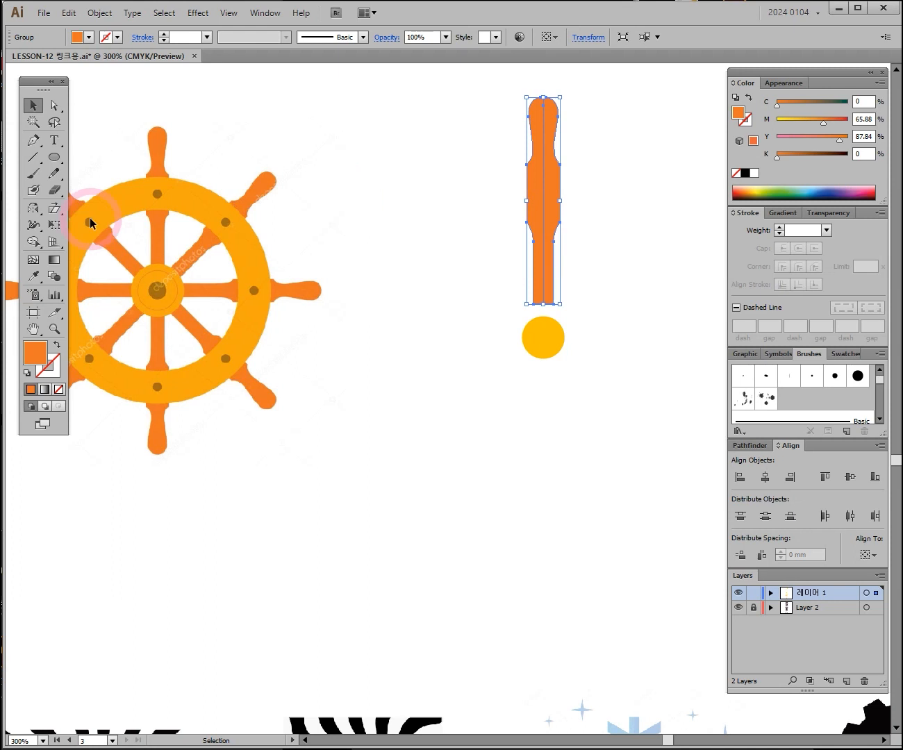
left_click(35, 207)
left_click_drag(43, 211, 67, 213)
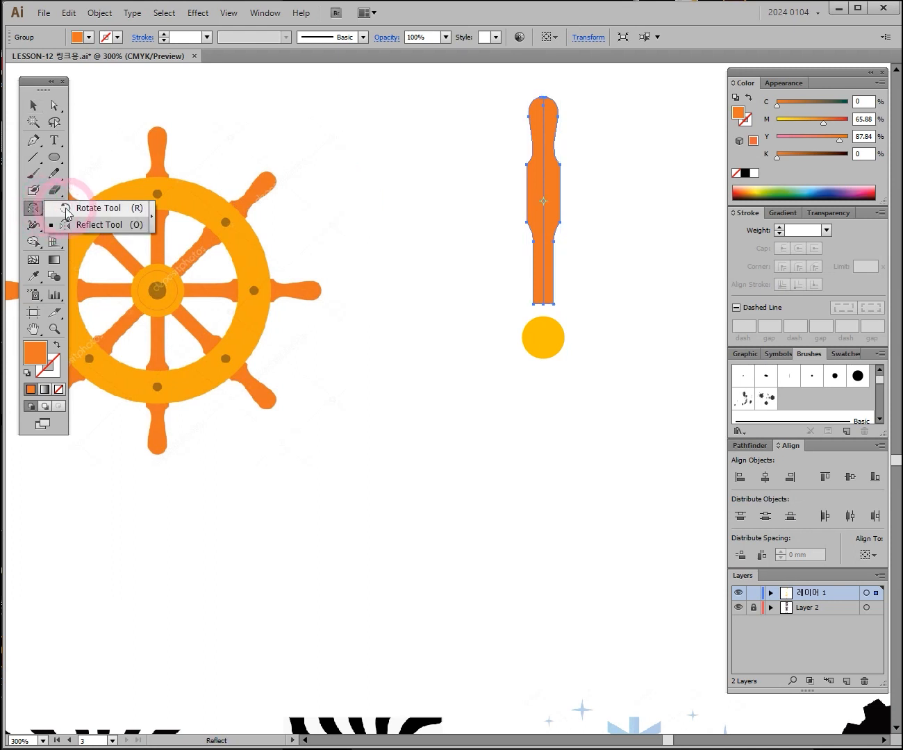
left_click_drag(66, 209, 65, 207)
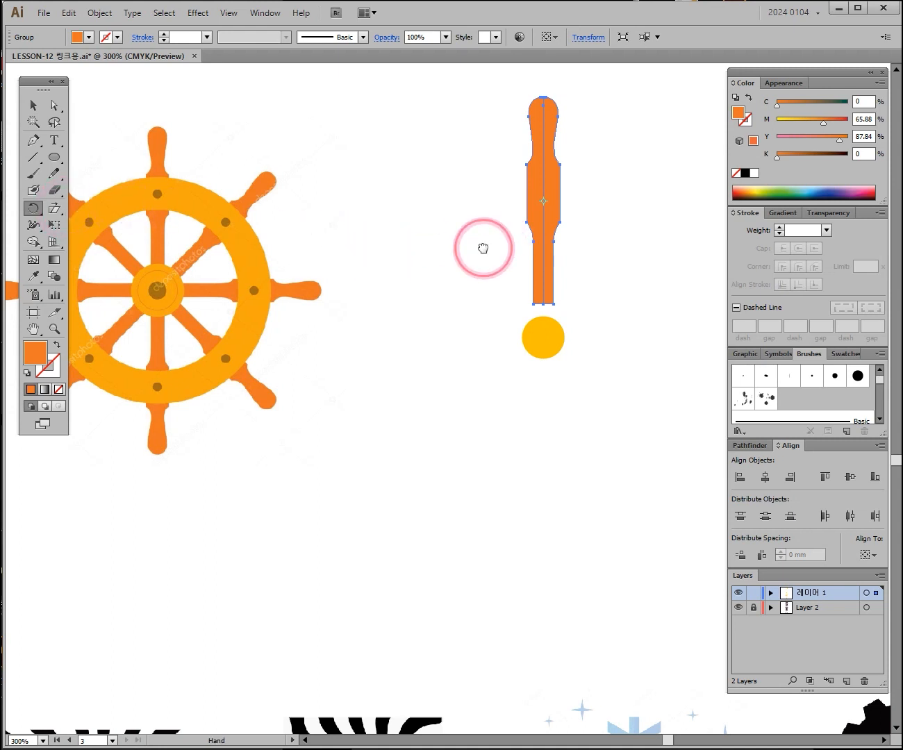
left_click_drag(483, 246, 503, 228)
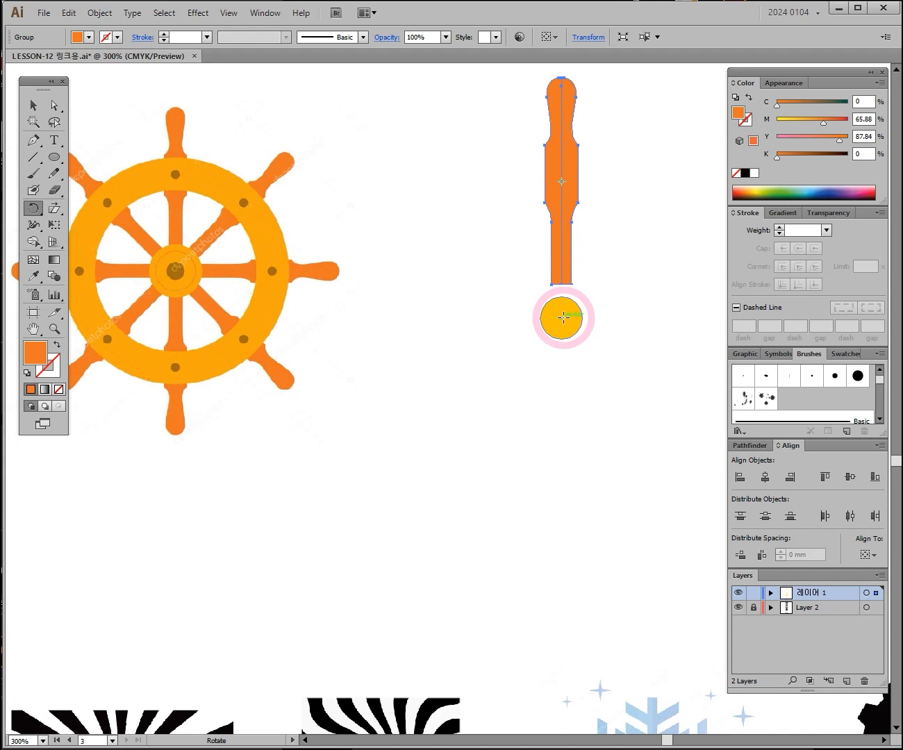
key("alt")
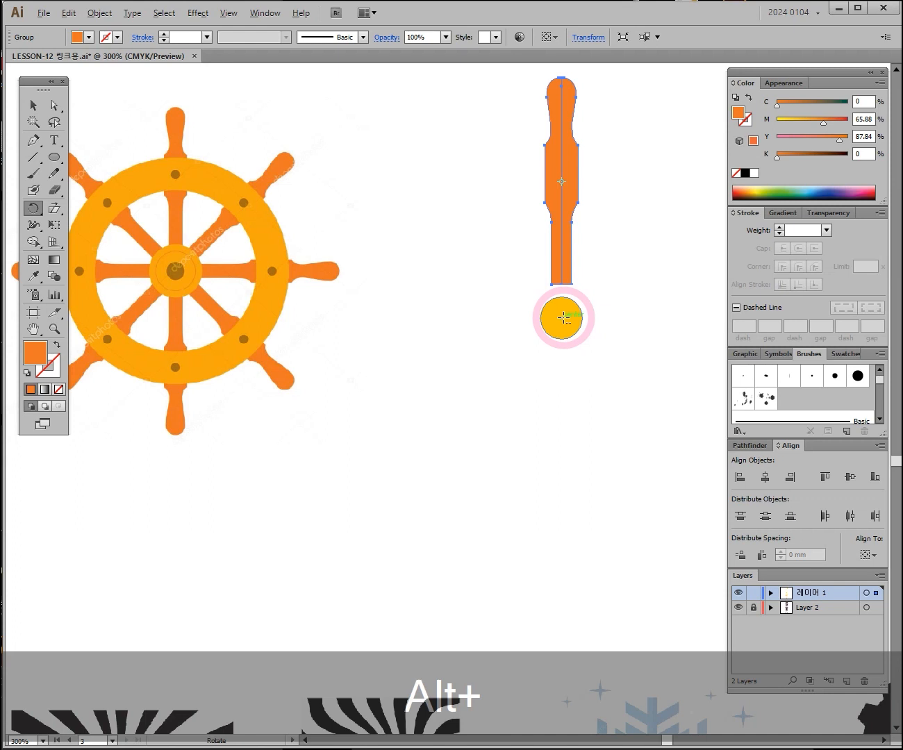
left_click(564, 318, "alt")
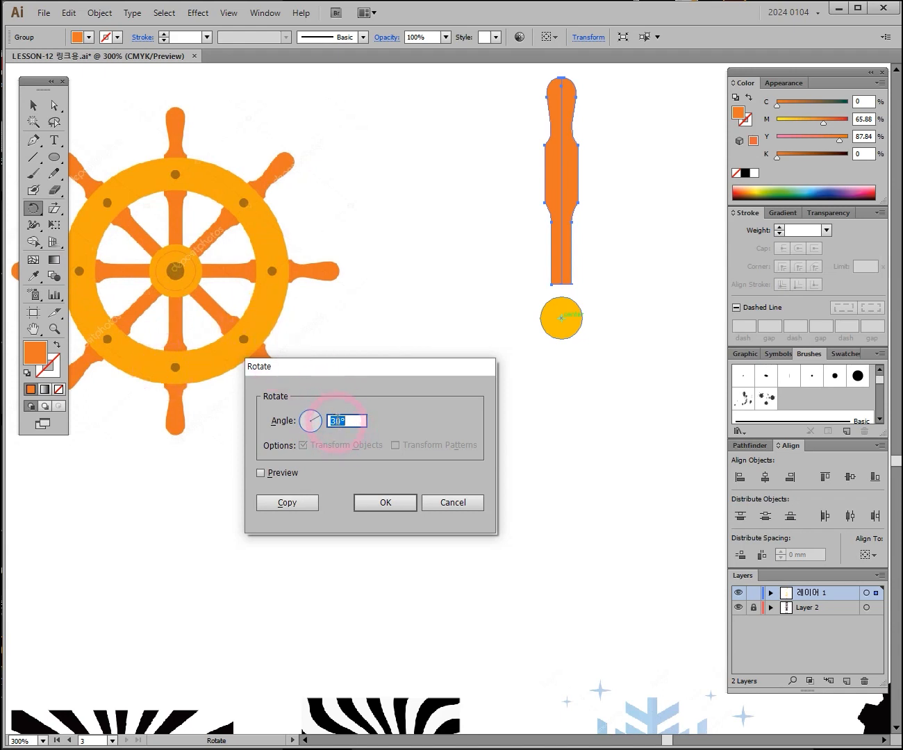
Step: Set the rotation angle to 360/8 degrees, compare it with the preview on and off, and create a rotated copy of the handle
type("360/8")
left_click(261, 473)
left_click(261, 474)
left_click(262, 474)
left_click(260, 474)
left_click(261, 474)
left_click(261, 473)
left_click(261, 473)
left_click(261, 474)
left_click(262, 473)
left_click(262, 474)
left_click(261, 474)
left_click(260, 474)
left_click(261, 474)
left_click(261, 474)
left_click(261, 473)
left_click(261, 474)
left_click(261, 473)
left_click(261, 473)
left_click(261, 474)
left_click(261, 473)
left_click(384, 504)
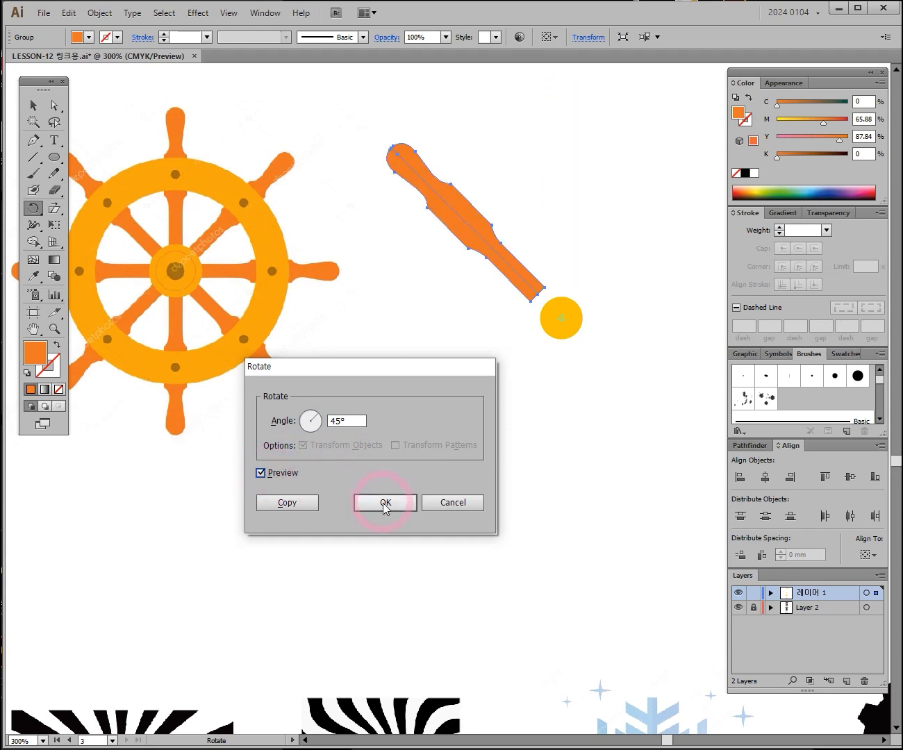
left_click(305, 503)
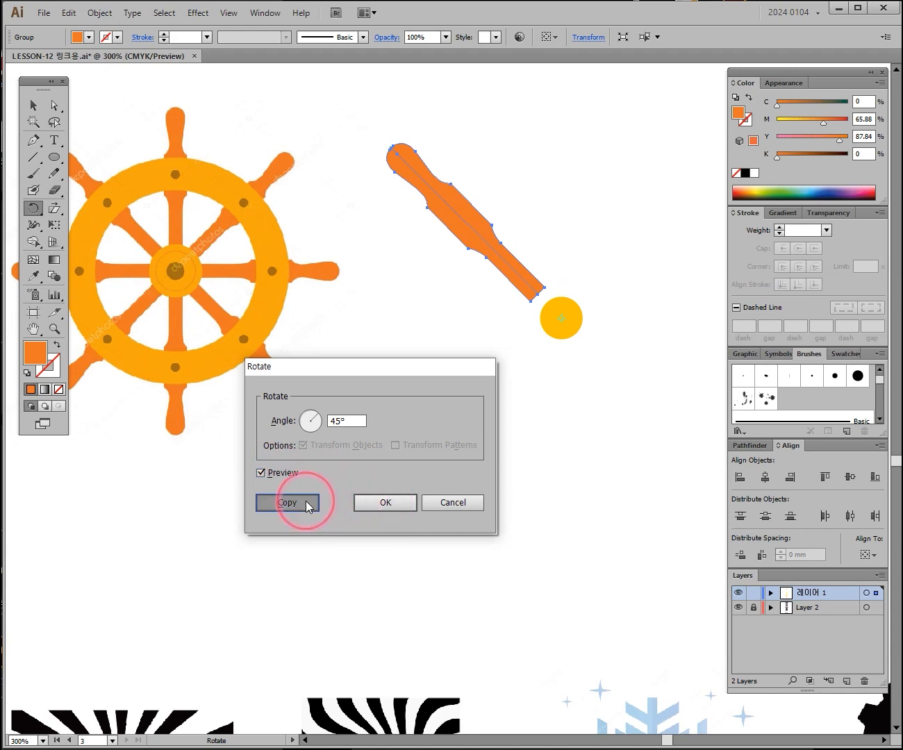
left_click(570, 144)
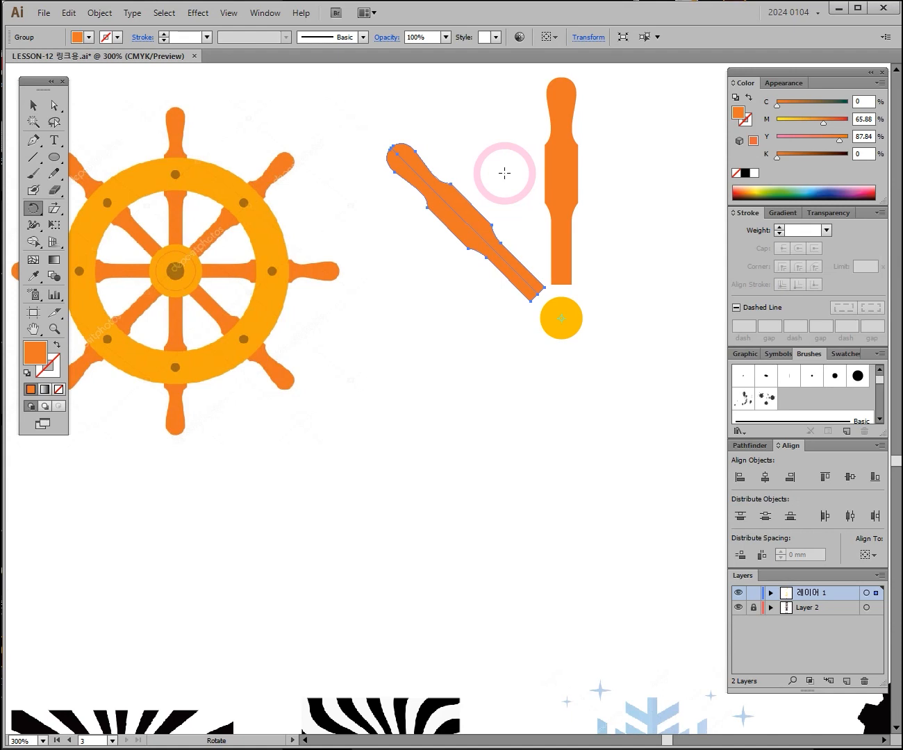
Step: Repeat the rotated copy until eight evenly spaced handles surround the central circle, and deselect them
key("ctrl")
key("ctrl+d")
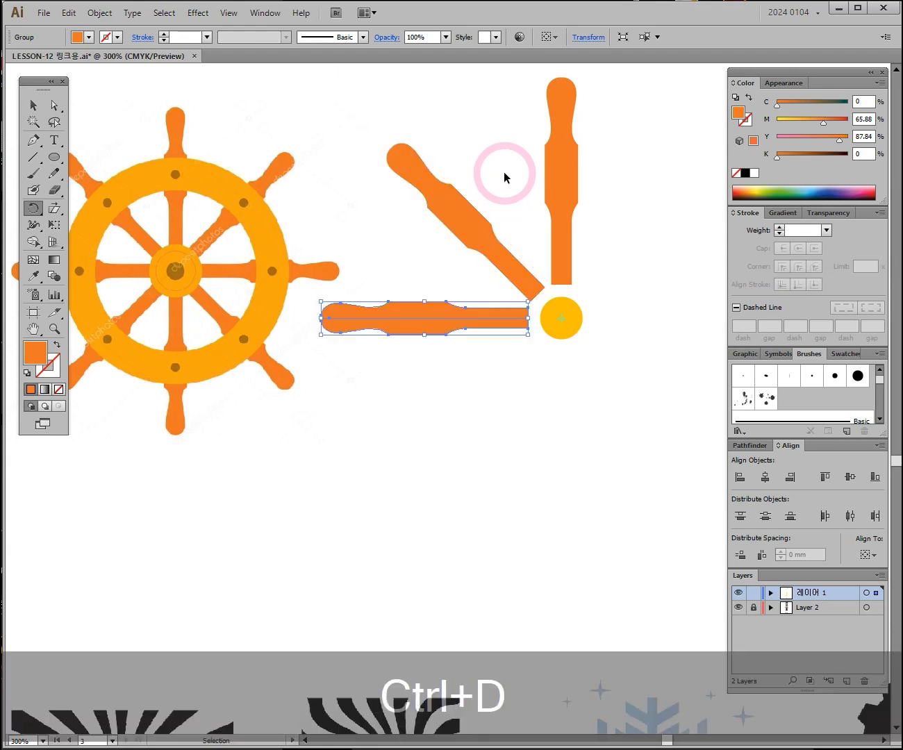
key("ctrl+d")
key("ctrl+d")
key("ctrl+d")
key("ctrl+d")
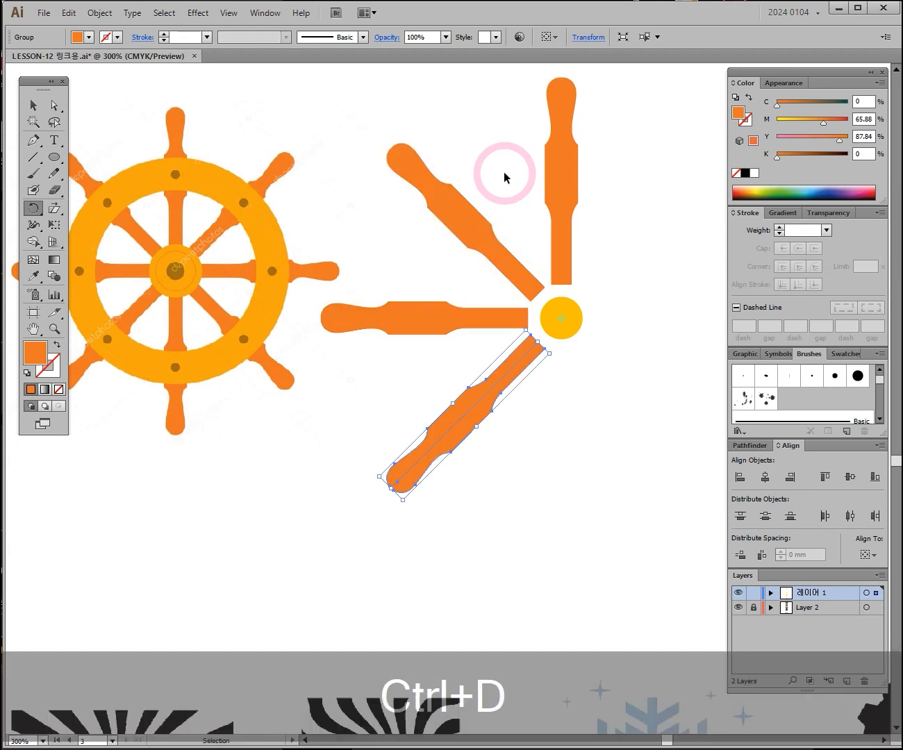
key("ctrl+d")
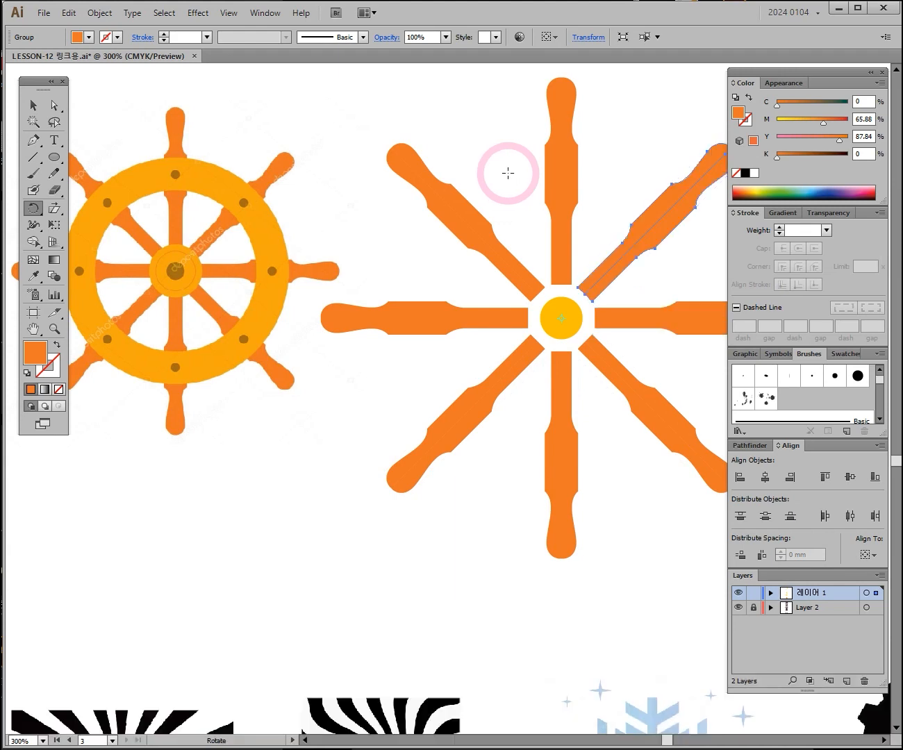
left_click(32, 105)
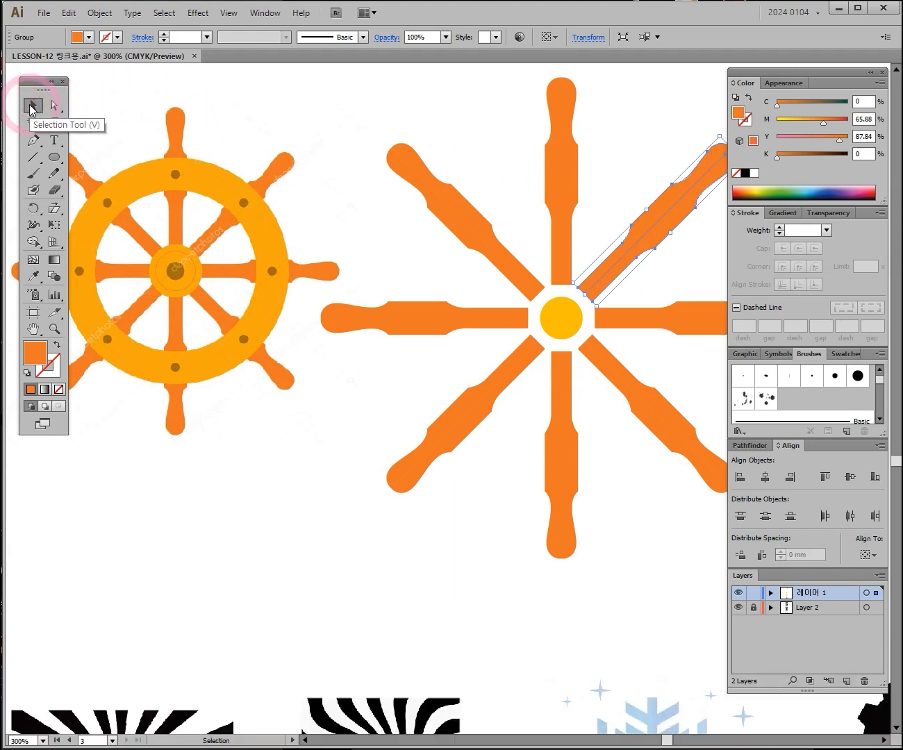
left_click(356, 108)
Step: Undo a trial enlargement of the central circle and turn off Smart Guides
left_click_drag(371, 254, 459, 362)
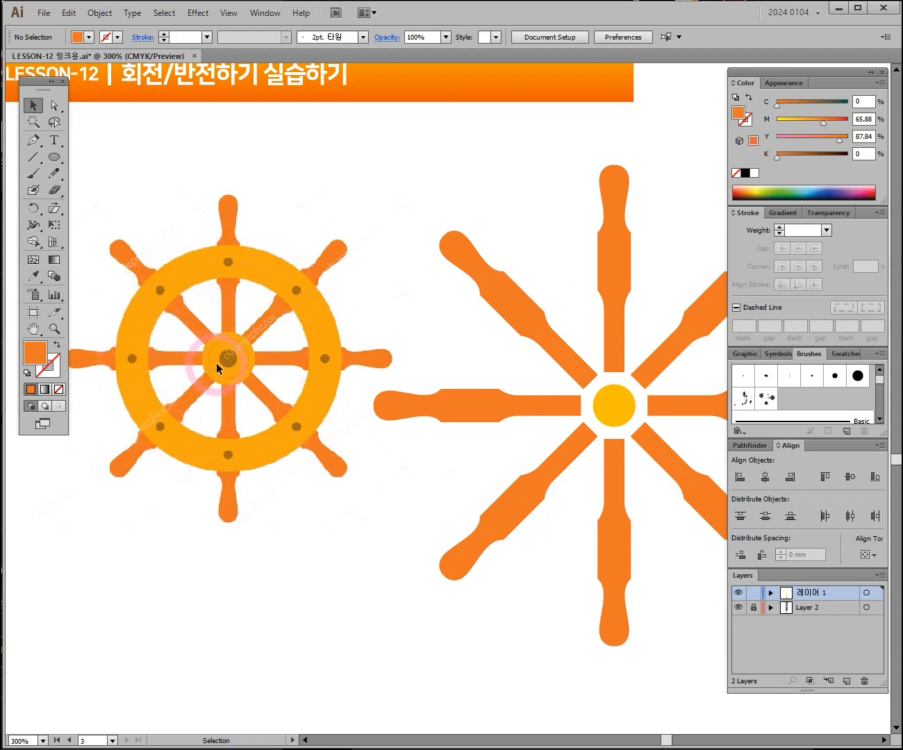
left_click(615, 403)
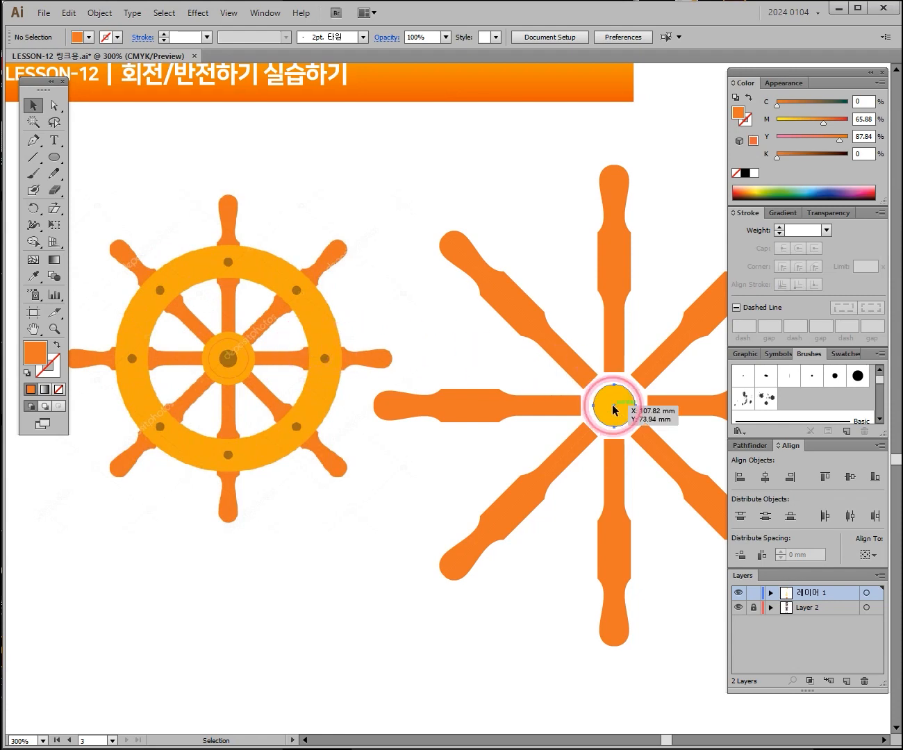
left_click_drag(640, 406, 600, 403)
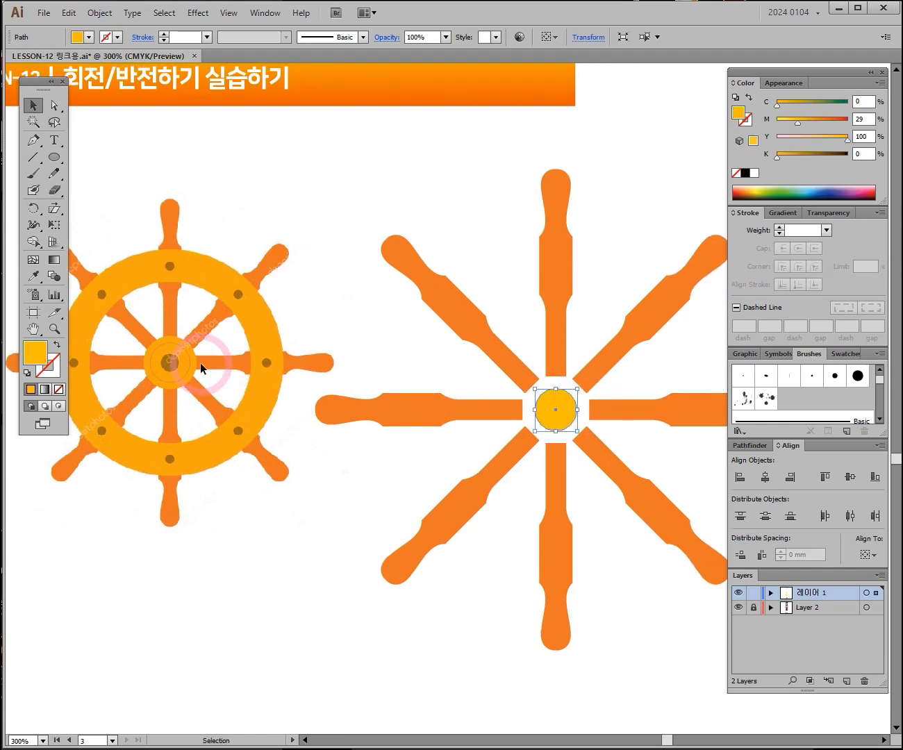
left_click(580, 391)
left_click(570, 407)
left_click_drag(577, 389, 660, 306)
key("ctrl+z")
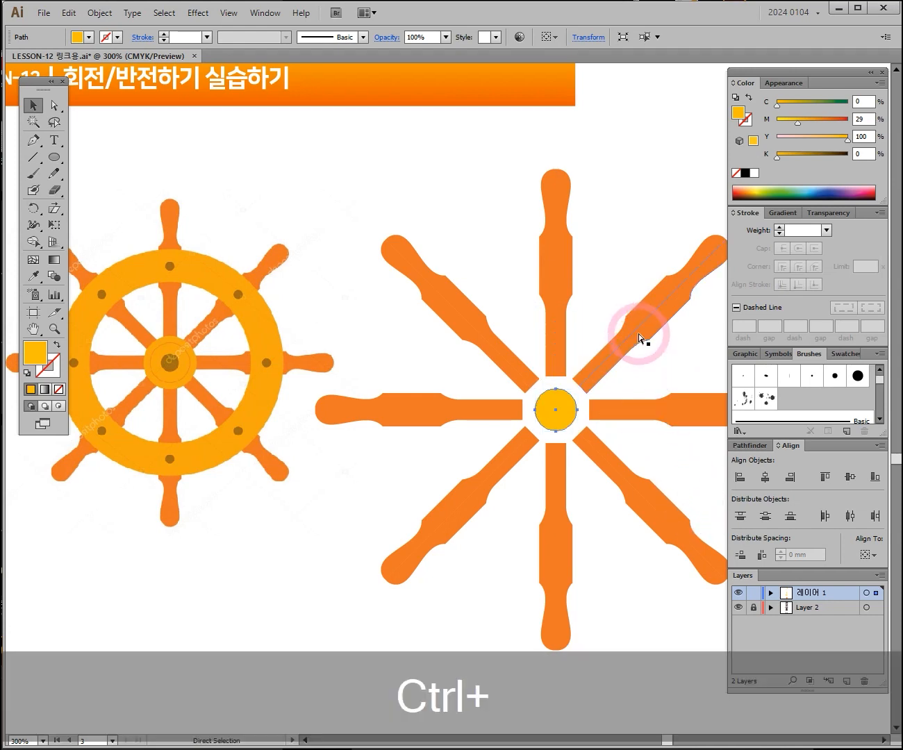
key("ctrl+u")
Step: Try to enlarge the central circle freely from one corner and reposition it by eye among the handles
left_click(597, 353)
left_click(562, 413)
left_click_drag(576, 389, 631, 327)
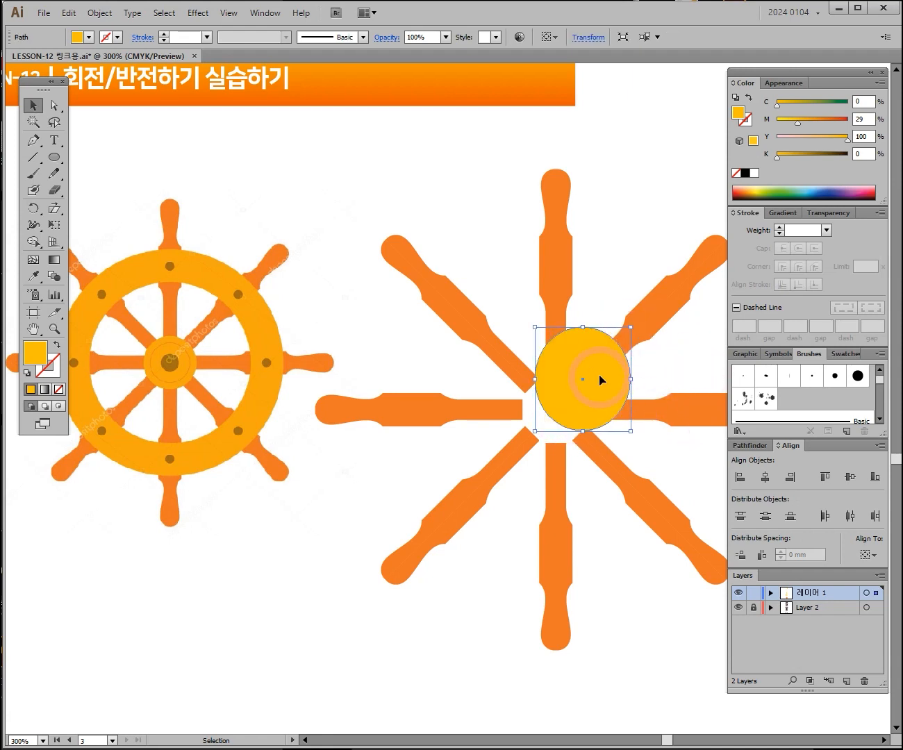
left_click_drag(599, 380, 573, 415)
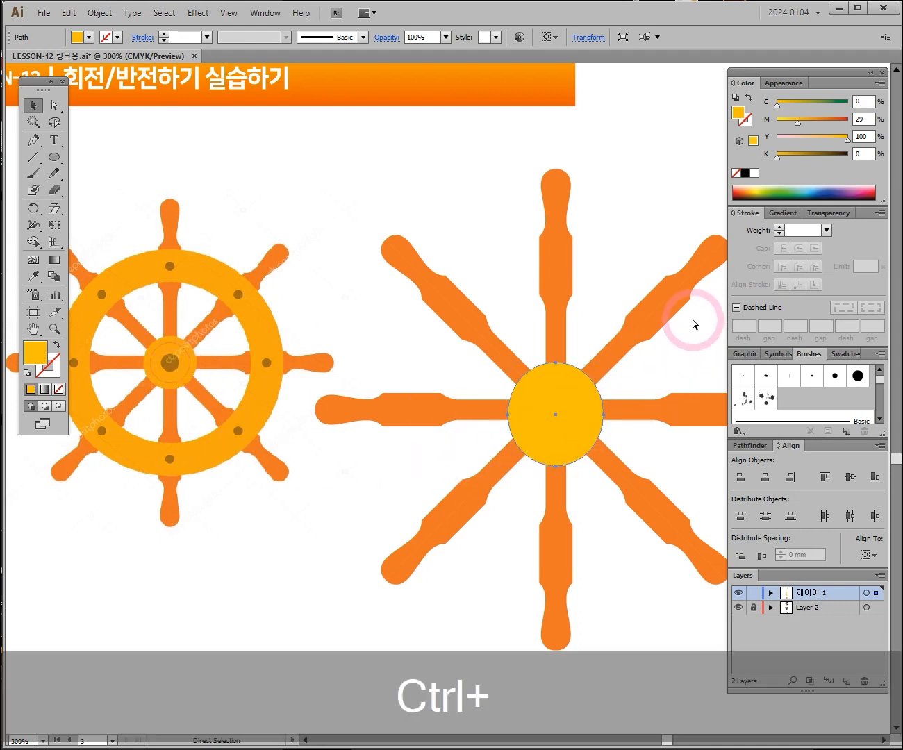
key("ctrl+z")
key("ctrl+z")
left_click(558, 412)
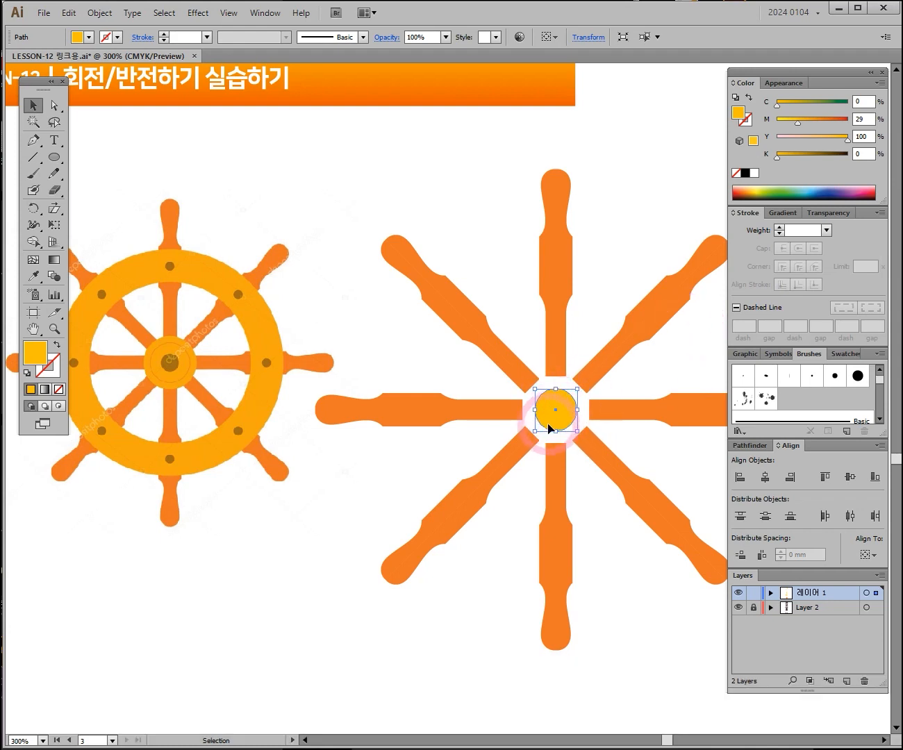
left_click_drag(557, 425, 543, 456)
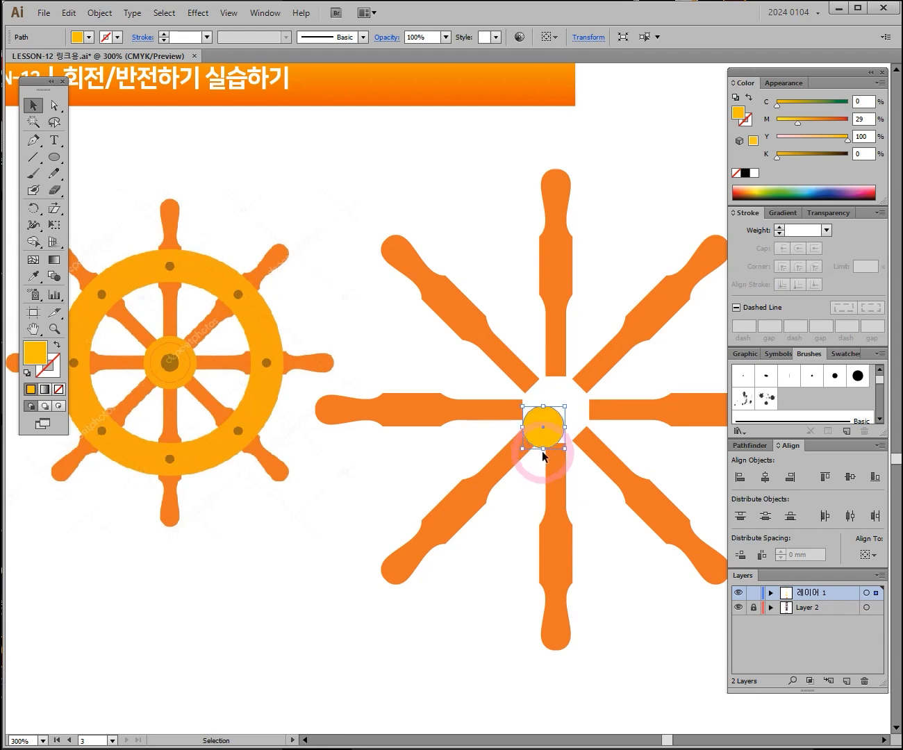
key("ctrl+z")
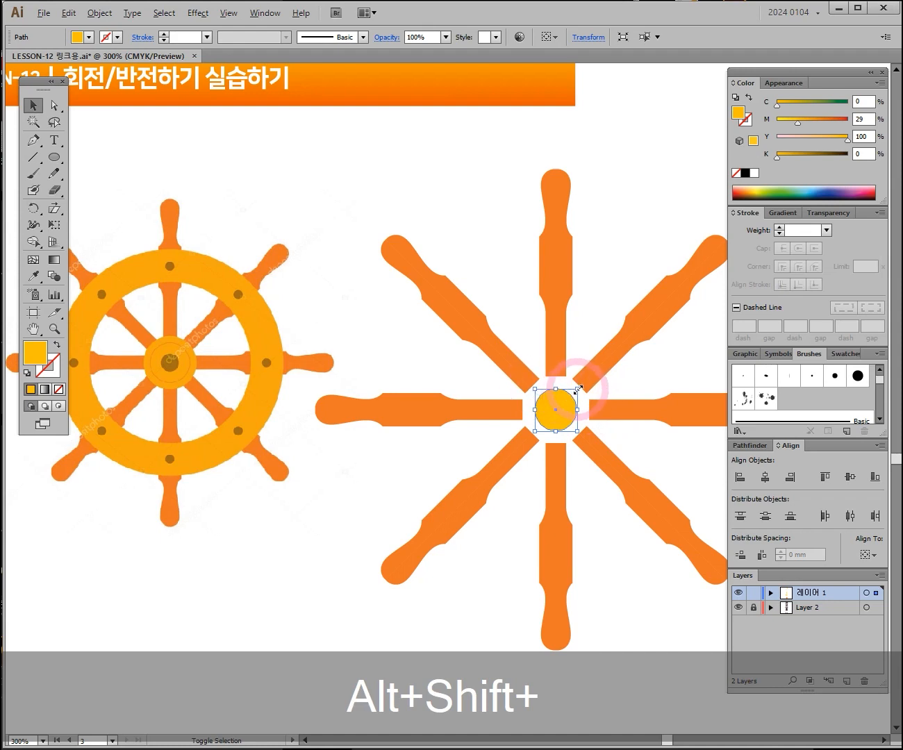
Step: Enlarge the central circle proportionally from its centre until it covers the handles' inner ends, and copy it
left_click_drag(578, 389, 605, 369)
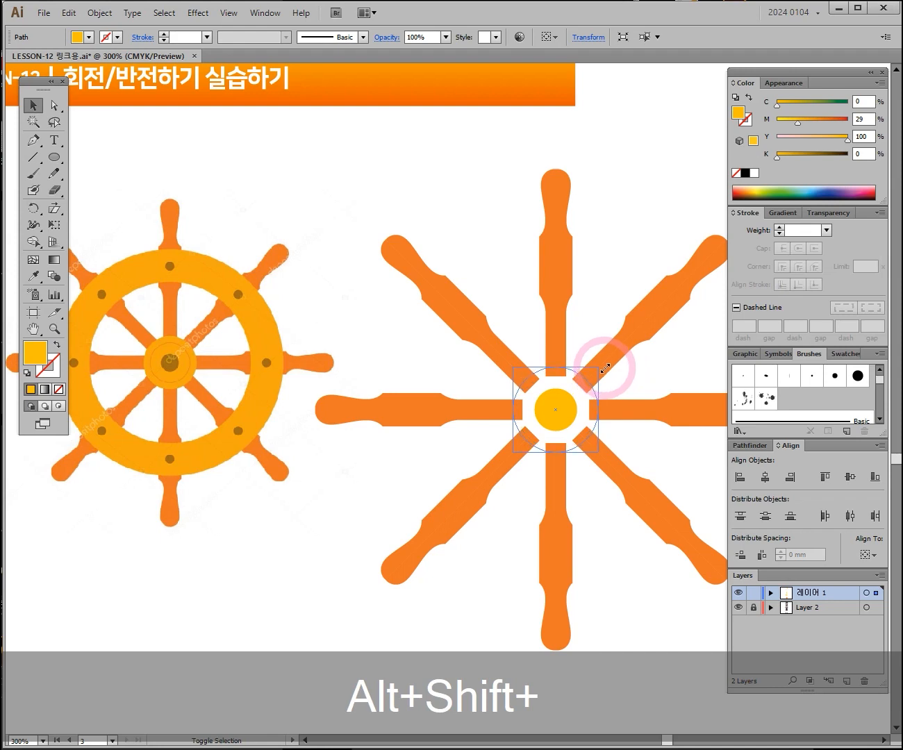
left_click_drag(605, 369, 602, 368)
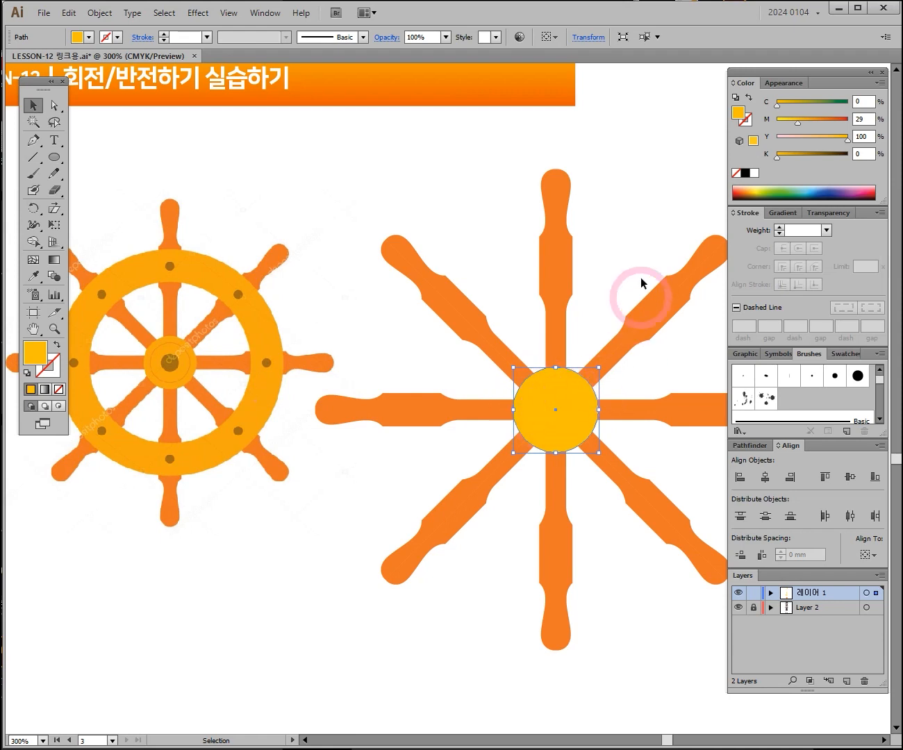
key("ctrl")
key("ctrl+c")
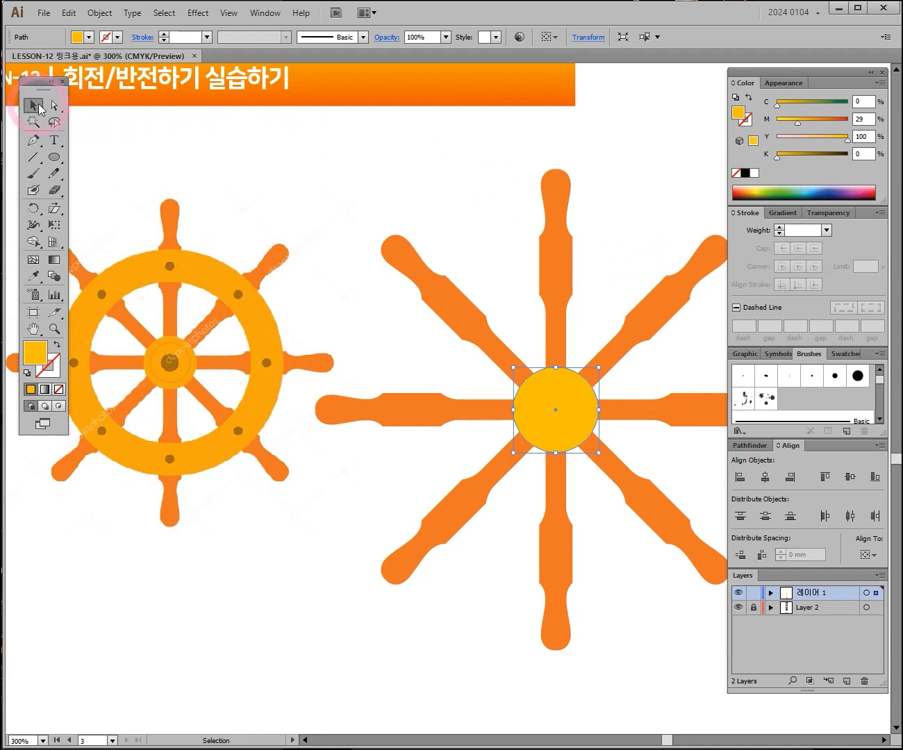
Step: Paste the copied circle directly in front of the original and fill it green with C 56.08, M 0, Y 87.06, K 0
left_click(442, 160)
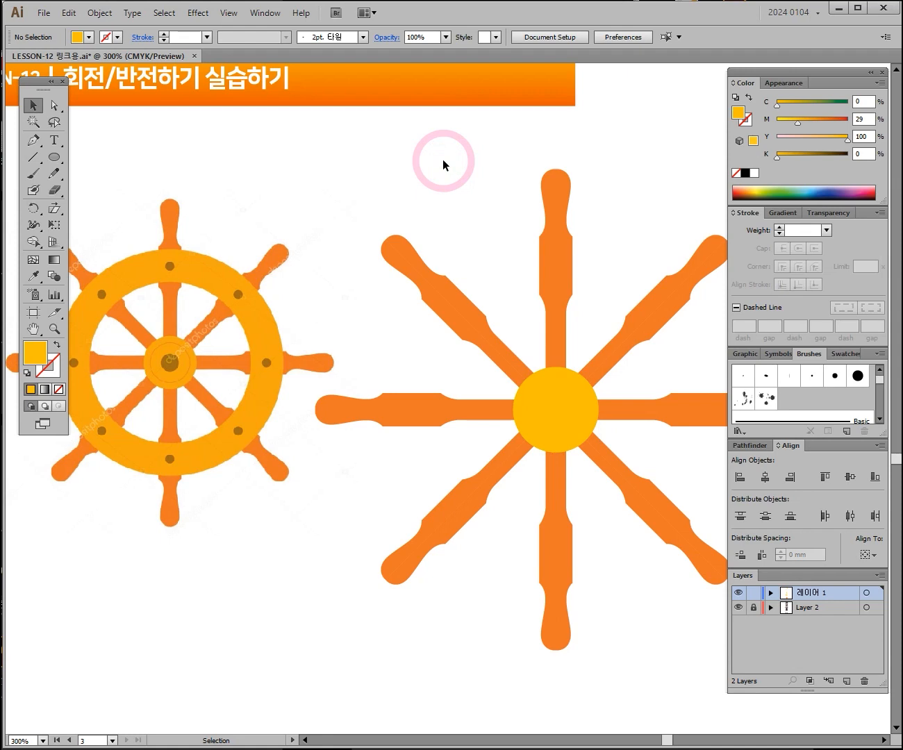
key("ctrl")
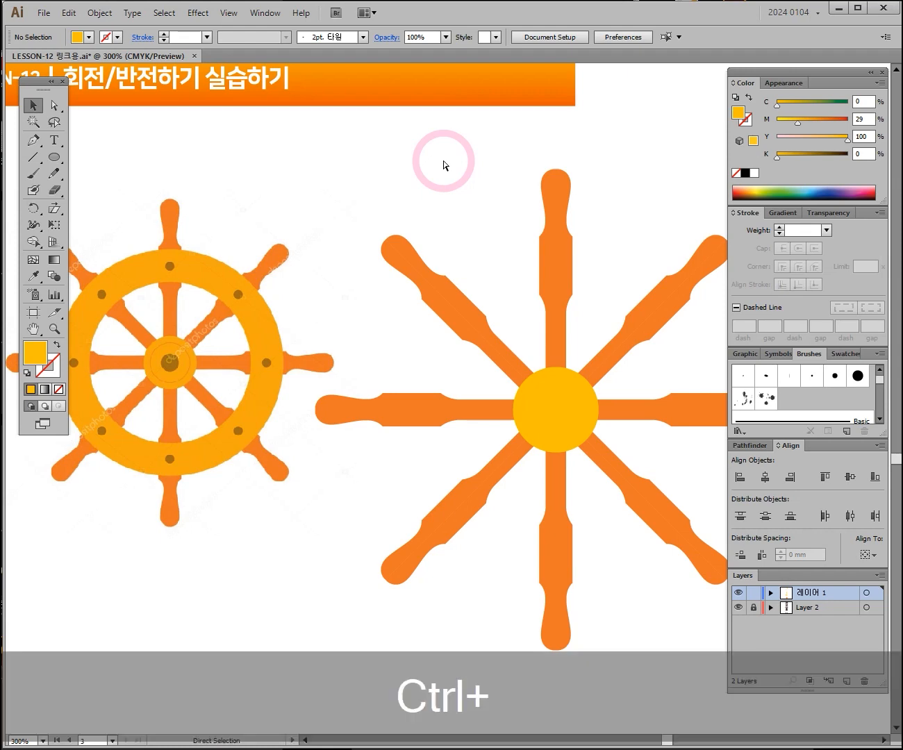
key("ctrl+f")
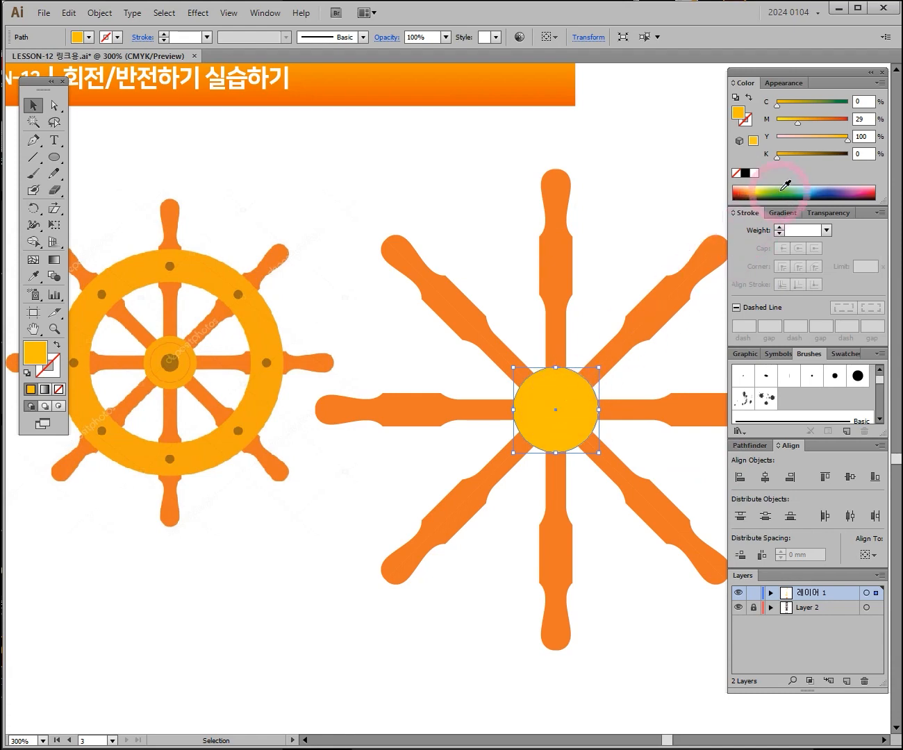
left_click(785, 188)
left_click_drag(553, 406, 519, 430)
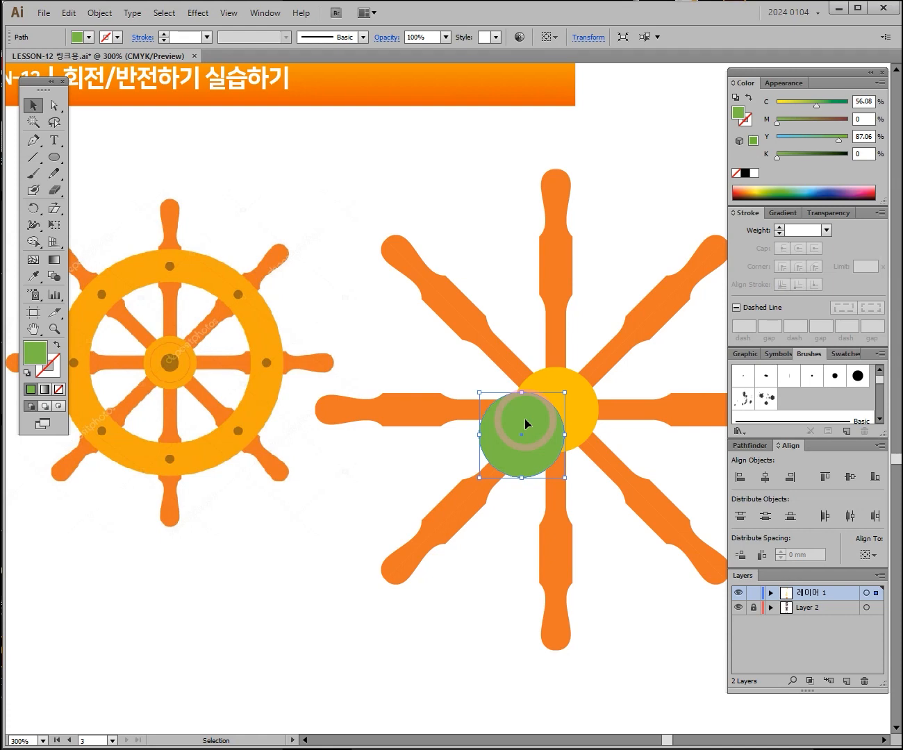
key("ctrl+z")
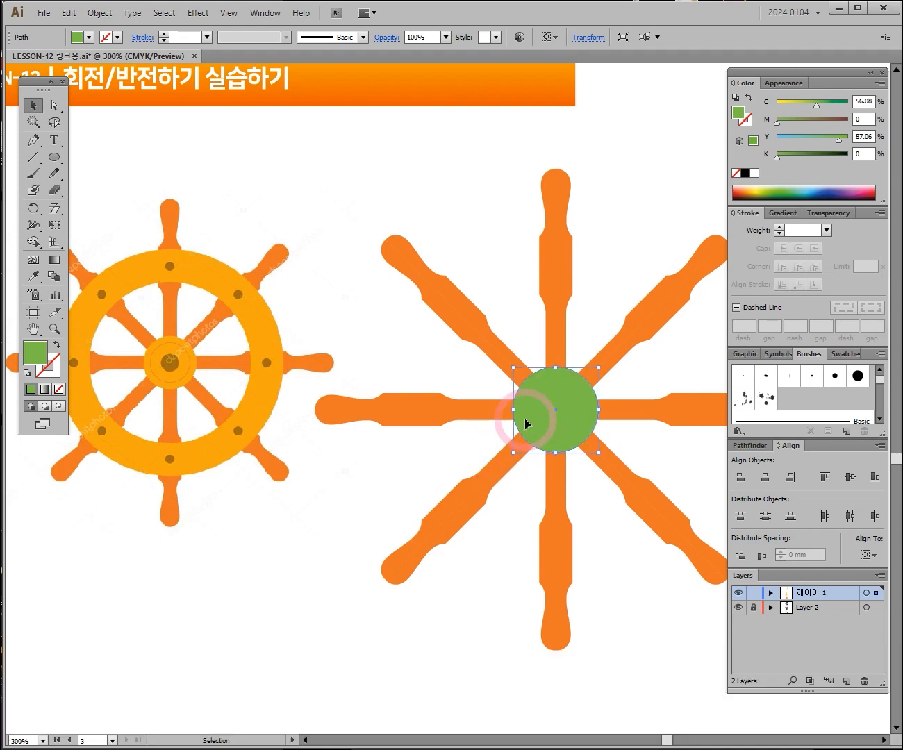
Step: Enlarge the green circle proportionally from its centre until its edge reaches the wide outer parts of the handles
left_click_drag(560, 419, 598, 488)
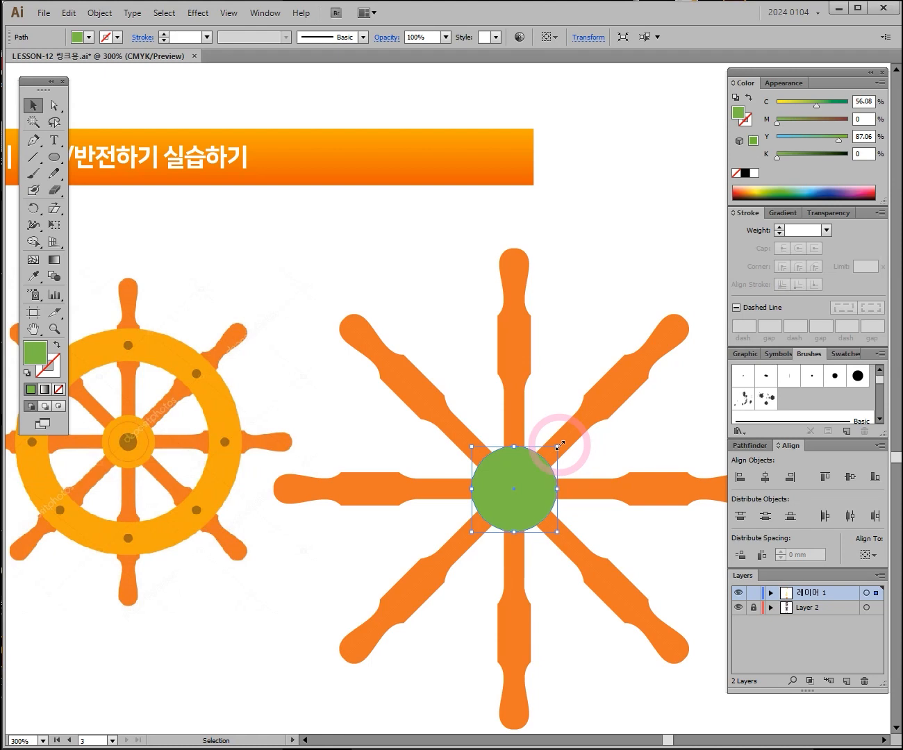
left_click_drag(560, 444, 685, 341)
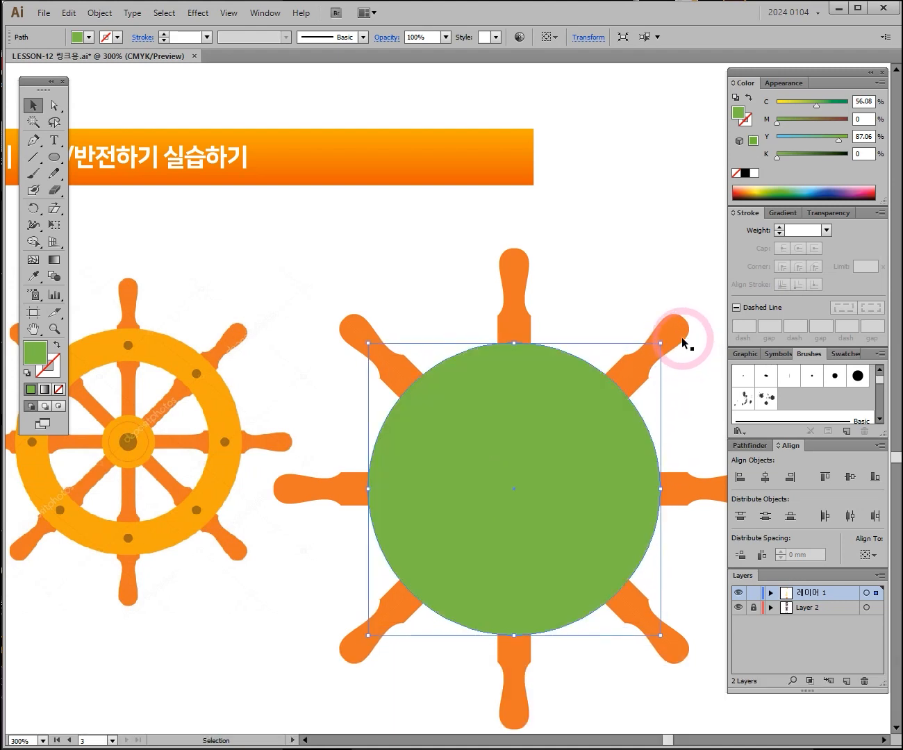
left_click_drag(548, 396, 541, 344)
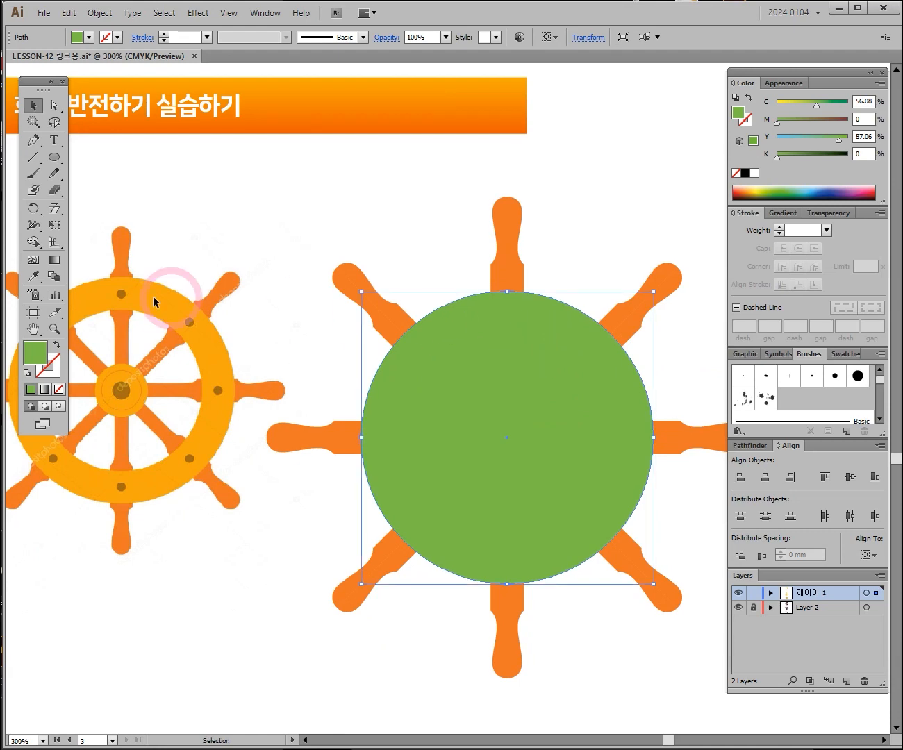
Step: Swap the large circle's fill and stroke so only a green outline remains, and set the stroke weight to 15 pt
left_click(58, 350)
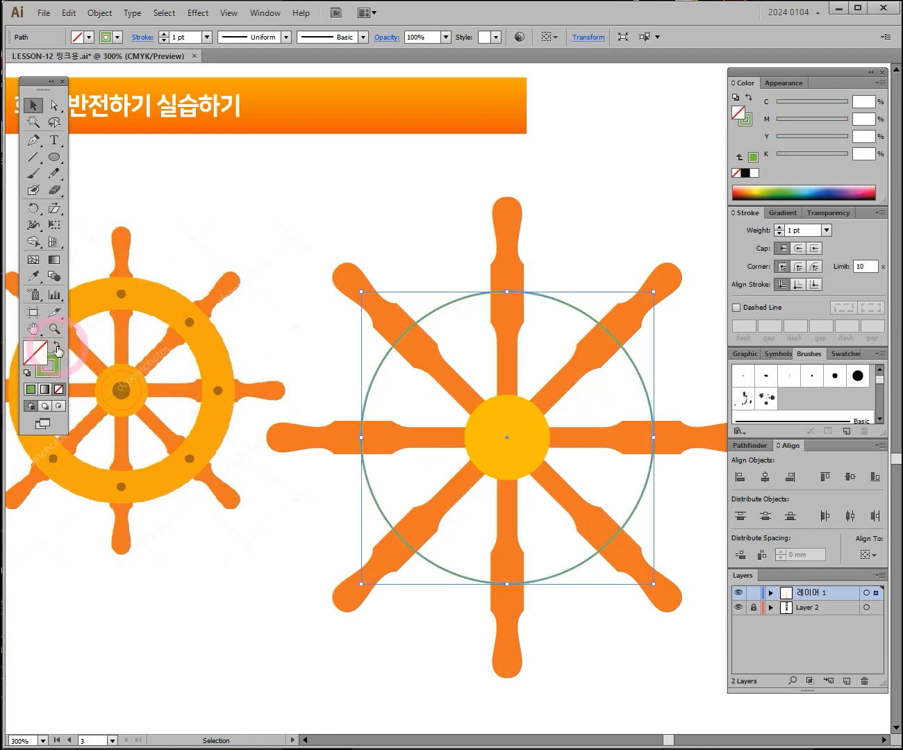
left_click(59, 371)
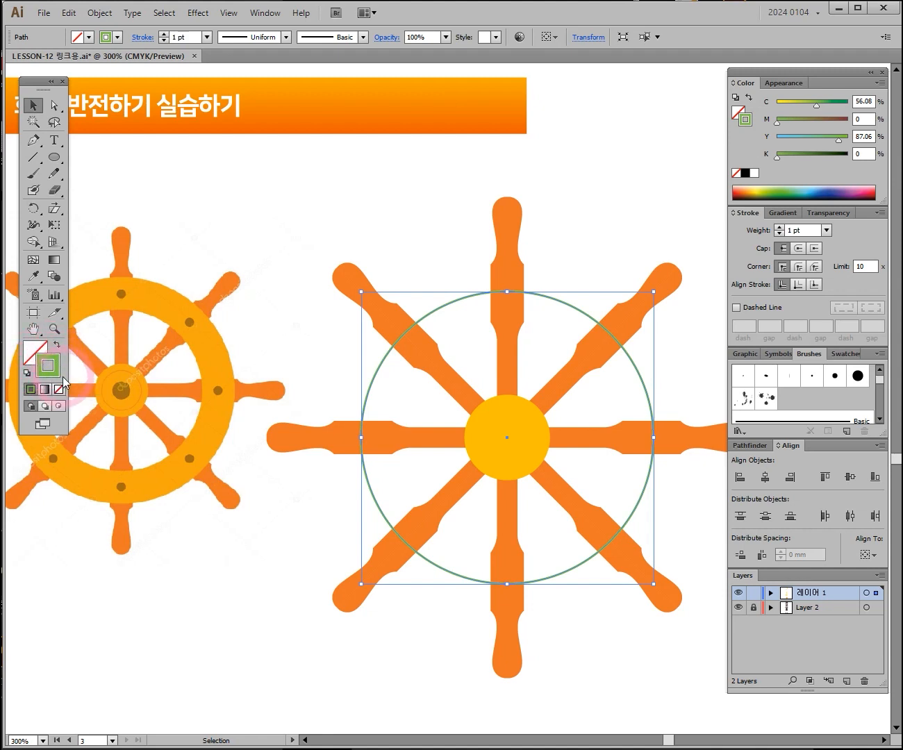
left_click(780, 228)
left_click(780, 227)
left_click(780, 228)
left_click(779, 228)
left_click(781, 228)
left_click(780, 228)
left_click(779, 228)
left_click(780, 228)
left_click(779, 228)
left_click(780, 228)
left_click(780, 228)
left_click(780, 228)
left_click(780, 228)
left_click(779, 228)
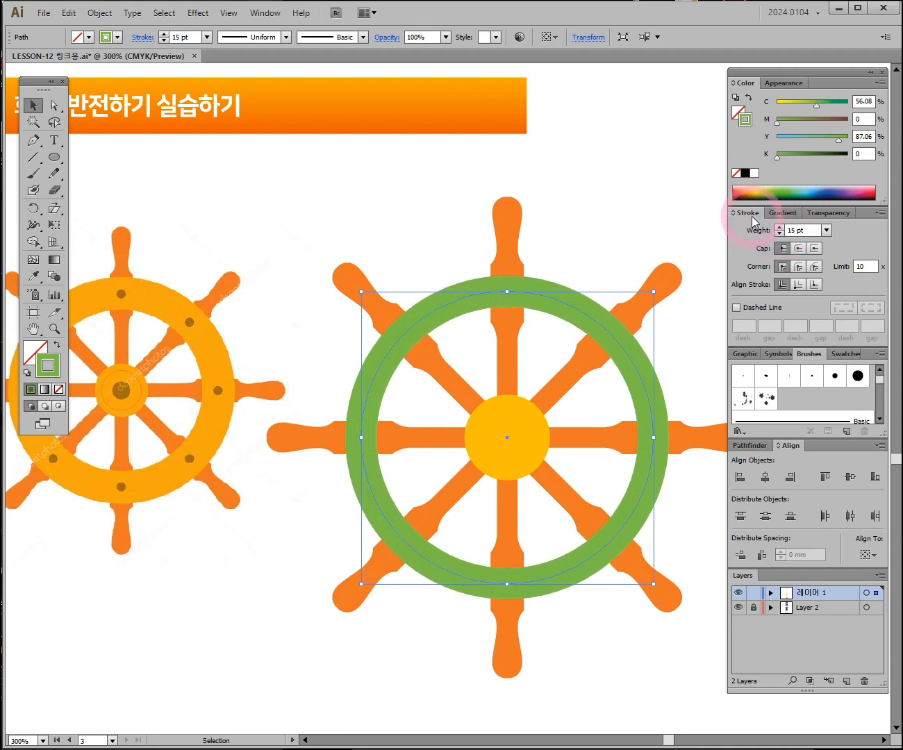
left_click(263, 13)
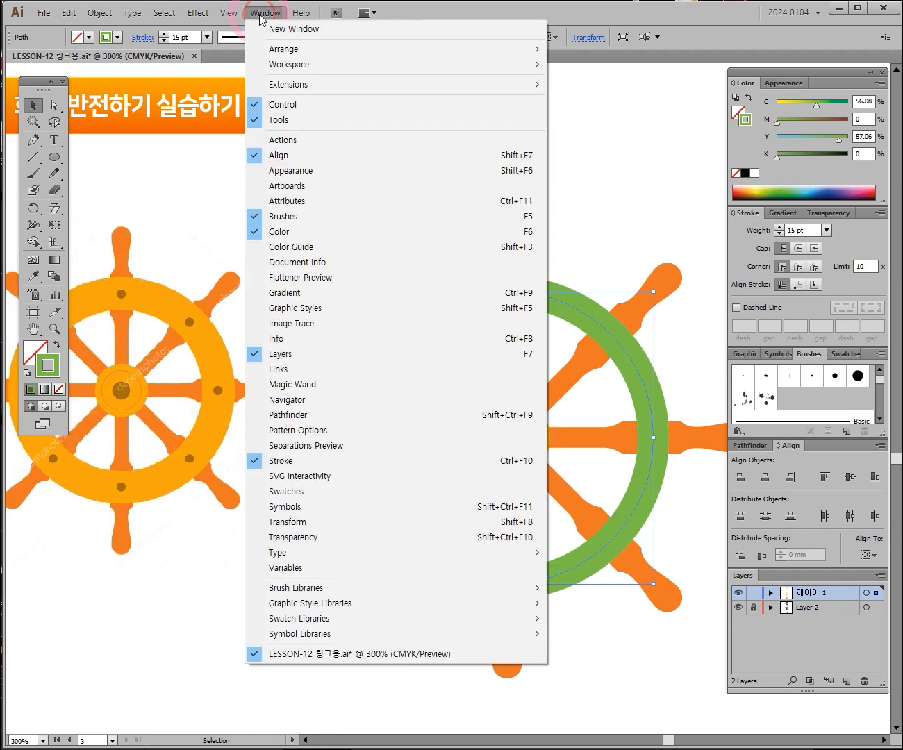
left_click(348, 462)
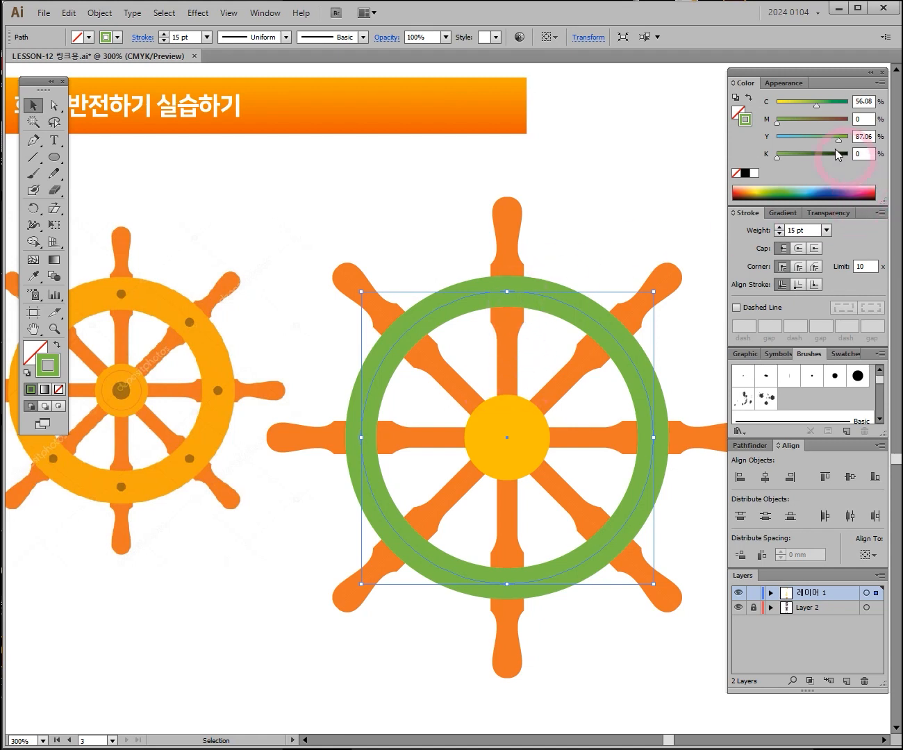
Step: Recolour the rim's stroke yellow-orange with C 0, M 28, Y 87.06, K 0, and deselect it
mouse_move(804, 110)
left_mouse_down()
mouse_move(778, 103)
mouse_move(810, 123)
mouse_move(796, 123)
left_mouse_up()
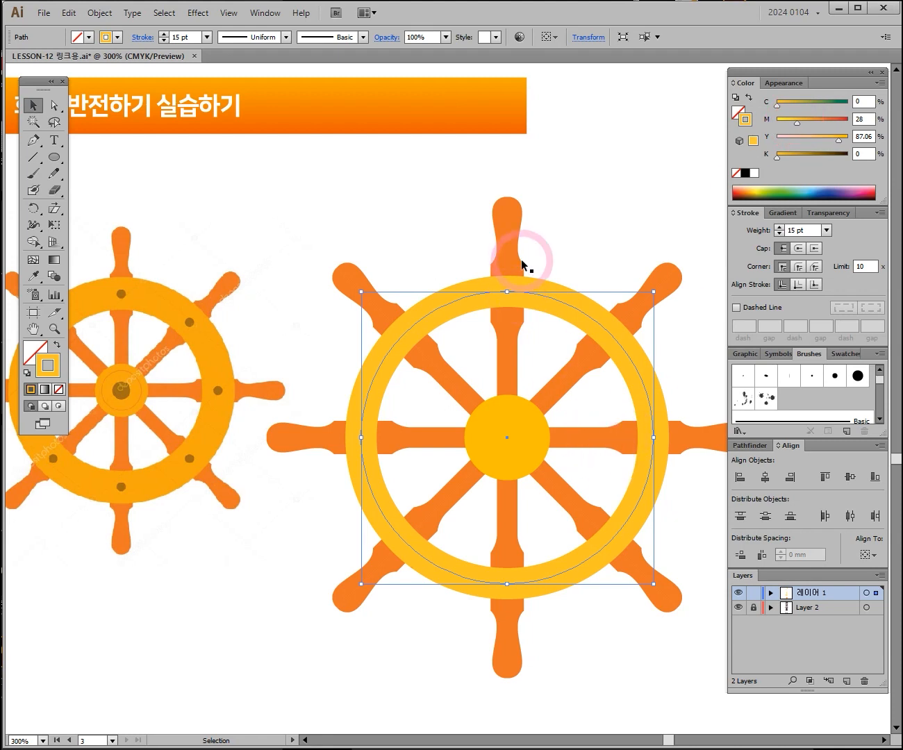
left_click(418, 206)
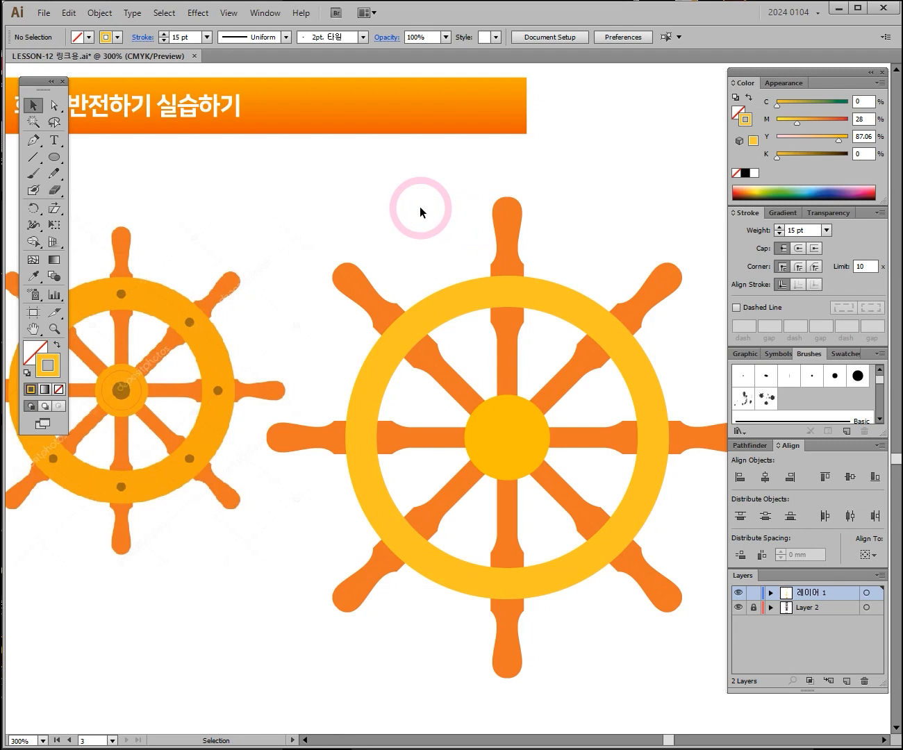
Step: Duplicate the central circle just above and right of the hub, and fill the copy brown with C 0, M 55, Y 100, K 44
left_click(539, 465)
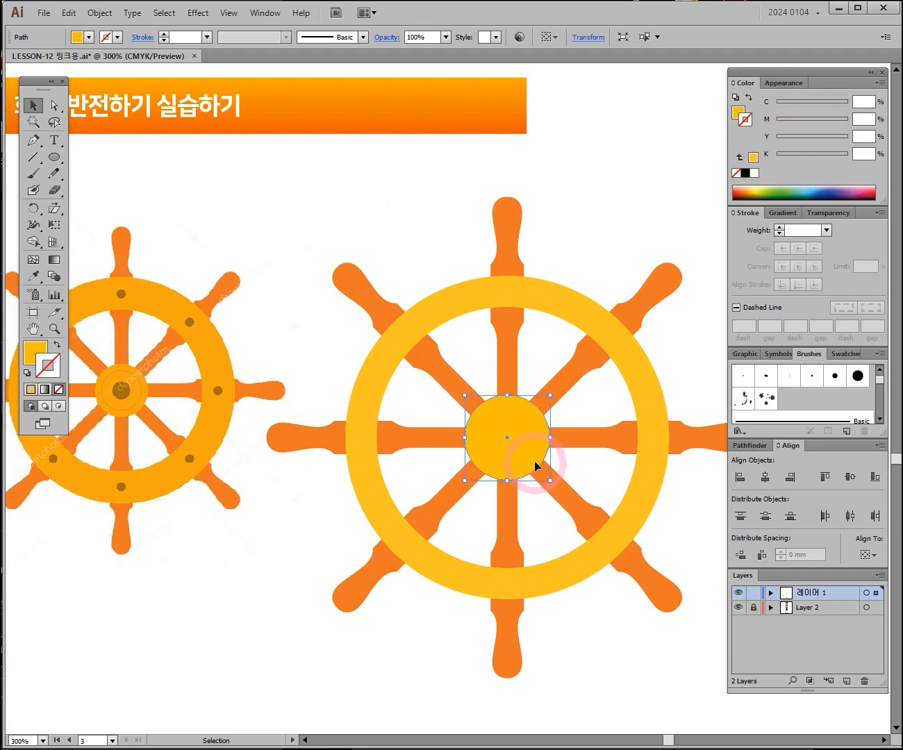
left_click_drag(524, 451, 562, 387)
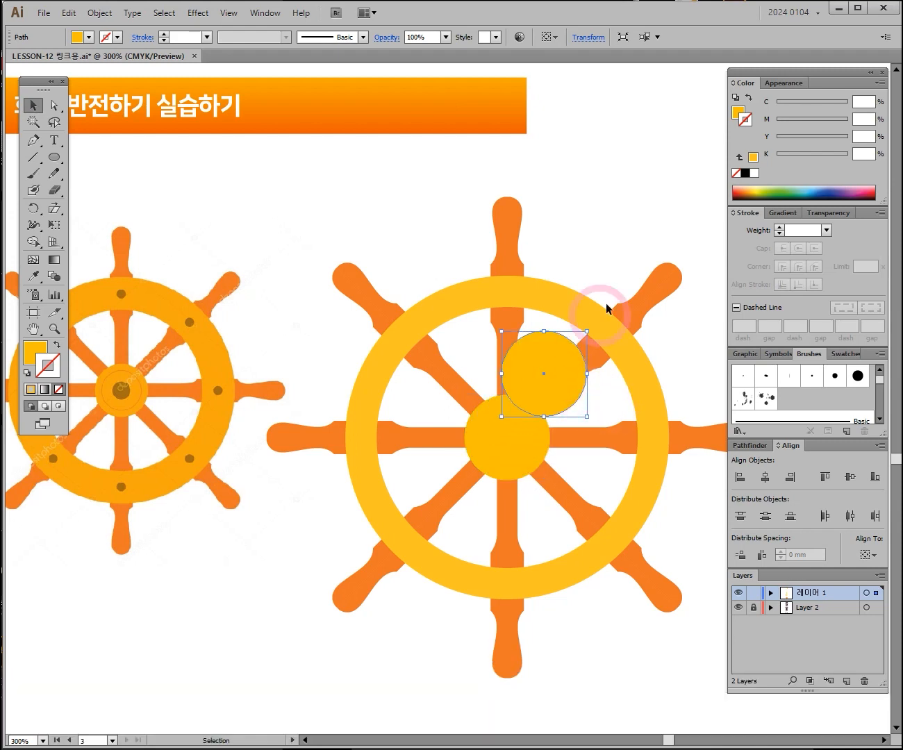
left_click(739, 112)
left_click(814, 155)
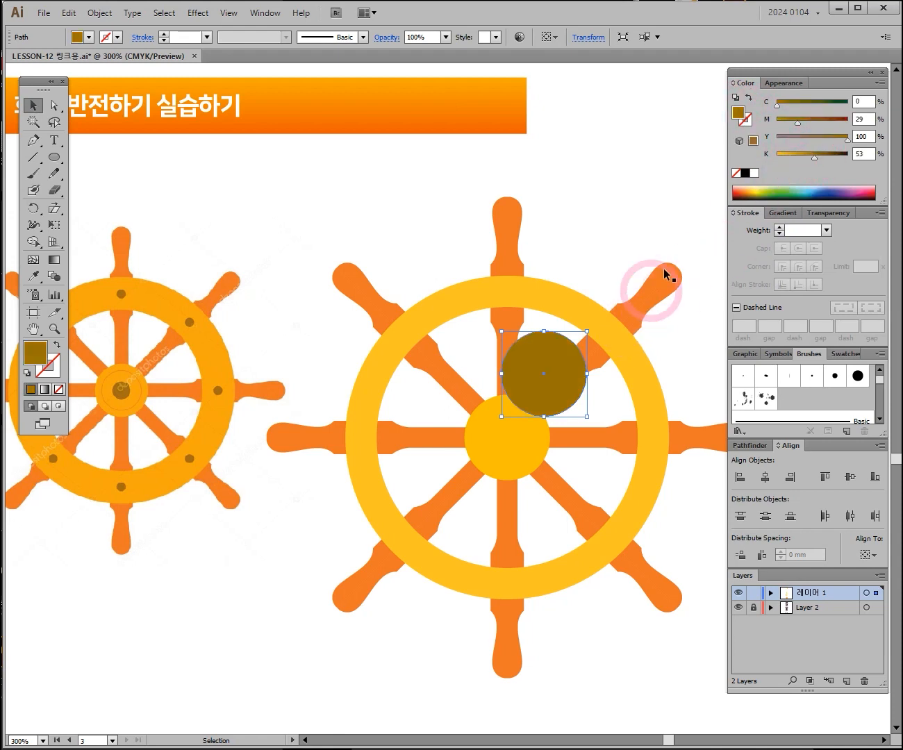
left_click_drag(798, 123, 809, 153)
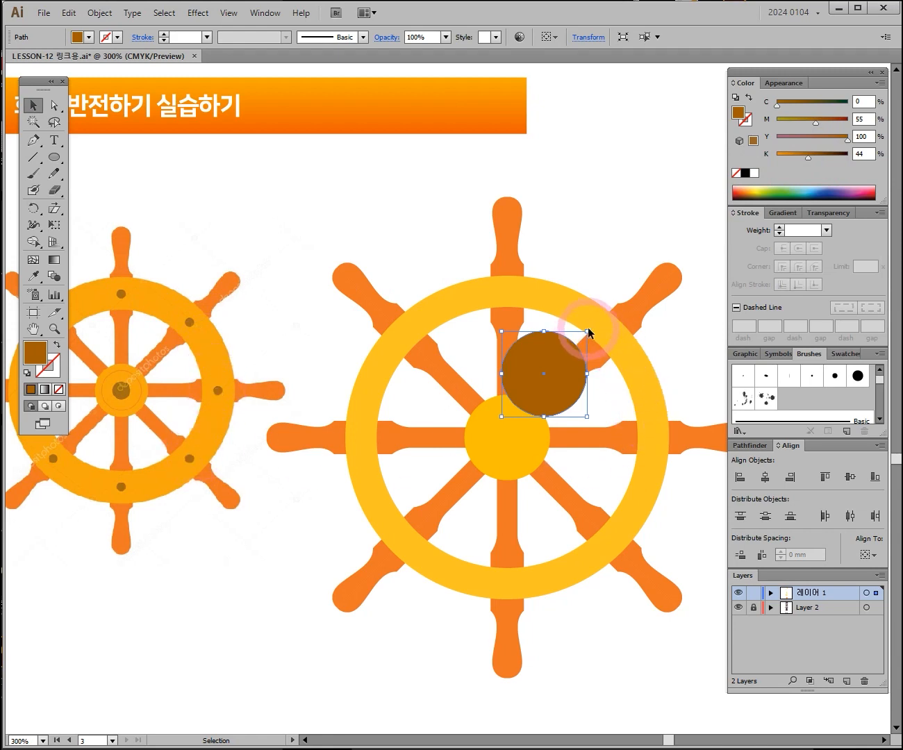
Step: Shrink the brown circle to a small dot, place it on the rim over the top handle, and bring it to the front
left_click_drag(589, 330, 553, 364)
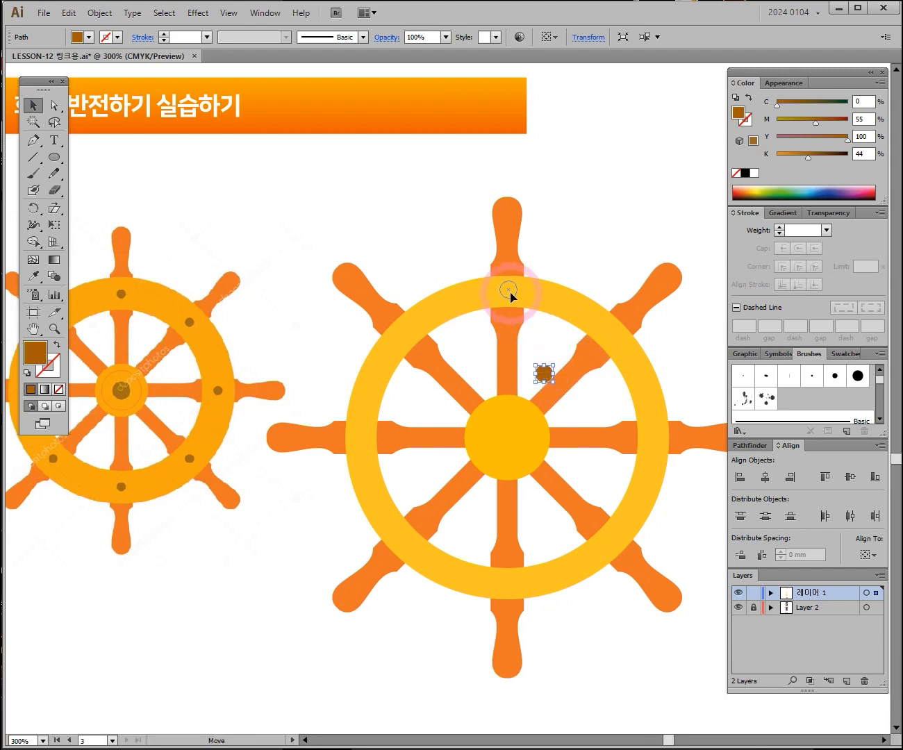
left_click_drag(511, 298, 510, 296)
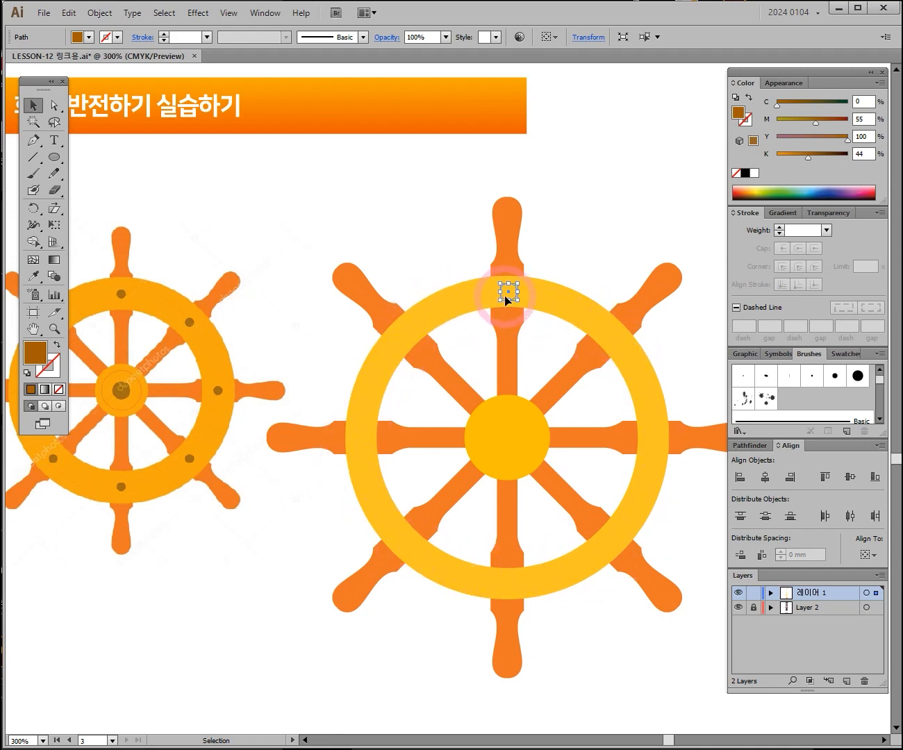
key("ctrl+shift")
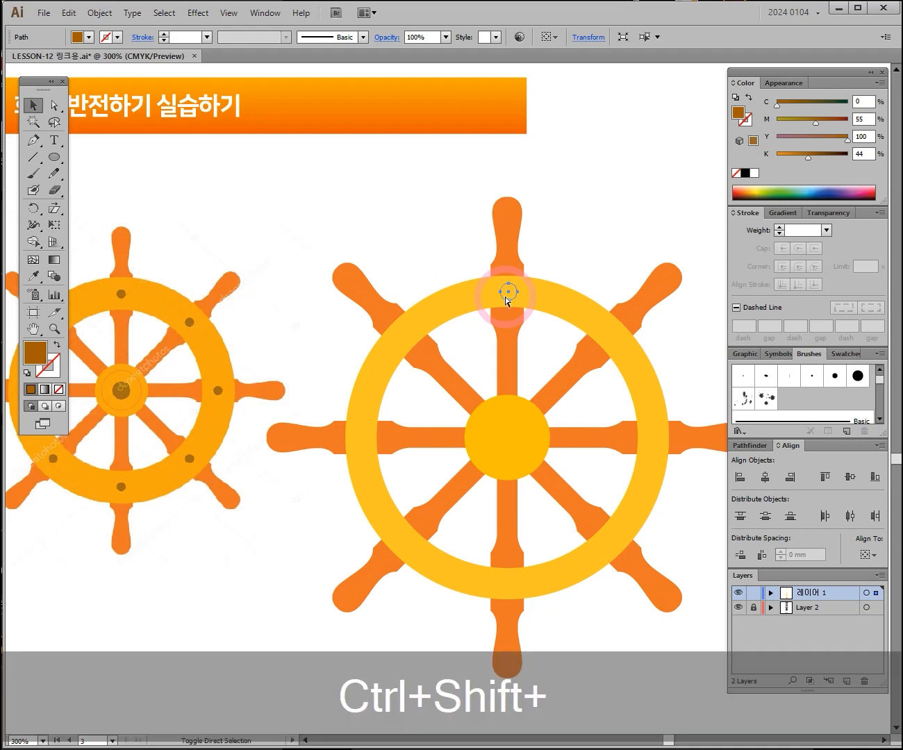
key("ctrl+shift+bracketright")
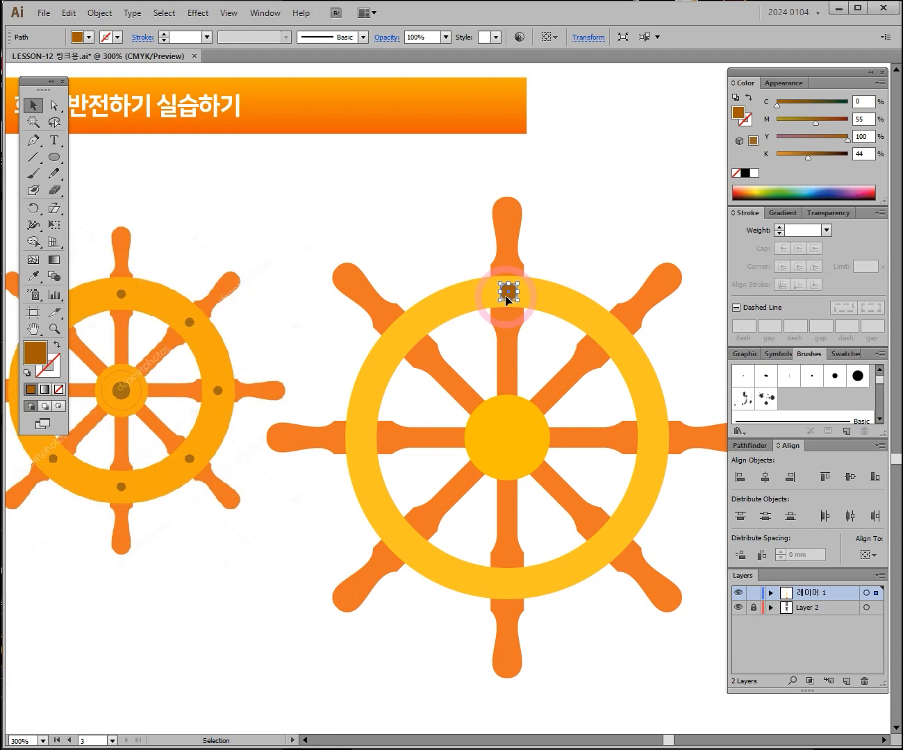
Step: Send the small brown dot to the back of the stack and bring it to the front again
key("ctrl+shift")
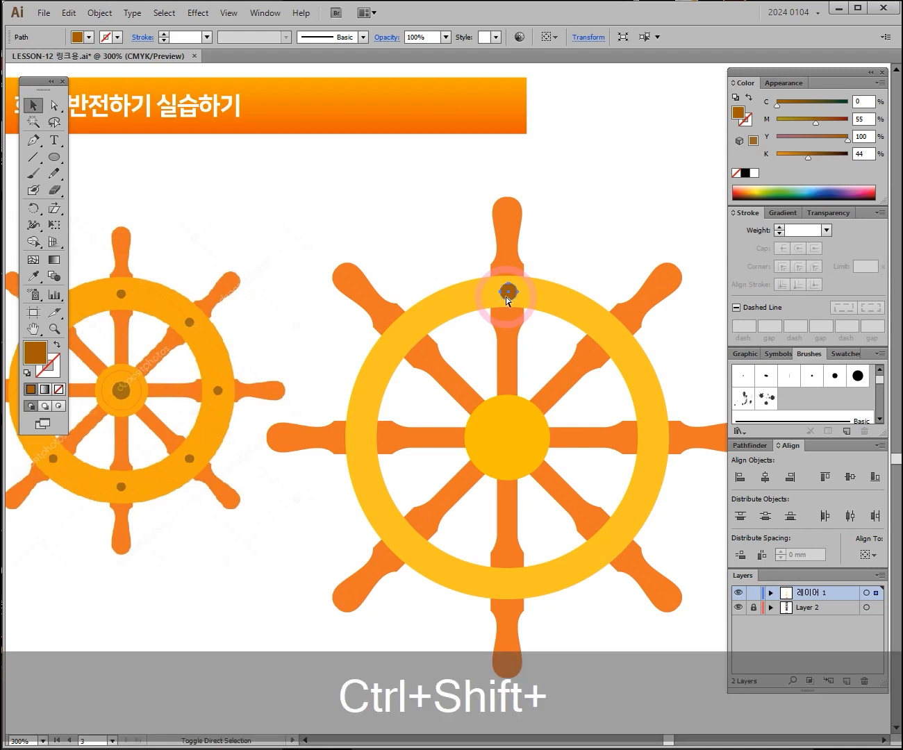
key("ctrl+shift+bracketleft")
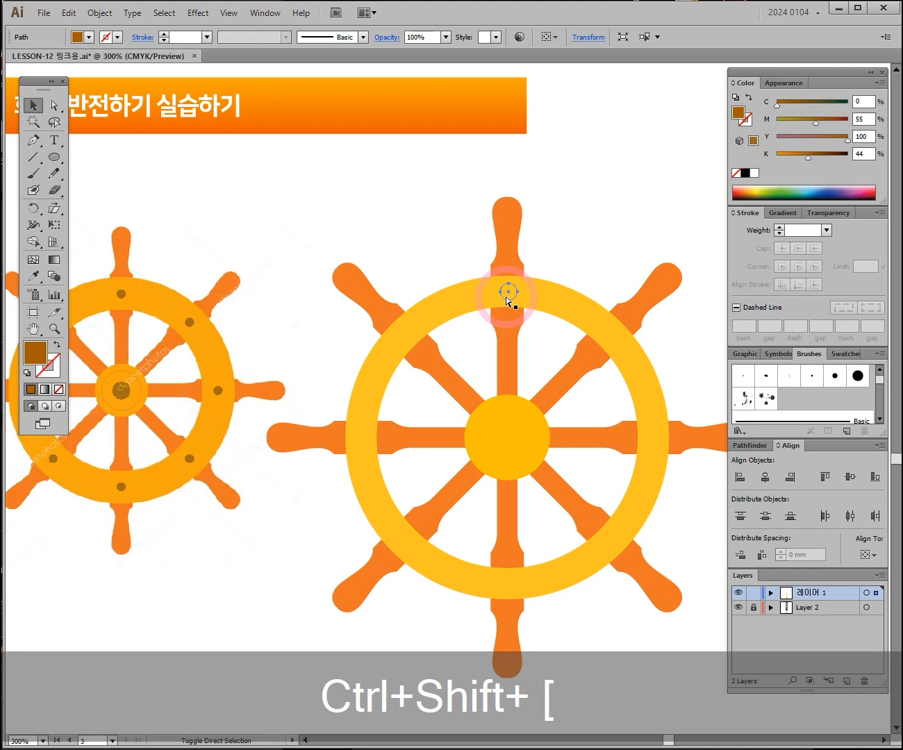
key("ctrl+shift")
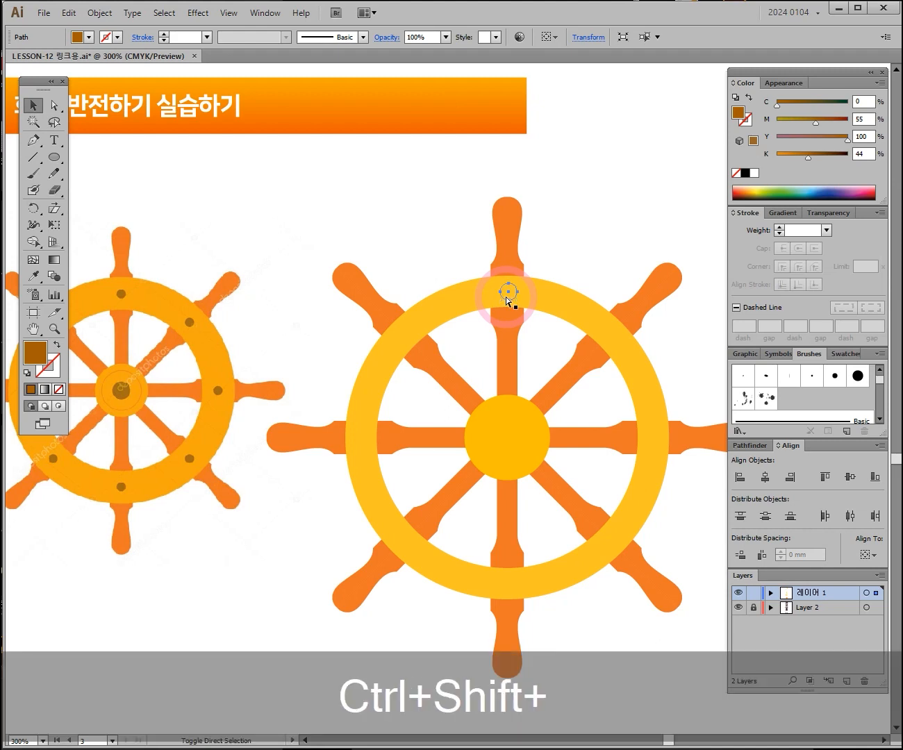
key("ctrl+shift+bracketright")
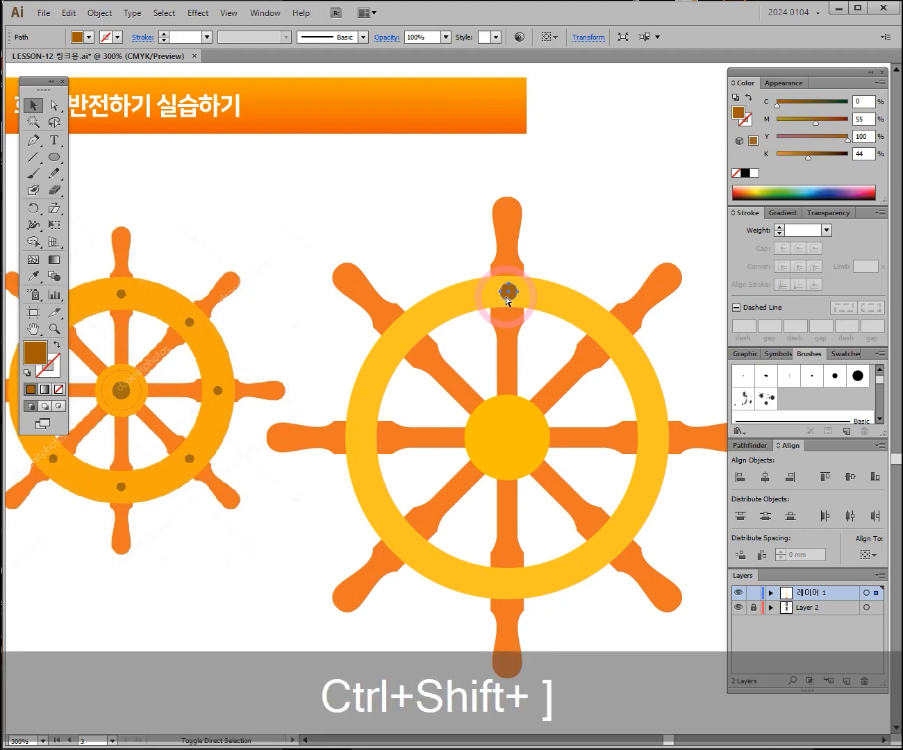
Step: Turn on Smart Guides and snap the brown dot's centre to the rim path's top anchor, in line with the top handle
key("ctrl+space")
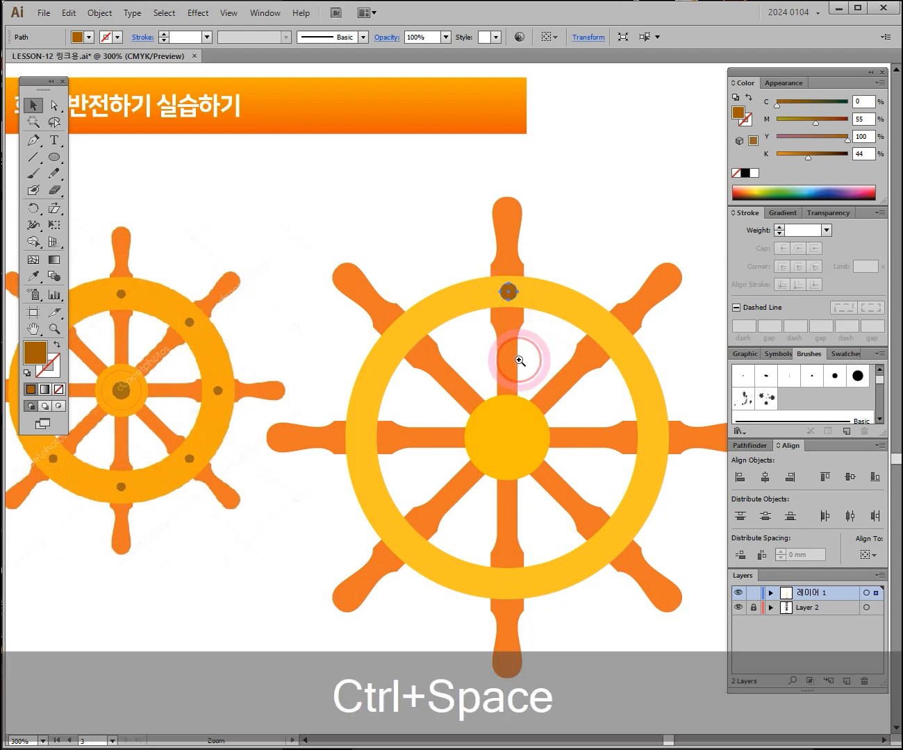
left_click(518, 359, "ctrl")
left_click(451, 370, "ctrl")
left_click_drag(481, 367, 386, 258)
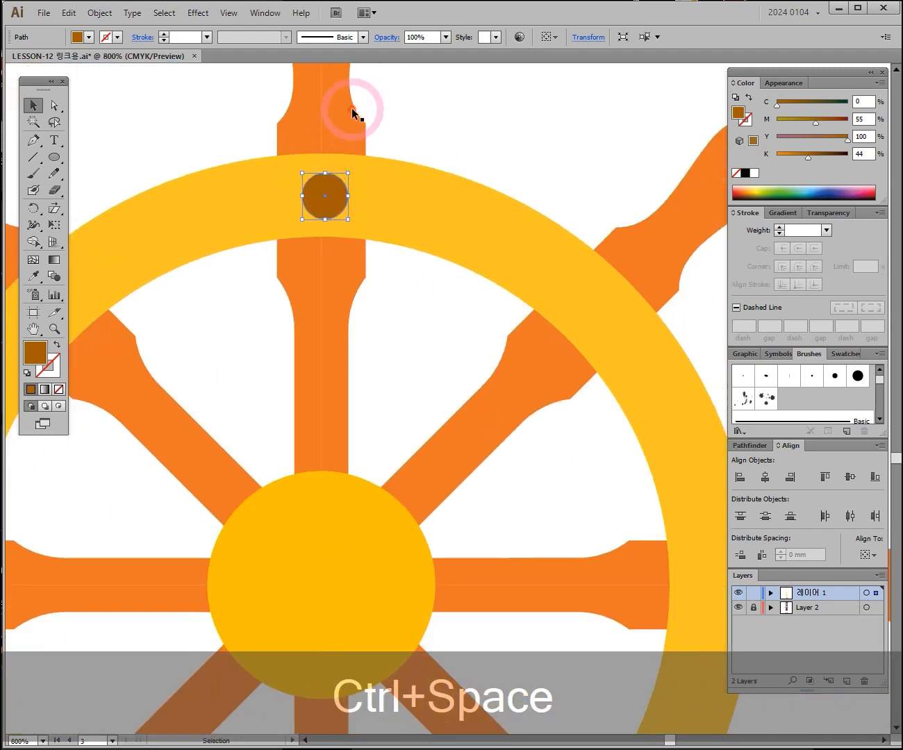
left_click_drag(333, 200, 354, 237)
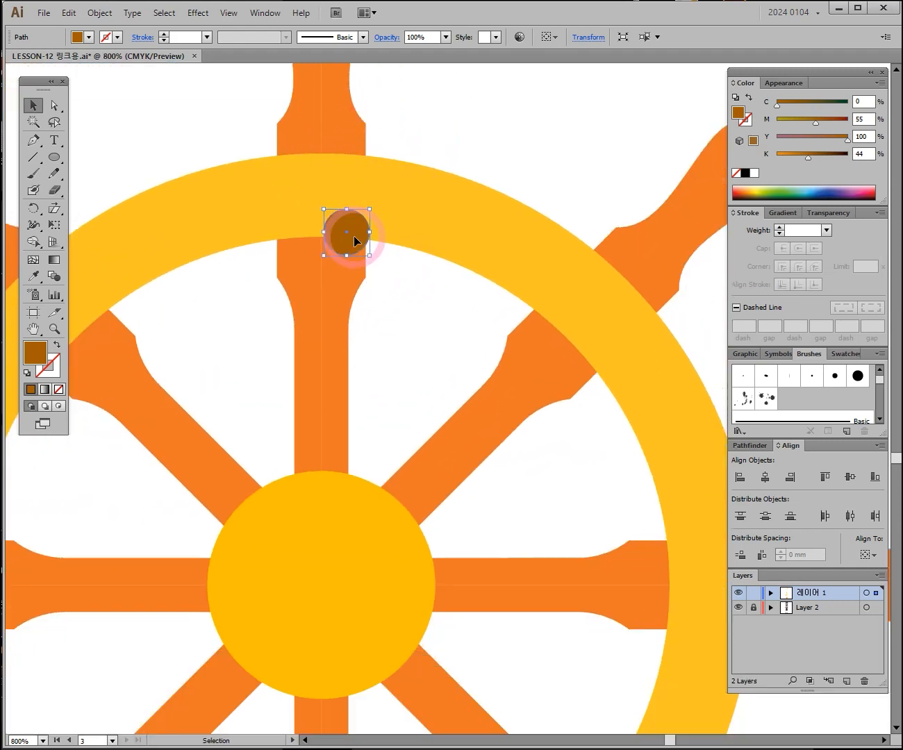
key("ctrl")
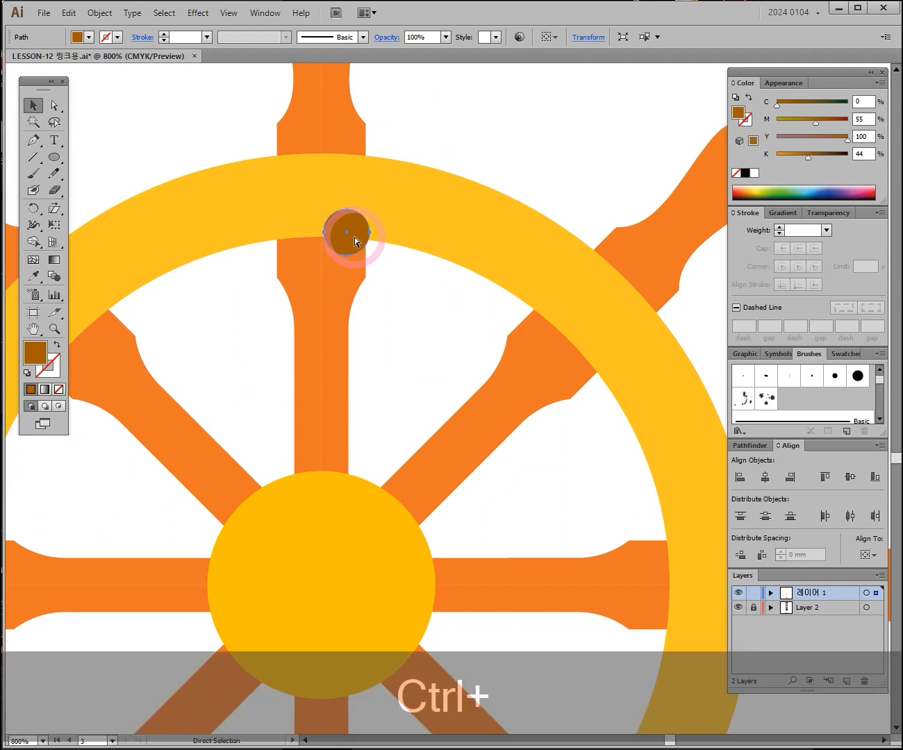
key("ctrl+u")
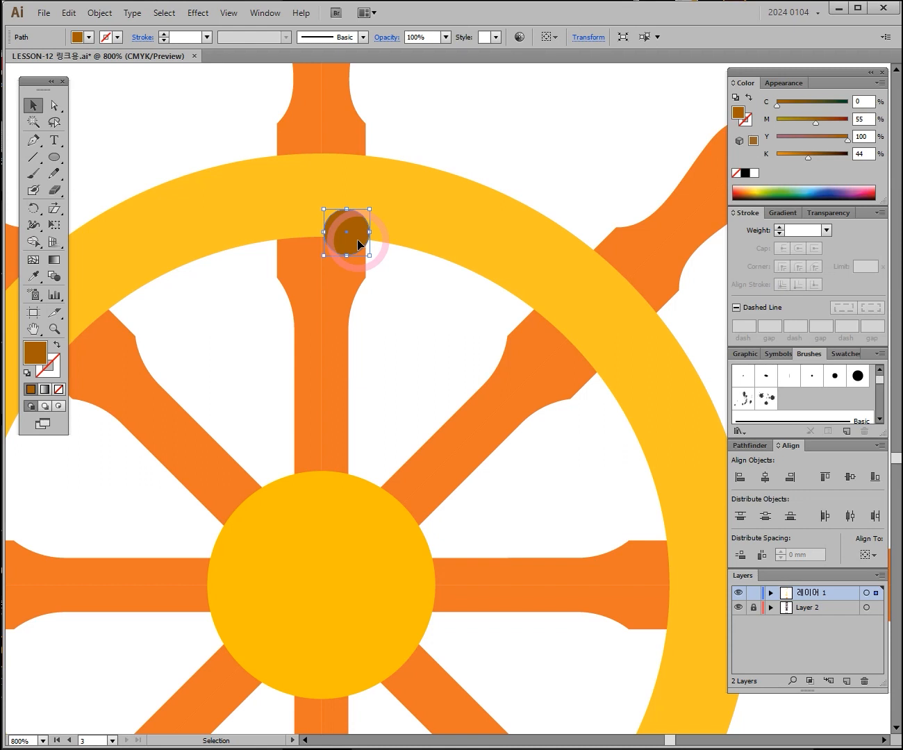
left_click_drag(357, 240, 331, 206)
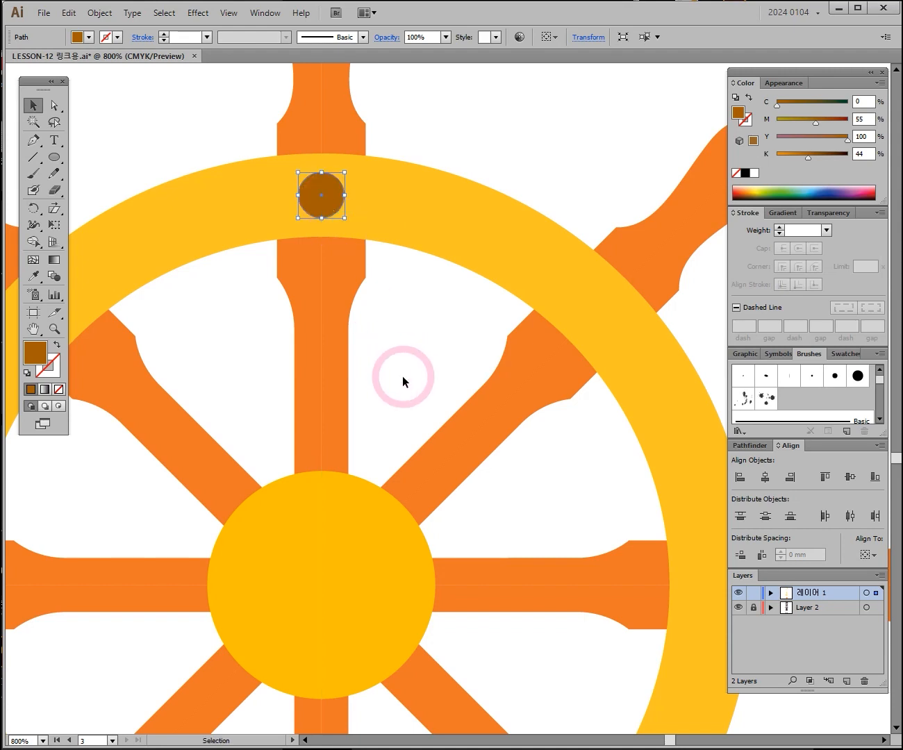
Step: Create a copy of the brown dot rotated 45° around the centre of the hub
left_click_drag(400, 378, 425, 315)
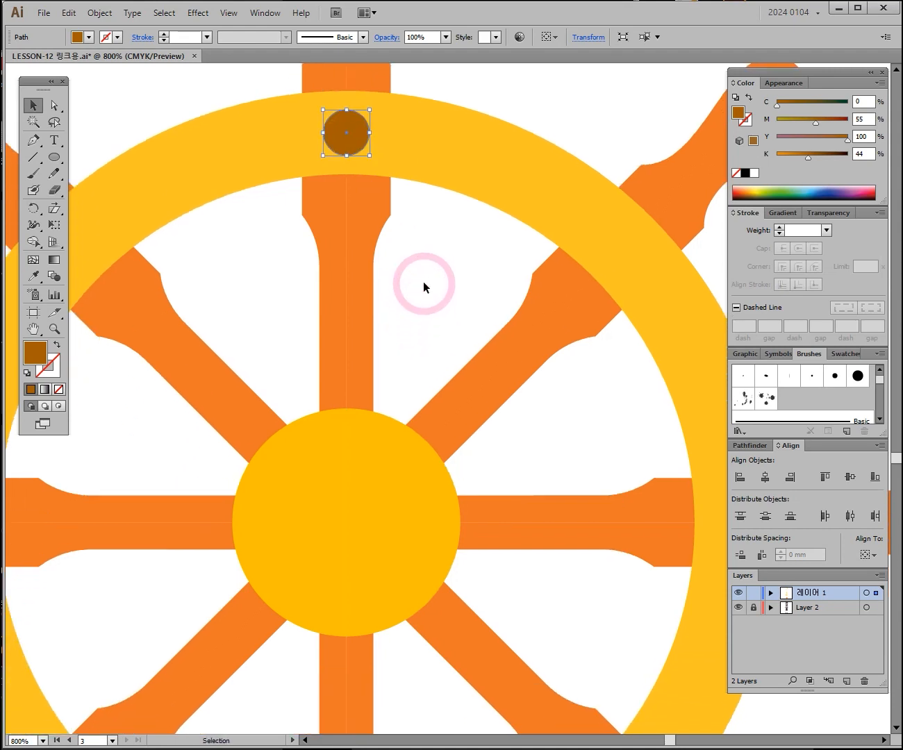
left_click(355, 344, "ctrl+alt")
left_click(355, 344, "ctrl+alt")
left_click_drag(487, 477, 523, 363)
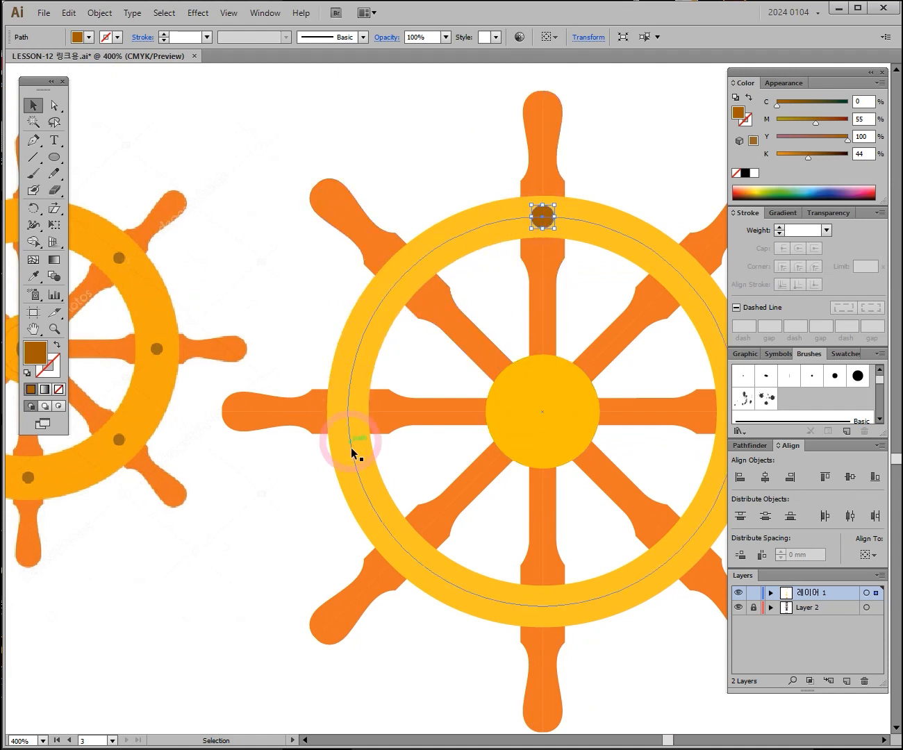
left_click_drag(244, 413, 487, 404)
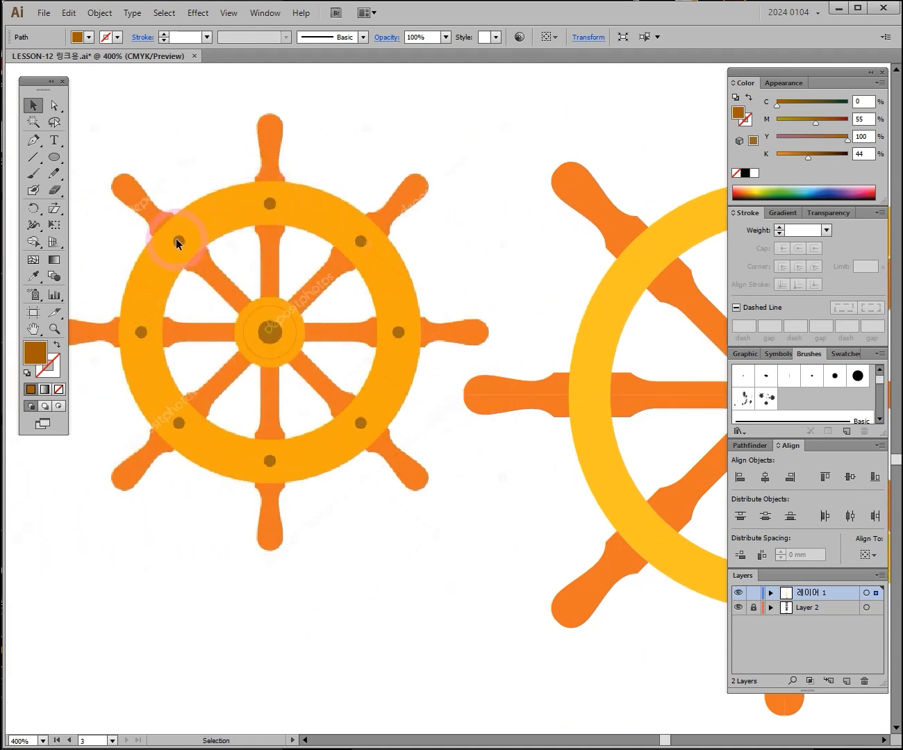
left_click_drag(549, 299, 237, 338)
left_click_drag(475, 326, 387, 316)
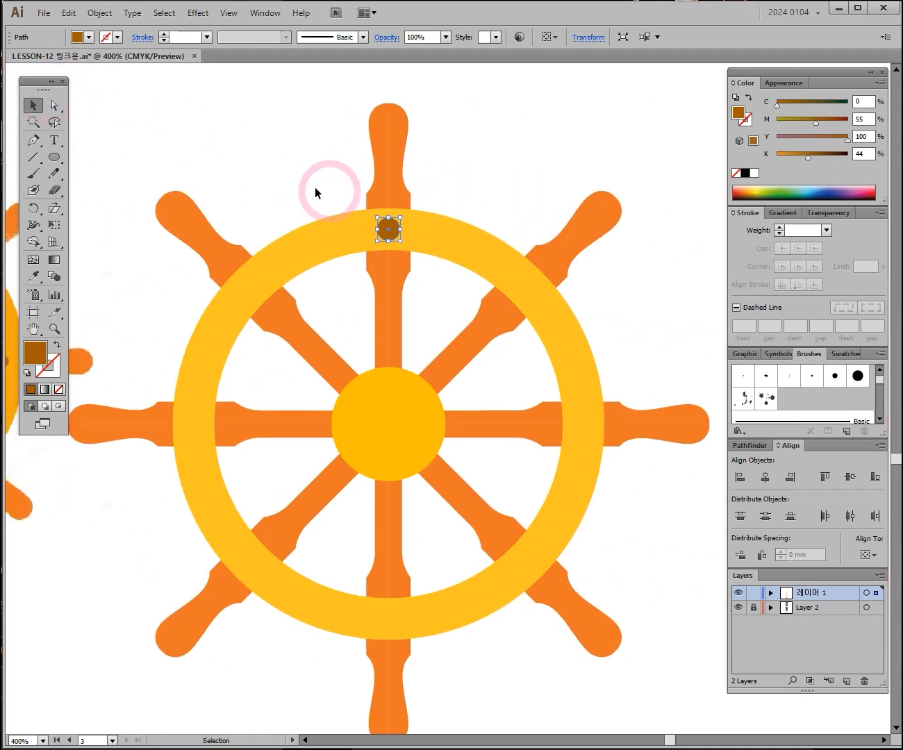
left_click(33, 208)
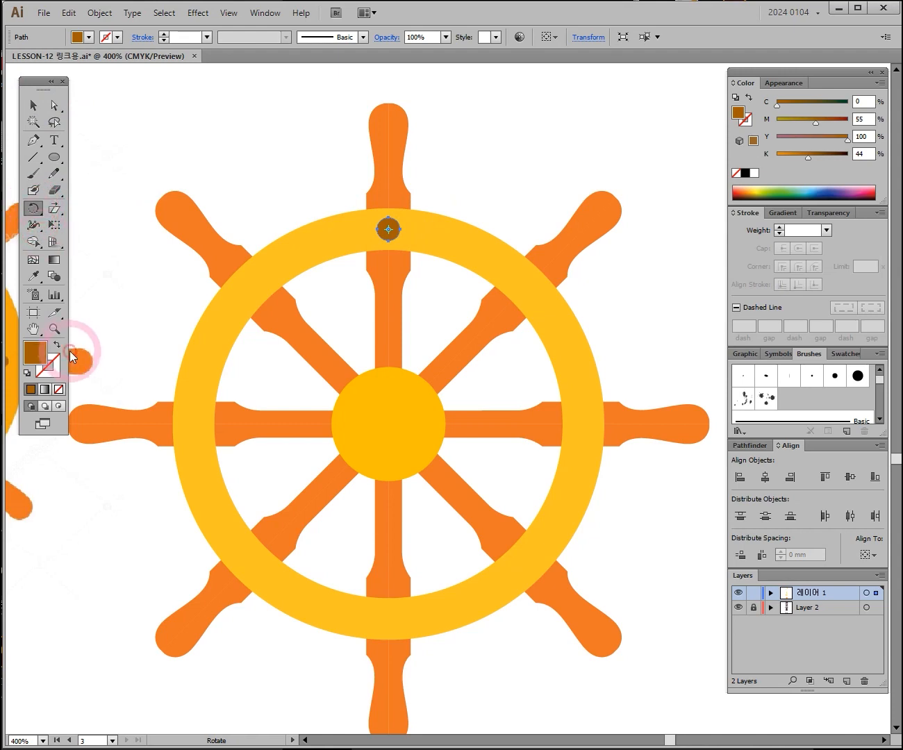
left_click(388, 421)
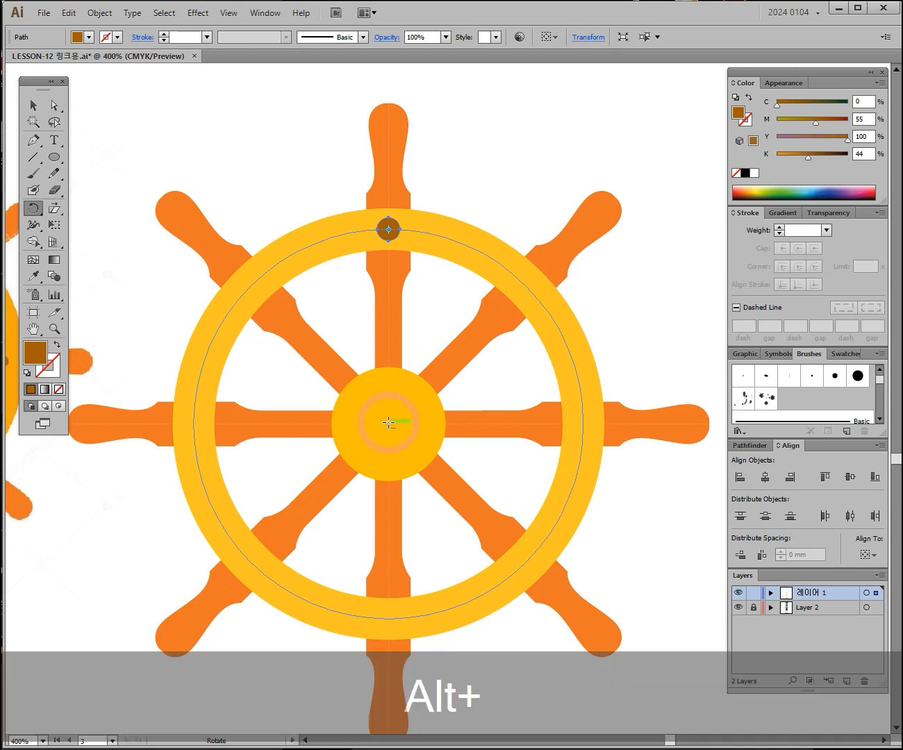
left_click(388, 422, "alt")
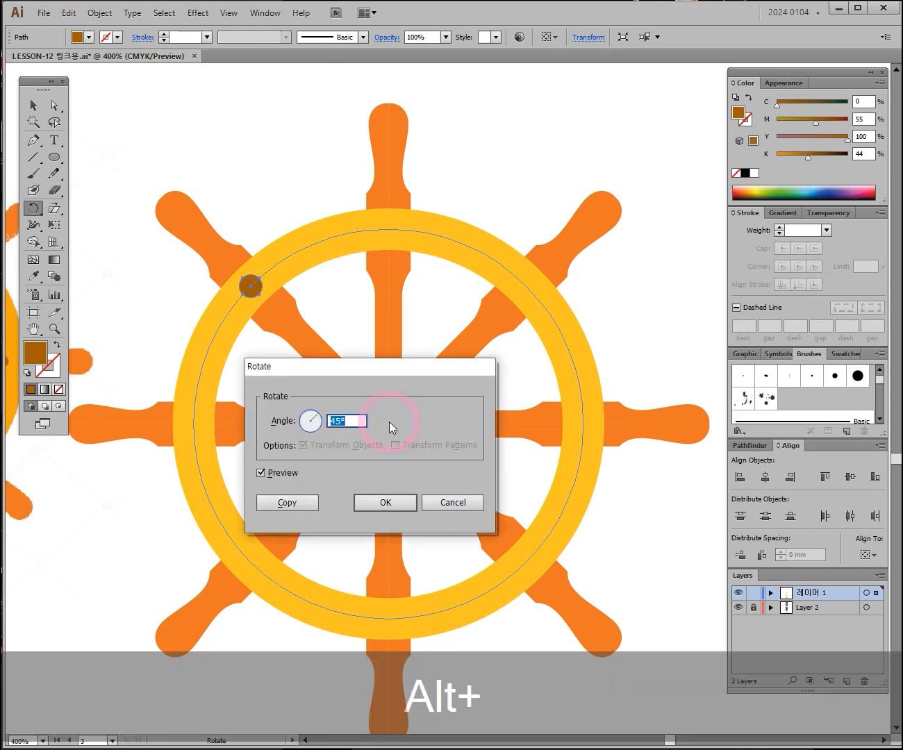
left_click_drag(380, 375, 492, 380)
left_click(457, 426)
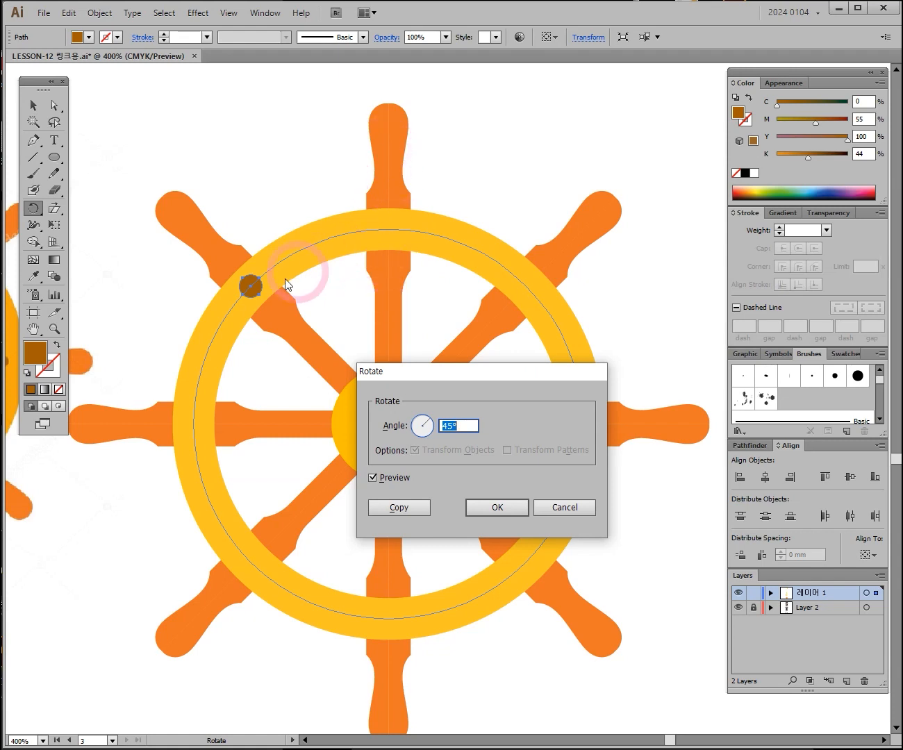
left_click(410, 506)
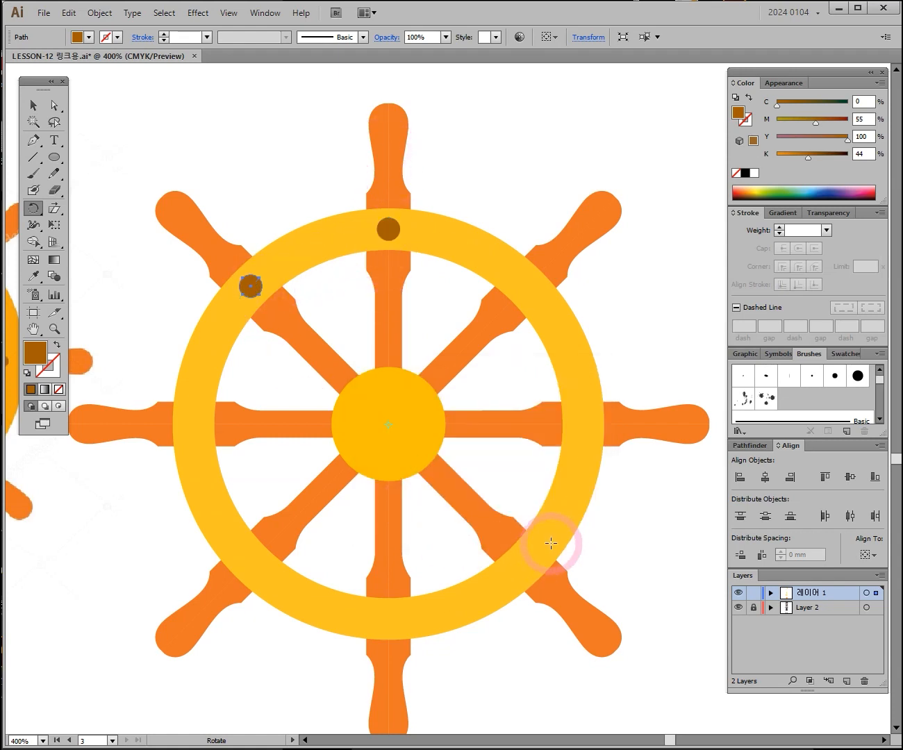
Step: Repeat the rotated copy six more times so all eight handles have a dot on the rim, and deselect
key("ctrl+d")
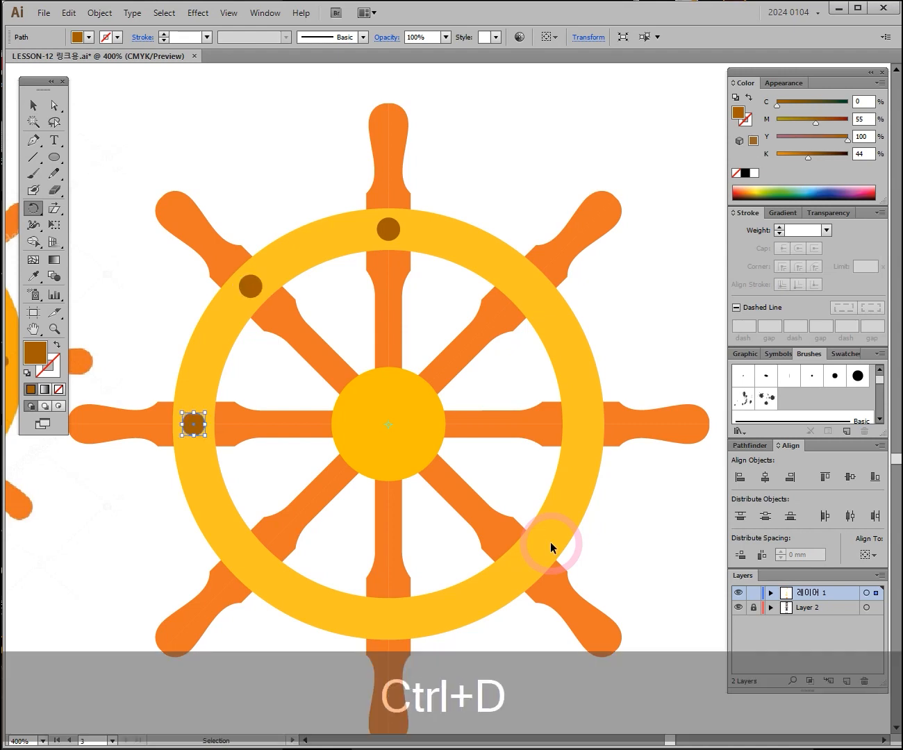
key("ctrl+d")
key("ctrl+d")
key("ctrl+d")
key("ctrl+d")
key("ctrl+d")
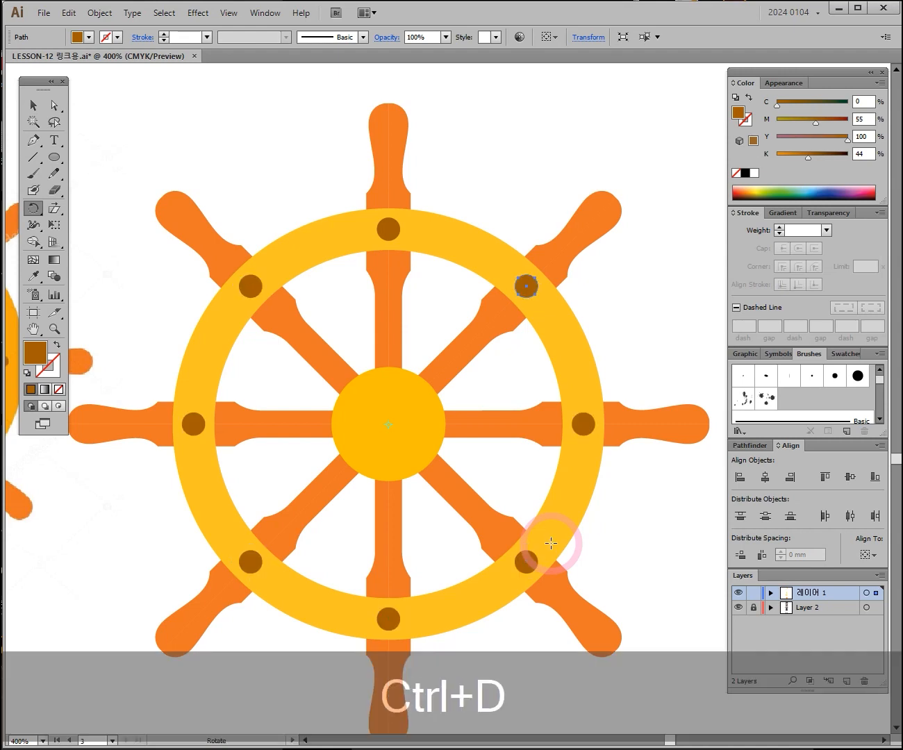
left_click(27, 103)
left_click(313, 384)
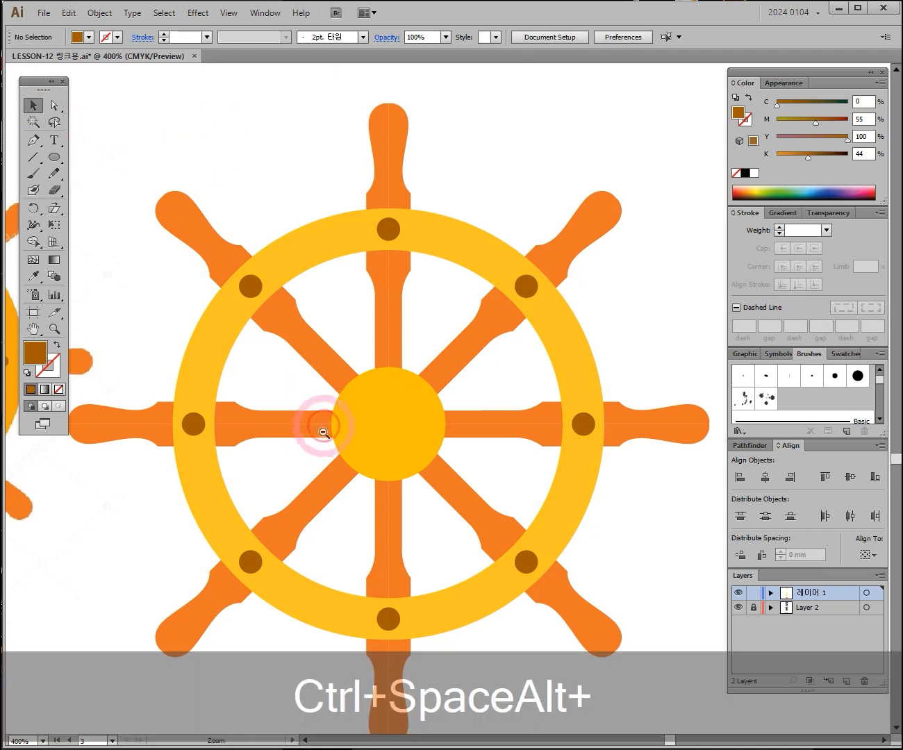
Step: Copy the yellow hub circle and paste the duplicate in front at the same position
left_click(316, 437, "ctrl+alt")
left_click(319, 435, "ctrl+alt")
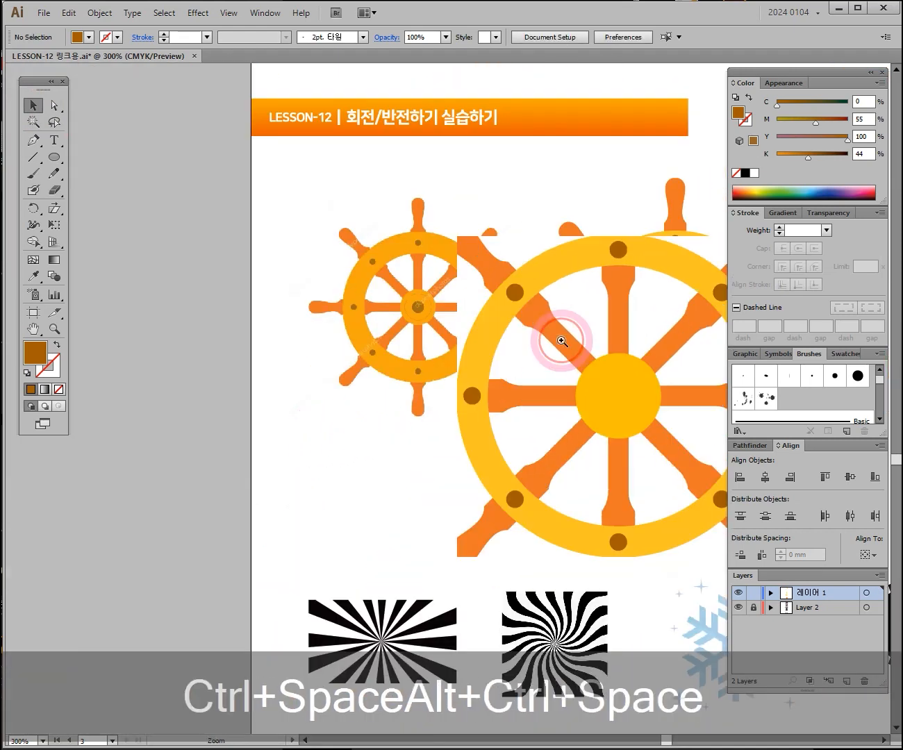
left_click(560, 342, "ctrl")
left_click(562, 343, "ctrl")
left_click_drag(191, 421, 378, 401)
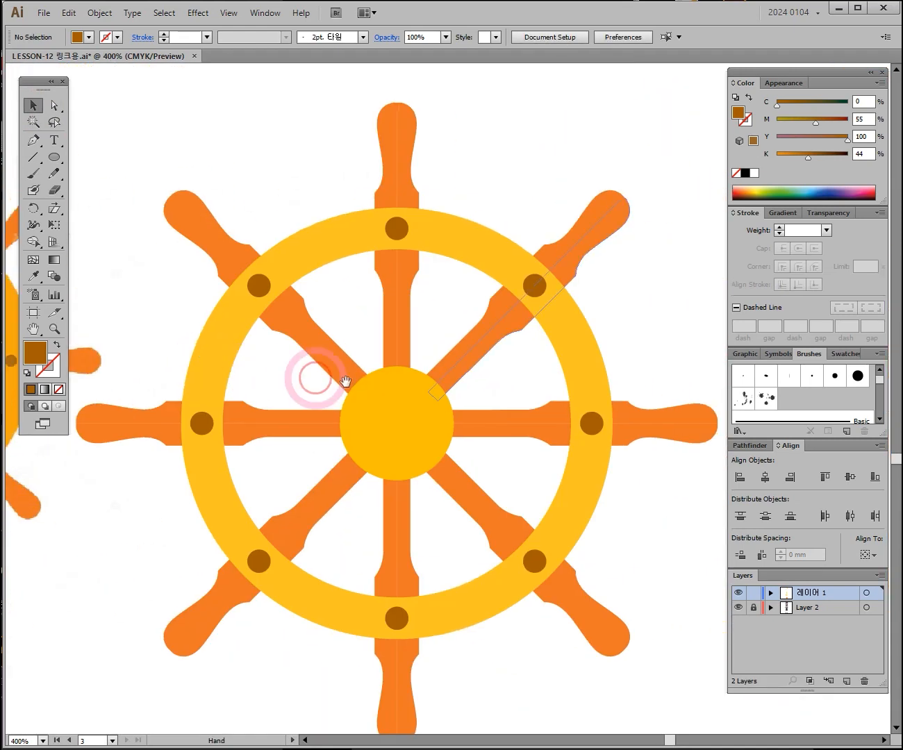
left_click(429, 422)
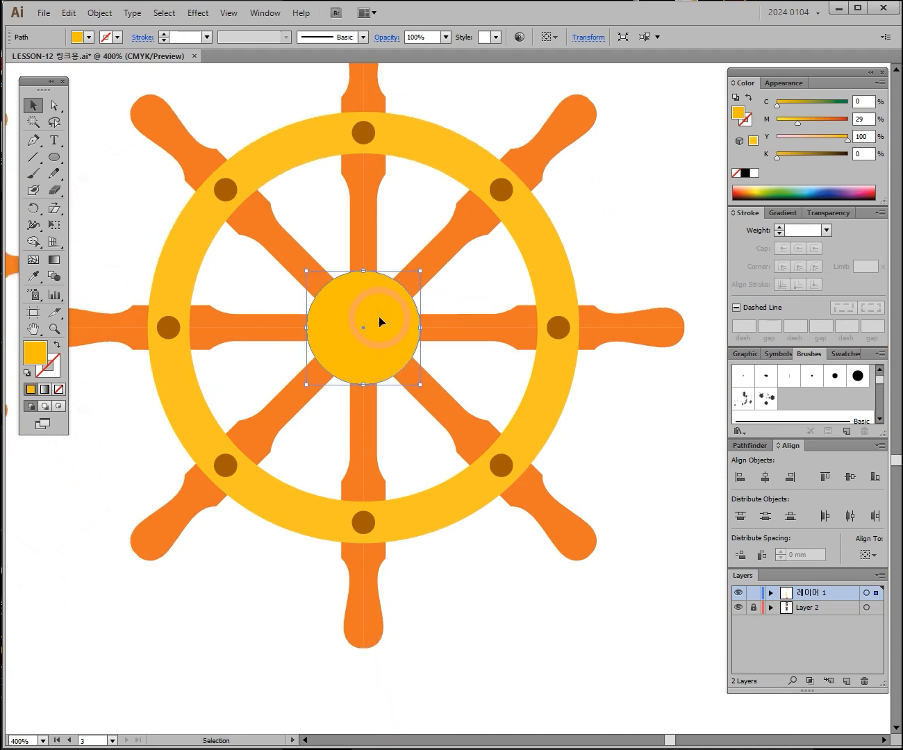
key("ctrl")
key("ctrl+c")
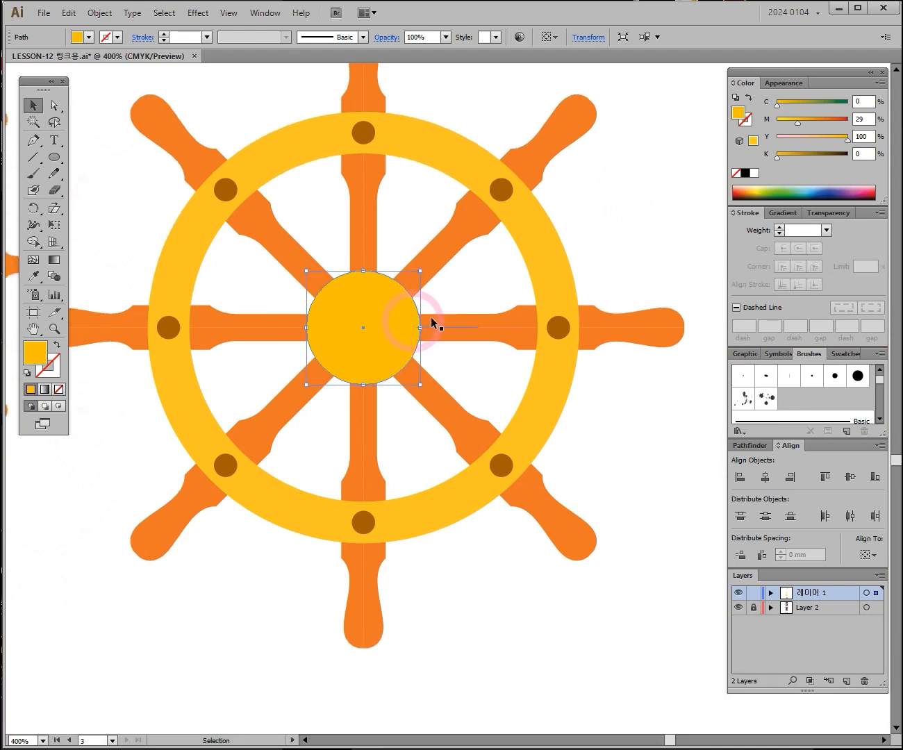
left_click(634, 220)
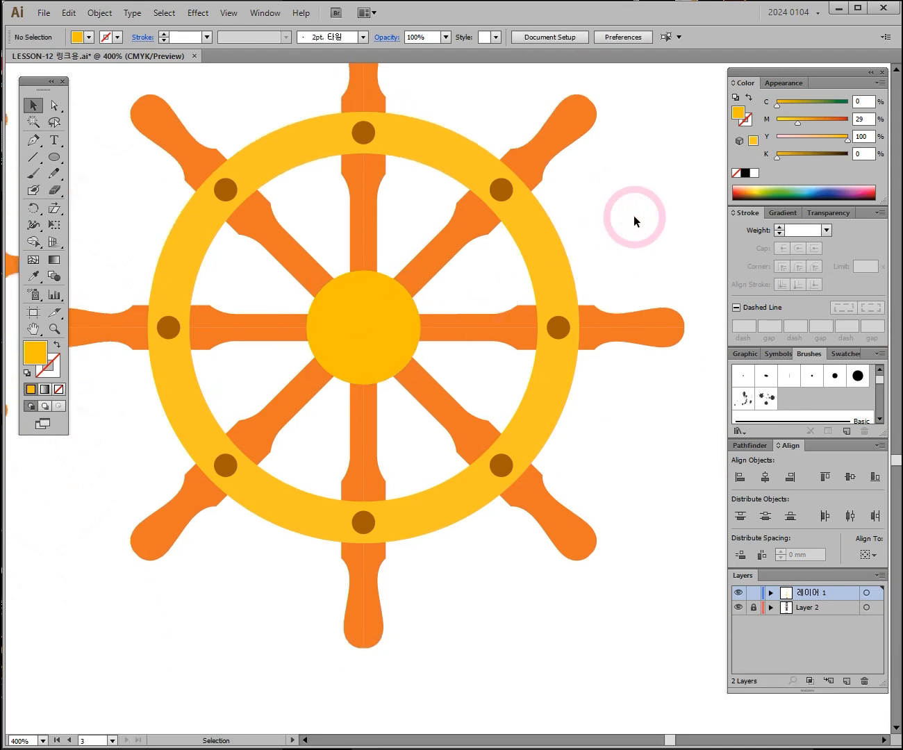
key("ctrl")
key("ctrl+f")
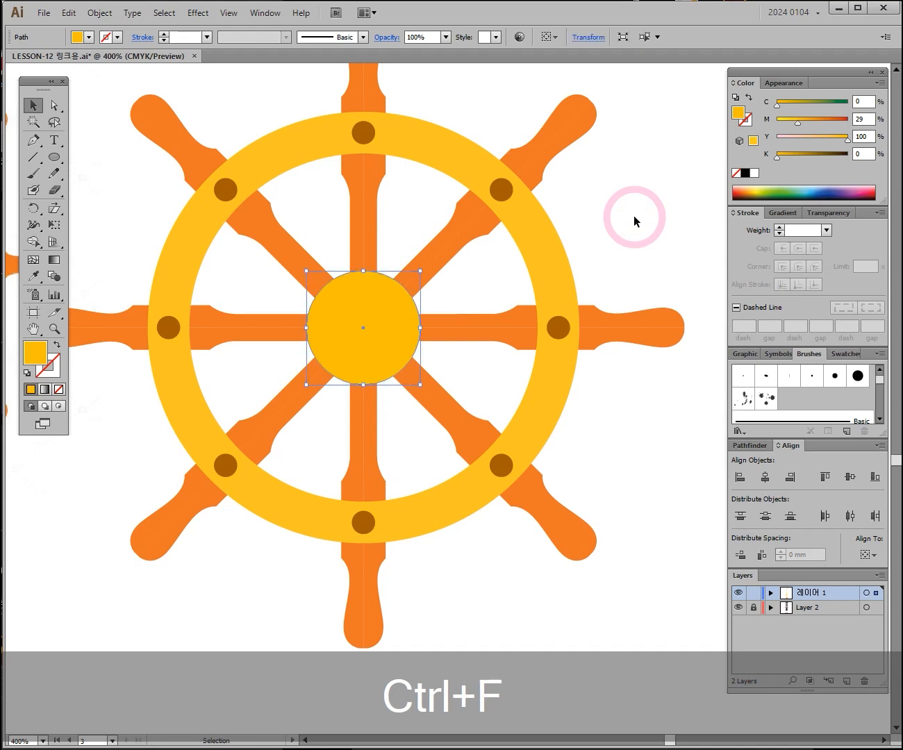
Step: Recolour the duplicated hub circle brown by sampling one of the rim dots with the Eyedropper
left_click(27, 278)
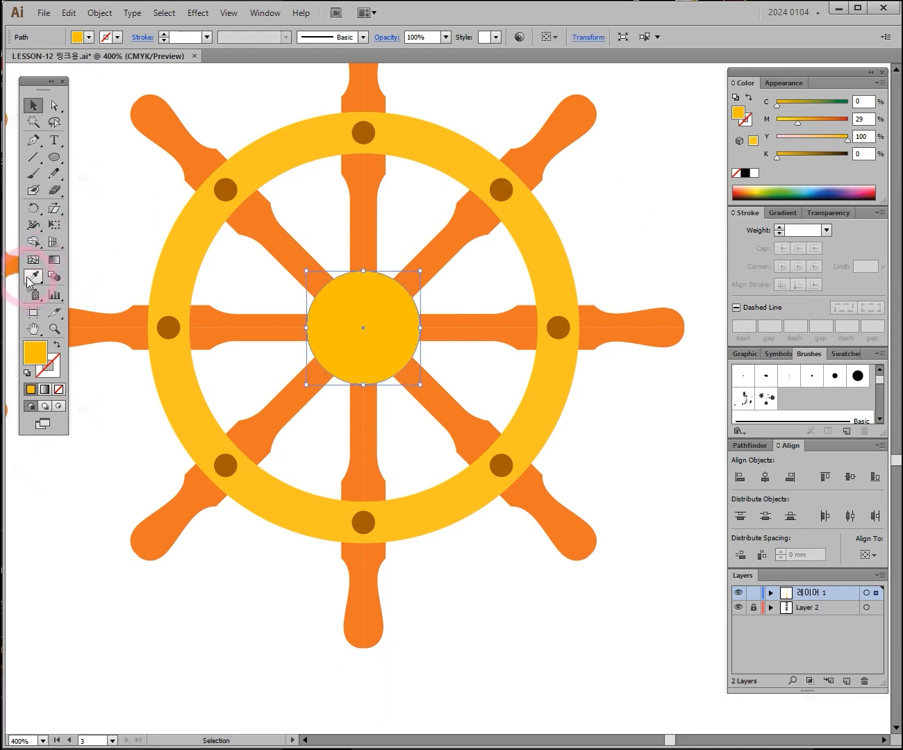
left_click(32, 275)
left_click(224, 189)
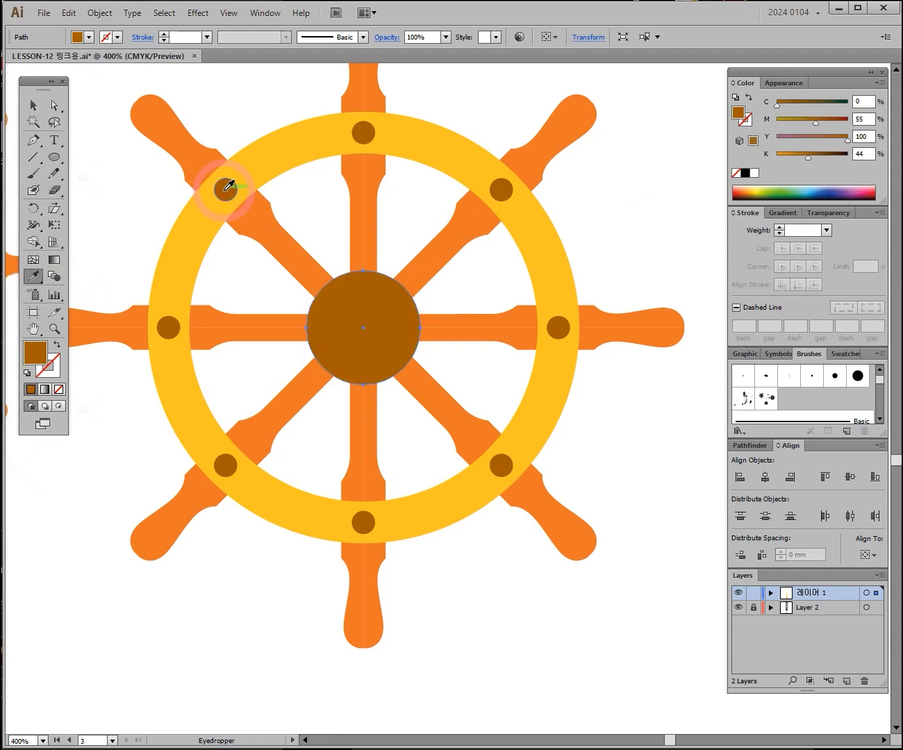
left_click(33, 105)
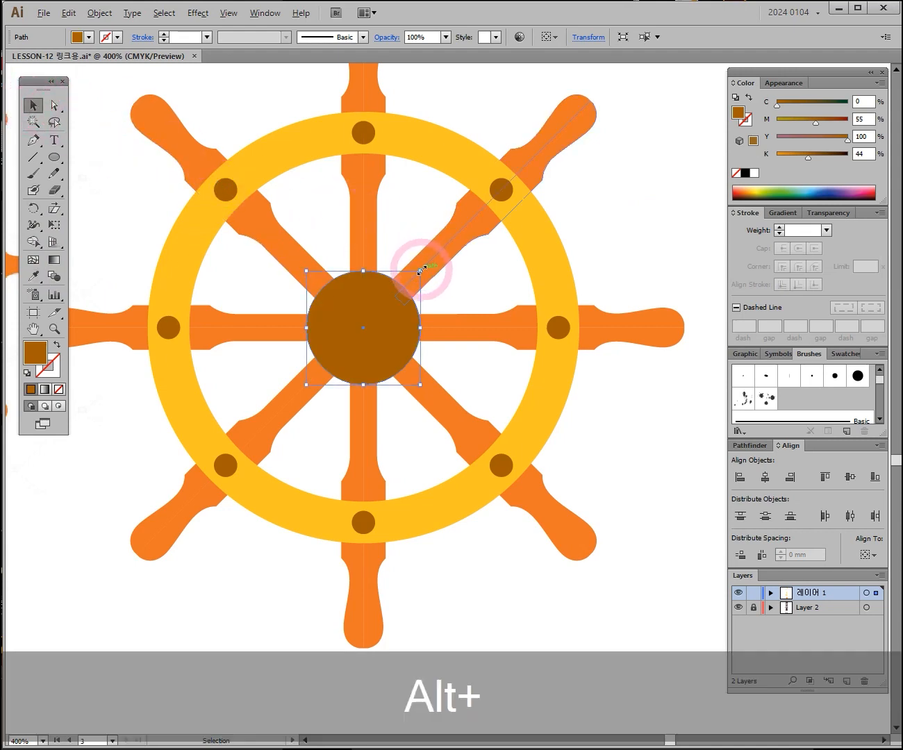
Step: Shrink the brown circle about its centre to roughly three quarters of the hub and swap its fill to a 1 pt brown outline
left_click_drag(420, 271, 405, 286)
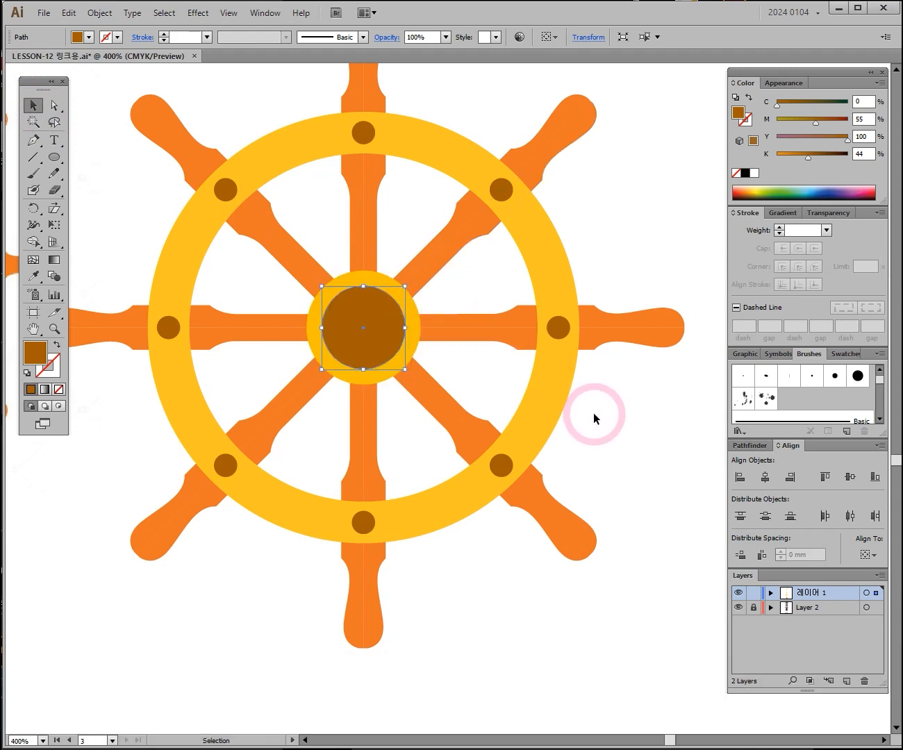
left_click(57, 346)
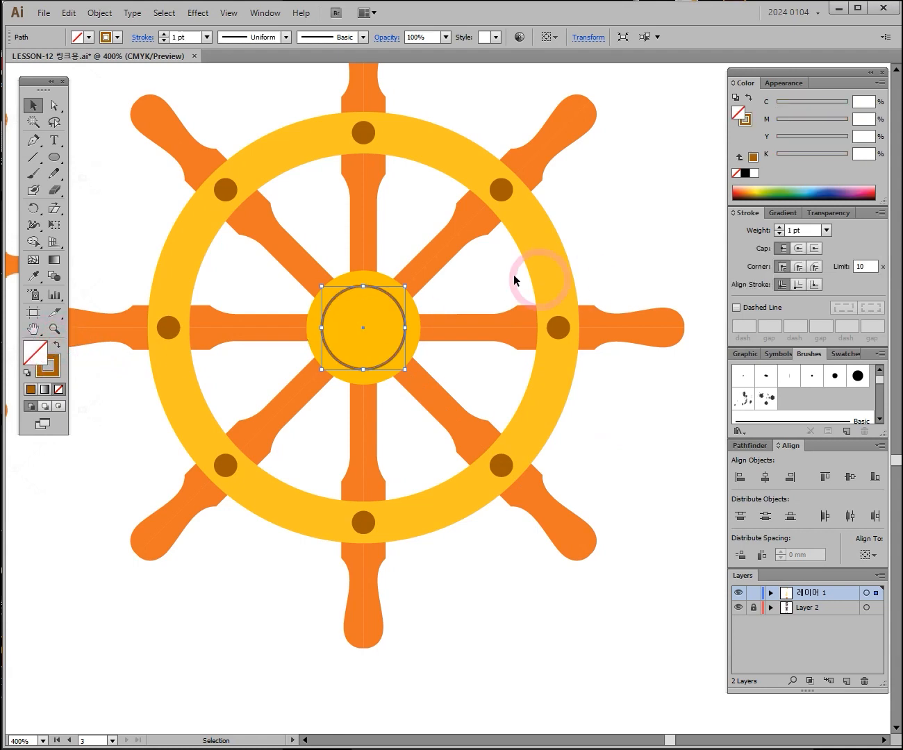
left_click(653, 192)
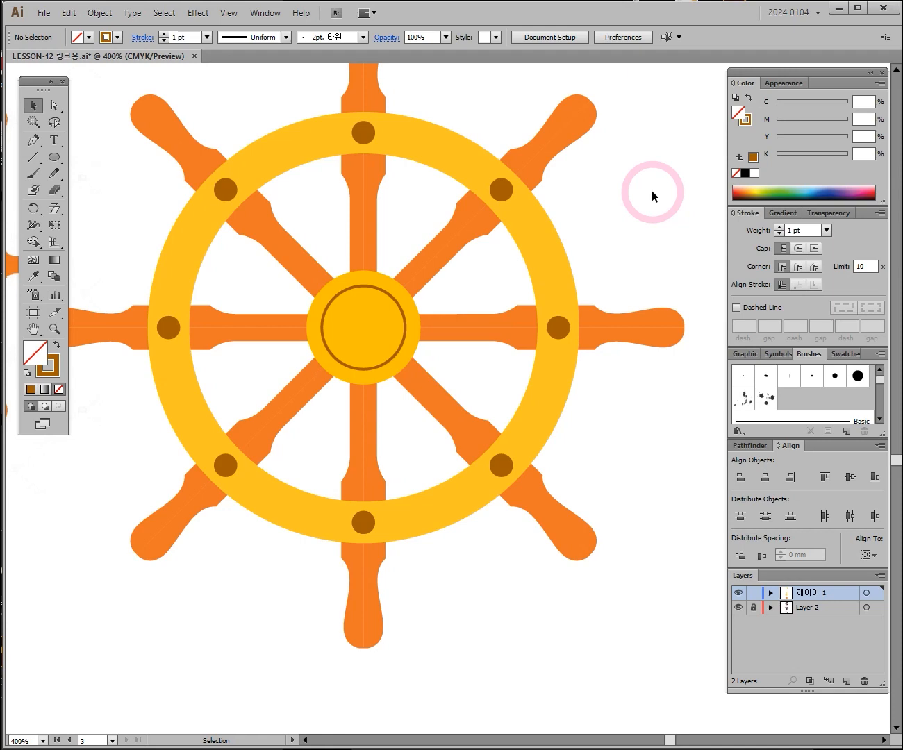
Step: Paste another copy of the yellow hub circle in front and shrink it about its centre to a small central dot
key("ctrl")
key("ctrl+f")
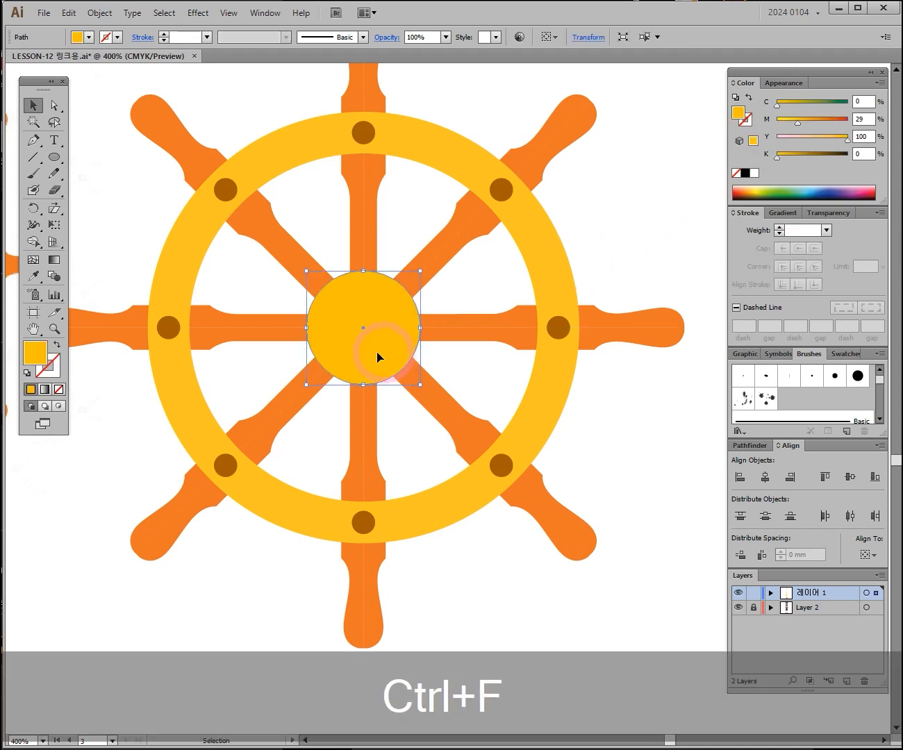
left_click_drag(420, 271, 377, 313)
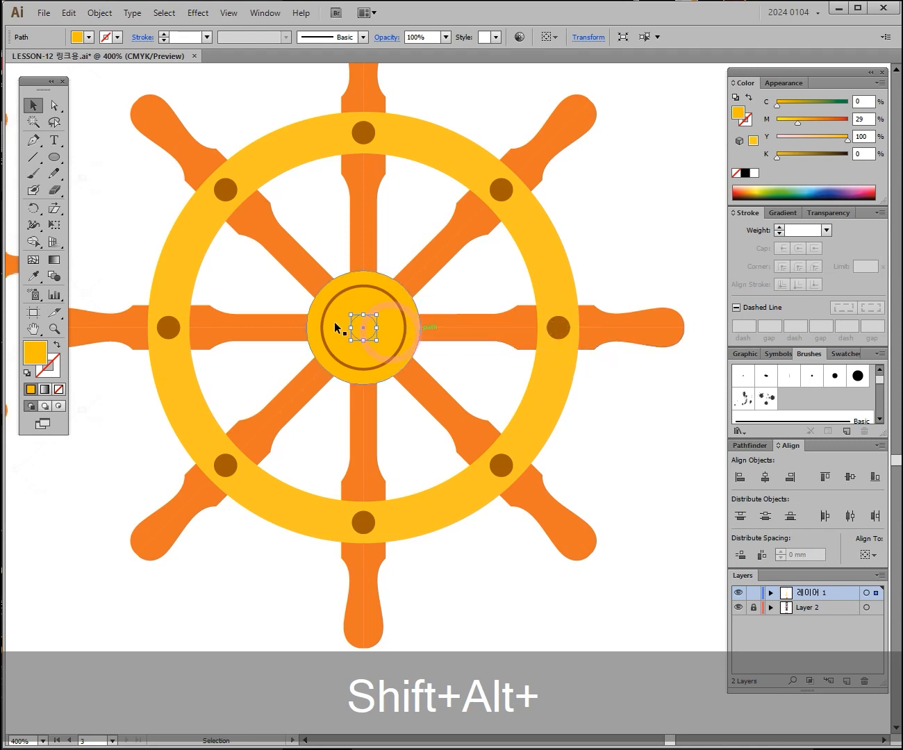
Step: Recolour the small central circle brown by sampling a rim dot with the Eyedropper, and deselect it
left_click(32, 276)
left_click(165, 327)
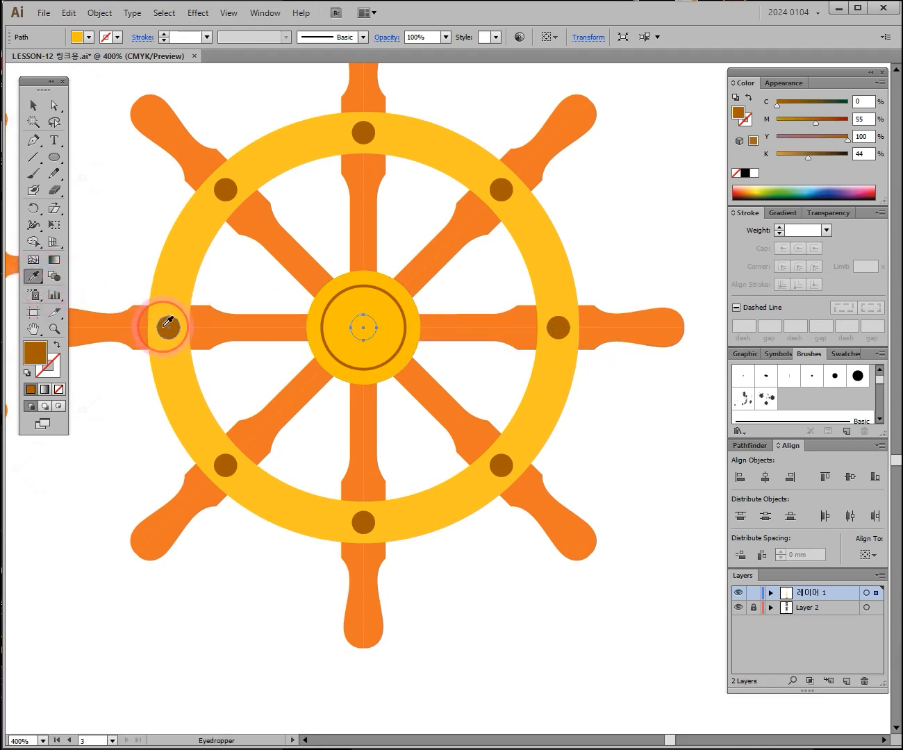
left_click(38, 103)
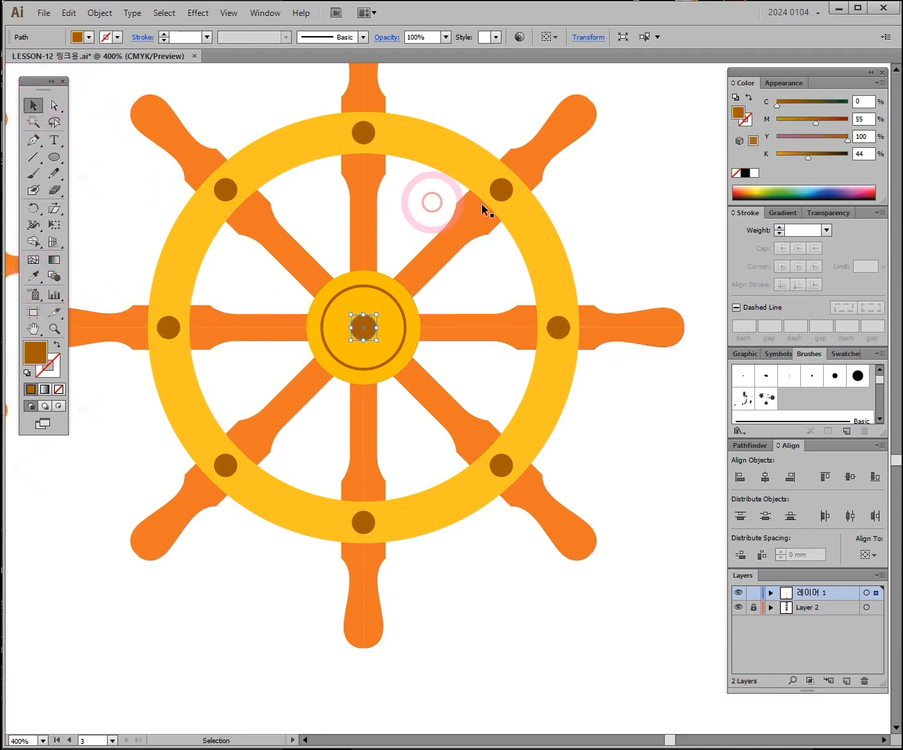
left_click(585, 218)
Step: Select all parts of the drawn steering wheel and group them into one object
key("ctrl+space+alt")
left_click(412, 354, "ctrl+alt")
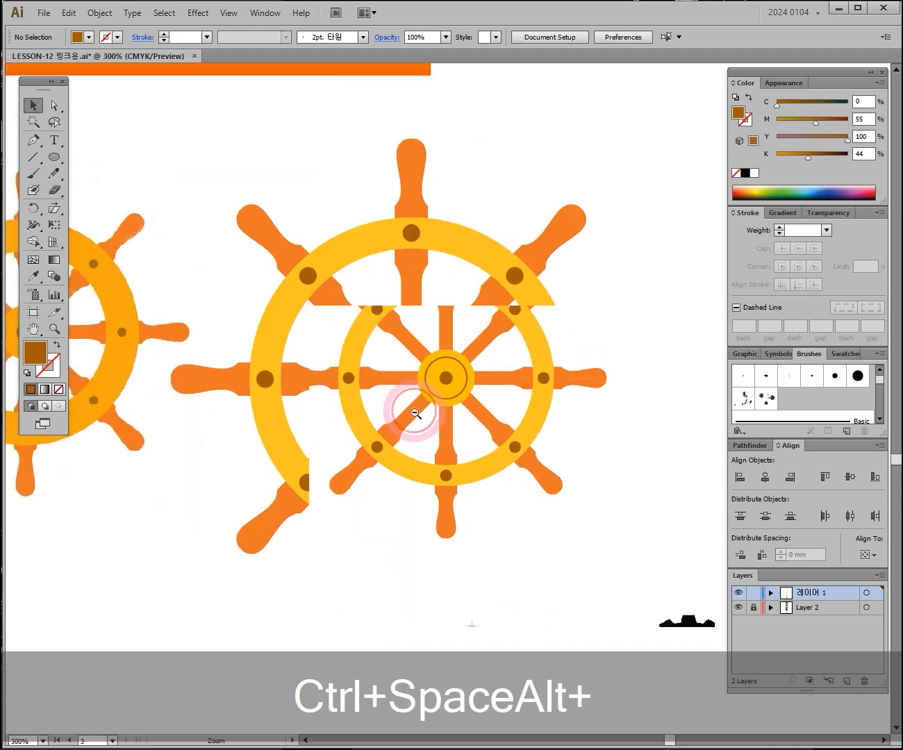
key("space")
left_click_drag(510, 476, 437, 398)
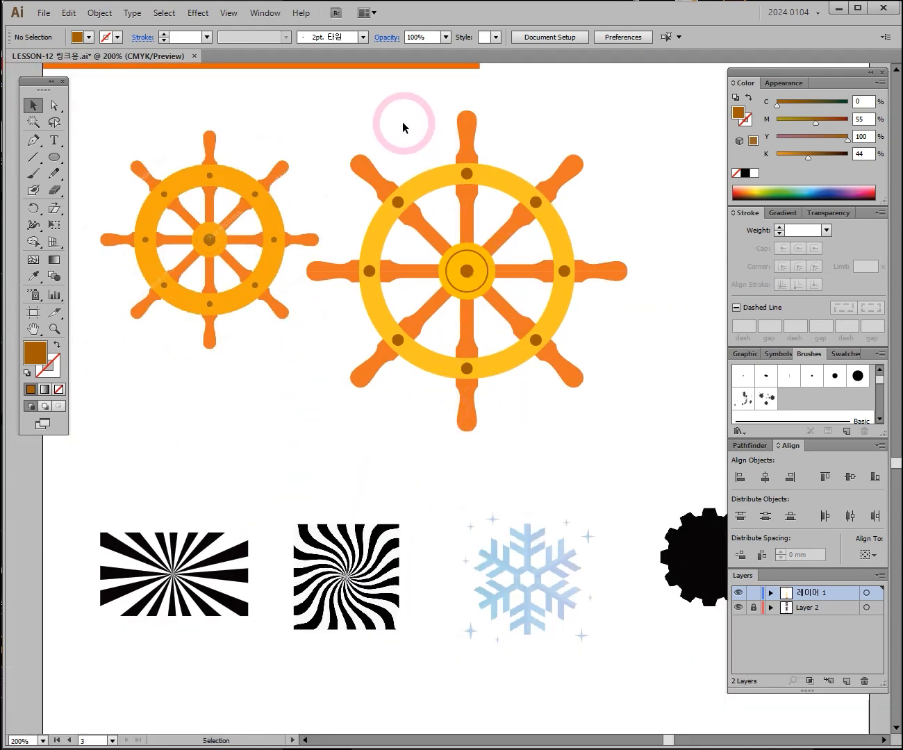
left_click_drag(349, 109, 625, 415)
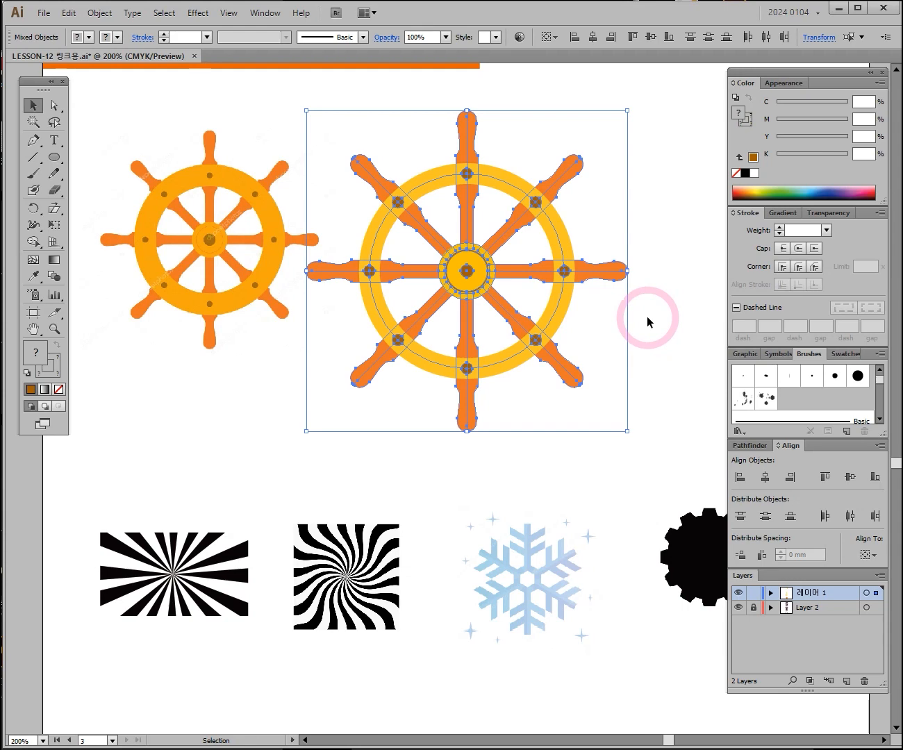
key("ctrl")
key("ctrl+g")
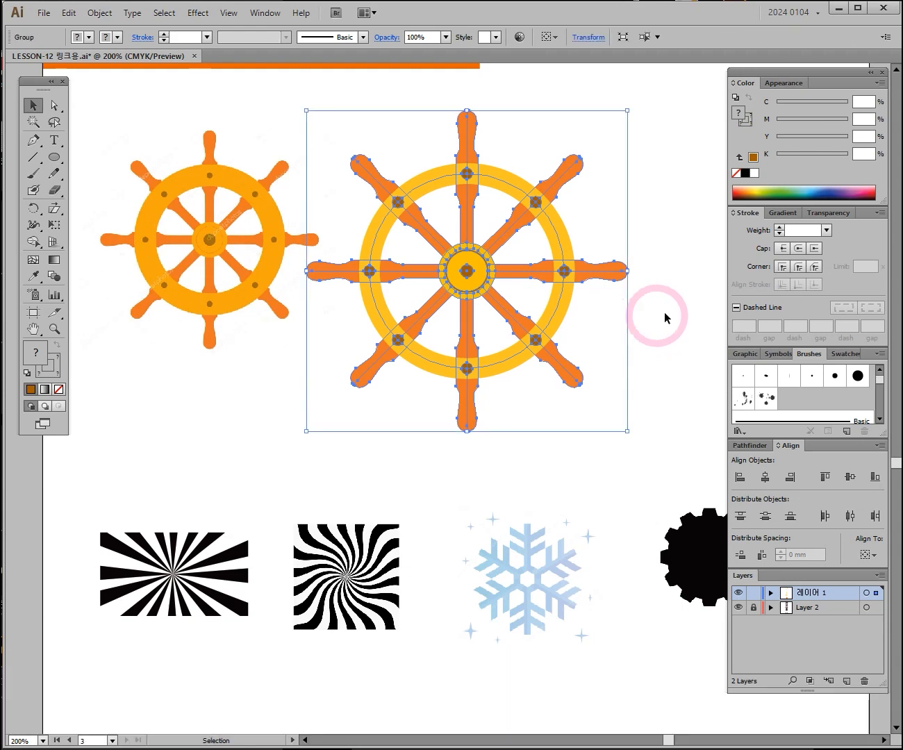
Step: Move the grouped wheel slightly up and to the right so it clears the reference wheel, and deselect it
left_click(671, 228)
left_click_drag(527, 276, 503, 251)
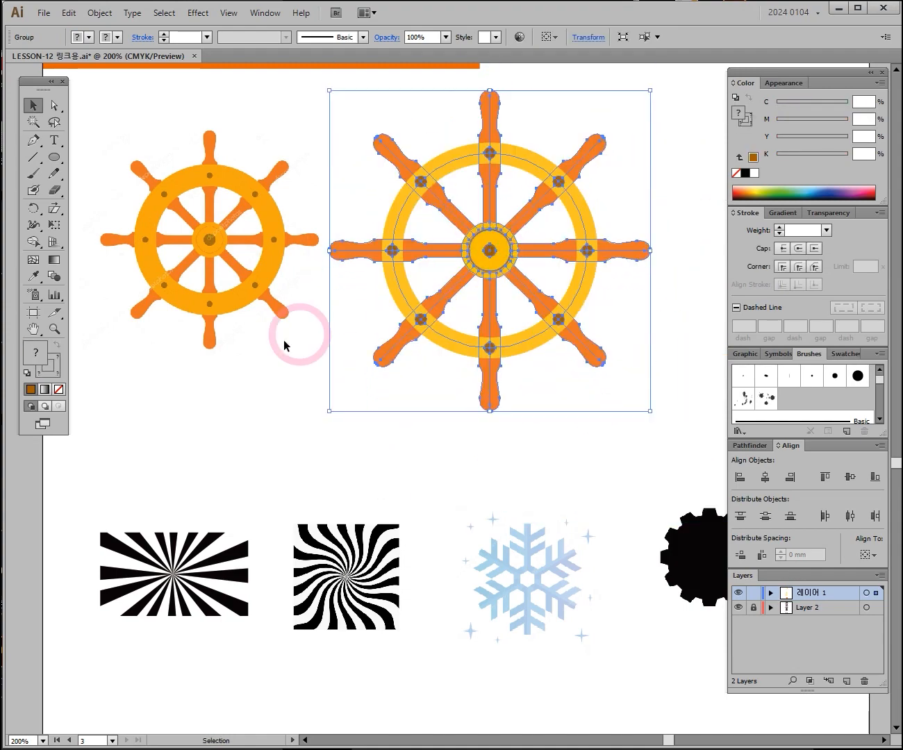
left_click(252, 364)
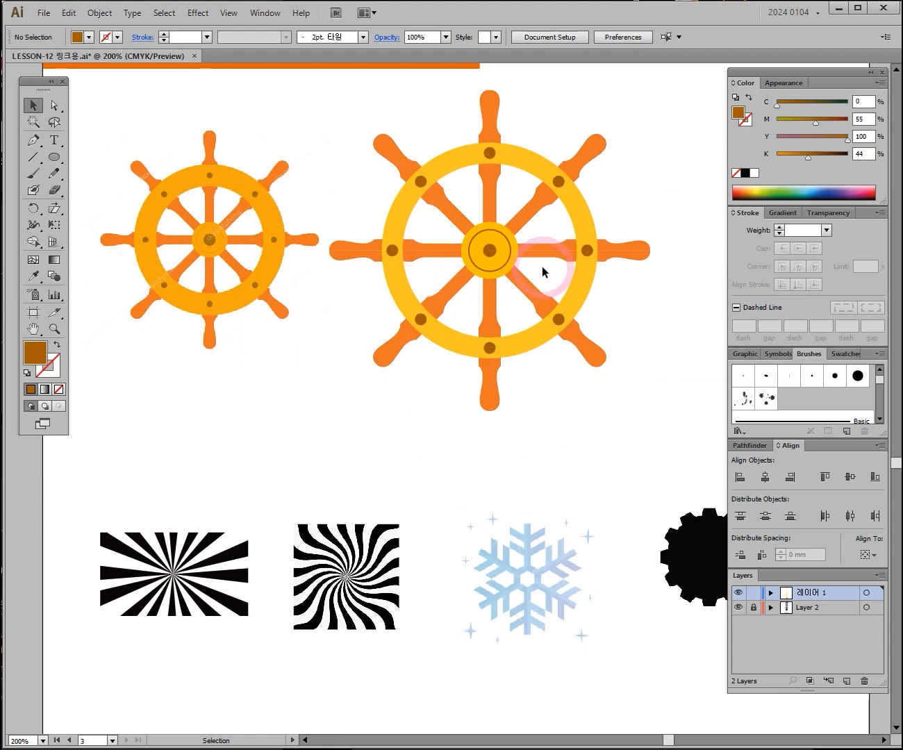
Step: Examine the black-and-white sunburst and the wavy swirl reference images up close, including where their rays converge
left_click_drag(541, 266, 497, 245)
key("ctrl+space")
left_click(344, 448)
left_click(345, 447)
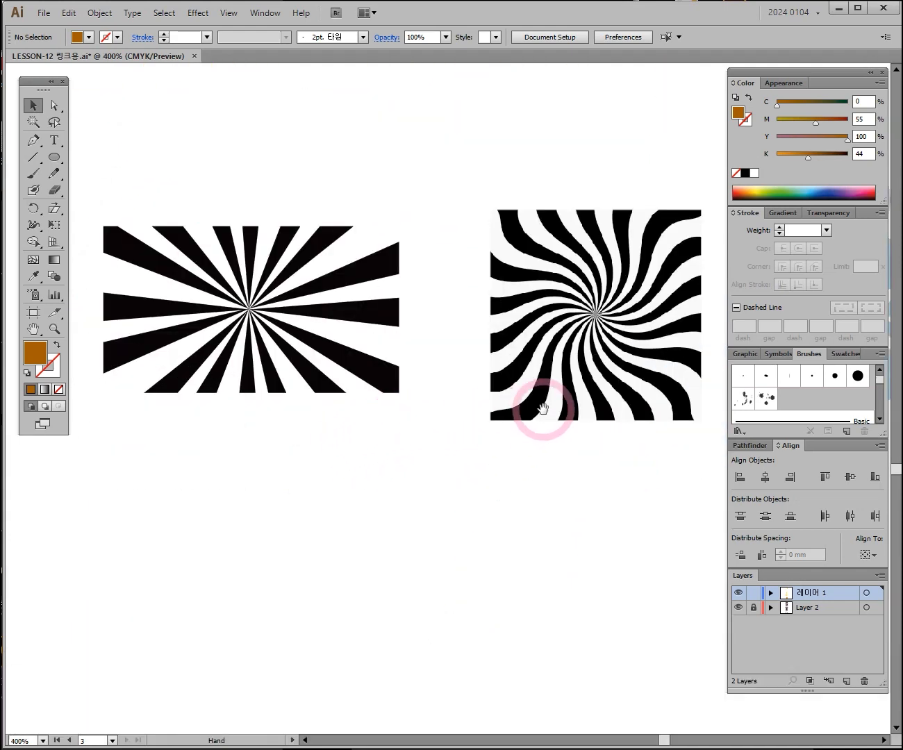
left_click_drag(543, 409, 212, 424)
left_click_drag(598, 388, 97, 426)
left_click_drag(319, 429, 586, 438)
left_click_drag(349, 428, 585, 425)
left_click_drag(348, 424, 564, 420)
left_click_drag(299, 438, 367, 403)
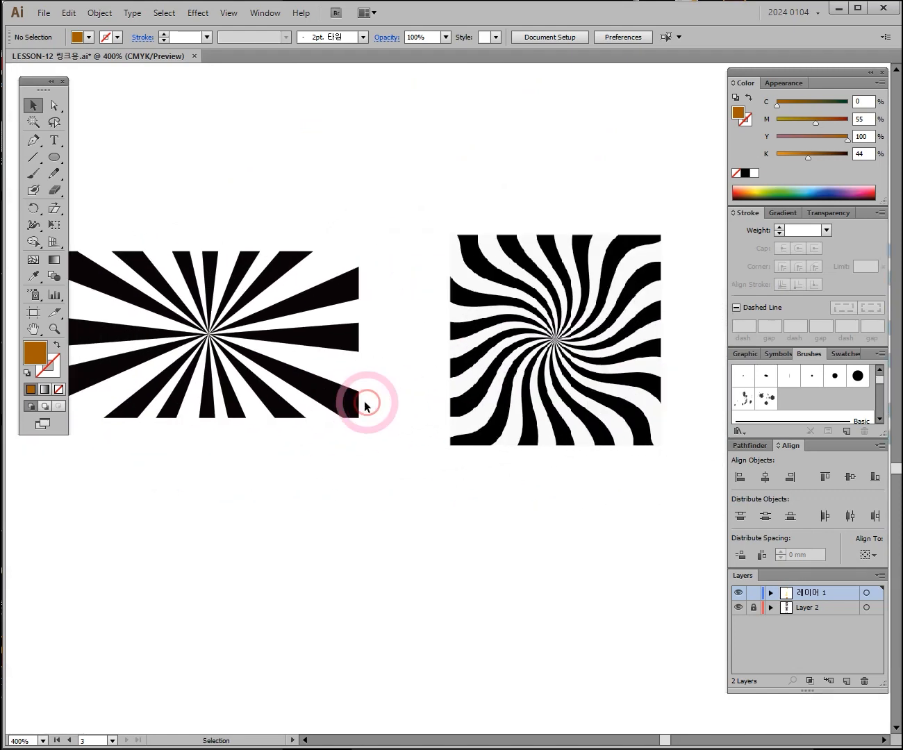
left_click(375, 398)
left_click(400, 329)
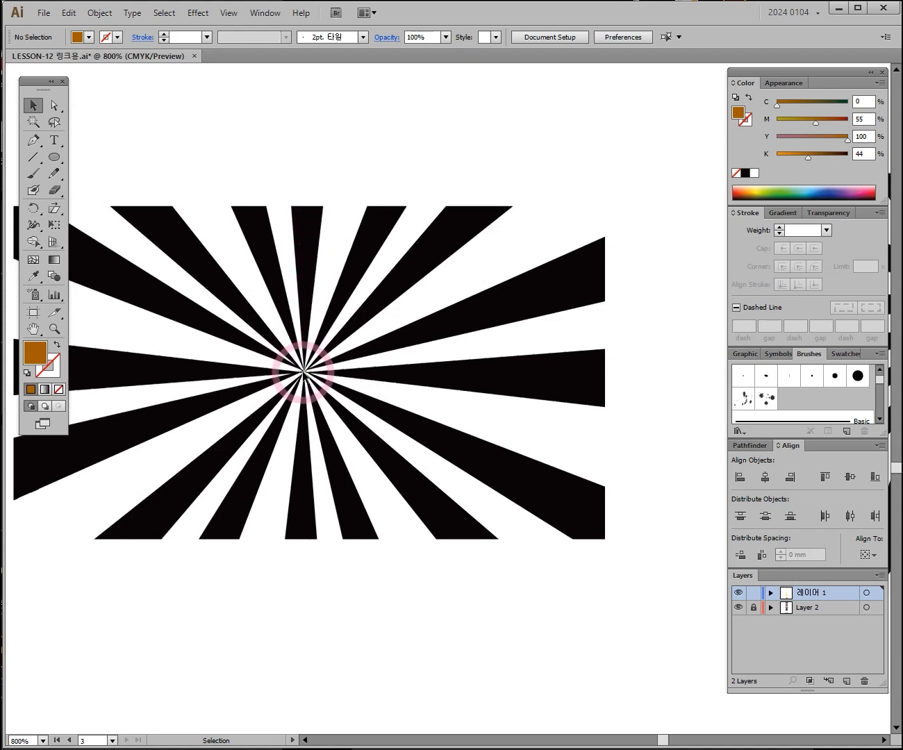
key("space")
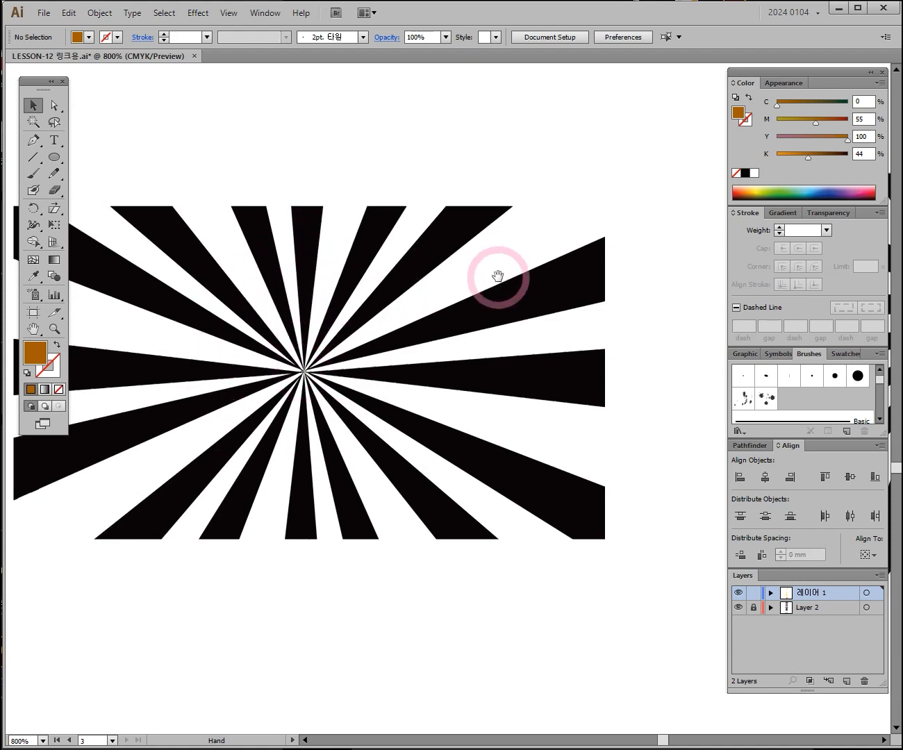
left_click_drag(725, 298, 445, 306)
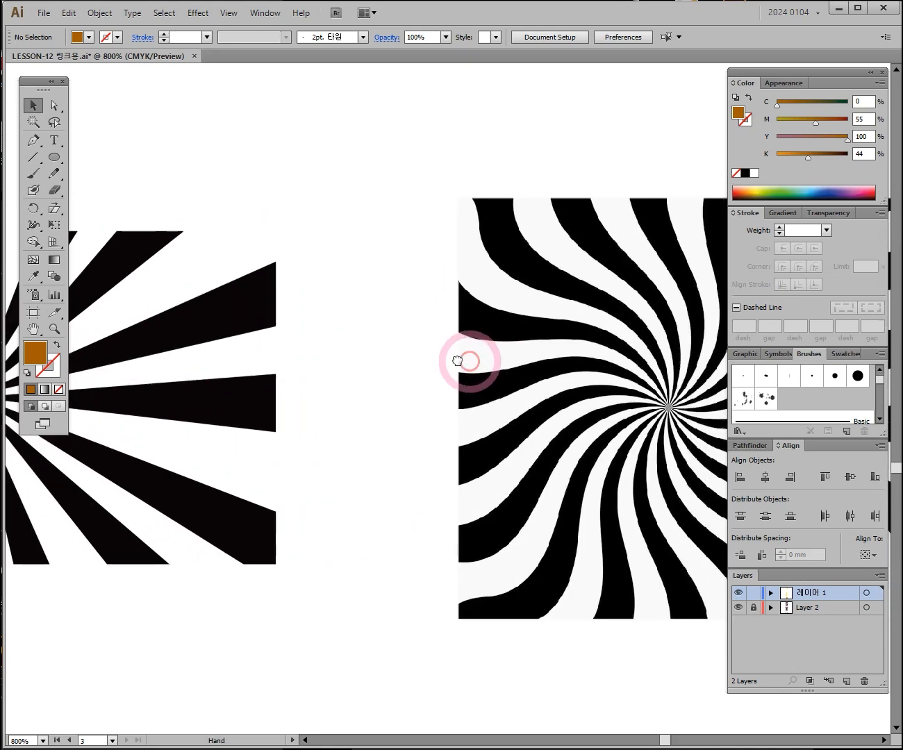
left_click_drag(458, 360, 245, 333)
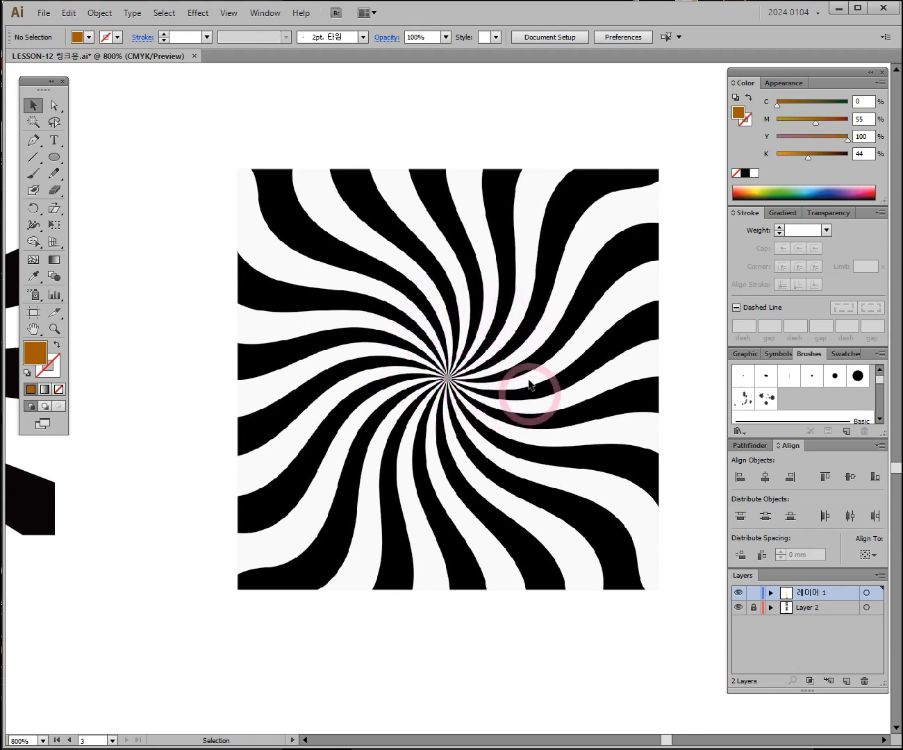
Step: Examine the snowflake and the two gear reference images, and return to an overview of the reference row
left_click_drag(565, 373, 304, 369)
left_click_drag(593, 367, 222, 351)
left_click_drag(480, 403, 372, 391)
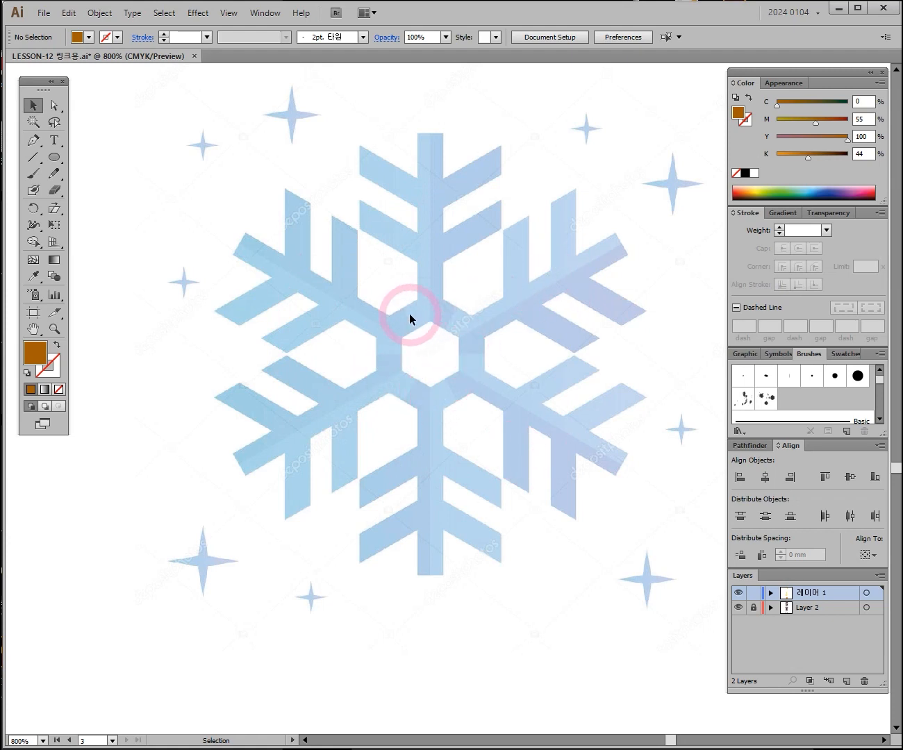
left_click_drag(560, 317, 225, 304)
left_click_drag(483, 317, 317, 357)
left_click_drag(458, 335, 333, 369)
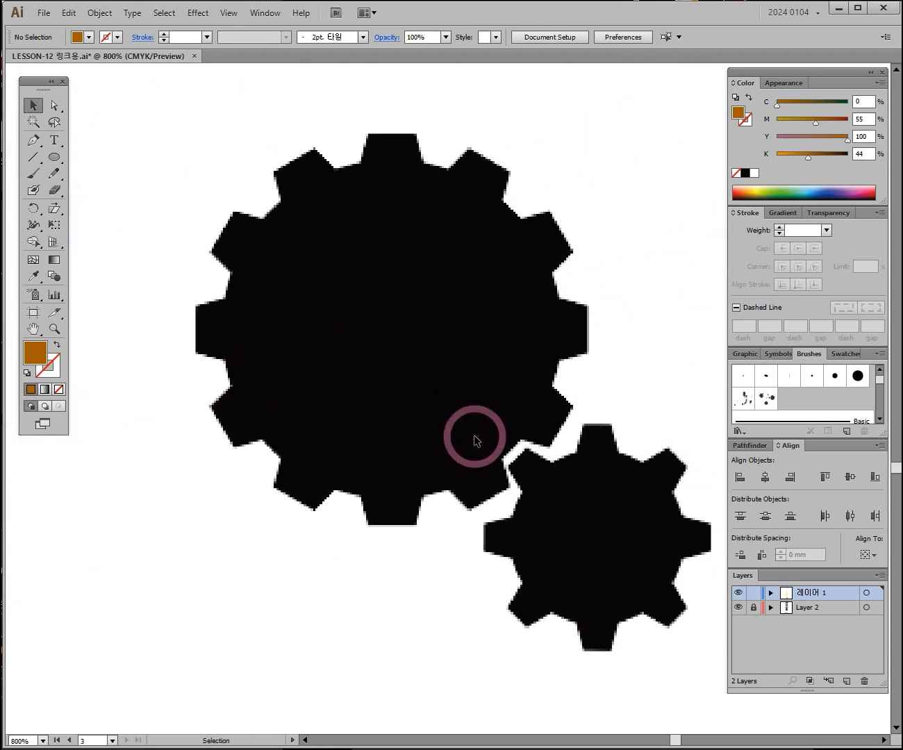
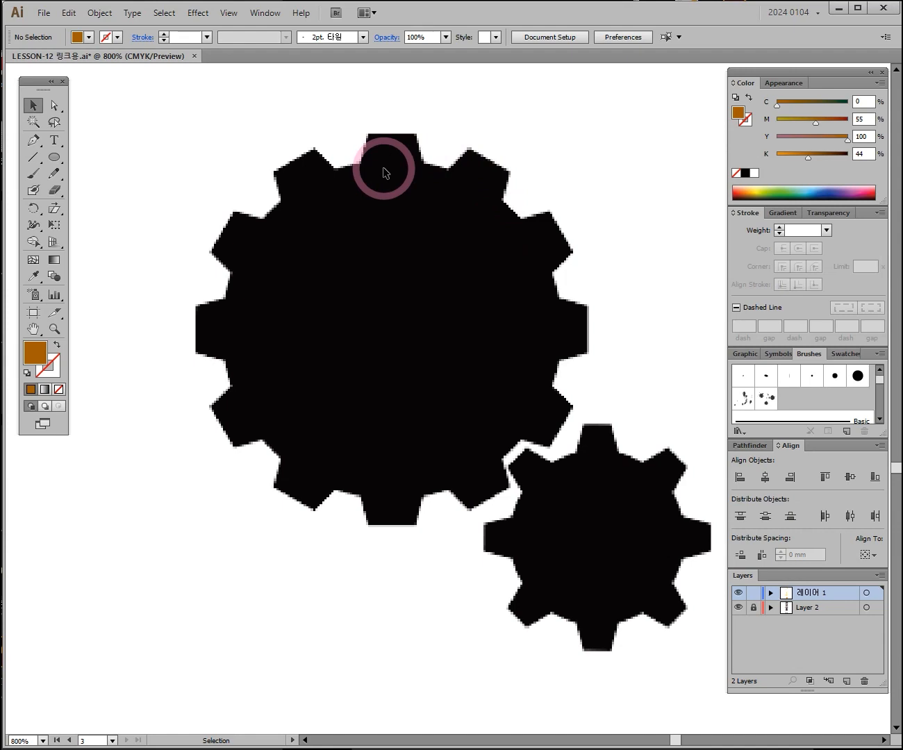
left_click(261, 367, "ctrl+alt")
left_click(300, 386, "ctrl+alt")
left_click(309, 392, "ctrl+alt")
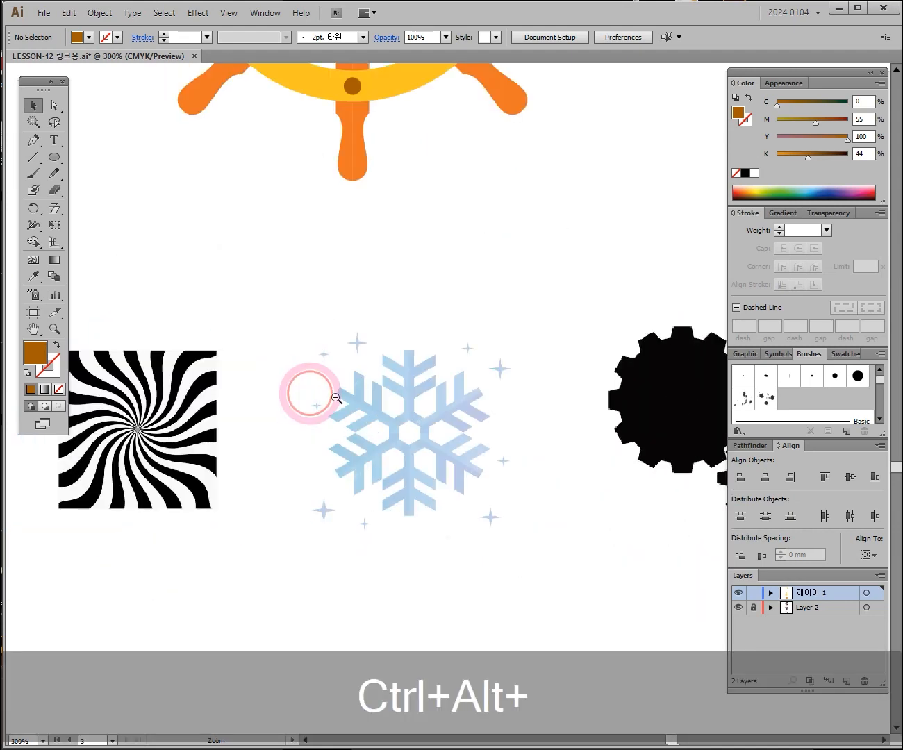
left_click(374, 403, "ctrl+alt")
left_click_drag(285, 455, 378, 369)
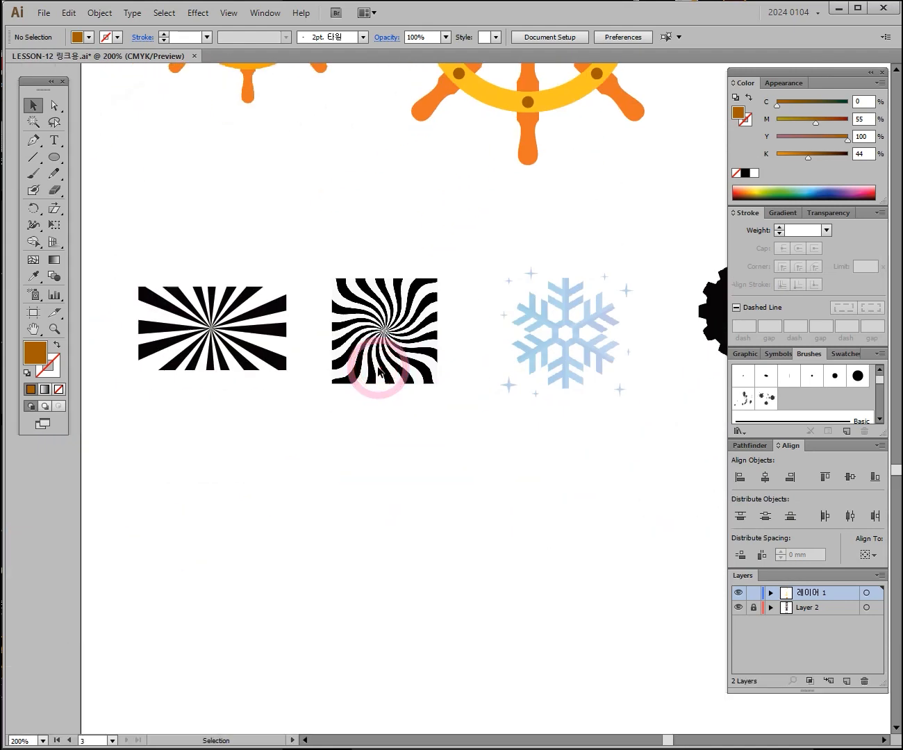
left_click_drag(384, 282, 413, 325)
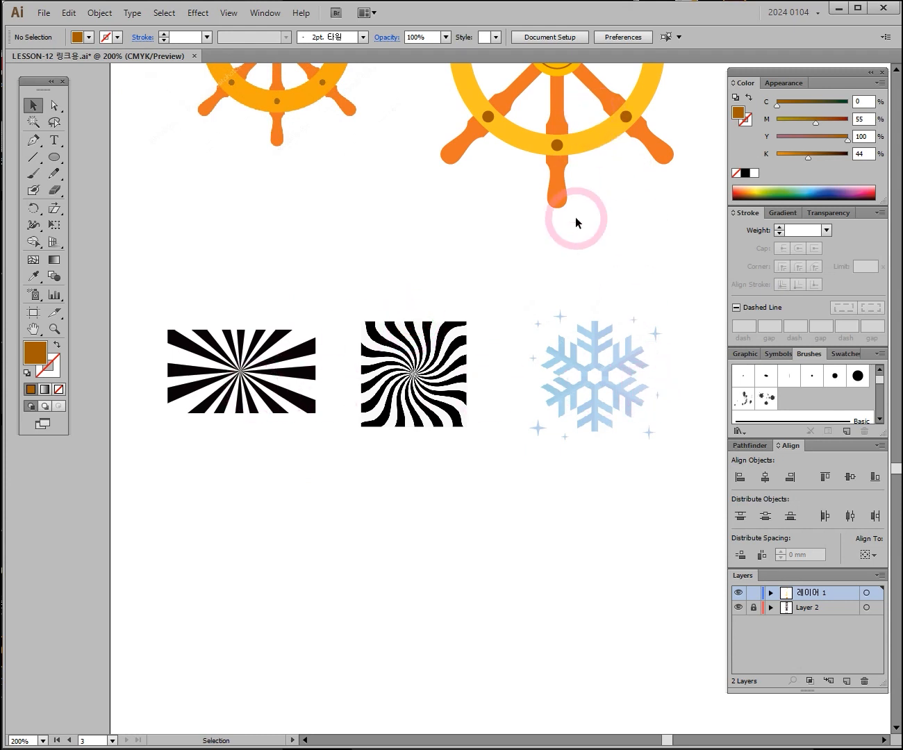
Step: Draw a tilted brown hexagon with the Polygon tool in the empty area below the sunburst reference
left_click(327, 393, "ctrl")
left_click(415, 399, "ctrl")
left_click(398, 440, "ctrl")
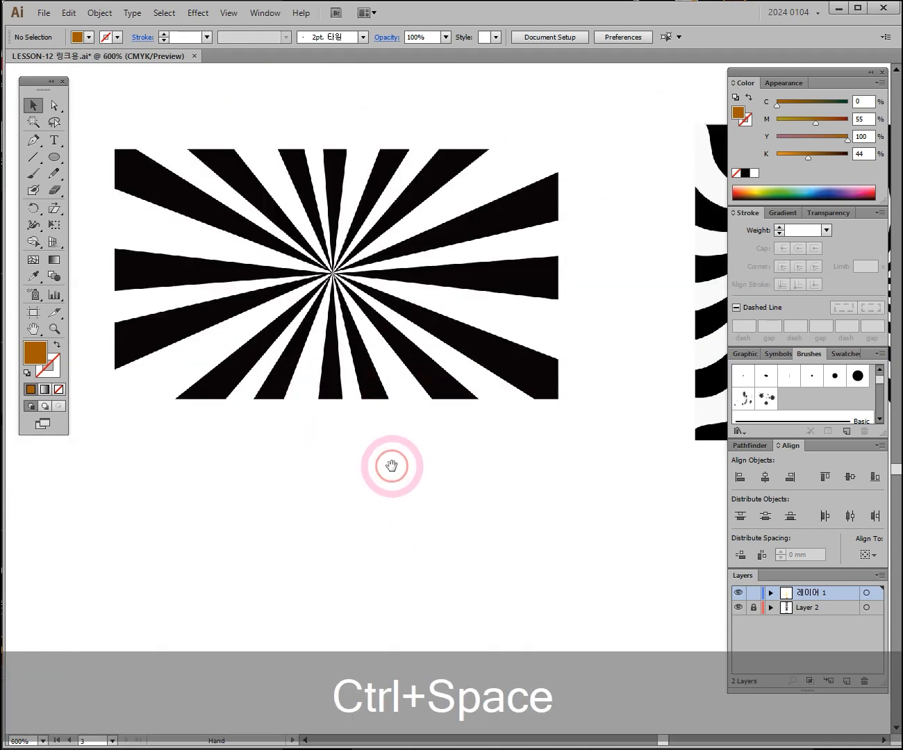
left_click_drag(392, 466, 400, 391)
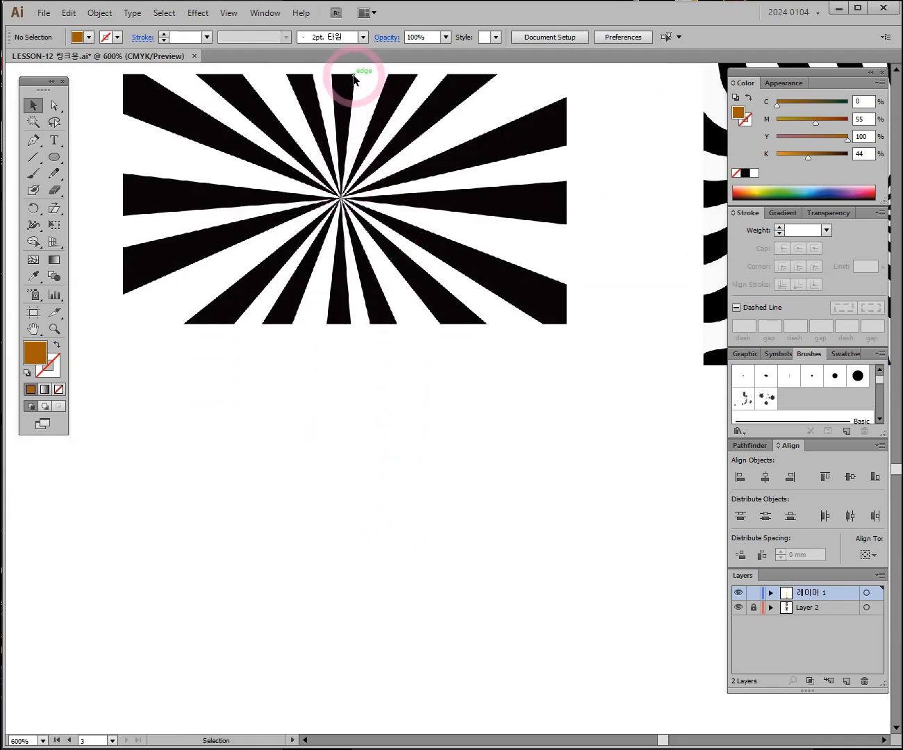
left_click_drag(60, 161, 118, 220)
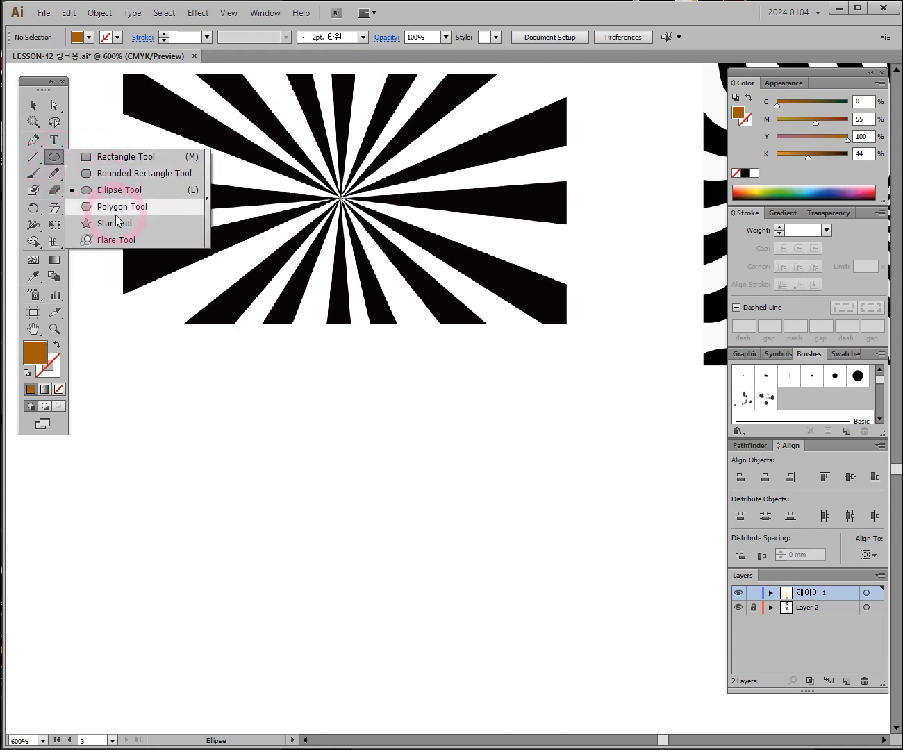
left_click_drag(118, 221, 117, 207)
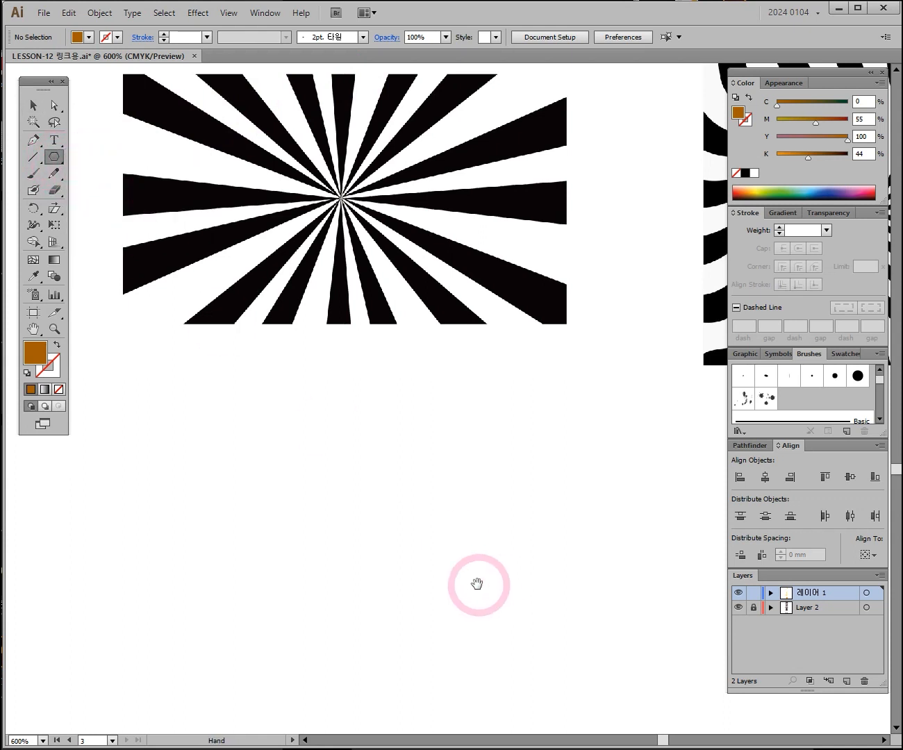
left_click_drag(475, 585, 439, 355)
left_click_drag(319, 306, 403, 341)
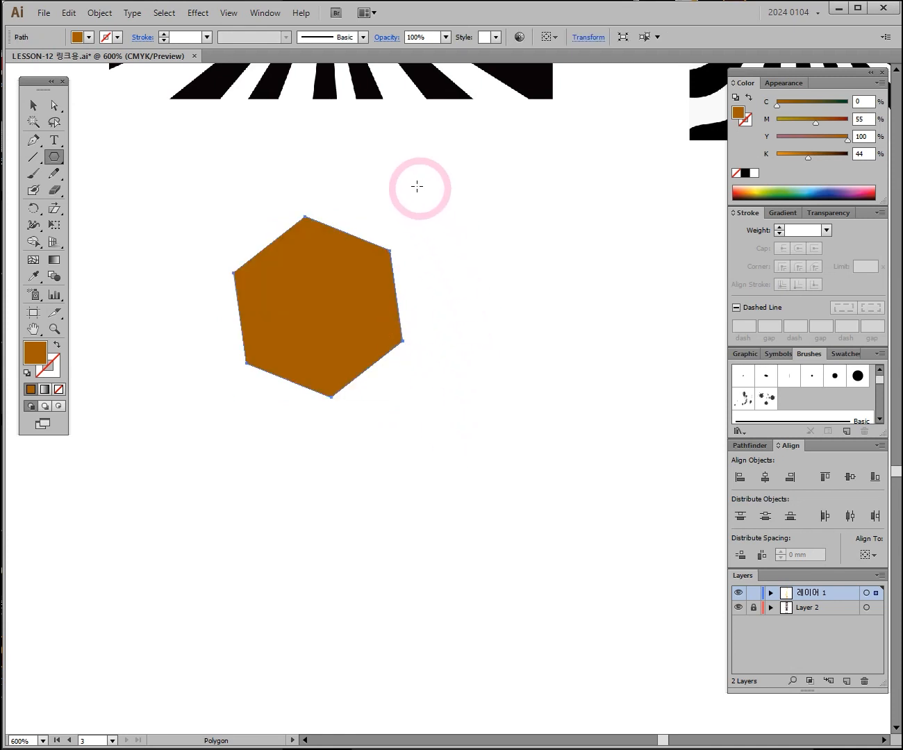
Step: Draw an upright brown triangle about 9 mm wide below the hexagon by reducing the polygon to three sides and constraining its base horizontally
scroll(432, 399, "down", 3)
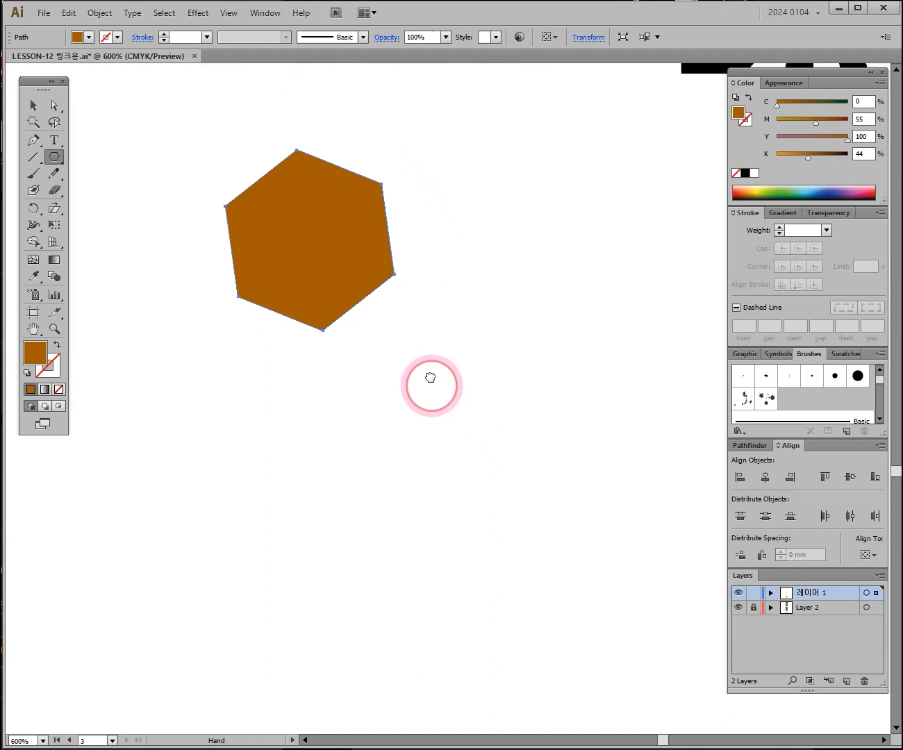
left_click_drag(259, 382, 298, 423)
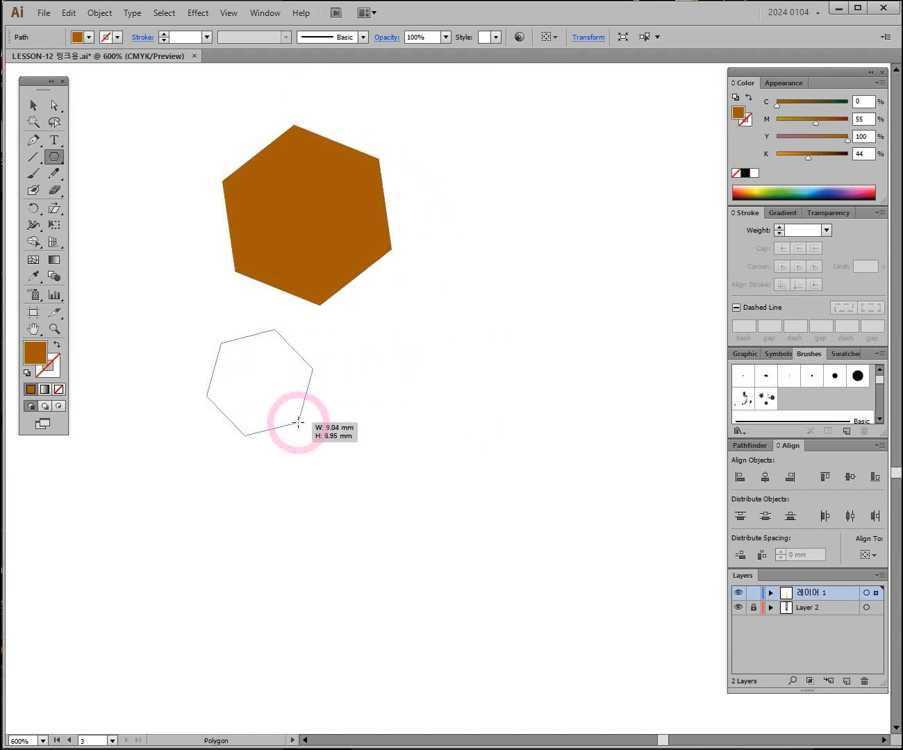
key("Down")
key("Down")
key("Down")
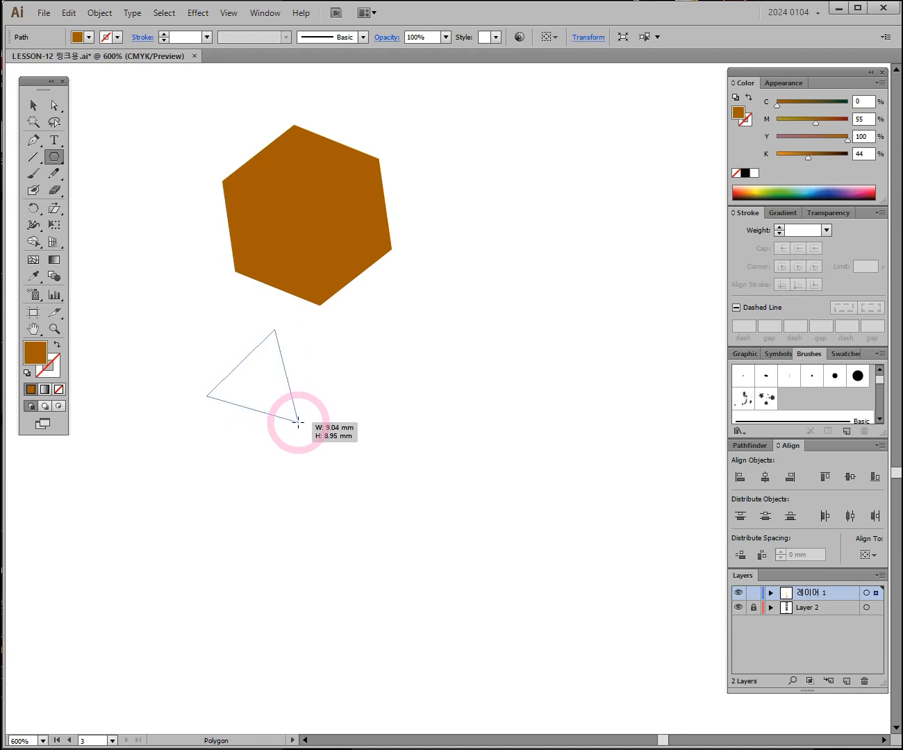
mouse_move(297, 422)
left_mouse_down()
mouse_move(346, 367)
mouse_move(282, 446)
mouse_move(305, 421)
left_mouse_up()
key("shift")
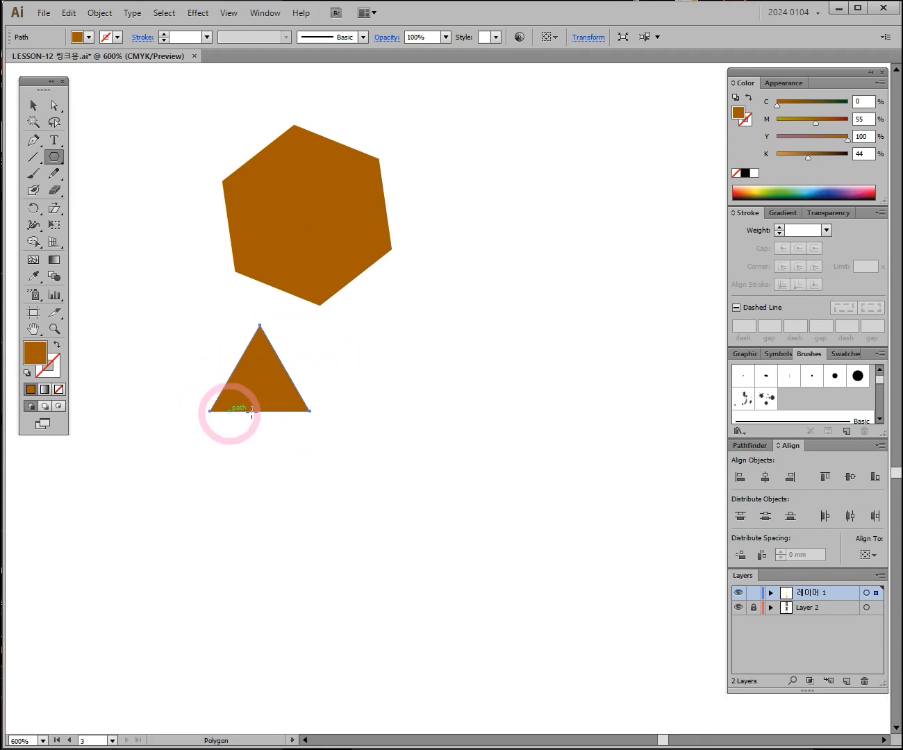
left_click(32, 105)
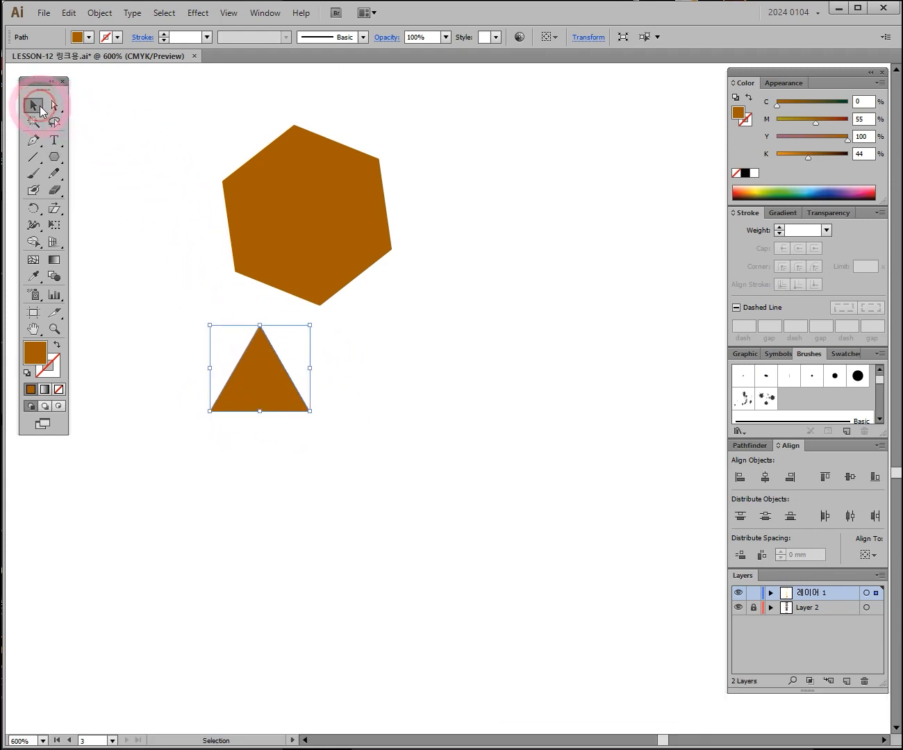
Step: Delete the brown hexagon above the triangle
left_click(328, 186)
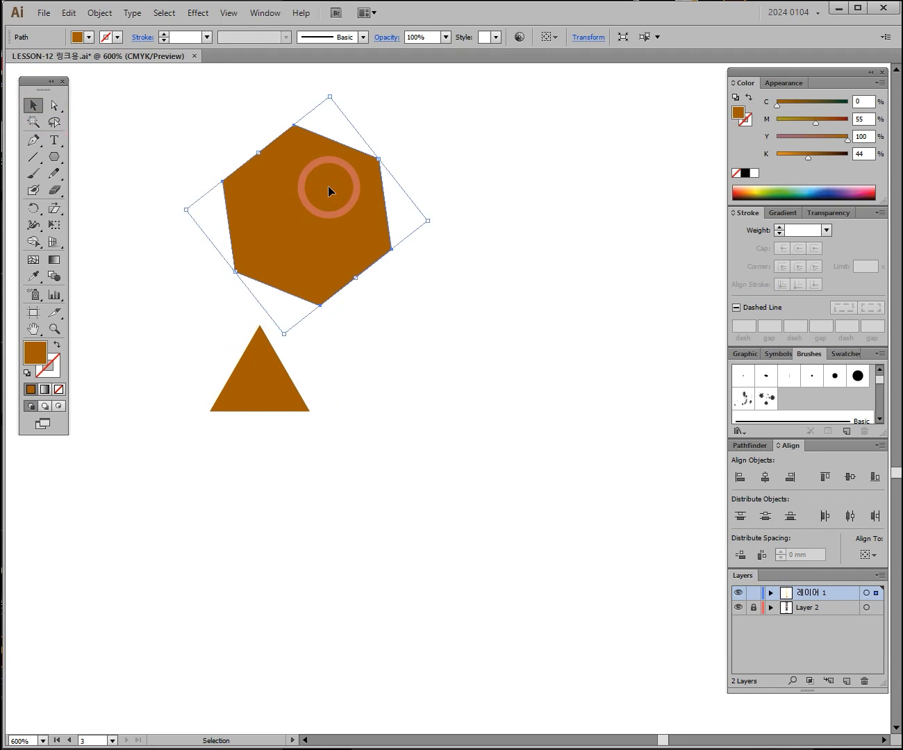
key("Delete")
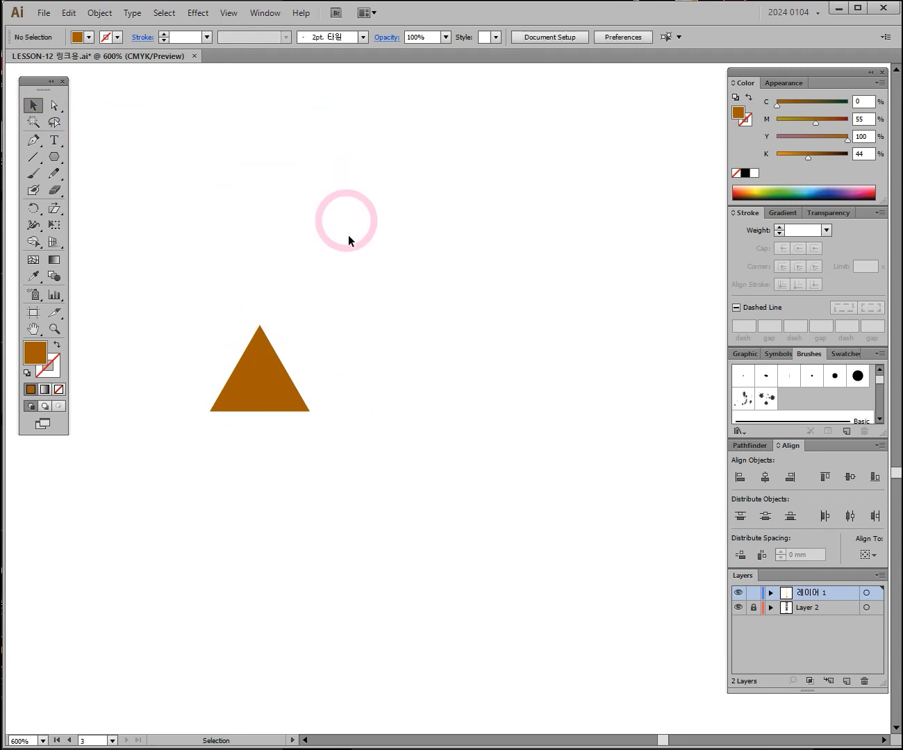
Step: Flip the brown triangle to point downward, stretch it taller and narrow it into a slim wedge below the sunburst reference
left_click_drag(338, 218, 273, 519)
left_click_drag(212, 623, 289, 384)
left_click_drag(350, 311, 369, 395)
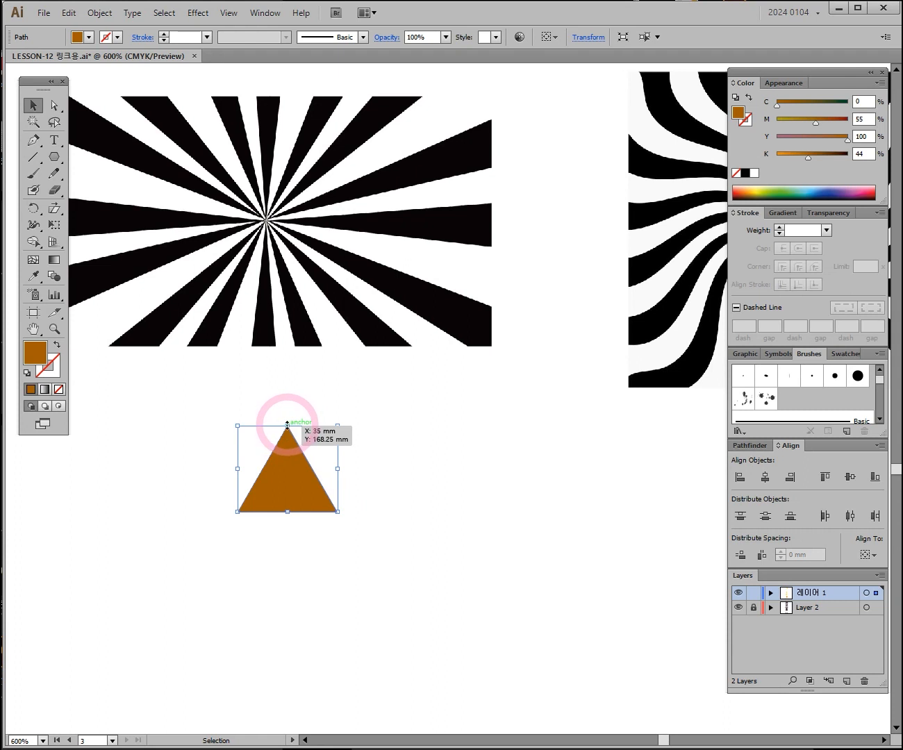
left_click_drag(287, 426, 273, 692)
left_click_drag(275, 551, 283, 429)
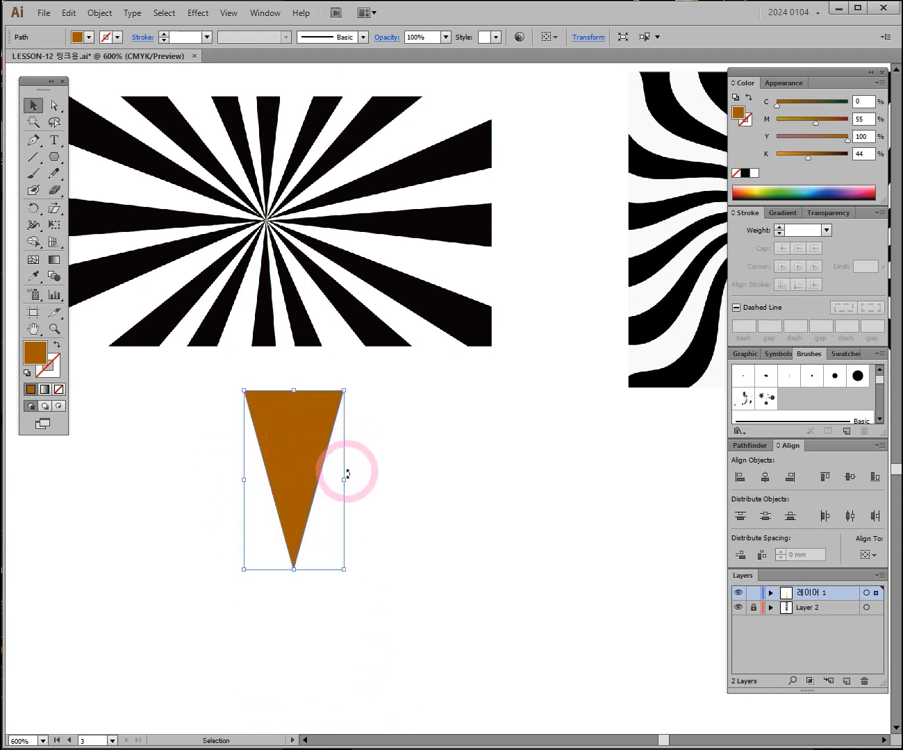
left_click_drag(345, 480, 283, 480)
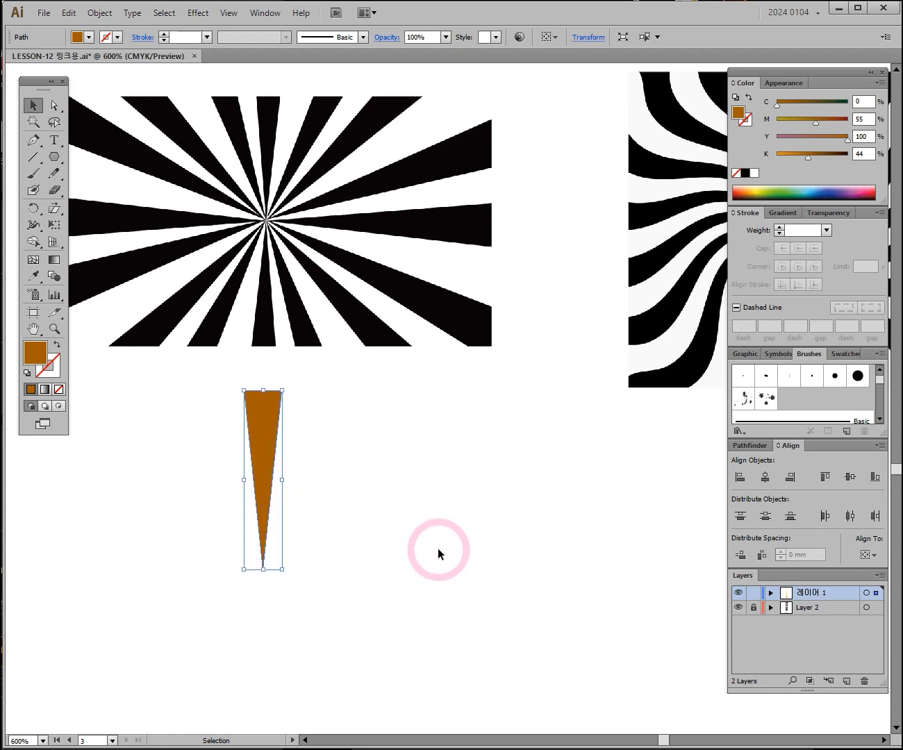
key("space")
left_click_drag(366, 501, 384, 445)
left_click_drag(291, 371, 305, 432)
key("space")
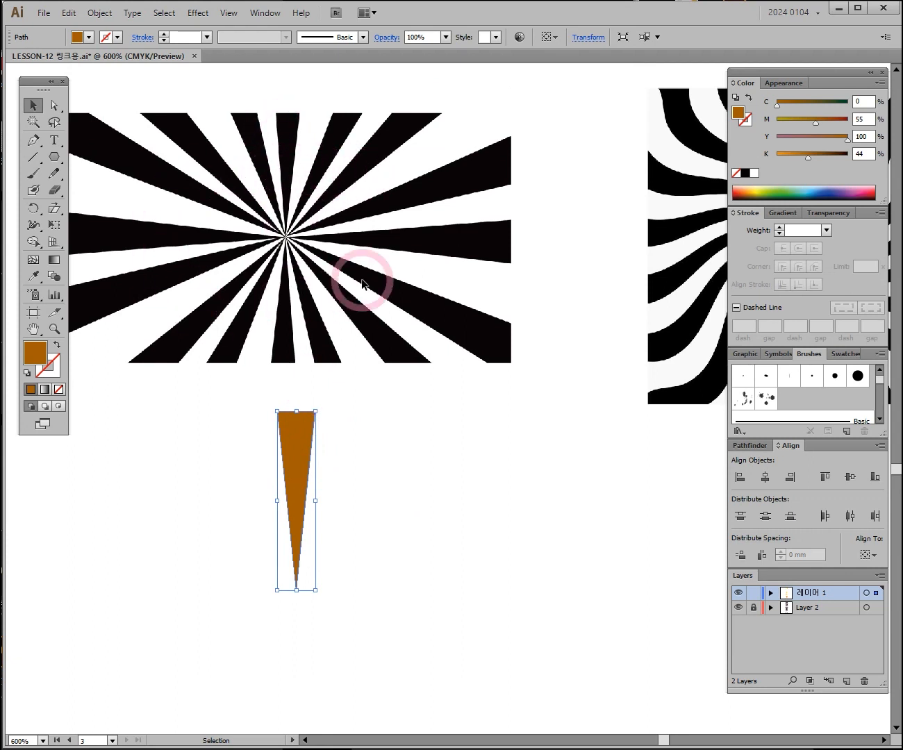
Step: Place the Rotate tool's pivot on the wedge's lower tip with the rotation options open beside the wedge
key("ctrl+equal")
key("ctrl+equal")
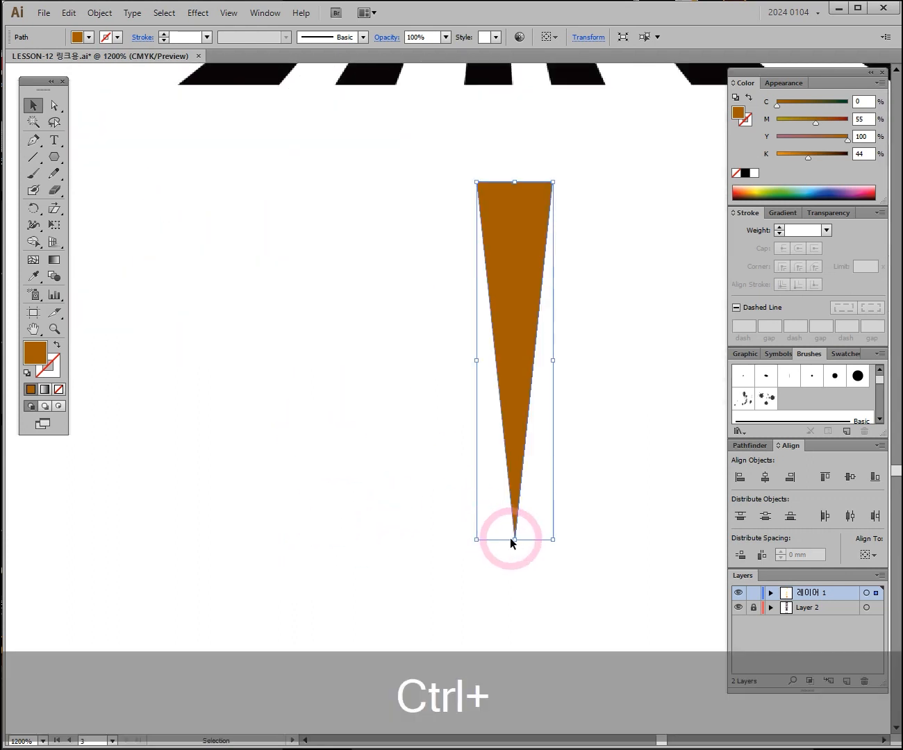
left_click_drag(610, 422, 394, 400)
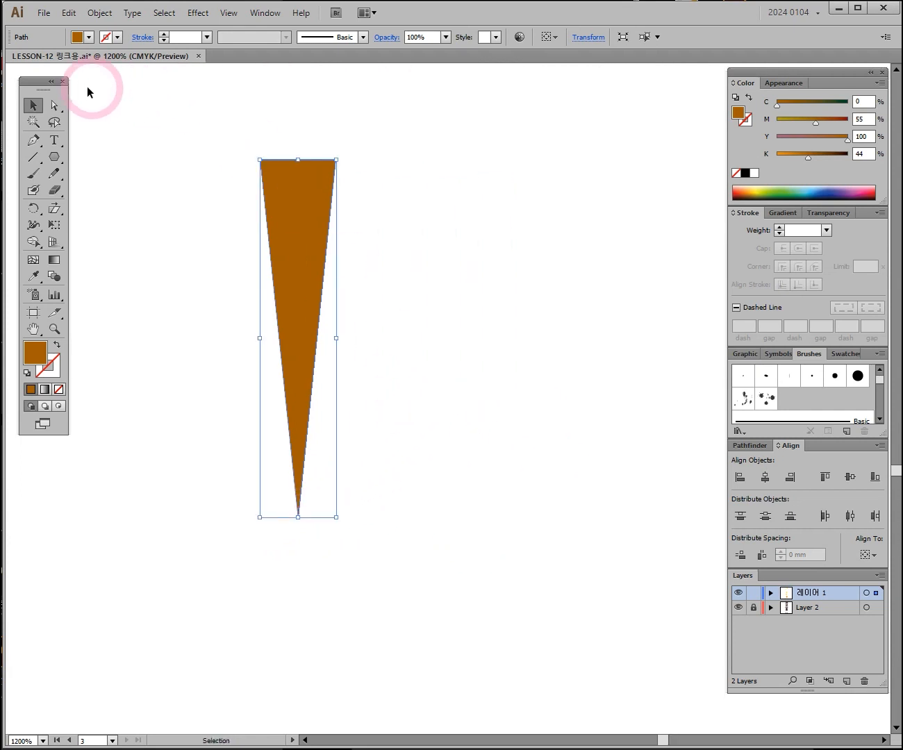
left_click_drag(318, 232, 342, 204)
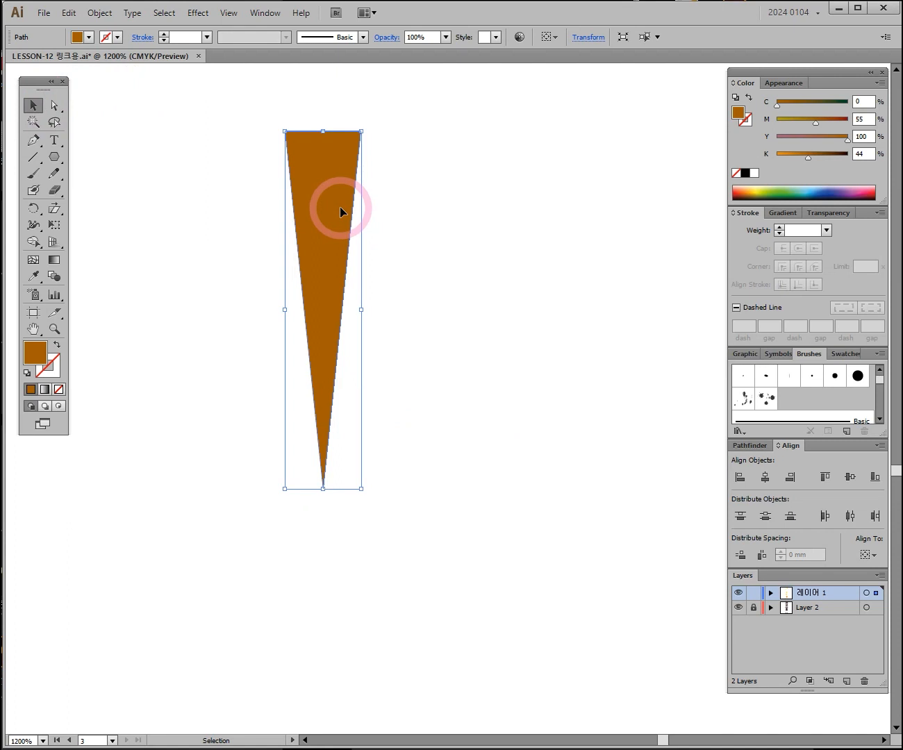
left_click(32, 207)
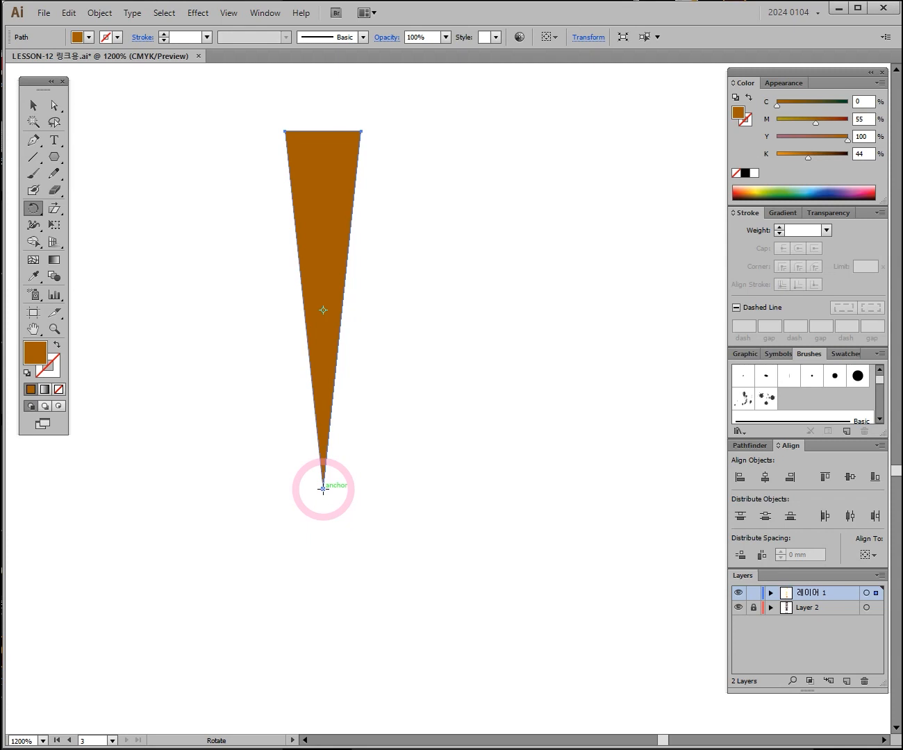
key("alt")
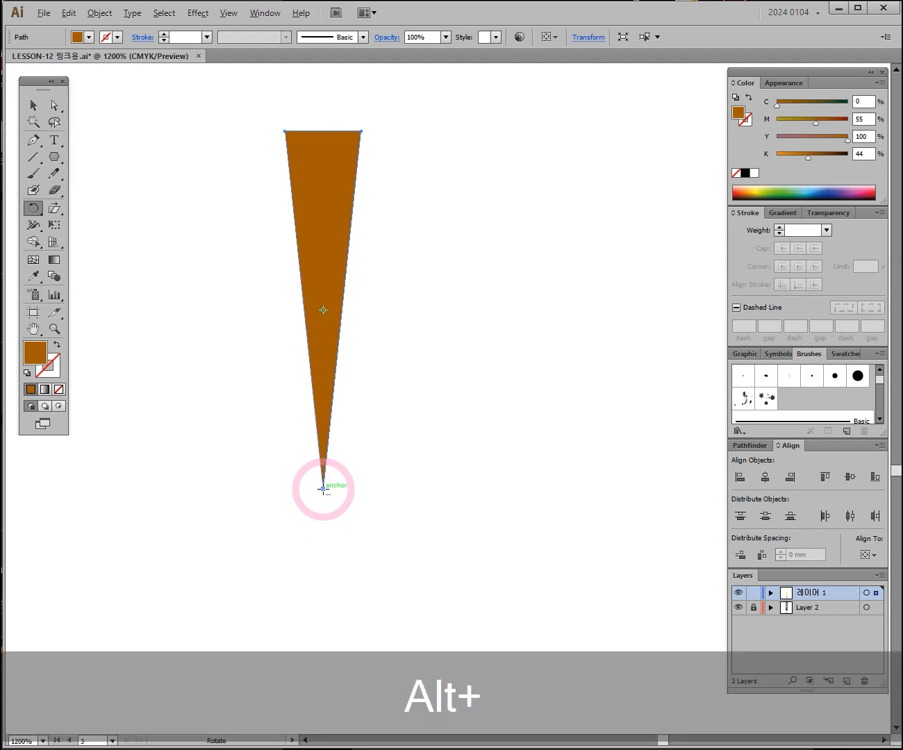
left_click(323, 488, "alt")
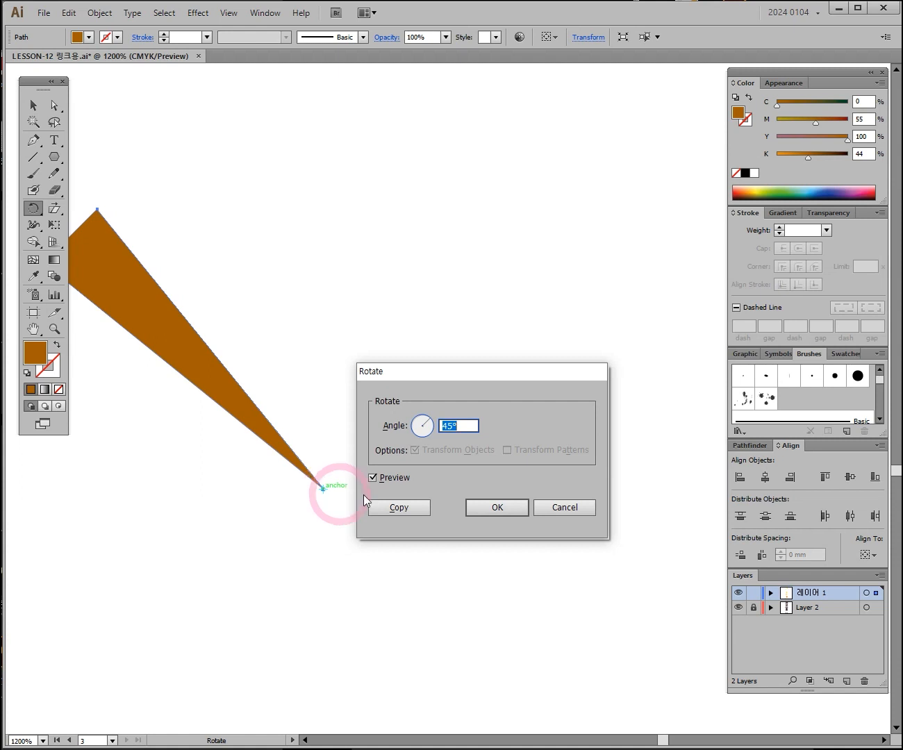
left_click_drag(419, 372, 482, 309)
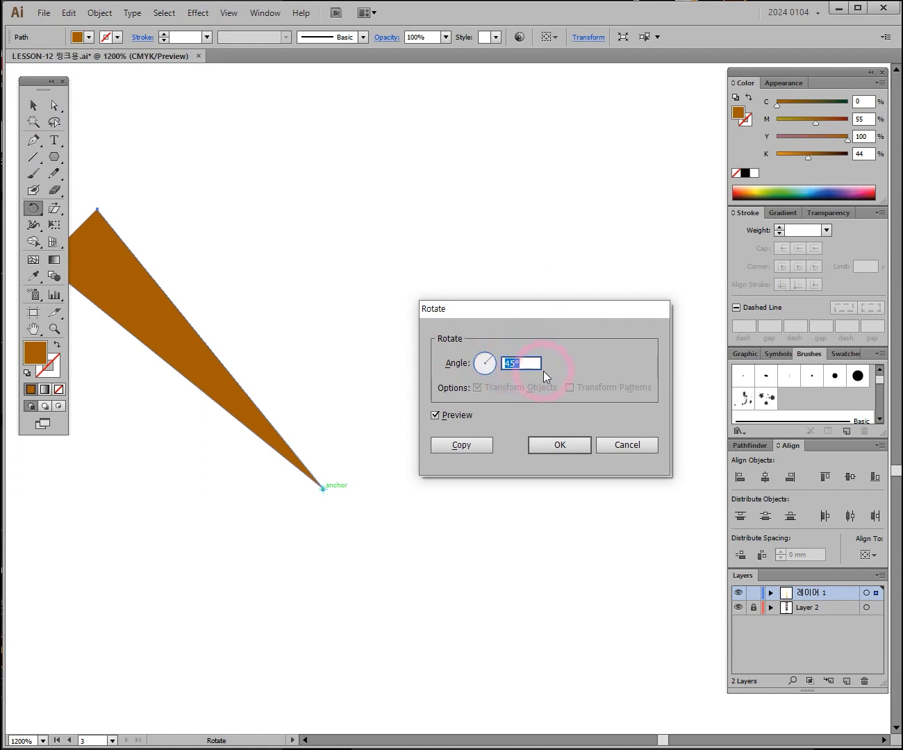
Step: Set the rotation angle to 30° with the preview on and create a rotated copy of the wedge about its tip
left_click(436, 416)
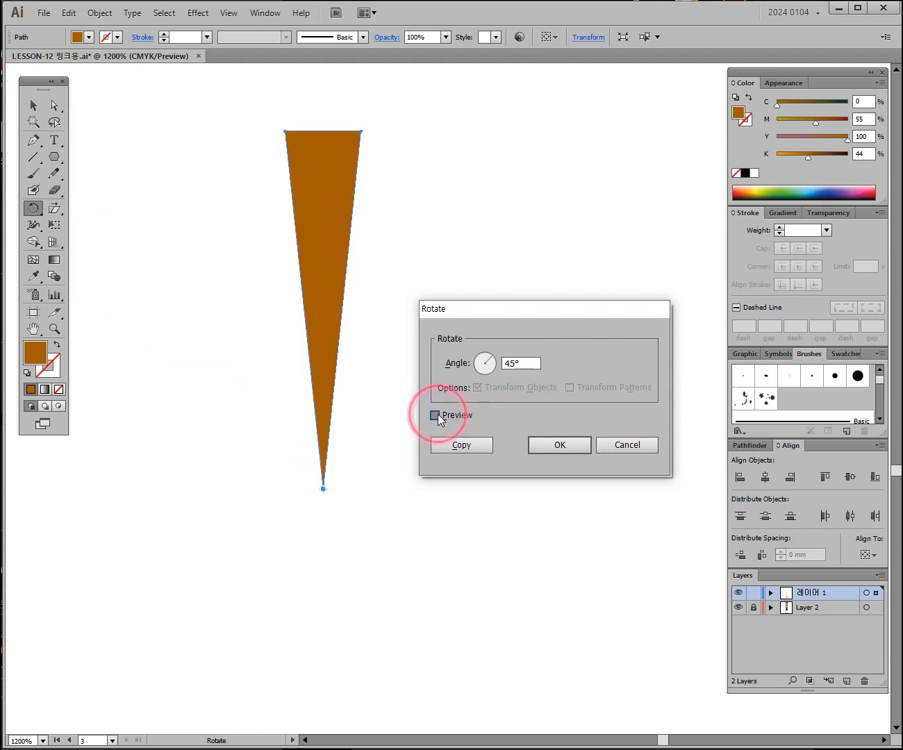
left_click(440, 415)
left_click_drag(528, 364, 498, 368)
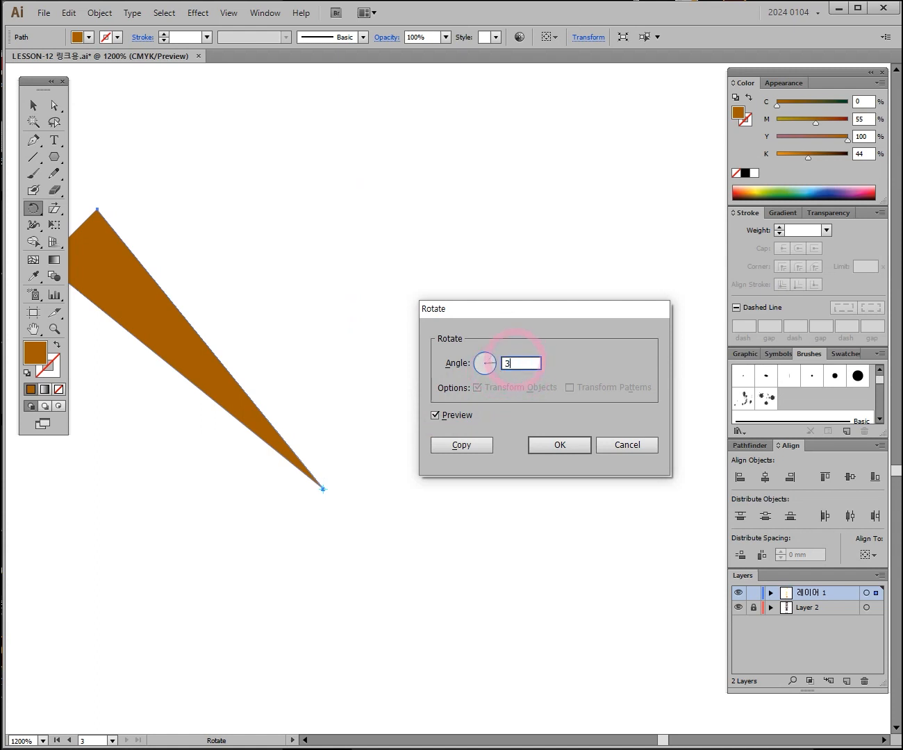
left_click(435, 415)
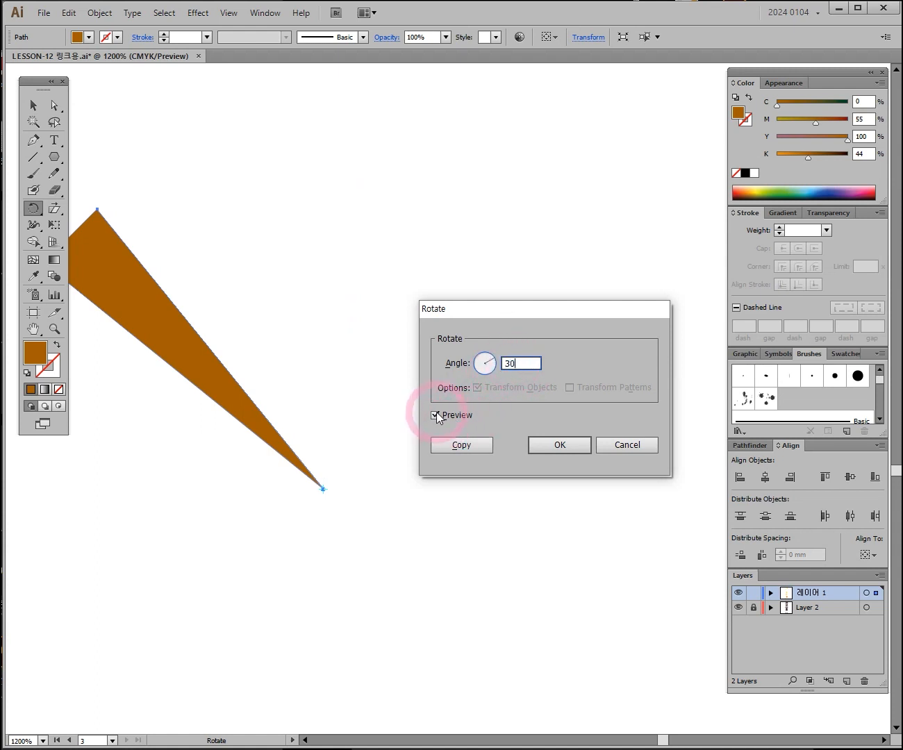
left_click(434, 415)
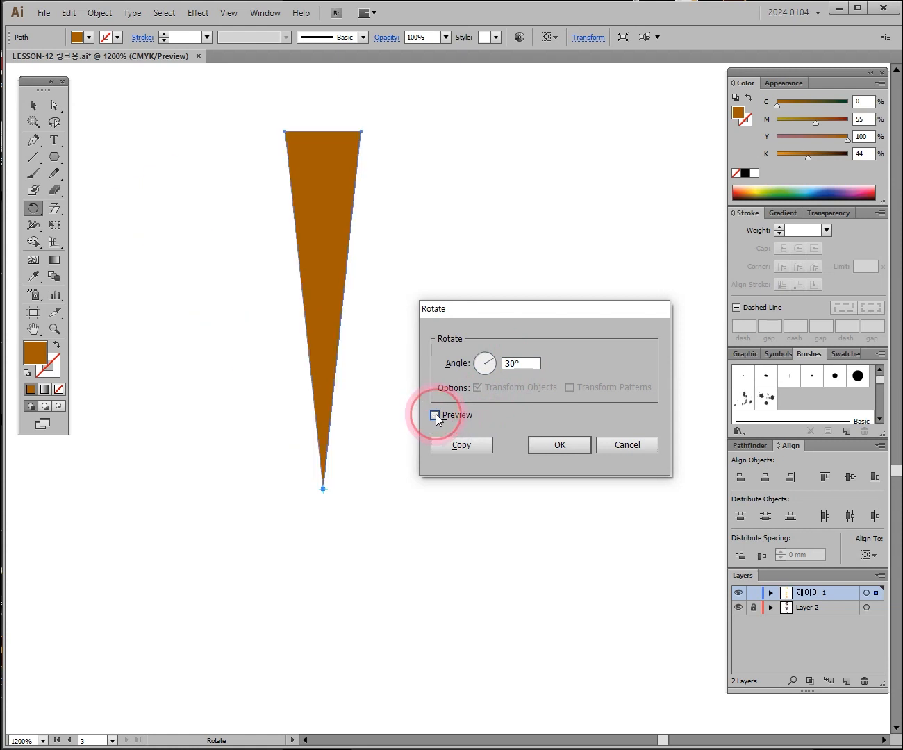
left_click(435, 415)
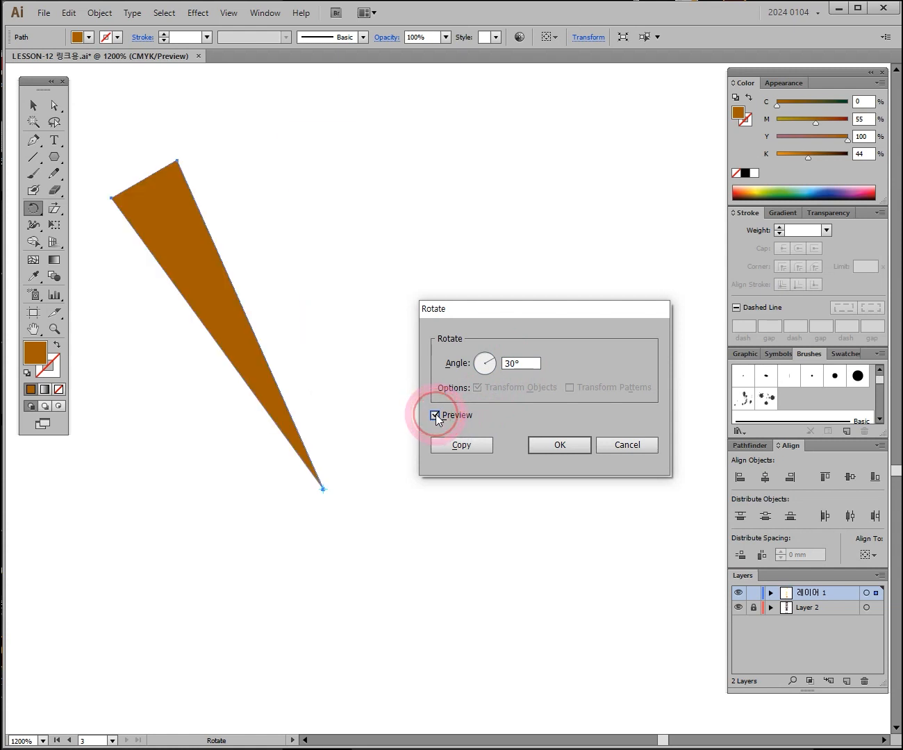
left_click(435, 414)
left_click(448, 441)
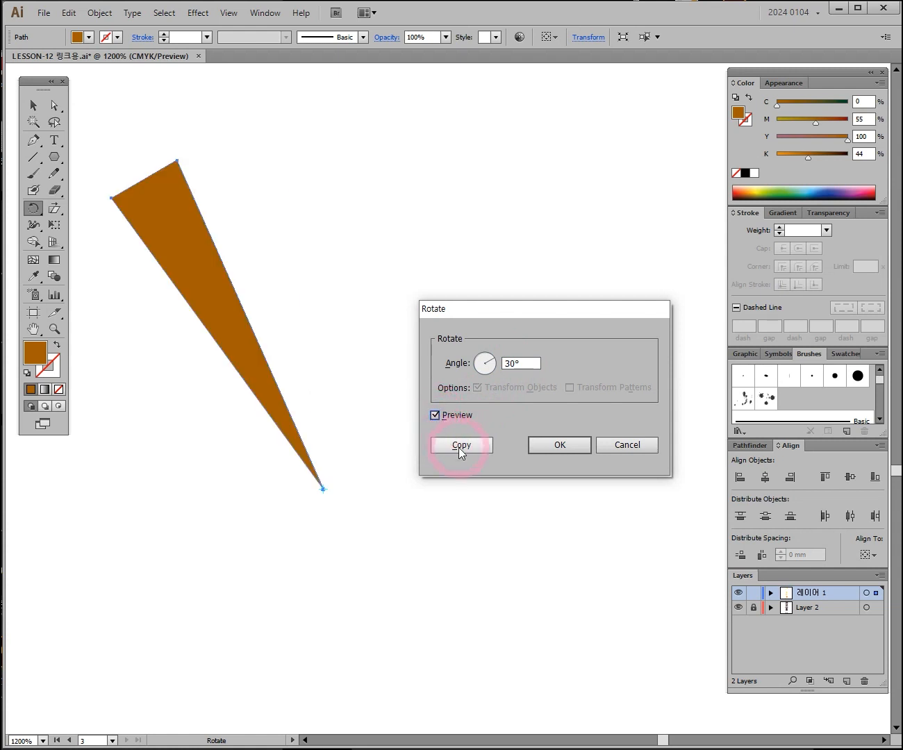
left_click(457, 449)
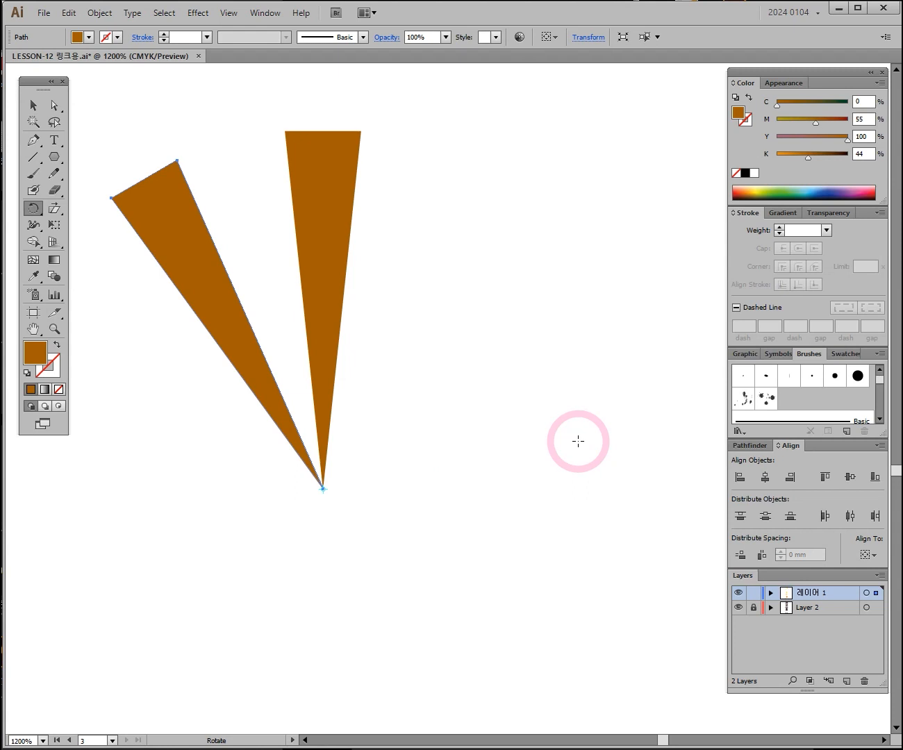
Step: Repeat the 30° rotated copy ten times to complete a full ring of twelve wedges around the shared tip
key("ctrl")
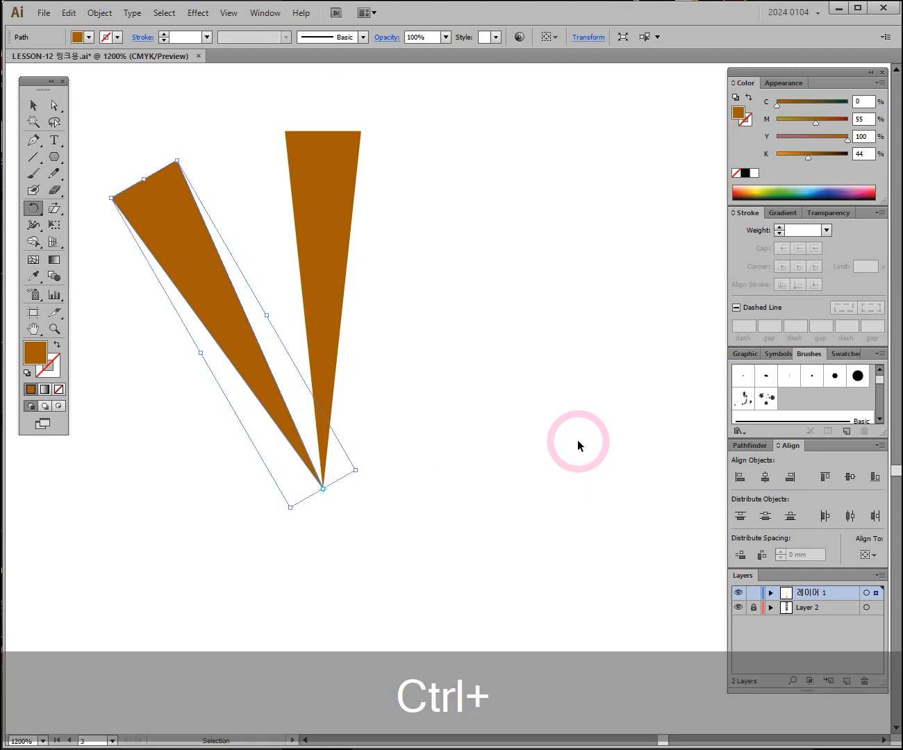
key("ctrl+d")
key("ctrl+d")
key("ctrl+d")
key("ctrl+d")
key("ctrl+d")
key("ctrl+d")
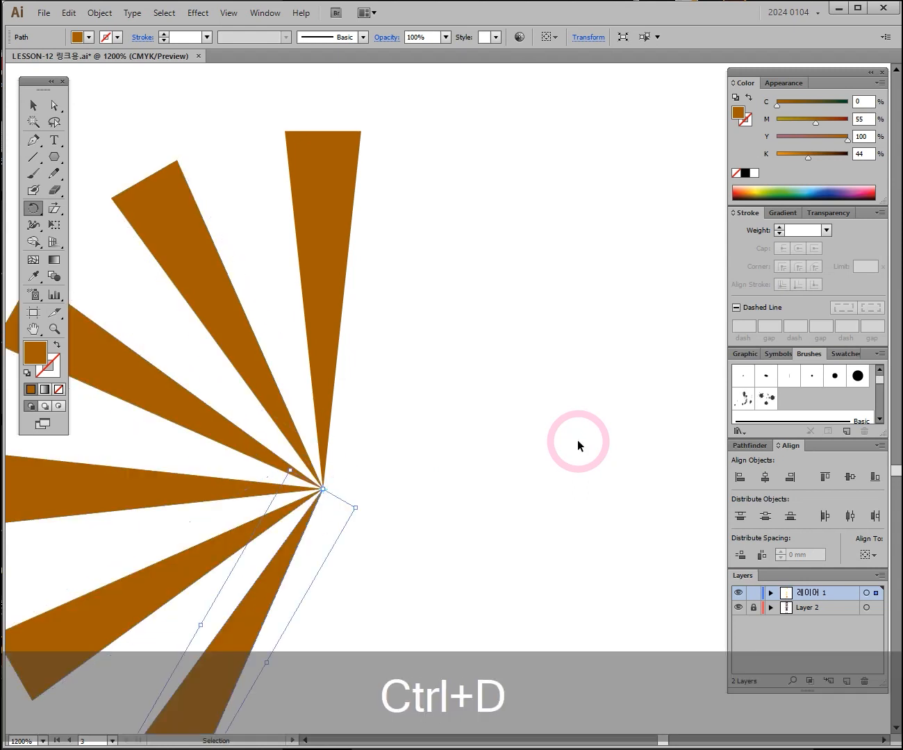
key("ctrl+d")
key("ctrl+d")
key("ctrl+d")
key("ctrl+d")
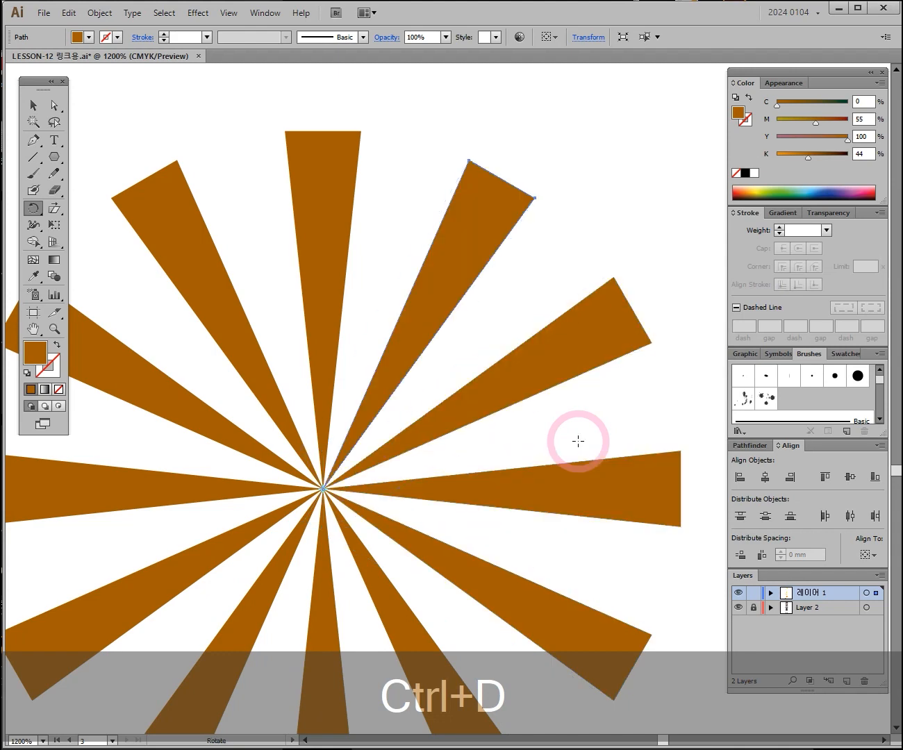
Step: Select all twelve wedges of the brown sunburst below the reference and group them
key("ctrl+space+alt")
left_click(451, 420, "ctrl+alt")
key("ctrl+space+alt")
left_click(503, 397, "ctrl+alt")
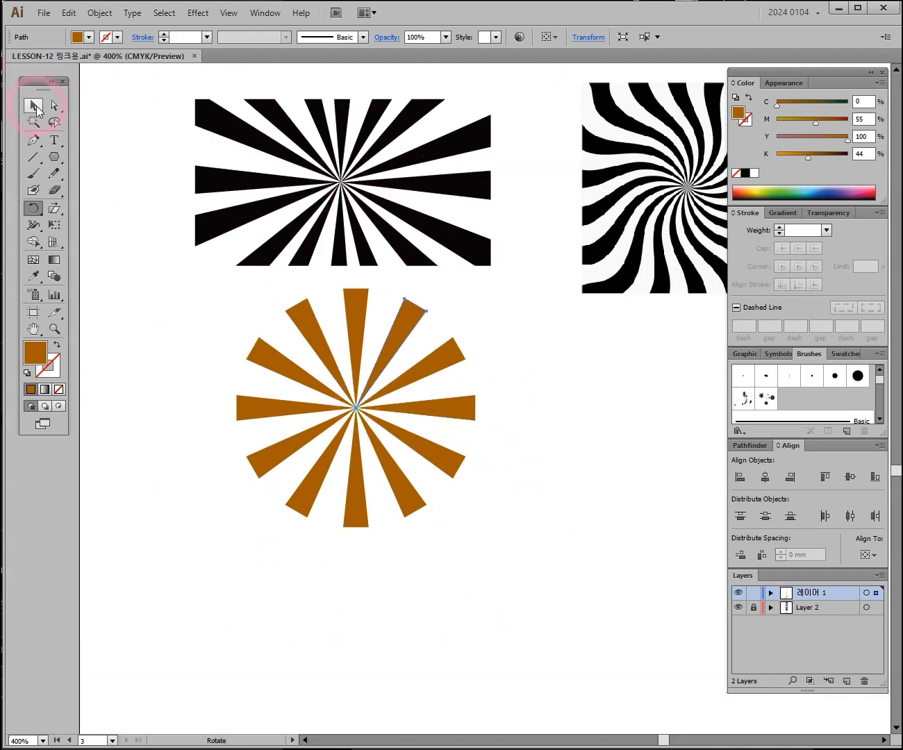
left_click(33, 105)
key("space")
left_click_drag(209, 292, 359, 469)
left_click_drag(348, 393, 347, 455)
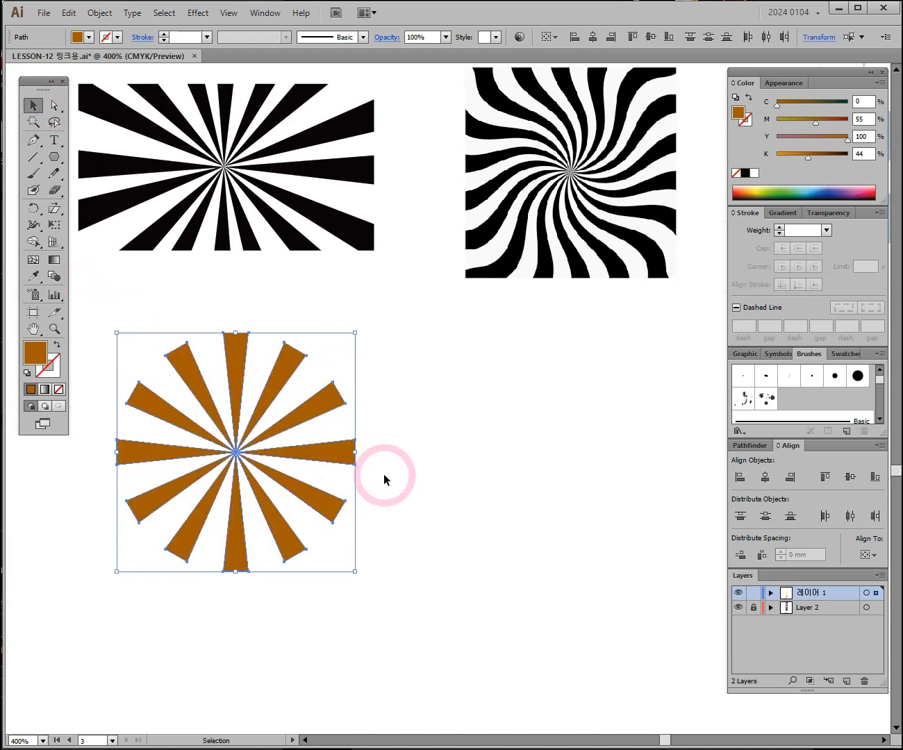
key("ctrl")
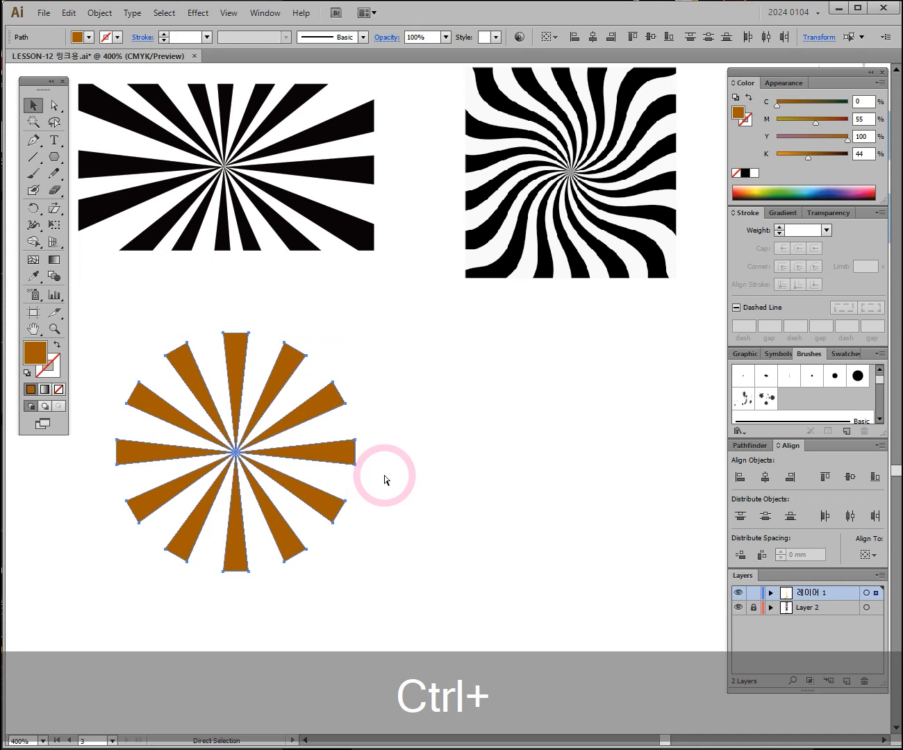
key("ctrl+g")
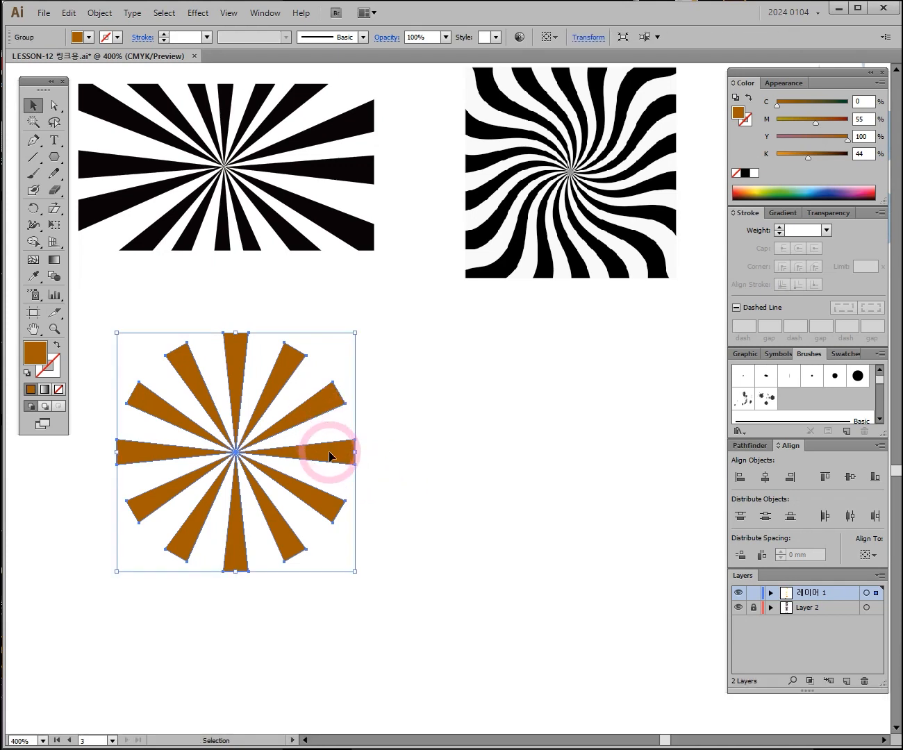
Step: Duplicate the grouped sunburst and place the copy centred below the wavy swirl reference
left_click_drag(329, 451, 454, 449)
key("space")
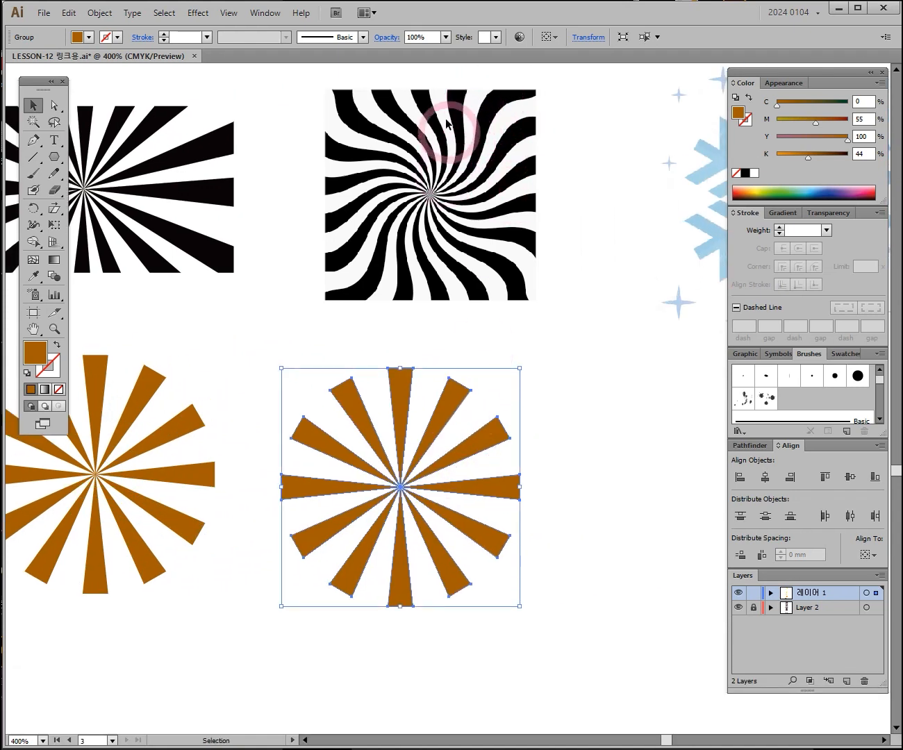
left_click_drag(448, 429, 477, 408)
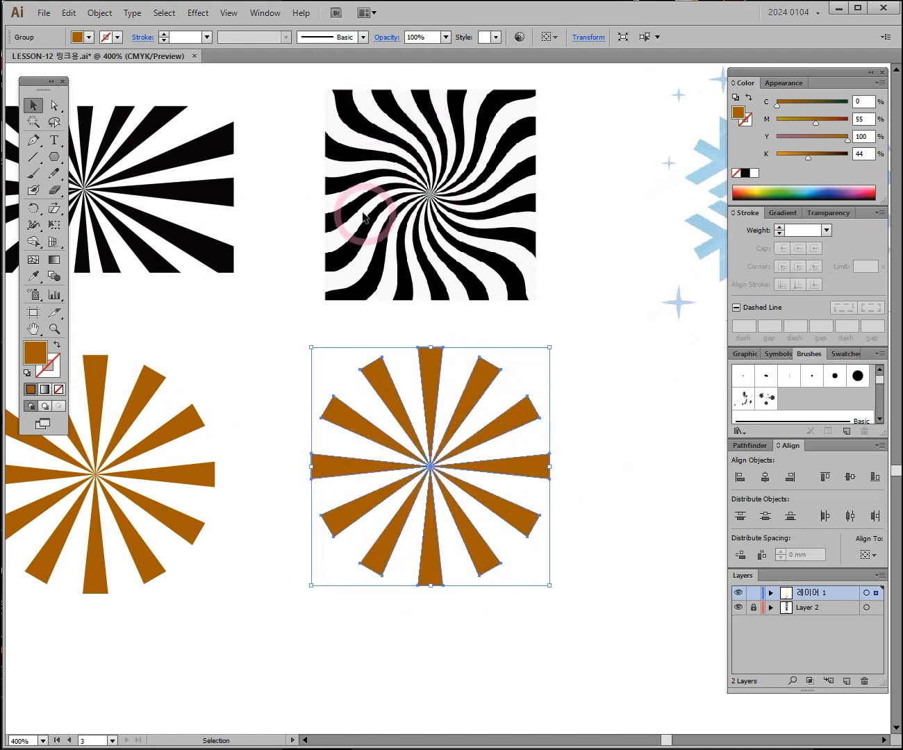
Step: Apply a 32° Twist effect with the preview on to the duplicated sunburst below the wavy swirl reference
left_click(197, 15)
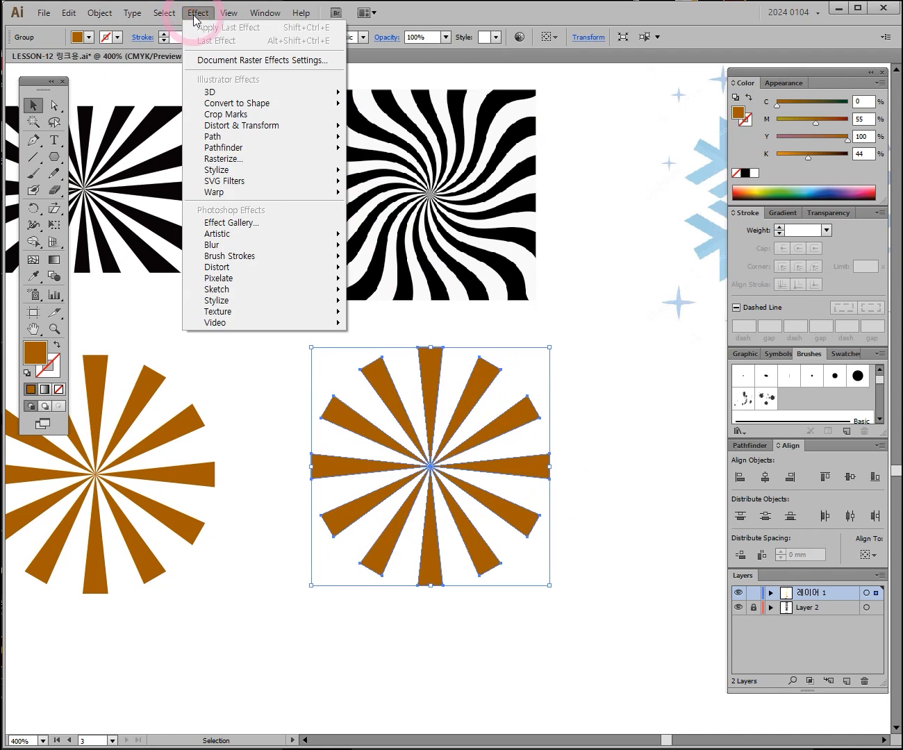
mouse_move(252, 128)
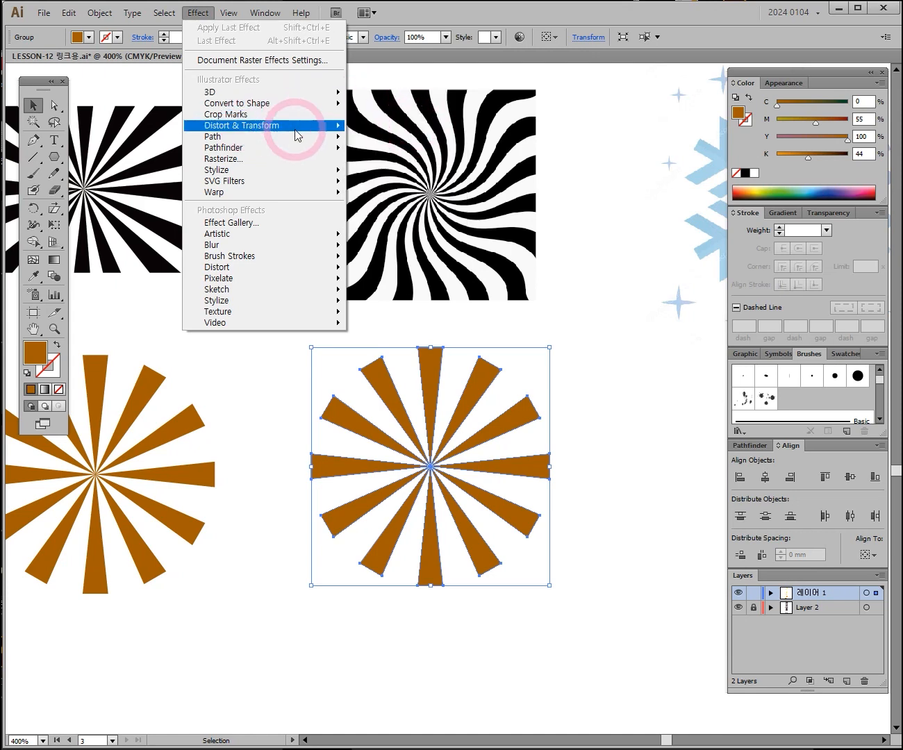
mouse_move(296, 135)
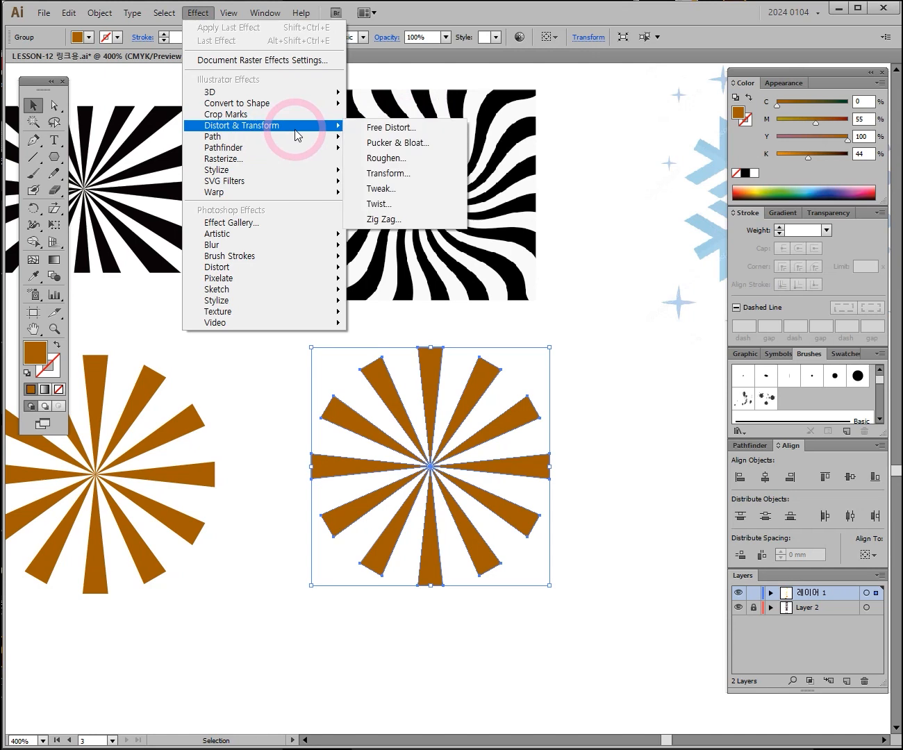
left_click(405, 205)
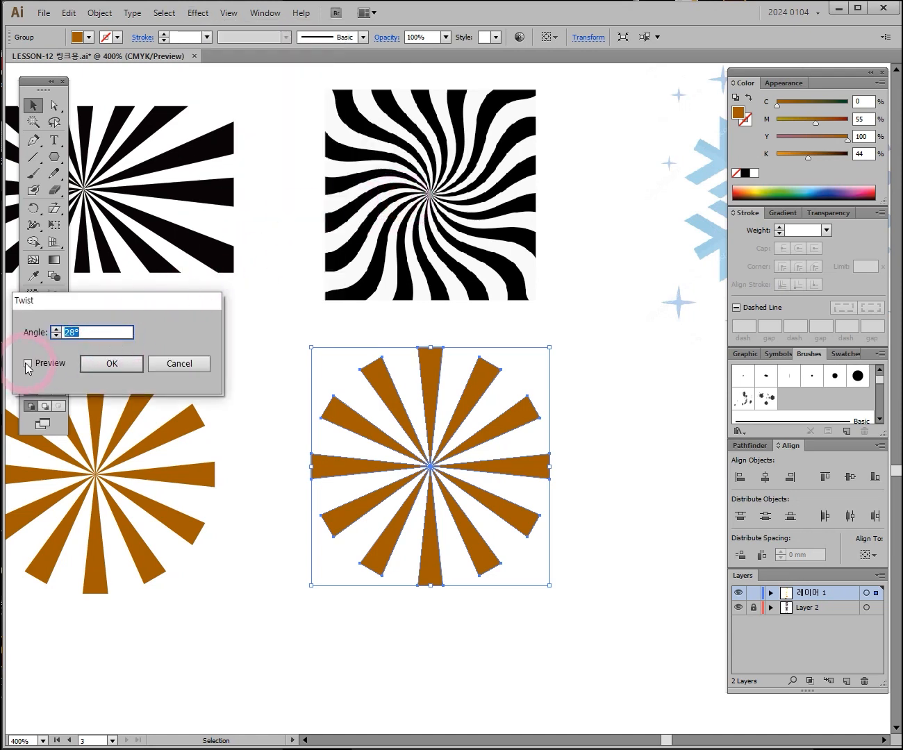
left_click(27, 364)
left_click(56, 329)
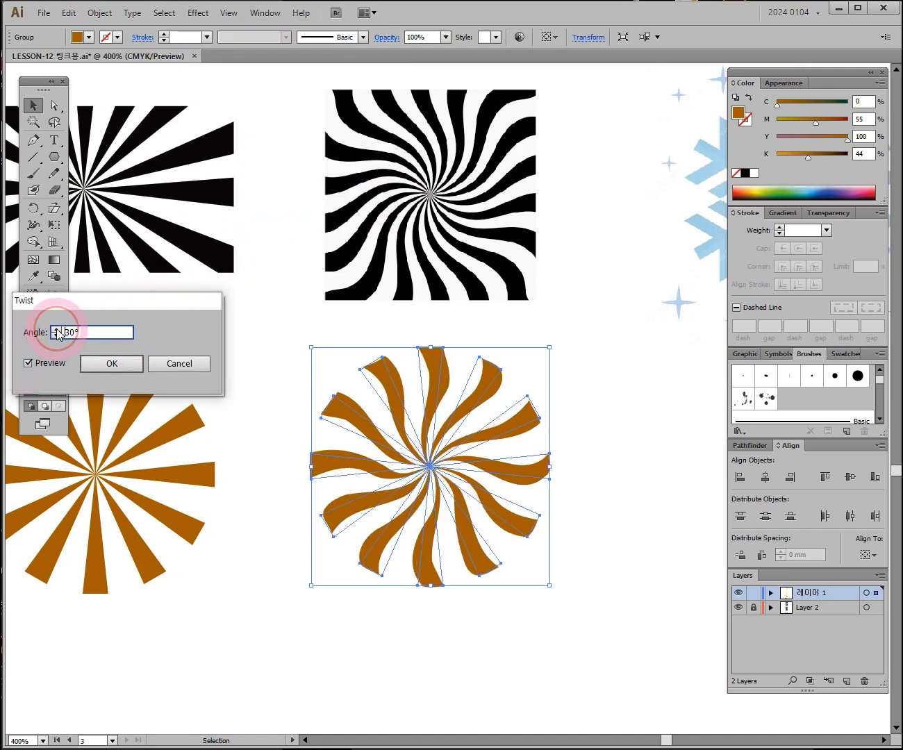
left_click(57, 330)
left_click(56, 329)
left_click(57, 330)
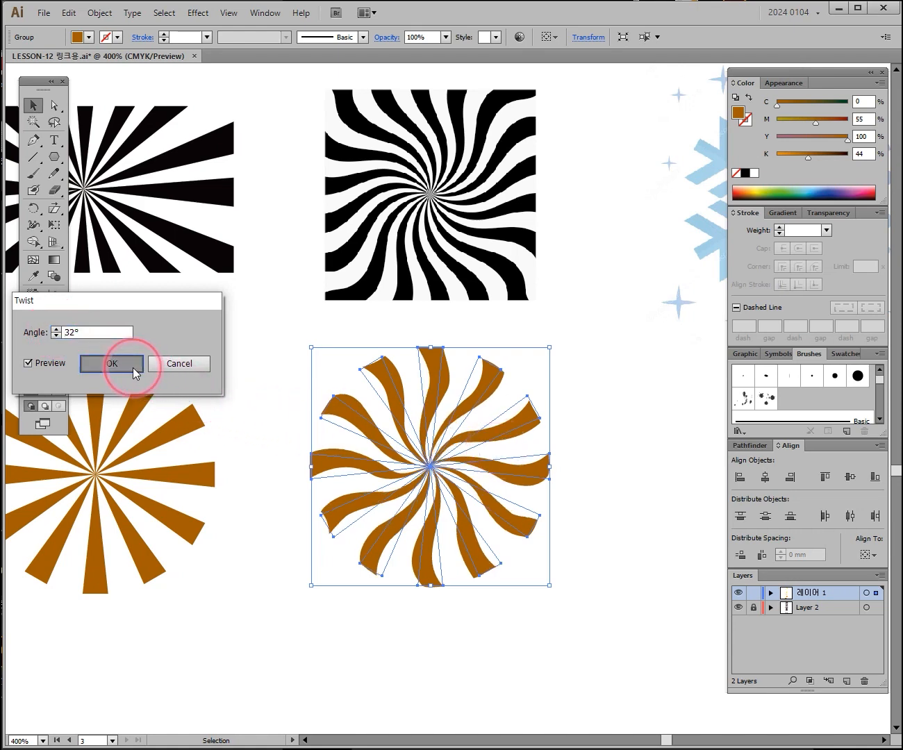
left_click(112, 363)
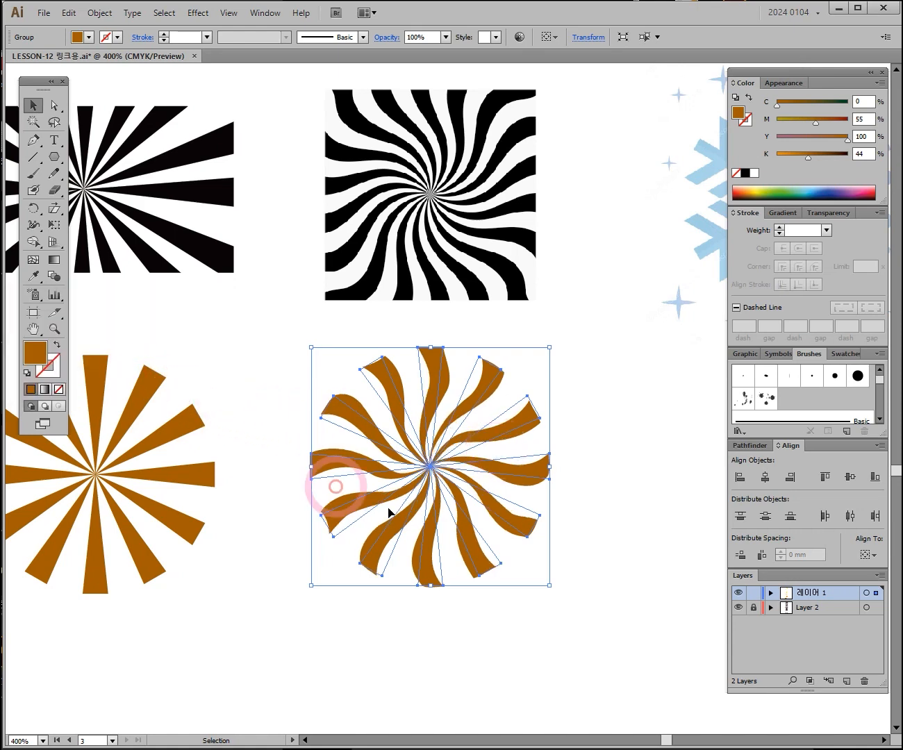
left_click(610, 447)
Step: Draw a square over the centre of the straight brown sunburst, leaving the outer ends of its wedges uncovered
left_click_drag(458, 473, 549, 431)
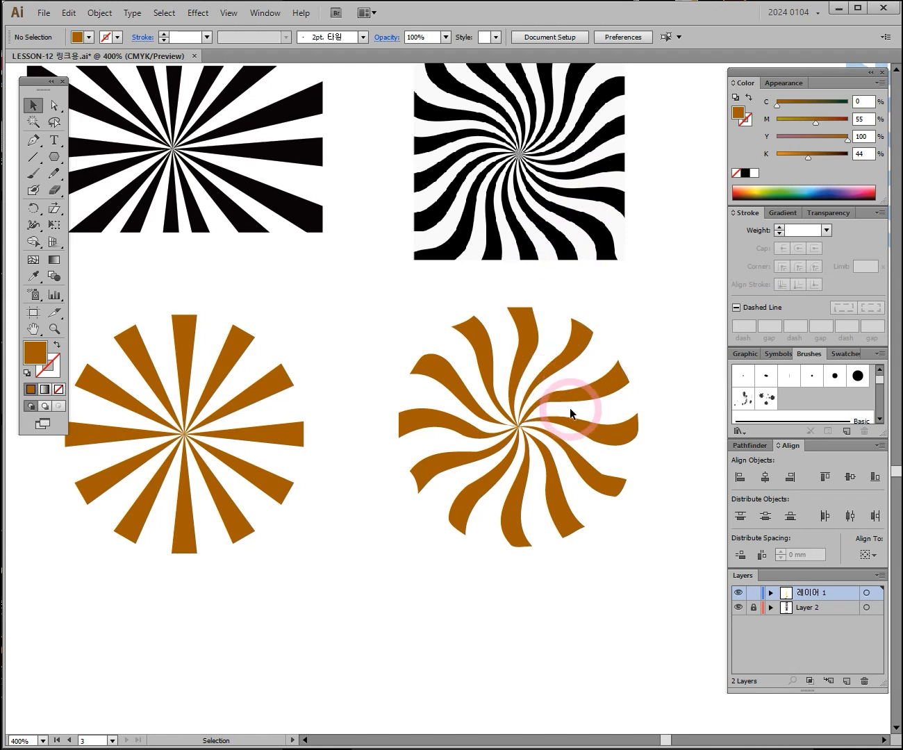
left_click_drag(353, 339, 429, 384)
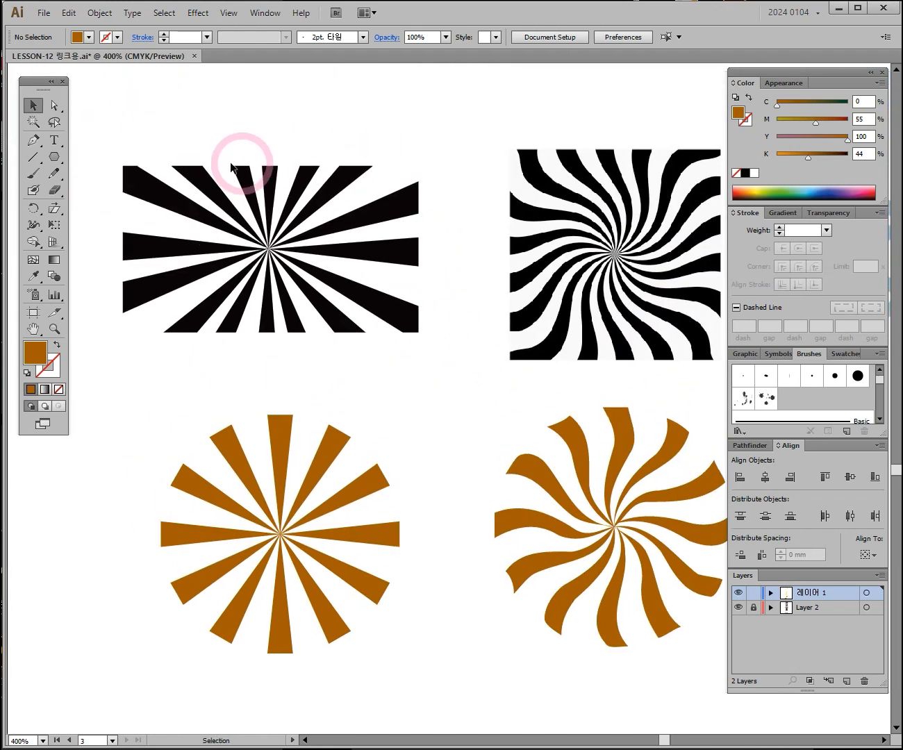
scroll(450, 174, "right", 5)
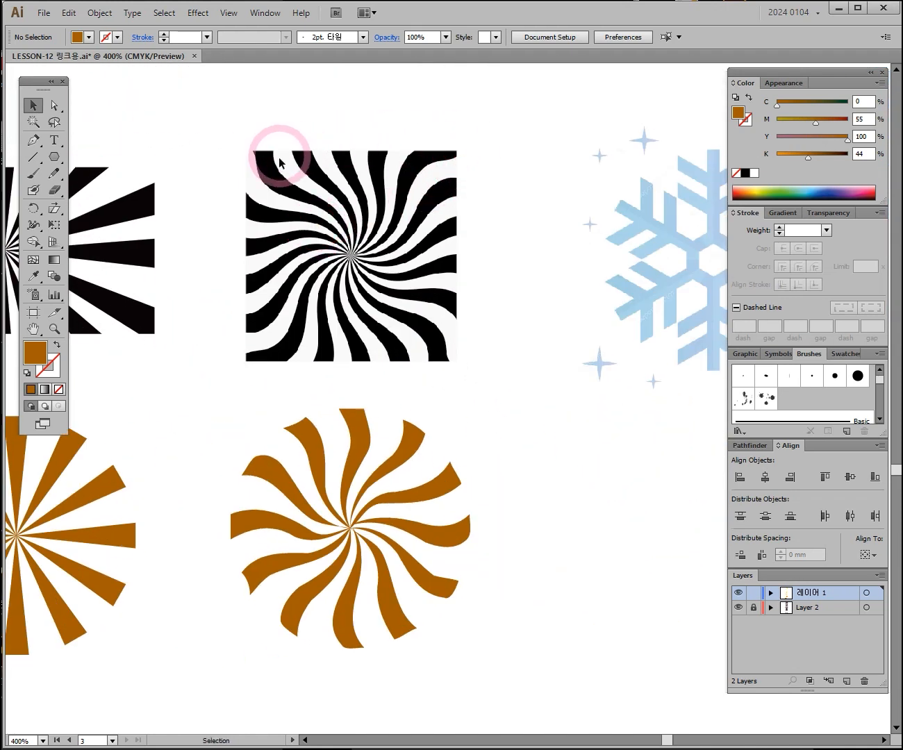
left_click_drag(272, 414, 382, 323)
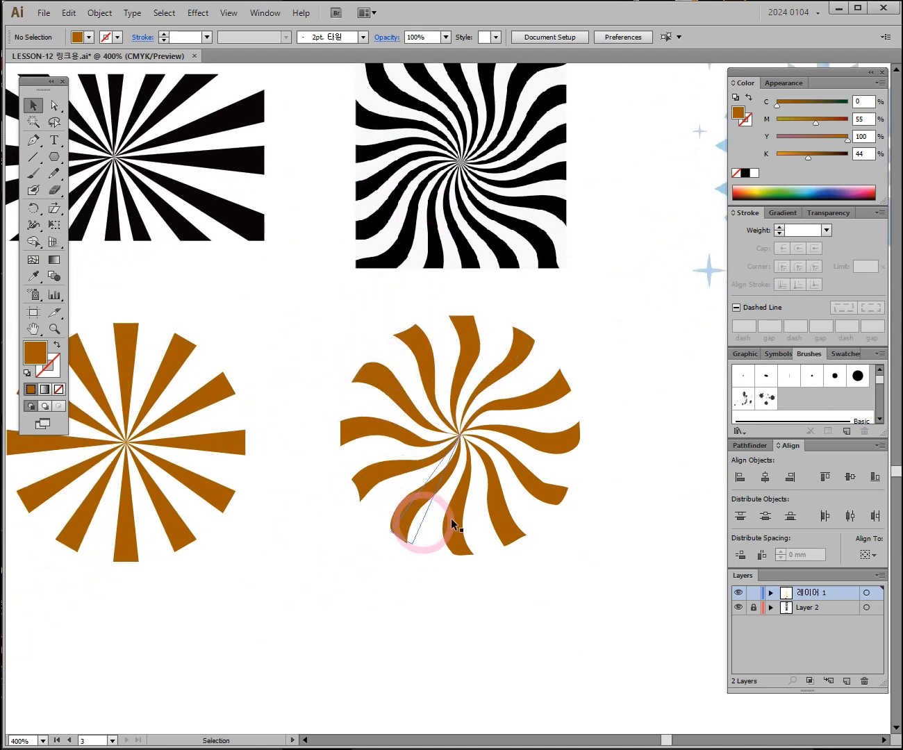
left_click_drag(280, 358, 388, 335)
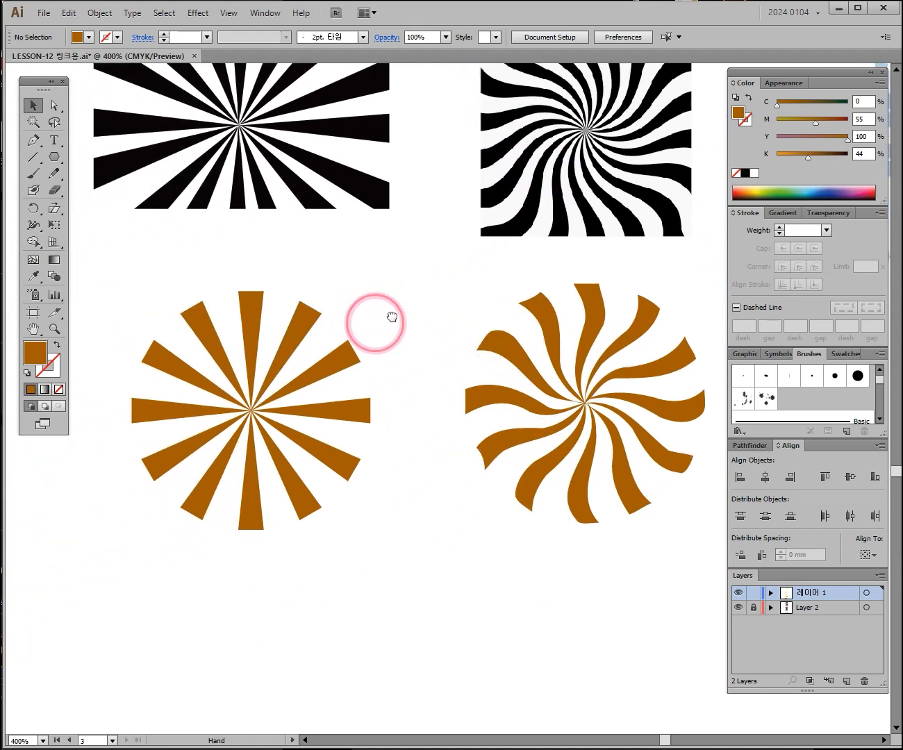
left_click_drag(55, 158, 86, 162)
left_click_drag(210, 307, 373, 469)
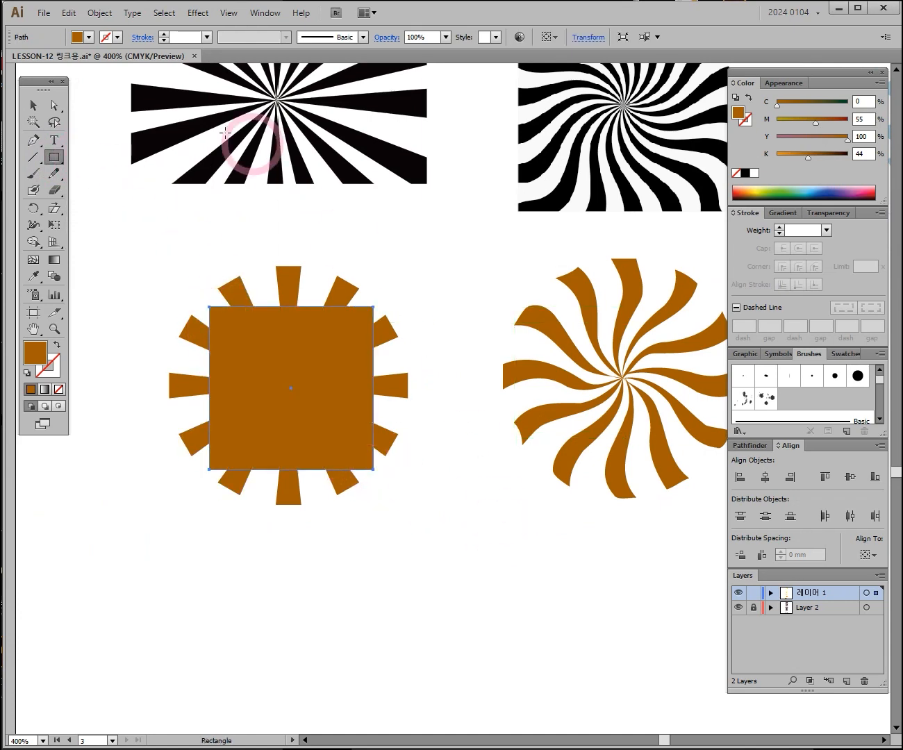
Step: Select the square with the straight sunburst, shift both slightly up, and make a clipping mask from them
left_click(32, 105)
left_click_drag(173, 258, 363, 432)
left_click_drag(344, 357, 336, 498)
left_click_drag(336, 499, 351, 364)
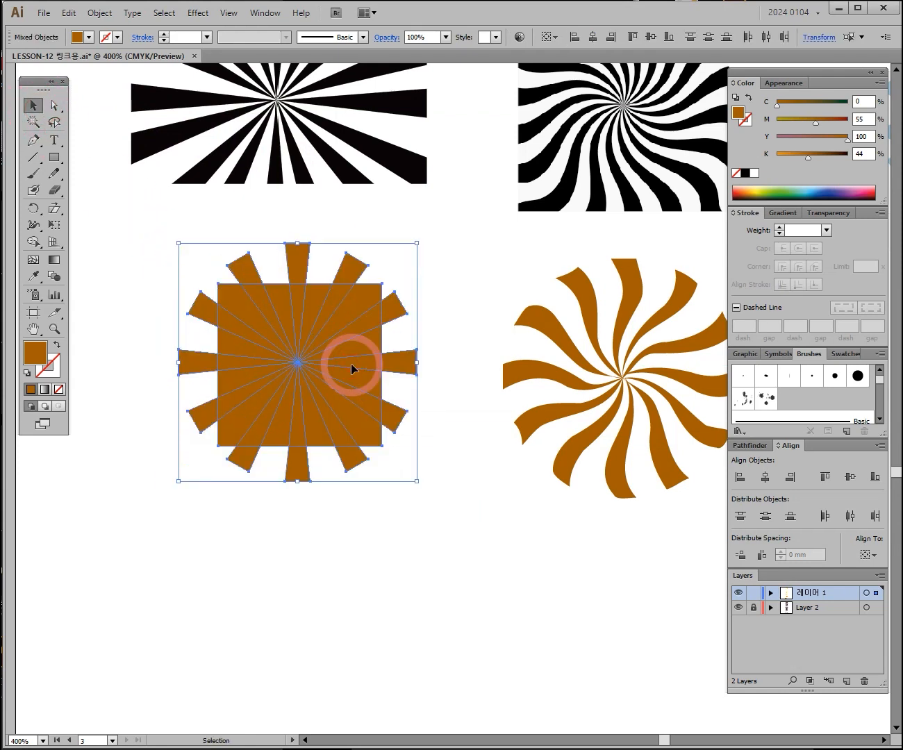
key("ctrl")
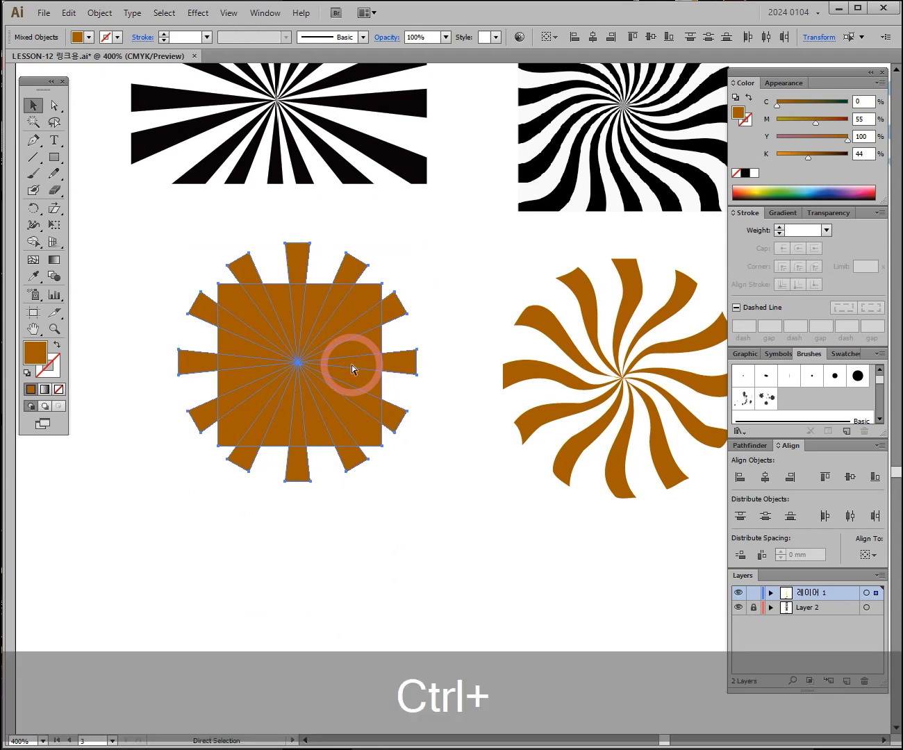
key("ctrl+7")
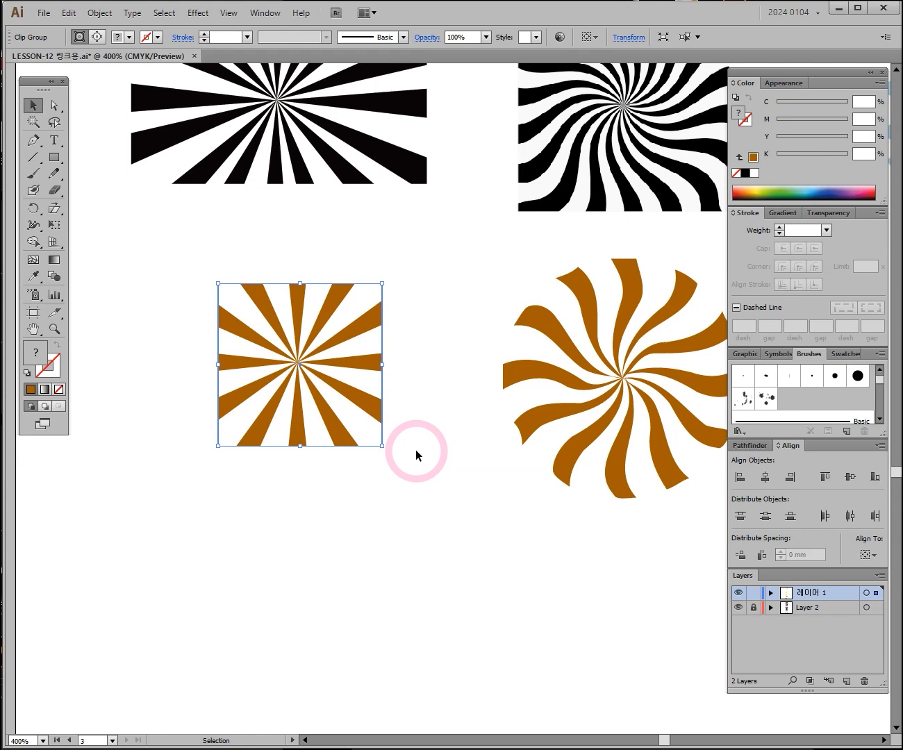
Step: Draw a rectangle over the centre of the twisted swirl and fill it with green (C 58.43, M 0, Y 100, K 0)
key("space")
left_click_drag(470, 413, 277, 429)
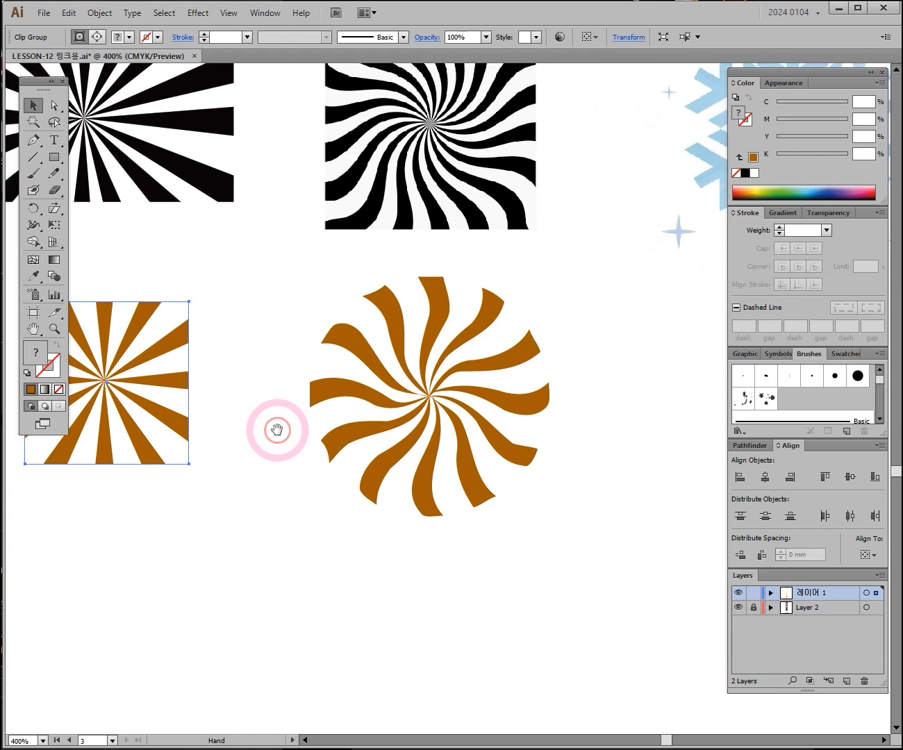
left_click(53, 157)
left_click_drag(350, 326, 522, 475)
left_click(737, 192)
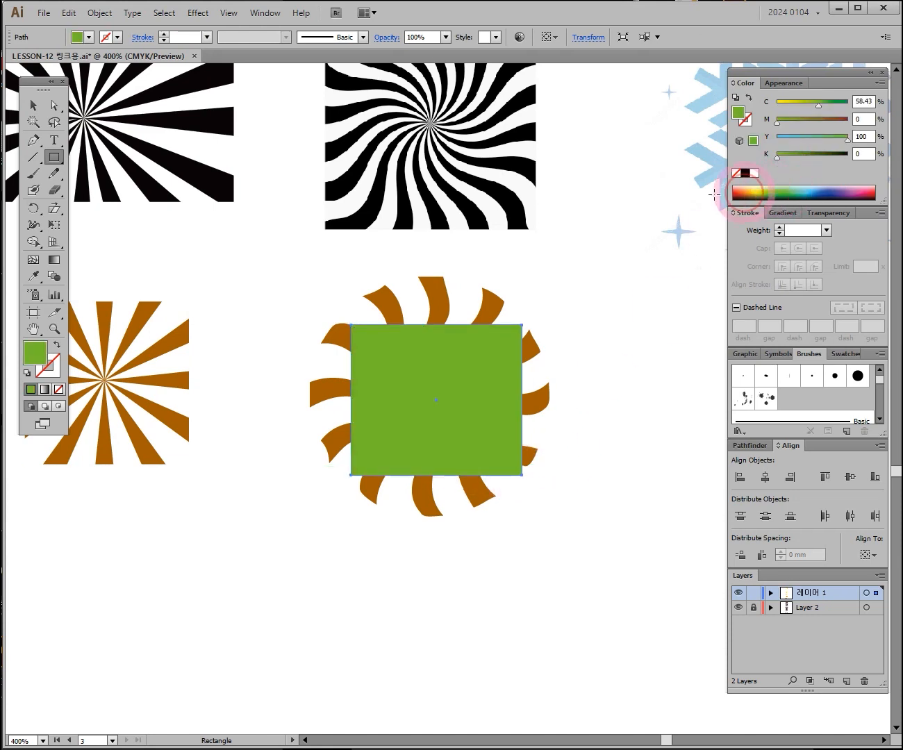
Step: Centre the green rectangle over the twisted swirl and make a clipping mask from the two objects
left_click(34, 105)
left_click_drag(401, 376, 430, 540)
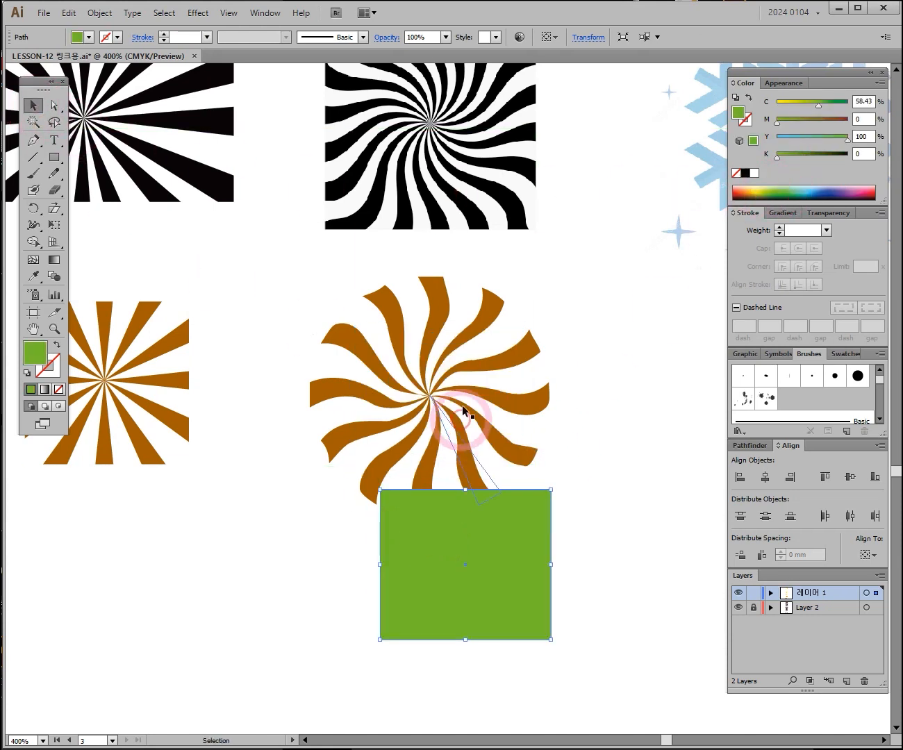
mouse_move(438, 324)
left_mouse_down()
mouse_move(368, 336)
mouse_move(438, 319)
left_mouse_up()
left_click_drag(520, 540, 464, 361)
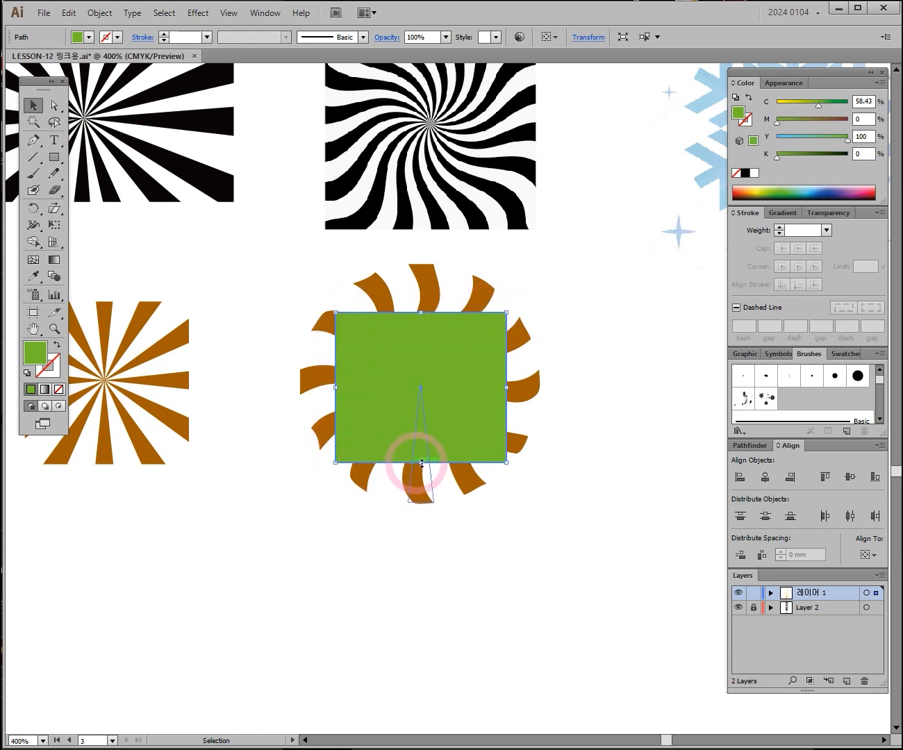
left_click_drag(600, 314, 454, 376)
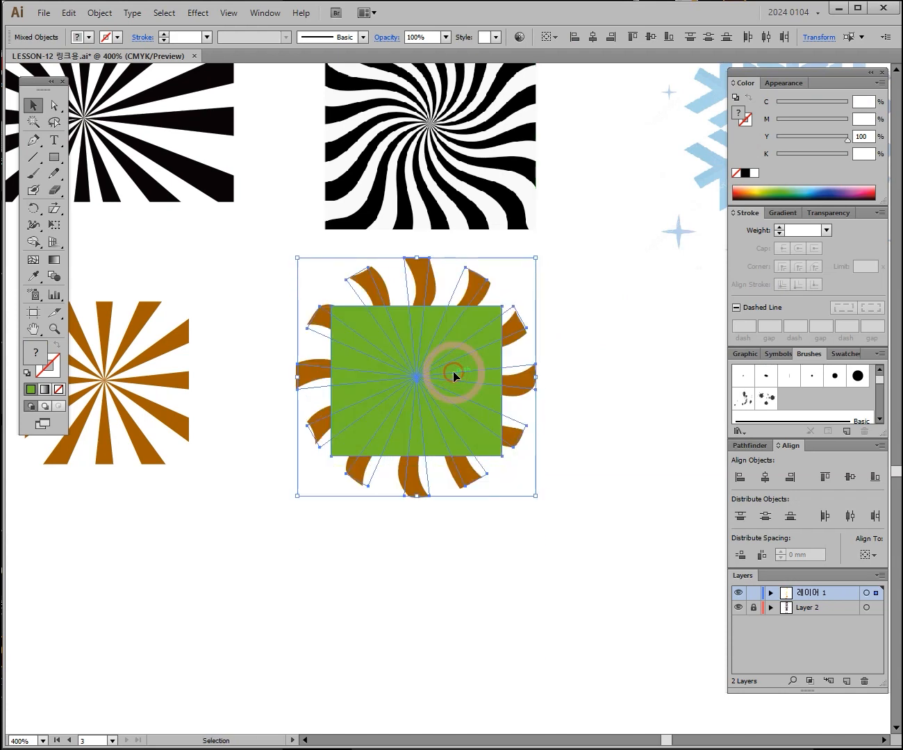
key("ctrl+7")
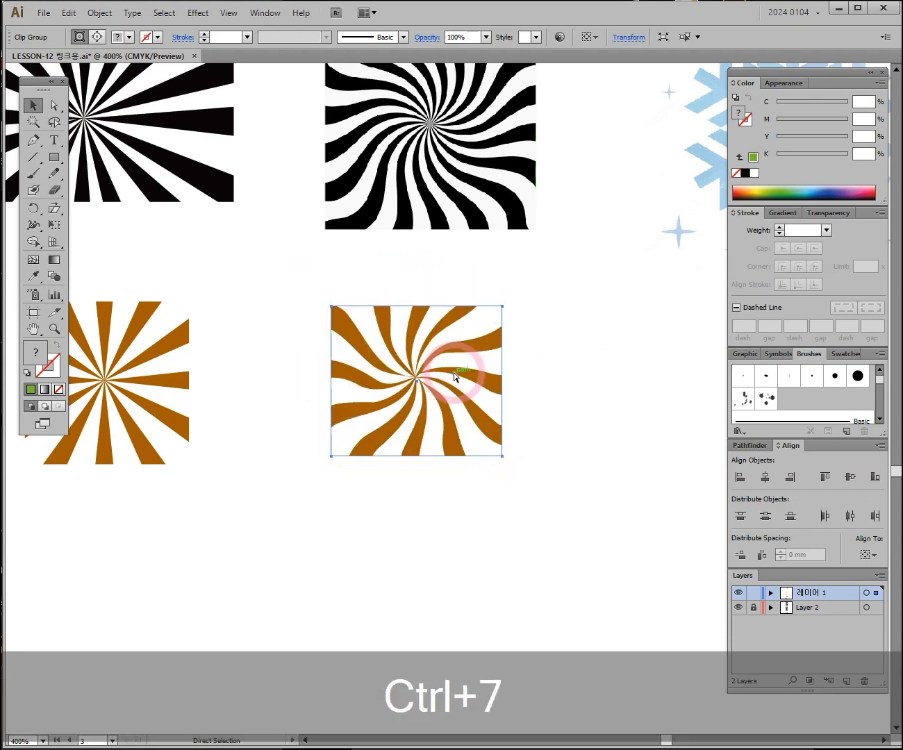
Step: Move the clipped swirl slightly up so it sits centred below the wavy swirl reference
key("space")
left_click_drag(497, 240, 544, 362)
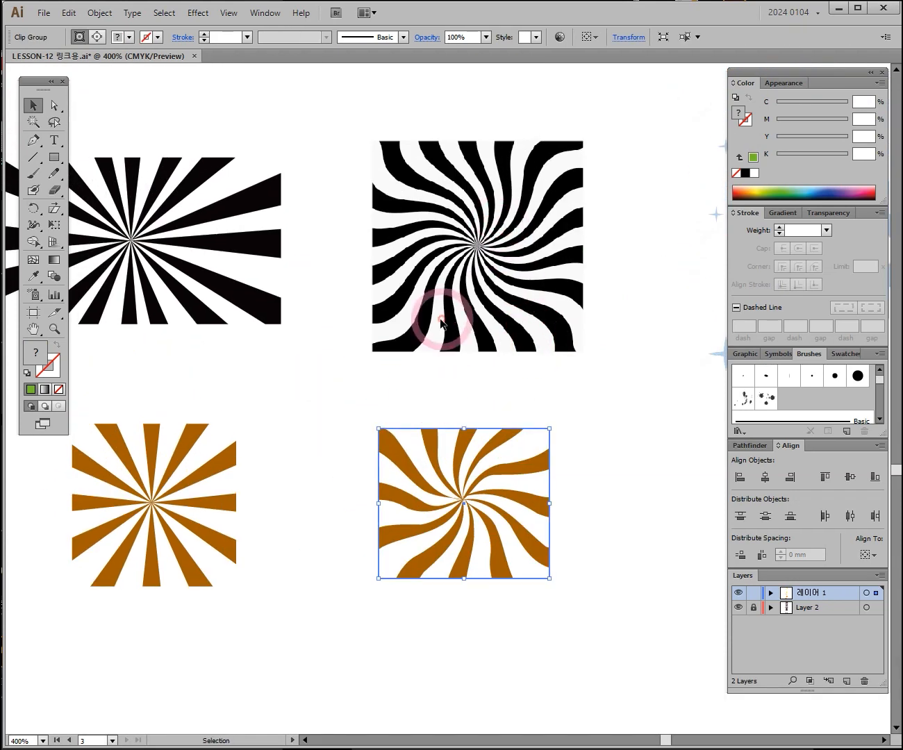
key("space")
left_click_drag(518, 437, 496, 319)
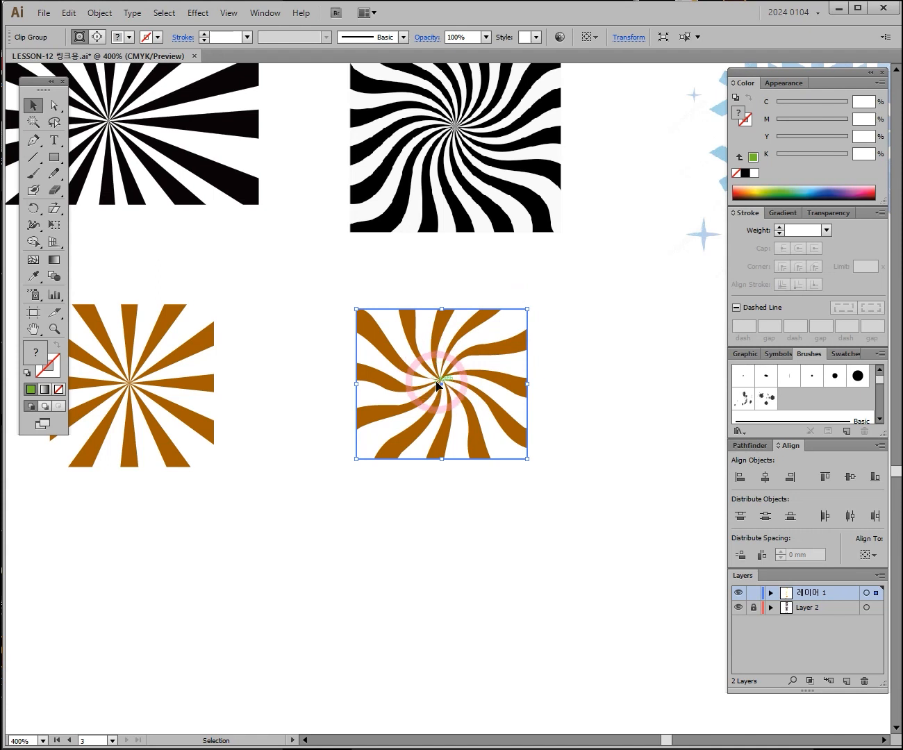
left_click_drag(489, 355, 514, 341)
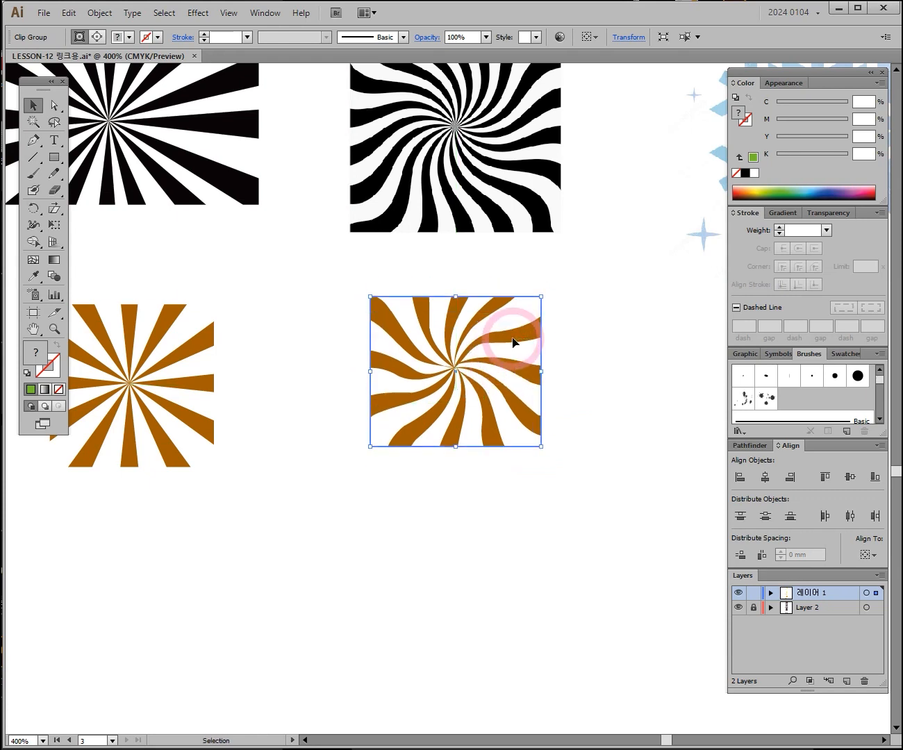
Step: Isolate the clipped swirl, shift the swirl artwork up and slightly left inside its mask, and exit isolation mode
double_click(513, 339)
left_click_drag(478, 323, 450, 370)
mouse_move(448, 368)
left_mouse_down()
mouse_move(444, 355)
mouse_move(451, 348)
mouse_move(459, 361)
mouse_move(454, 351)
left_mouse_up()
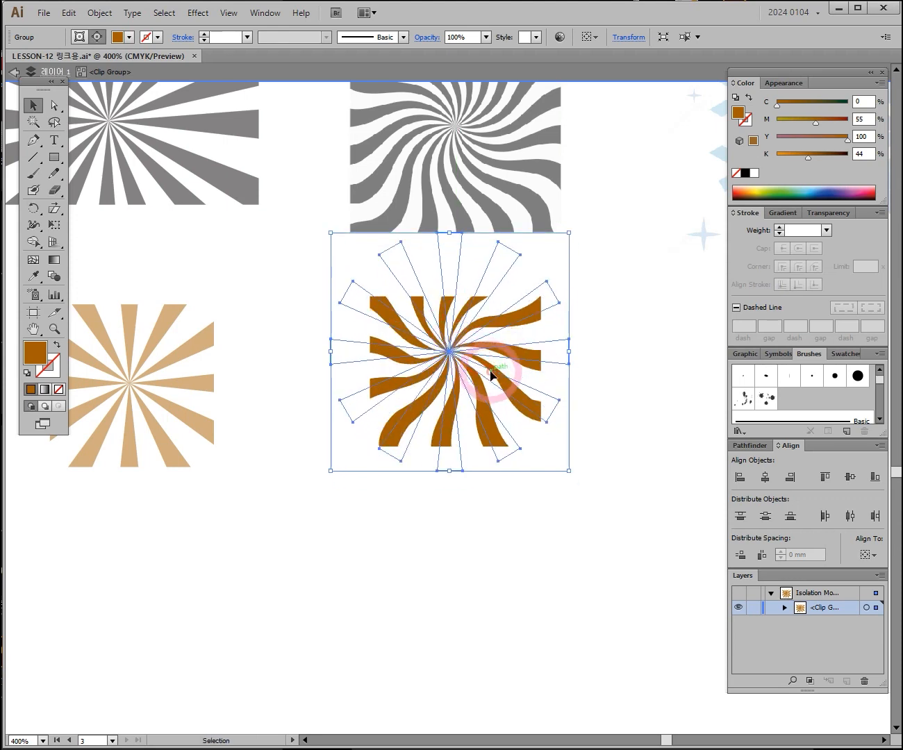
left_click(651, 389)
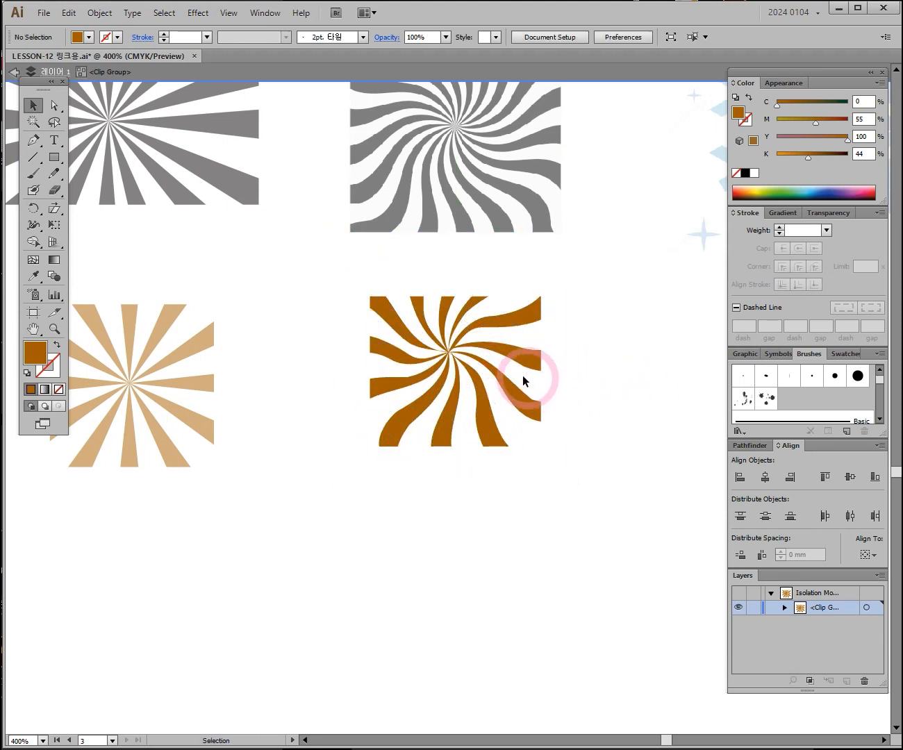
left_click(524, 443)
left_click(616, 430)
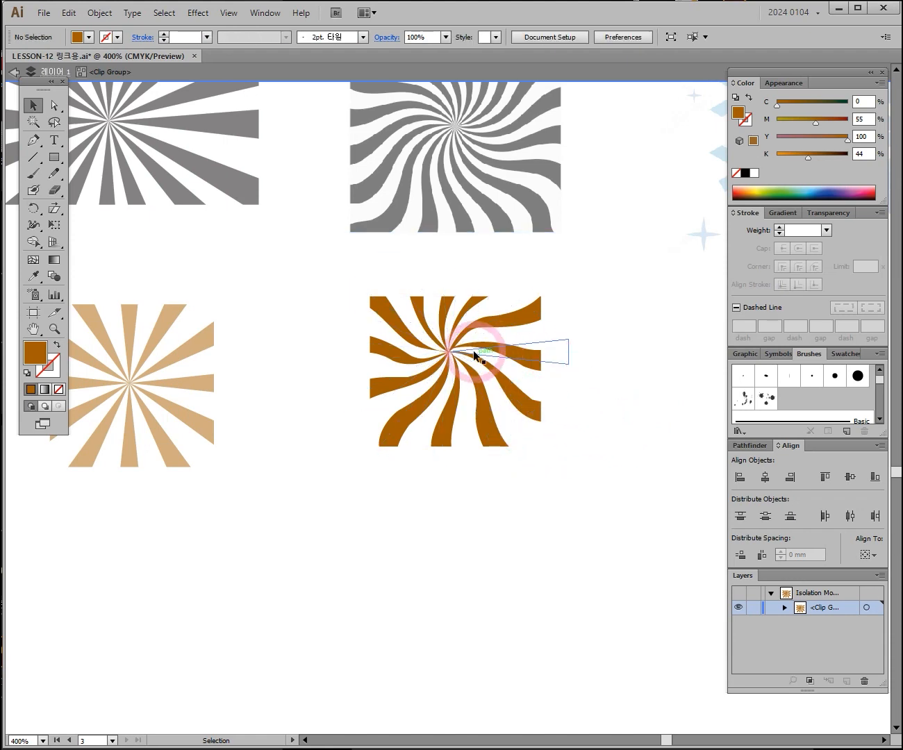
double_click(634, 462)
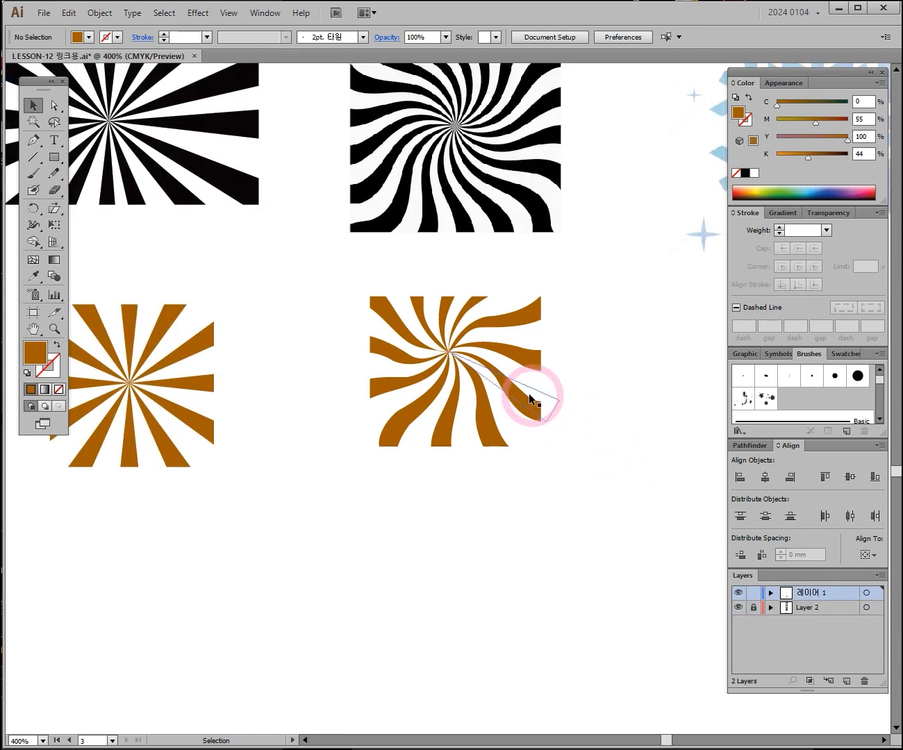
Step: Reposition the clipped swirl below its reference and release its clipping mask
left_click_drag(515, 409, 461, 484)
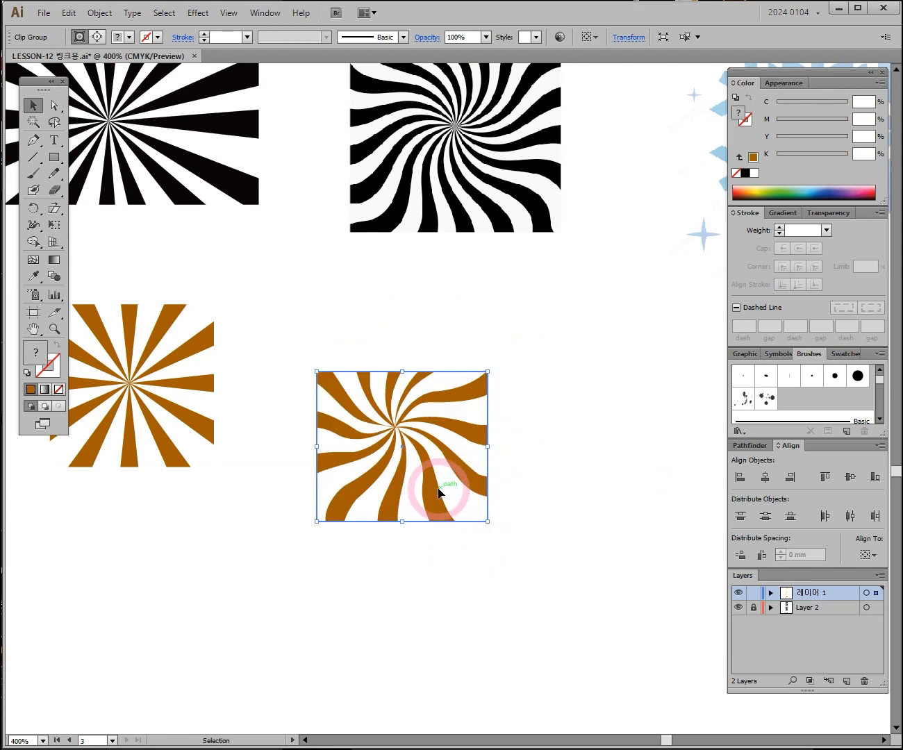
left_click_drag(483, 419, 518, 396)
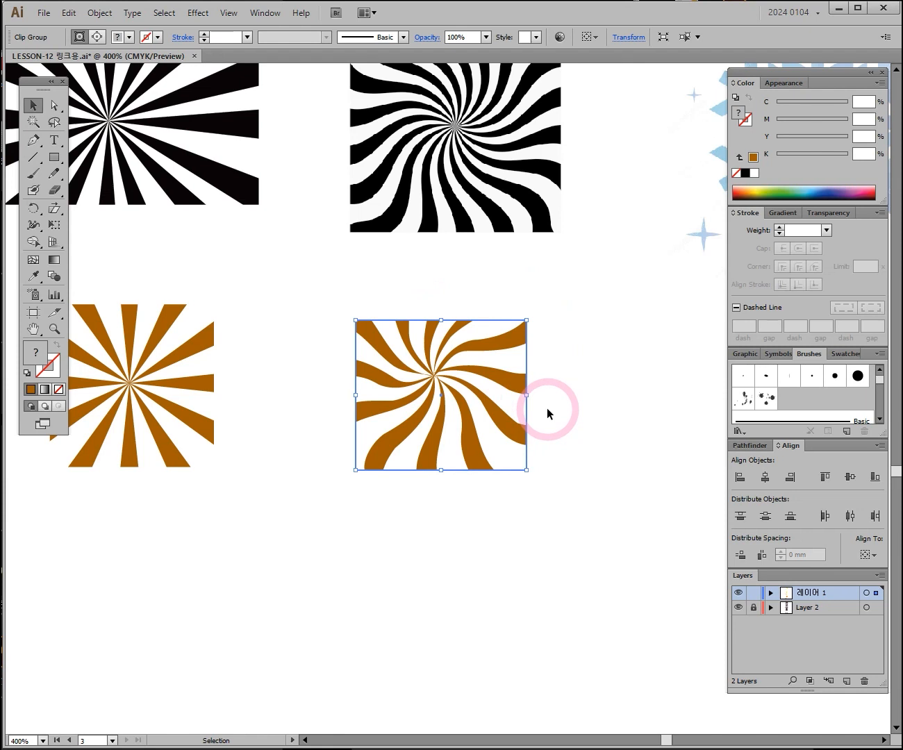
right_click(489, 397)
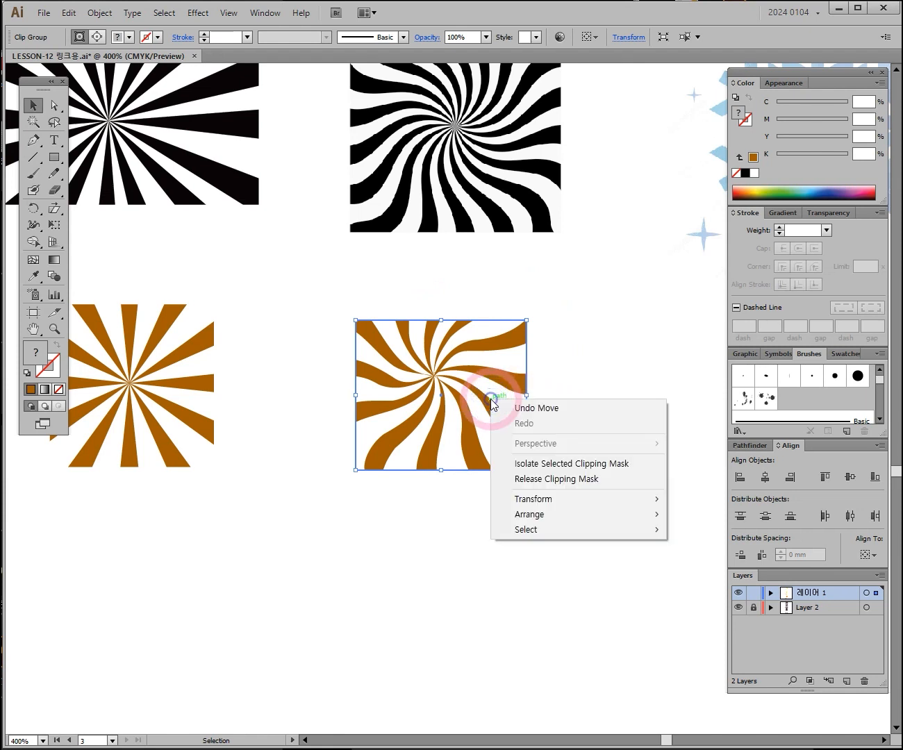
left_click(574, 484)
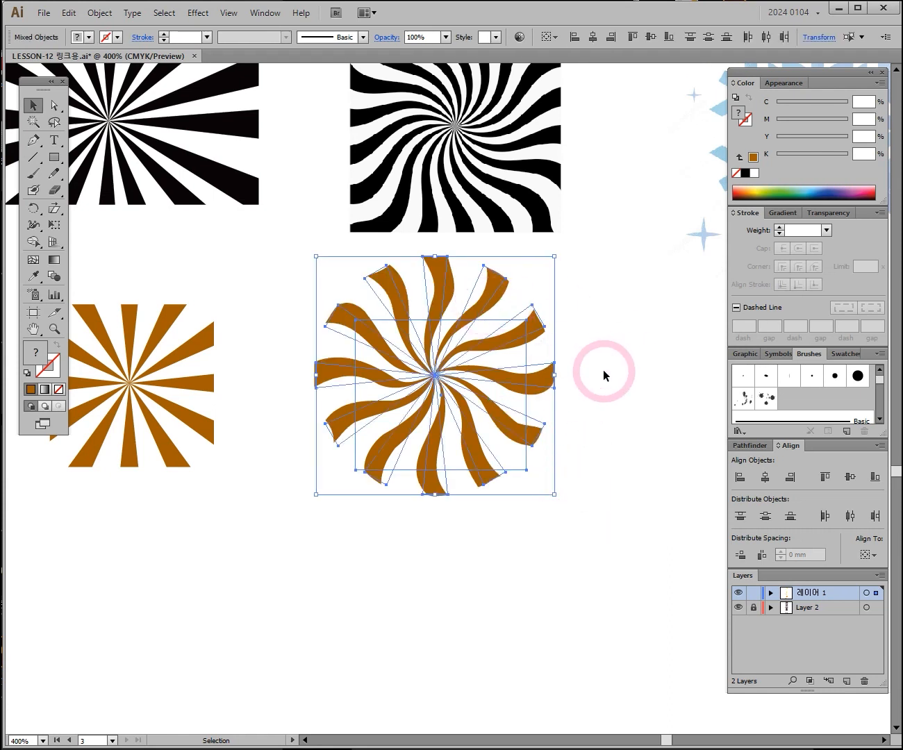
left_click(641, 327)
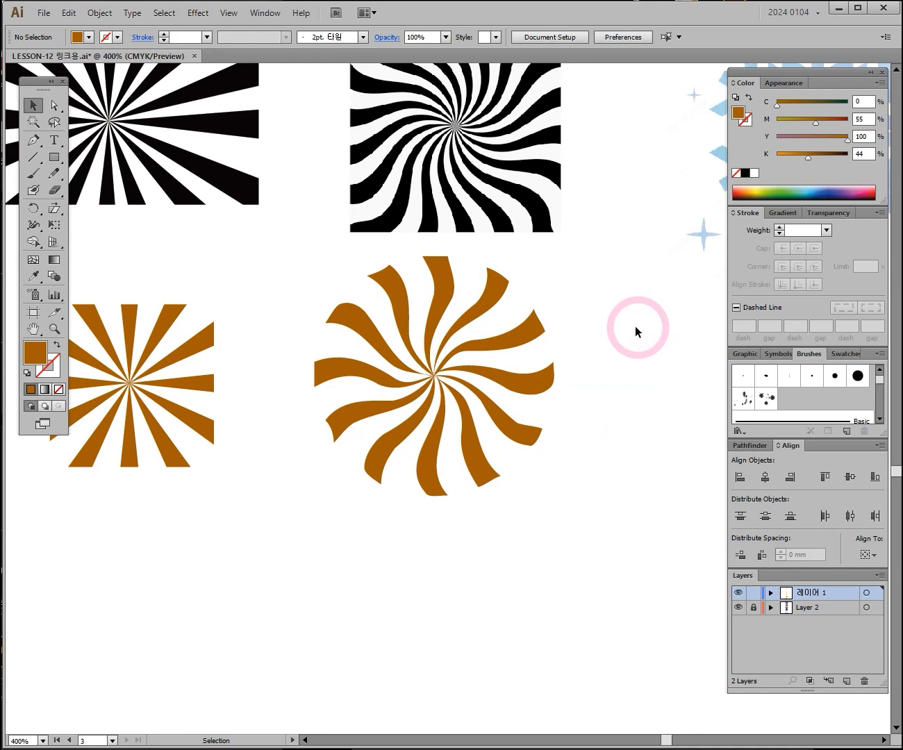
Step: Move the released swirl down and left off the former mask area and select the leftover unfilled rectangle
left_click(536, 339)
left_click_drag(536, 338, 439, 551)
left_click_drag(596, 281, 397, 388)
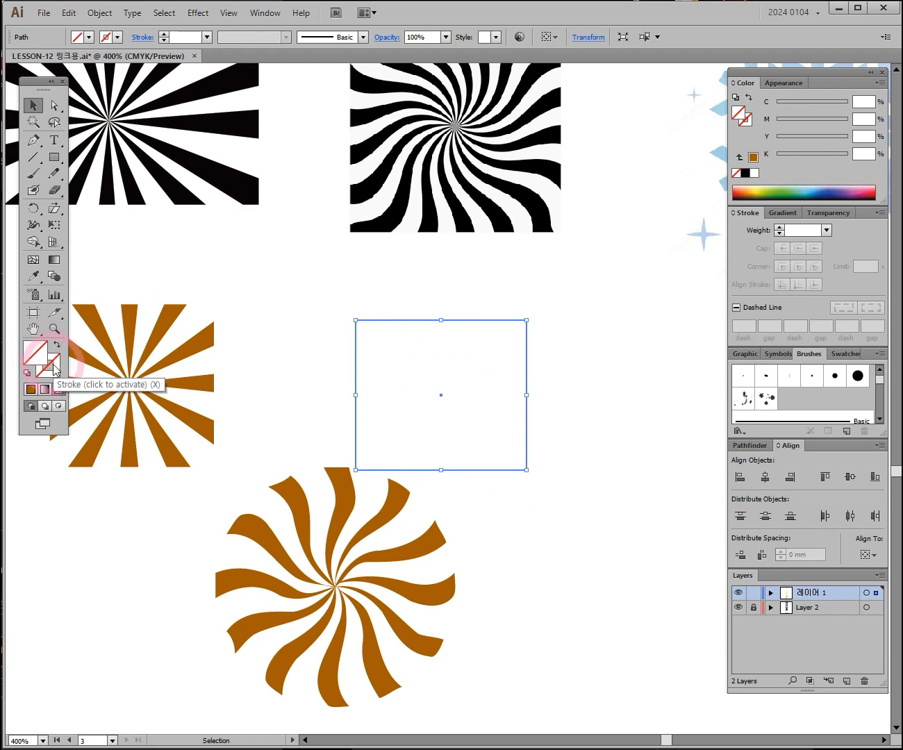
Step: Deselect the unfilled rectangle and move the released swirl up and right, below the wavy swirl reference
left_click(437, 396)
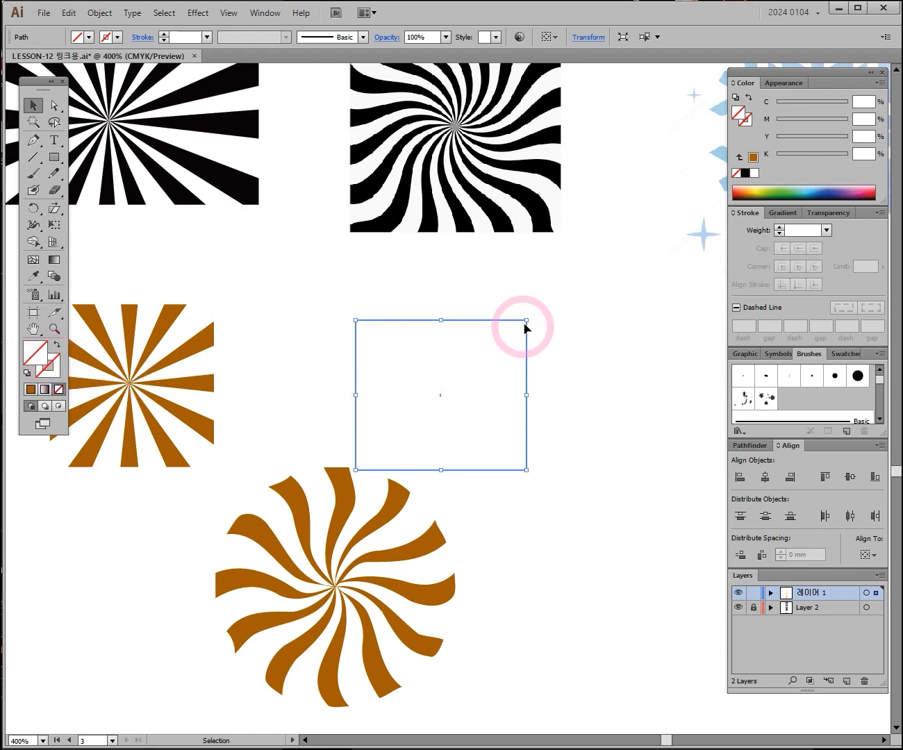
left_click(537, 463)
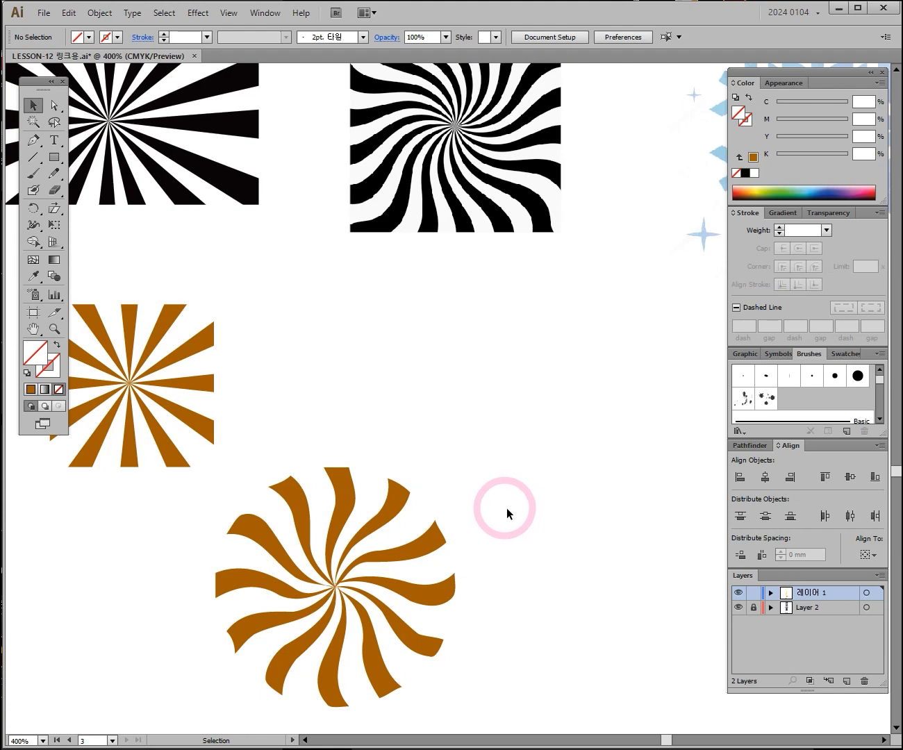
left_click_drag(396, 549, 422, 459)
Step: Fill the whole twisted swirl with green at C 78.43, M 7.84, Y 85.88, K 0
left_click(197, 14)
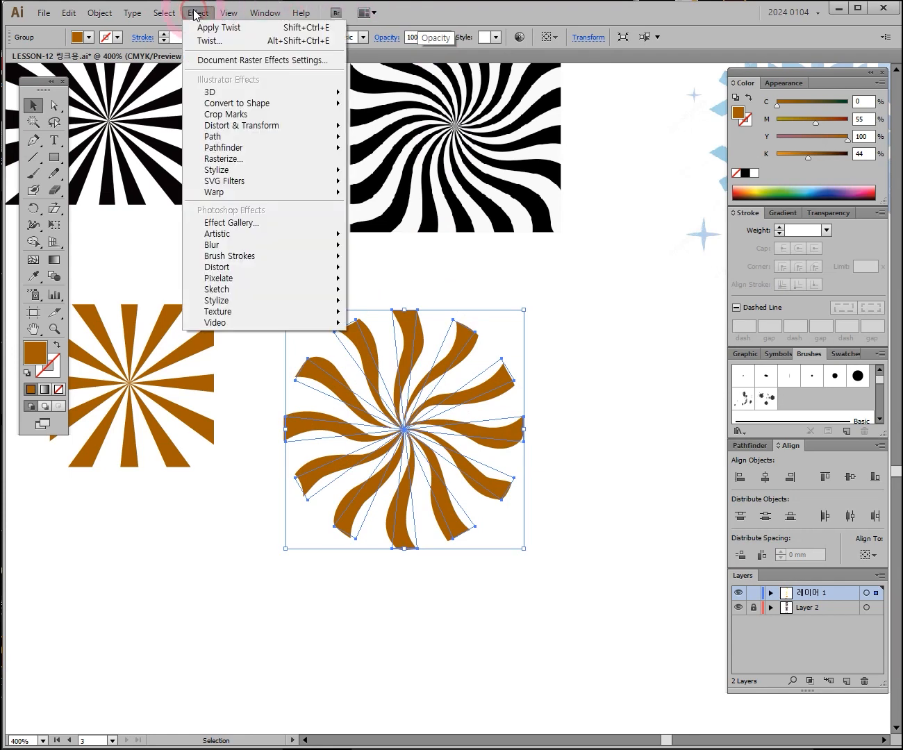
mouse_move(285, 133)
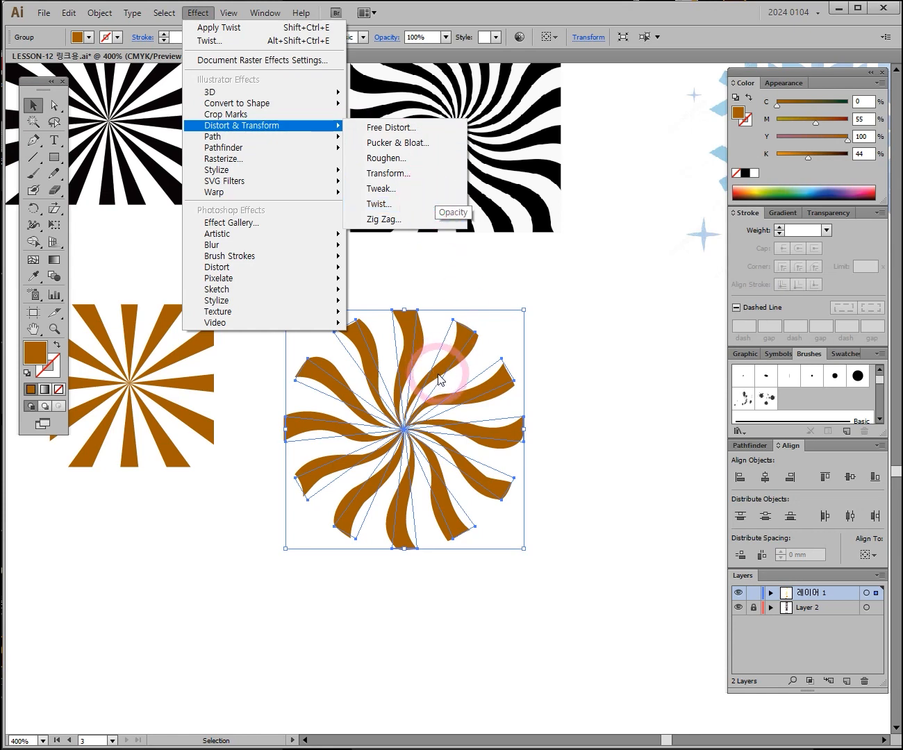
left_click(792, 190)
mouse_move(796, 185)
left_mouse_down()
mouse_move(869, 186)
mouse_move(792, 188)
left_mouse_up()
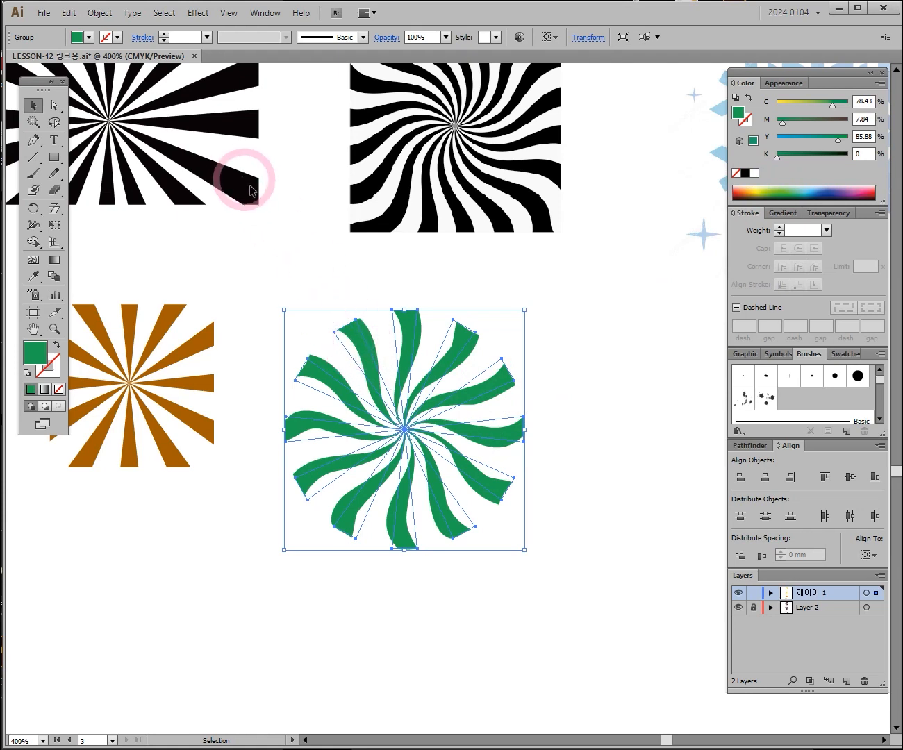
Step: Try to move the upper-left blade outward inside the isolated swirl group, undo the move and exit isolation mode
left_click_drag(357, 337, 337, 271)
double_click(381, 334)
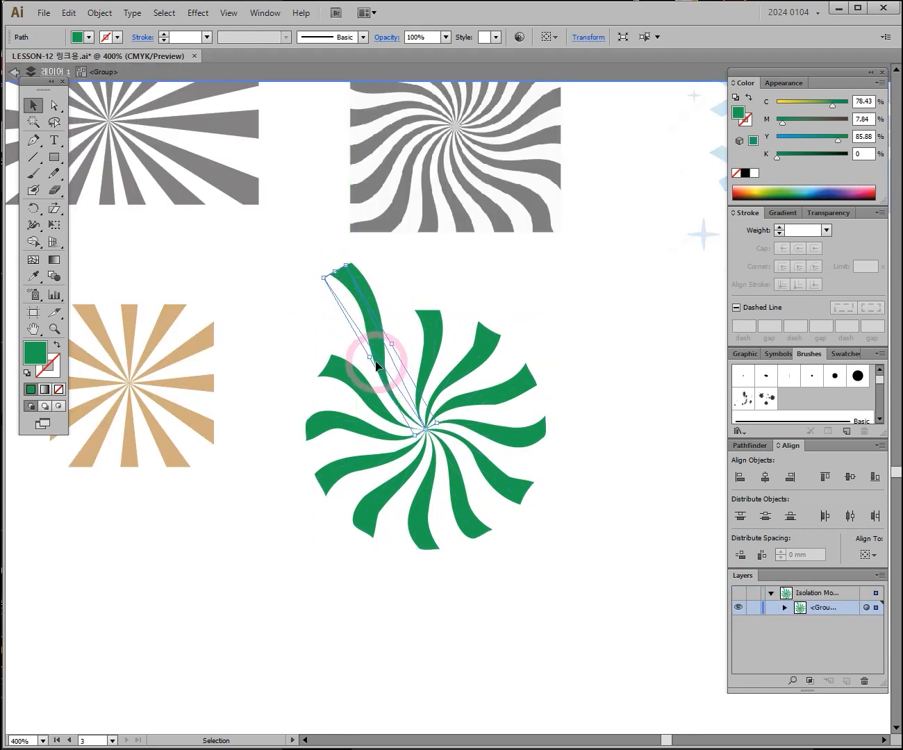
key("ctrl+z")
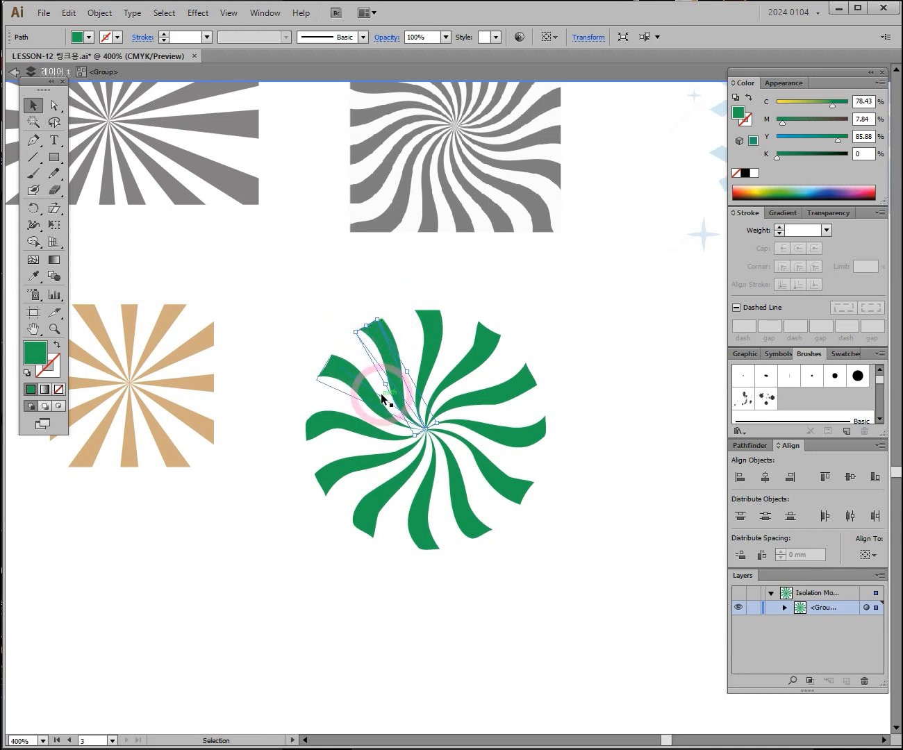
double_click(596, 340)
Step: Shift the swirl slightly up and left and expand its appearance so the Twist effect becomes real paths
mouse_move(444, 422)
left_mouse_down()
mouse_move(447, 406)
mouse_move(440, 404)
left_mouse_up()
left_click(100, 13)
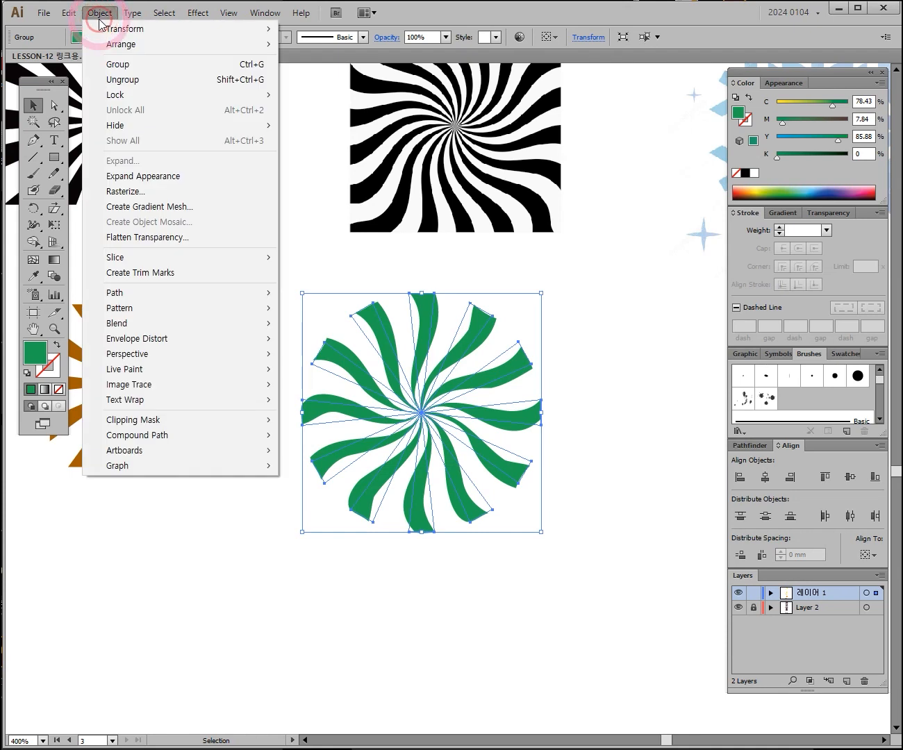
left_click(145, 178)
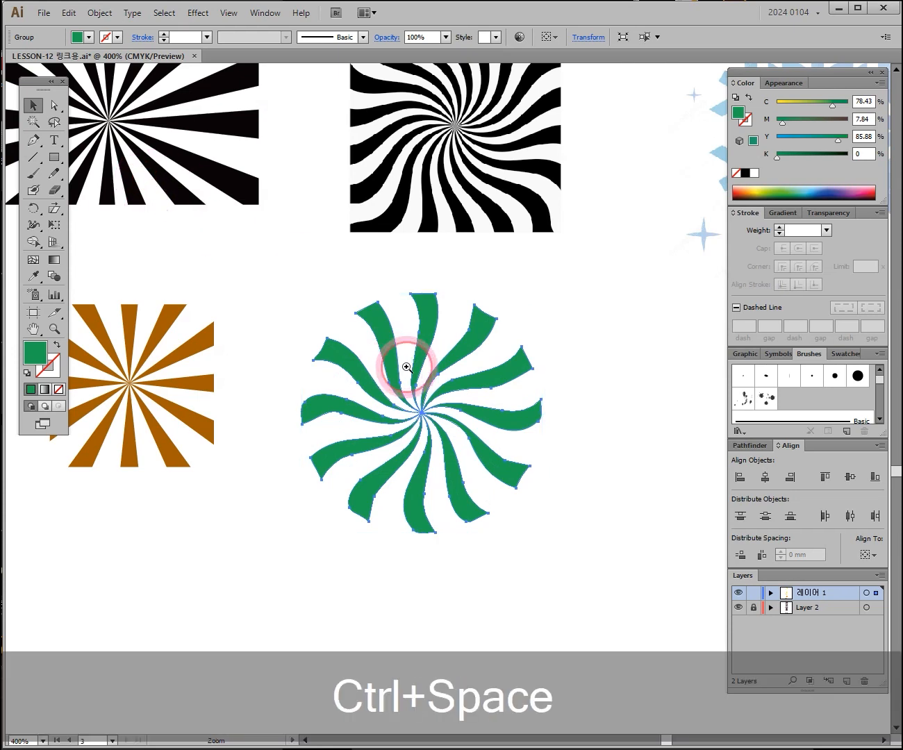
Step: Reshape the swirl's upper-left blade by pulling its outer corner anchor point up and right with Direct Selection
left_click(406, 370, "ctrl")
left_click_drag(528, 442, 398, 325)
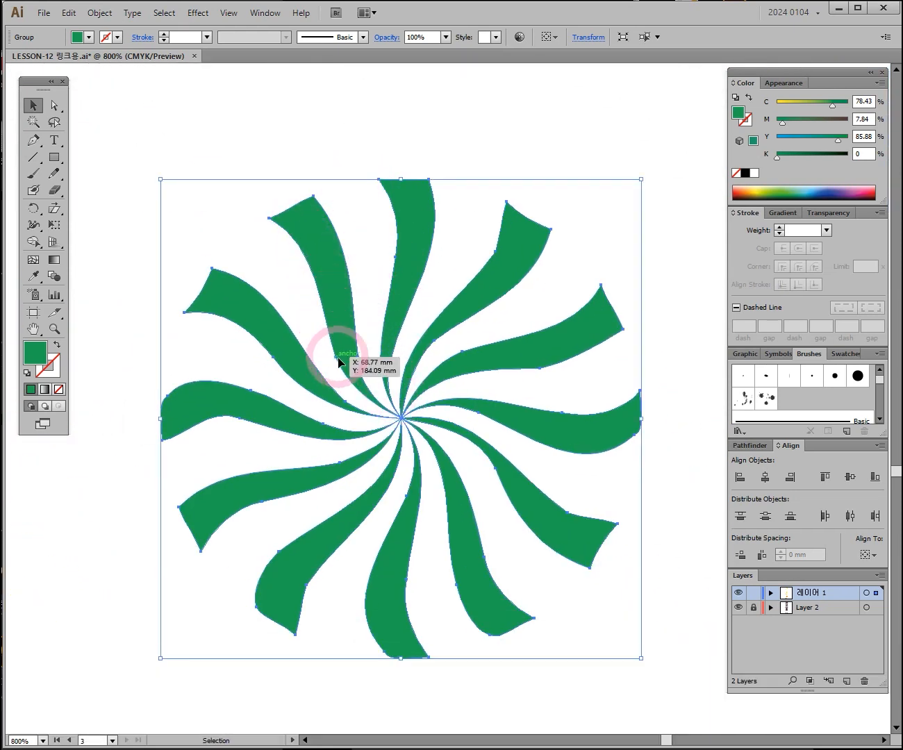
left_click(55, 106)
left_click(97, 117)
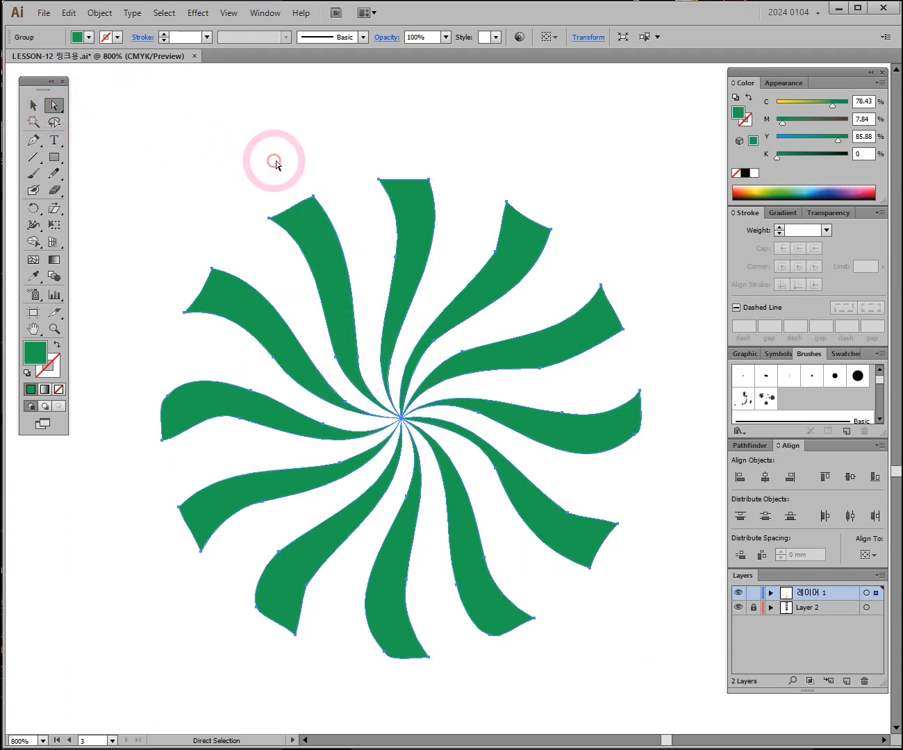
left_click(314, 198)
left_click_drag(314, 198, 347, 127)
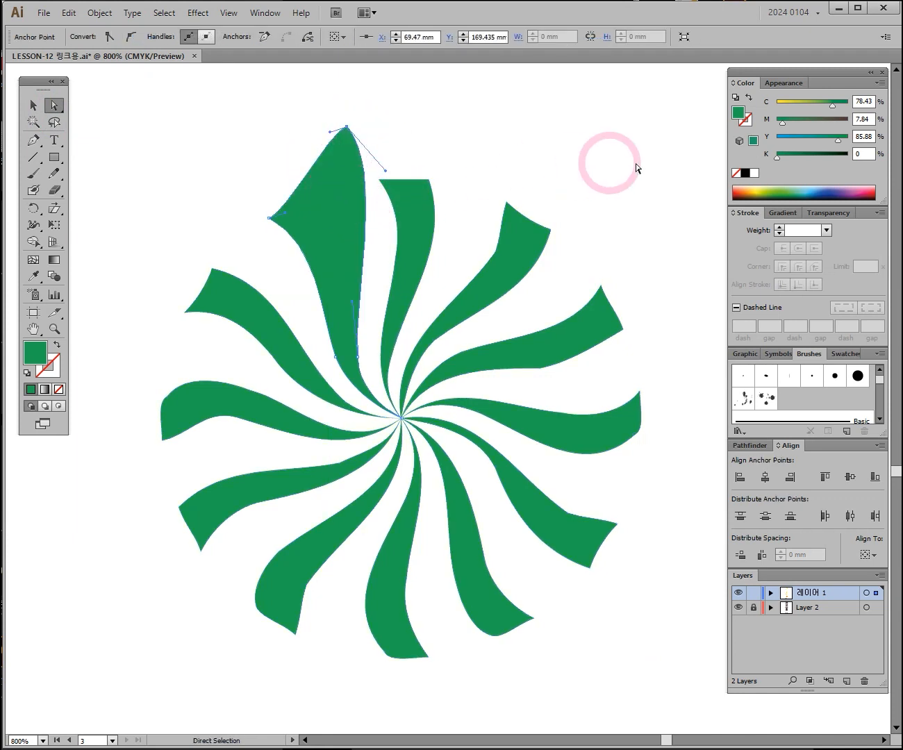
Step: Recolour the reshaped blade blue, the upper-right blade dark red and the lower-right blade light green
left_click(821, 193)
left_click(528, 347)
left_click(867, 192)
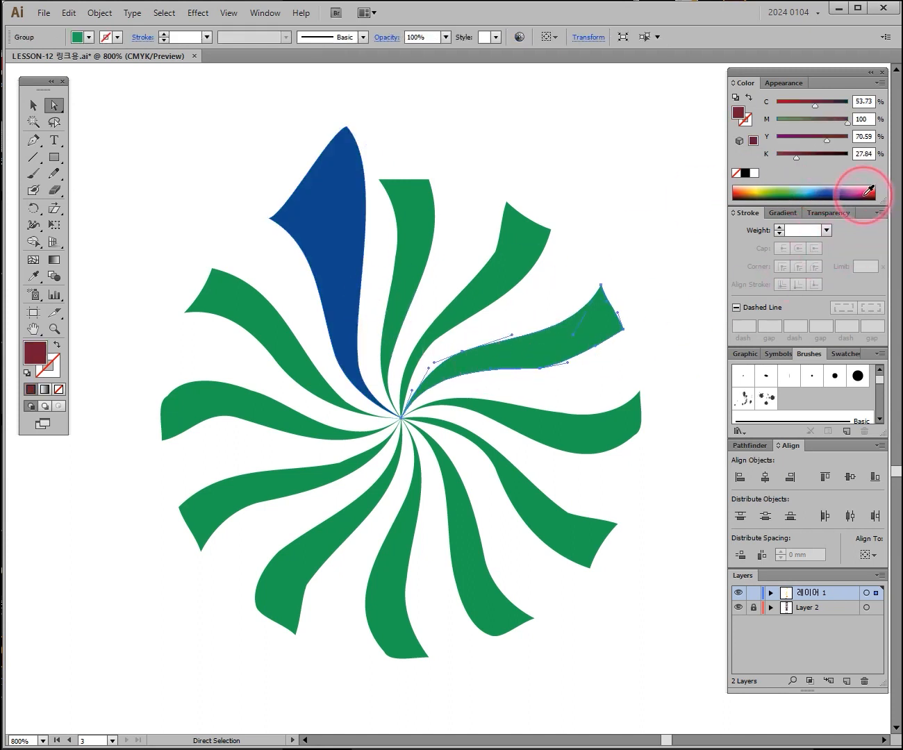
left_click(574, 526)
left_click(766, 194)
Step: Fill the swirl's bottom blade yellow and its lower-left blade pink, and deselect the swirl
left_click(377, 558)
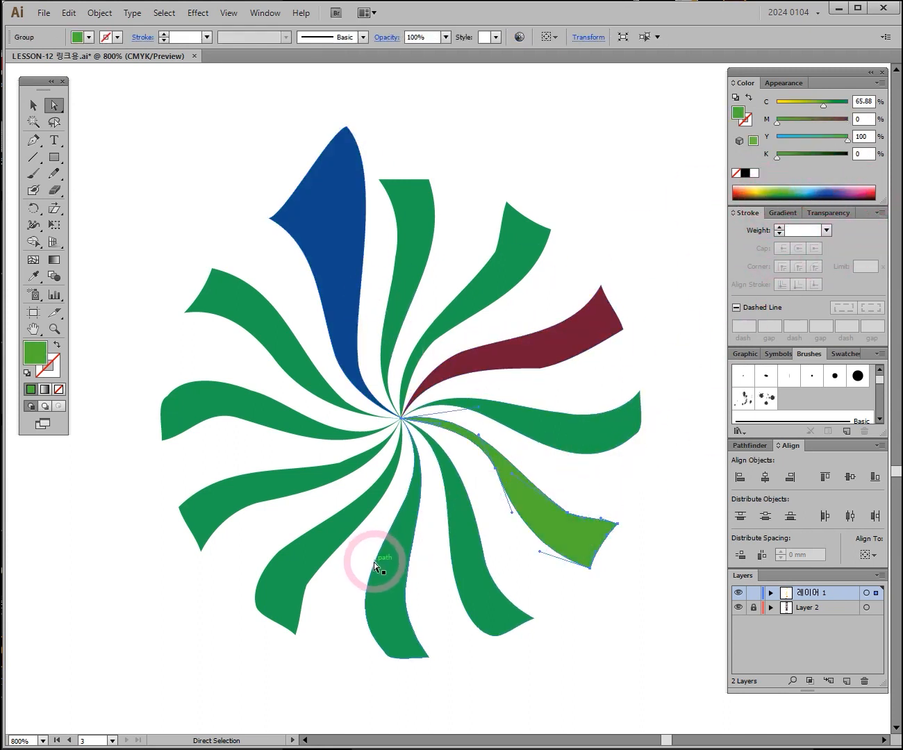
left_click(734, 196)
left_click(757, 188)
left_click(299, 478)
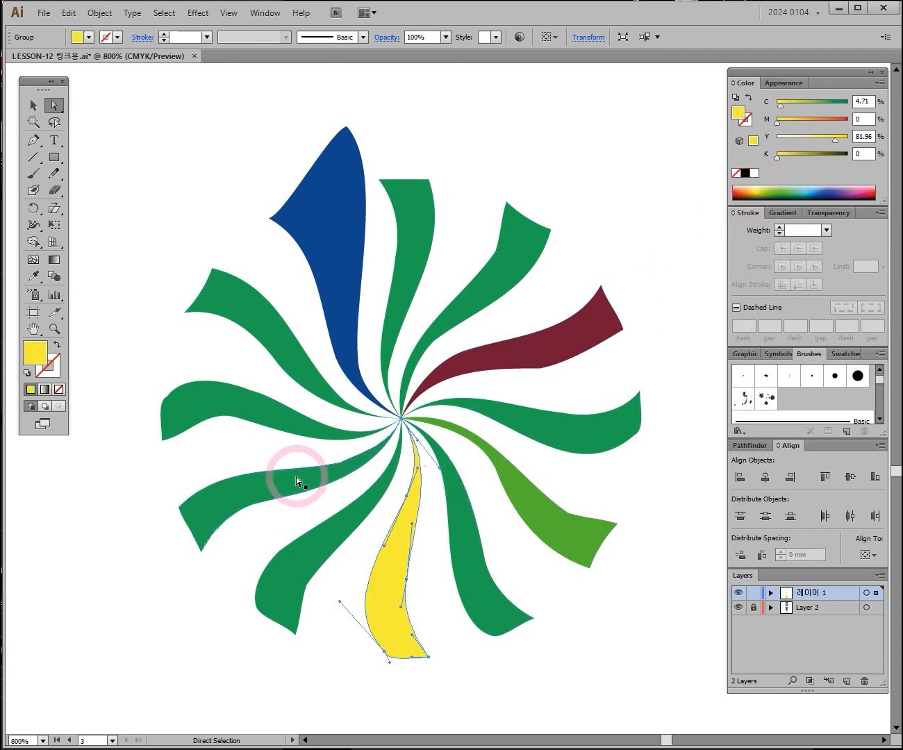
left_click(355, 450)
left_click(865, 190)
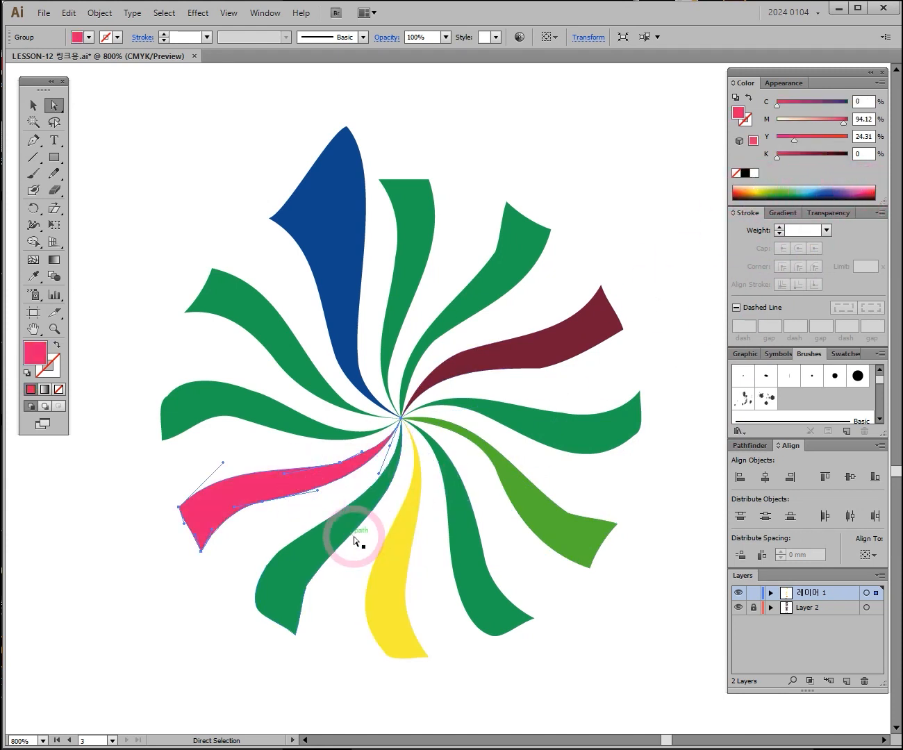
left_click(114, 17)
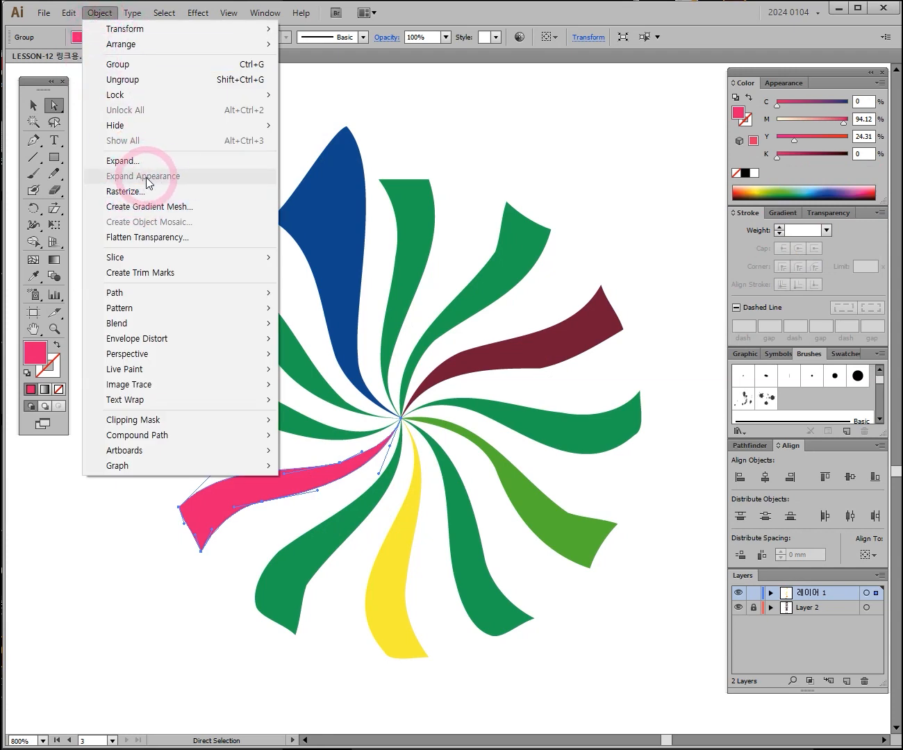
left_click(33, 105)
left_click(505, 131)
Step: Bring the snowflake reference into view and examine the shape of its arms and slanted branches
left_click(496, 359, "ctrl+alt")
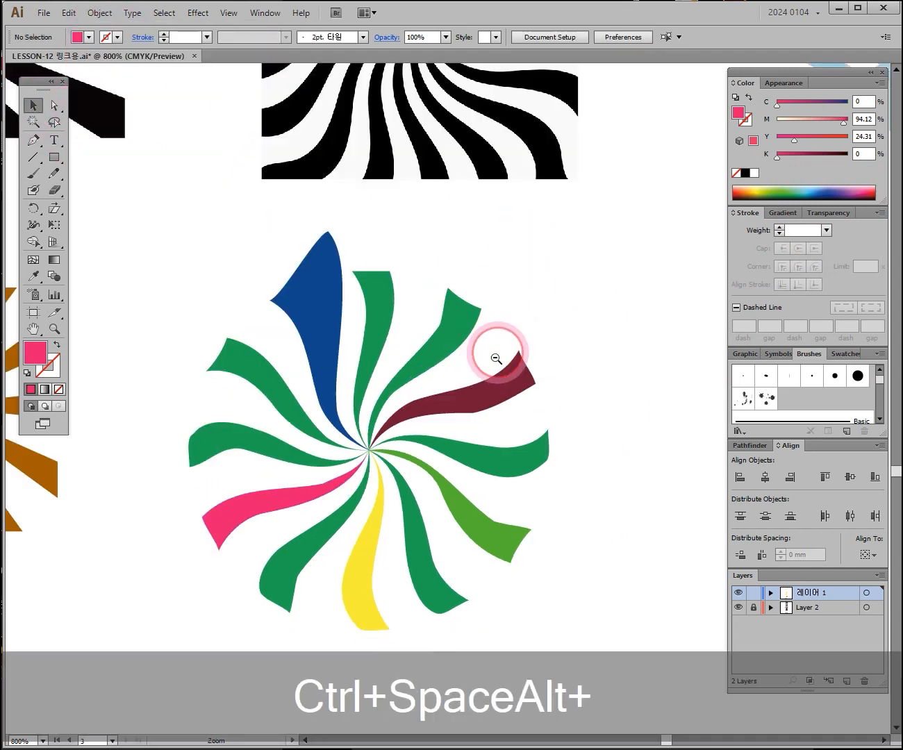
left_click(489, 361, "ctrl+alt")
left_click(489, 362, "ctrl+alt")
left_click_drag(622, 355, 283, 371)
left_click(406, 298, "ctrl")
left_click_drag(415, 436, 437, 314)
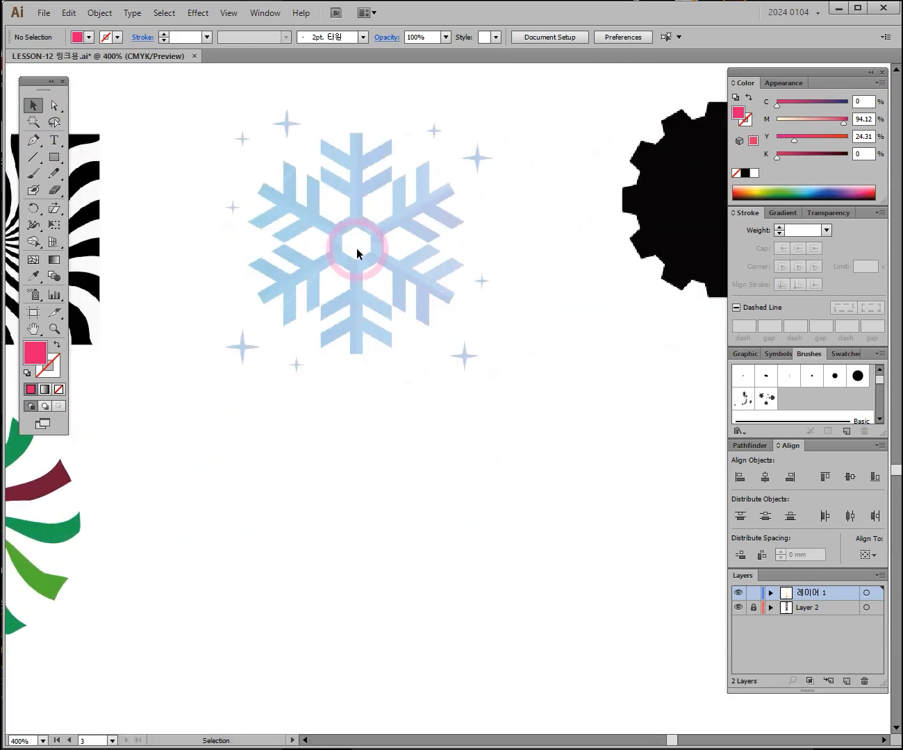
left_click(381, 242, "ctrl")
left_click_drag(439, 412, 340, 355)
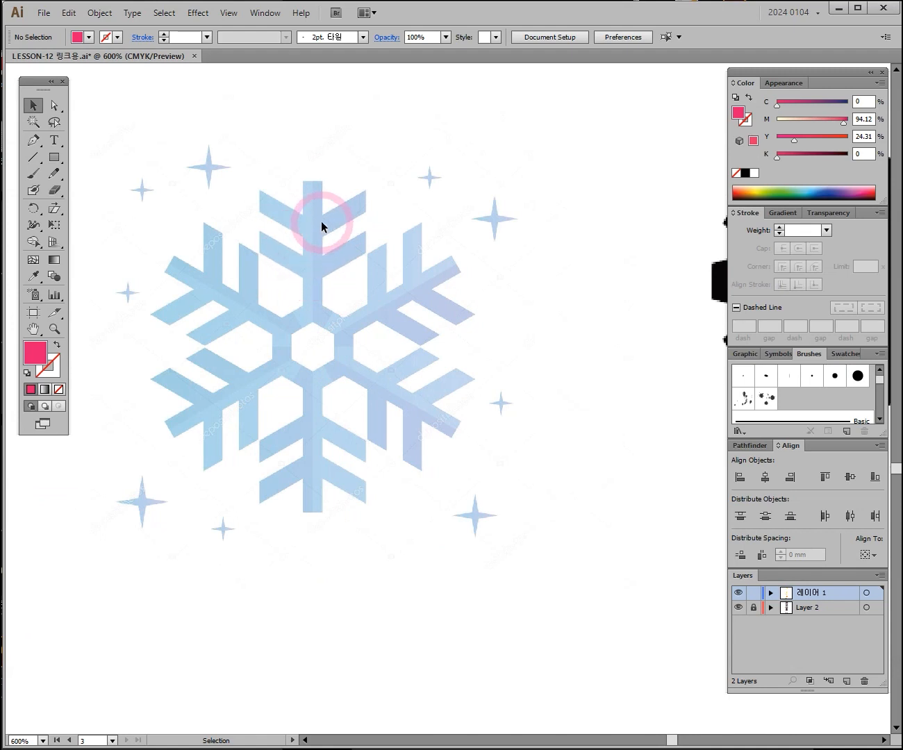
left_click_drag(456, 424, 473, 354)
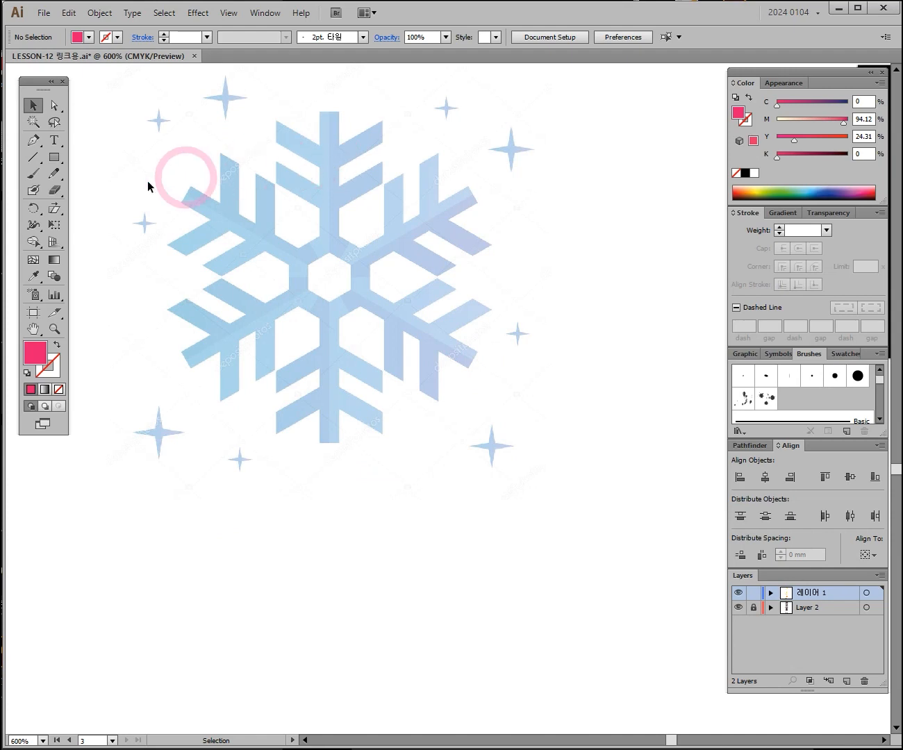
Step: Draw a small horizontal rectangle below the snowflake reference and fill it light blue with C 34, M 0, Y 0, K 0
left_click_drag(54, 157, 87, 159)
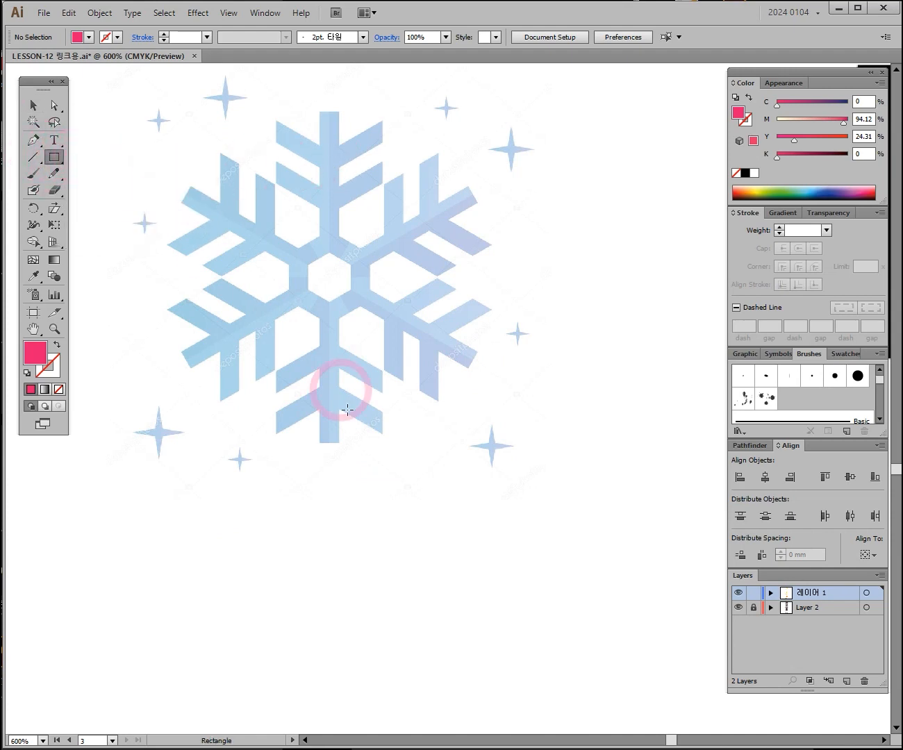
scroll(320, 451, "down", 2)
left_click_drag(283, 473, 341, 493)
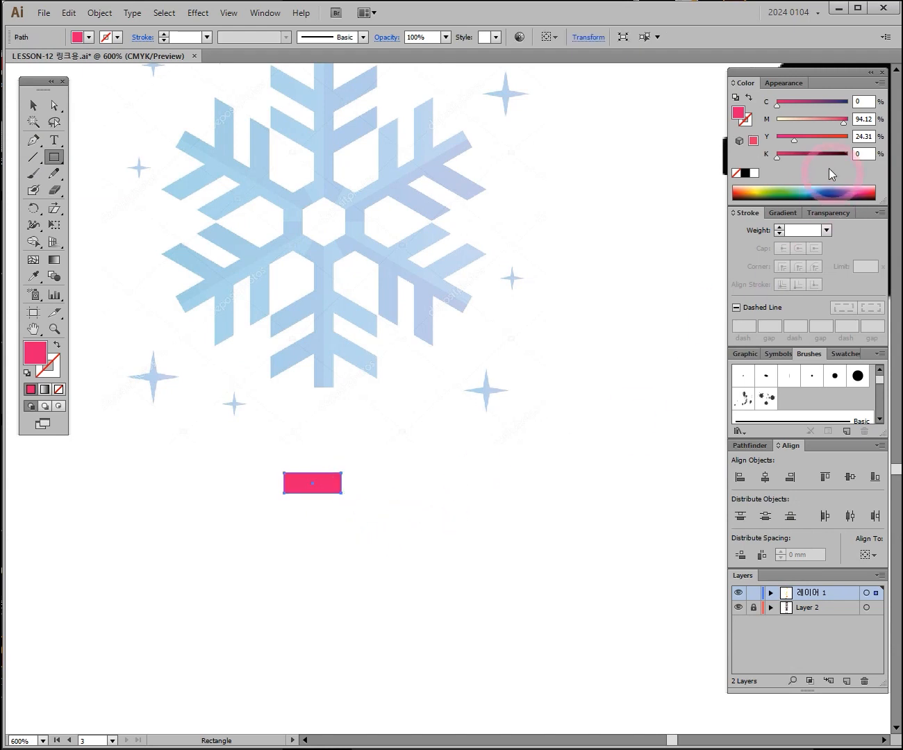
mouse_move(802, 121)
left_mouse_down()
mouse_move(778, 118)
mouse_move(802, 101)
left_mouse_up()
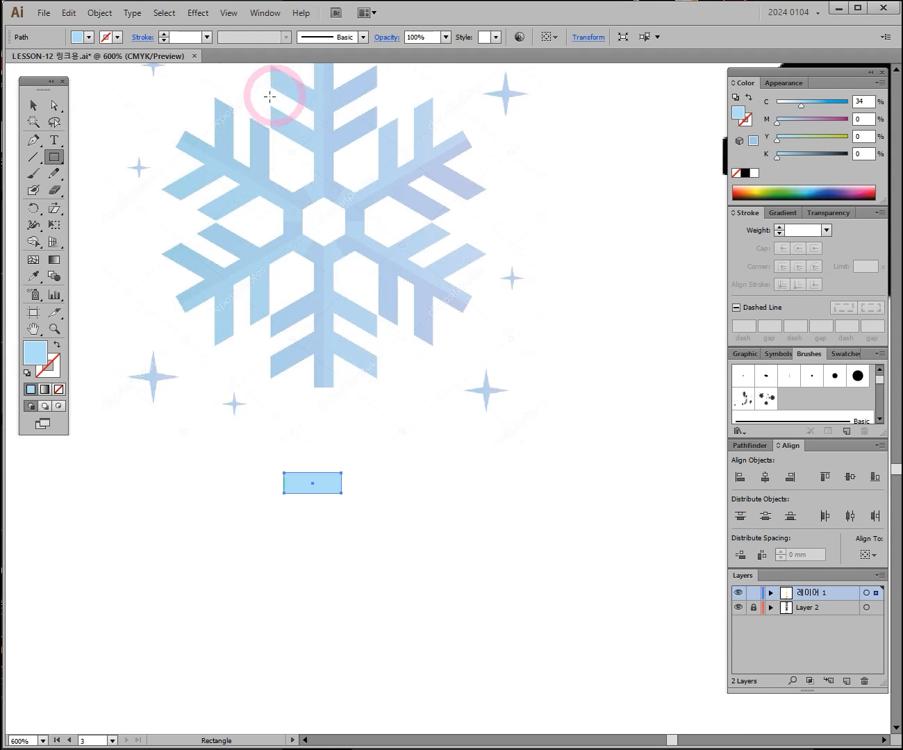
Step: Shear the light blue rectangle vertically into a parallelogram that slopes down to the right like a snowflake branch
left_click(54, 211)
left_click_drag(54, 211, 102, 222)
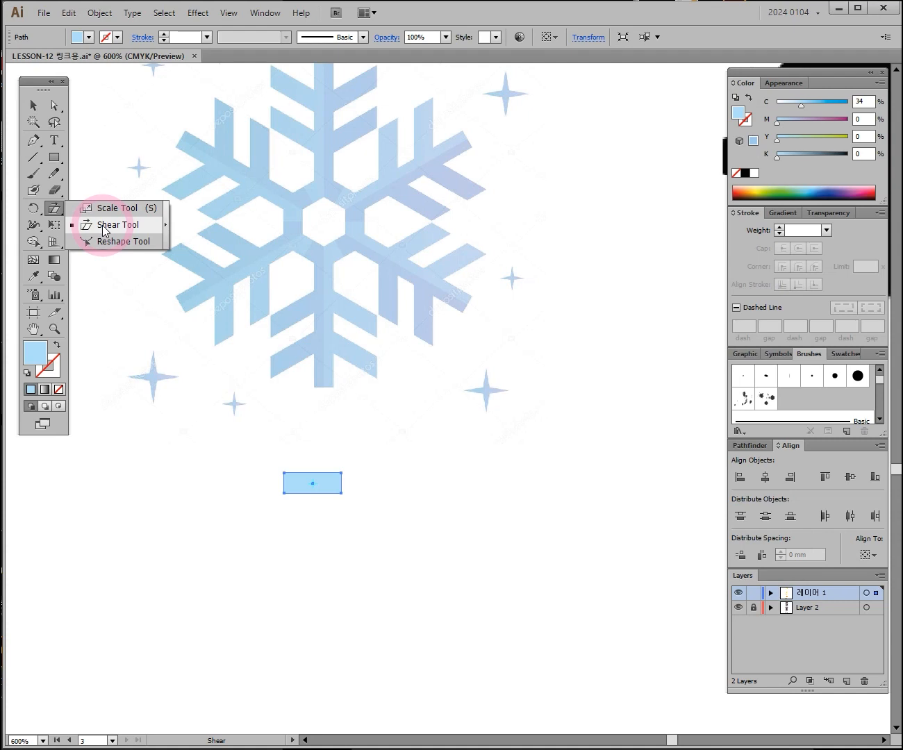
left_click_drag(102, 227, 103, 228)
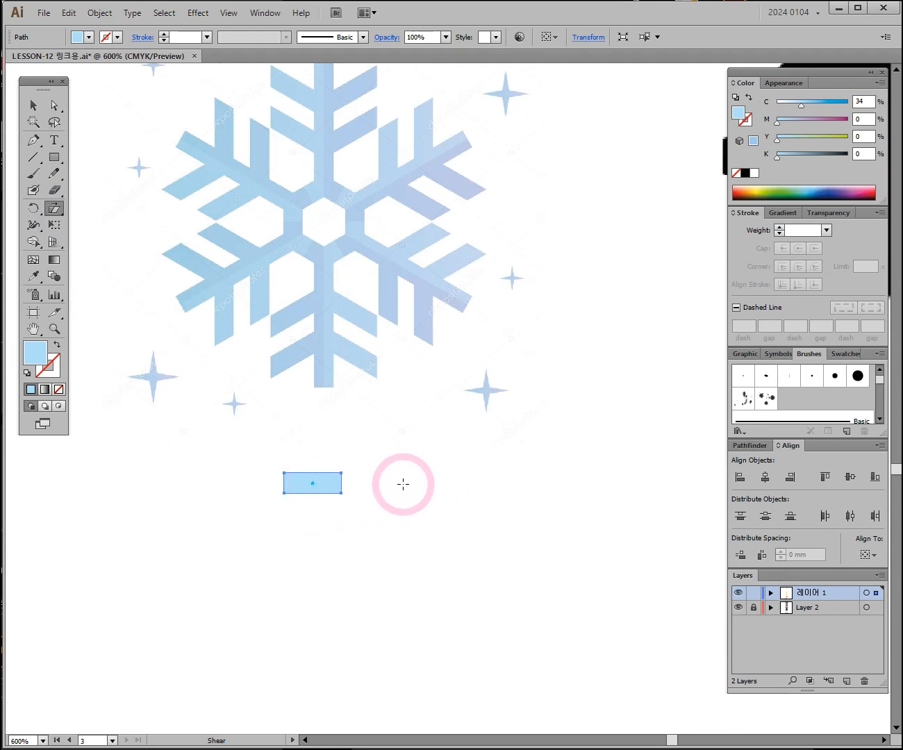
left_click_drag(402, 485, 394, 389)
left_click_drag(366, 610, 399, 513)
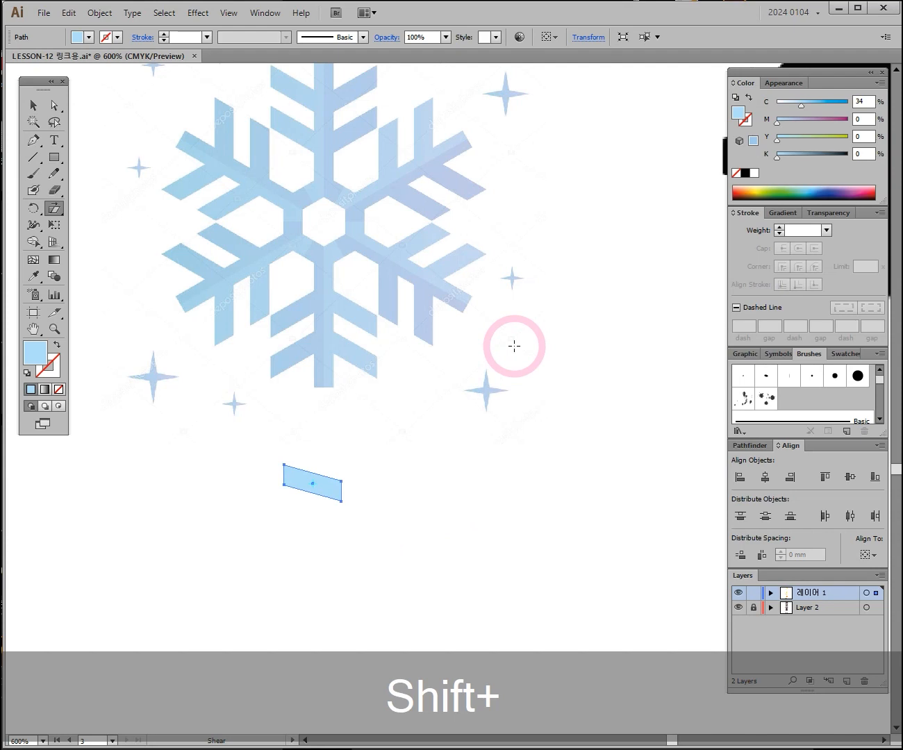
Step: Duplicate the slanted bar straight below the original and toggle Smart Guides
left_click(32, 106)
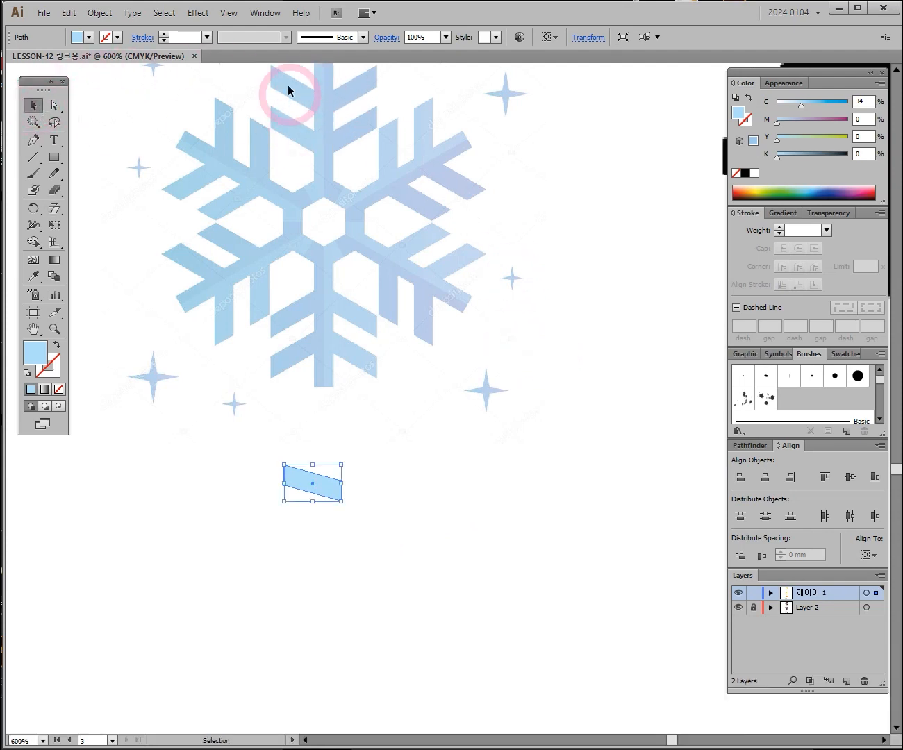
left_click_drag(331, 487, 338, 530)
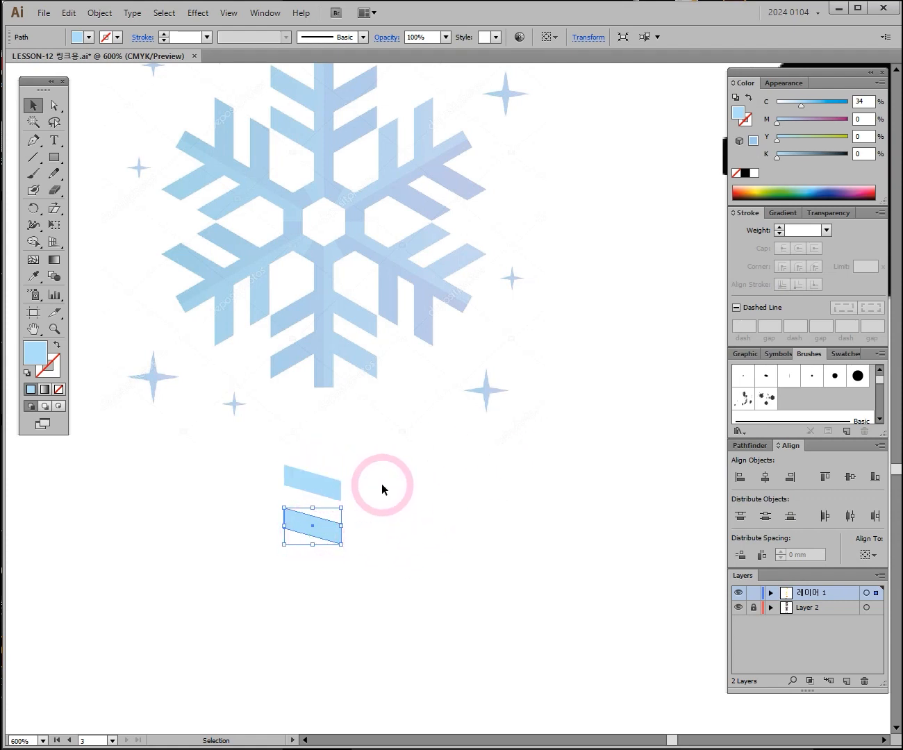
key("ctrl")
key("ctrl+u")
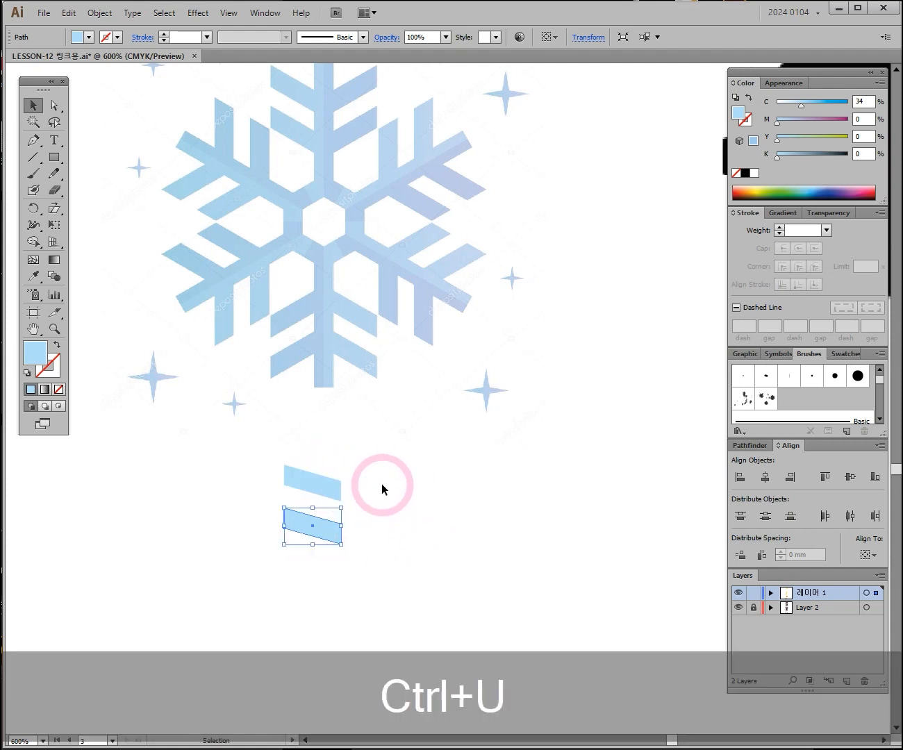
Step: Select both slanted bars and group them
key("space")
left_click_drag(378, 496, 375, 444)
left_click_drag(375, 384, 314, 485)
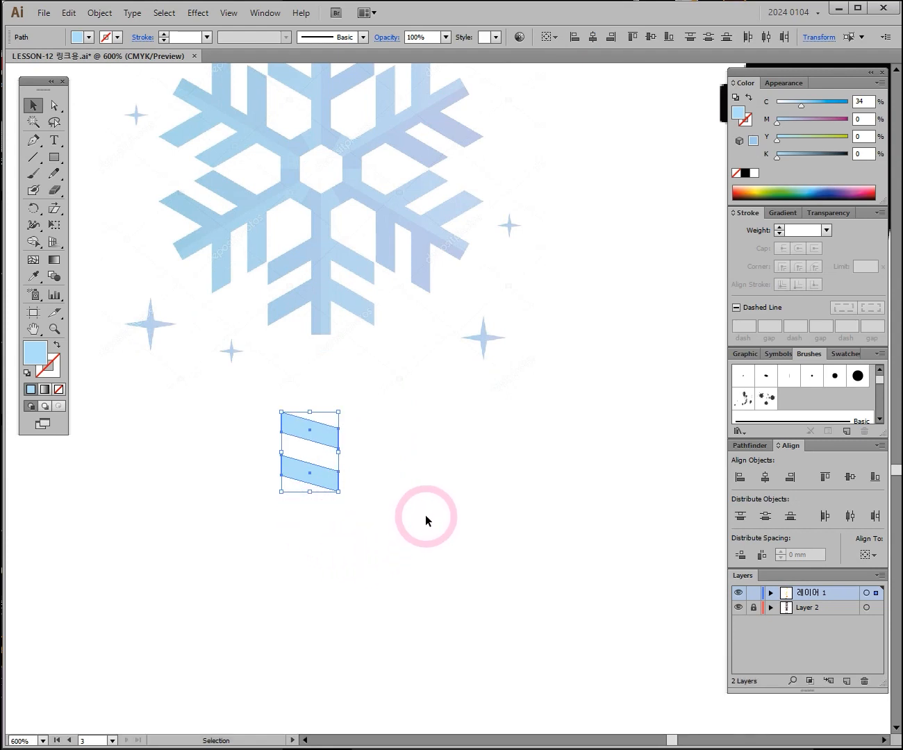
key("ctrl+g")
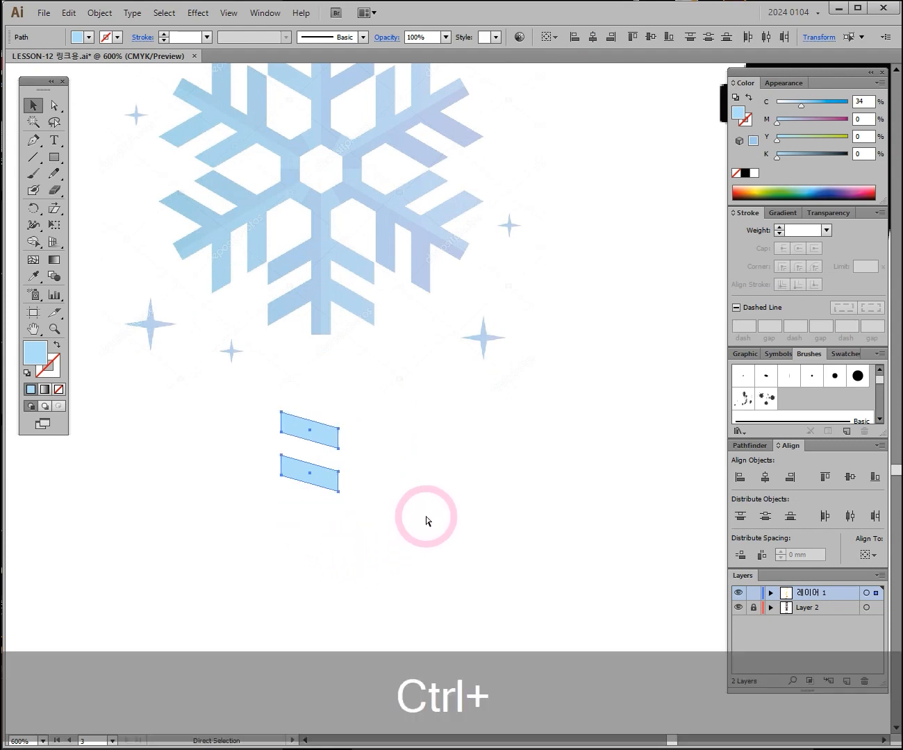
Step: Reflect the grouped slanted bars across the vertical axis as a mirrored copy
key("space")
left_click_drag(454, 449, 403, 519)
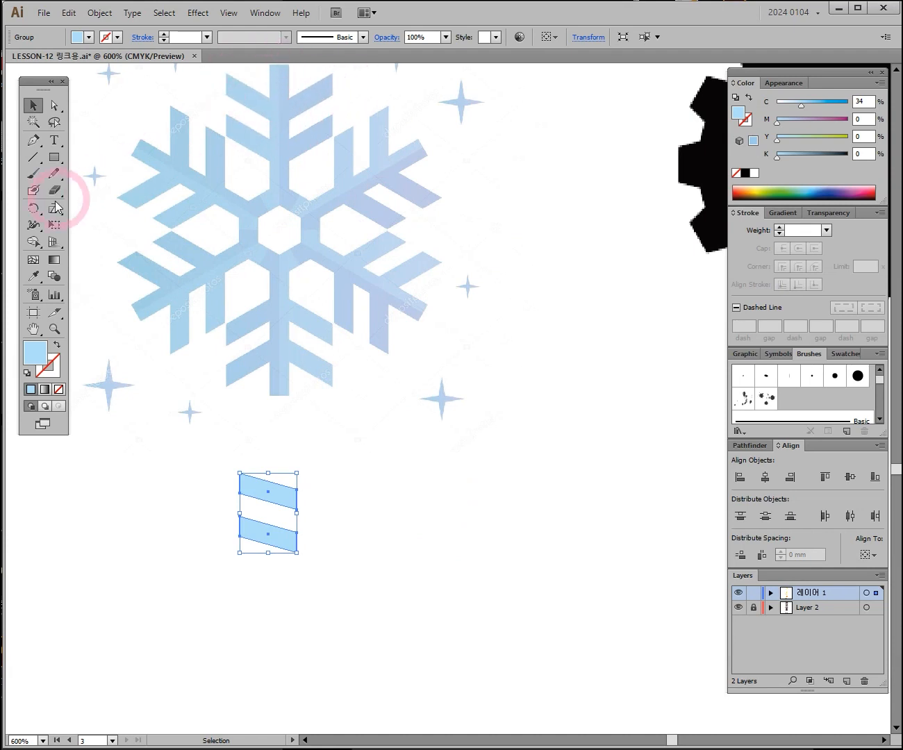
left_click_drag(32, 207, 65, 226)
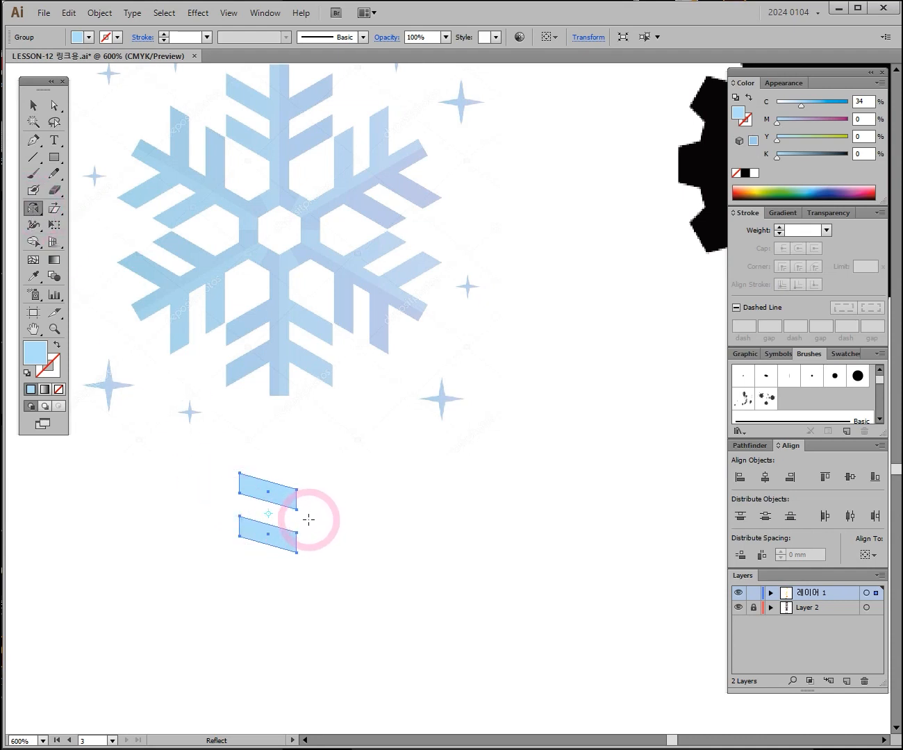
double_click(30, 209)
left_click_drag(558, 182, 539, 349)
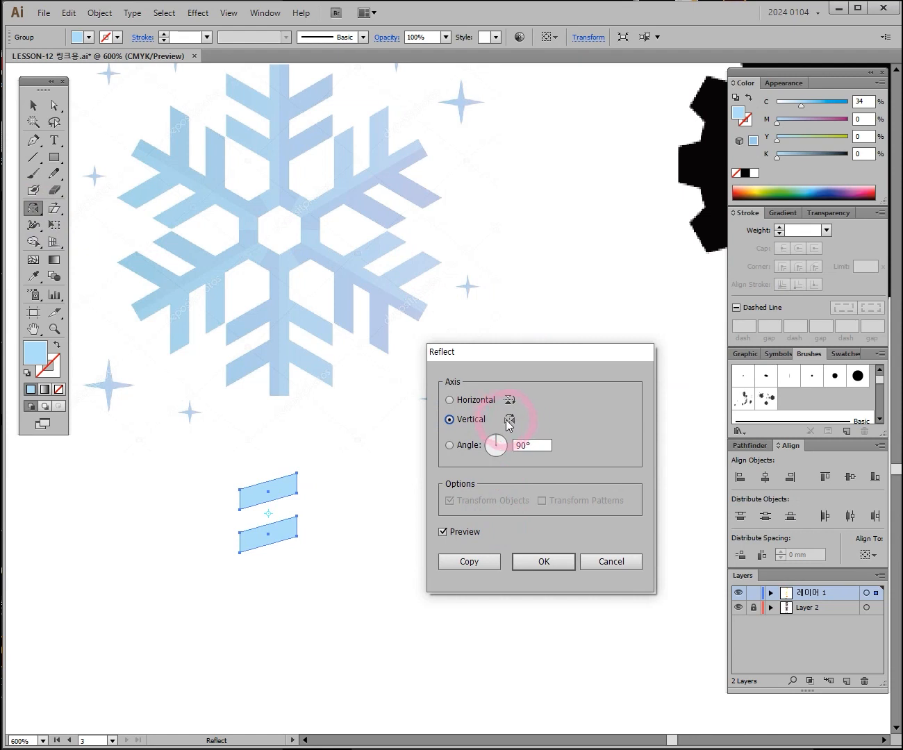
left_click(442, 532)
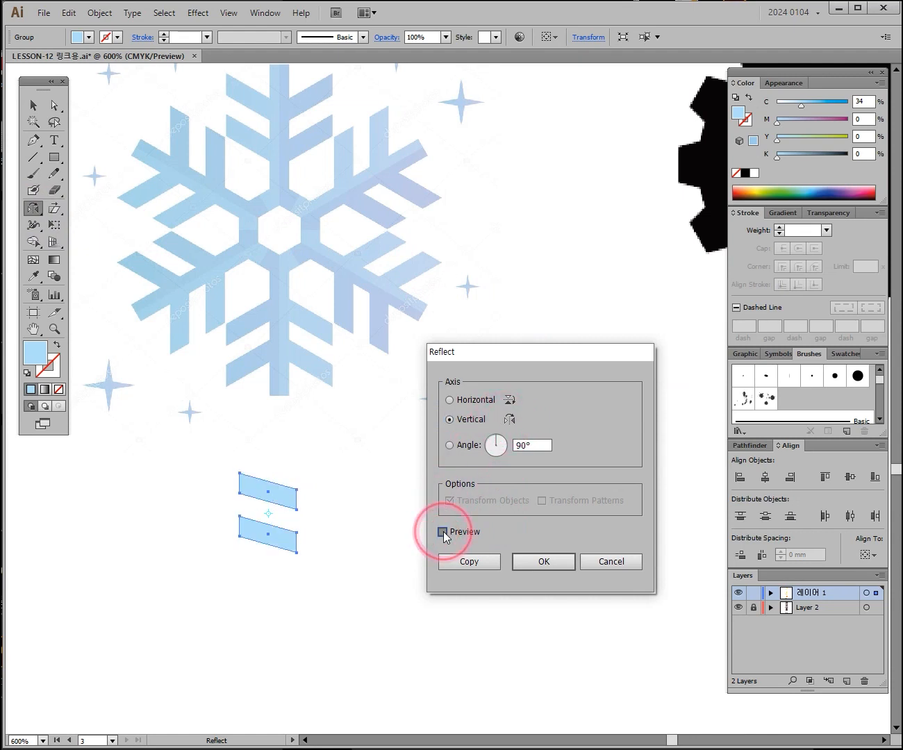
left_click(442, 532)
left_click(469, 561)
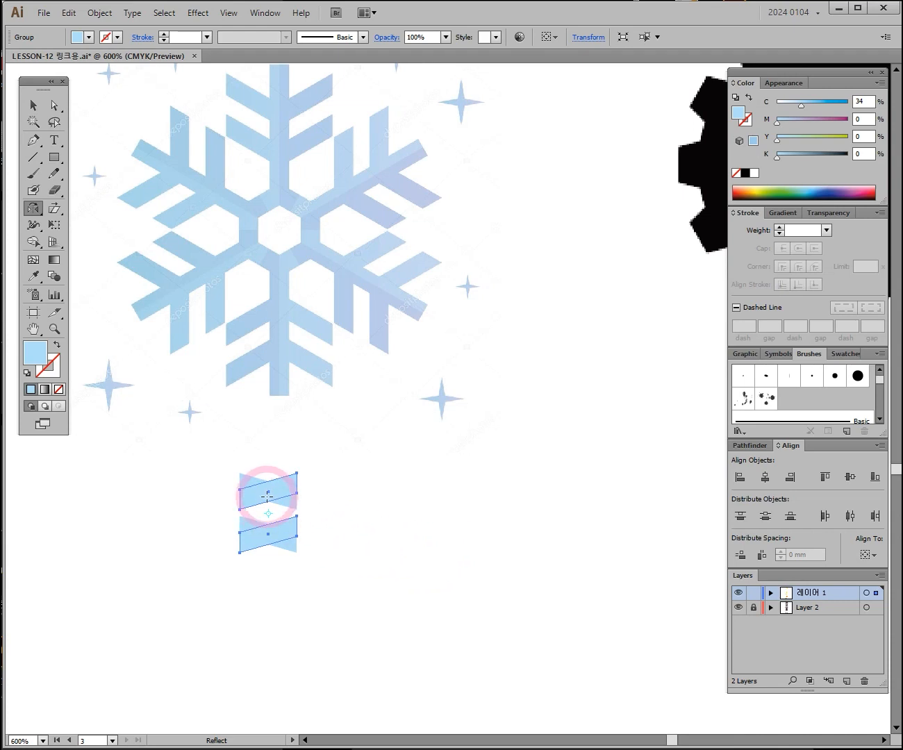
Step: Move the mirrored bars to the right of the originals, leaving a narrow gap between the two pairs
left_click(35, 104)
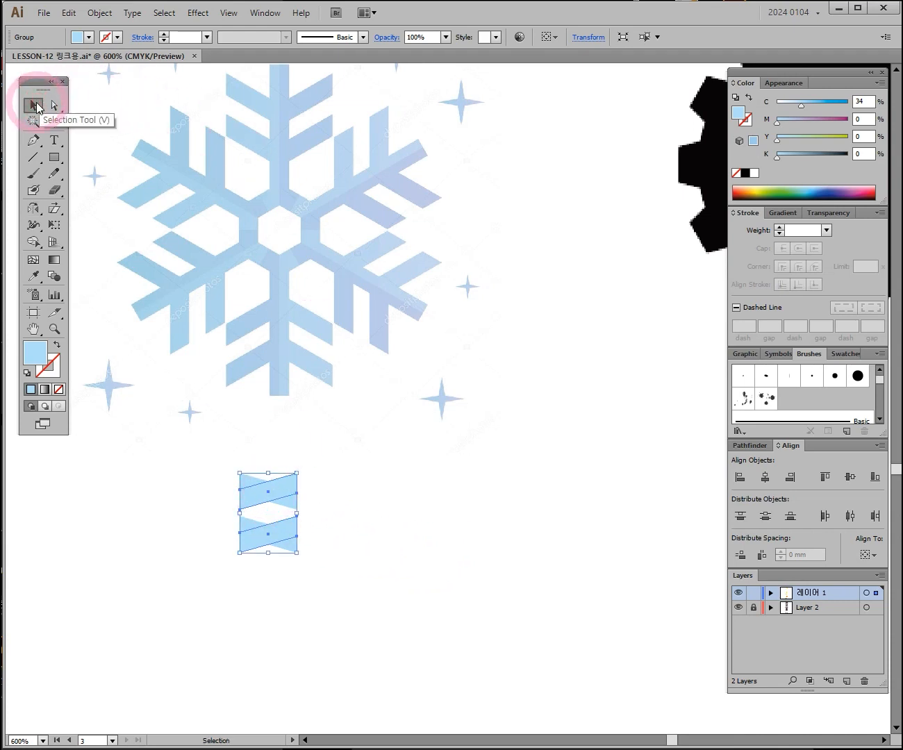
left_click(284, 495)
left_click_drag(284, 495, 356, 491)
left_click(370, 492)
left_click(428, 515)
Step: Draw a narrow vertical rectangle over the gap between the bar pairs and lengthen it downward into a stem
key("space")
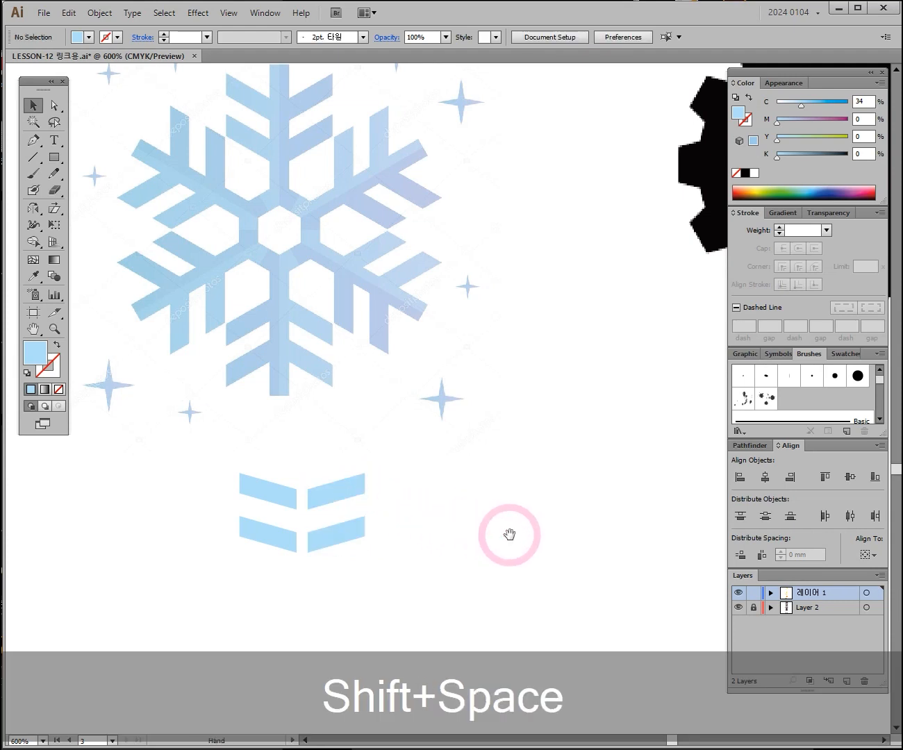
left_click_drag(509, 535, 518, 502)
key("space")
left_click_drag(287, 93, 261, 129)
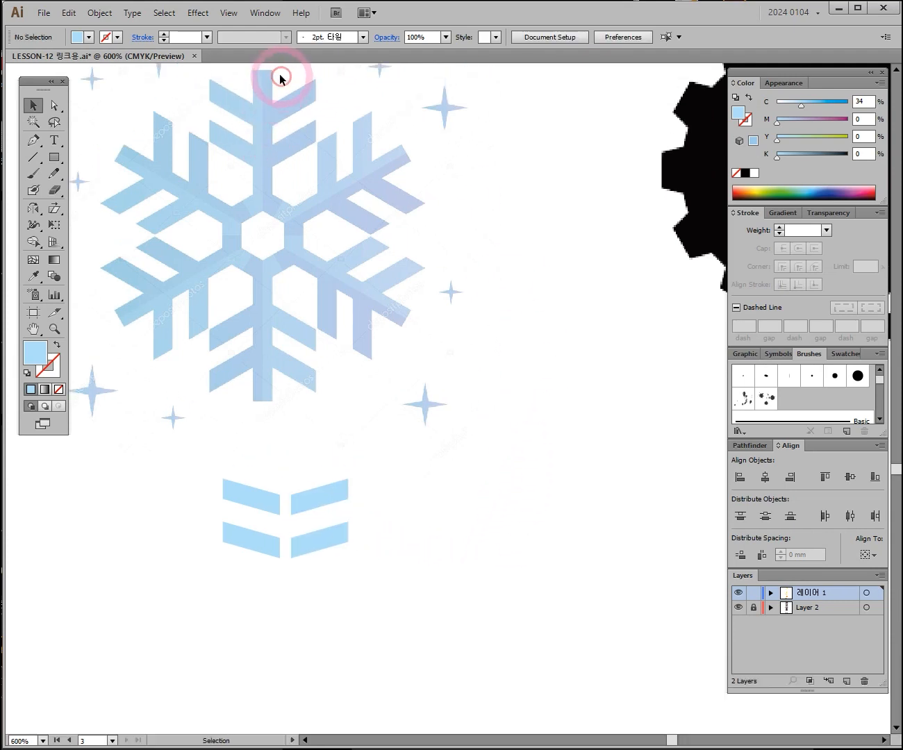
left_click(55, 157)
left_click_drag(276, 461, 296, 580)
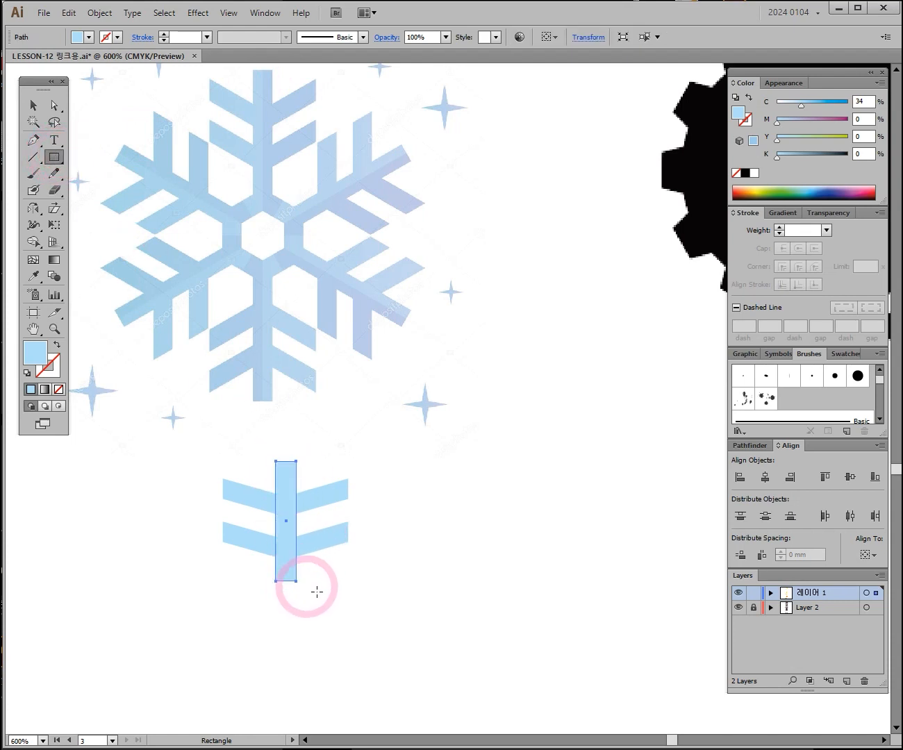
left_click(32, 106)
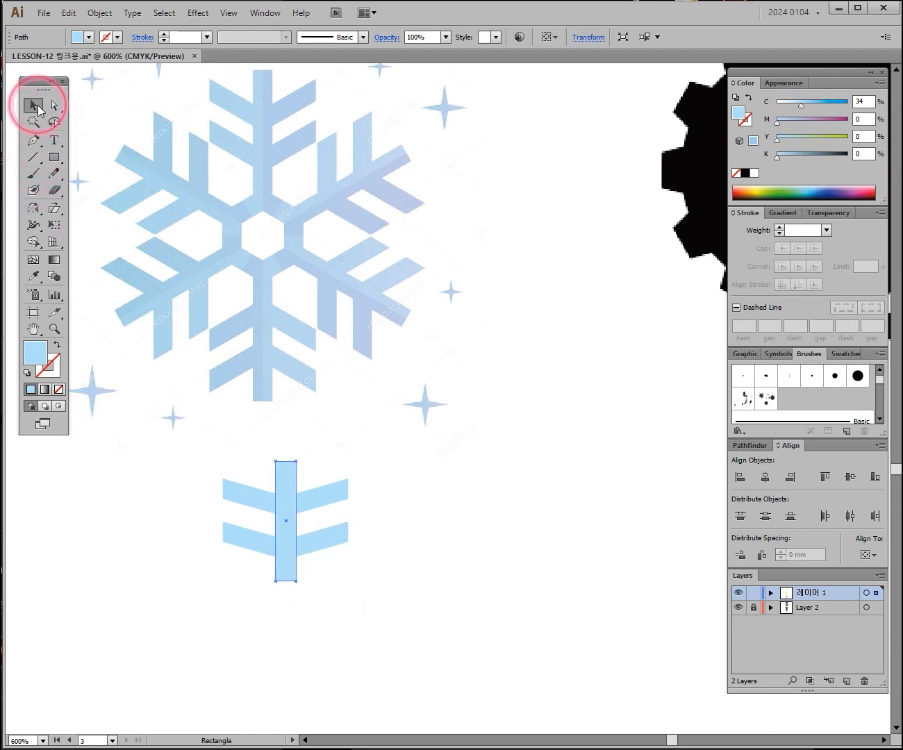
left_click_drag(287, 582, 291, 621)
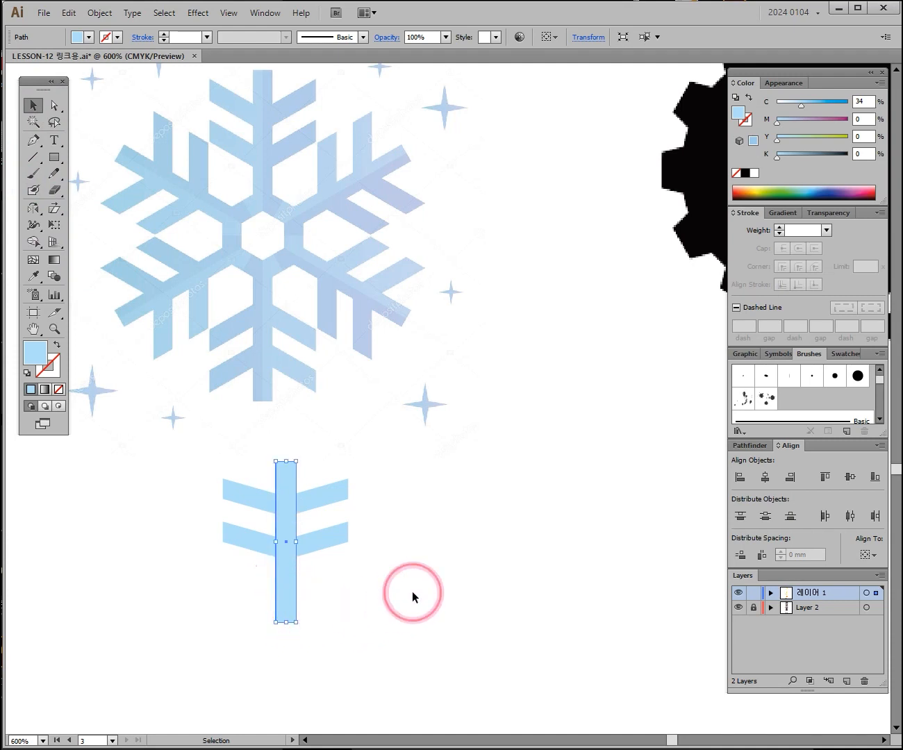
left_click(412, 592)
Step: Group the left and right slanted bar pairs together, leaving the stem out
left_click_drag(412, 591, 430, 493)
left_click(360, 442)
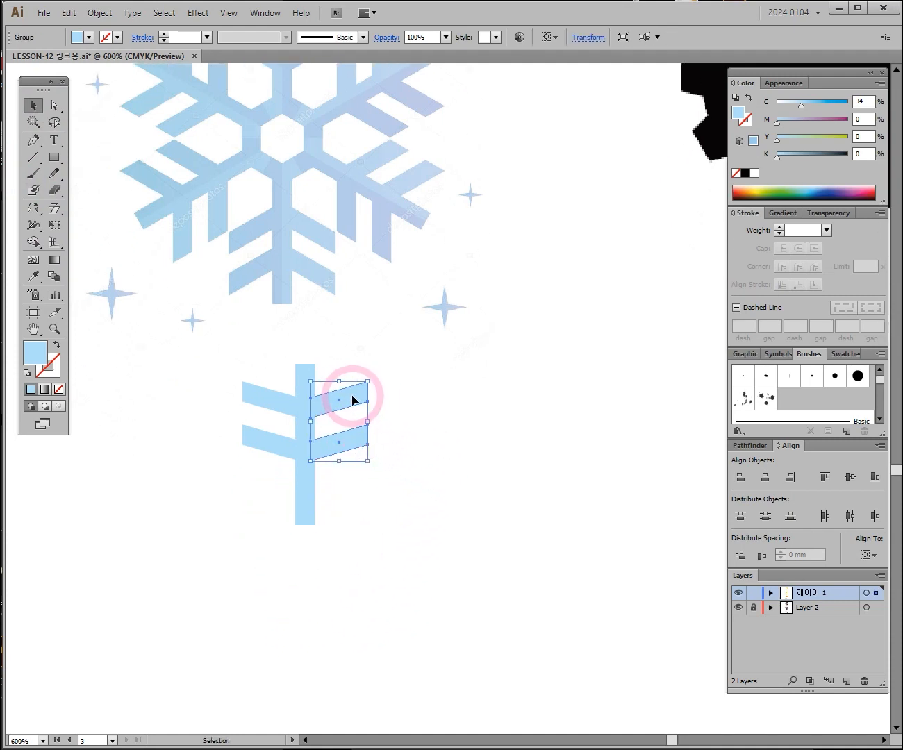
left_click(273, 402, "shift")
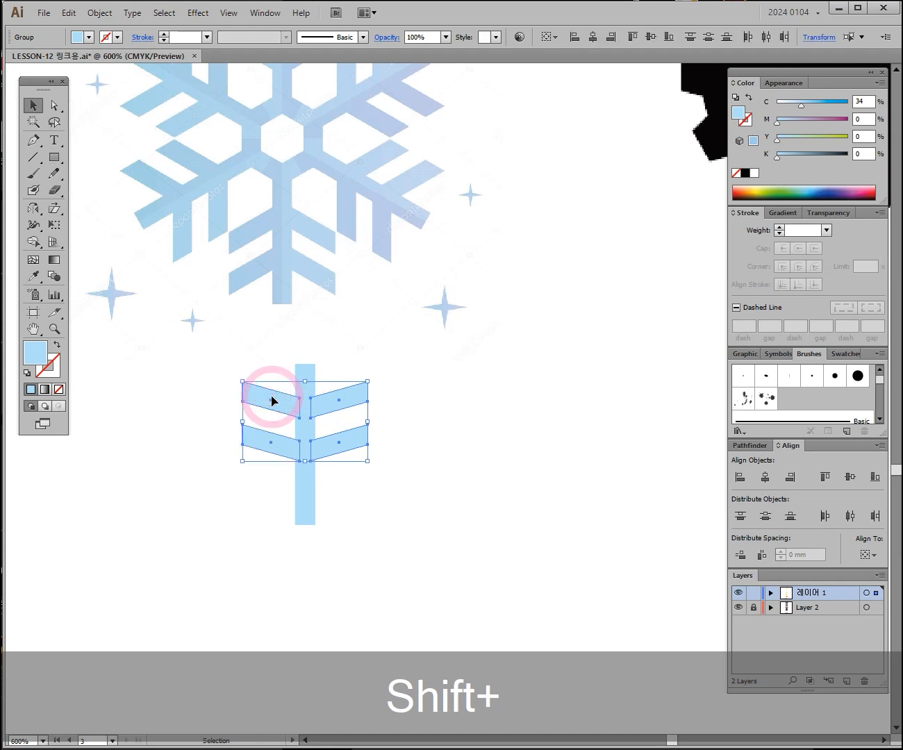
left_click(427, 368)
left_click(355, 386)
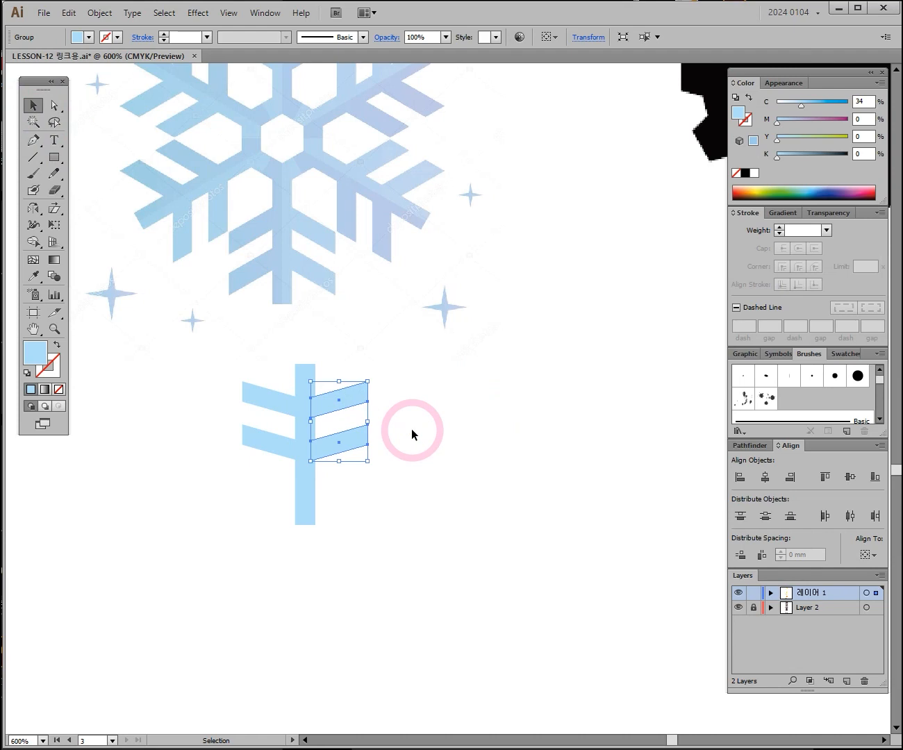
left_click(270, 398, "shift")
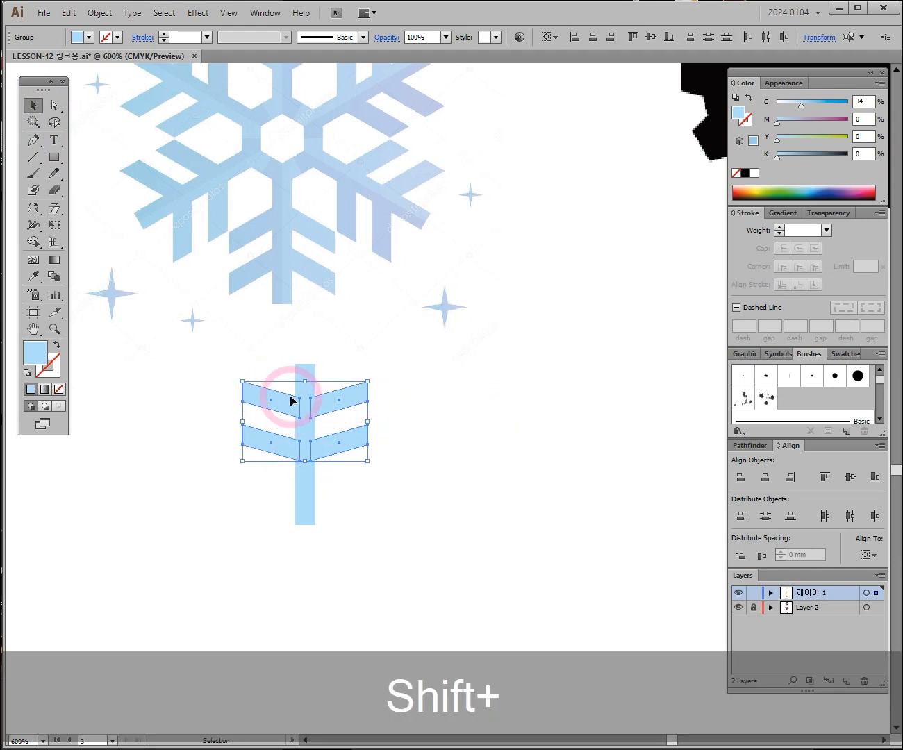
key("ctrl+g")
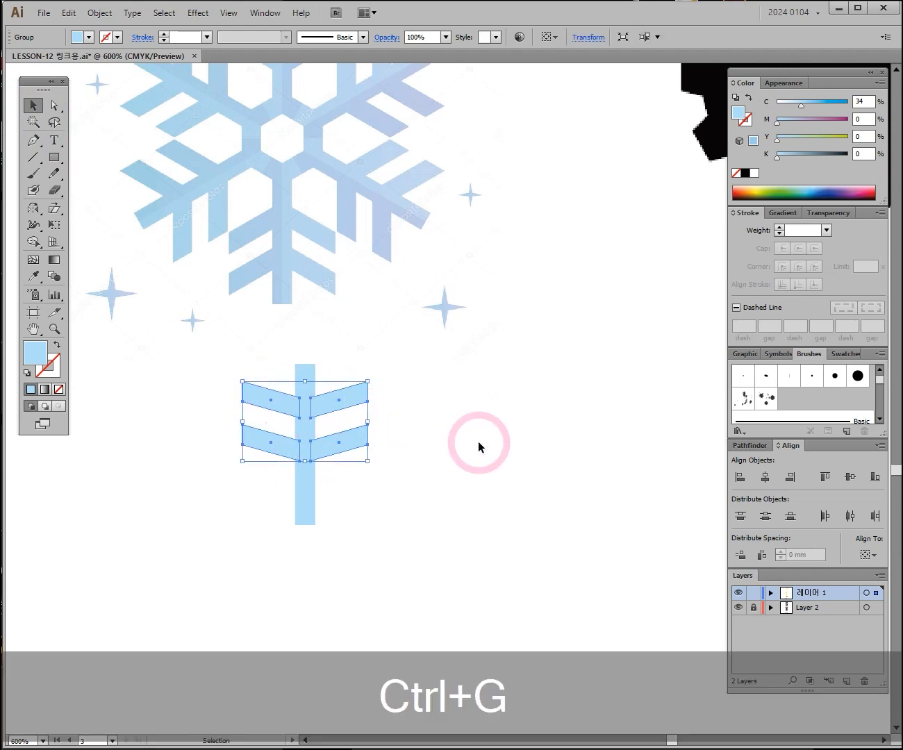
left_click(507, 434)
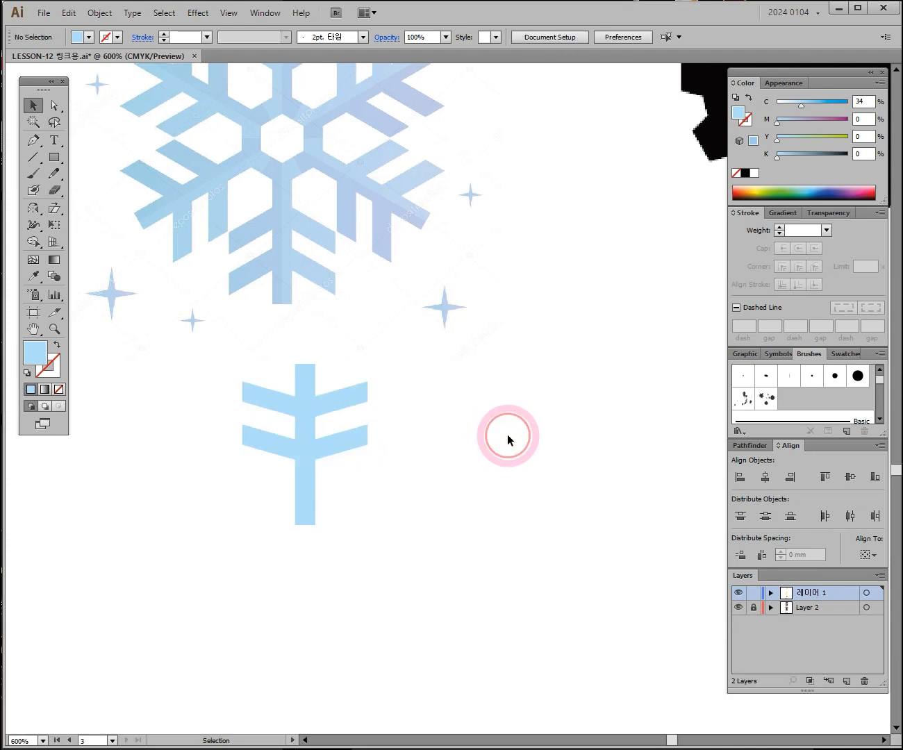
Step: Align the stem and the branch group on their horizontal centers and group them into one snowflake arm
left_click_drag(295, 367, 310, 366)
left_click_drag(400, 356, 258, 465)
left_click_drag(799, 446, 740, 446)
left_click_drag(684, 433, 446, 362)
left_click(578, 467)
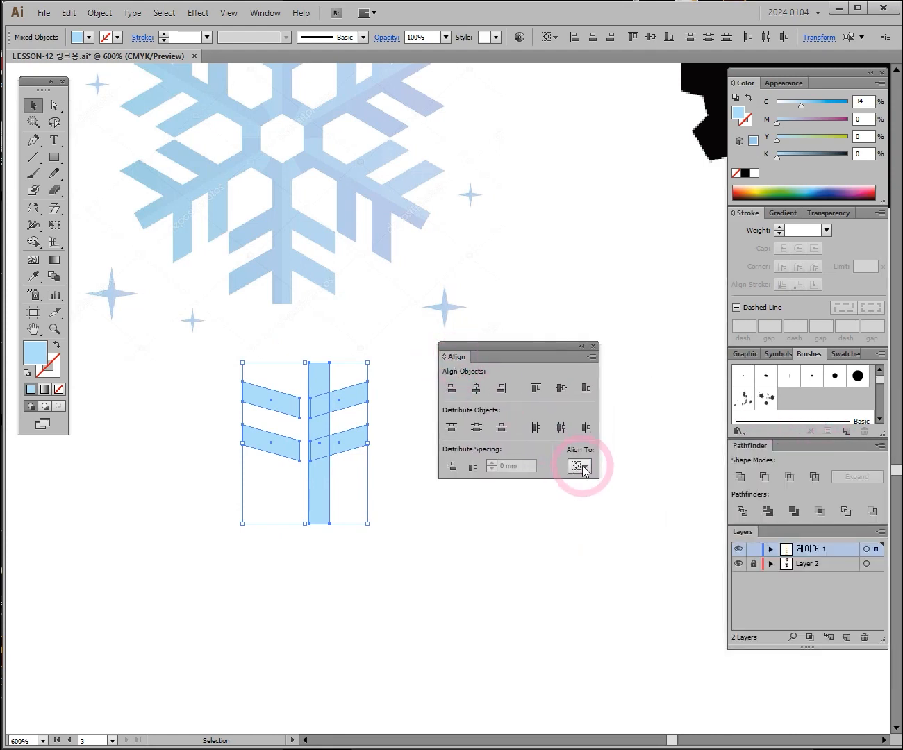
left_click(475, 388)
left_click(477, 389)
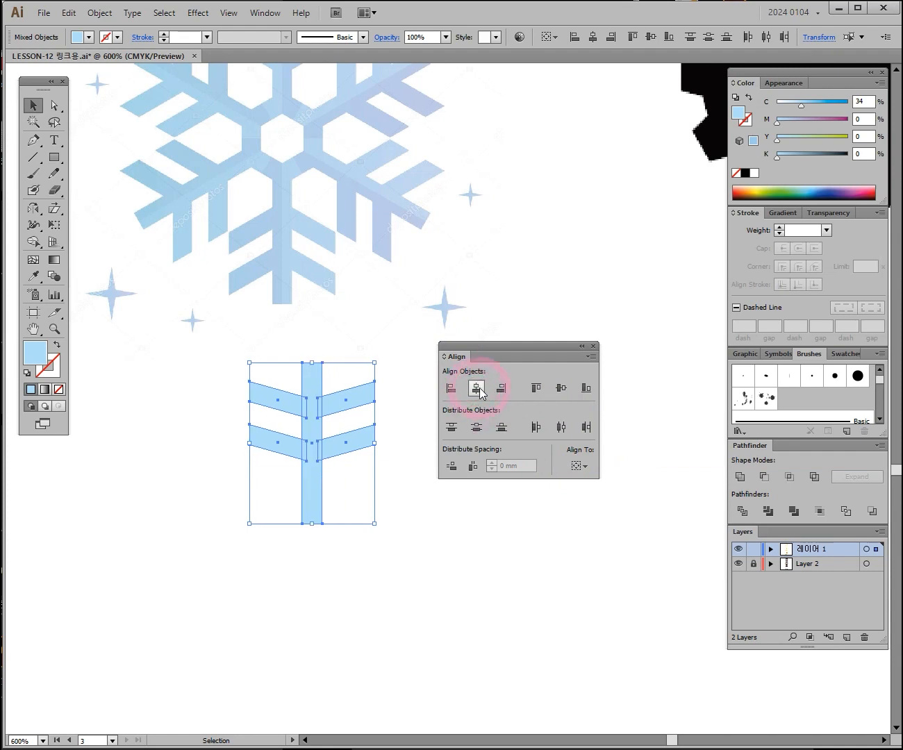
left_click_drag(460, 353, 801, 449)
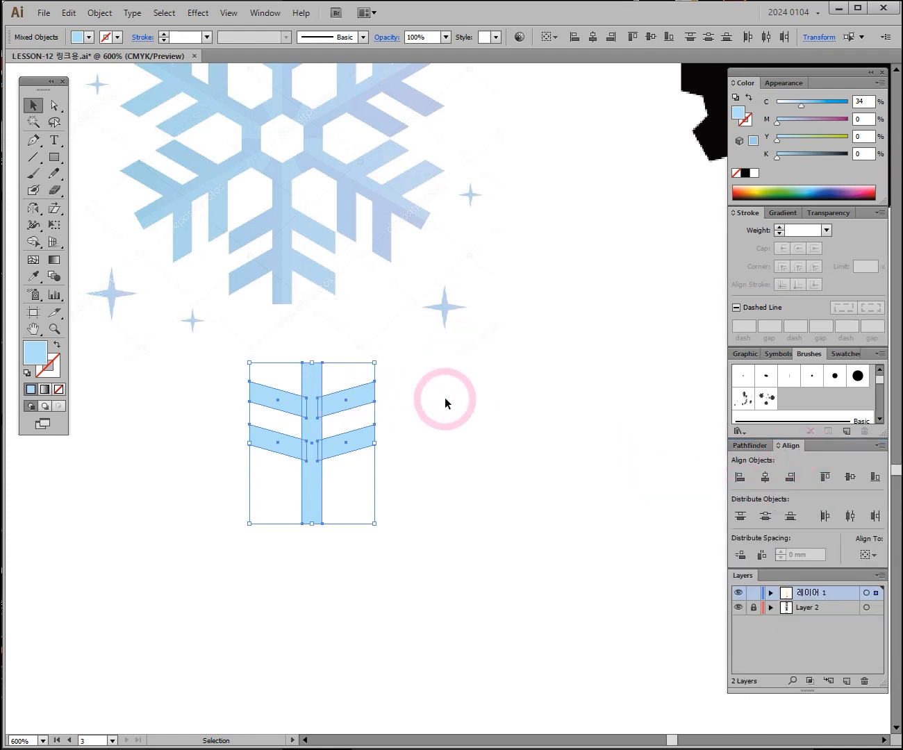
key("ctrl+g")
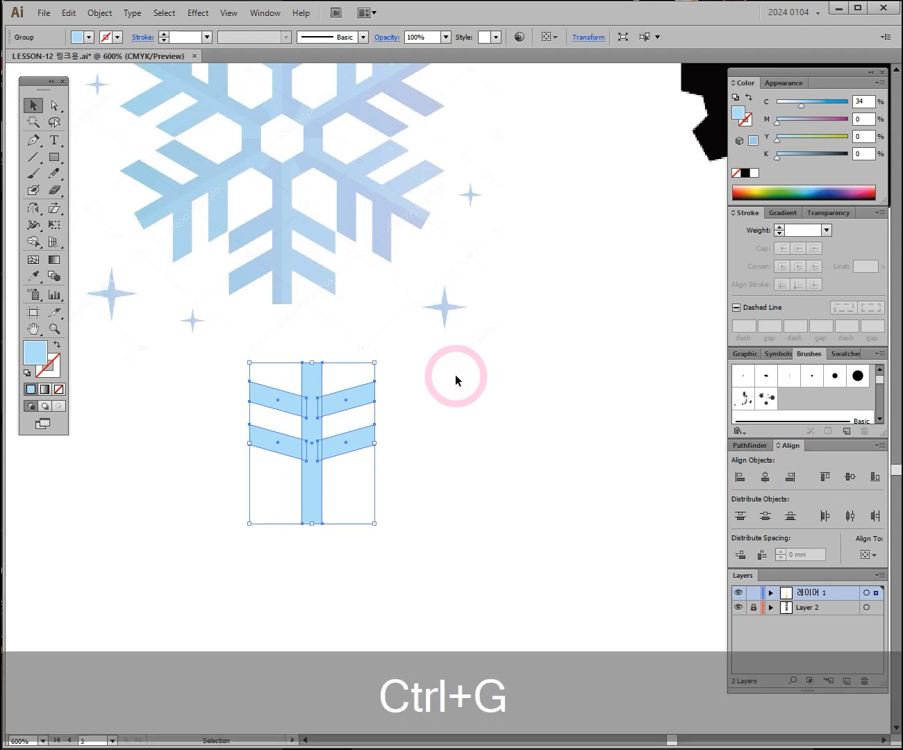
left_click(355, 500)
Step: Draw a small light blue circle below the snowflake arm as the snowflake's center
left_click_drag(350, 510, 371, 420)
left_click_drag(56, 158, 96, 189)
left_click_drag(315, 470, 366, 519)
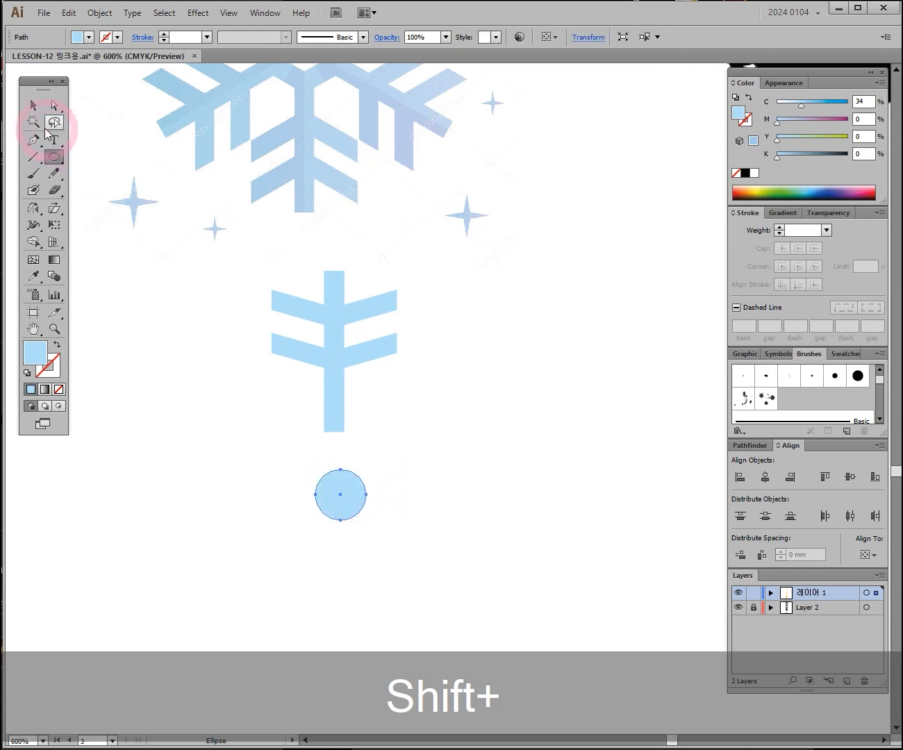
Step: Toggle Smart Guides and move the snowflake arm down until it stands just above the circle, centered on it
left_click(32, 105)
key("ctrl+u")
left_click_drag(339, 383, 346, 410)
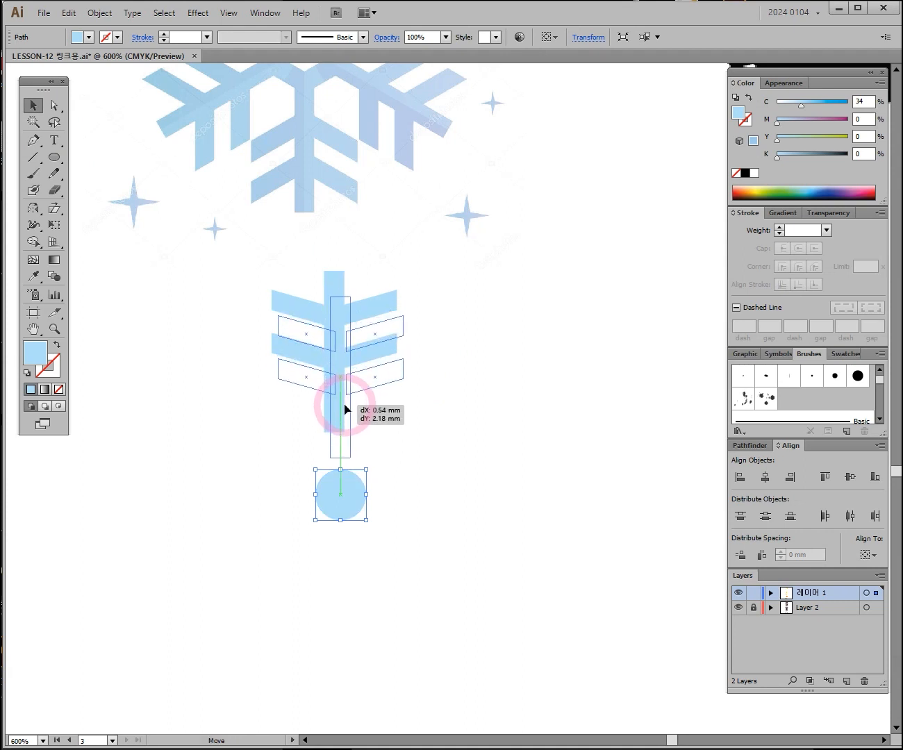
left_click_drag(345, 410, 345, 410)
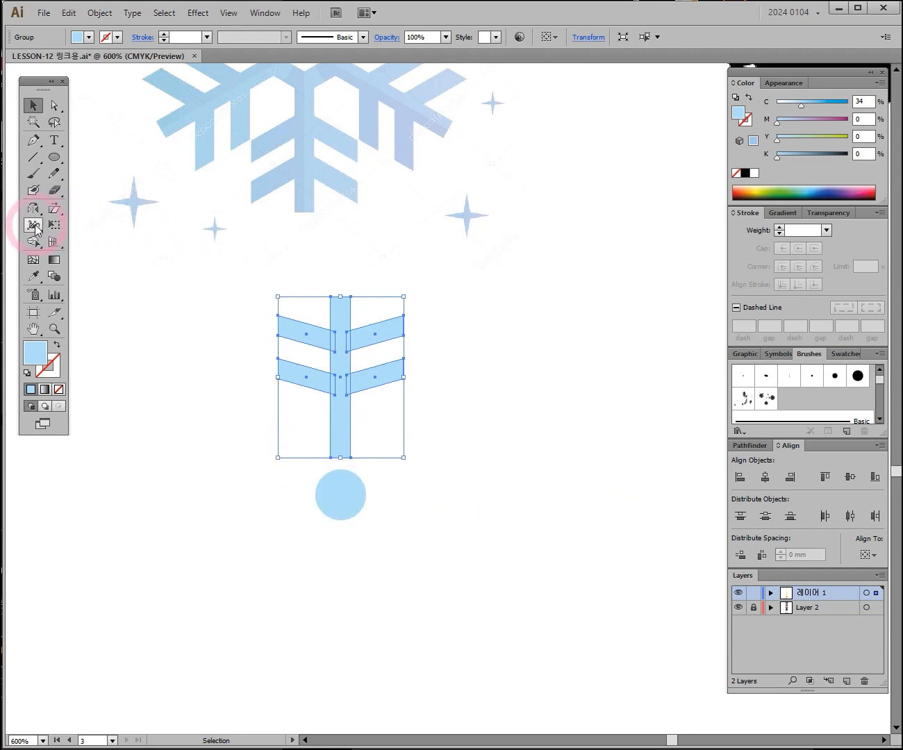
Step: Rotate a copy of the snowflake arm around the circle's center by 360/6 degrees
left_click_drag(30, 217, 77, 208)
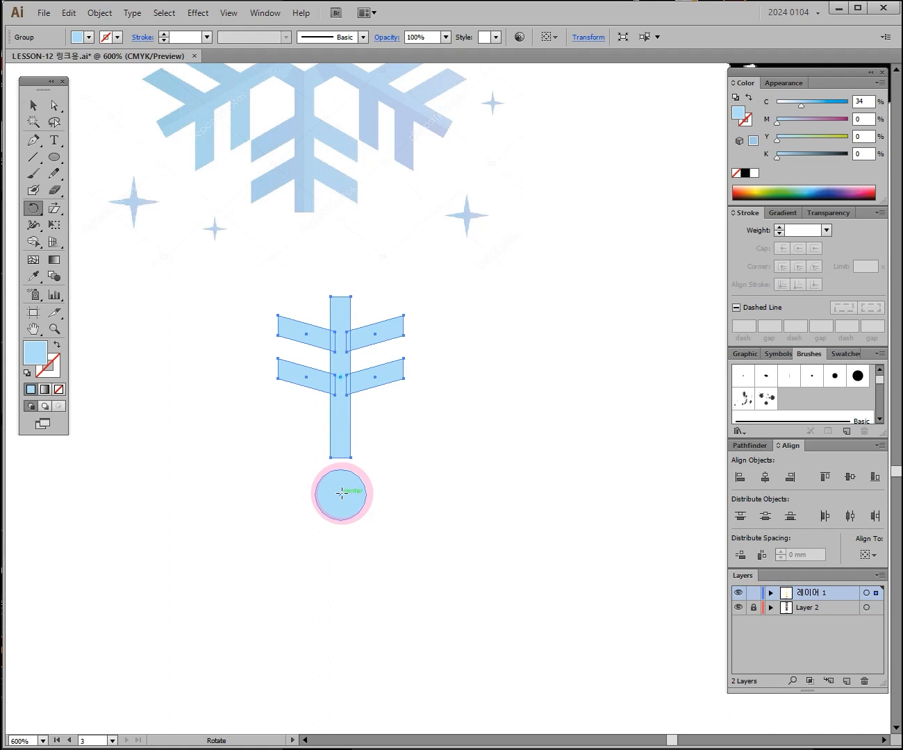
key("alt")
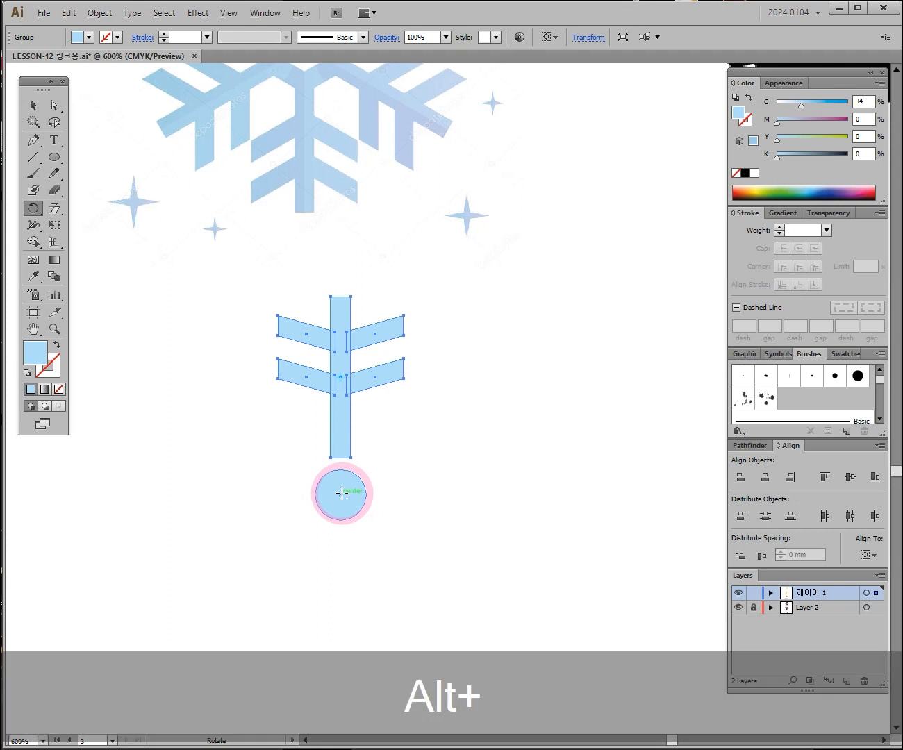
left_click(341, 494, "alt")
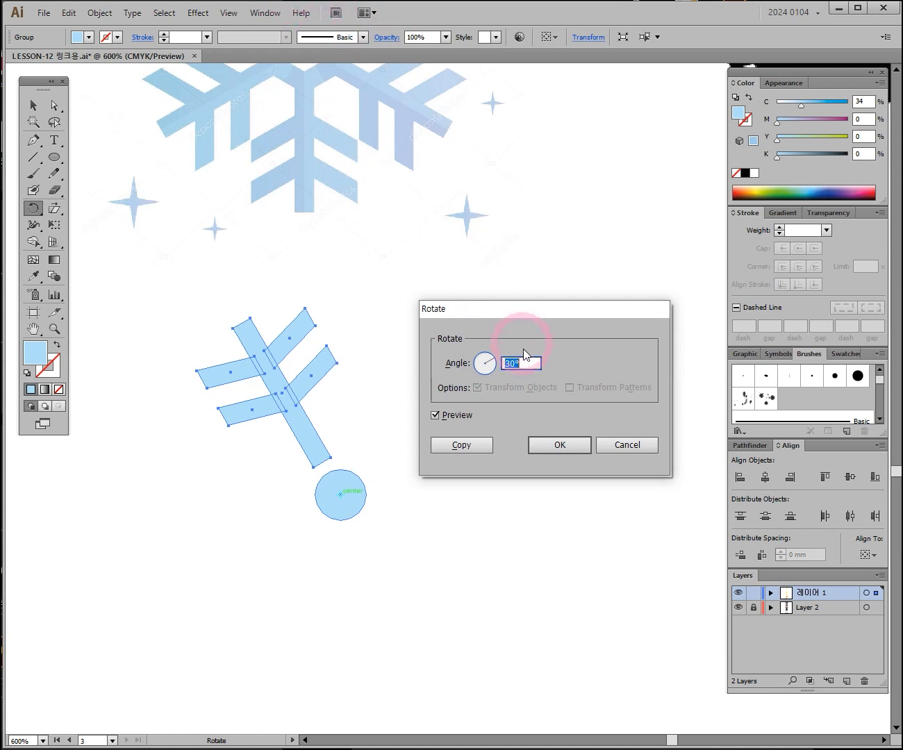
type("360/6")
left_click(436, 415)
left_click(436, 416)
left_click(435, 415)
left_click(435, 415)
left_click(436, 415)
left_click(435, 415)
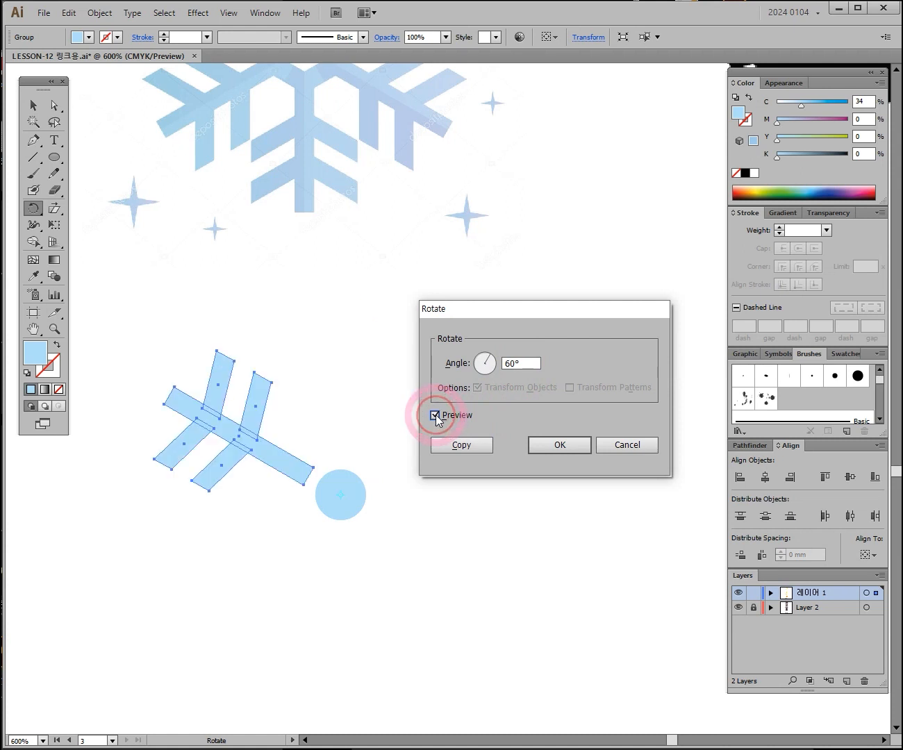
left_click(436, 414)
left_click(459, 444)
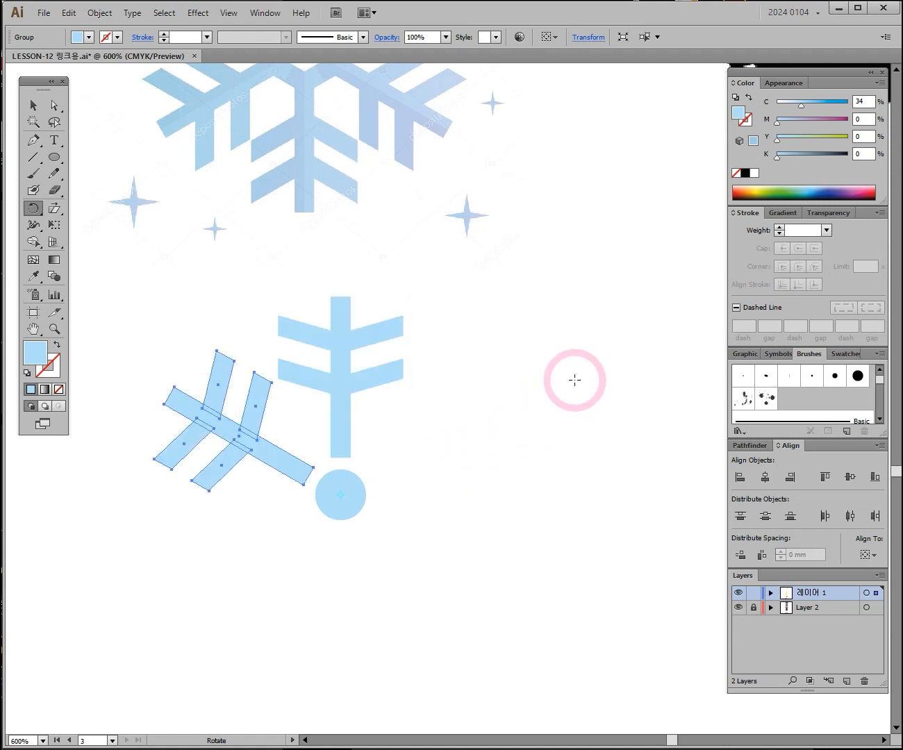
Step: Repeat the rotated copy four more times to complete the six-armed snowflake
key("ctrl+d")
key("ctrl+d")
key("ctrl+d")
key("ctrl+d")
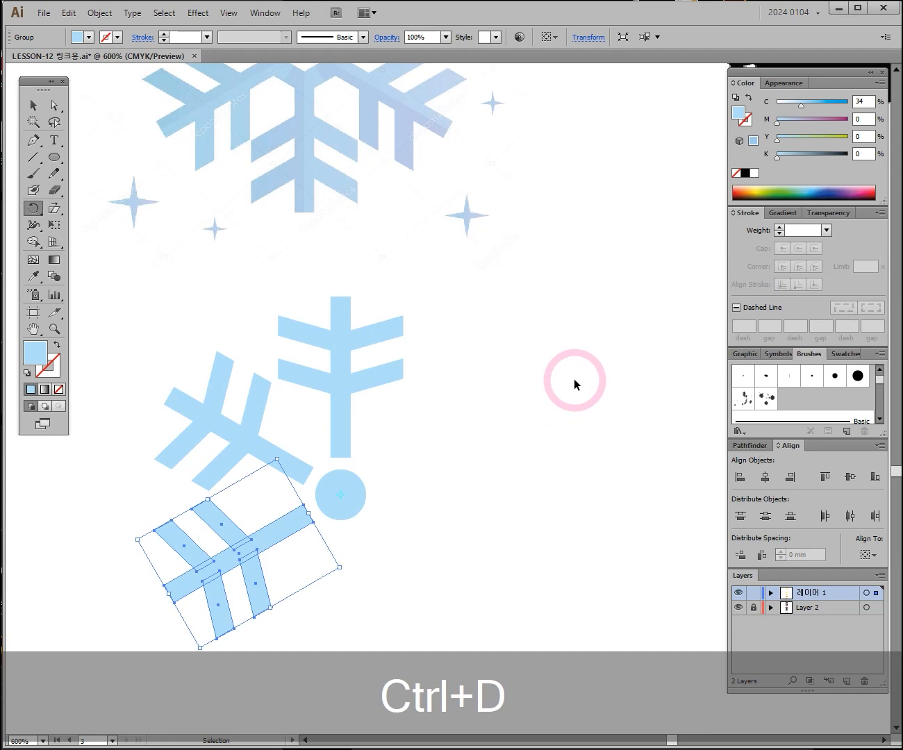
left_click(32, 105)
left_click(474, 261, "ctrl+alt")
left_click(390, 328, "ctrl+alt")
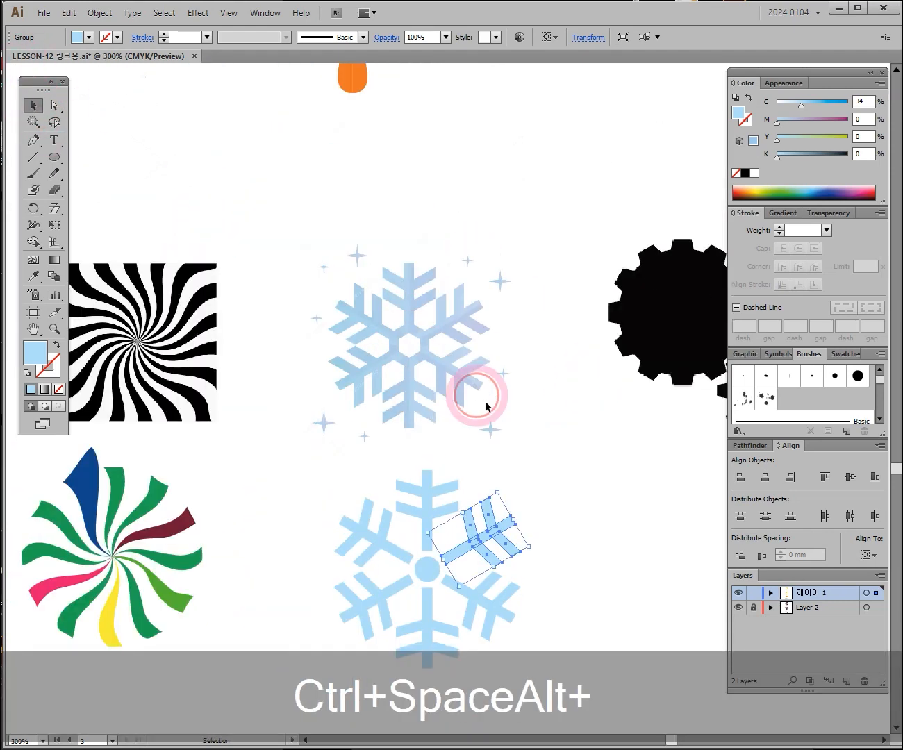
Step: Draw a light blue hexagon to the right of the snowflake reference and rotate it so that a corner points straight up
left_click(482, 507, "ctrl")
left_click(373, 328, "ctrl")
left_click_drag(491, 395, 351, 226)
left_click_drag(361, 159, 336, 288)
mouse_move(230, 149)
left_mouse_down()
mouse_move(281, 118)
mouse_move(215, 151)
left_mouse_up()
left_click(56, 157)
left_click_drag(58, 157, 94, 203)
left_click_drag(544, 451, 510, 467)
left_click_drag(442, 378, 499, 413)
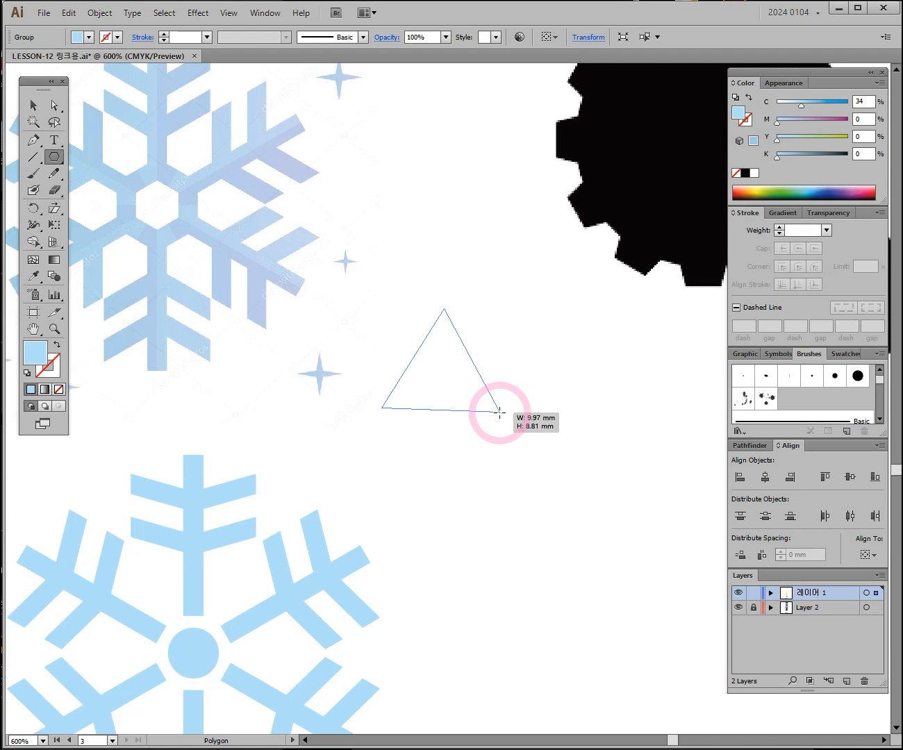
key("Up")
key("Up")
key("Up")
left_click_drag(501, 413, 517, 399)
key("shift")
left_click_drag(494, 402, 465, 448)
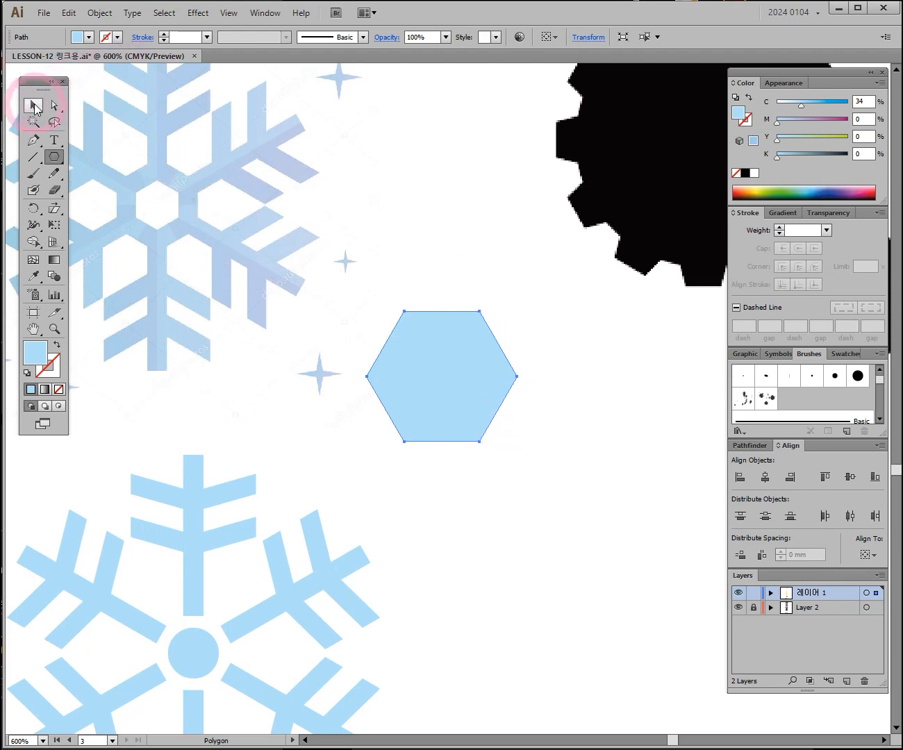
left_click(34, 107)
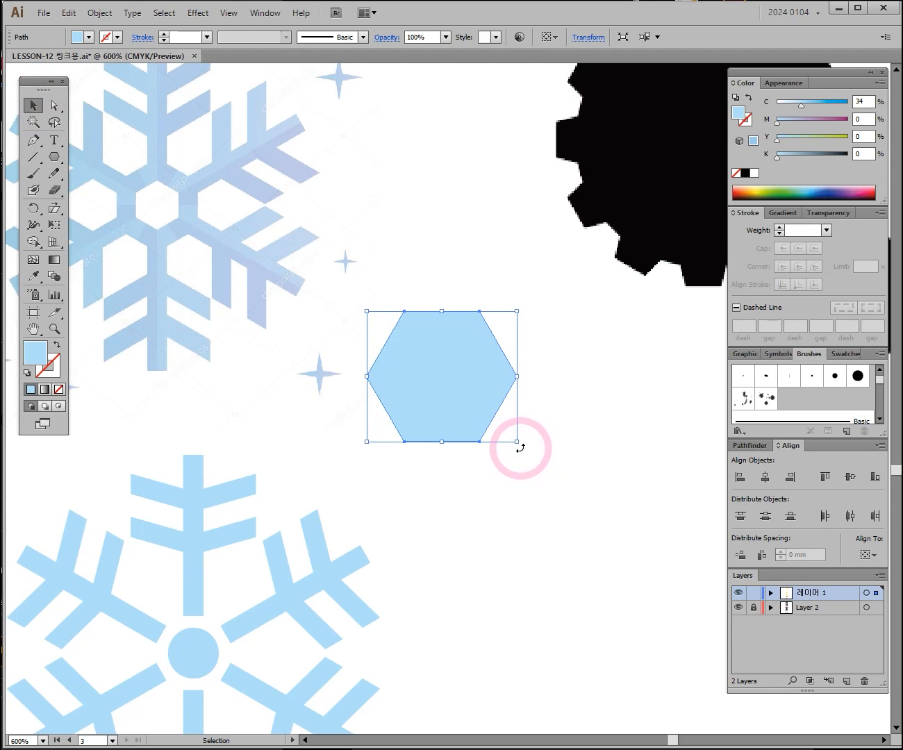
left_click_drag(520, 448, 525, 255)
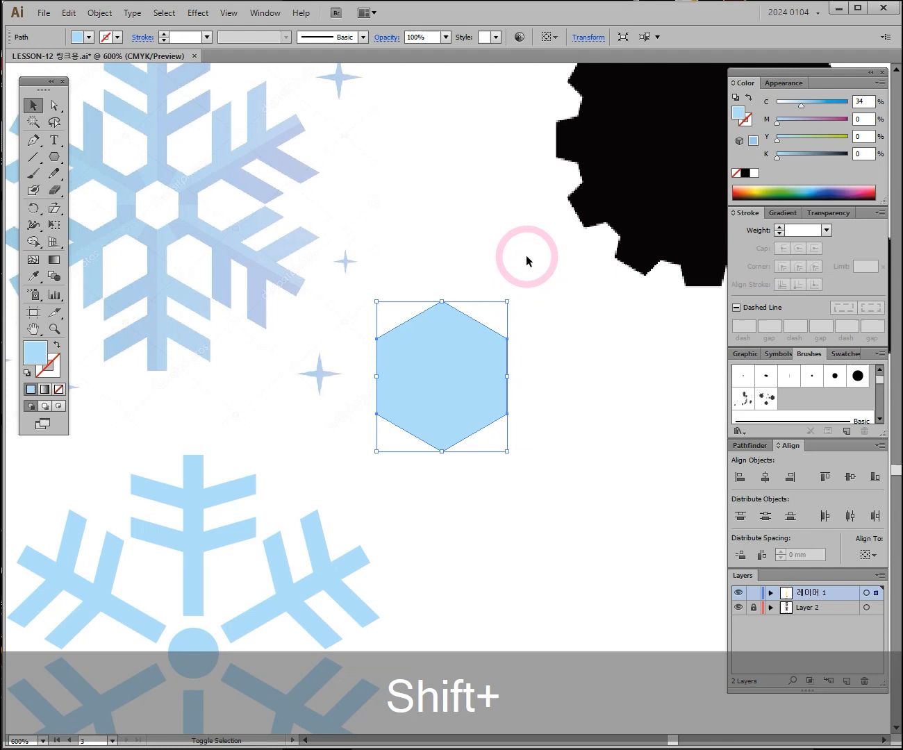
Step: Shrink the light blue hexagon and center it on the circle in the middle of the six-armed snowflake
left_click_drag(510, 338, 581, 172)
left_click_drag(558, 222, 500, 492)
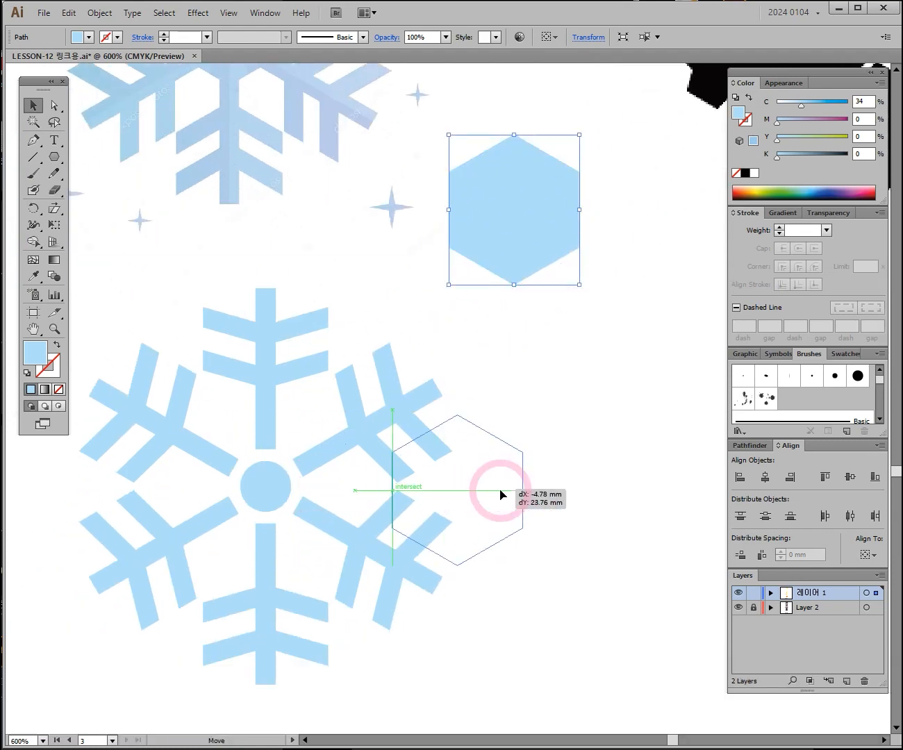
left_click(391, 473, "ctrl")
left_click_drag(621, 319, 571, 379)
left_click_drag(541, 445, 310, 412)
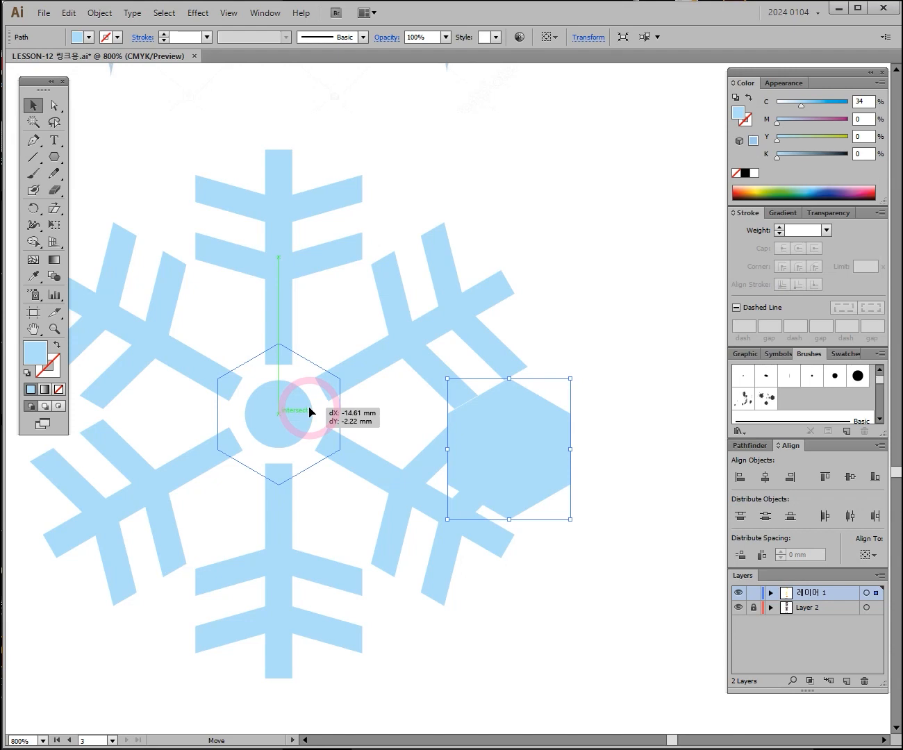
left_click_drag(311, 412, 311, 413)
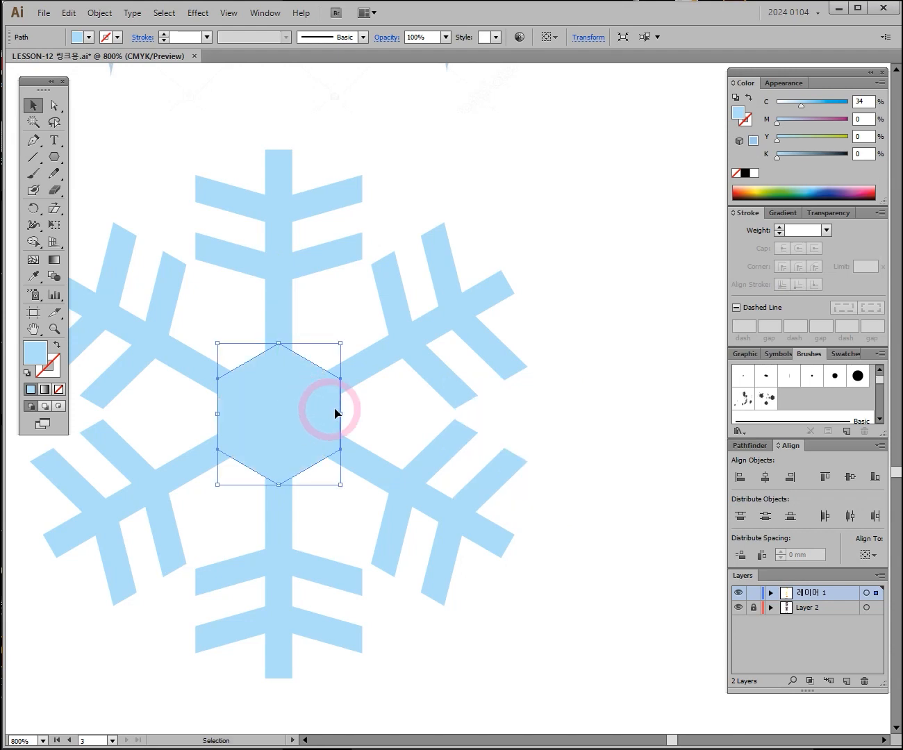
Step: Swap the hexagon's fill and stroke colors and set its stroke weight to 6 pt so the ring joins the snowflake arms
left_click(57, 344)
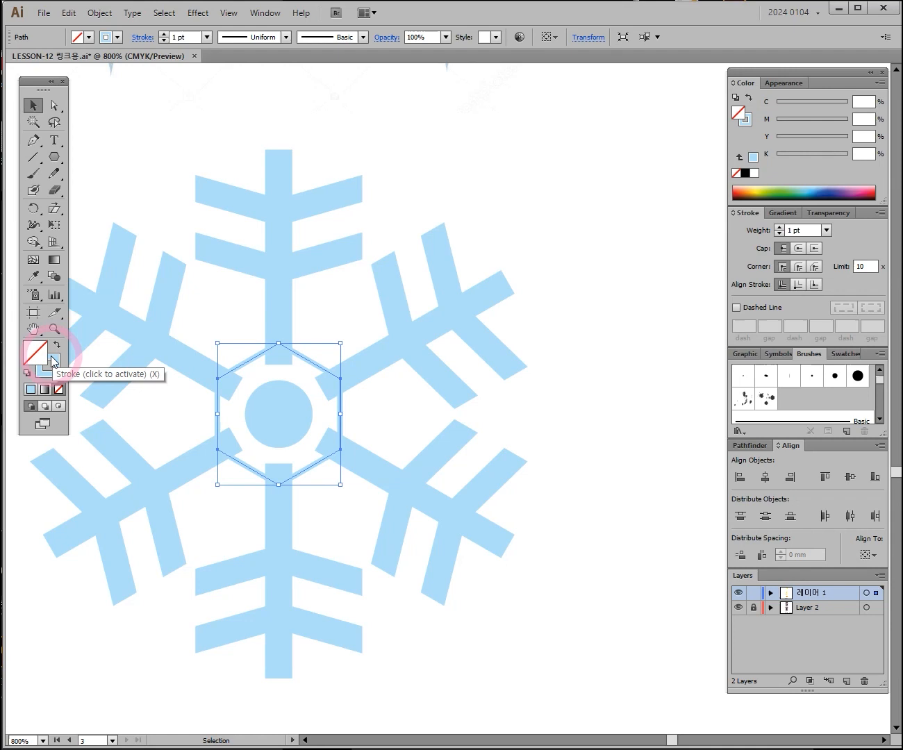
left_click(54, 361)
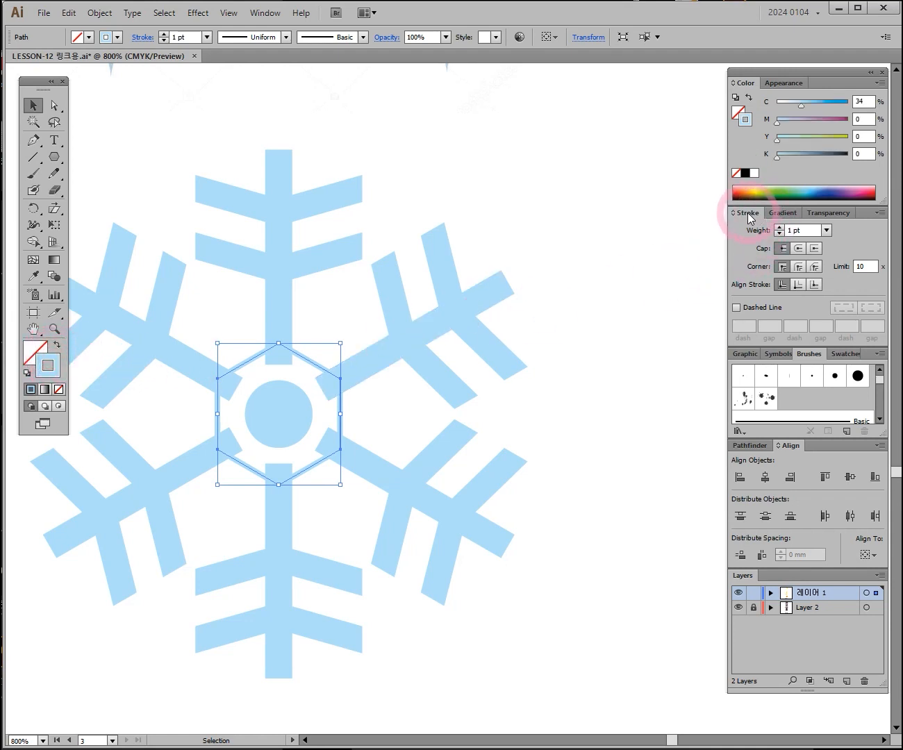
left_click(780, 227)
left_click(779, 227)
left_click(780, 227)
left_click(780, 227)
left_click(780, 228)
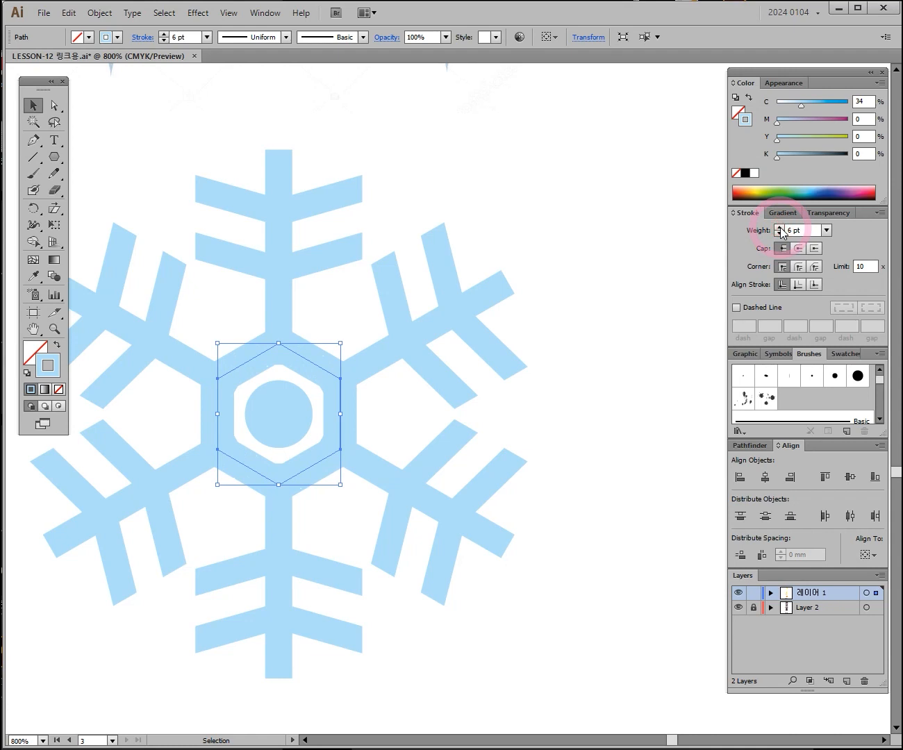
left_click(34, 106)
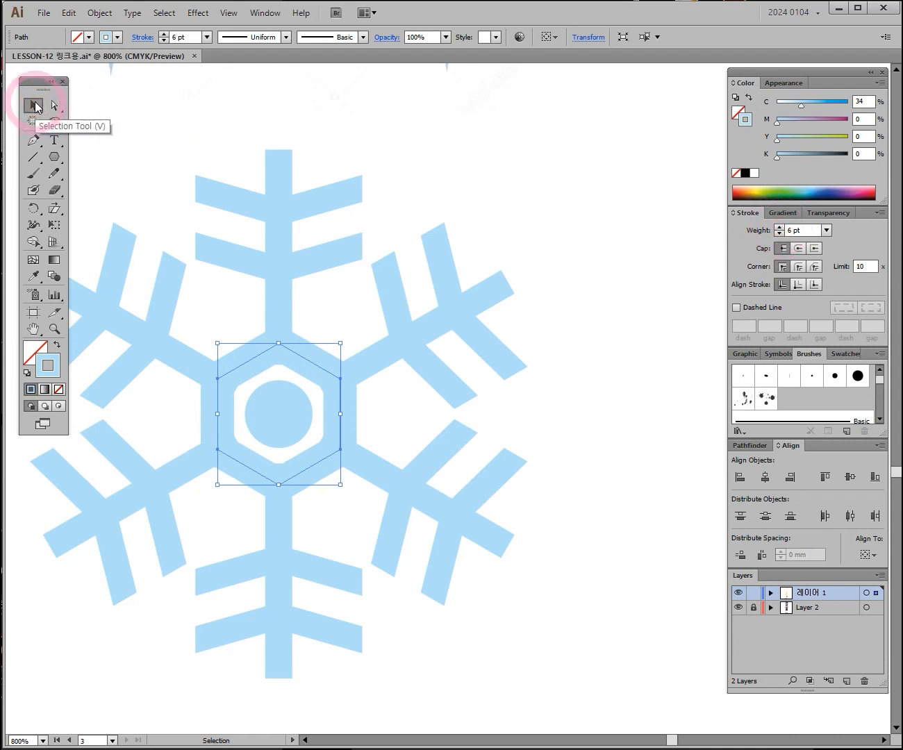
left_click(426, 138)
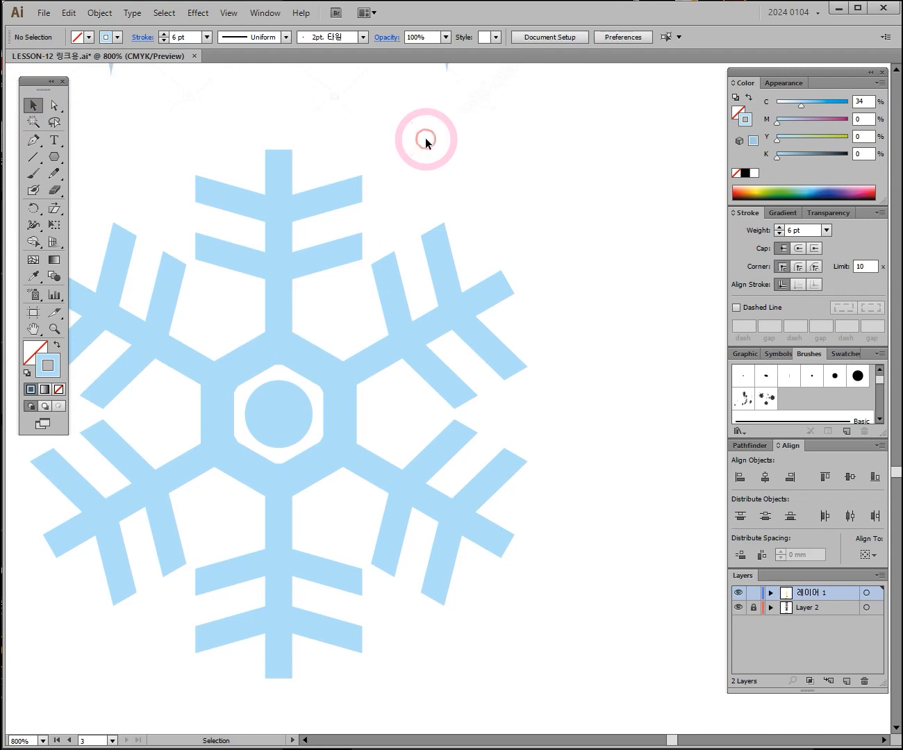
Step: Delete the small circle inside the snowflake's hexagonal ring
left_click(269, 419)
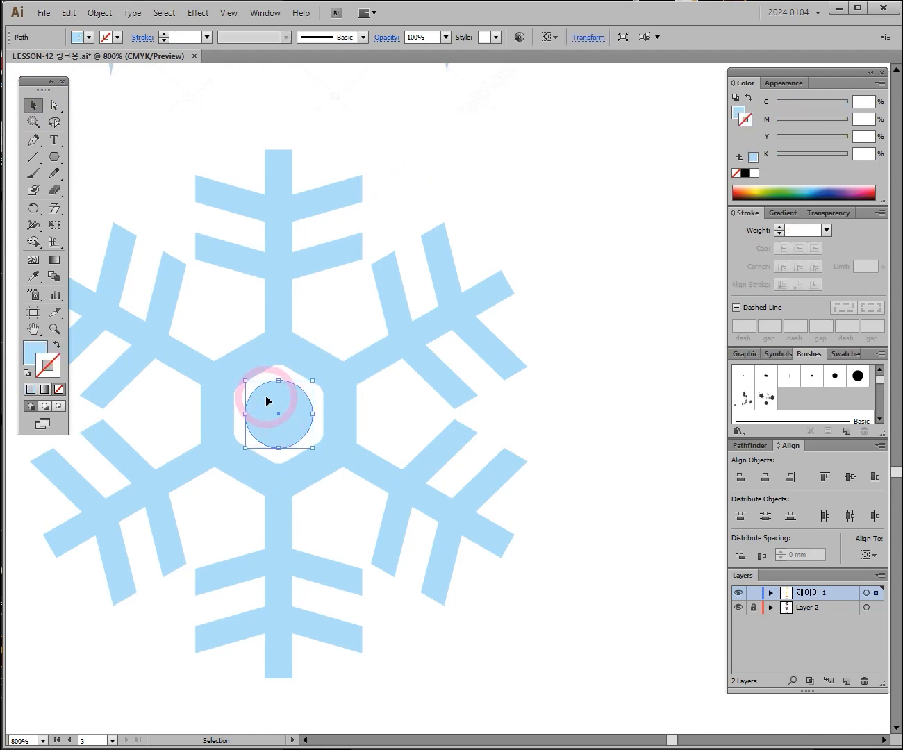
key("Delete")
left_click(271, 384, "ctrl+alt")
left_click(345, 312, "ctrl+alt")
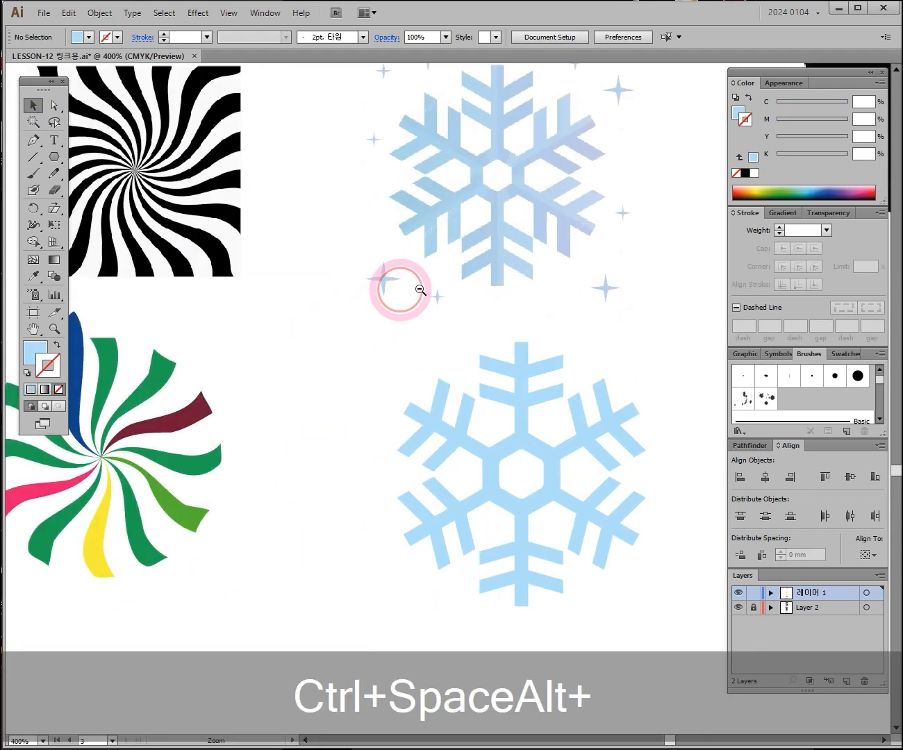
left_click(431, 288, "ctrl+alt")
Step: Draw a light blue hexagon below the large black gear and shrink it to roughly the size of a gear tooth
left_click_drag(573, 414, 485, 295)
left_click_drag(546, 294, 128, 367)
left_click(354, 327, "ctrl")
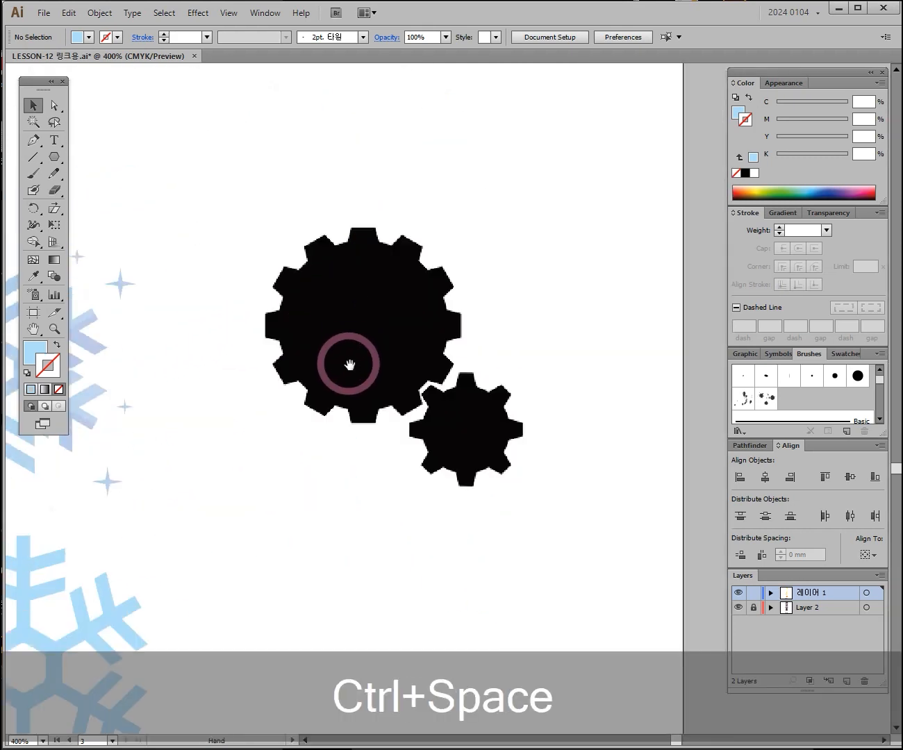
left_click_drag(352, 359, 297, 259)
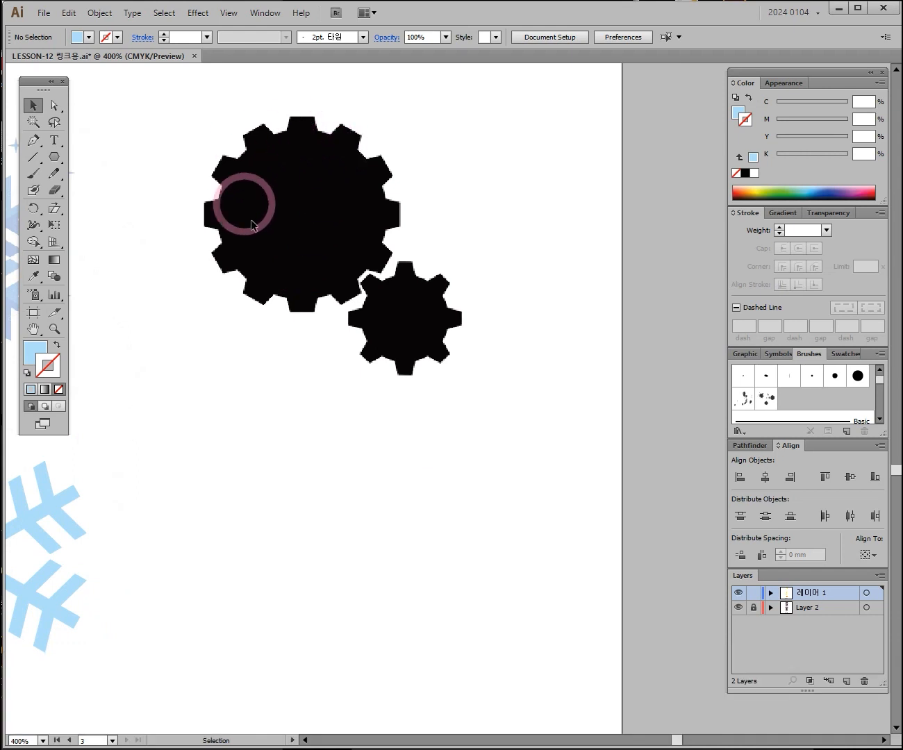
left_click(54, 156)
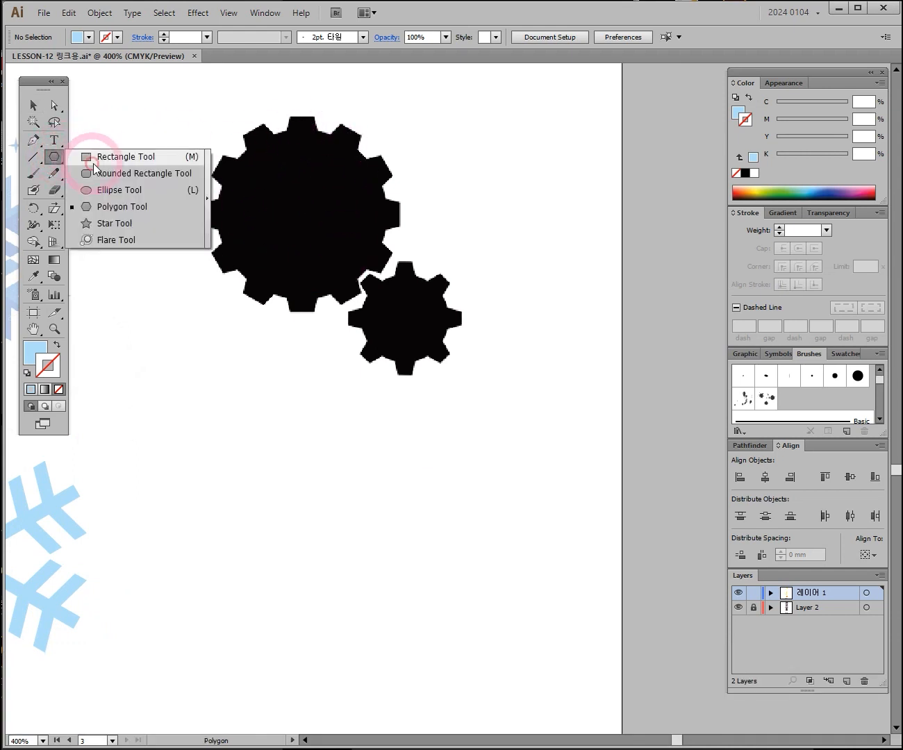
left_click(106, 207)
left_click_drag(298, 444, 333, 499)
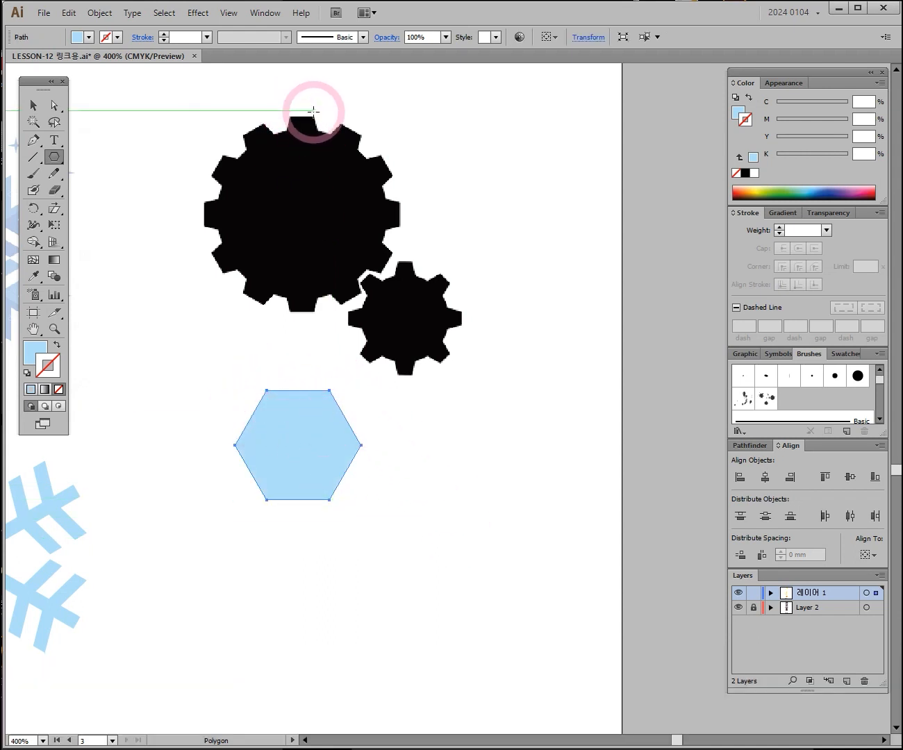
left_click(33, 107)
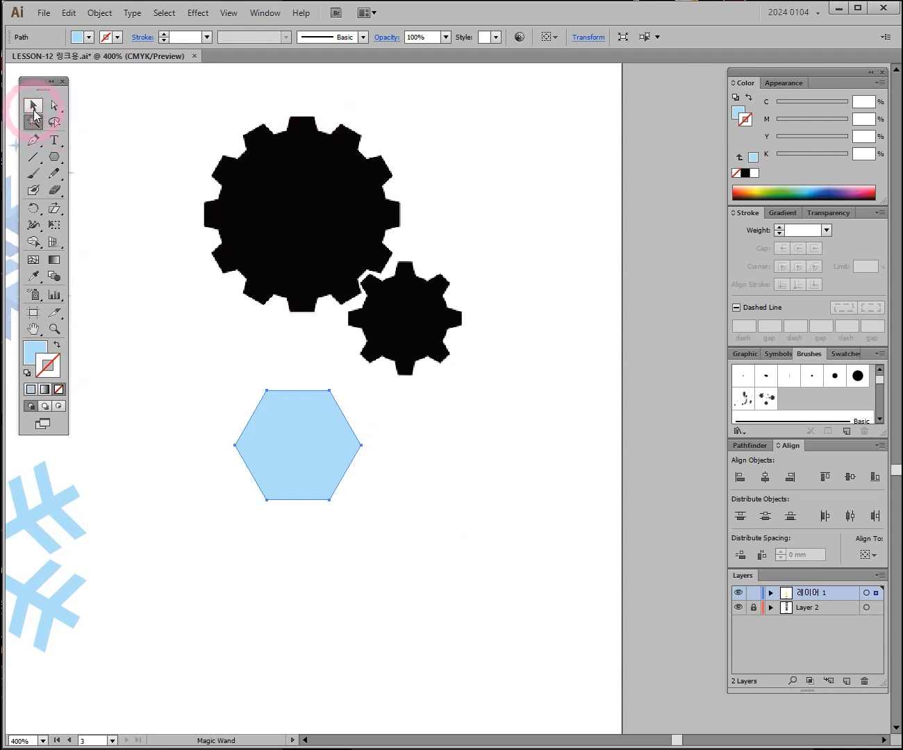
left_click(362, 393)
left_click_drag(363, 389, 300, 425)
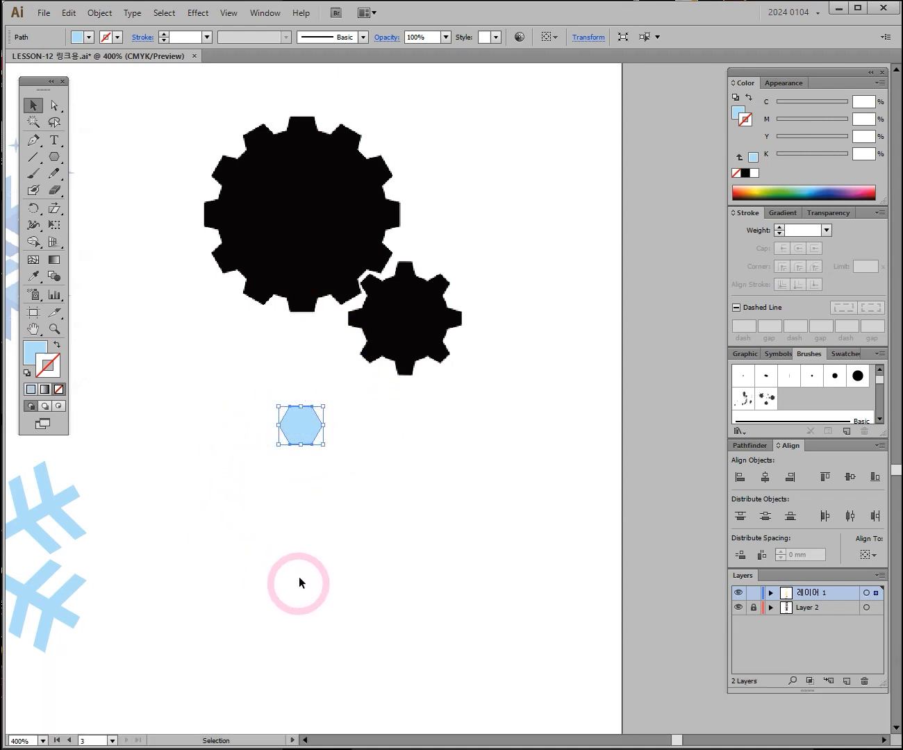
Step: Draw a small light blue circle below the hexagon and align its center vertically beneath the hexagon's center
key("space")
left_click_drag(355, 491, 358, 436)
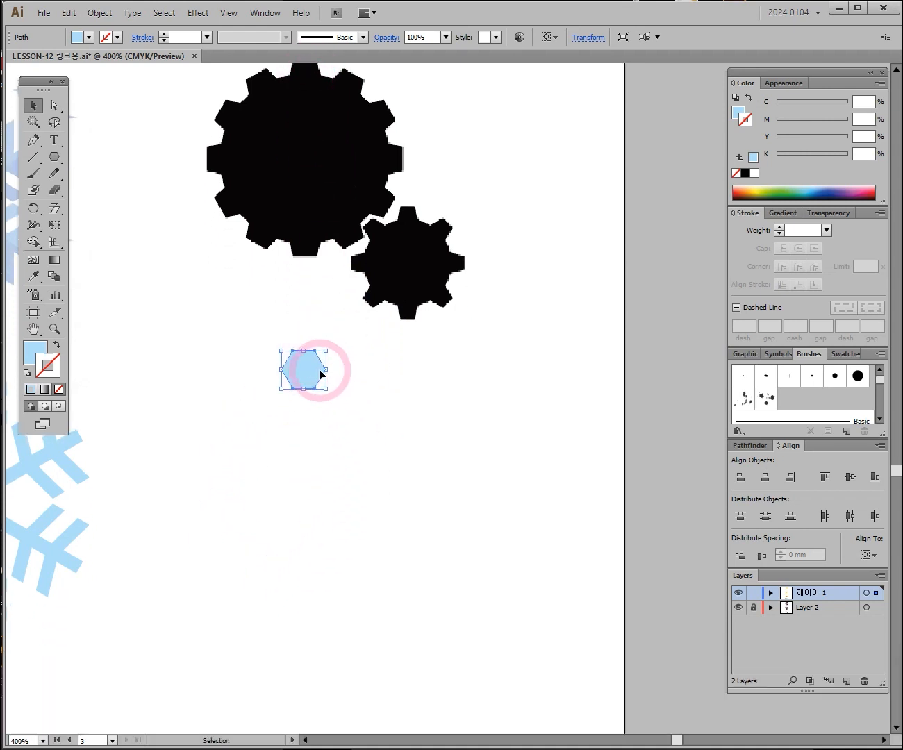
left_click(54, 157)
left_click(87, 192)
mouse_move(303, 492)
left_mouse_down()
mouse_move(337, 461)
mouse_move(309, 492)
left_mouse_up()
left_click(33, 107)
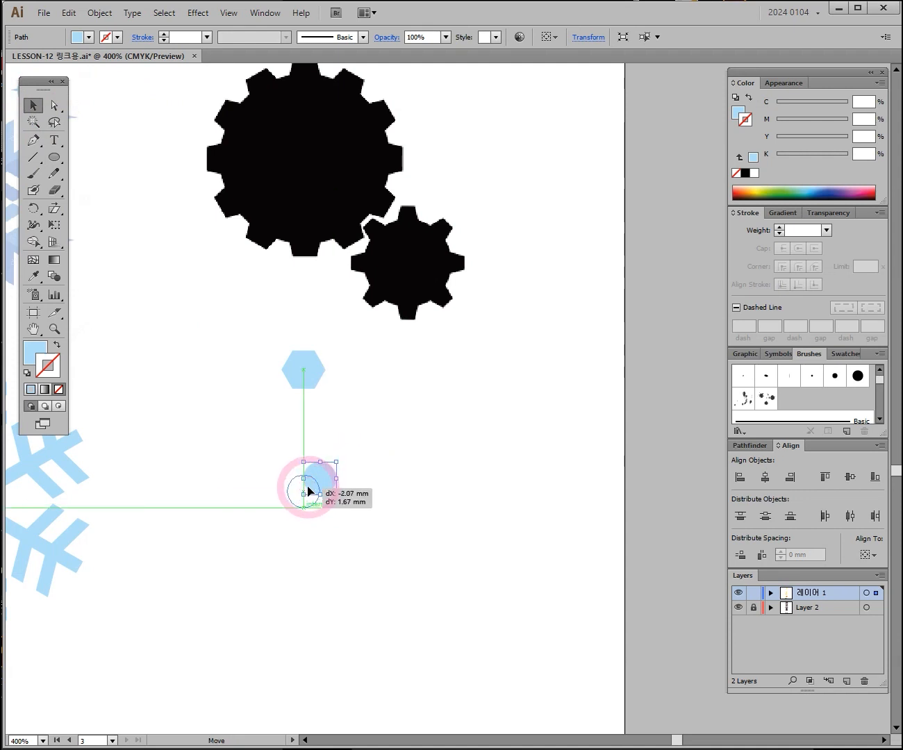
left_click_drag(309, 492, 309, 492)
left_click(478, 530)
left_click(489, 475)
Step: Rotate a copy of the small hexagon around the circle's center by 360/12 degrees
left_click(318, 369)
left_click(306, 368)
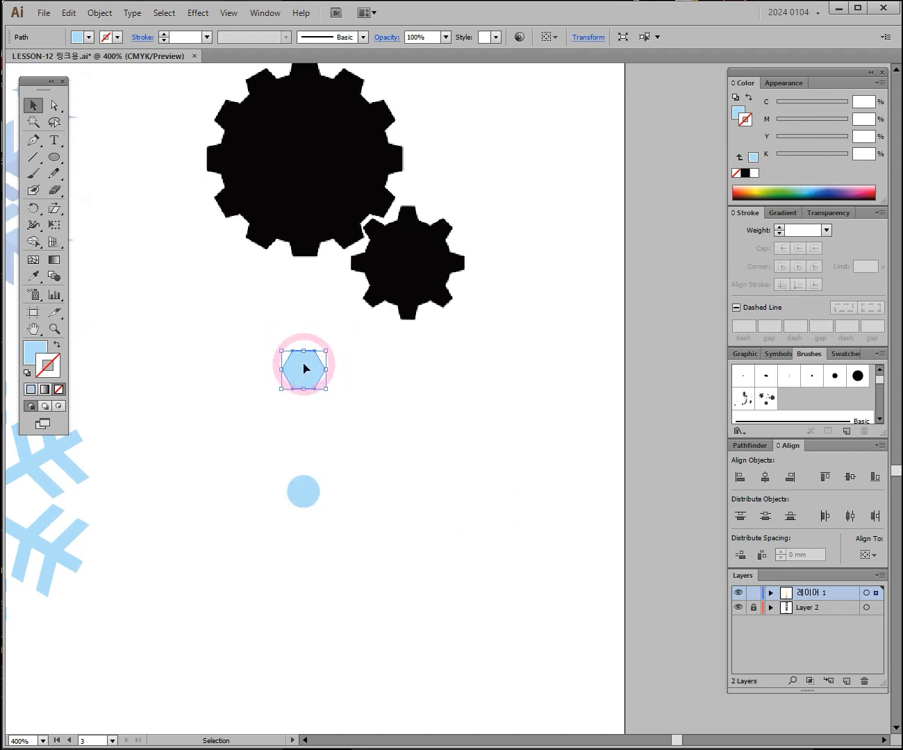
left_click(33, 208)
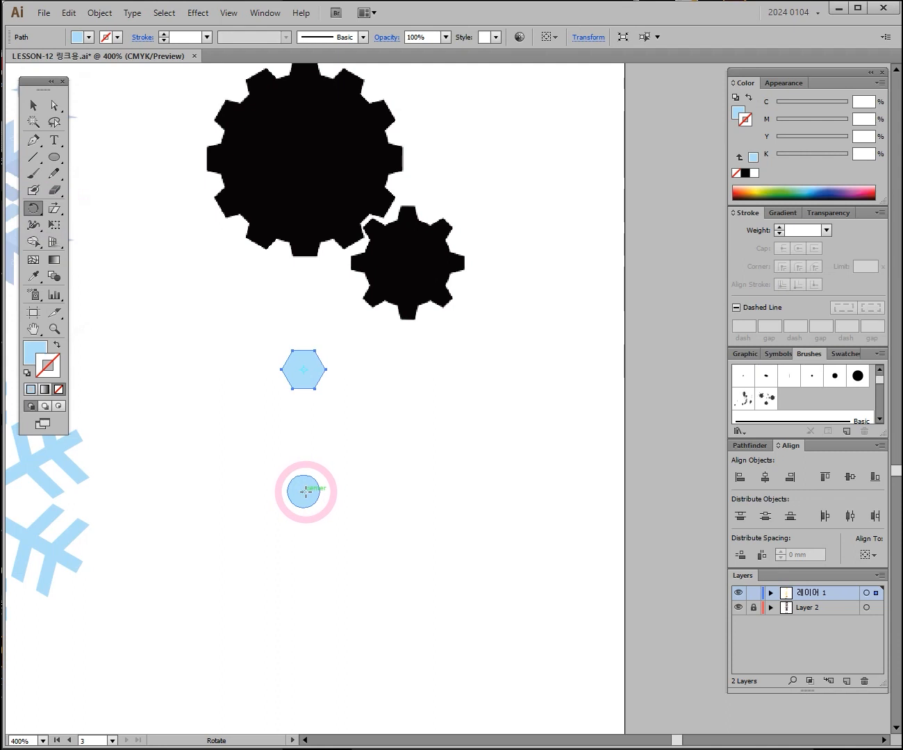
key("alt")
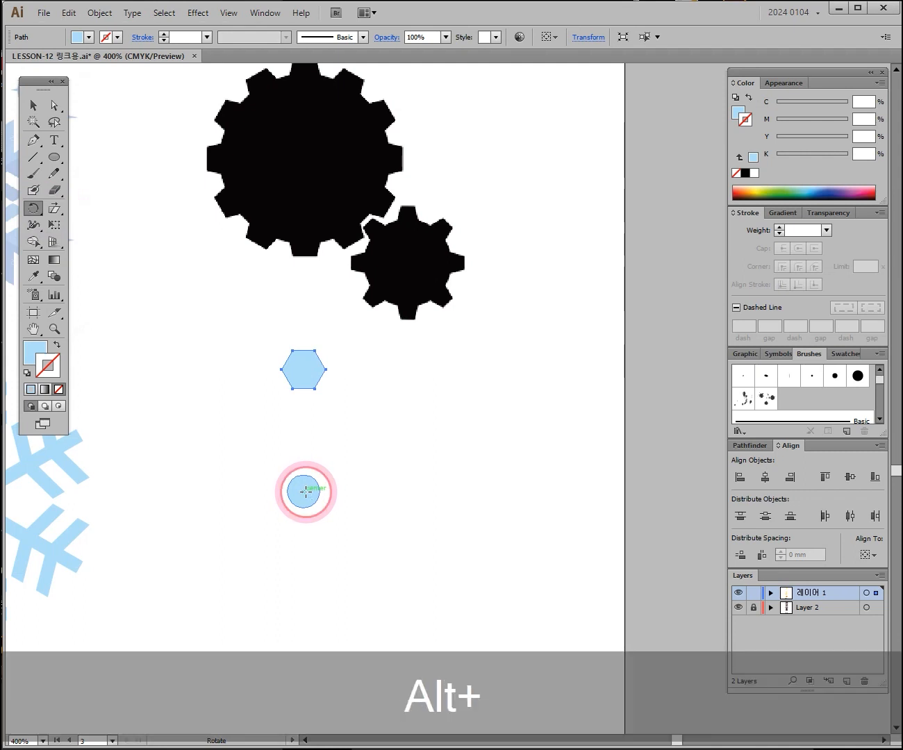
left_click(305, 491, "alt")
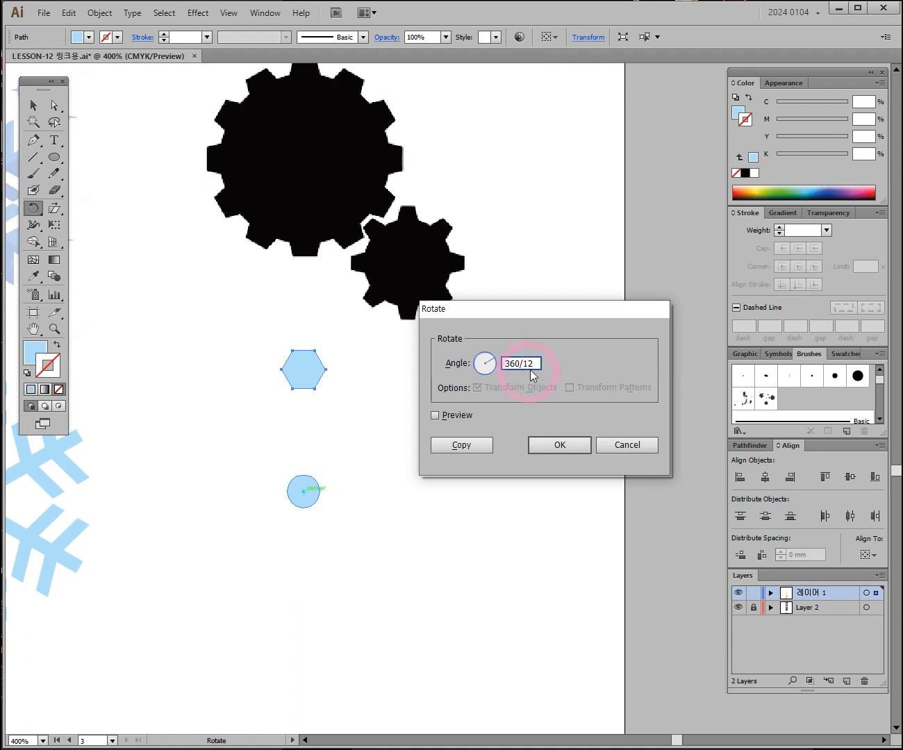
left_click(435, 415)
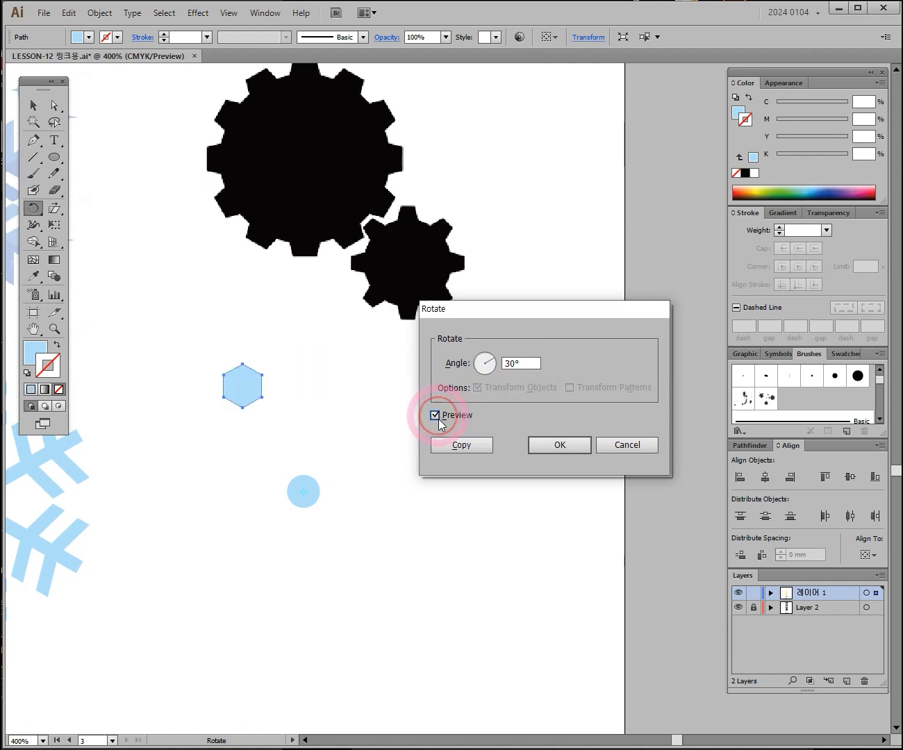
left_click(454, 442)
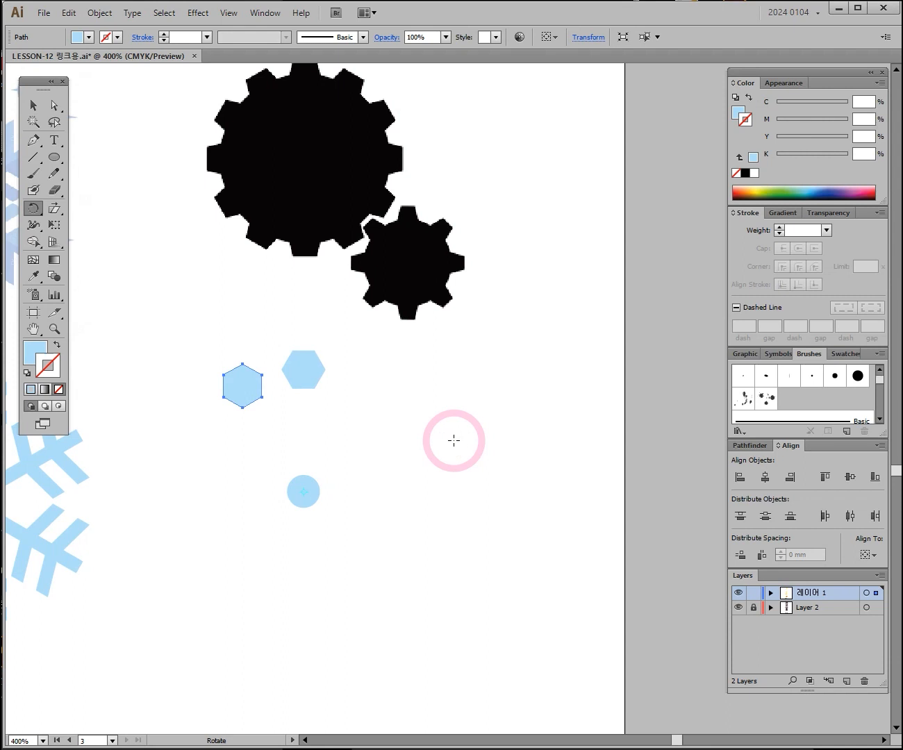
Step: Repeat the rotated copy until twelve hexagons form a full ring around the circle
key("ctrl+d")
key("ctrl+d")
key("ctrl+d")
key("ctrl+d")
key("ctrl+d")
key("ctrl+d")
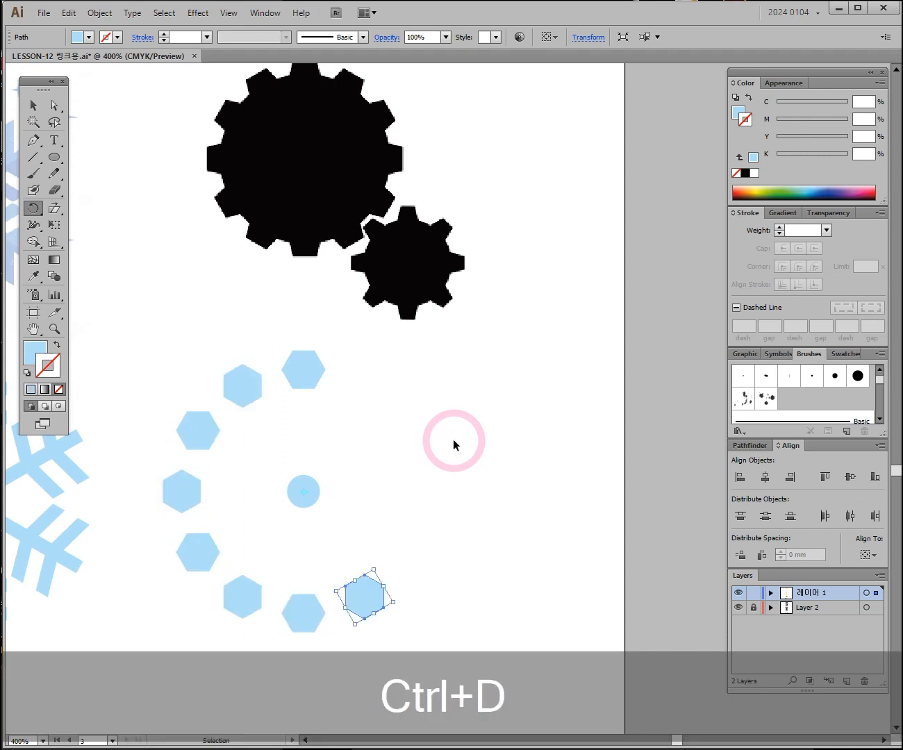
key("ctrl+d")
key("ctrl+d")
key("ctrl+d")
key("ctrl+d")
Step: Enlarge the circle proportionally from its center until it covers the inner halves of all the hexagons
left_click(32, 105)
left_click(310, 492)
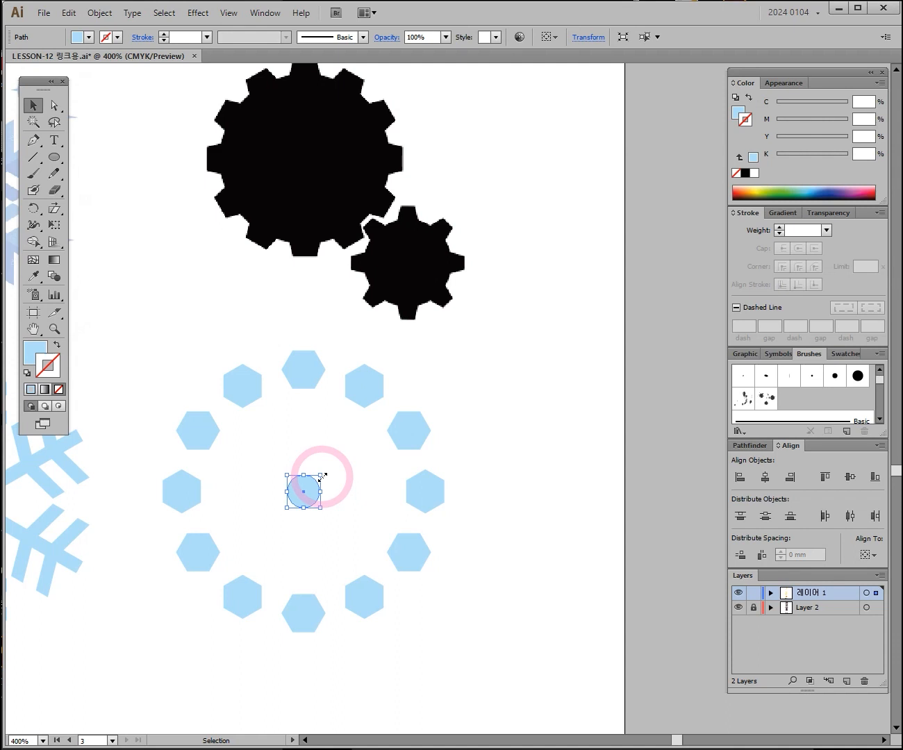
left_click_drag(321, 476, 363, 420)
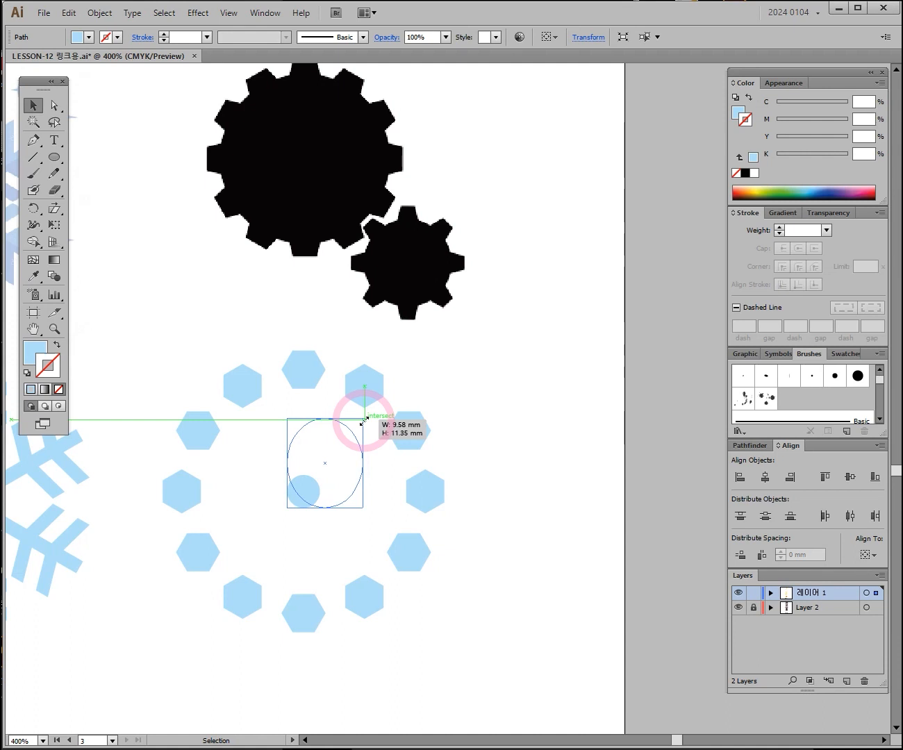
key("alt")
mouse_move(362, 421)
left_mouse_down()
mouse_move(348, 456)
mouse_move(356, 428)
mouse_move(363, 456)
mouse_move(468, 452)
mouse_move(431, 465)
mouse_move(483, 423)
mouse_move(475, 444)
mouse_move(498, 416)
mouse_move(586, 371)
left_mouse_up()
key("shift")
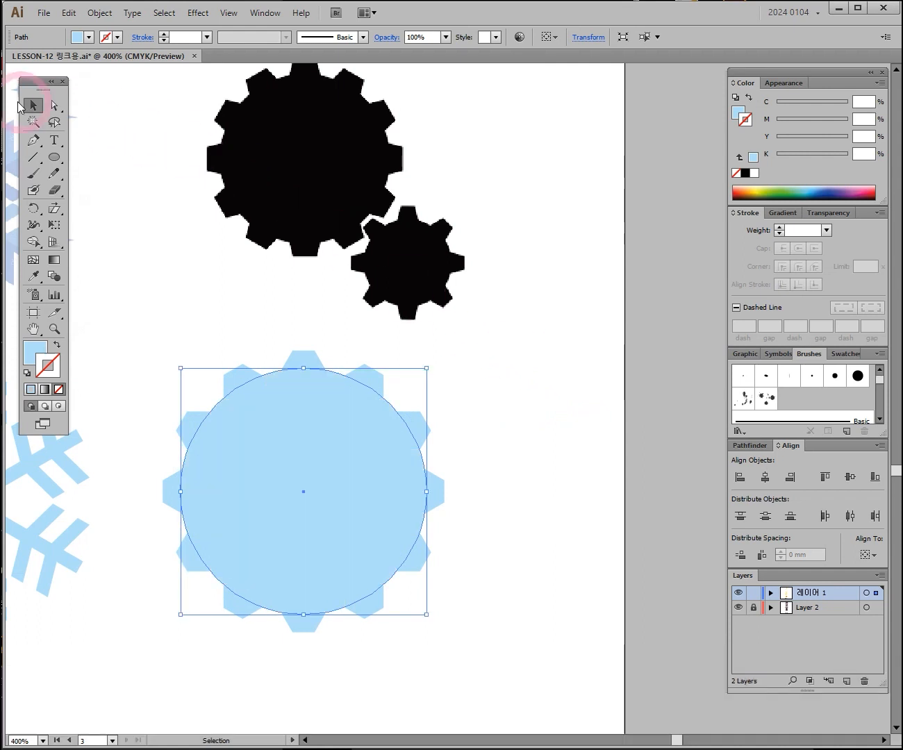
left_click(31, 105)
left_click(435, 458)
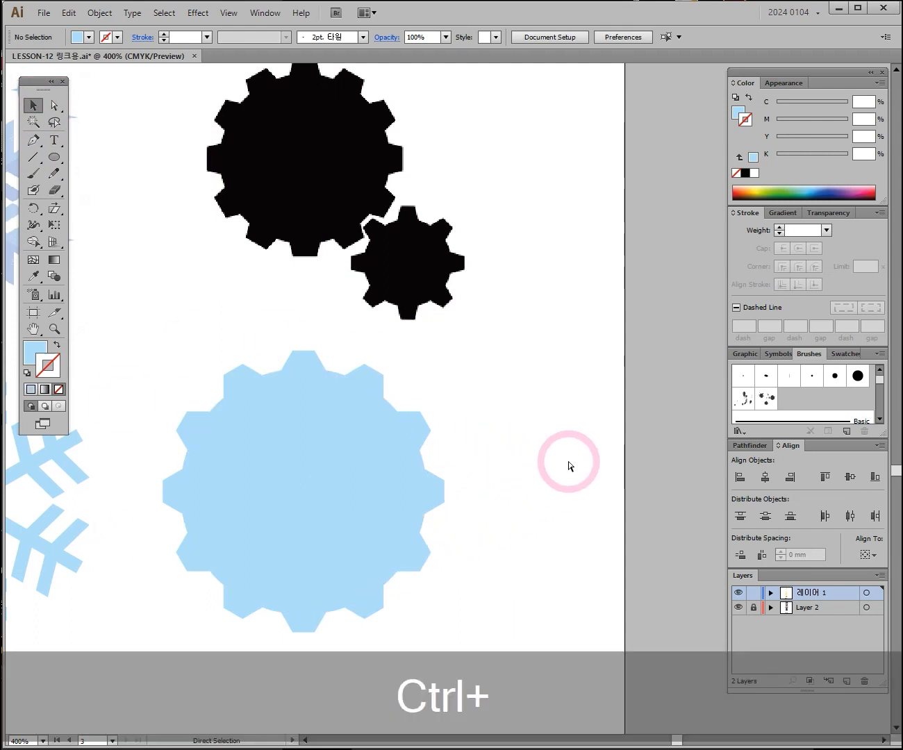
Step: Toggle Smart Guides, group the circle and hexagons as one gear, and scale the gear down to less than half its size
key("ctrl+u")
left_click_drag(176, 367, 481, 650)
key("ctrl+g")
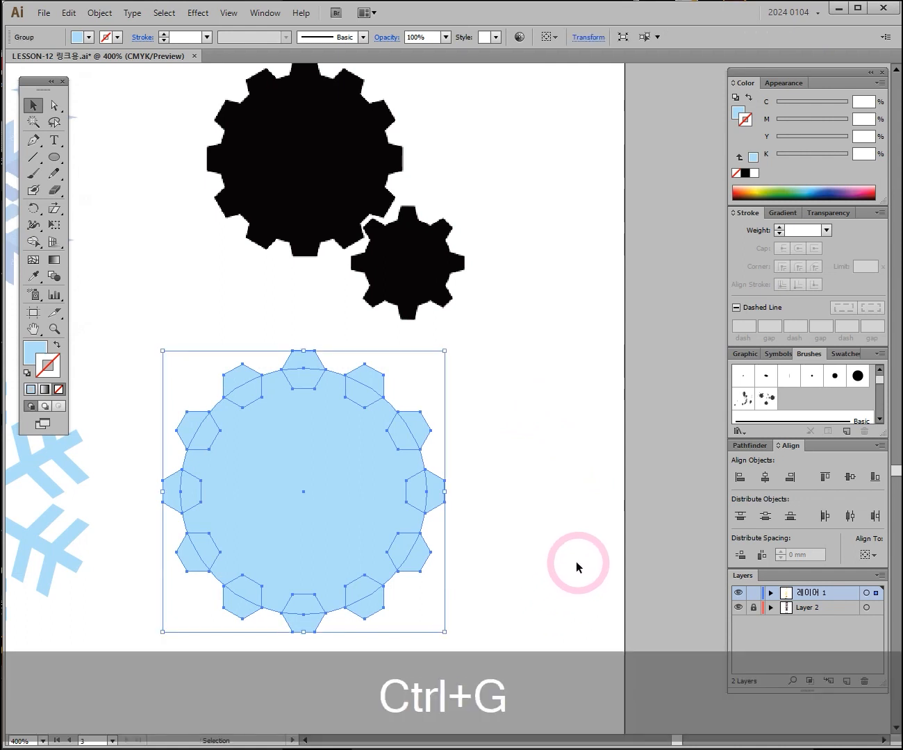
left_click_drag(445, 351, 291, 548)
Step: Duplicate the light blue gear diagonally below the original and fill both gears with black
left_click_drag(245, 591, 425, 502)
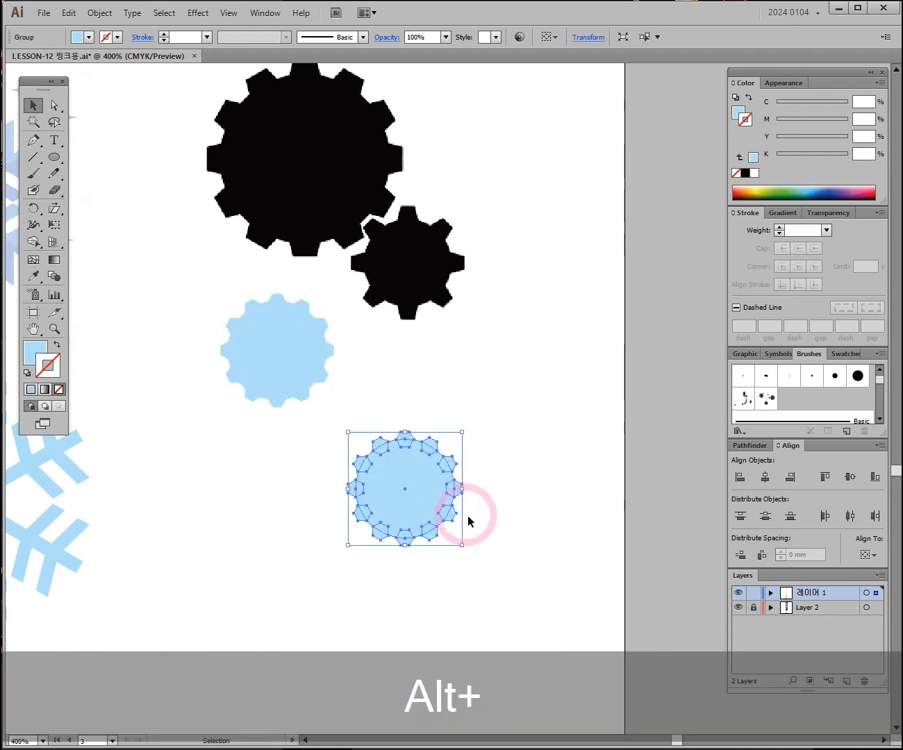
left_click_drag(444, 353, 288, 514)
left_click(749, 185)
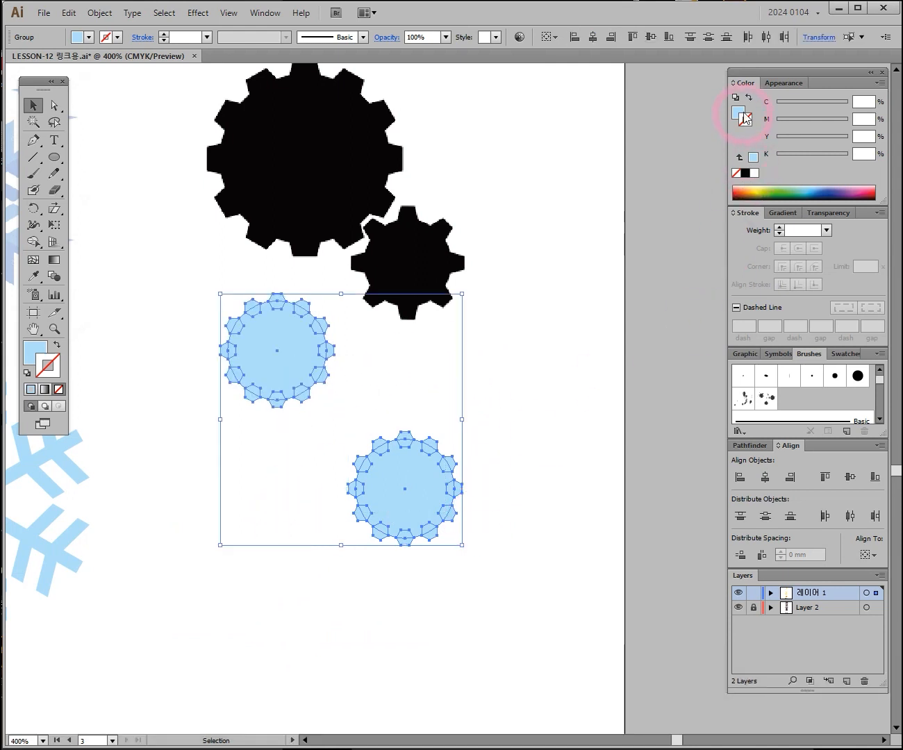
left_click(740, 111)
left_click(746, 173)
Step: Shrink the lower black gear, rotate it slightly, and fit it against the lower-right edge of the larger copied gear
left_click(469, 443)
left_click(433, 455)
left_click_drag(465, 438, 334, 420)
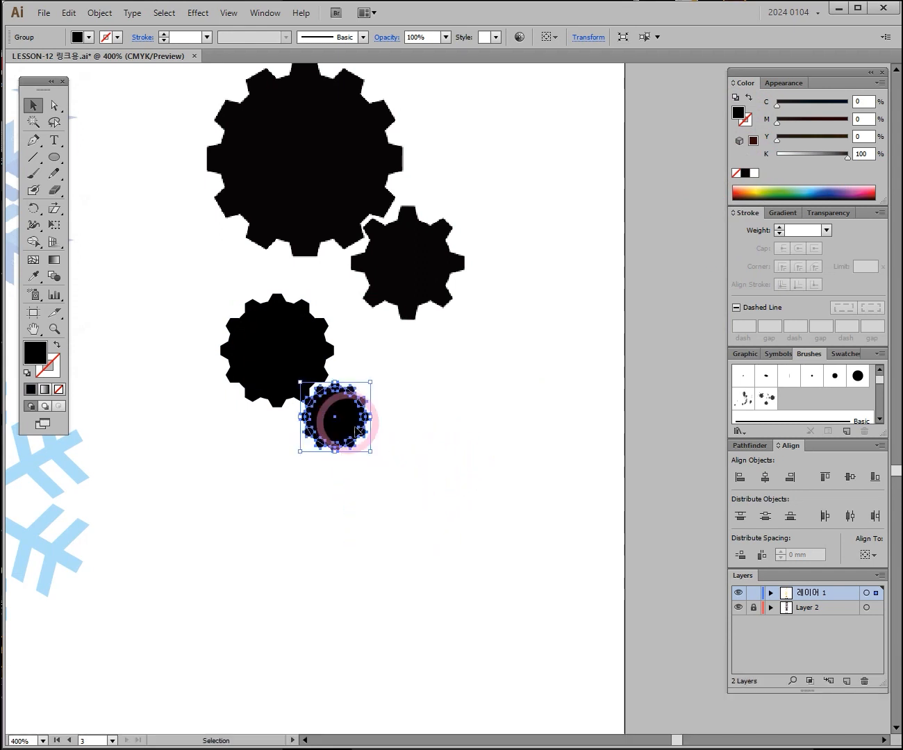
left_click_drag(375, 456, 395, 452)
mouse_move(345, 427)
left_mouse_down()
mouse_move(365, 437)
mouse_move(350, 429)
left_mouse_up()
left_click(471, 453)
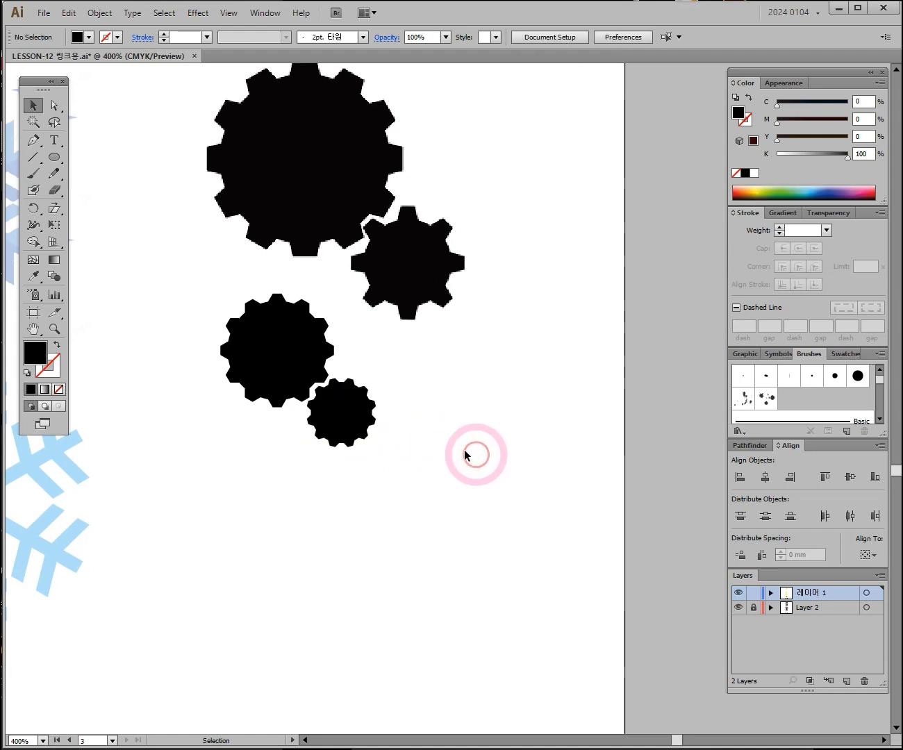
left_click(353, 319, "ctrl+alt")
left_click(503, 511, "ctrl+alt")
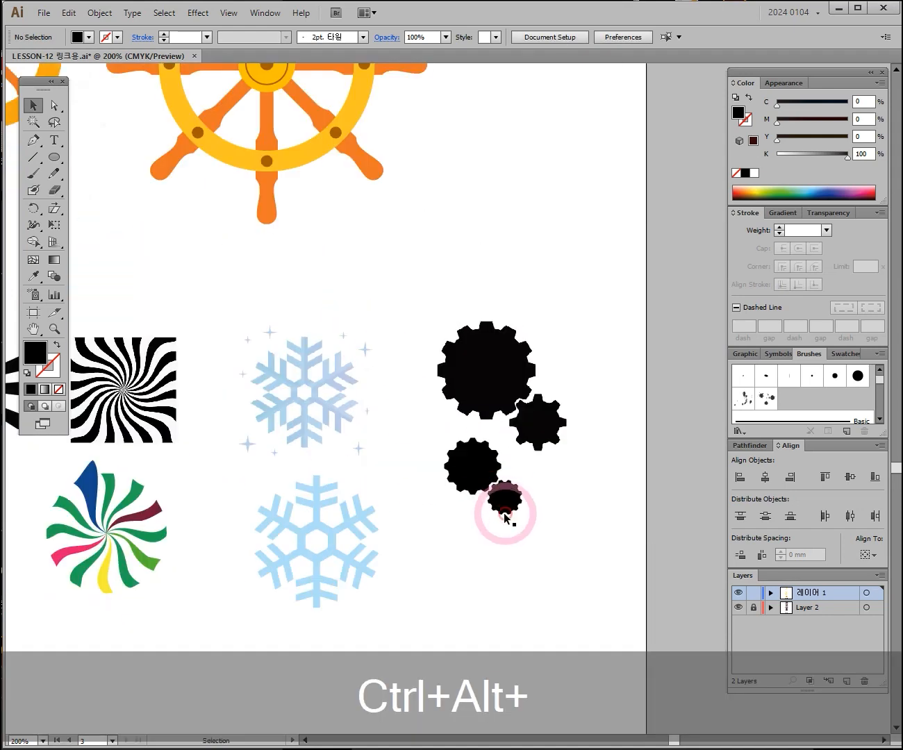
Step: Go from the practice graphics back to the first lesson page and examine its Rotate Tool section
left_click(311, 352, "ctrl+alt")
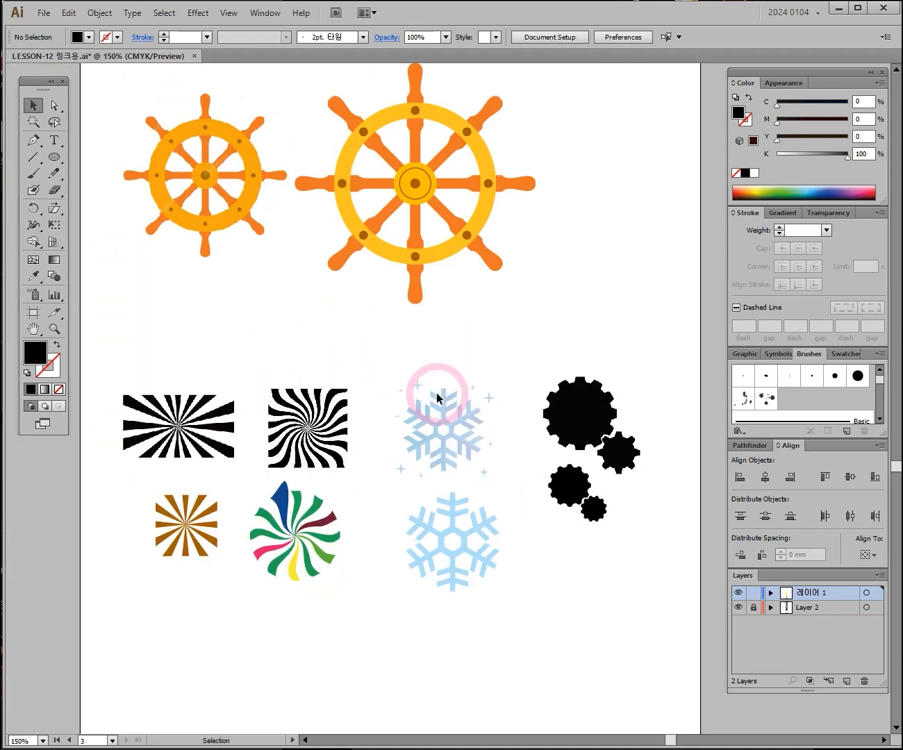
left_click(413, 306, "ctrl+alt")
key("space")
left_click_drag(482, 211, 428, 424)
left_click_drag(431, 282, 416, 469)
left_click_drag(400, 273, 443, 426)
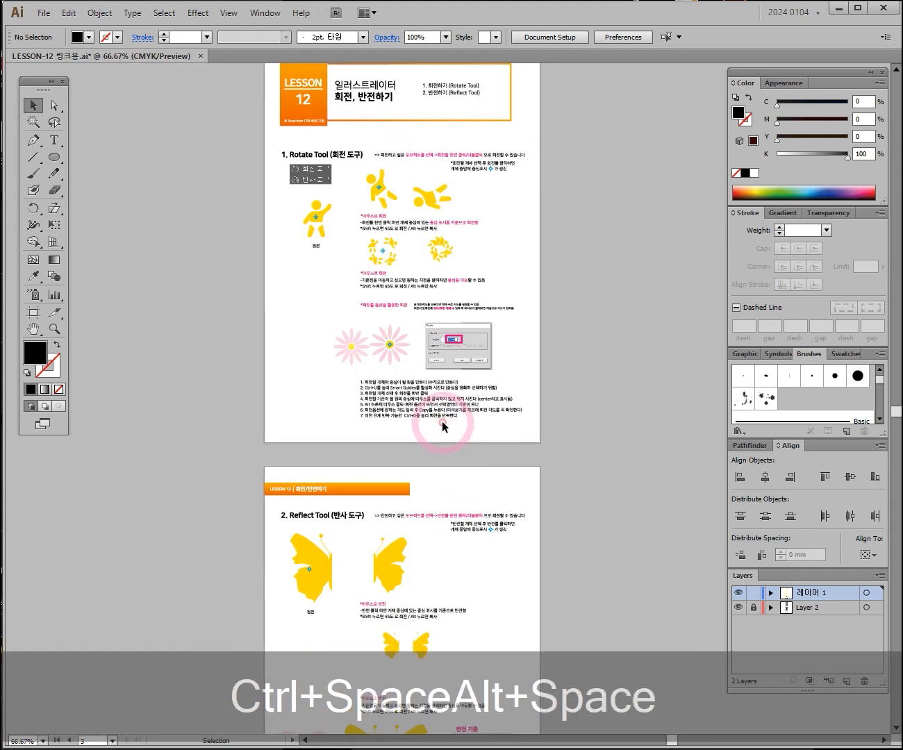
key("space")
left_click_drag(447, 236, 405, 412)
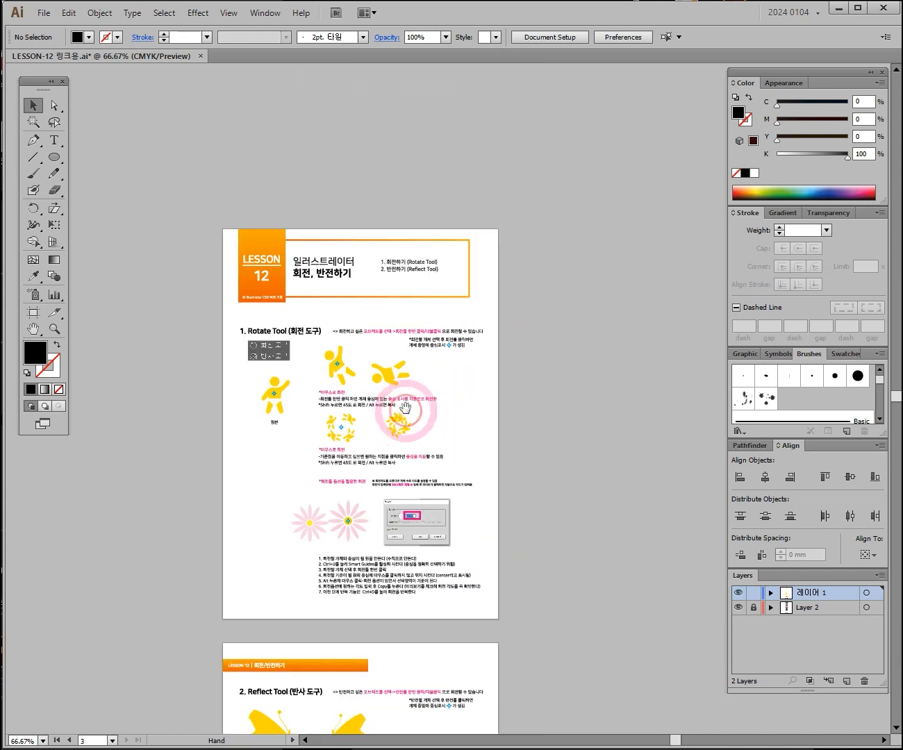
key("ctrl+space")
left_click(407, 403)
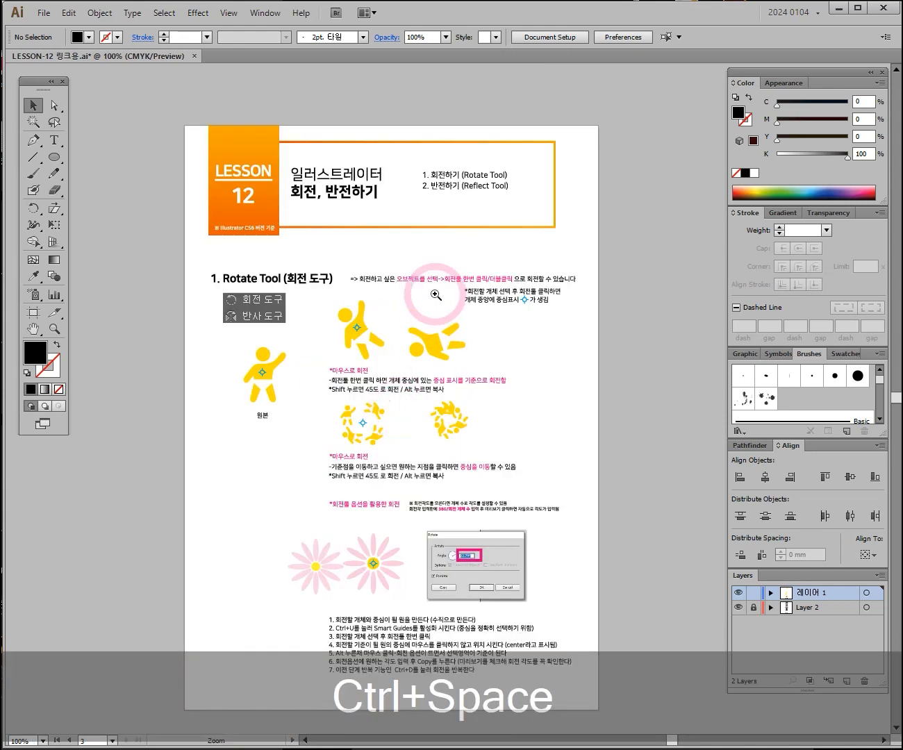
left_click(387, 329)
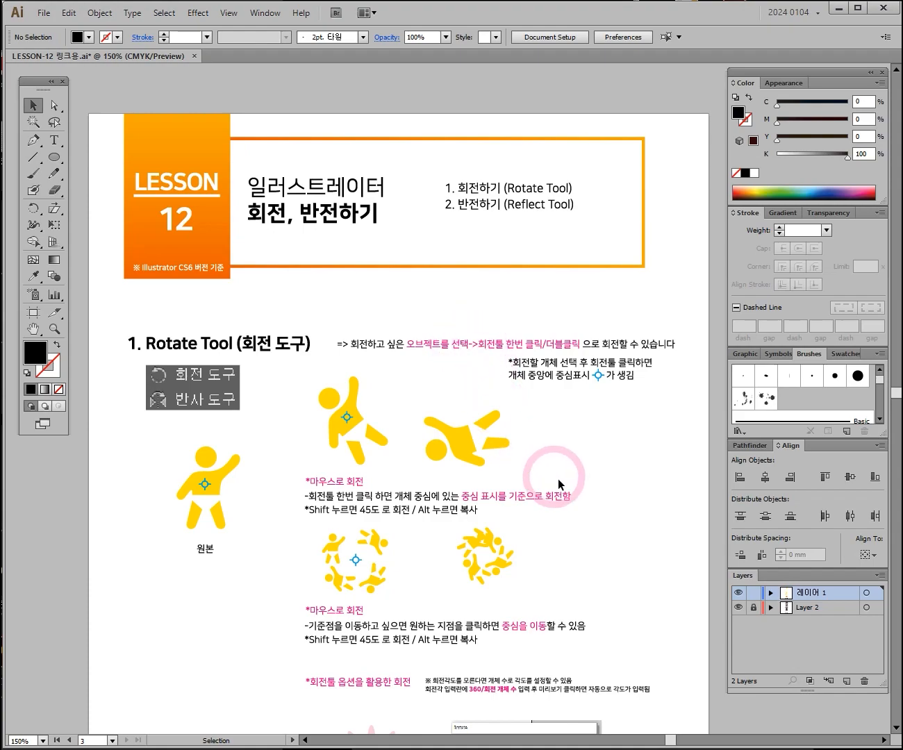
Step: Look through the Rotate and Reflect instruction pages down to the ship wheels and other graphics on the practice page
left_click_drag(571, 561, 561, 342)
left_click_drag(528, 610, 504, 293)
left_click_drag(382, 681, 416, 125)
left_click_drag(385, 521, 386, 207)
left_click_drag(537, 472, 517, 256)
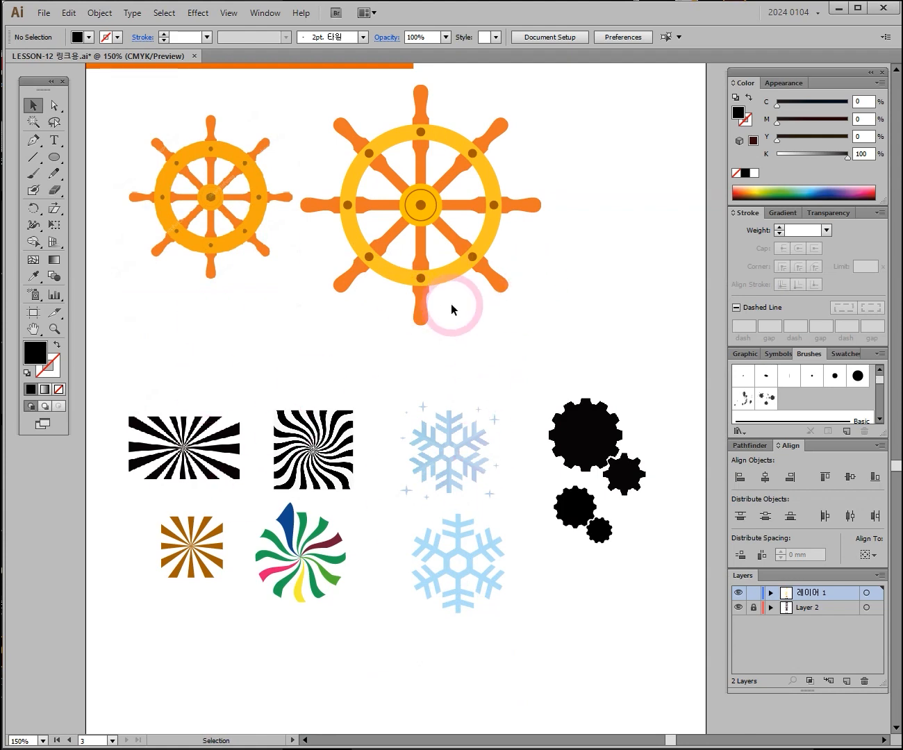
left_click_drag(463, 263, 449, 323)
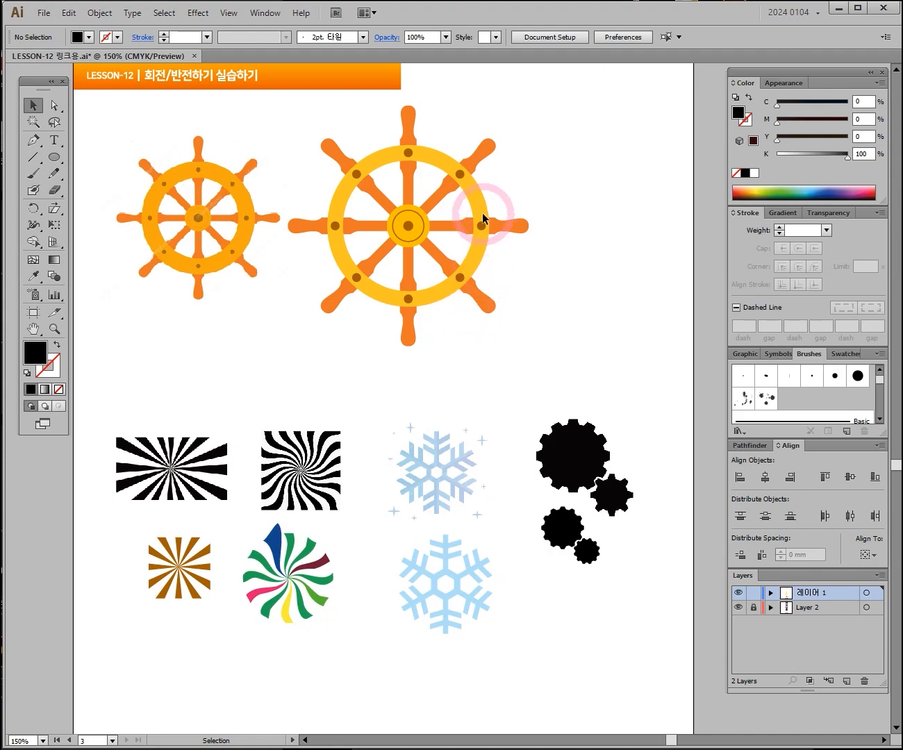
Step: Return through the Reflect Tool page to the Rotate Tool examples on the first page and review them
left_click_drag(437, 196, 447, 407)
mouse_move(434, 520)
left_mouse_down()
mouse_move(451, 380)
mouse_move(439, 503)
left_mouse_up()
left_click_drag(434, 237, 468, 471)
left_click_drag(459, 253, 487, 474)
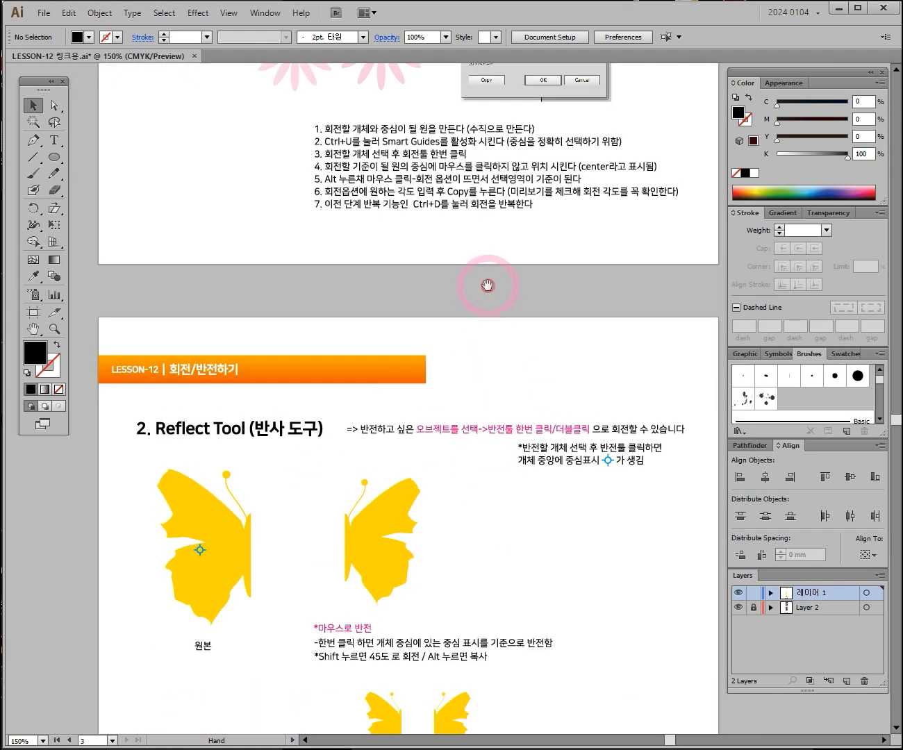
left_click_drag(489, 293, 478, 528)
left_click_drag(498, 318, 504, 542)
left_click_drag(497, 323, 474, 373)
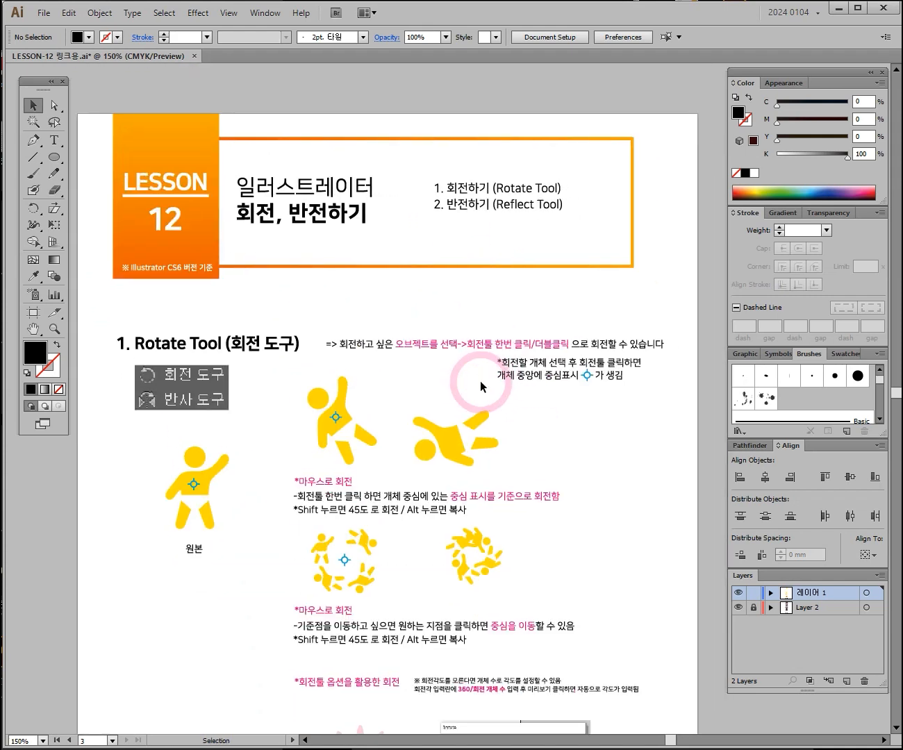
left_click_drag(502, 430, 509, 394)
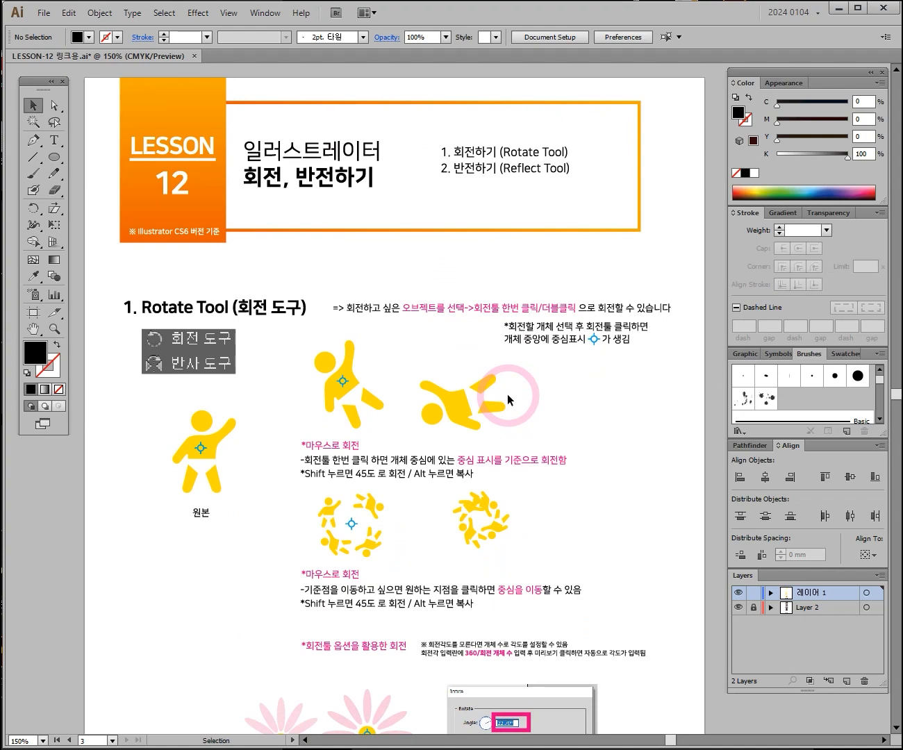
Step: Select the larger ship wheel on the practice page and rotate it slightly so its spokes are tilted
left_click_drag(440, 338, 488, 455)
left_click(460, 378)
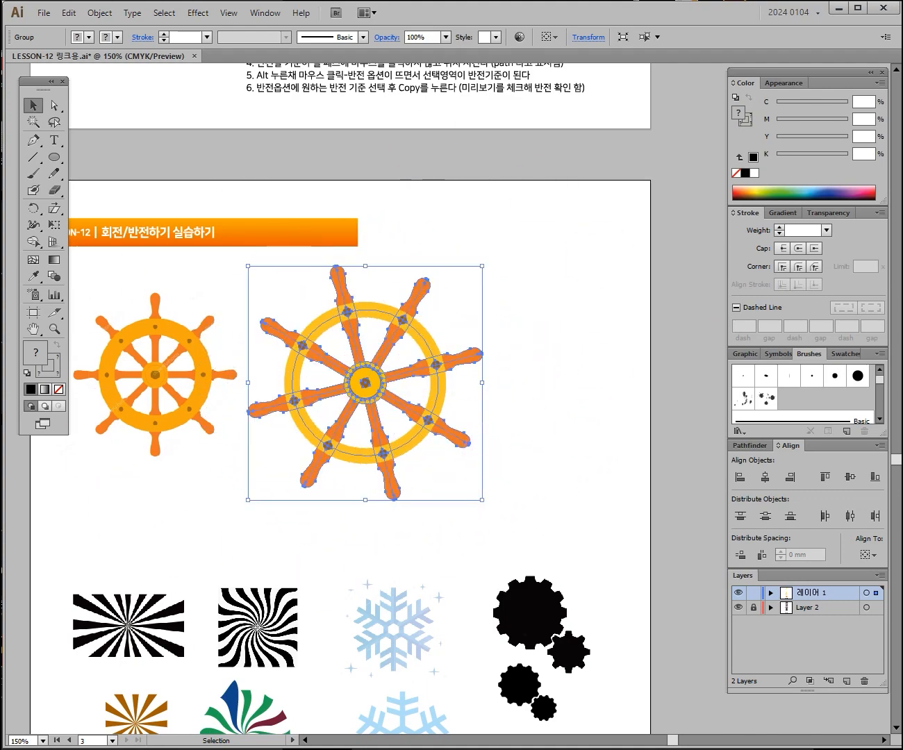